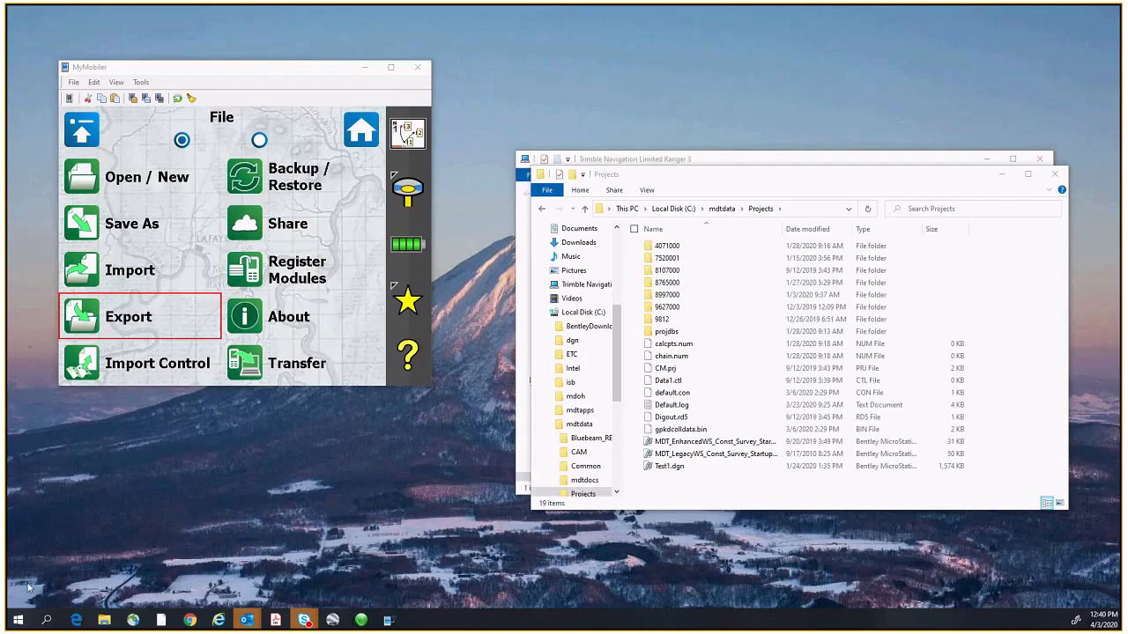
Step: Create the project directories for uniform project number 9812999 with the Create Project Directories app, and exit it
click(19, 621)
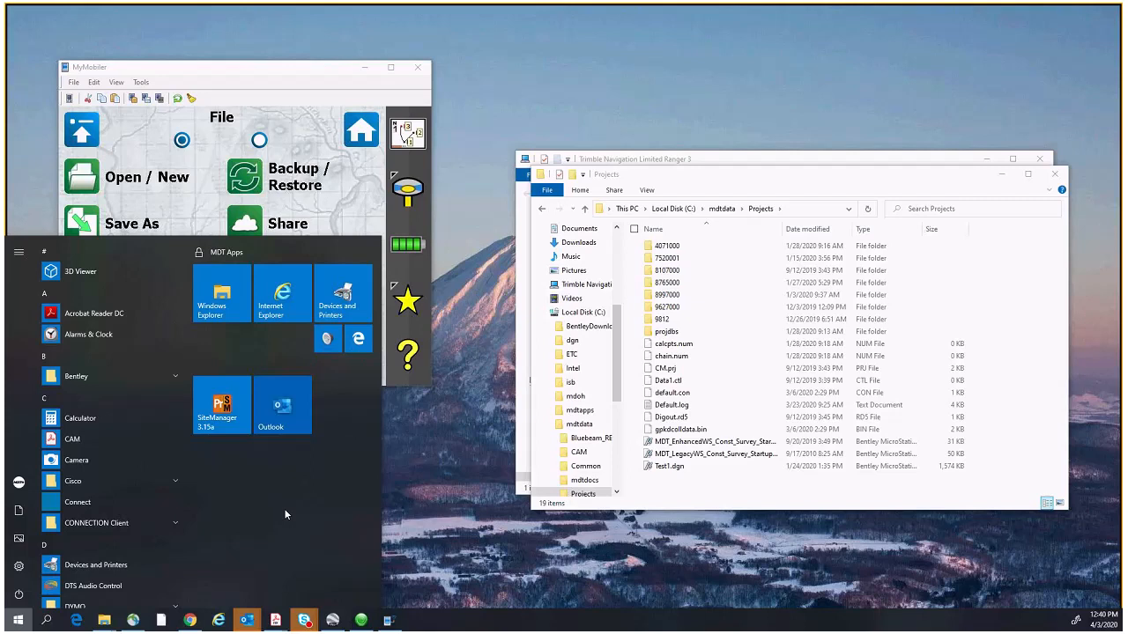
text(cre)
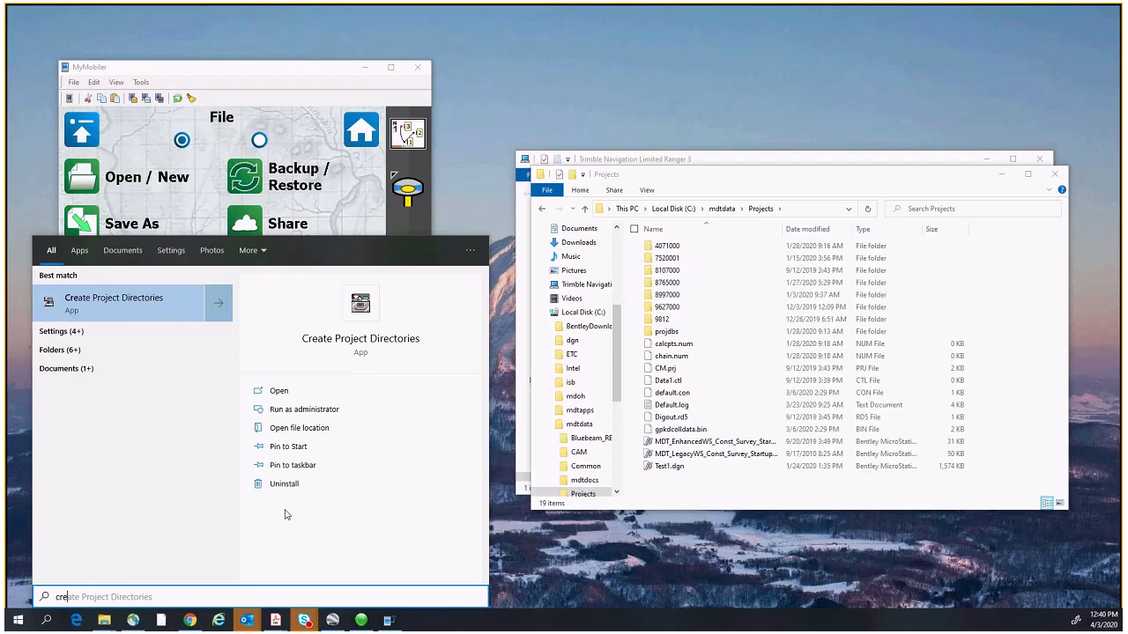
click(115, 300)
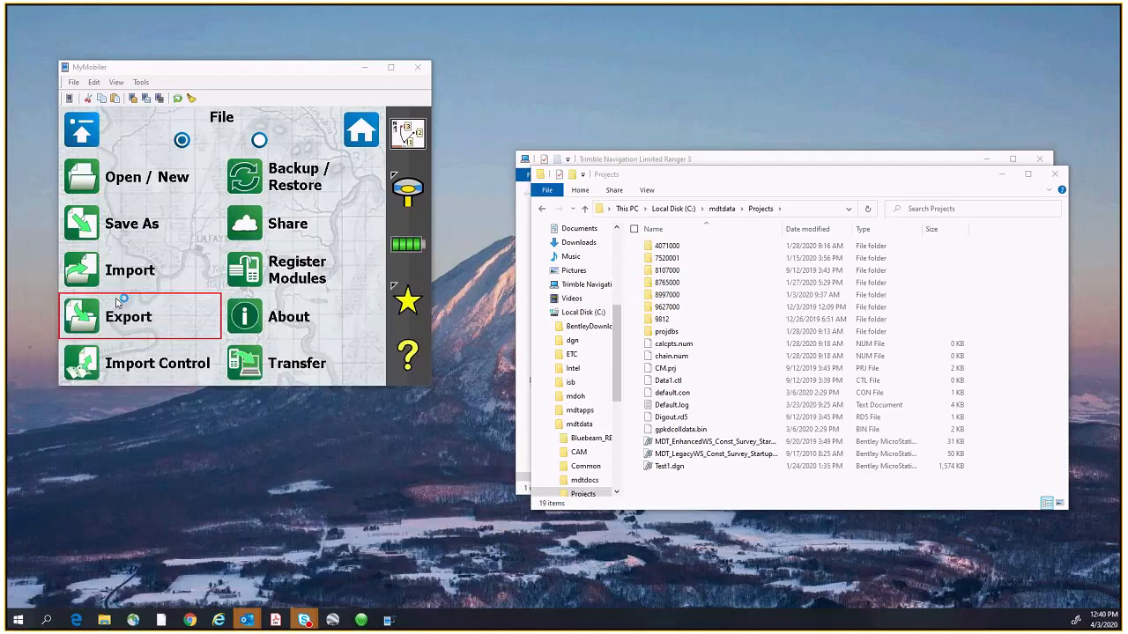
drag(86, 27, 571, 218)
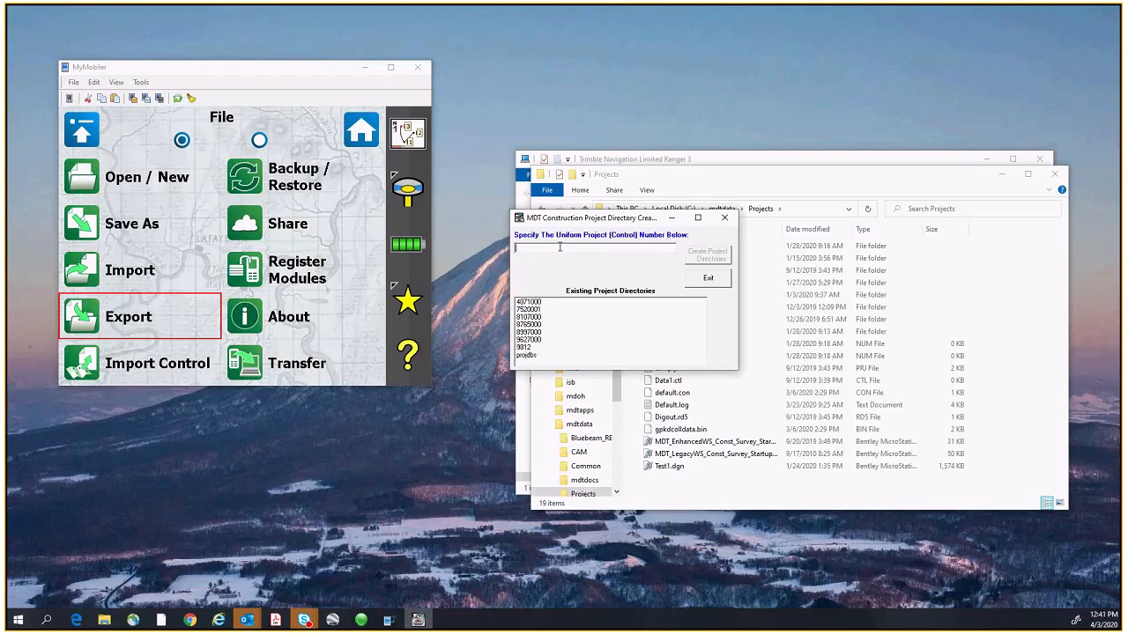
text(9812)
text(9999)
key(BackSpace)
click(704, 259)
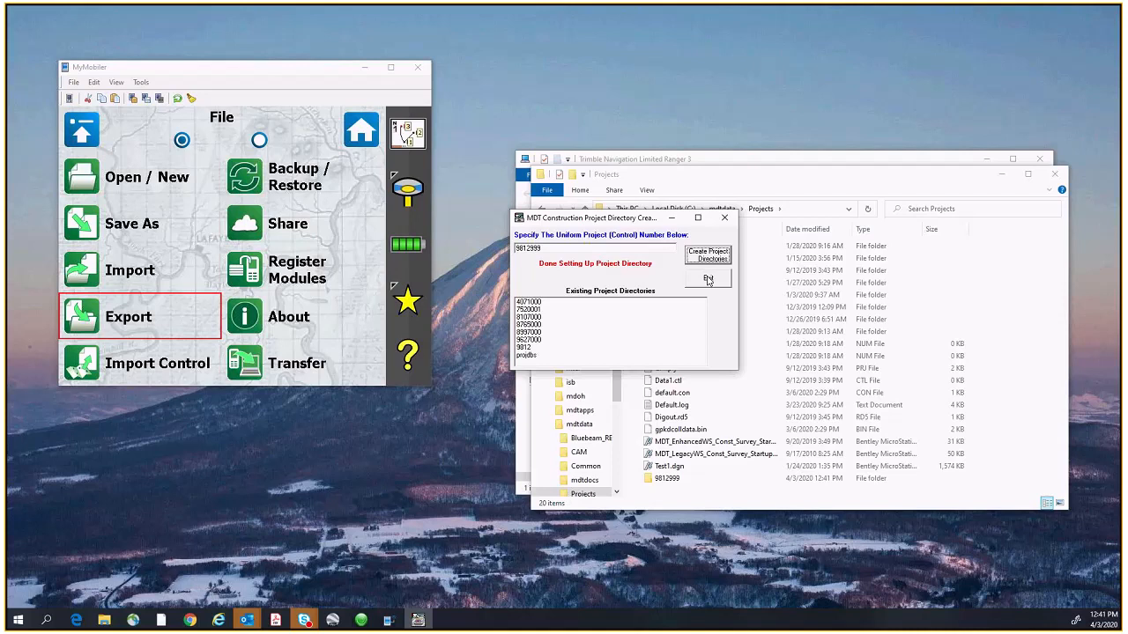
click(708, 280)
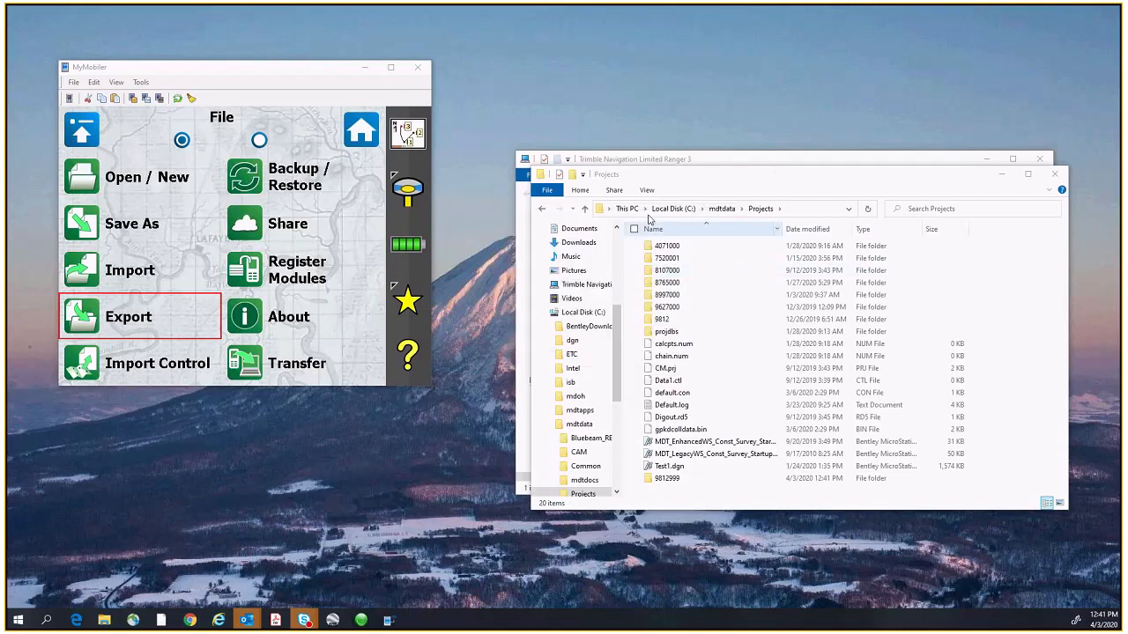
Step: Open the gpk folder of project 9812999 under C:\mdtdata\Projects to examine its subfolders
click(574, 315)
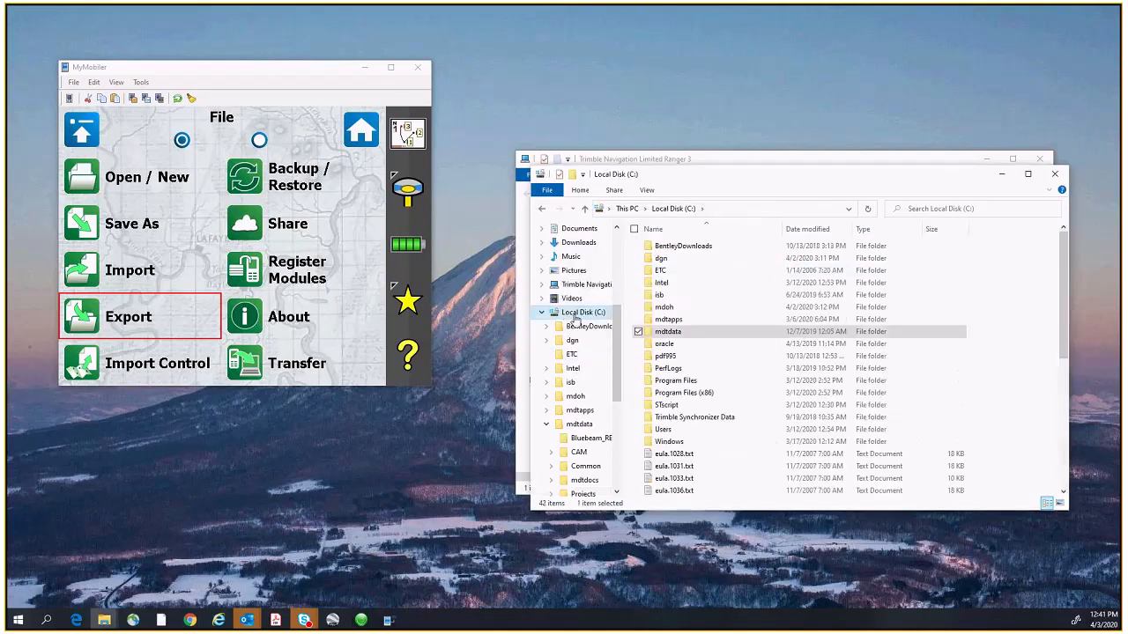
double_click(679, 334)
double_click(667, 295)
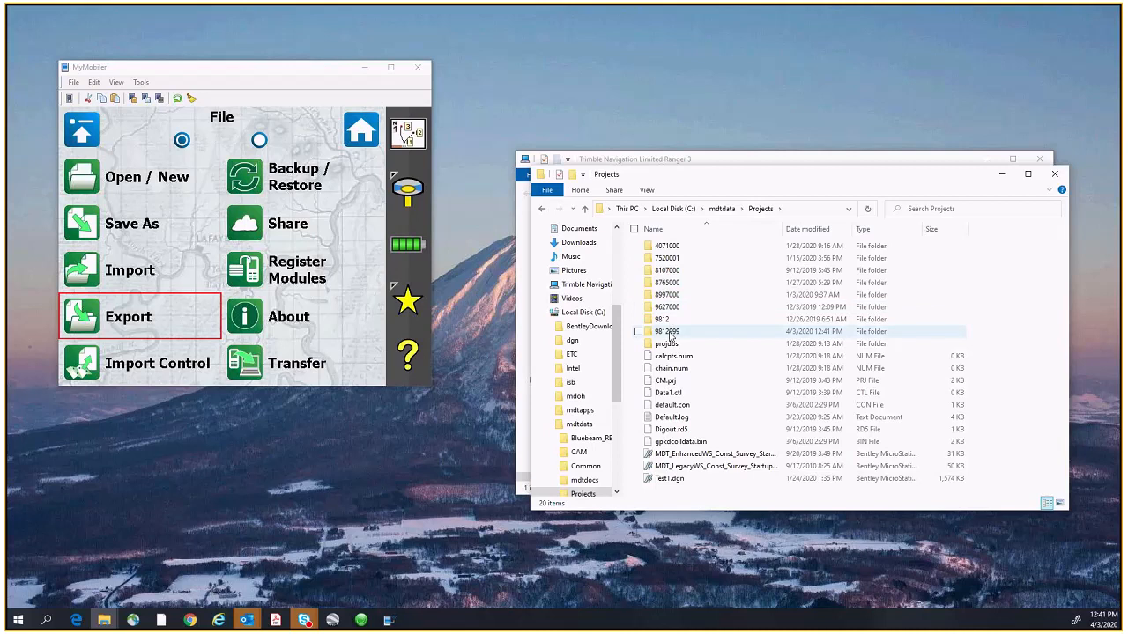
double_click(670, 333)
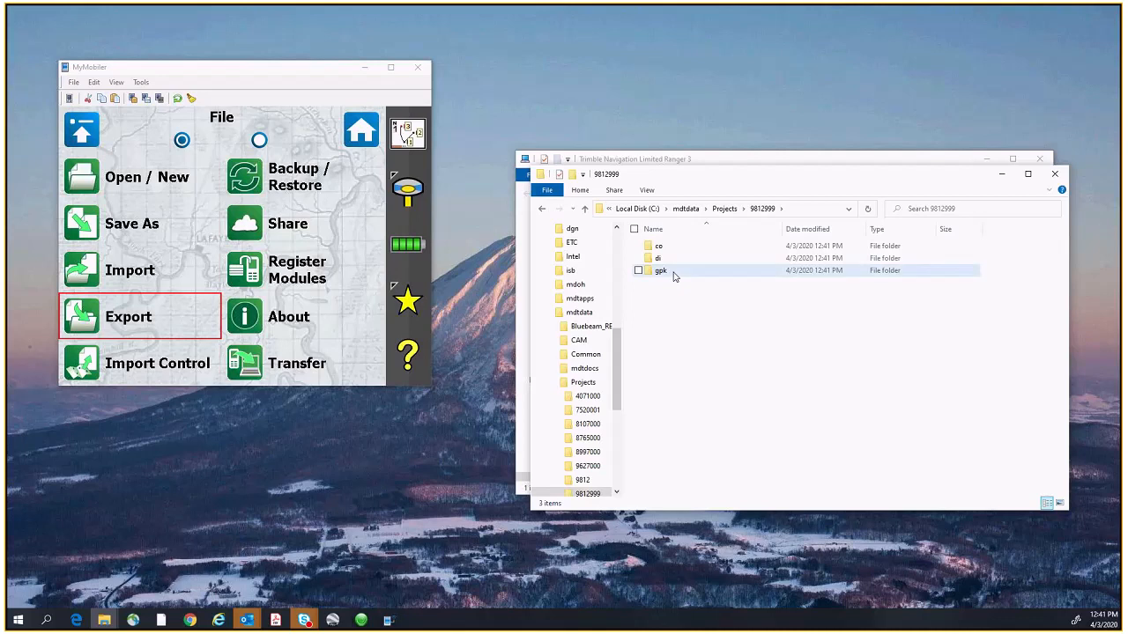
double_click(674, 276)
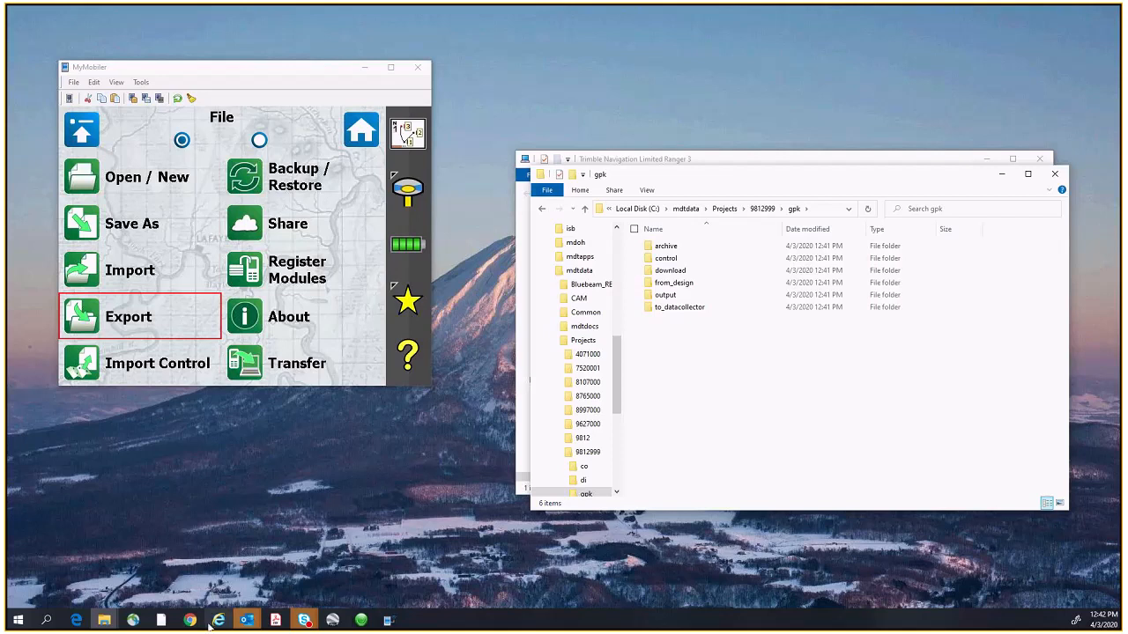
Step: Open the control file 9812000SUCON001.IFT from the C:\dgn folder
mouse_move(104, 620)
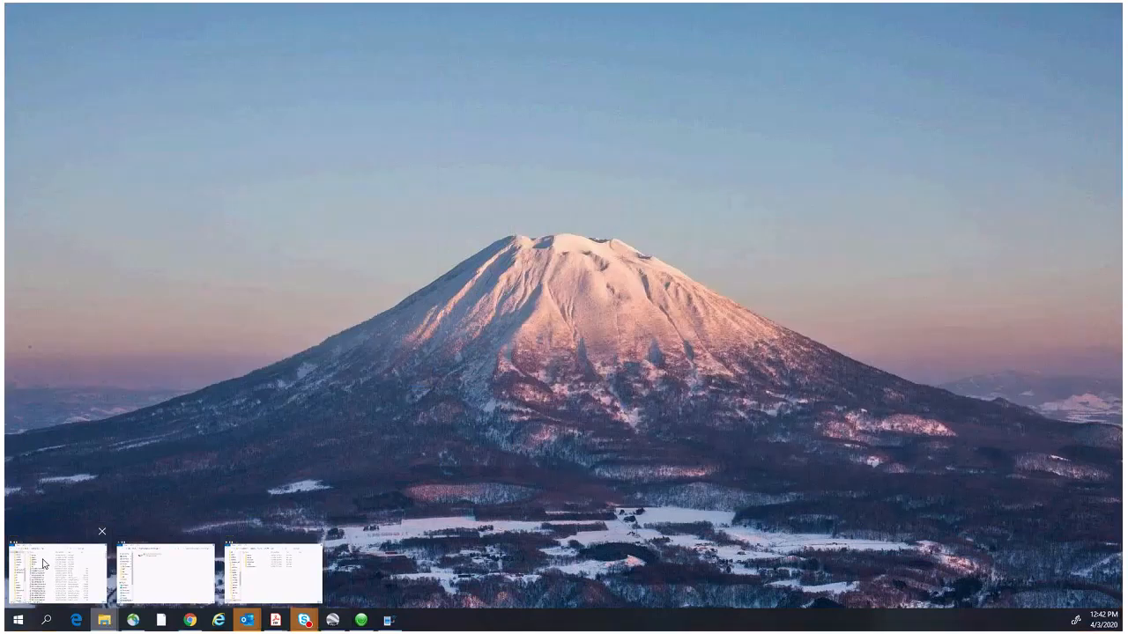
click(44, 564)
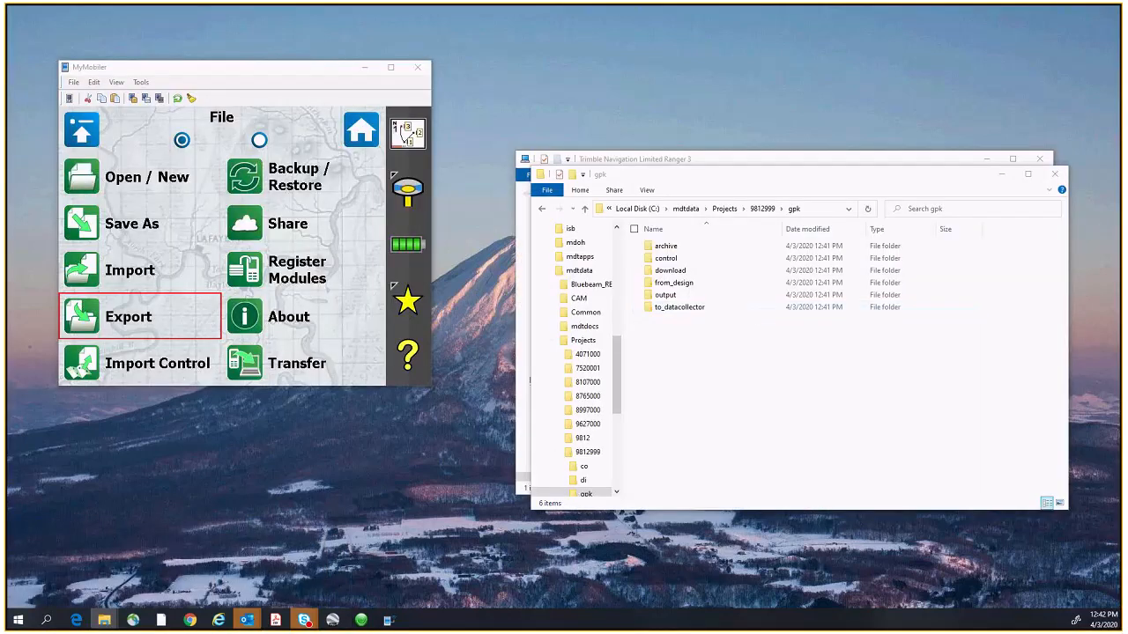
drag(808, 259, 859, 100)
scroll(765, 340, down, 15)
scroll(765, 339, down, 10)
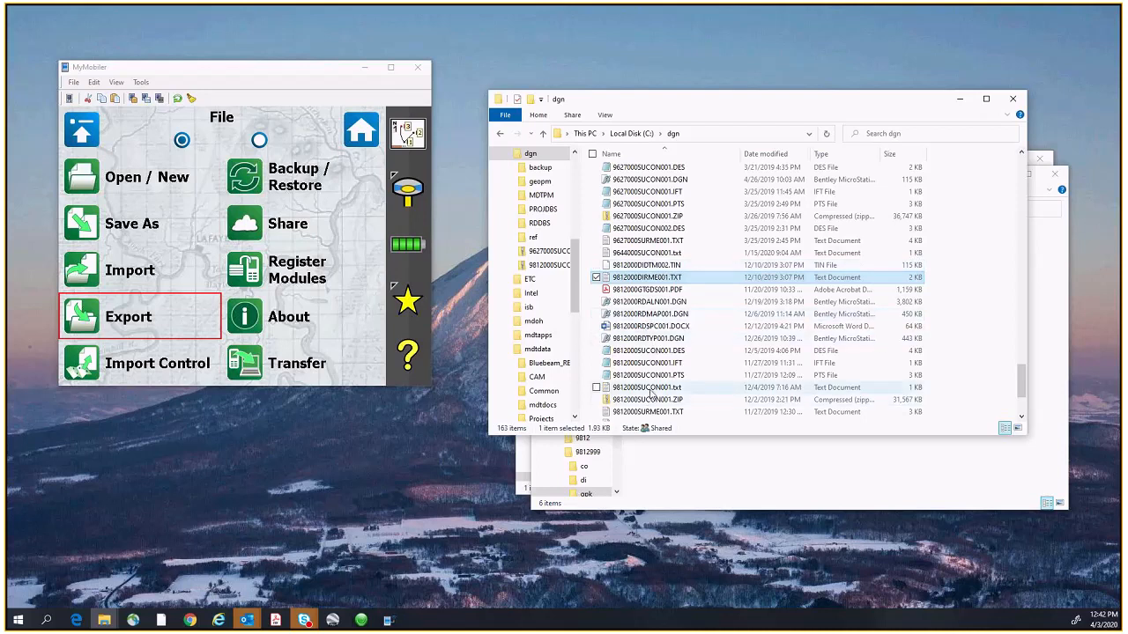
click(643, 363)
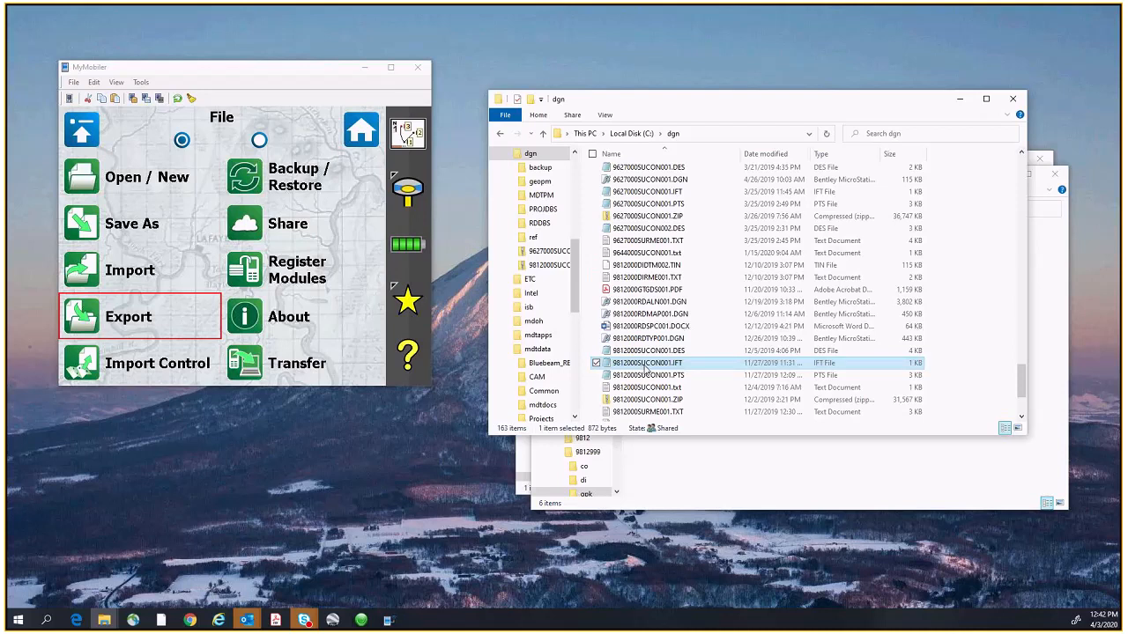
double_click(648, 363)
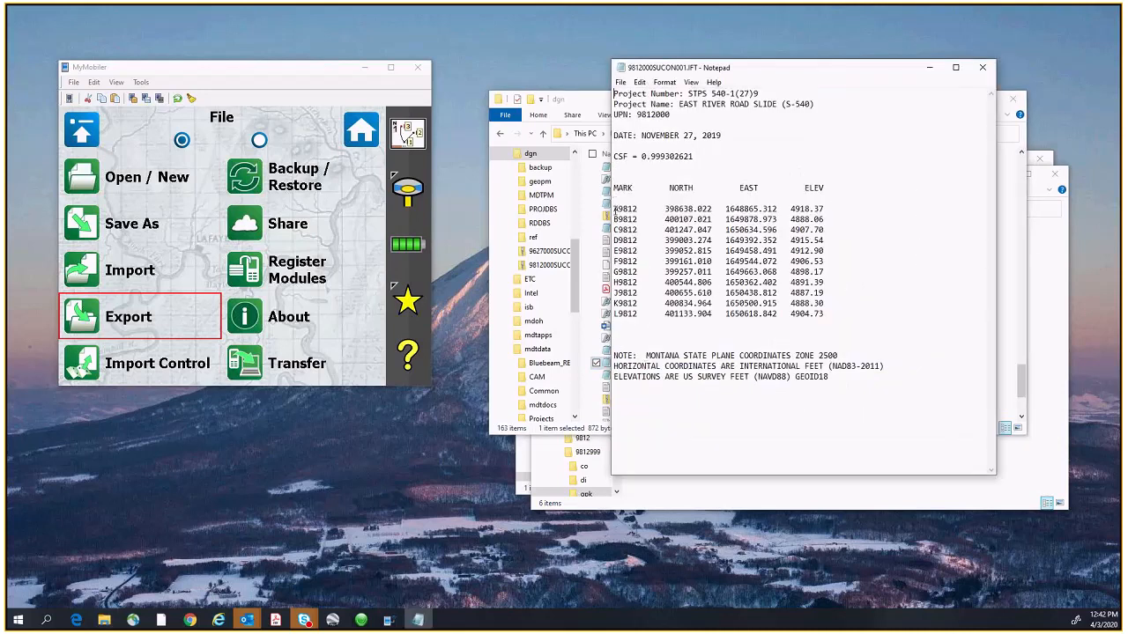
Step: Copy the control point rows A9812 through L9812 with their north, east and elevation values, without the header
click(613, 210)
drag(824, 313, 614, 210)
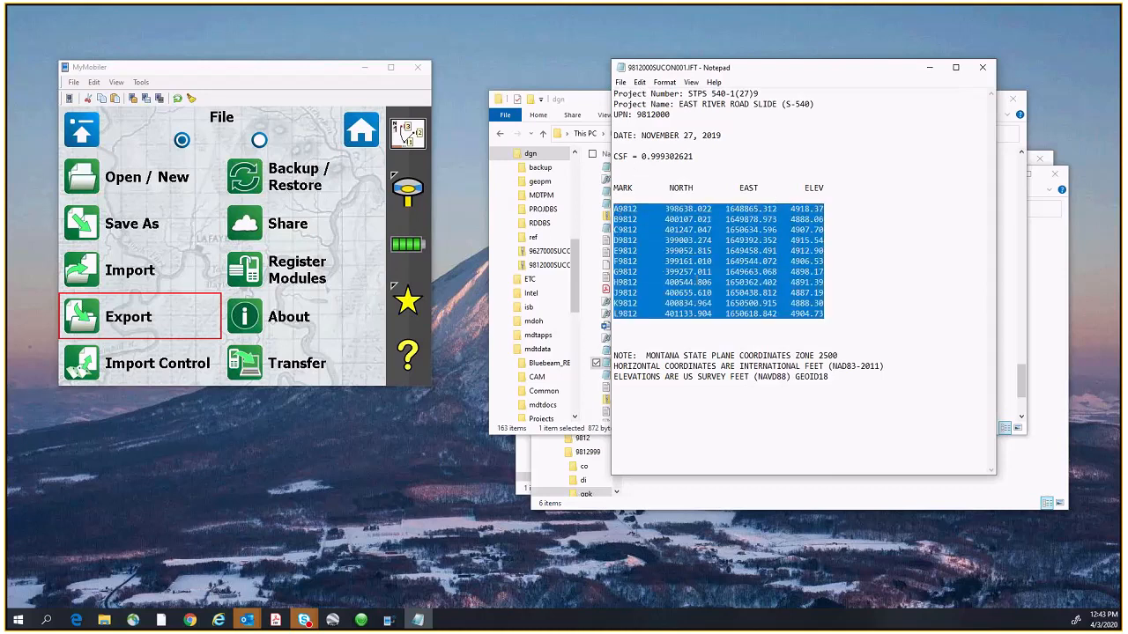
right_click(625, 209)
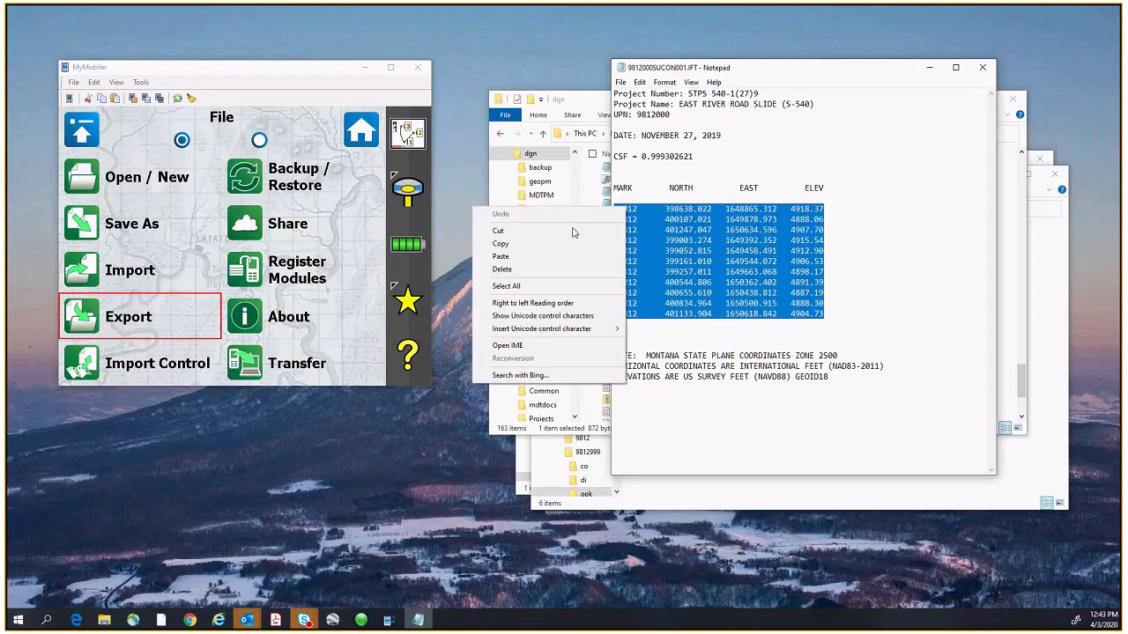
click(573, 243)
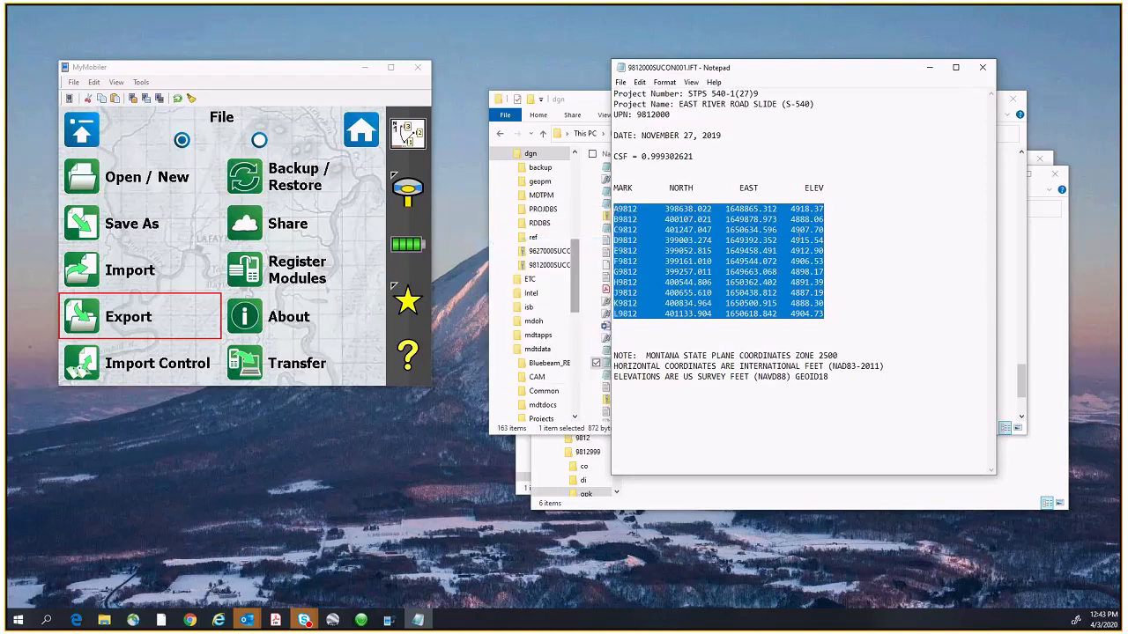
Step: Switch to Excel and paste the copied control point rows into a blank workbook starting at cell A1
click(17, 620)
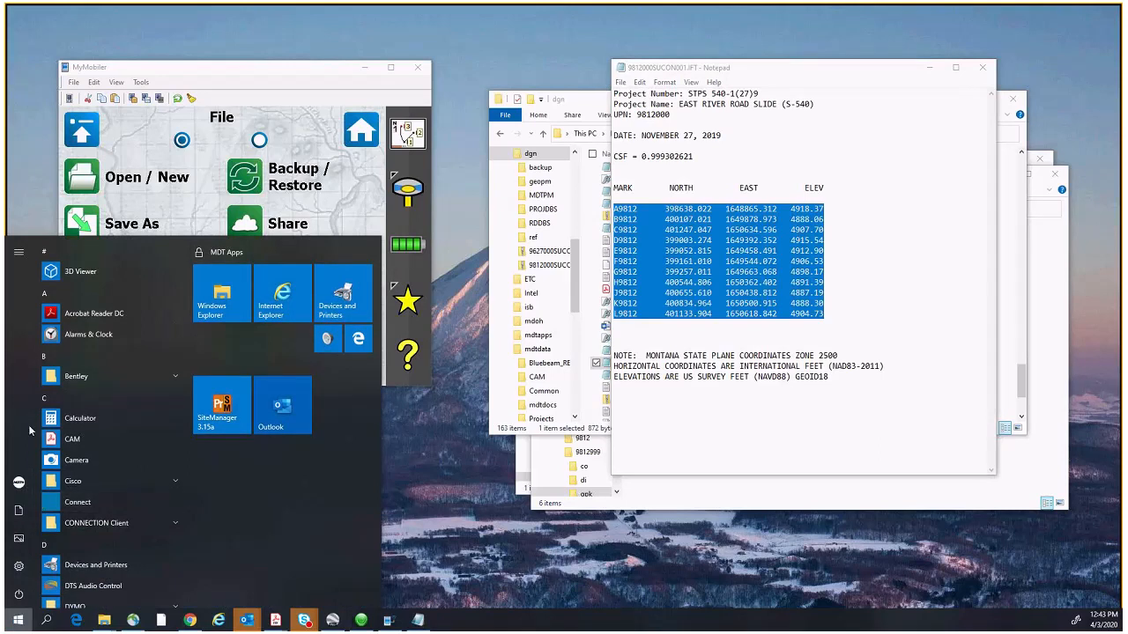
text(ec)
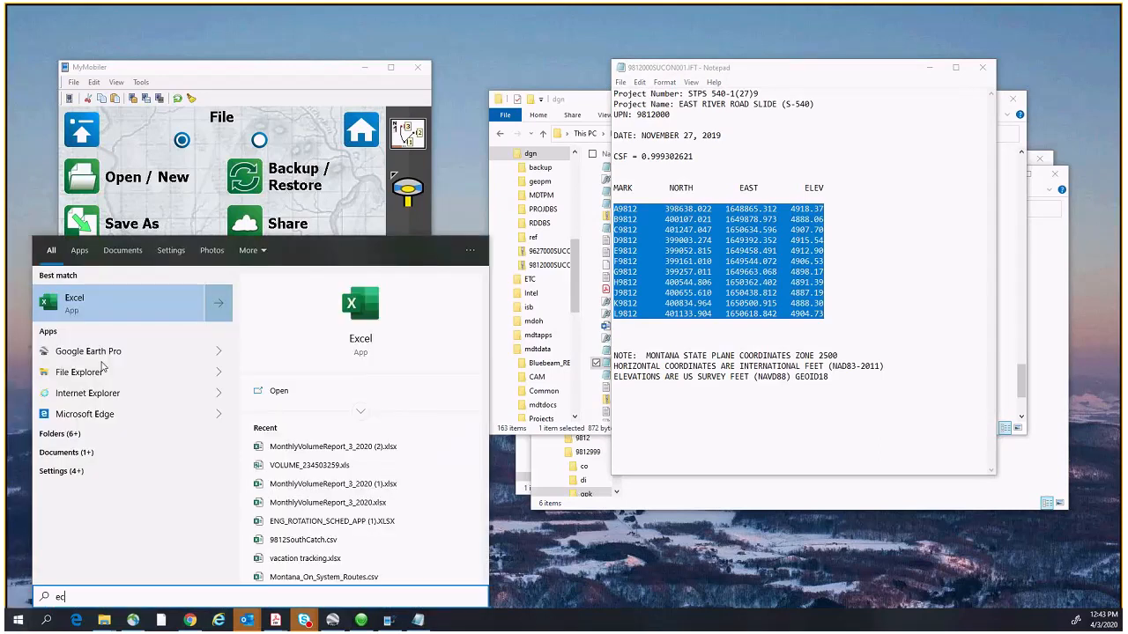
key(BackSpace)
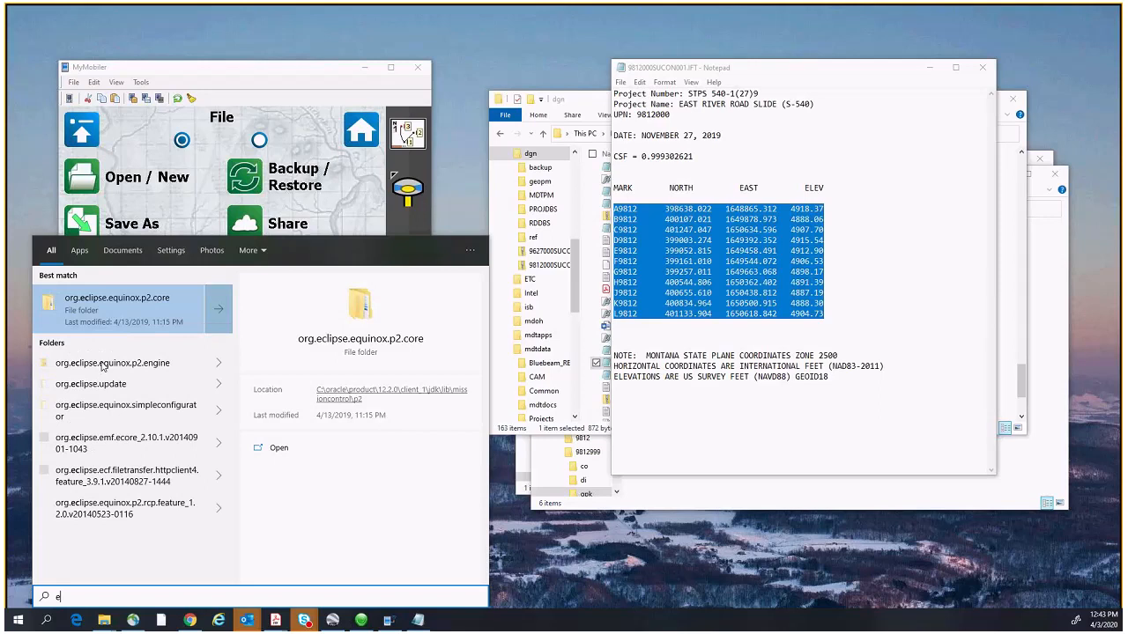
text(xcel)
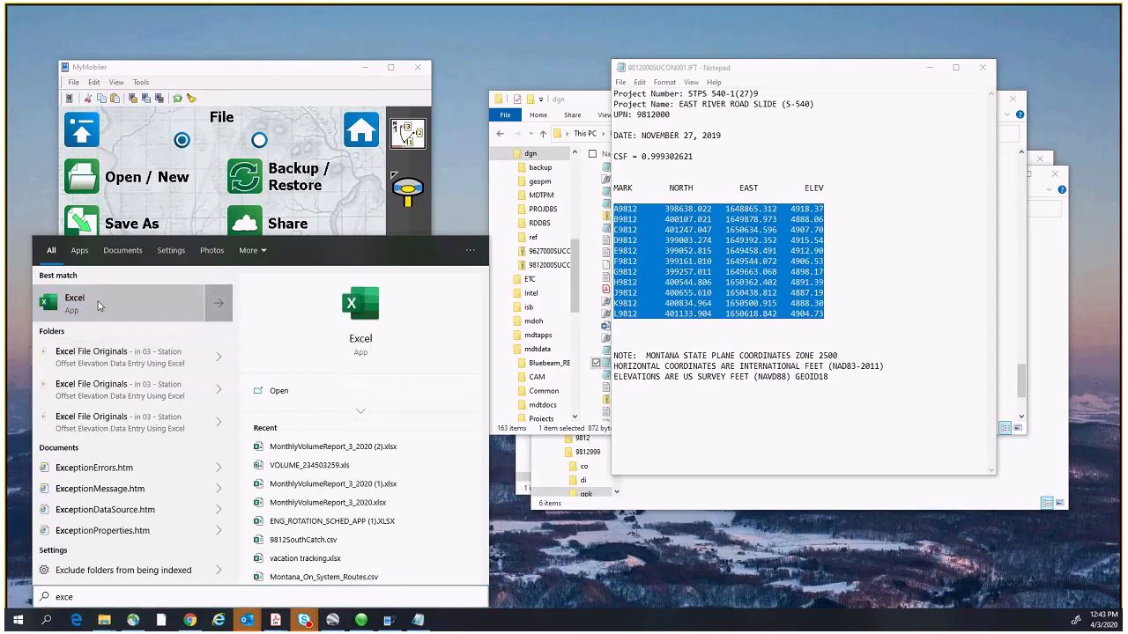
click(104, 304)
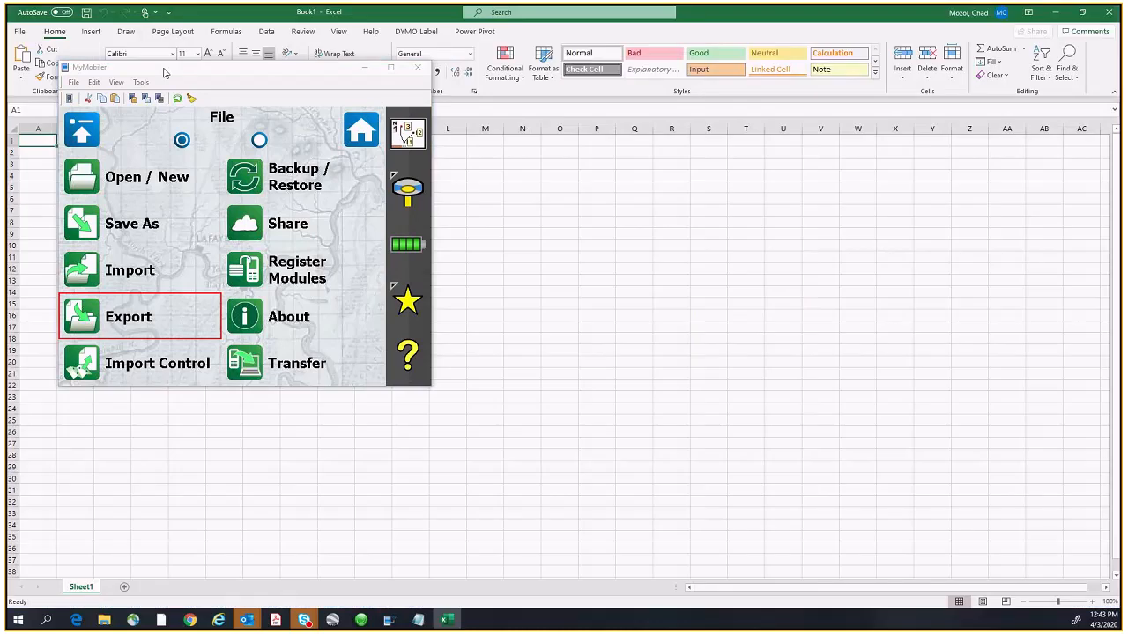
drag(165, 69, 1127, 278)
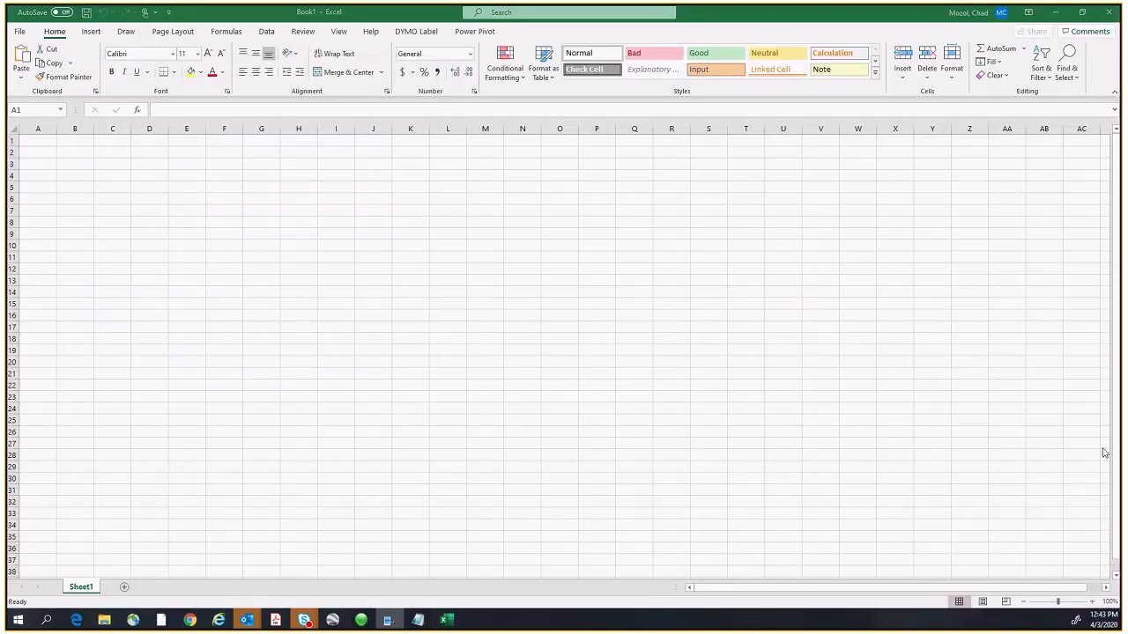
click(37, 143)
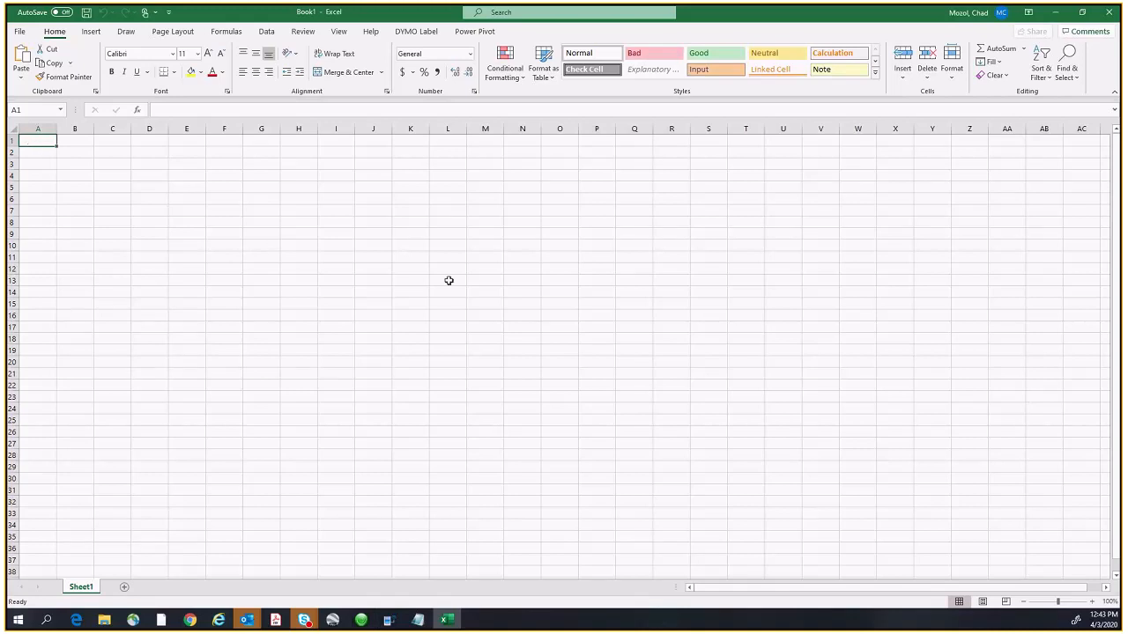
key(ctrl+v)
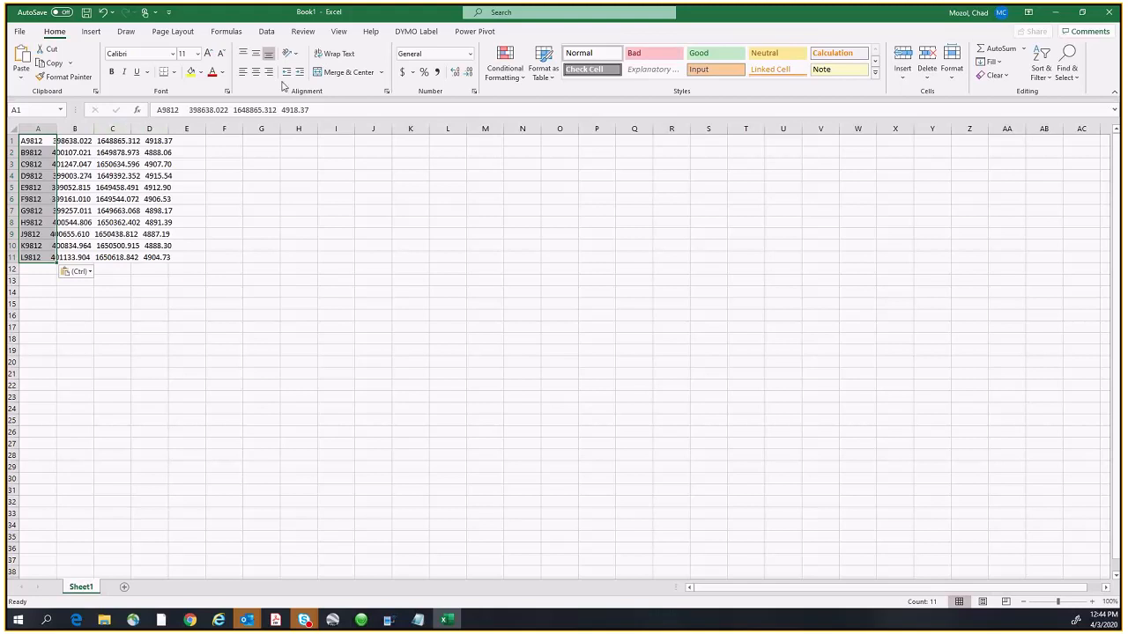
Step: Set up Text to Columns for the pasted rows as delimited data, with Tab and Space as delimiters and consecutive delimiters treated as one
click(267, 31)
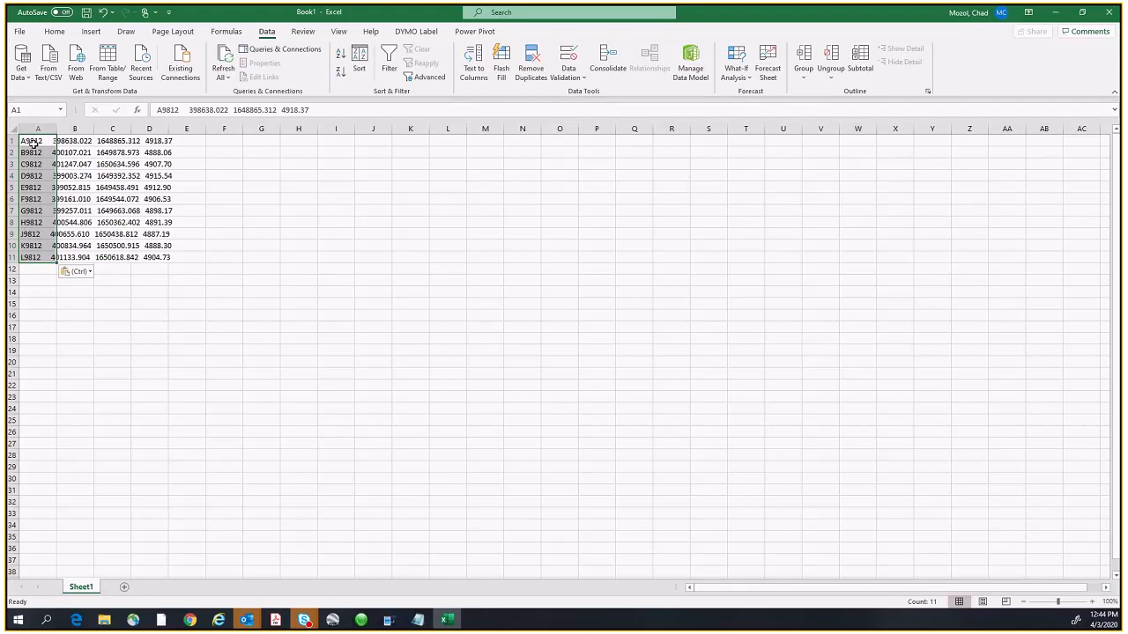
click(477, 59)
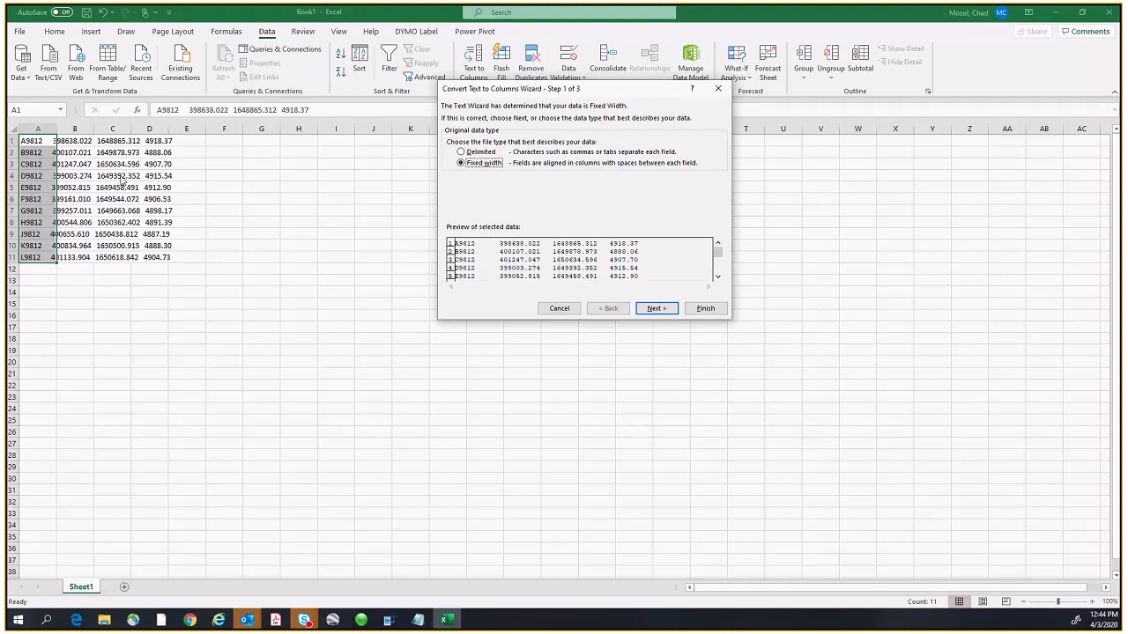
click(460, 151)
click(660, 310)
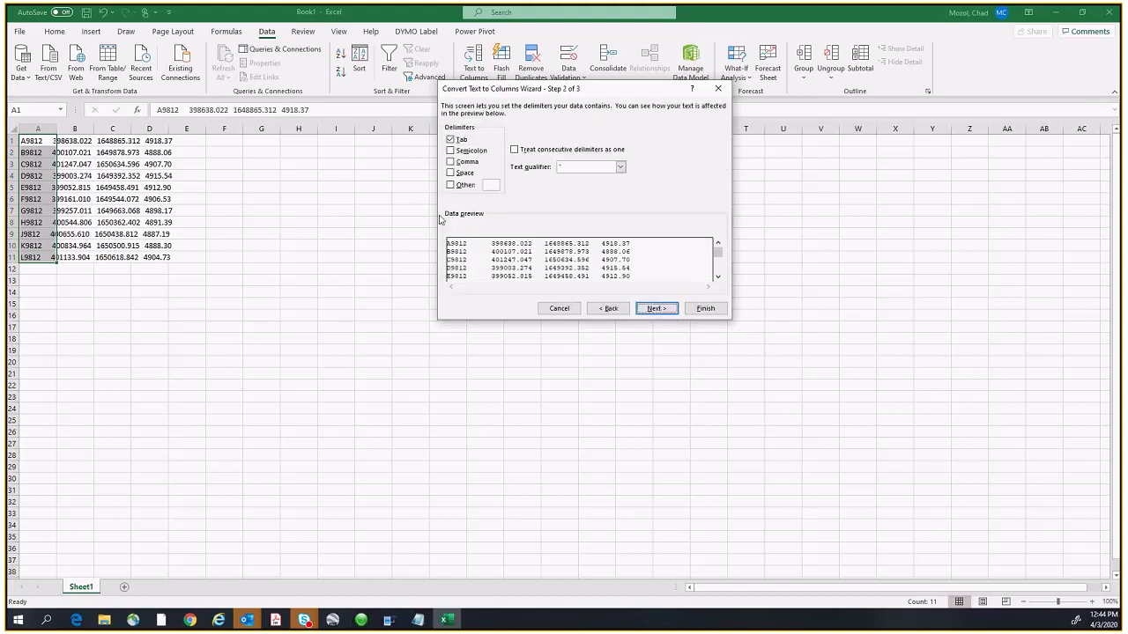
click(451, 174)
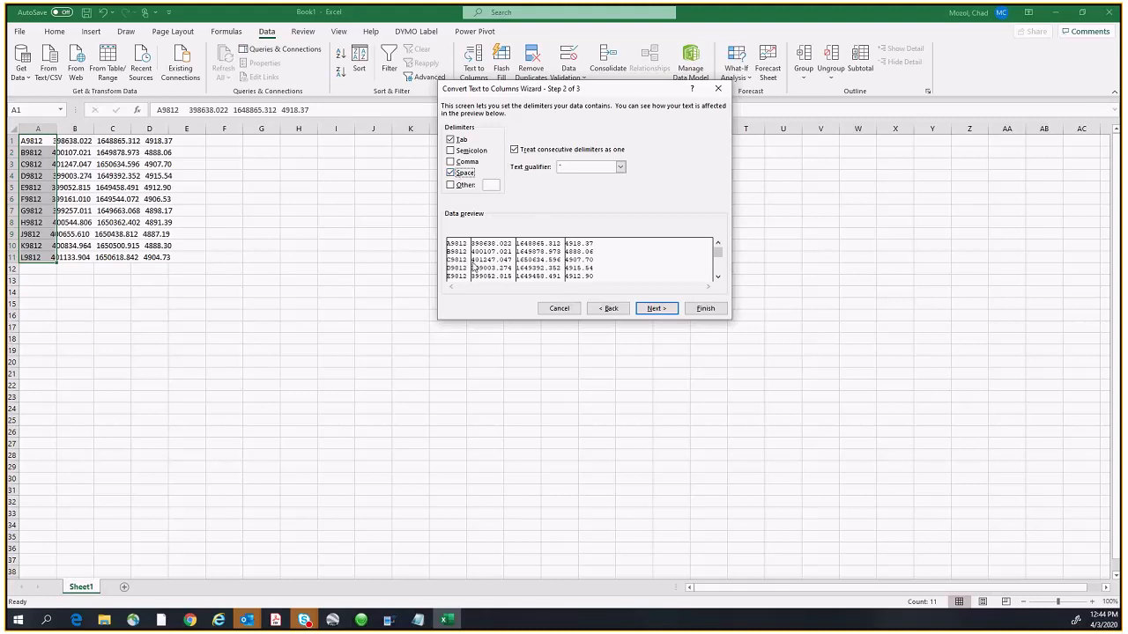
Step: Compare the spacing of the source rows in 9812000SUCON001.IFT with the column breaks in the Text to Columns preview
click(418, 620)
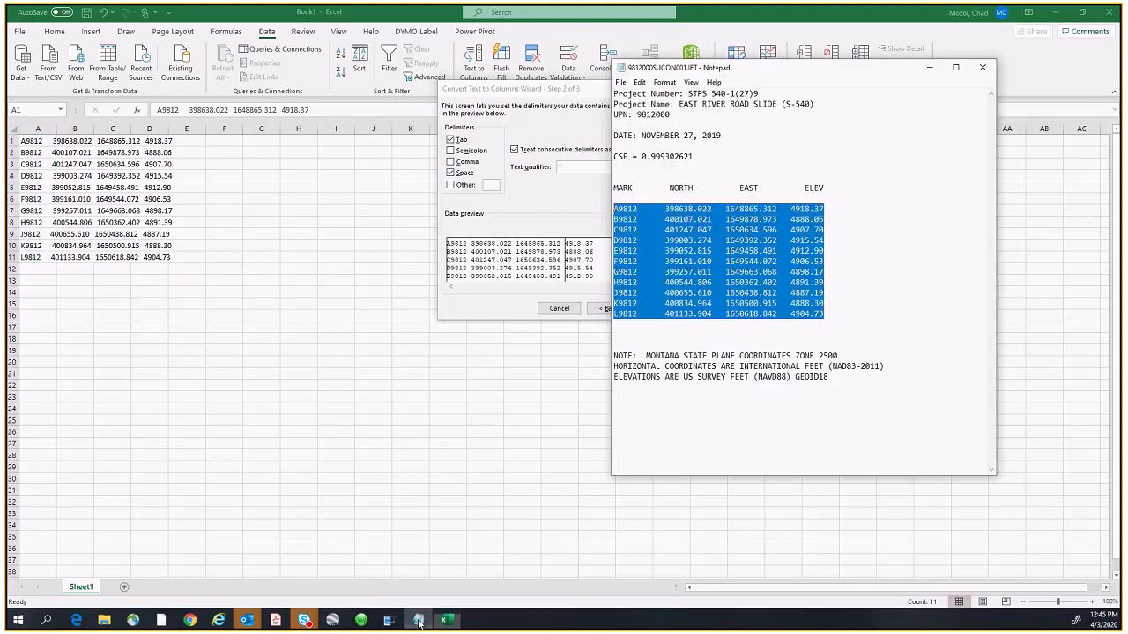
click(664, 211)
click(651, 212)
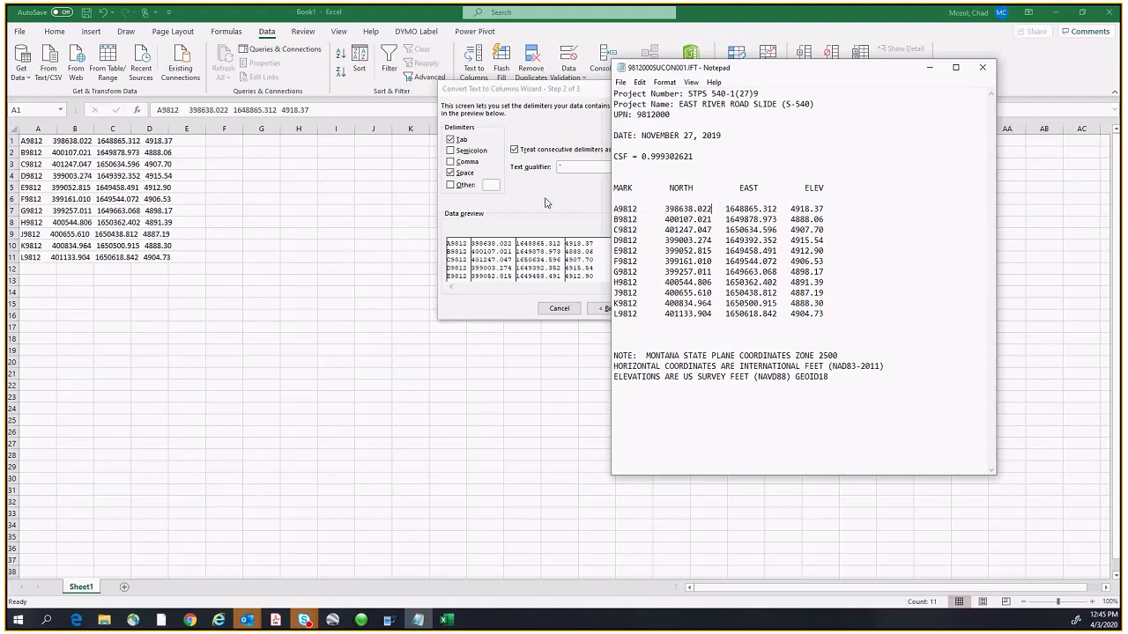
click(525, 179)
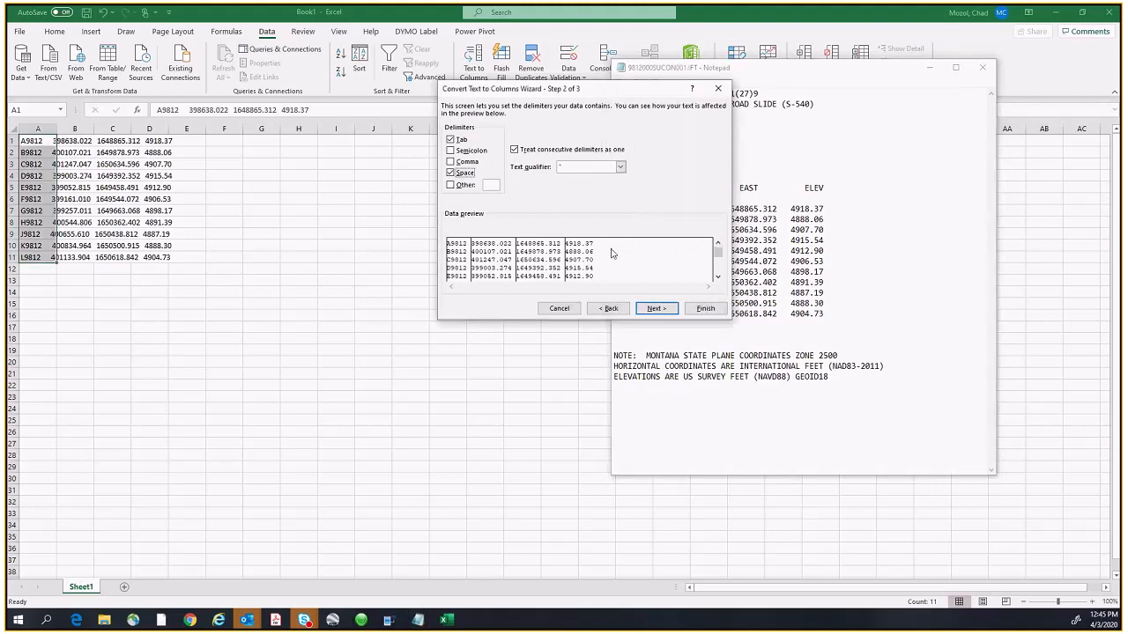
click(762, 74)
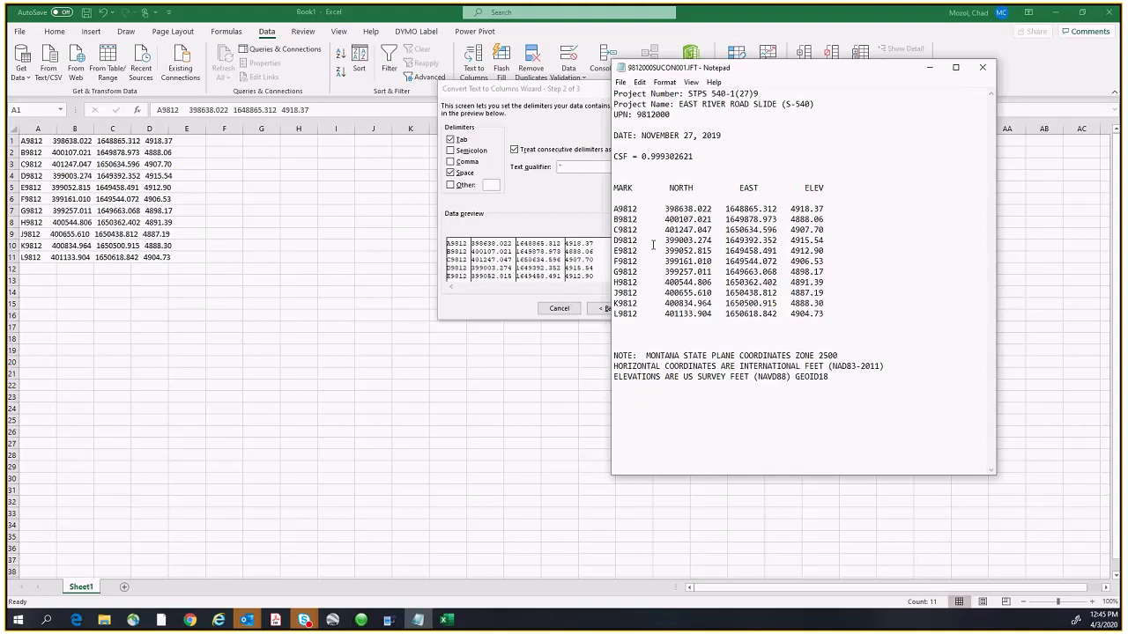
click(539, 275)
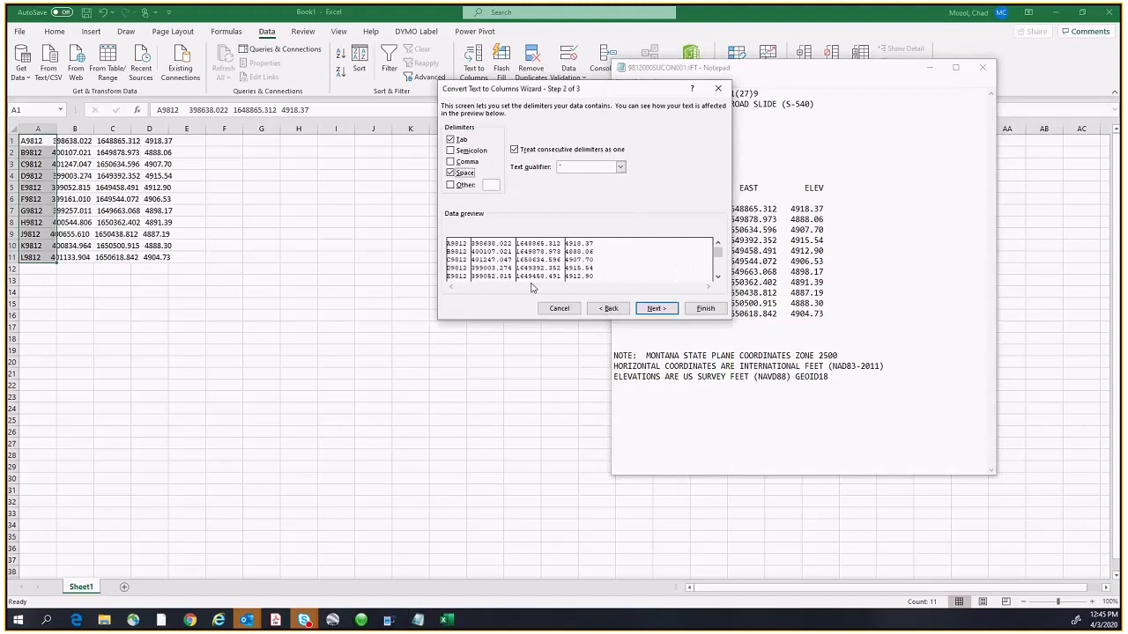
Step: Finish the Text to Columns conversion with General column format at destination $A$1, and close the 9812000SUCON001.IFT source file
click(656, 308)
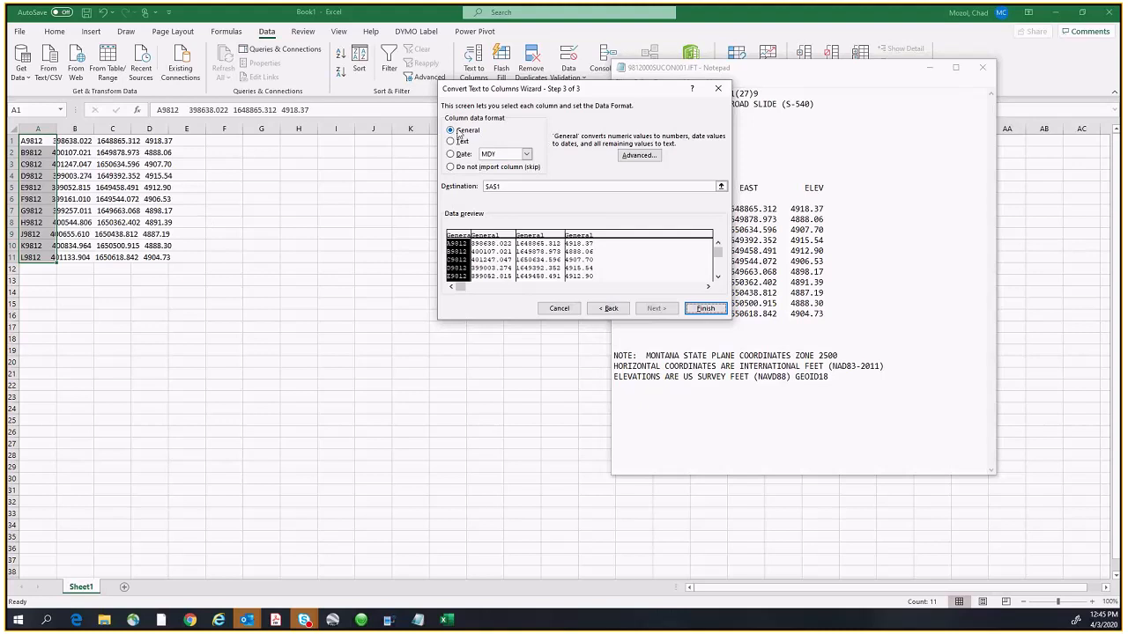
click(705, 308)
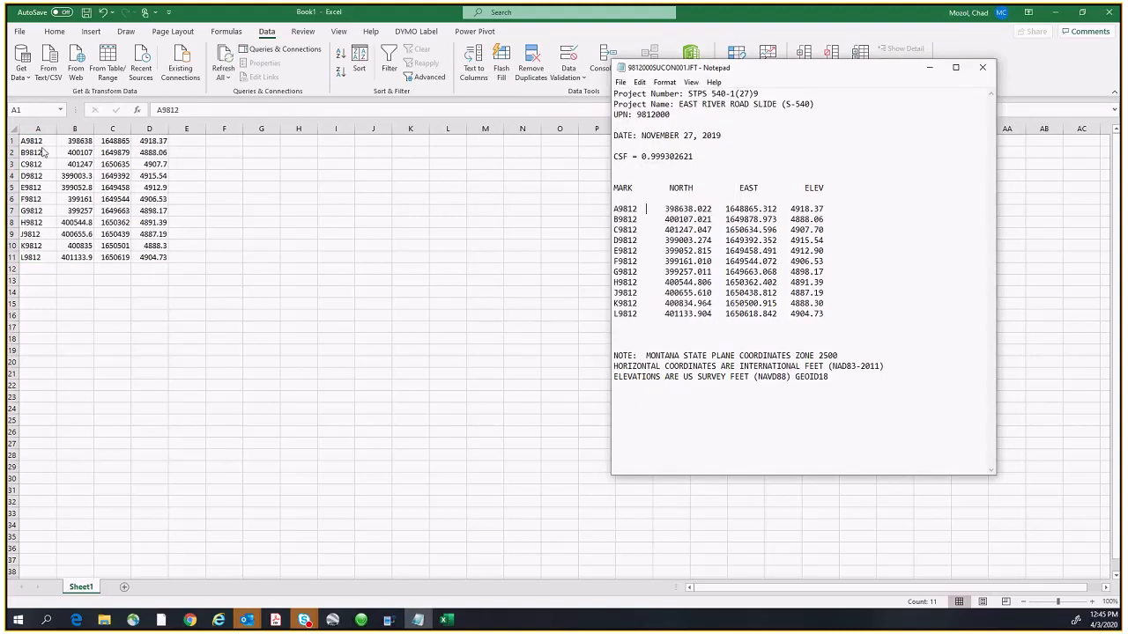
click(980, 69)
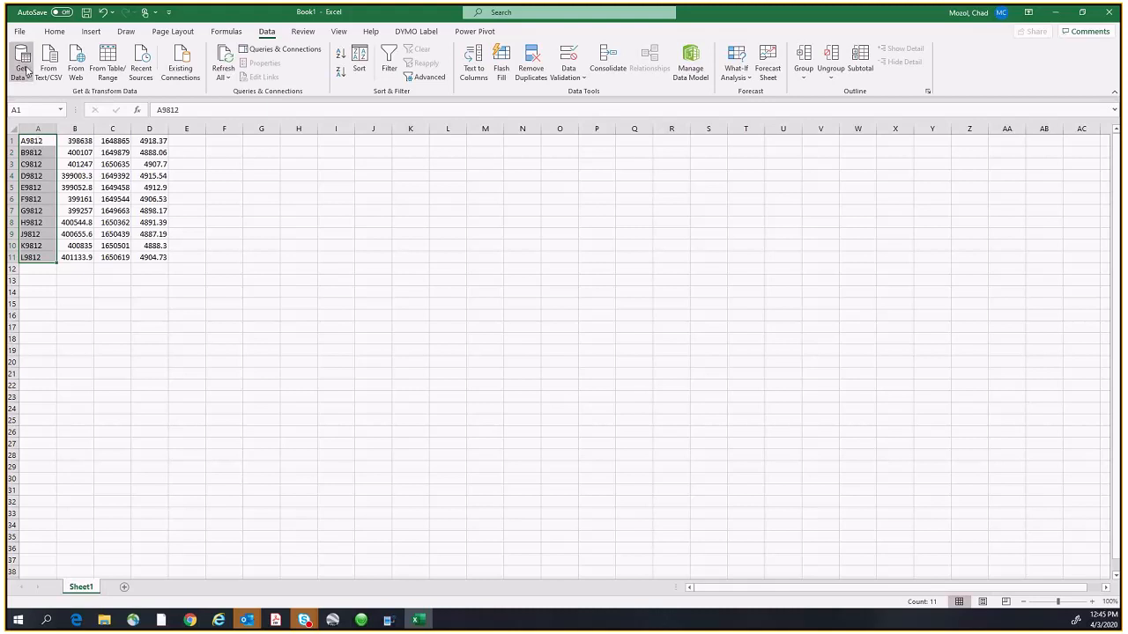
Step: Start saving the workbook under a new name and browse to the folder C:\mdtdata\Projects\9812999\gpk\control
click(19, 32)
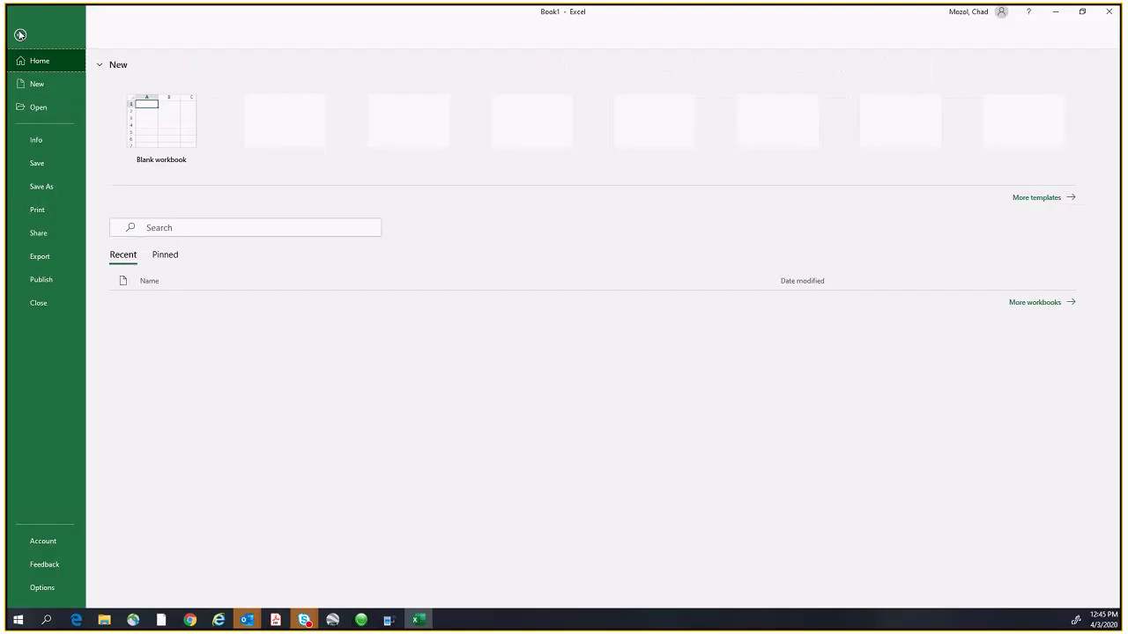
click(43, 188)
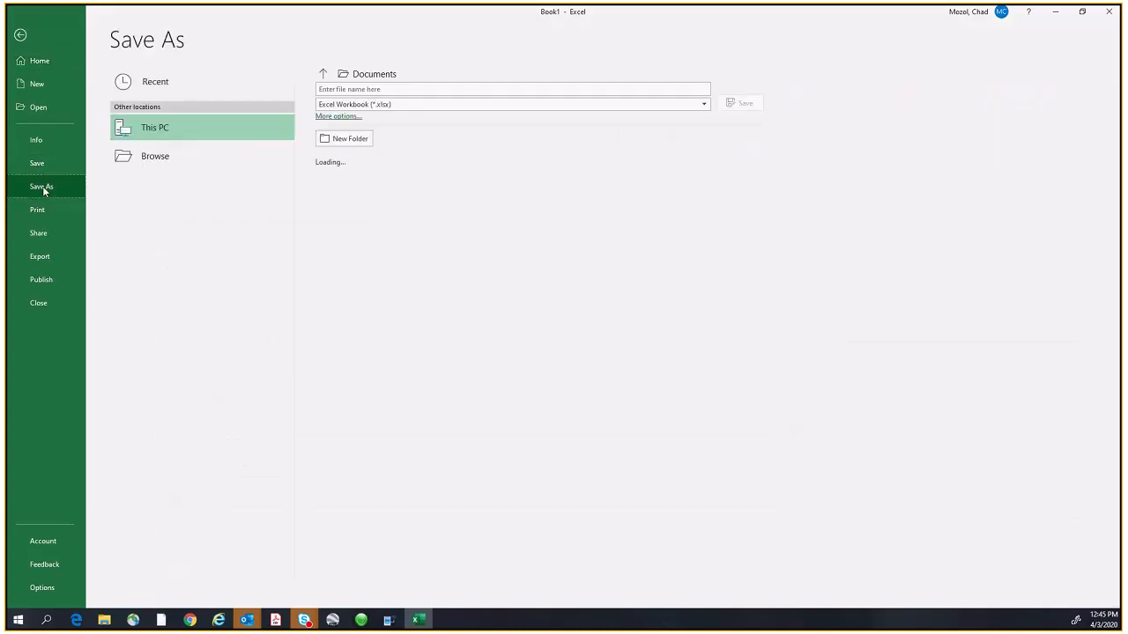
click(154, 157)
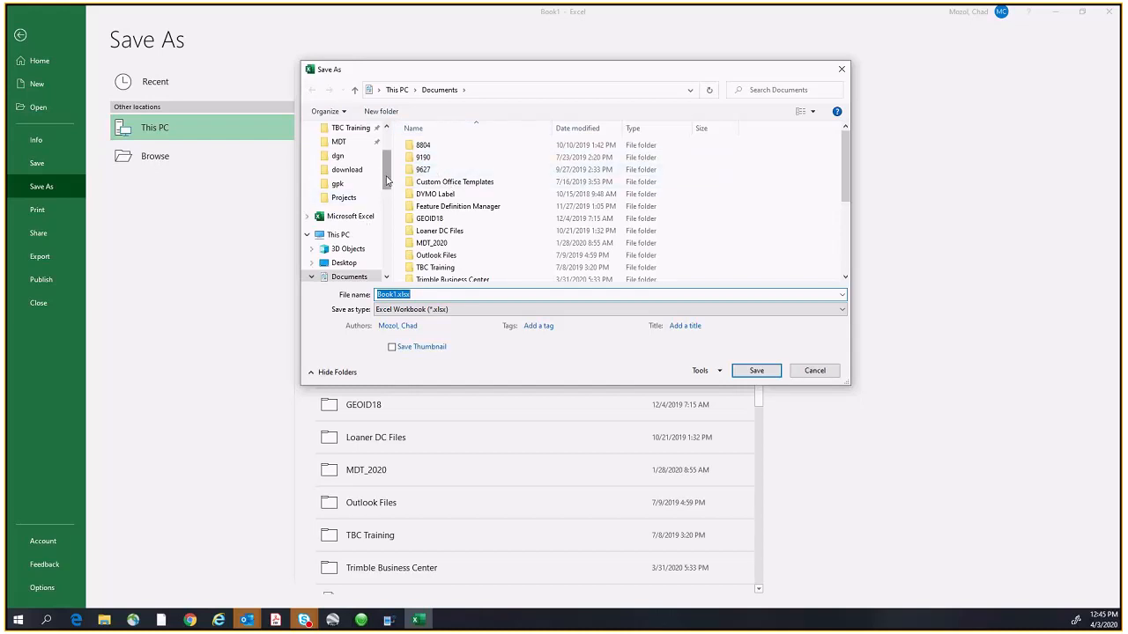
click(338, 234)
scroll(504, 221, down, 3)
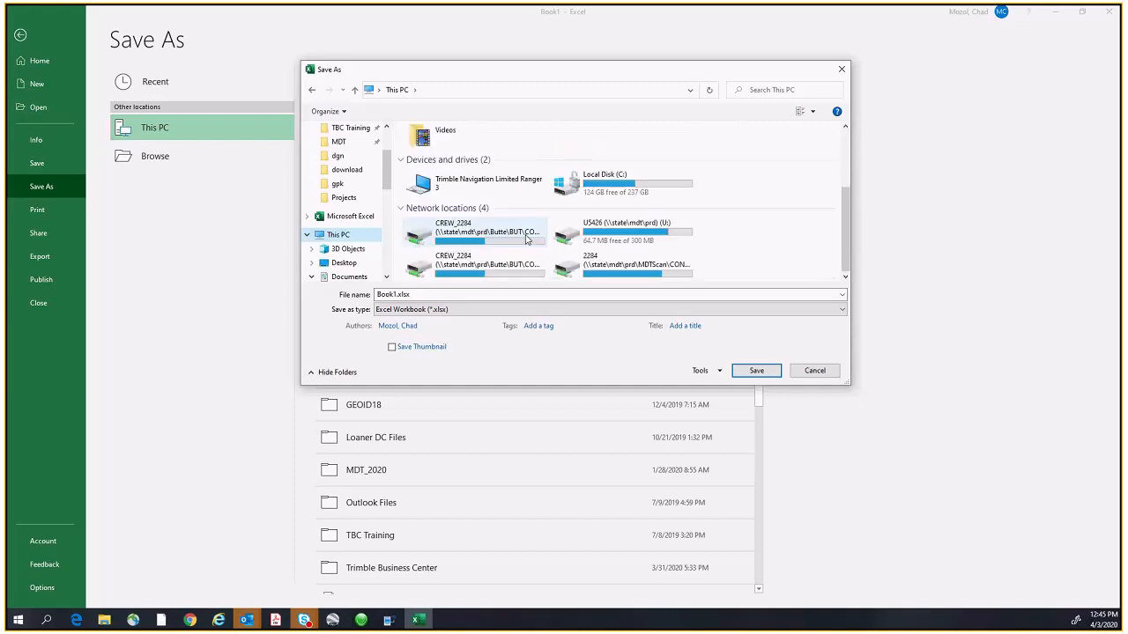
click(594, 185)
double_click(595, 186)
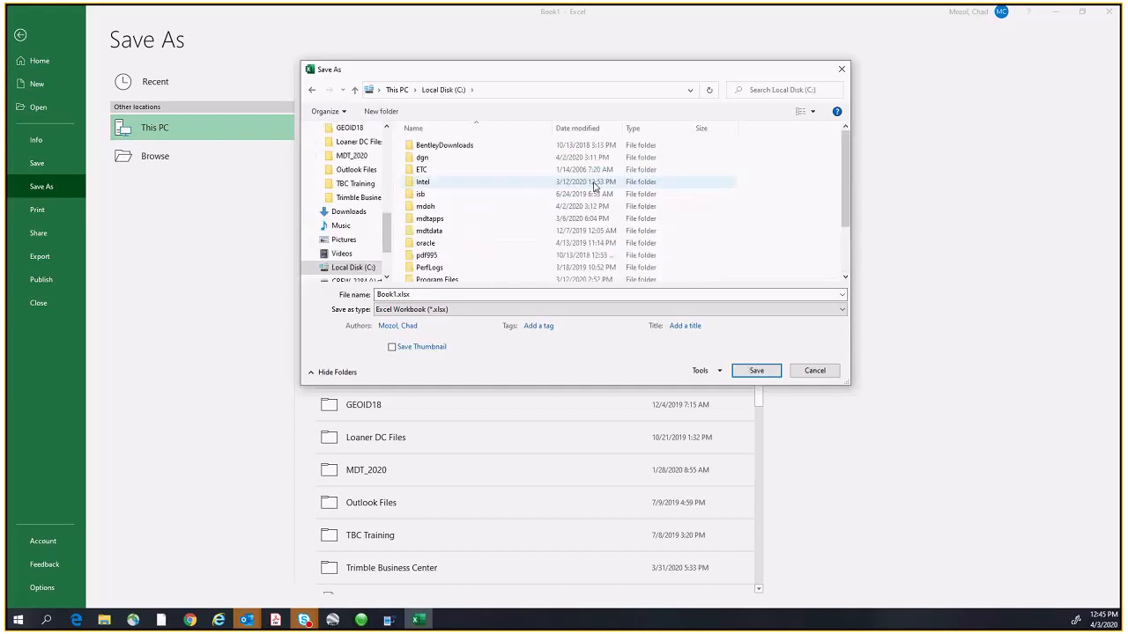
double_click(467, 233)
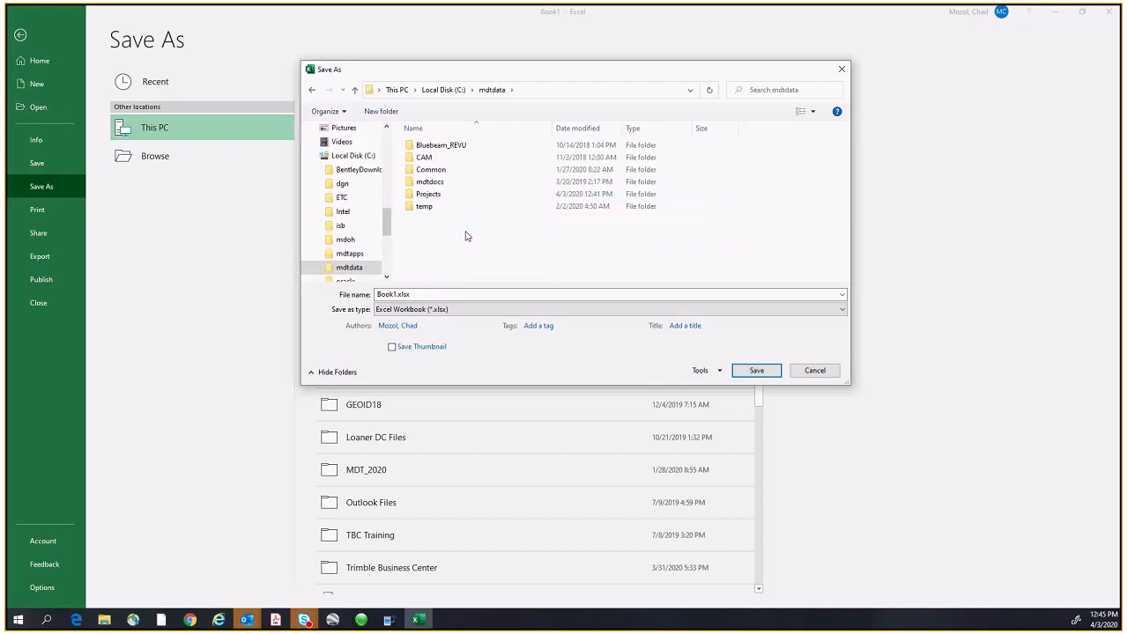
double_click(427, 195)
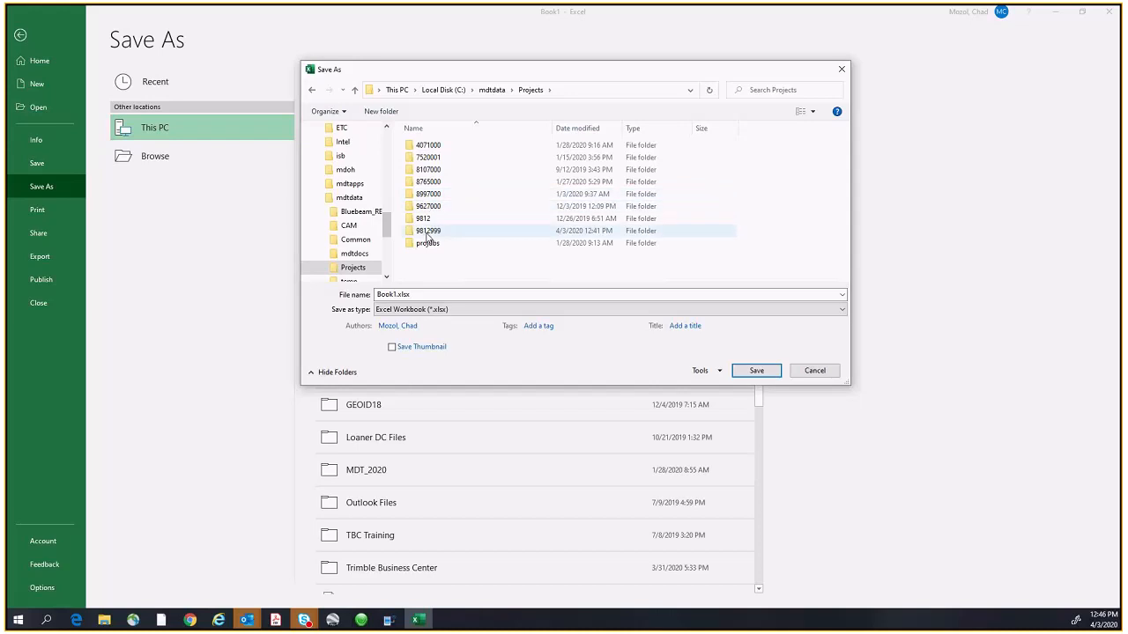
double_click(428, 233)
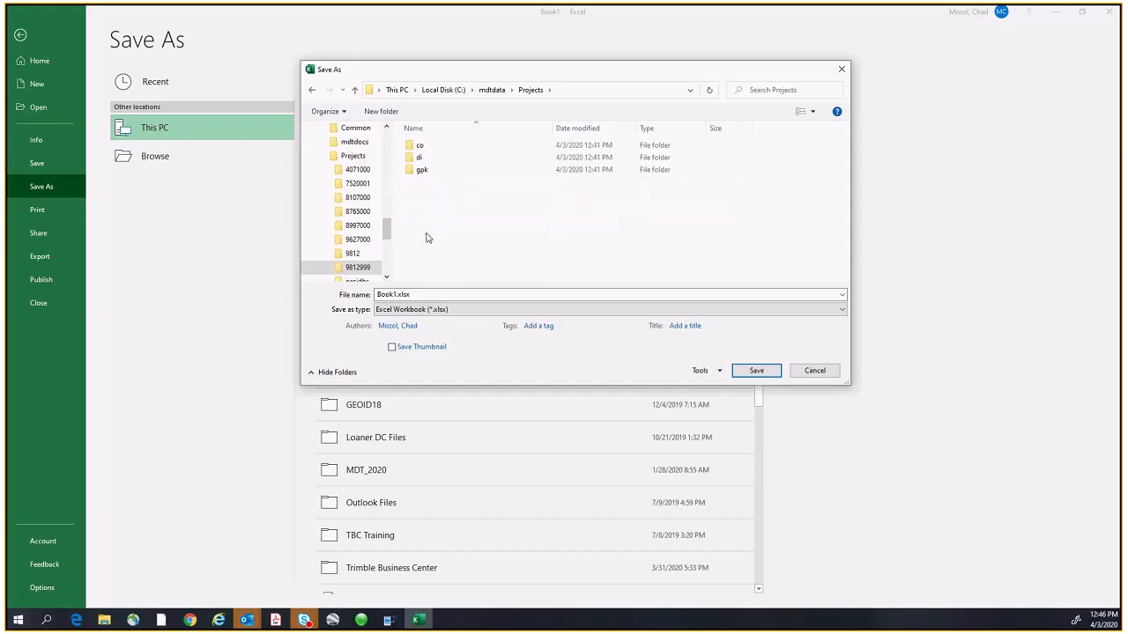
double_click(428, 170)
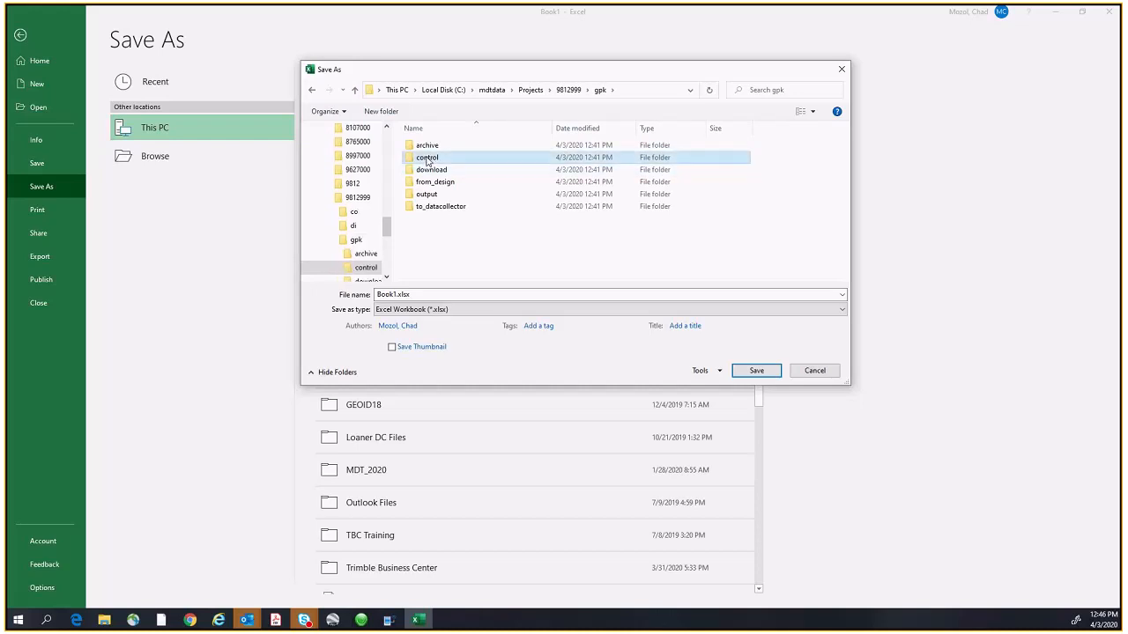
double_click(426, 158)
Step: Save the workbook as 9812CONTROL in CSV (Comma delimited) format, and close Excel
double_click(416, 294)
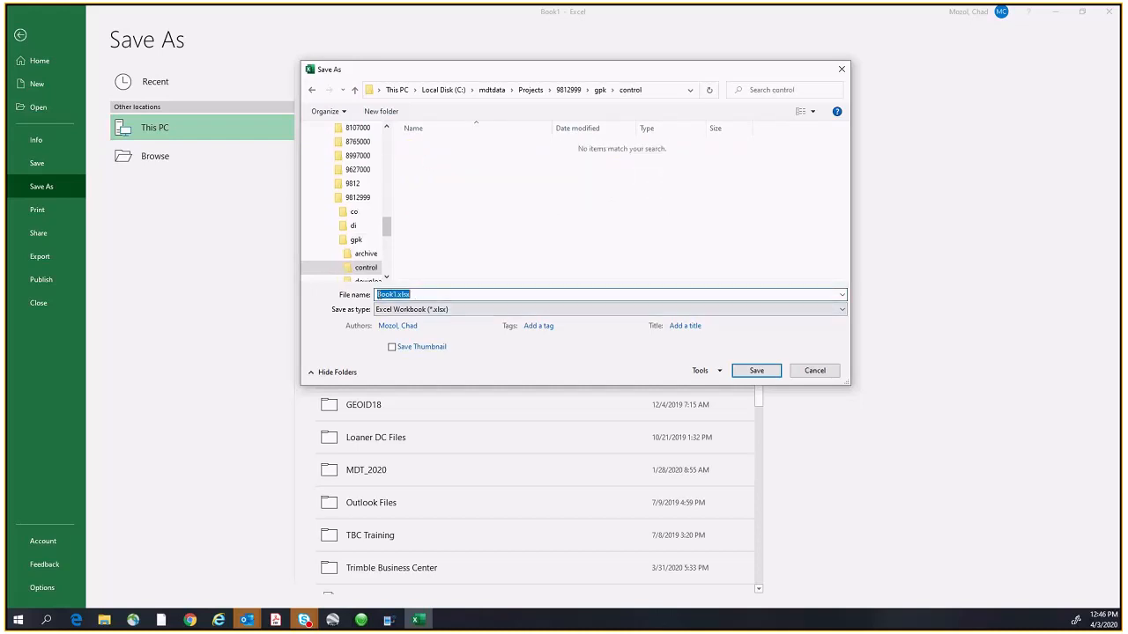
click(829, 310)
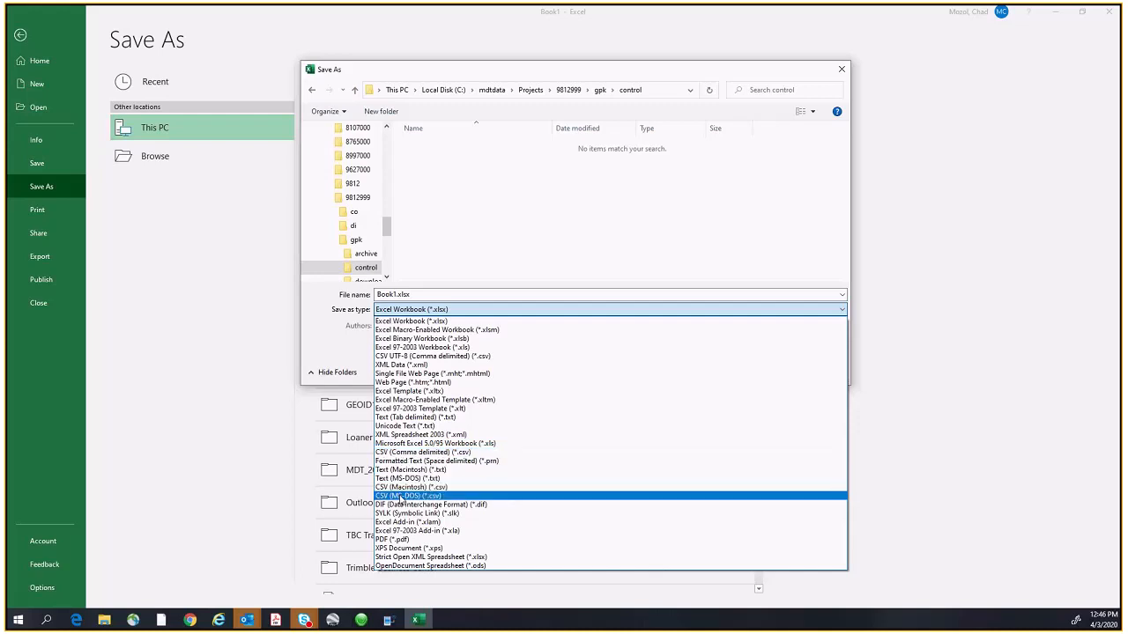
click(411, 452)
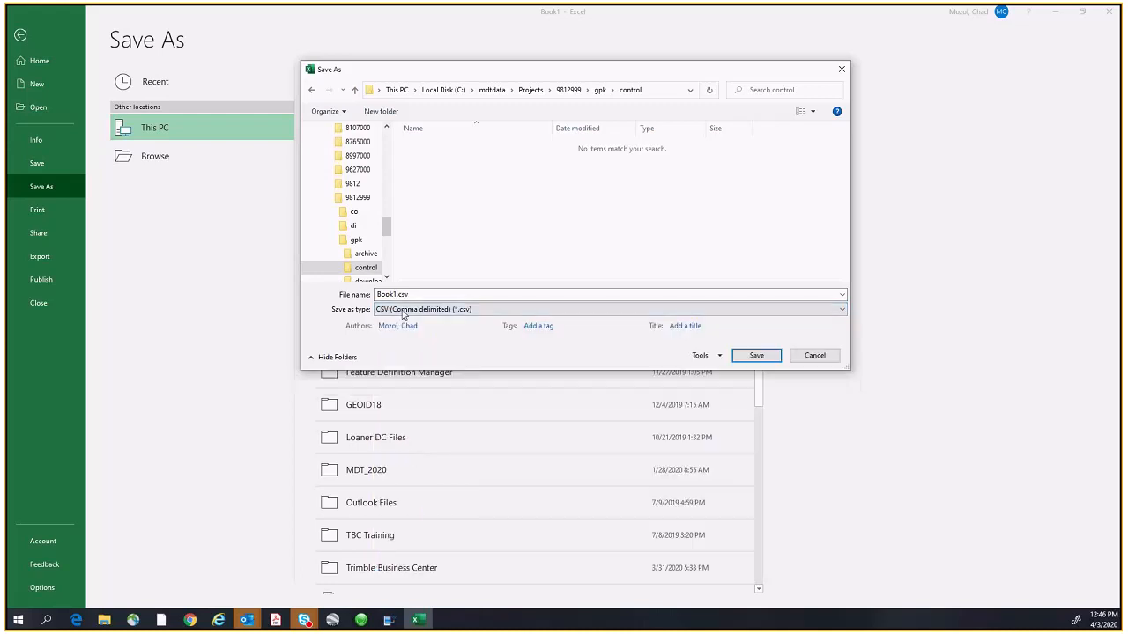
drag(419, 295, 375, 296)
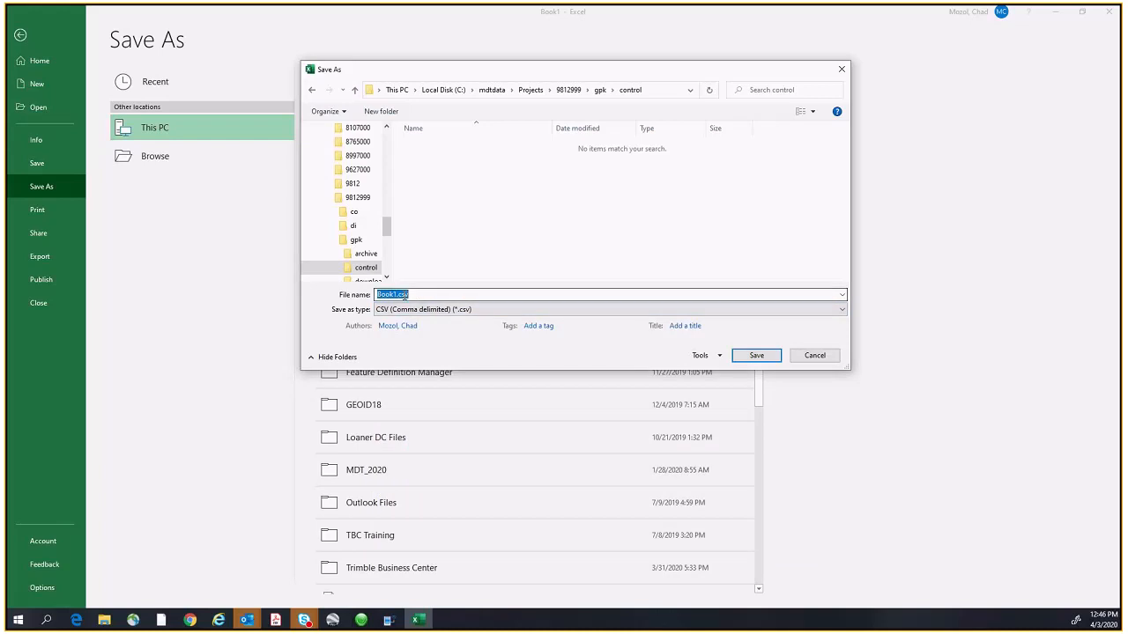
text(9812CONTROL)
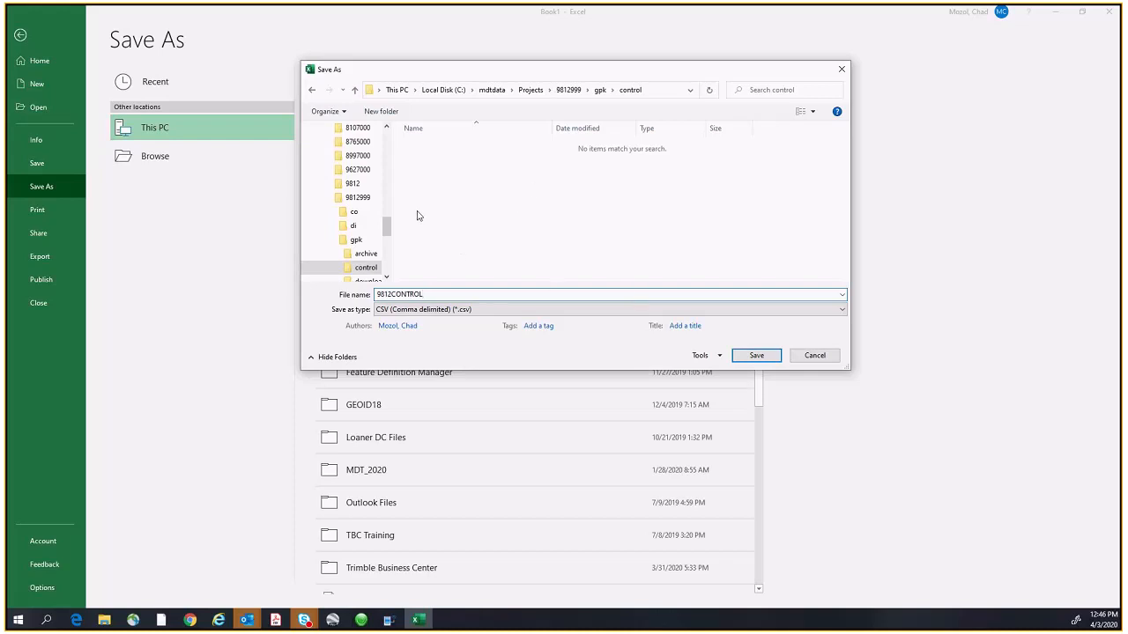
click(755, 356)
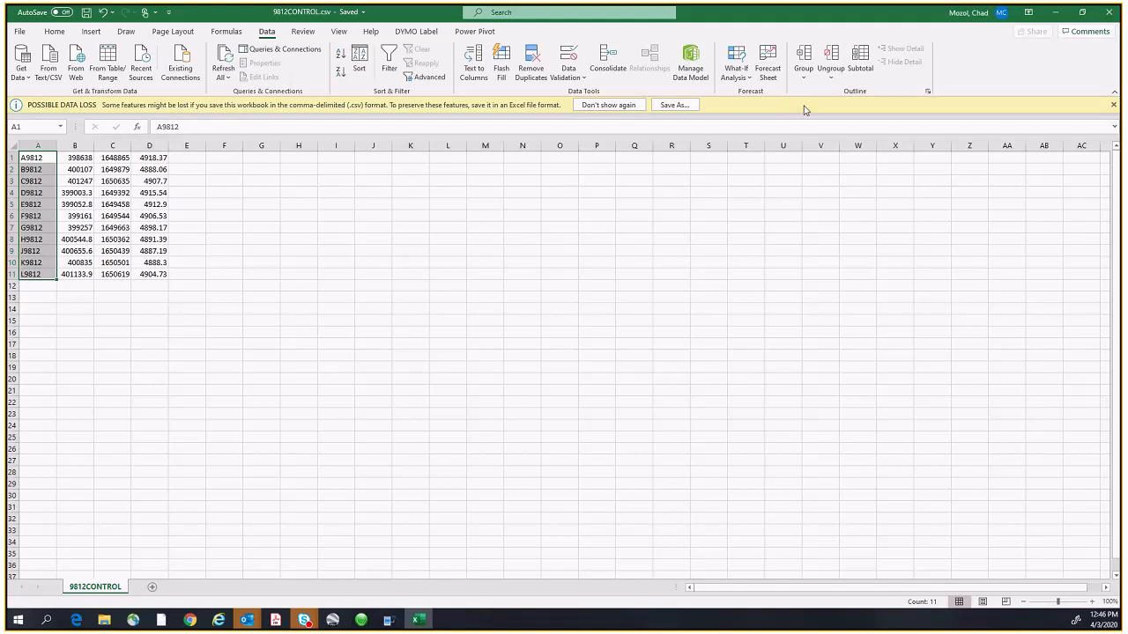
click(1108, 15)
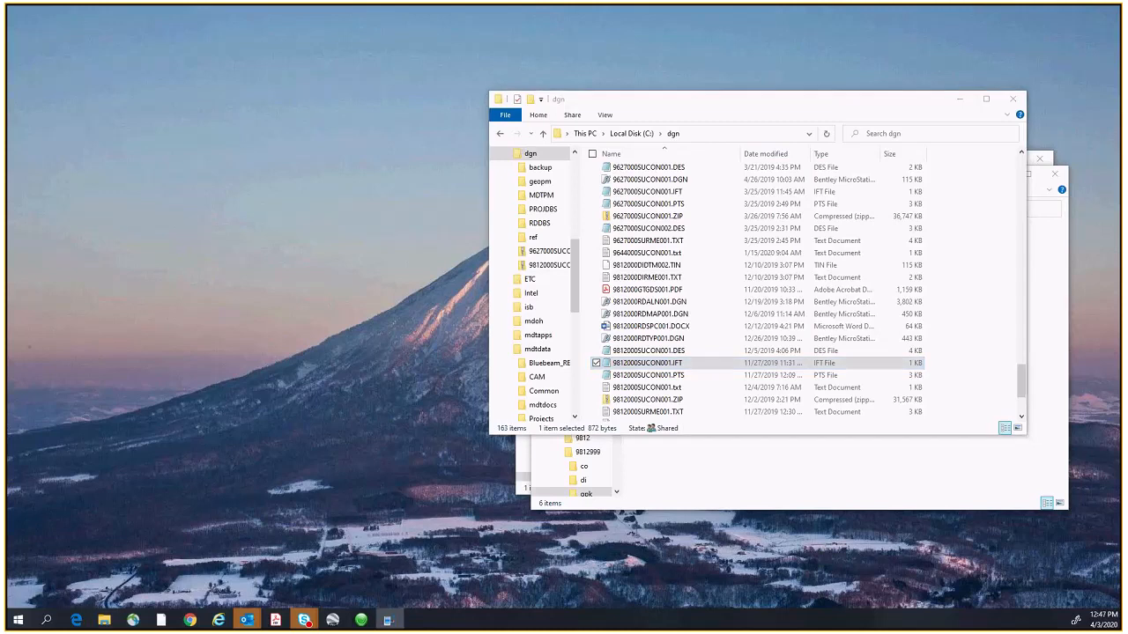
Step: Switch to Survey Pro in the MyMobiler window and open the recent job 9812PIK1
drag(1058, 289, 383, 64)
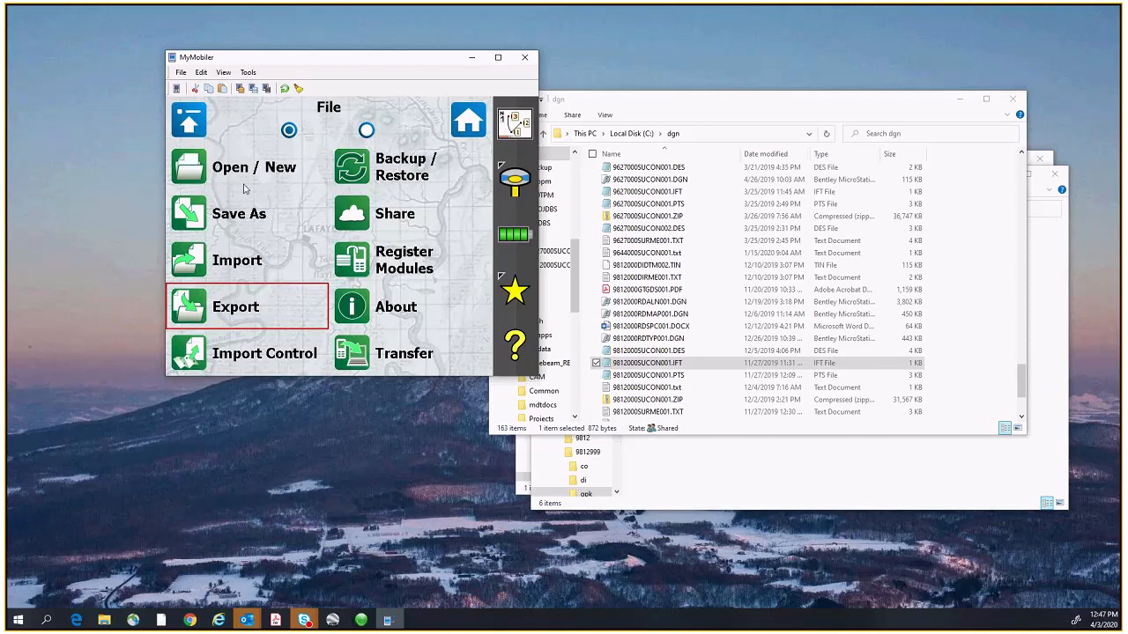
click(193, 172)
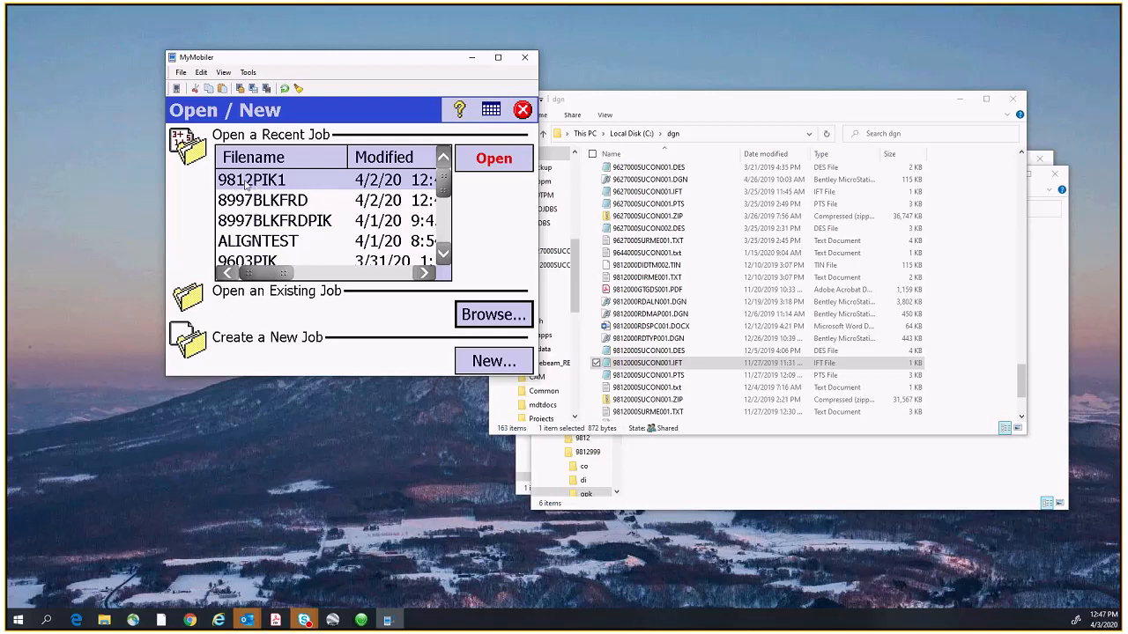
click(494, 164)
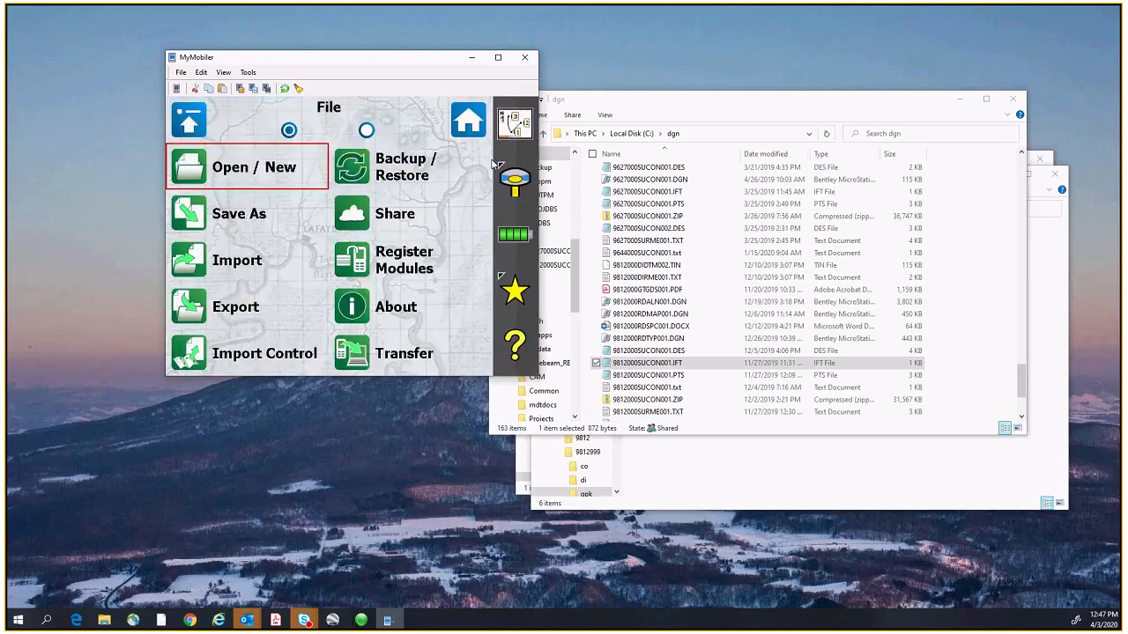
Step: Export the job as a Survey Pro 4.x (.JOB / .RAW) file named 9812PIK1, overwriting both existing files, and close MyMobiler
click(194, 305)
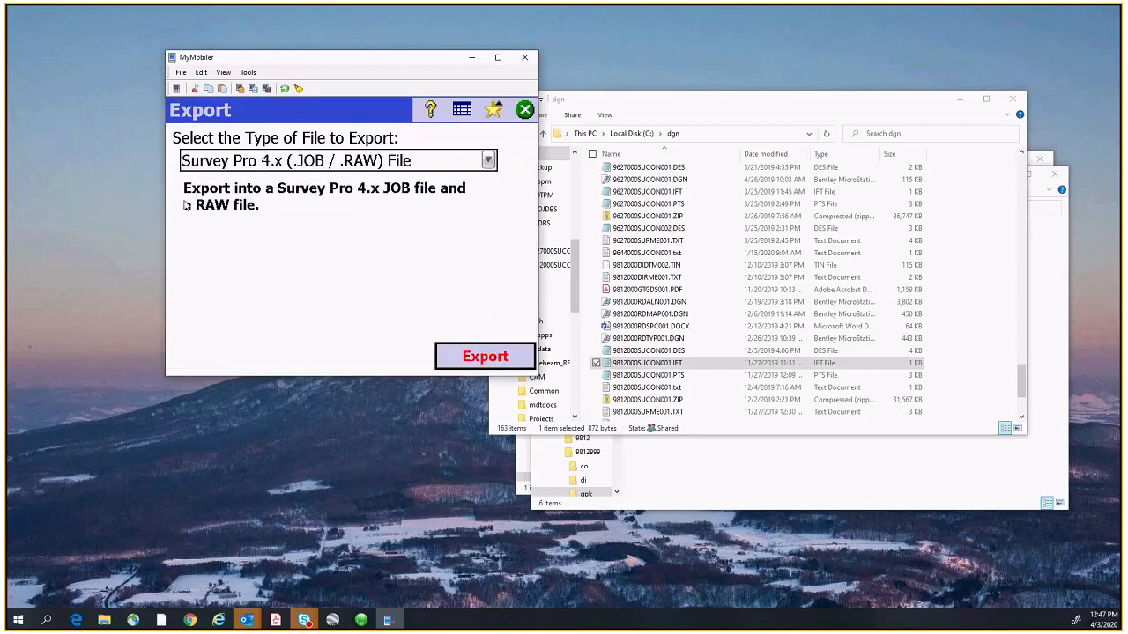
click(488, 161)
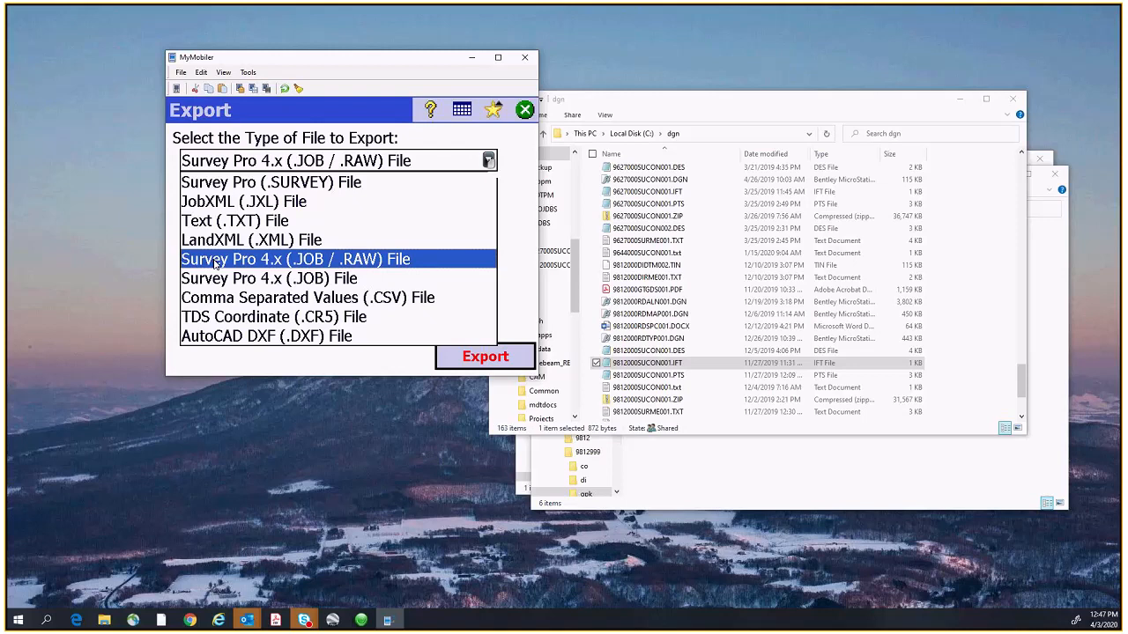
click(216, 261)
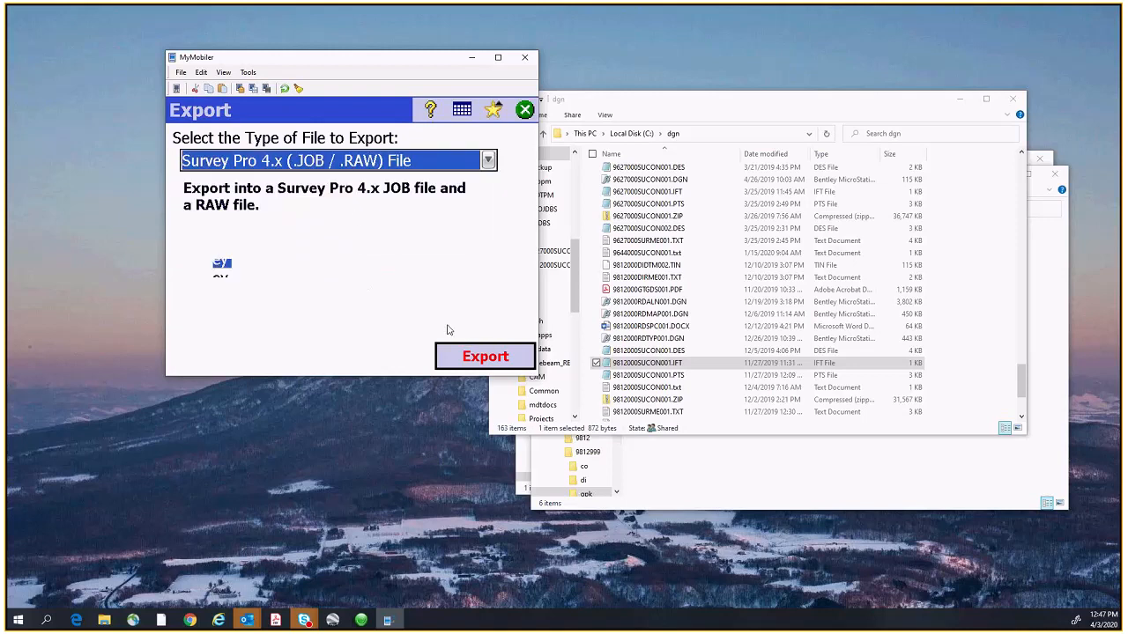
click(484, 357)
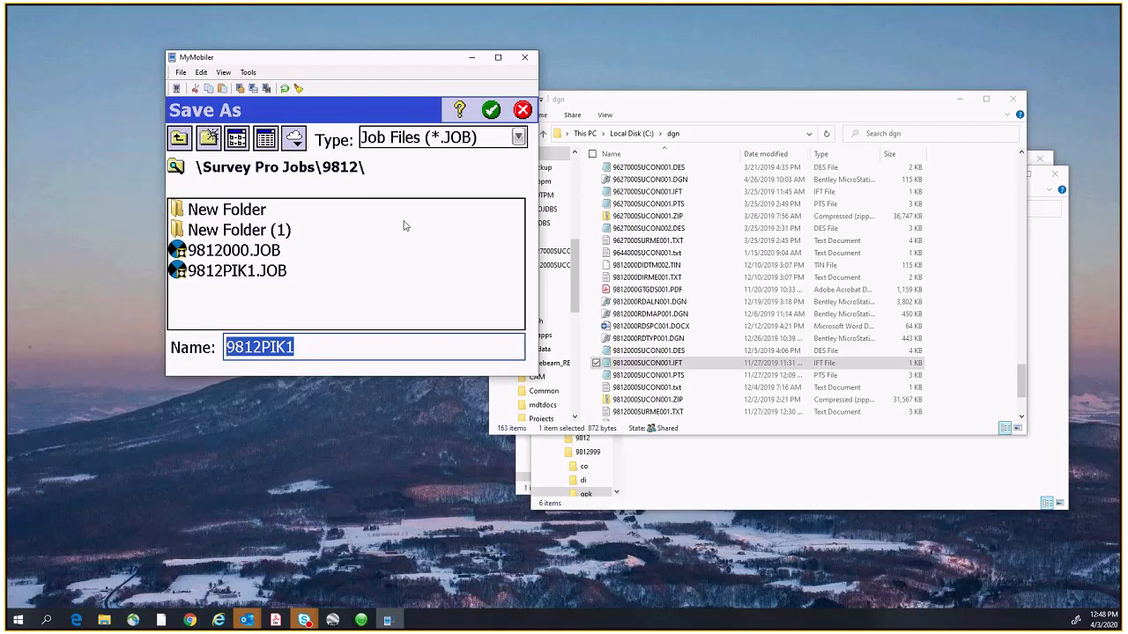
click(491, 110)
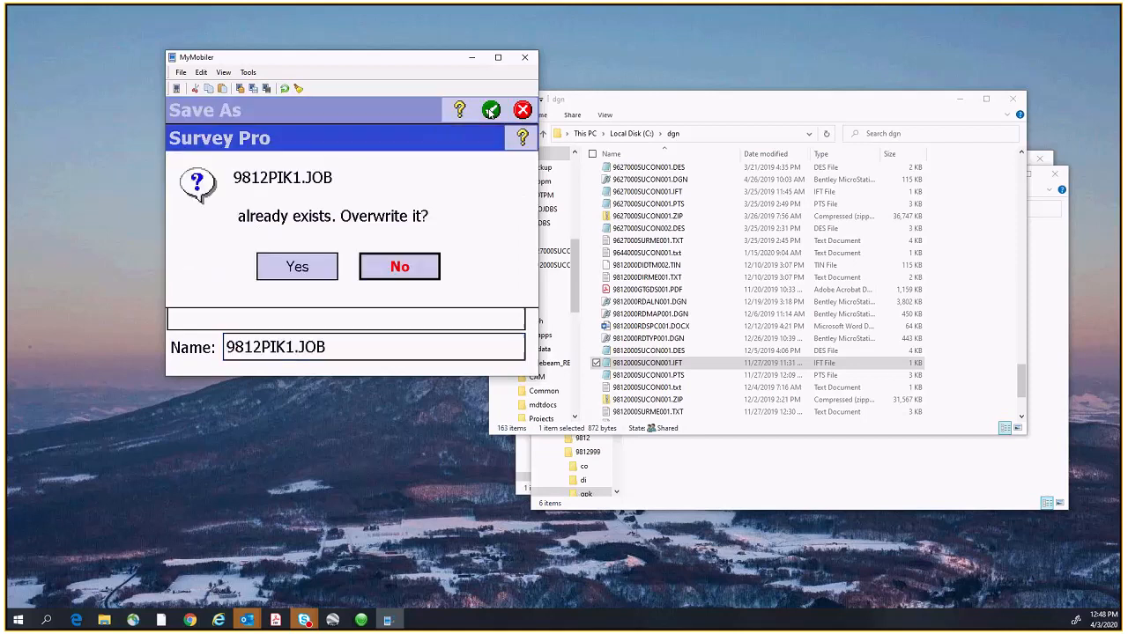
click(297, 267)
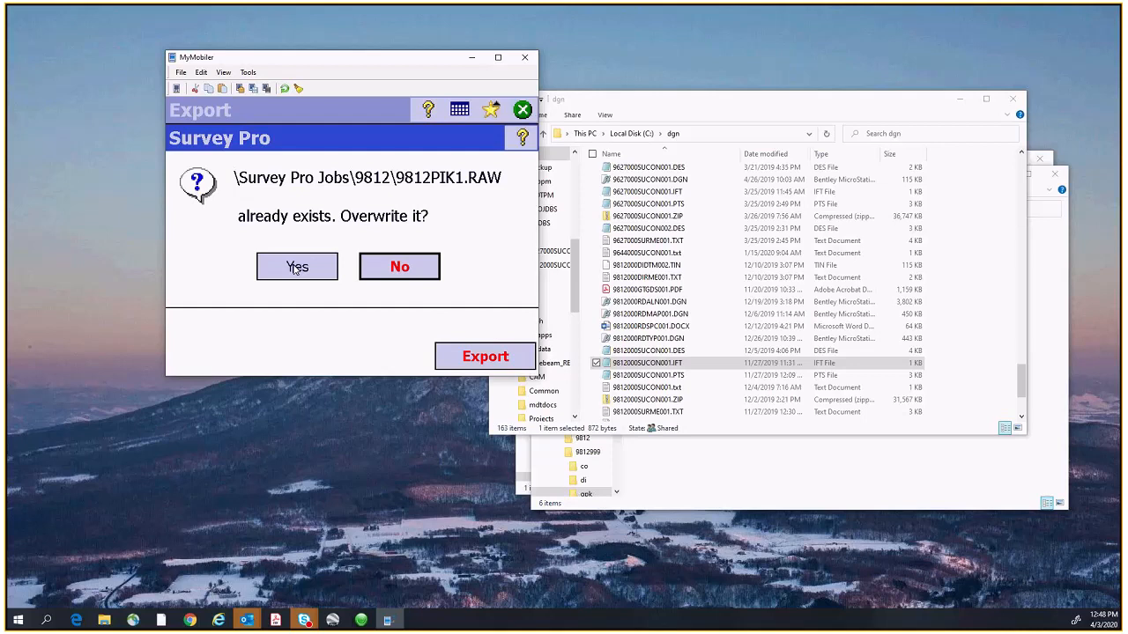
click(297, 267)
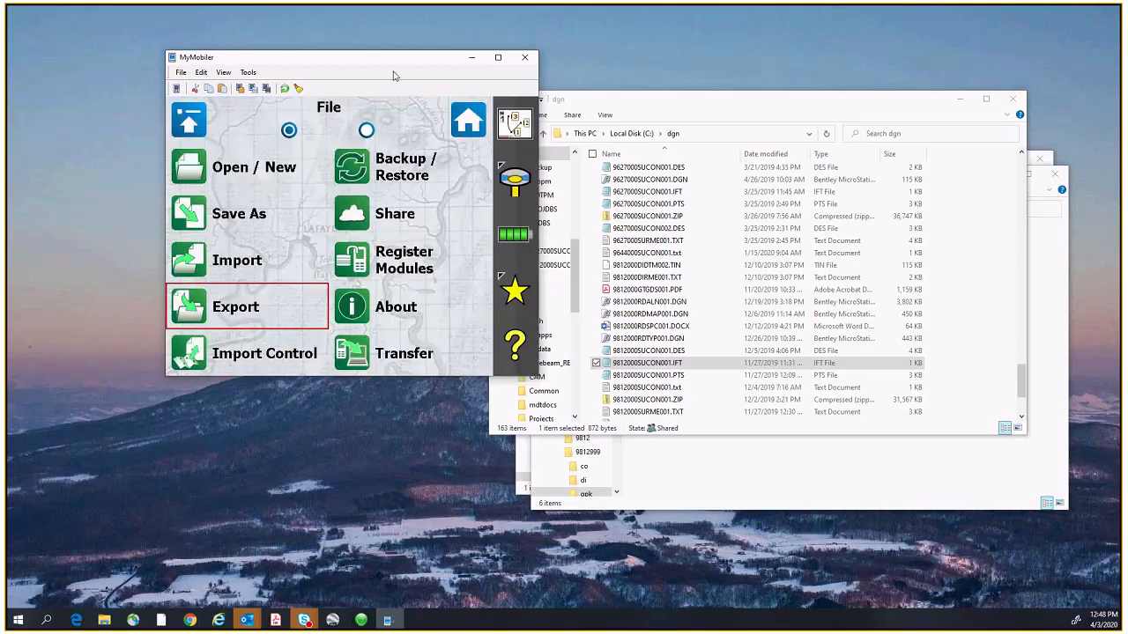
click(529, 60)
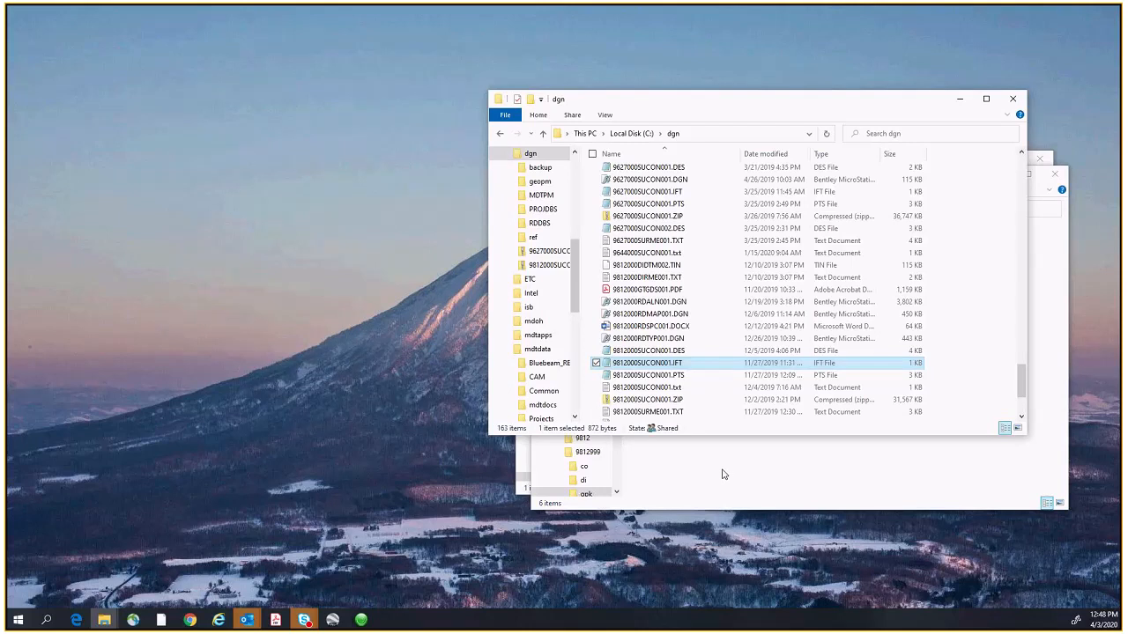
Step: Bring up Windows Mobile Device Center beside the folder windows and browse the contents of the connected Ranger 3
drag(577, 292, 569, 227)
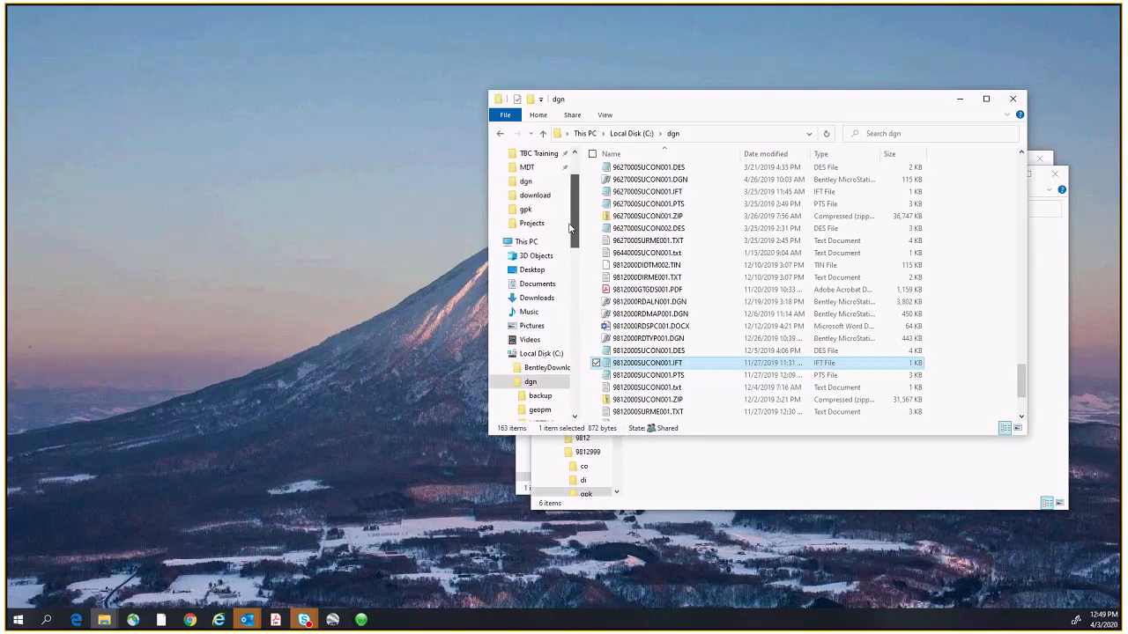
scroll(502, 326, up, 2)
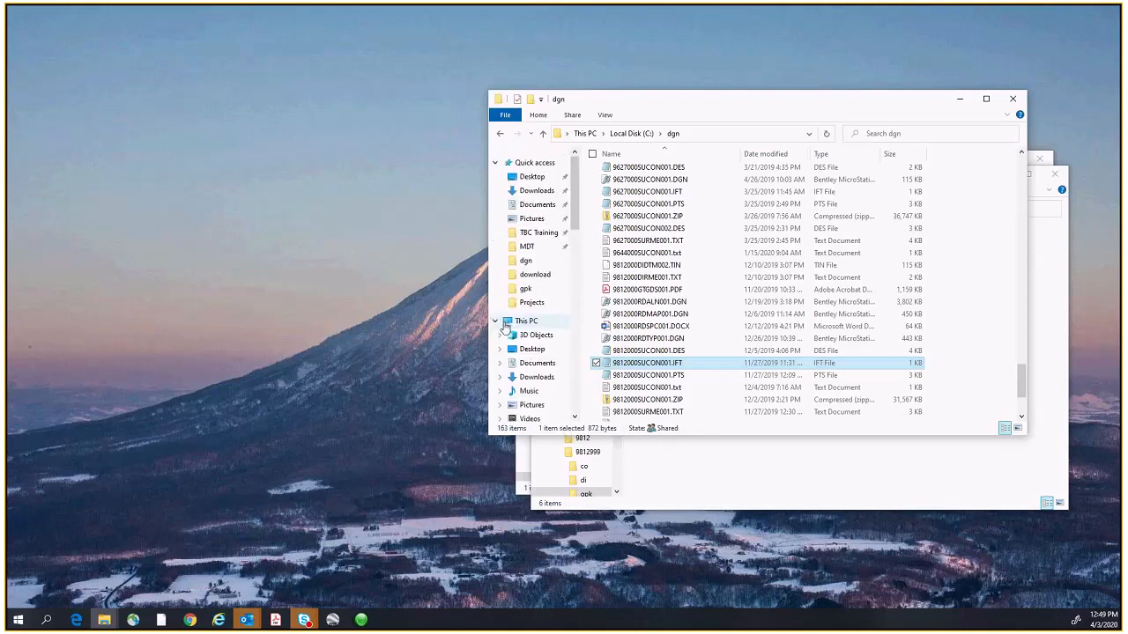
click(363, 623)
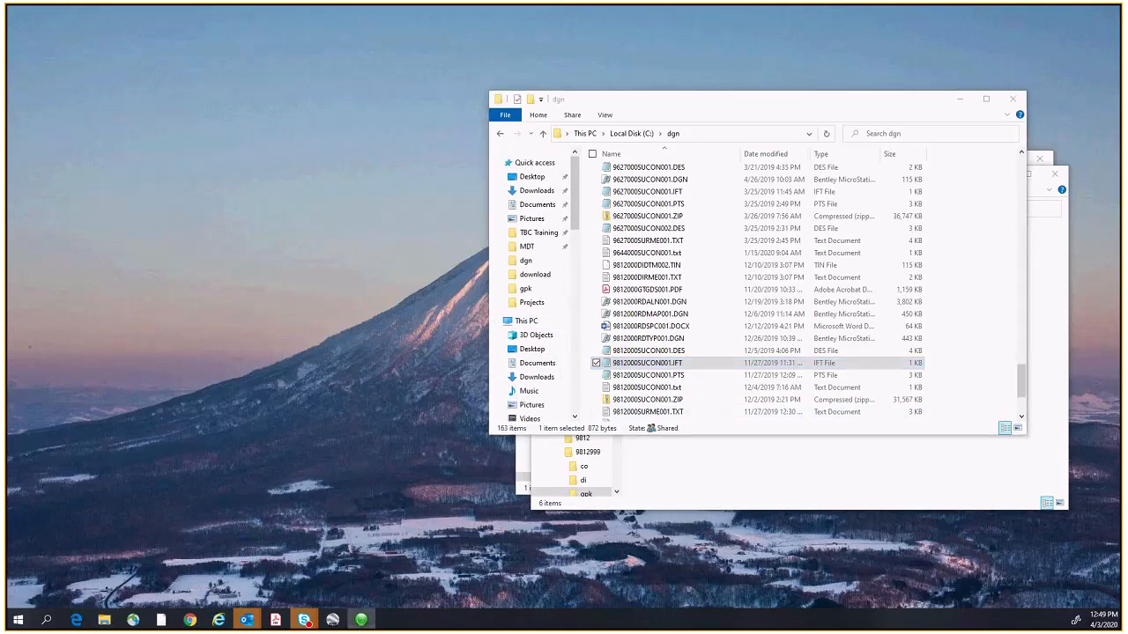
drag(811, 226, 241, 116)
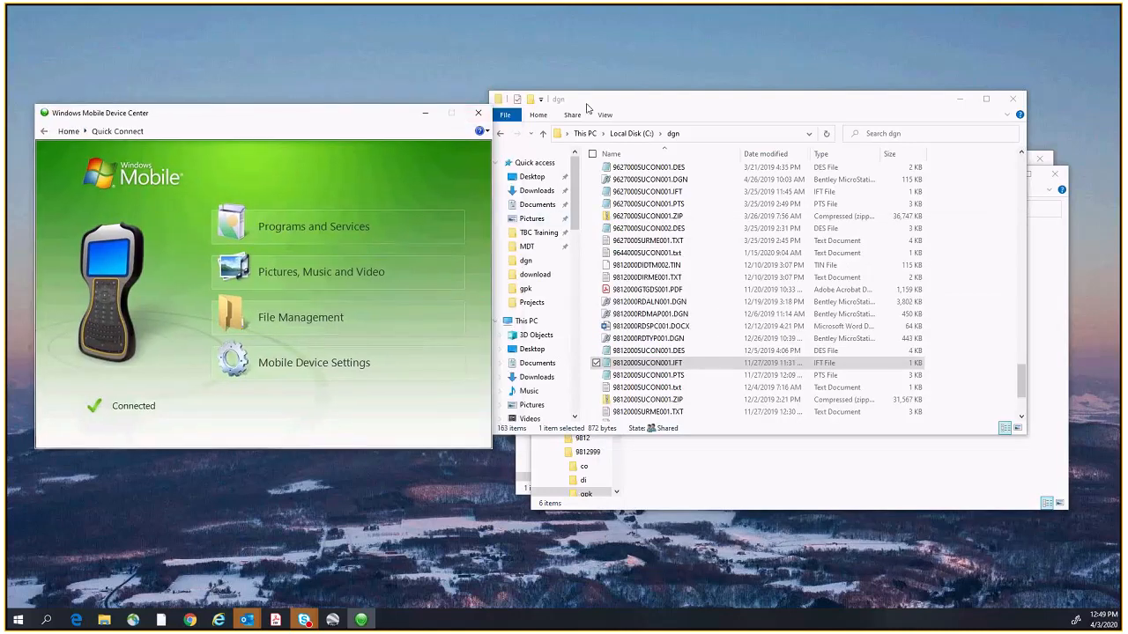
drag(584, 108, 648, 94)
mouse_move(271, 306)
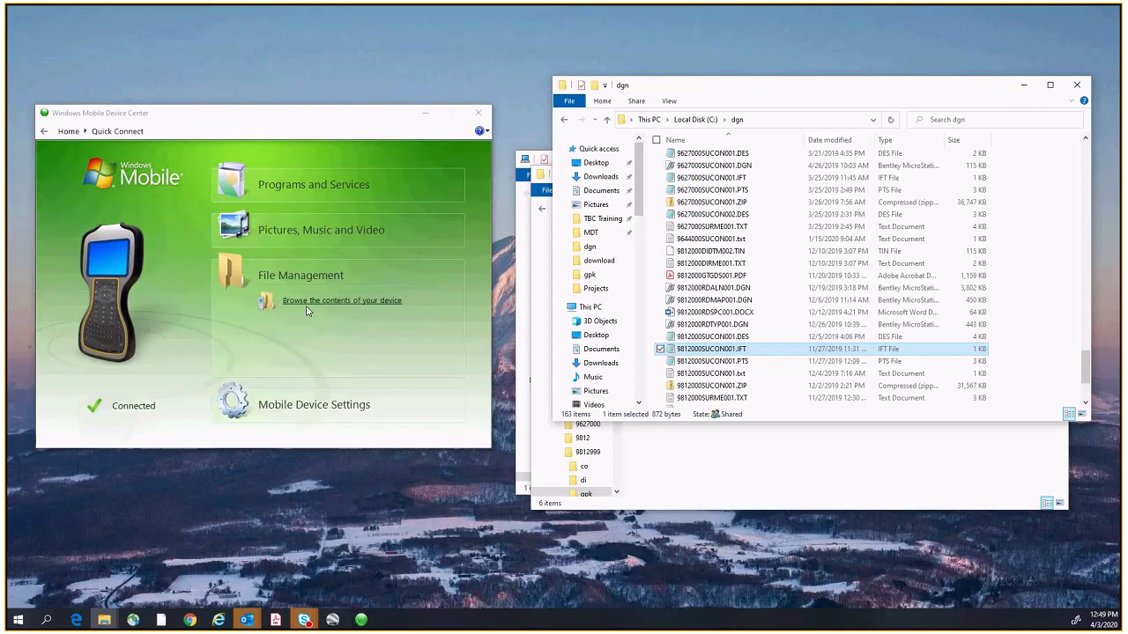
click(309, 304)
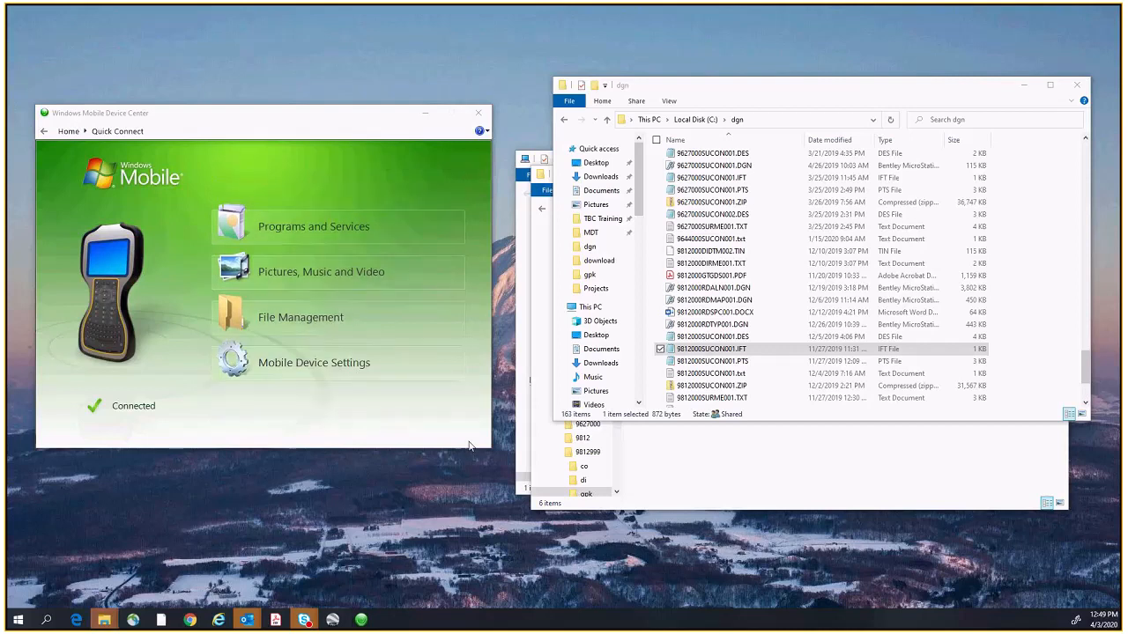
mouse_move(104, 620)
click(190, 558)
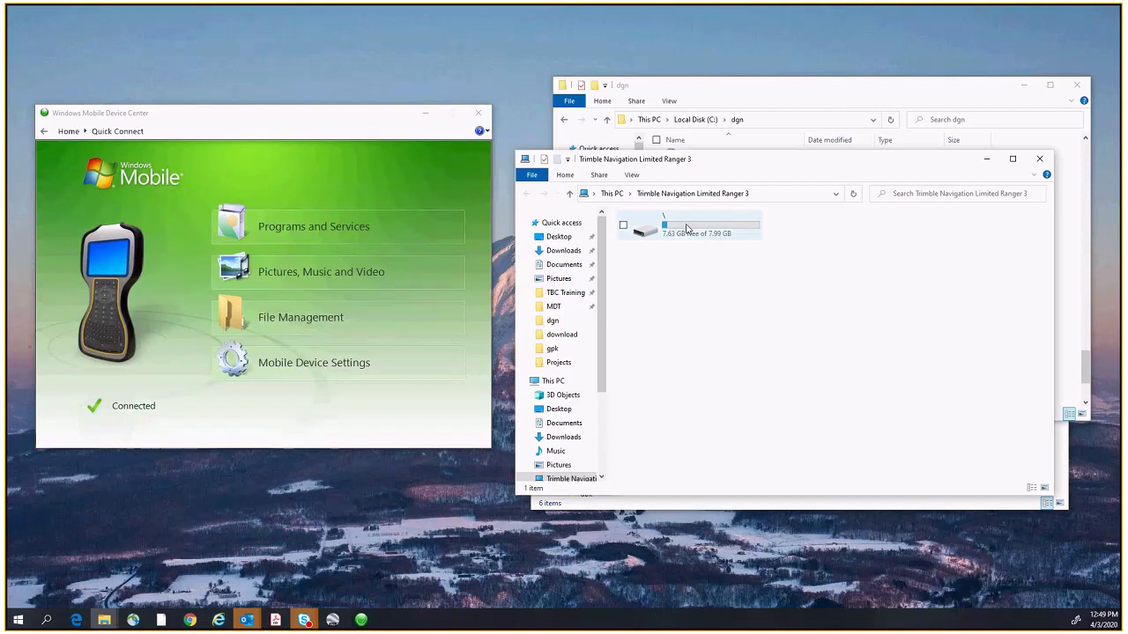
Step: Open the 9812 folder inside Survey Pro Jobs on the data collector's storage
double_click(687, 228)
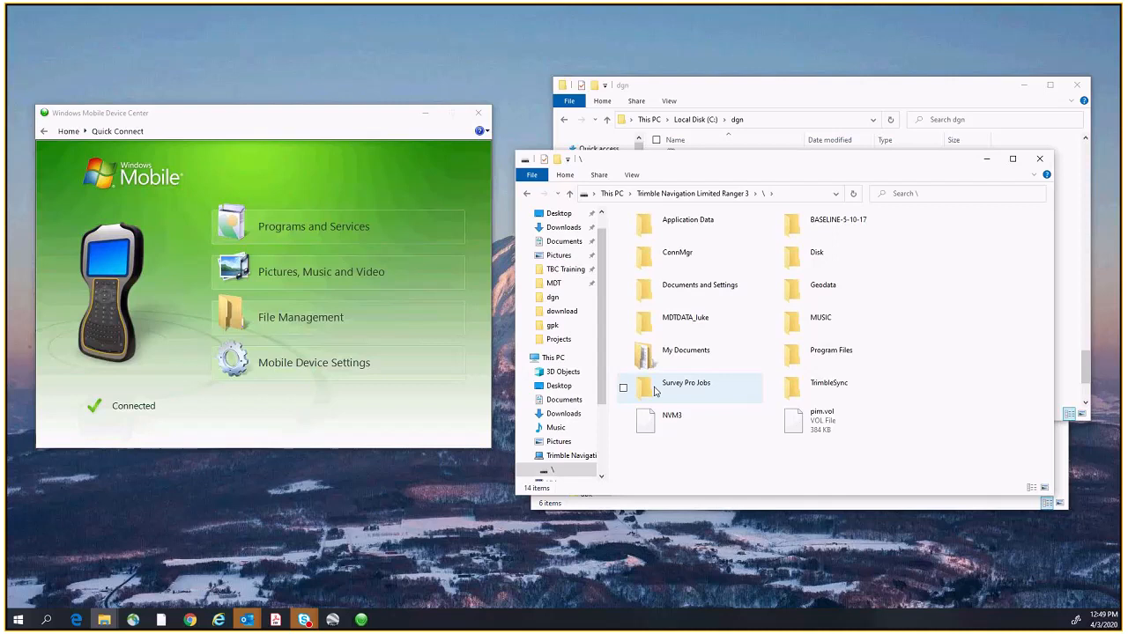
double_click(683, 389)
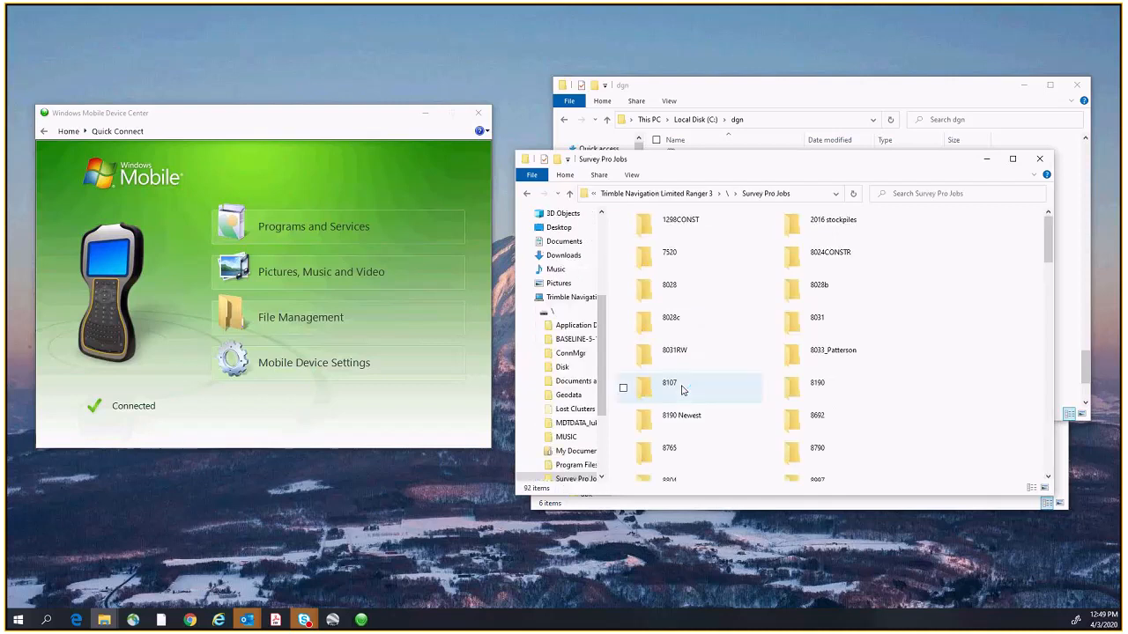
scroll(855, 402, down, 1)
scroll(840, 420, down, 2)
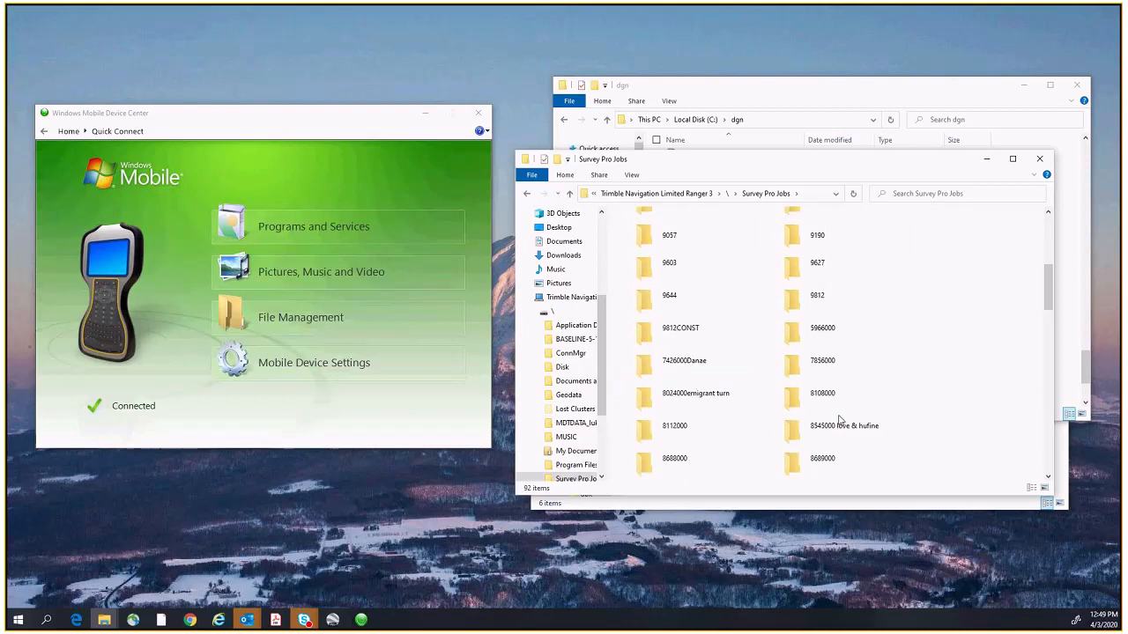
click(820, 296)
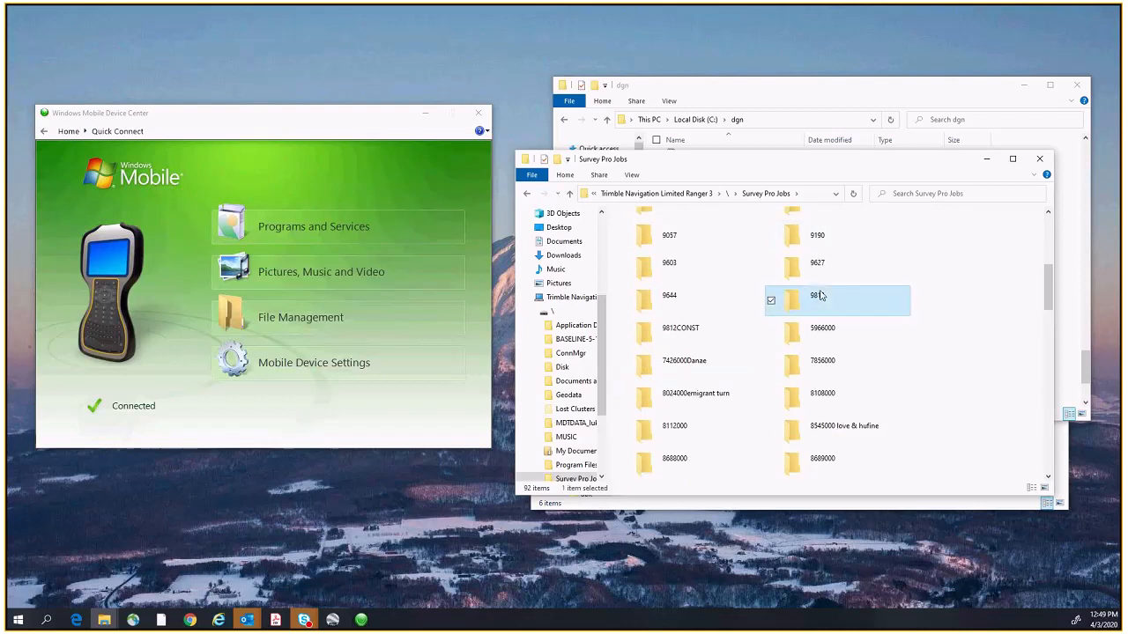
double_click(819, 296)
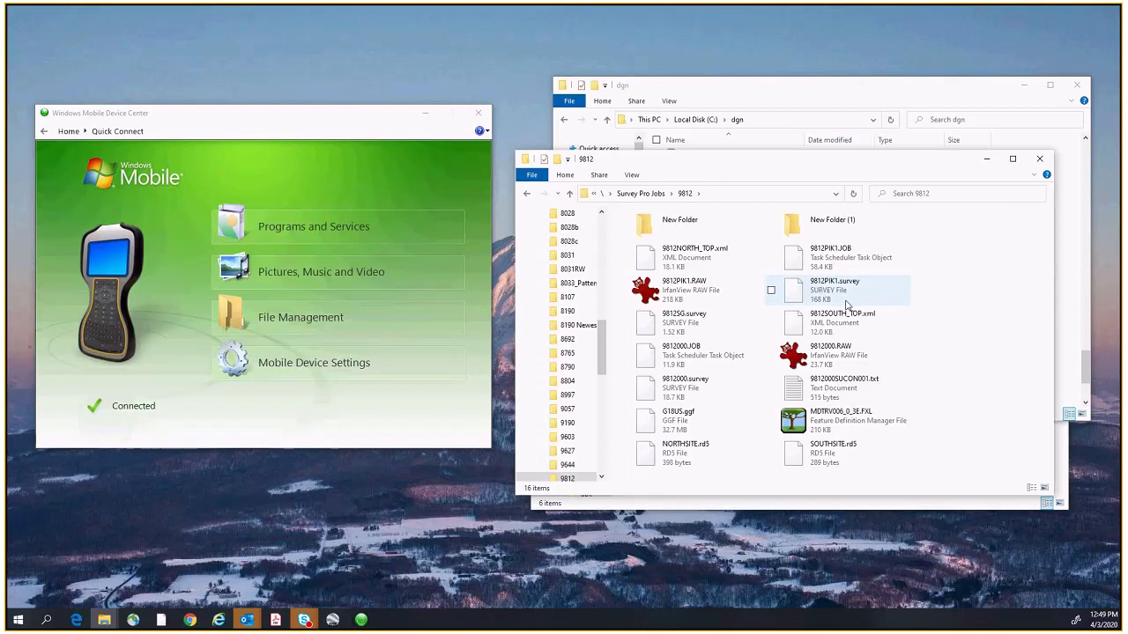
Step: Copy 9812PIK1.JOB and 9812PIK1.RAW from the data collector into the download folder under C:\mdtdata\Projects\9812999\gpk
click(835, 258)
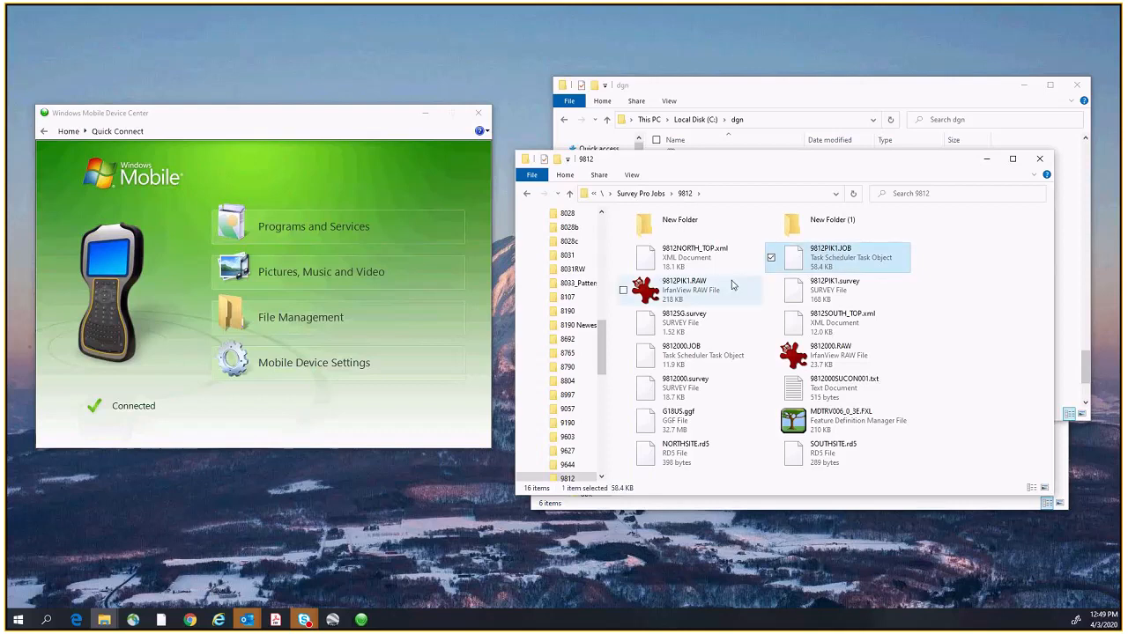
ctrl+click(679, 290)
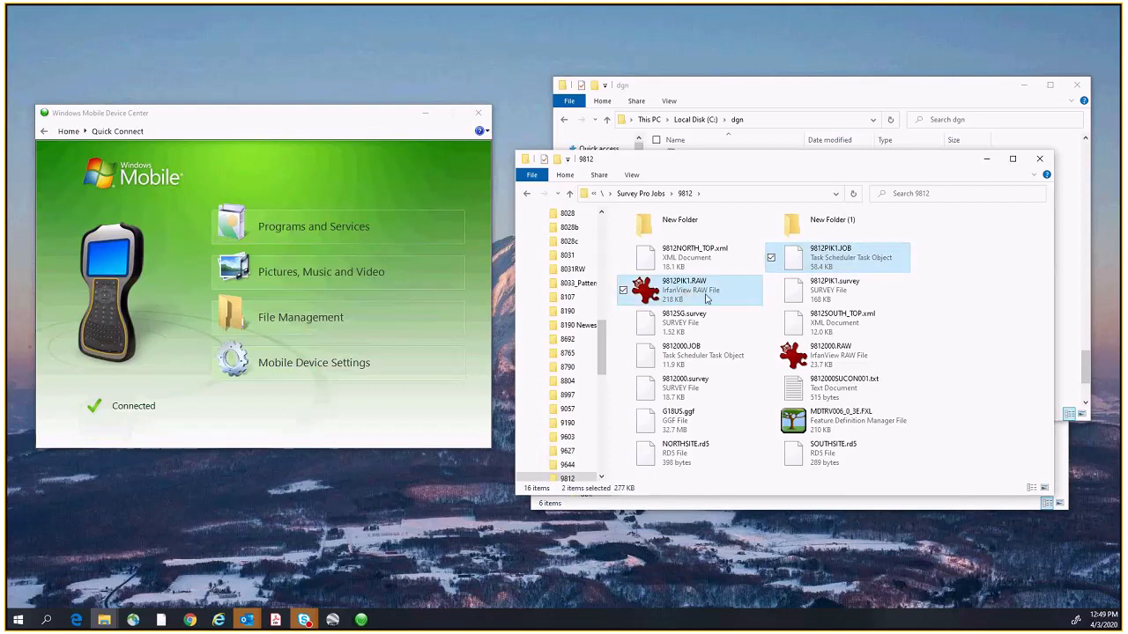
right_click(705, 295)
click(635, 317)
drag(700, 160, 246, 210)
click(867, 459)
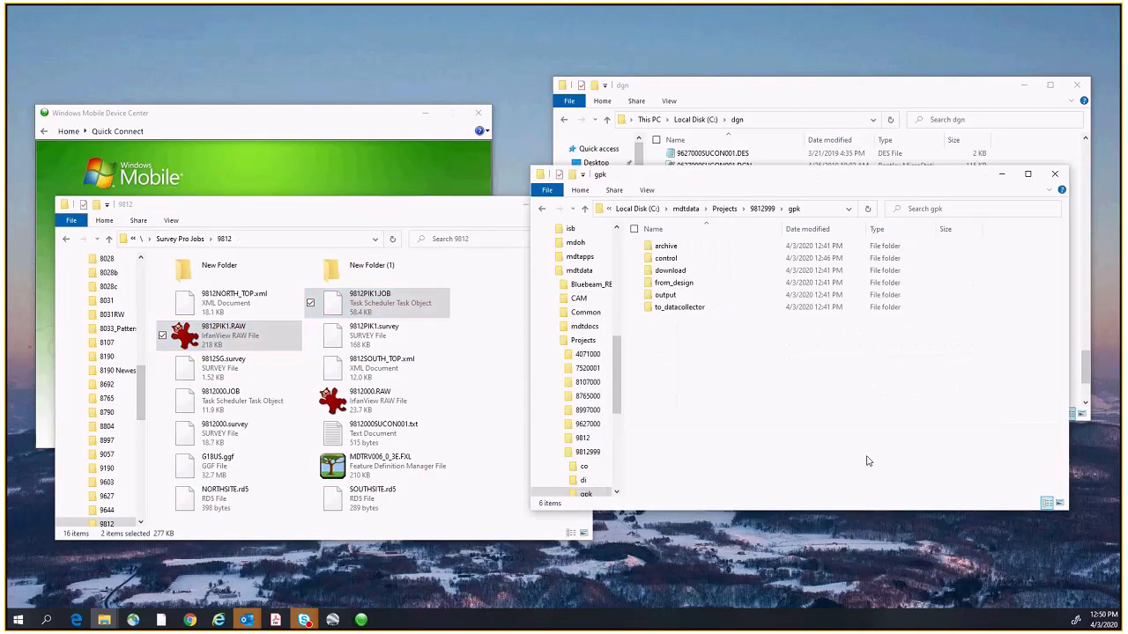
double_click(672, 270)
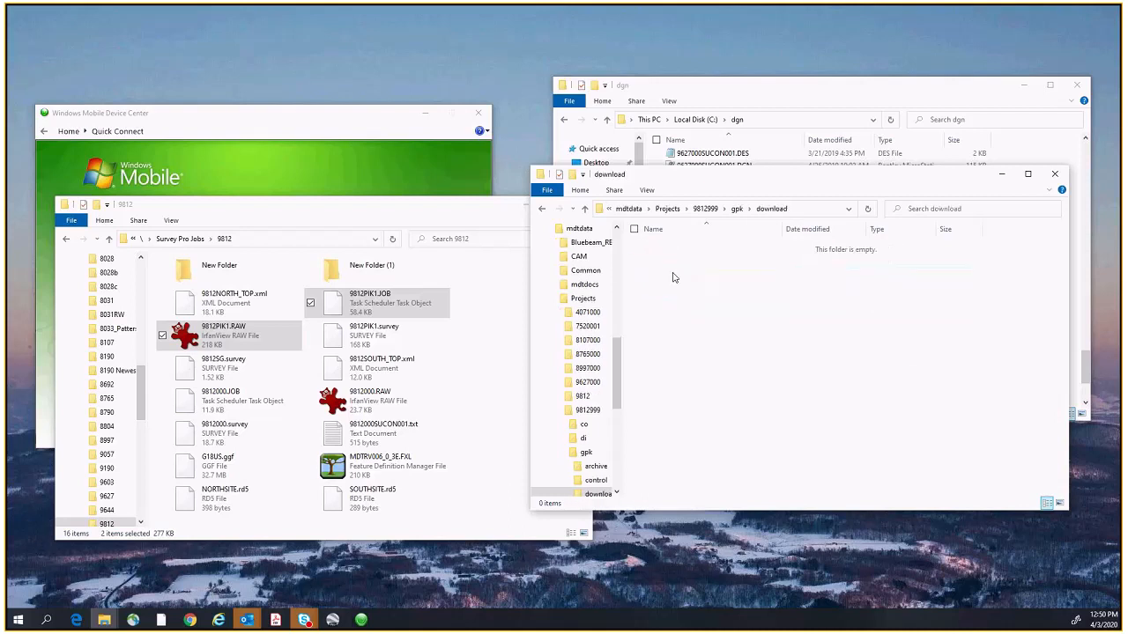
right_click(714, 297)
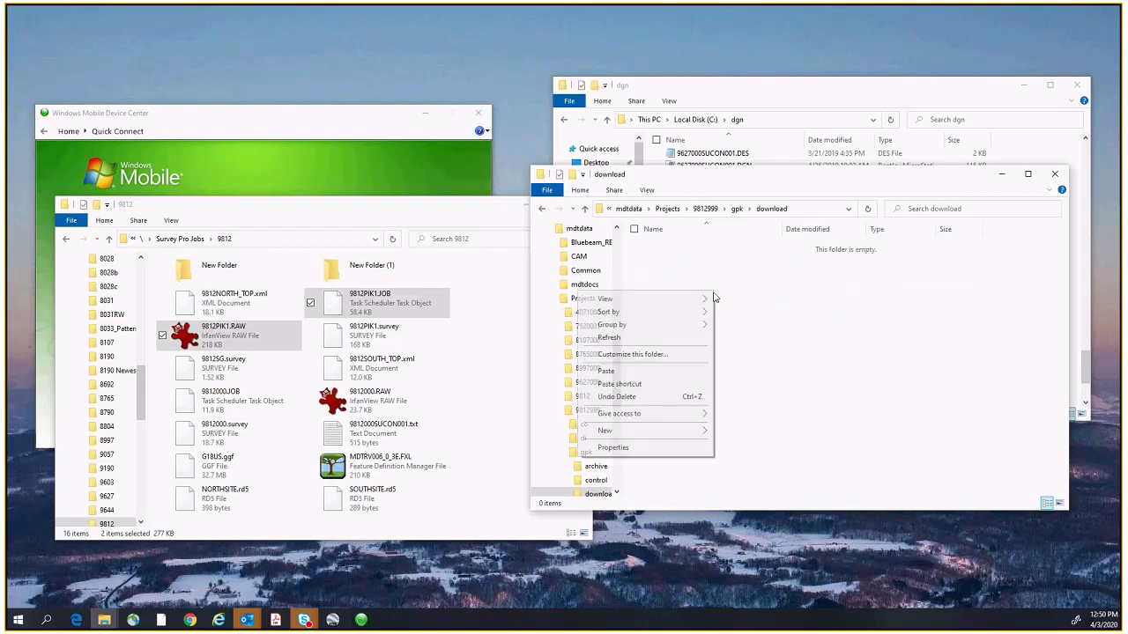
click(657, 376)
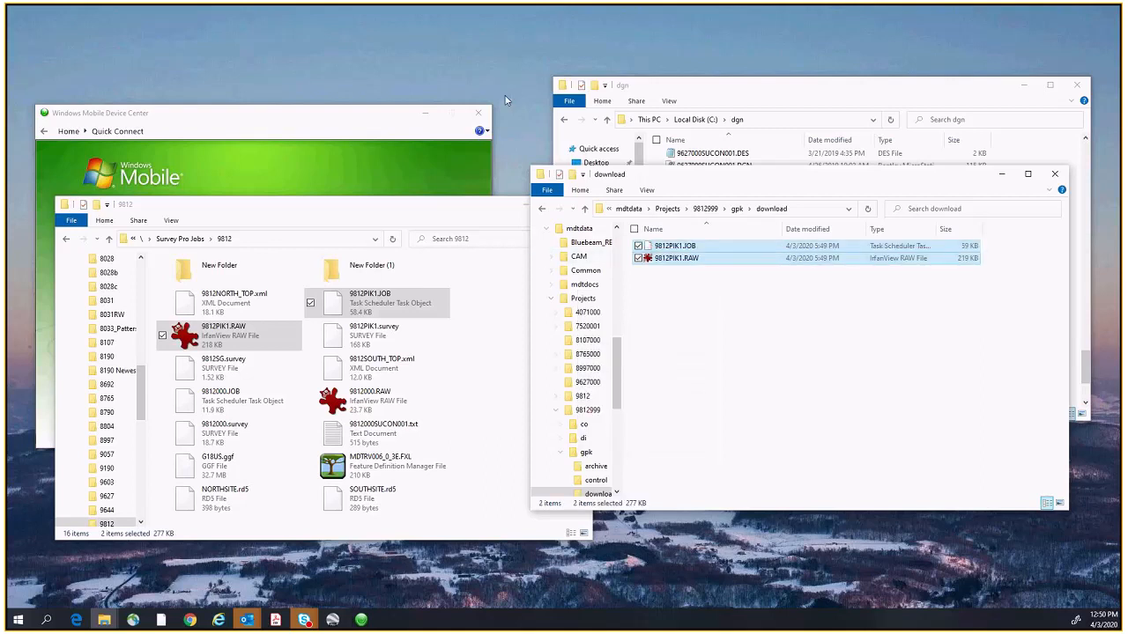
Step: Deselect the copied files, close Windows Mobile Device Center and move the download folder window out of the way
click(763, 387)
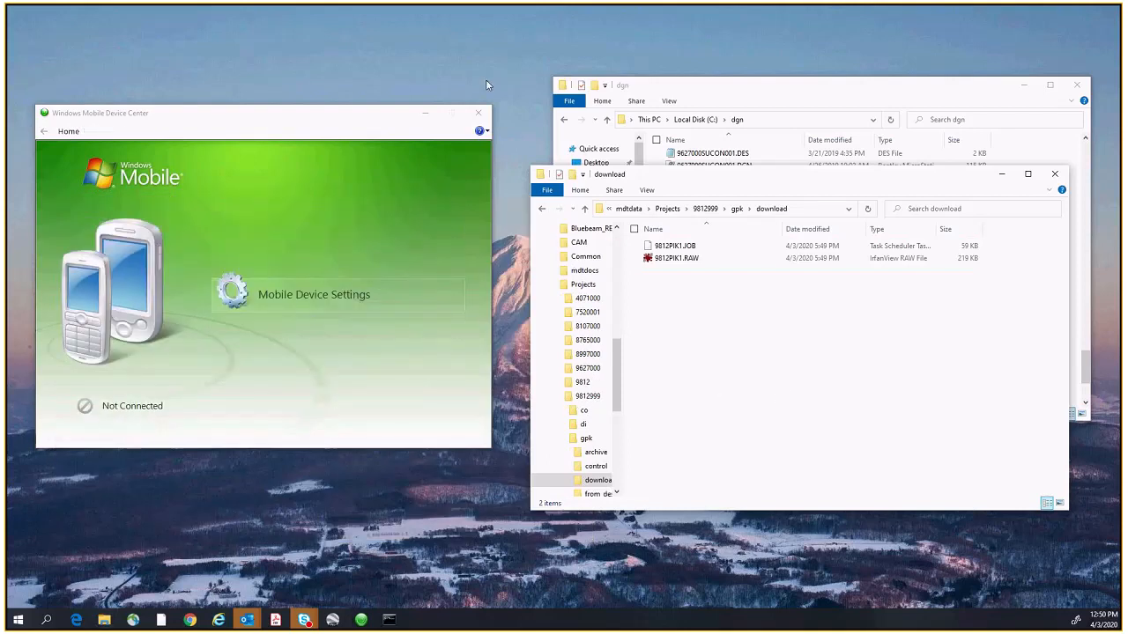
click(477, 112)
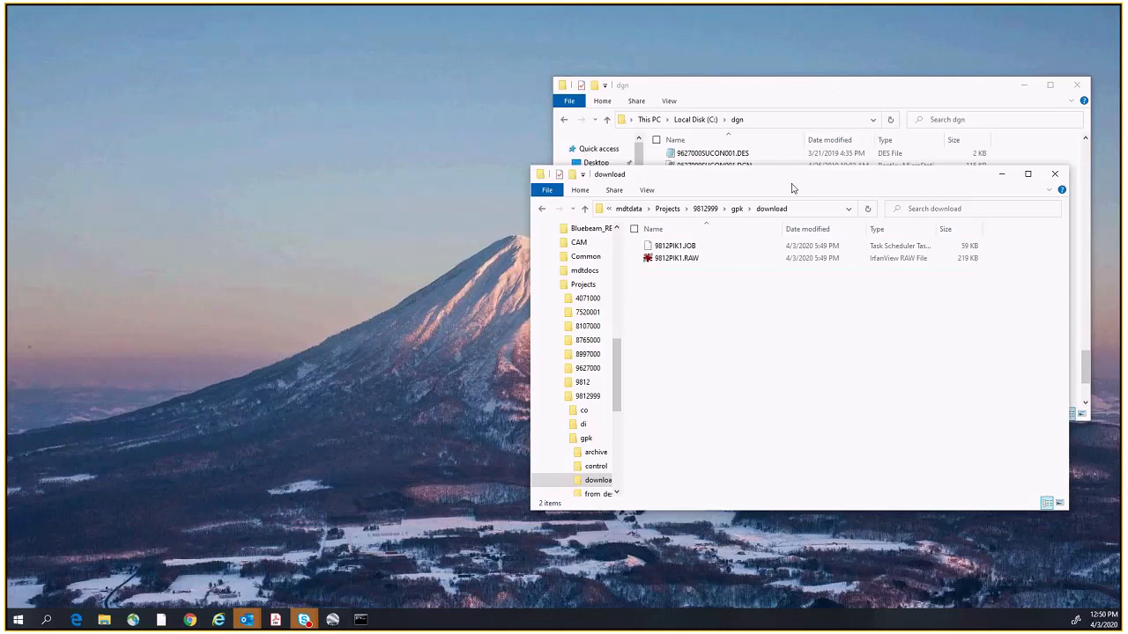
drag(791, 187, 743, 47)
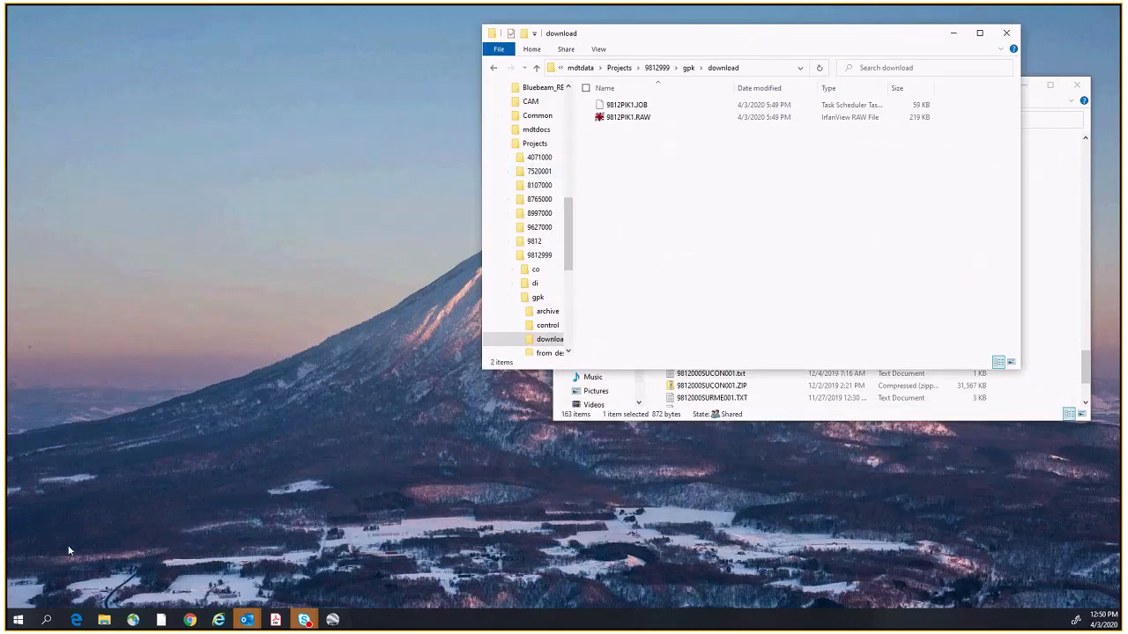
Step: Find and launch the Construction Survey Startup app, placing its window beside the download folder
click(17, 622)
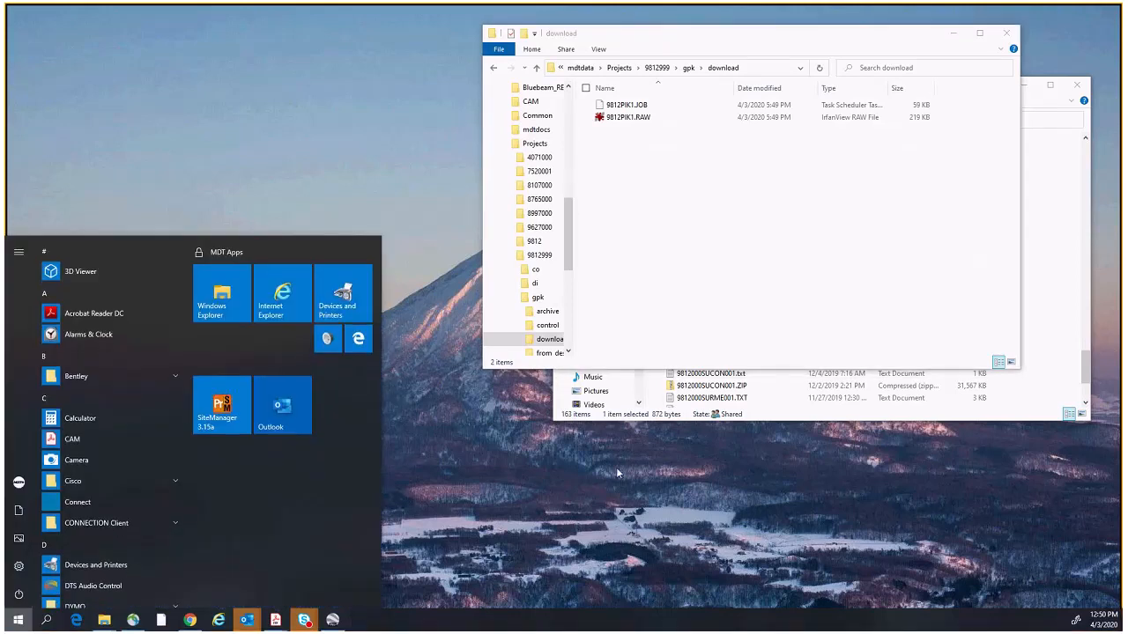
text(co)
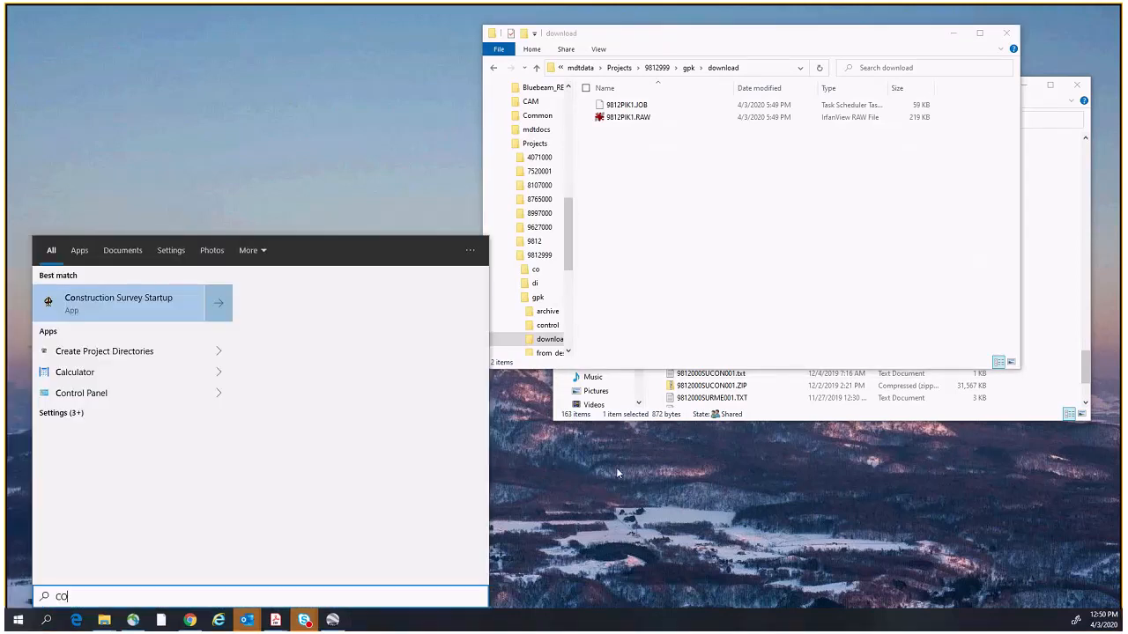
text(NST)
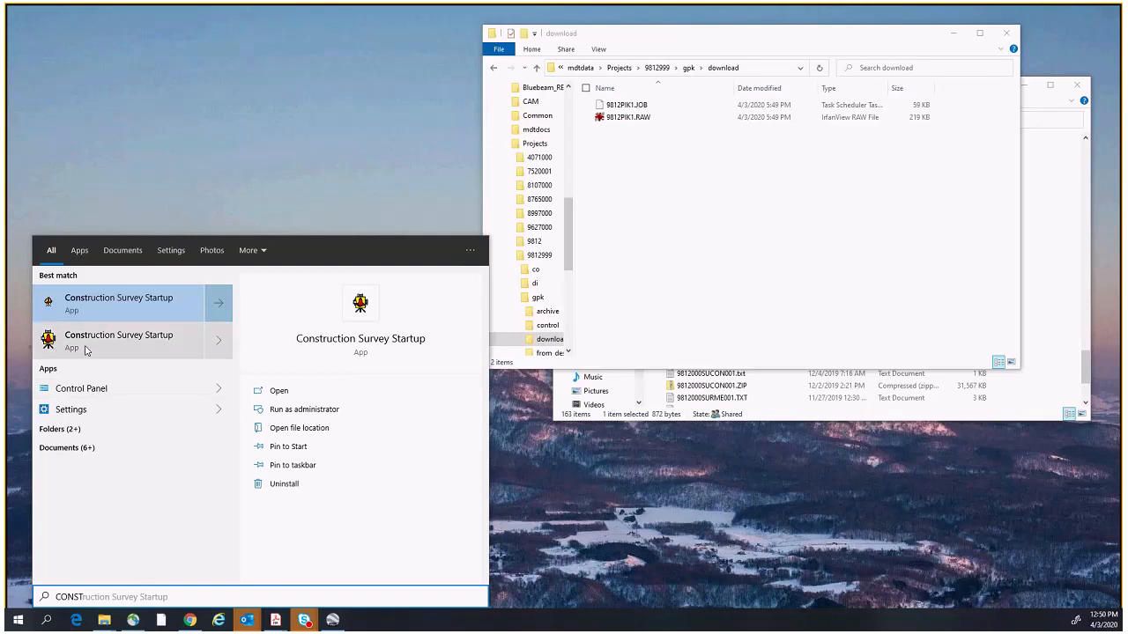
click(324, 338)
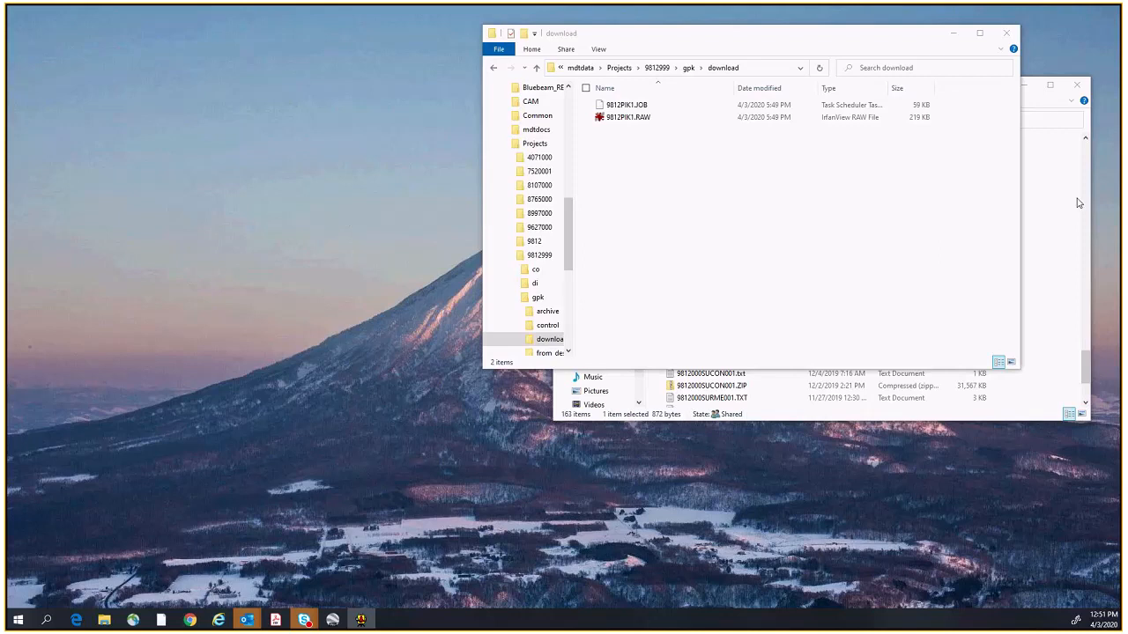
drag(357, 134, 241, 50)
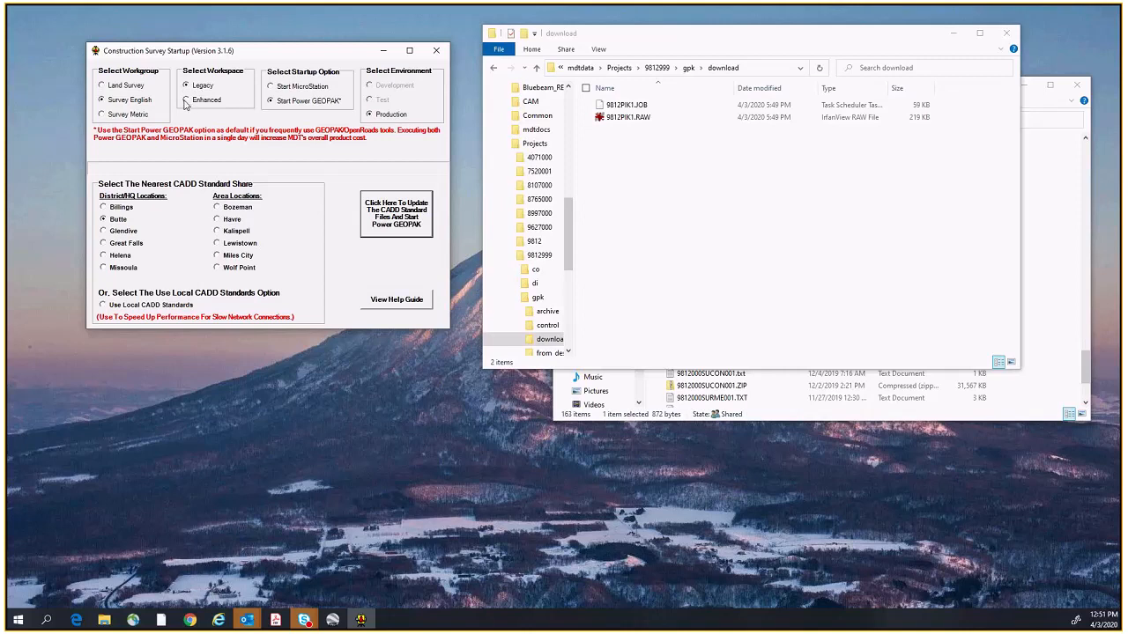
Step: Choose the Enhanced workspace and the Helena CADD standard share, and update the CADD standard files and start Power GEOPAK
click(187, 100)
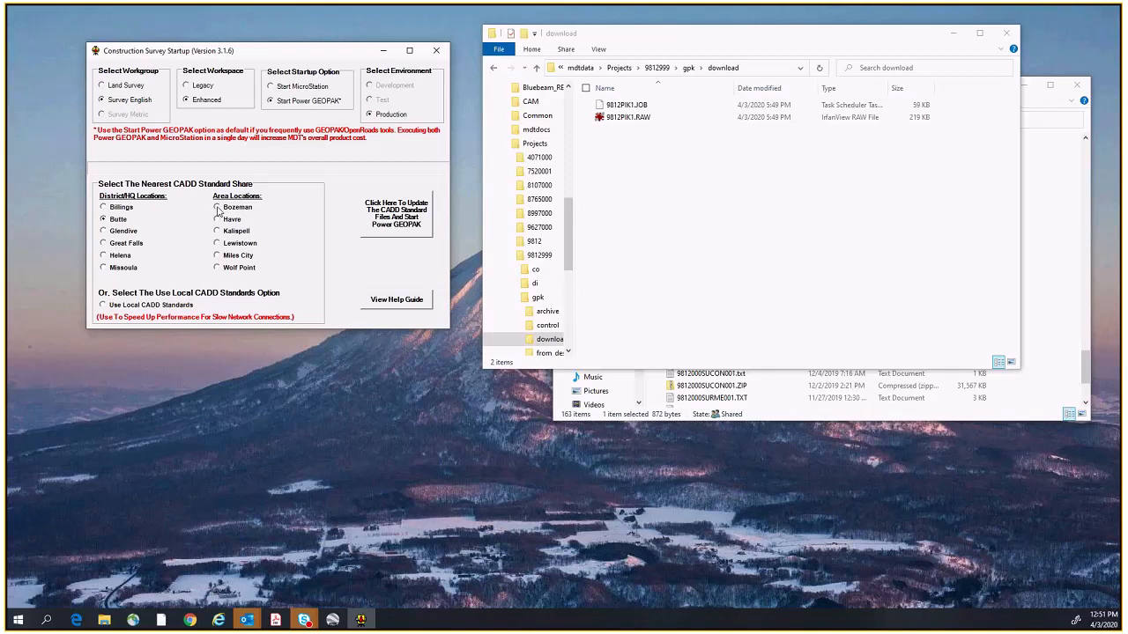
click(103, 256)
click(393, 224)
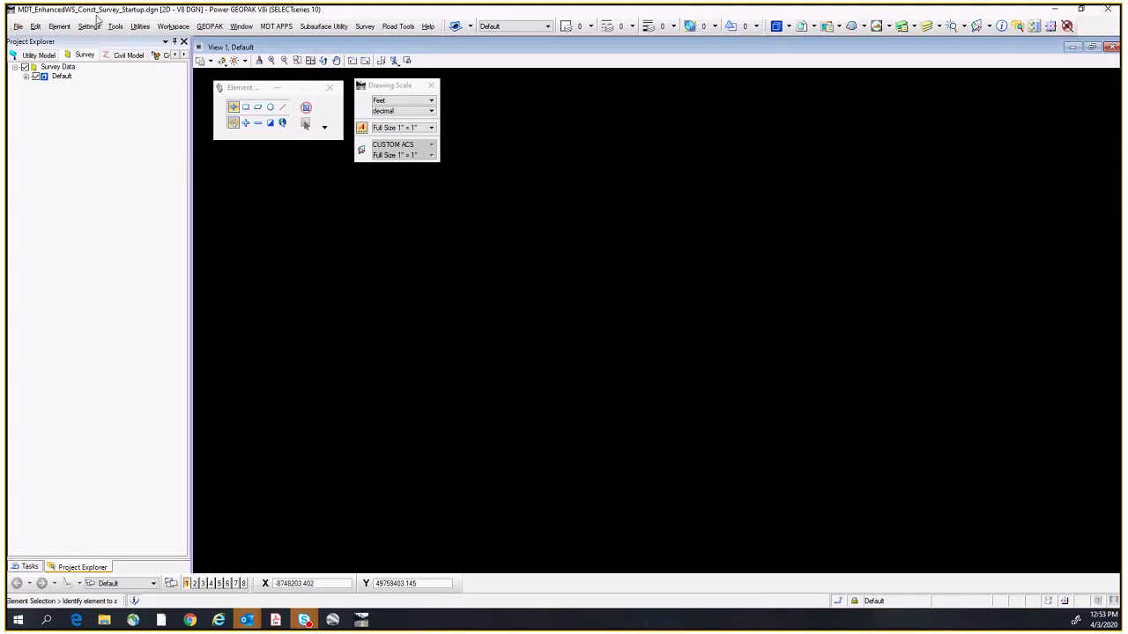
Step: Save the startup design file as 9812999DIMAP001 in C:\mdtdata\Projects\9812999\gpk, in MicroStation V8 DGN format
click(16, 27)
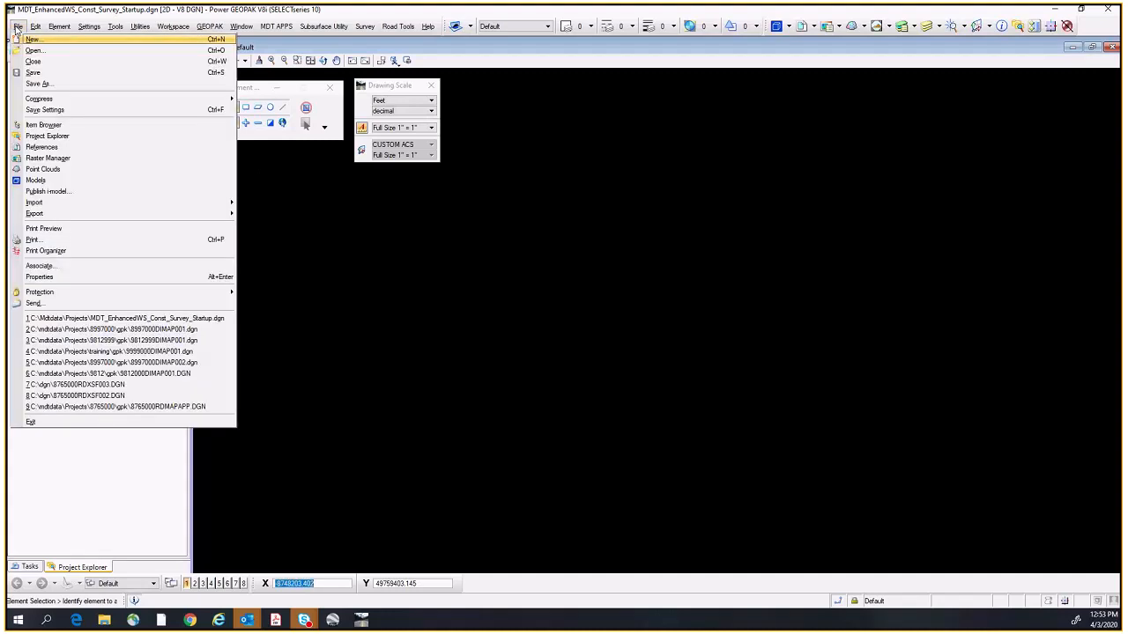
click(30, 86)
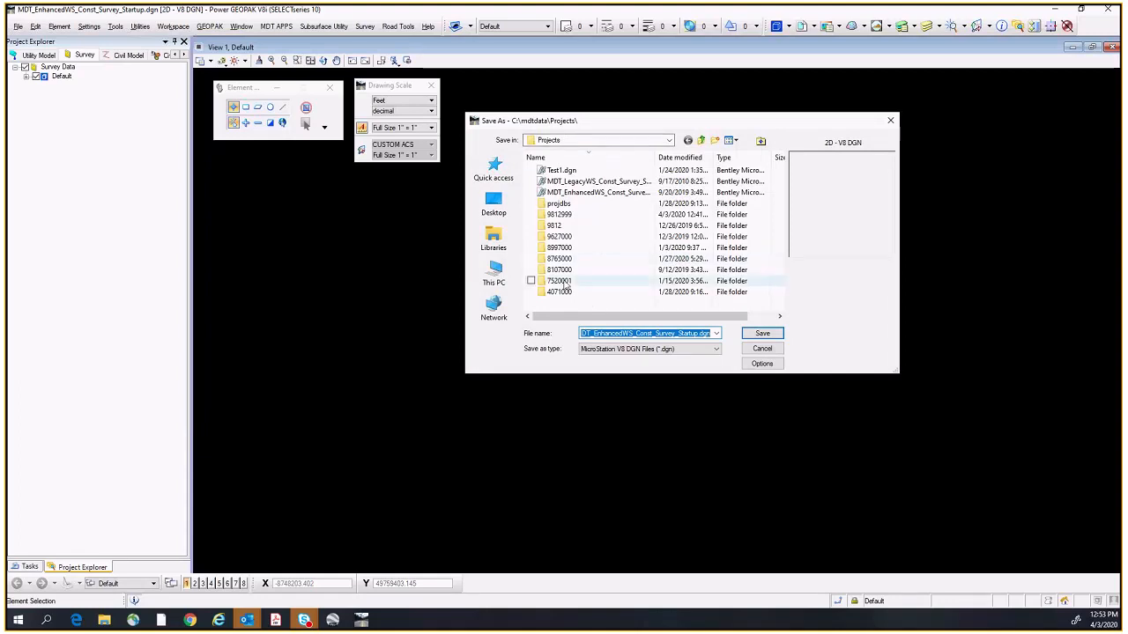
double_click(552, 216)
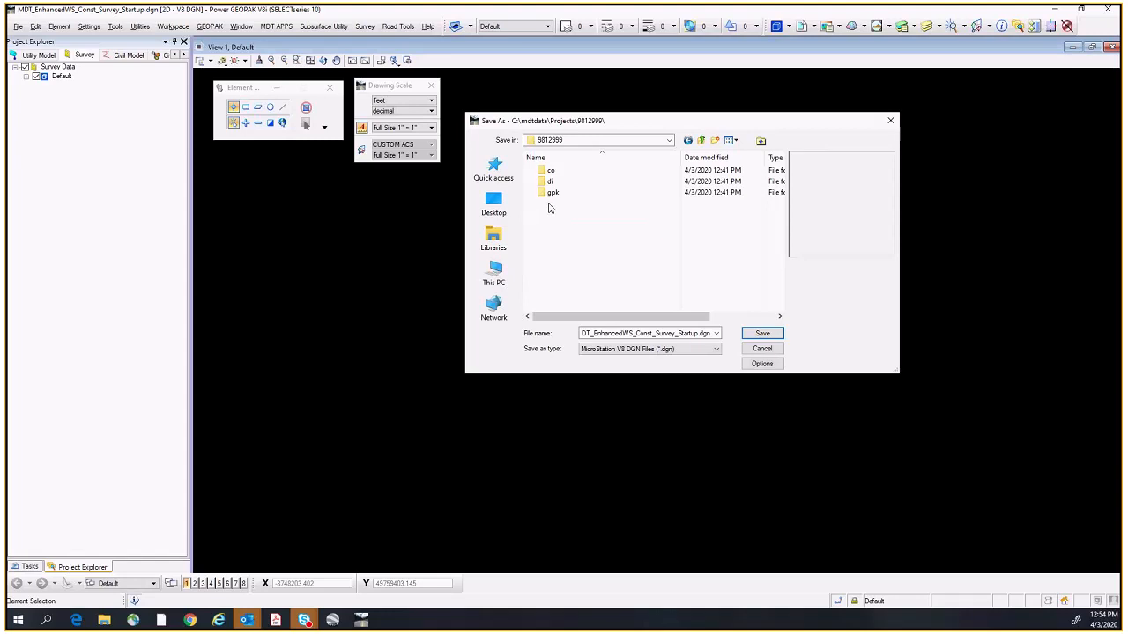
double_click(552, 193)
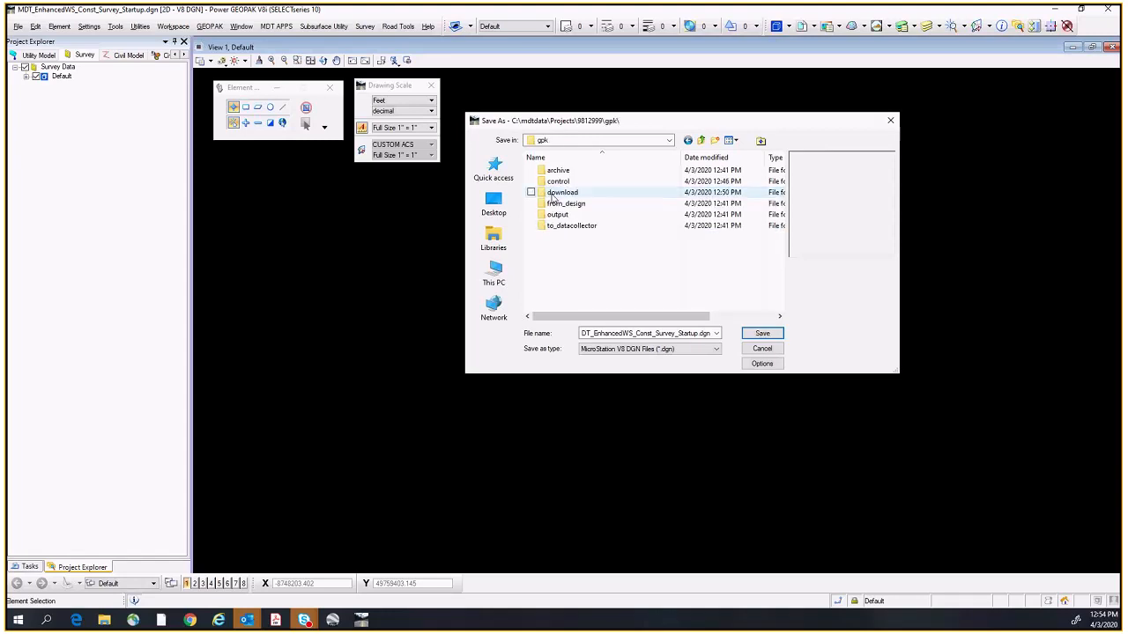
double_click(702, 333)
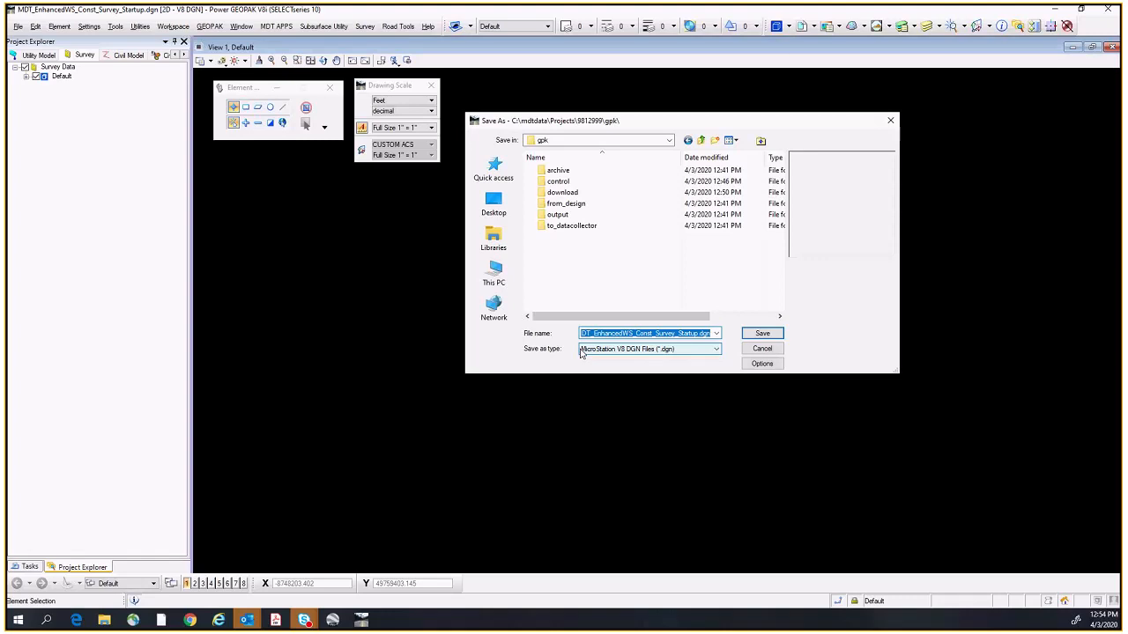
text(9812)
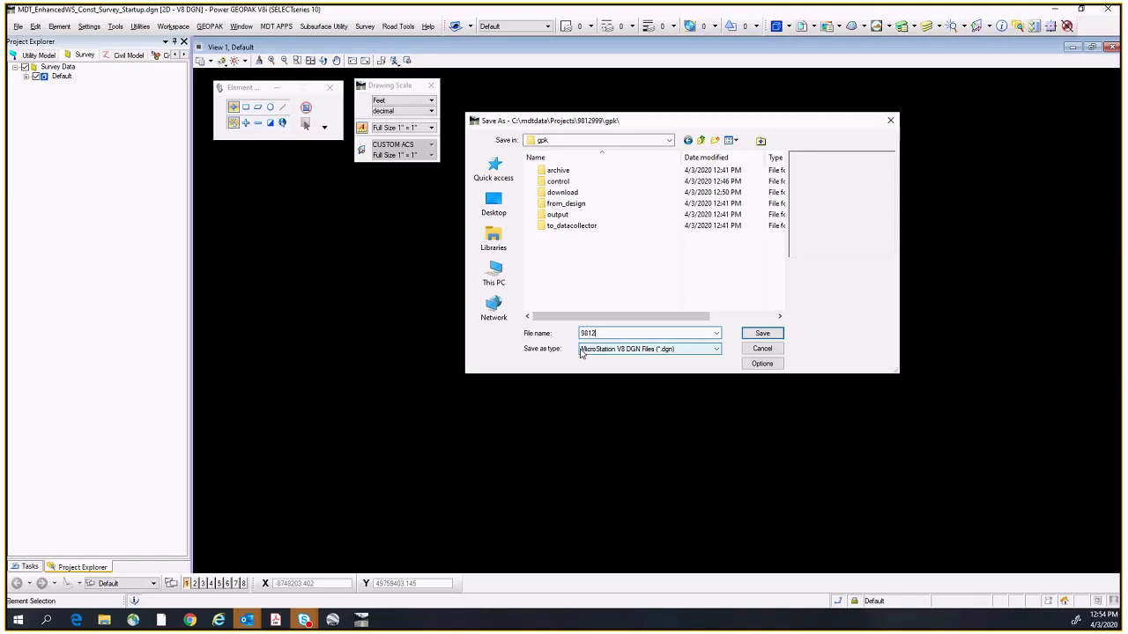
text(999)
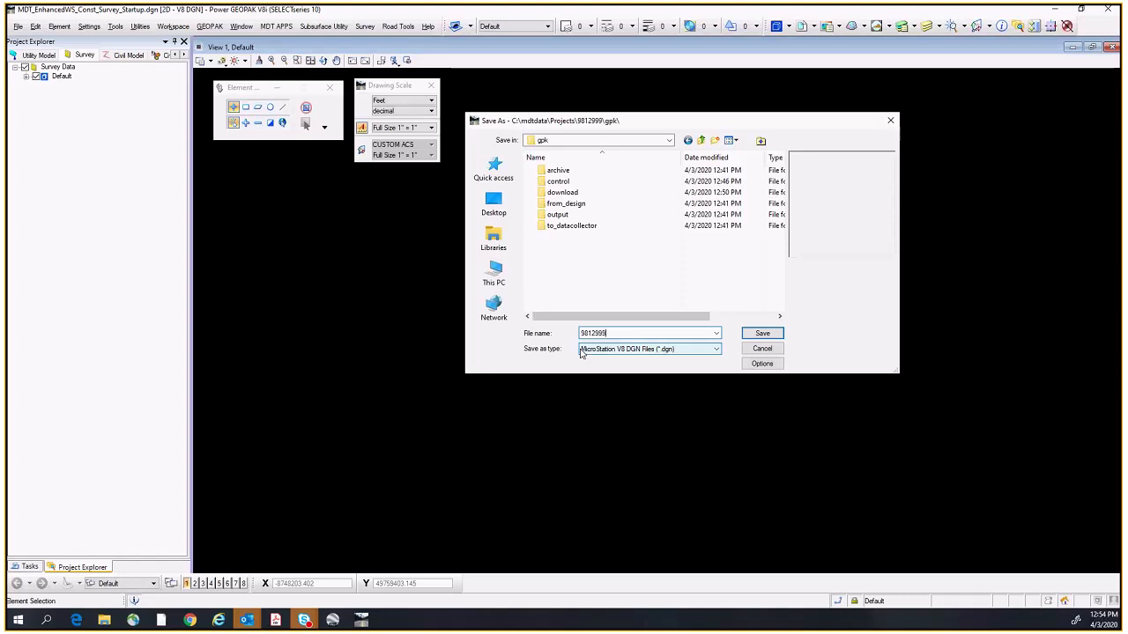
text(dma)
key(BackSpace)
key(BackSpace)
key(BackSpace)
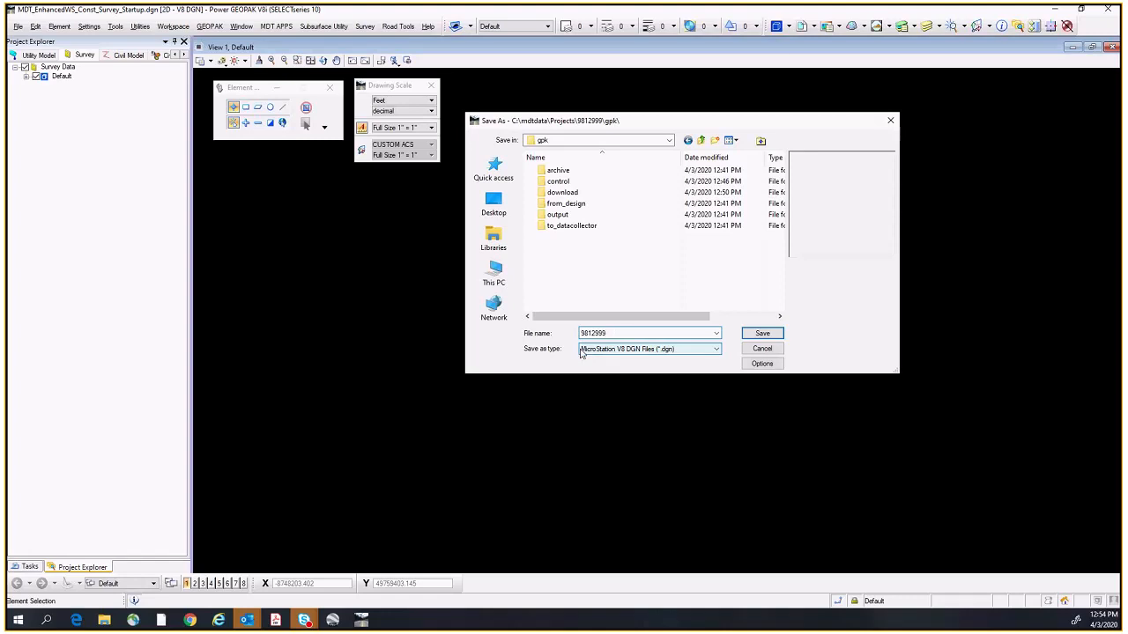
text(DMAP)
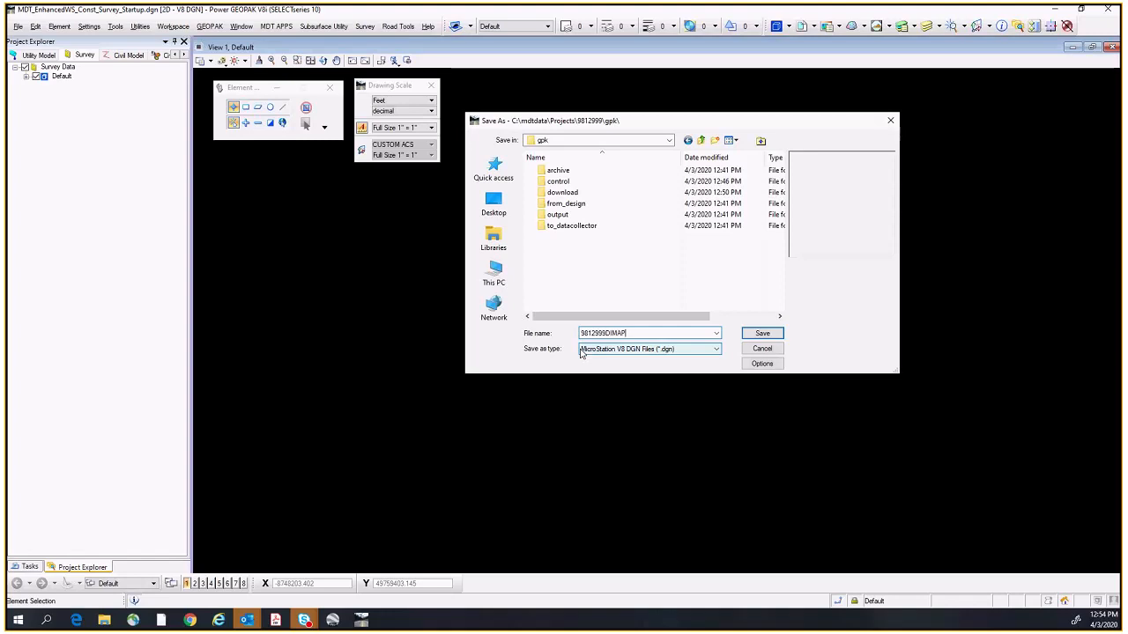
text(001)
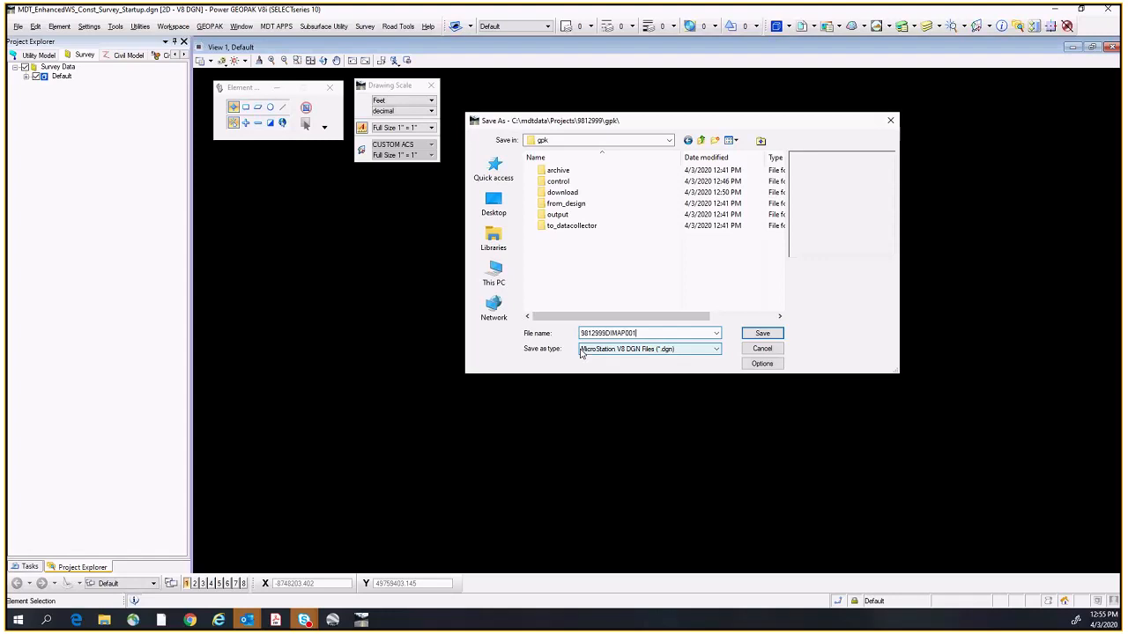
click(760, 334)
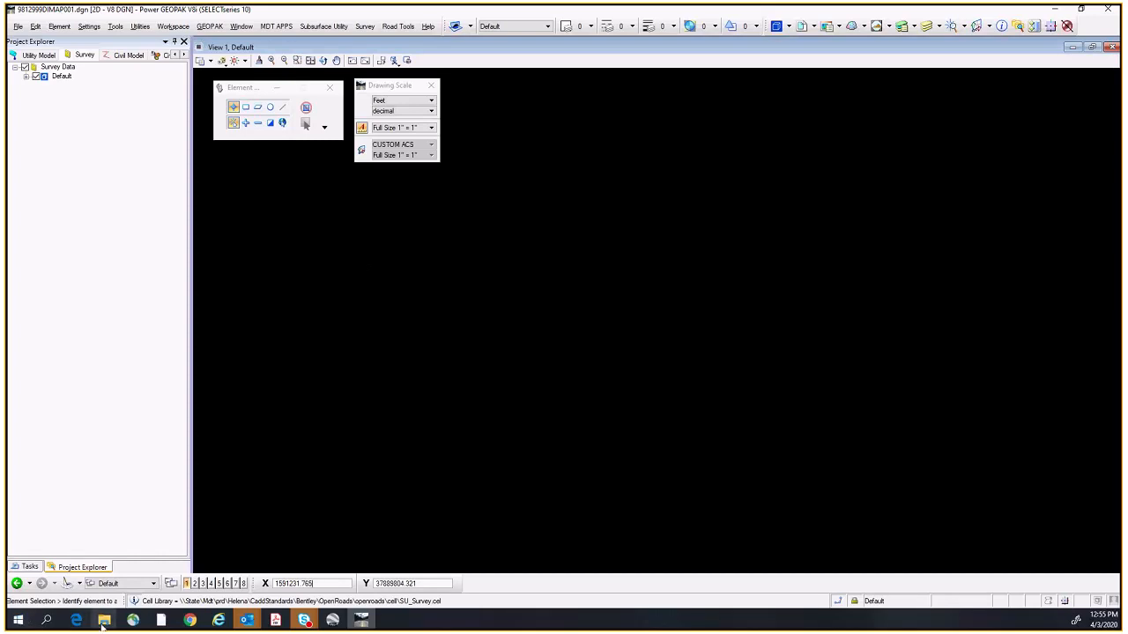
Step: Open 9812000SUCON001.IFT from C:\dgn in Notepad and examine its notes on horizontal coordinate units, datum and elevations
mouse_move(104, 619)
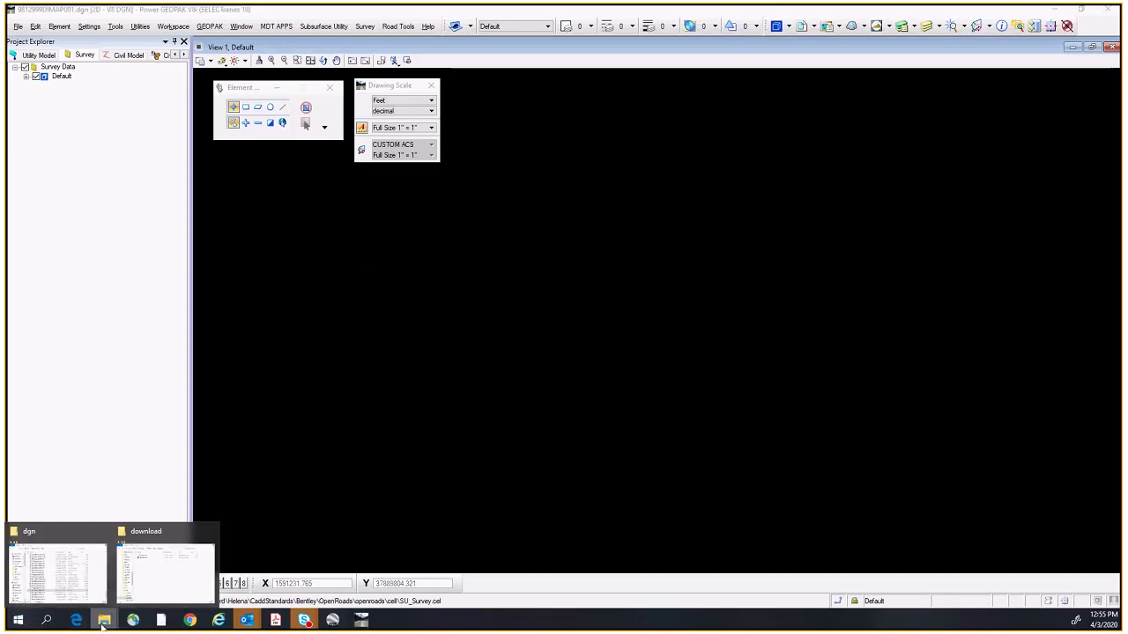
click(50, 572)
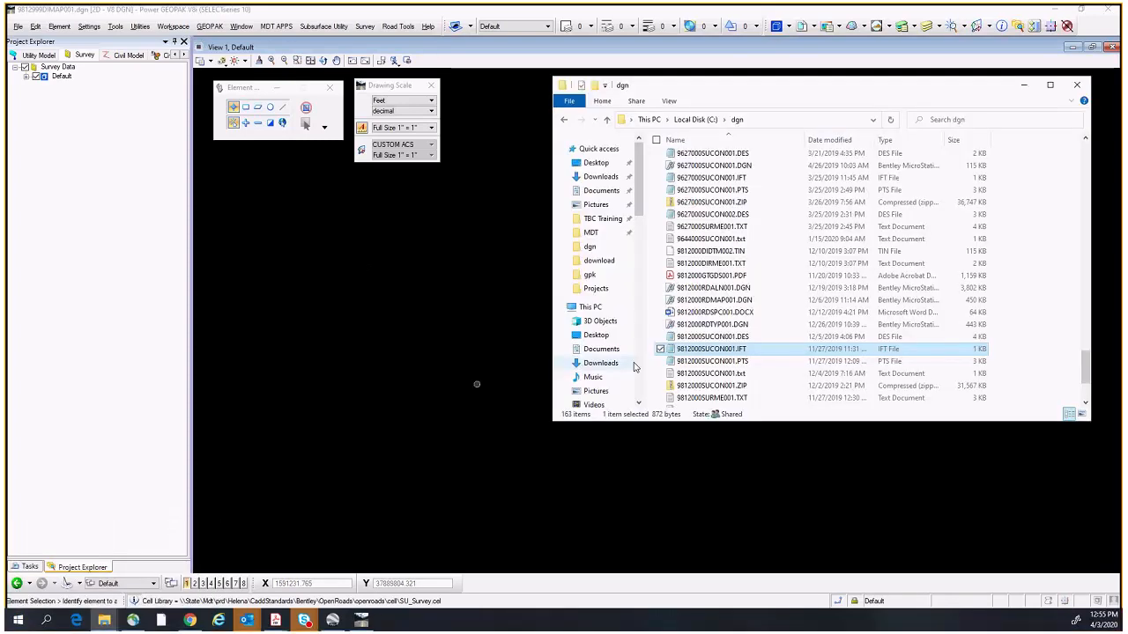
double_click(708, 349)
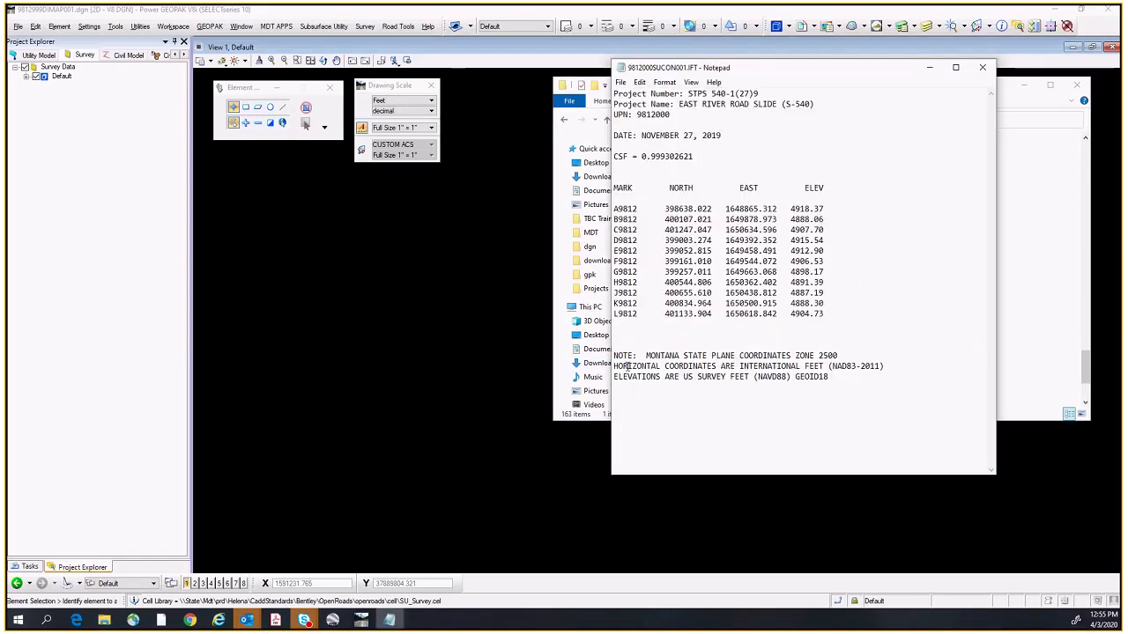
drag(884, 365, 614, 366)
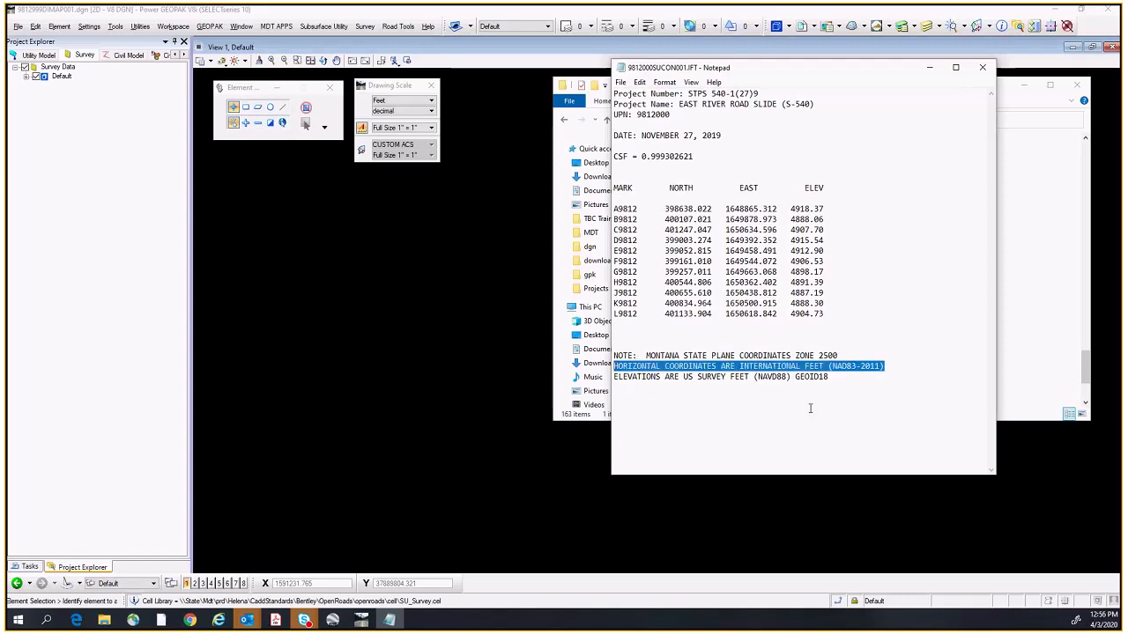
drag(837, 384, 619, 392)
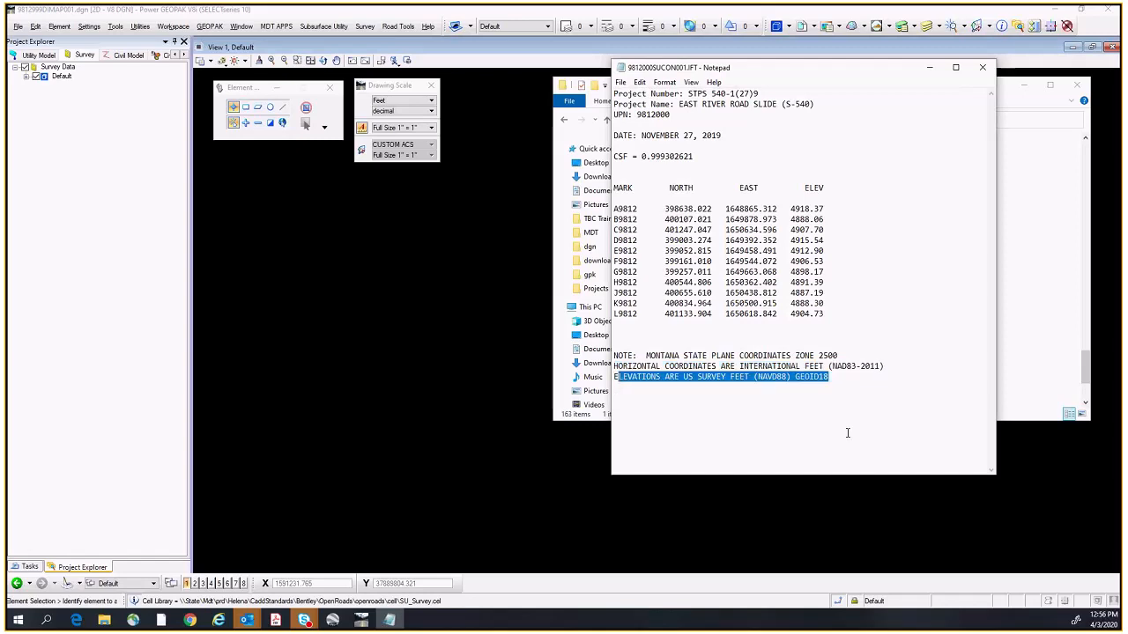
click(853, 393)
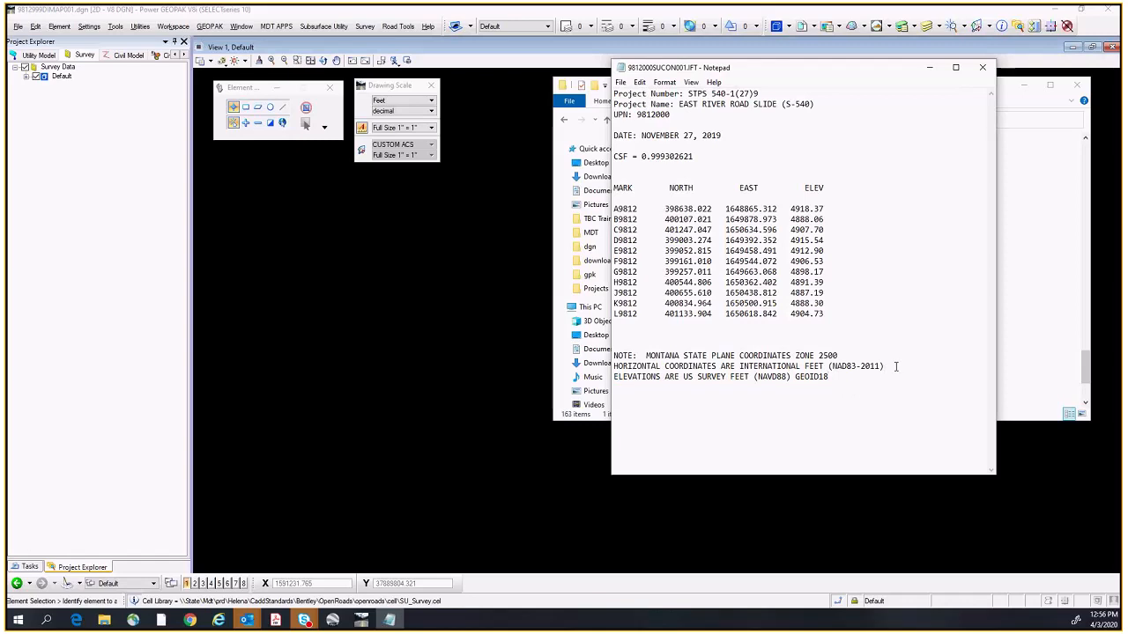
drag(896, 366, 789, 377)
click(658, 366)
drag(636, 365, 885, 367)
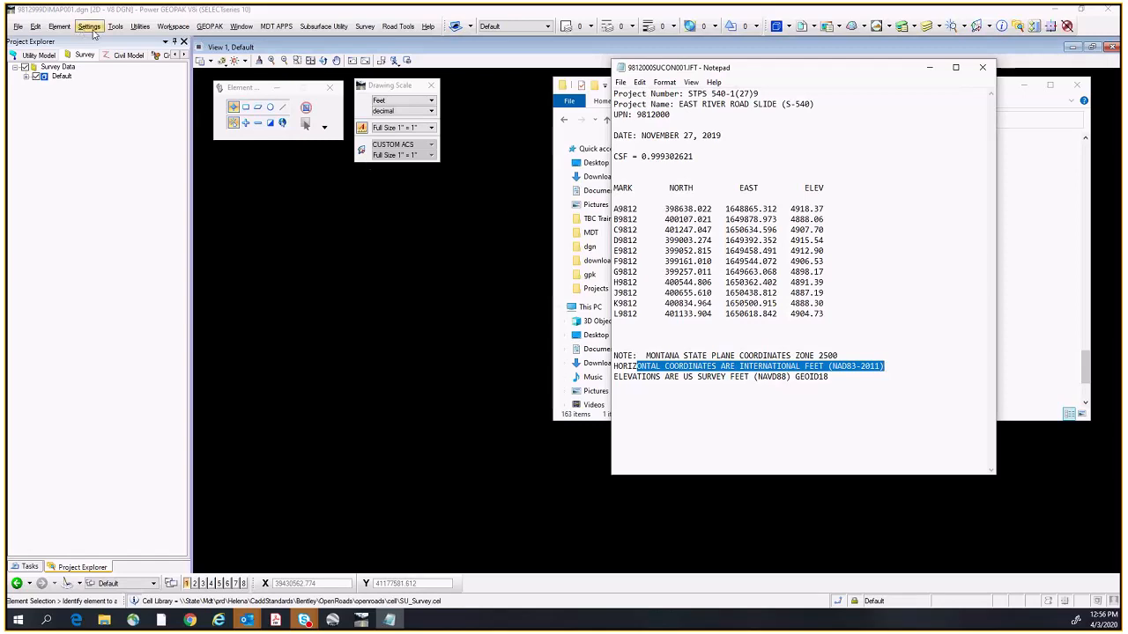
Step: Back in Power GEOPAK, set the design file's geographic coordinate system to MT83/2011IF from the Montana library
click(192, 16)
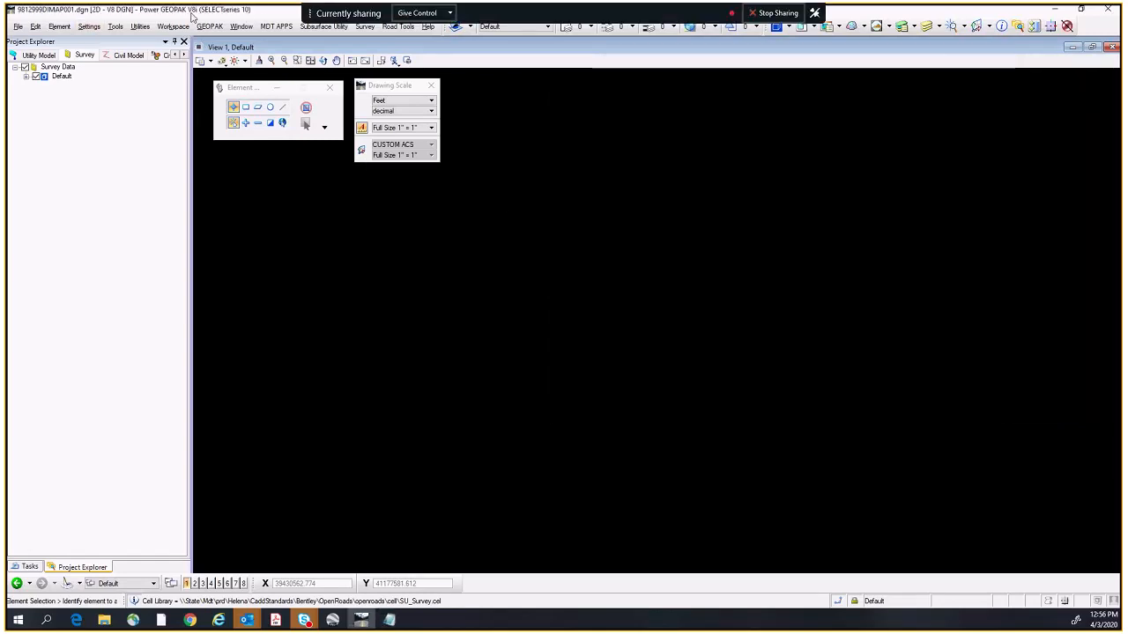
click(89, 26)
mouse_move(109, 32)
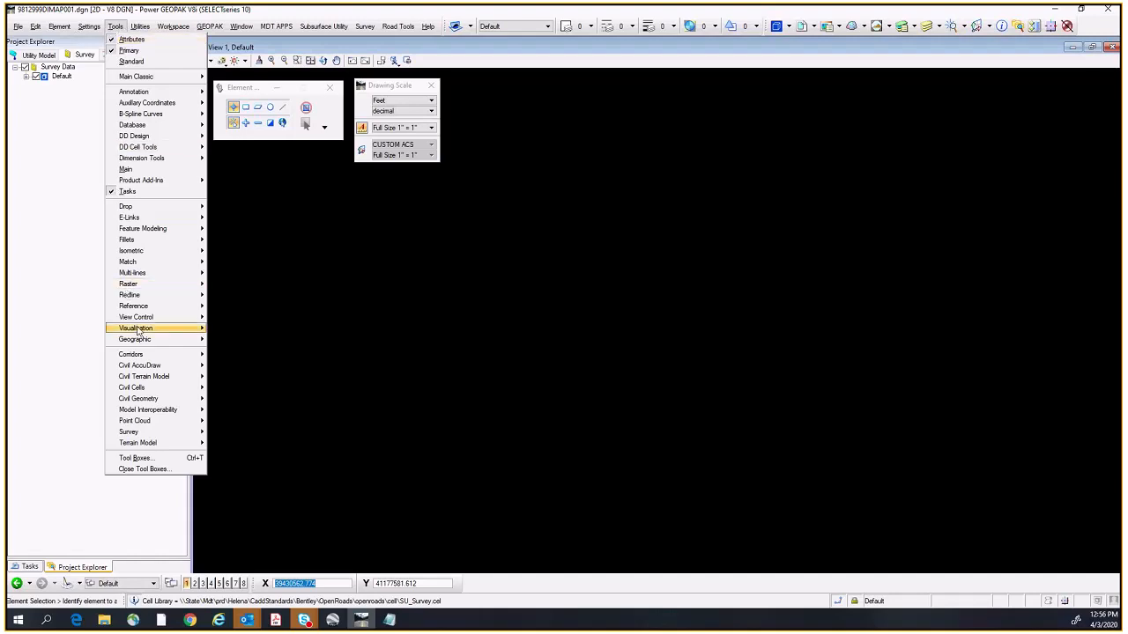
mouse_move(142, 346)
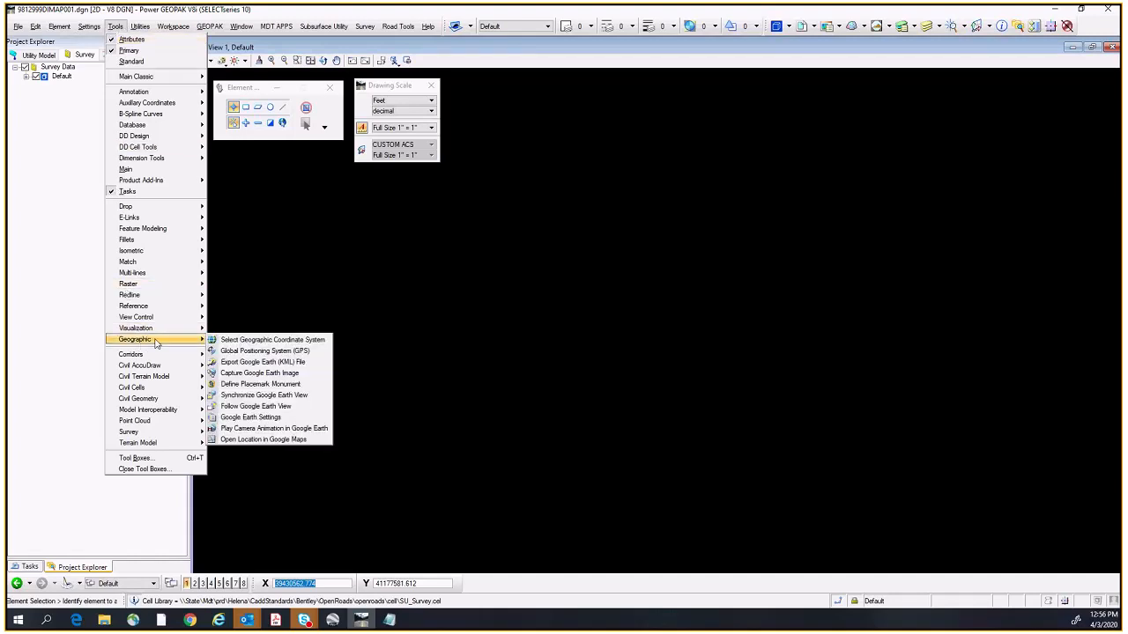
click(262, 341)
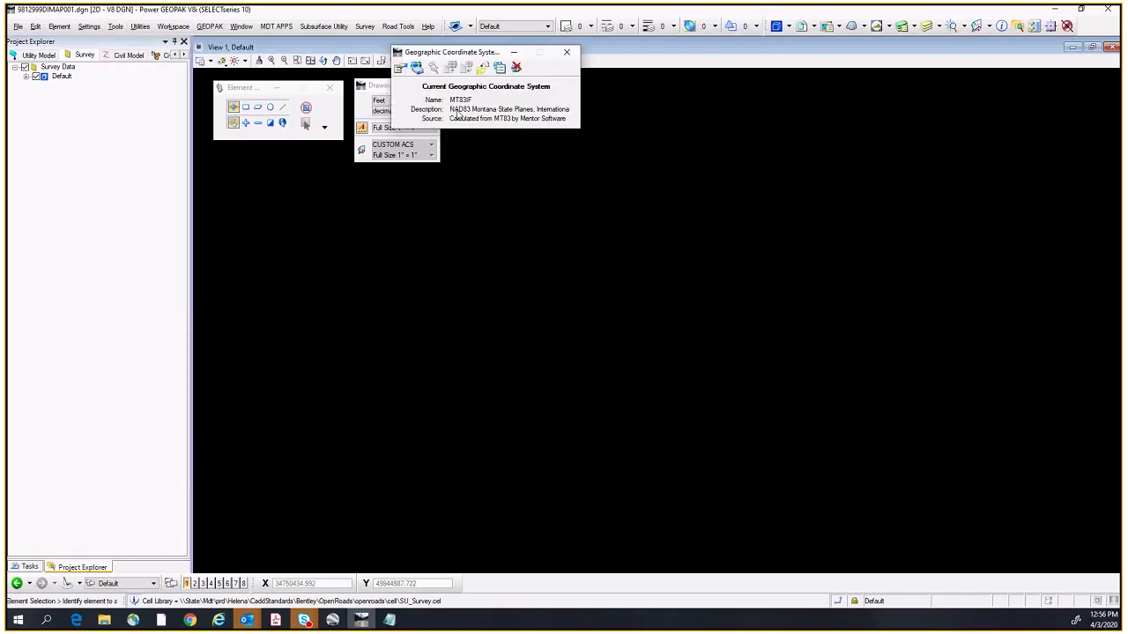
click(417, 69)
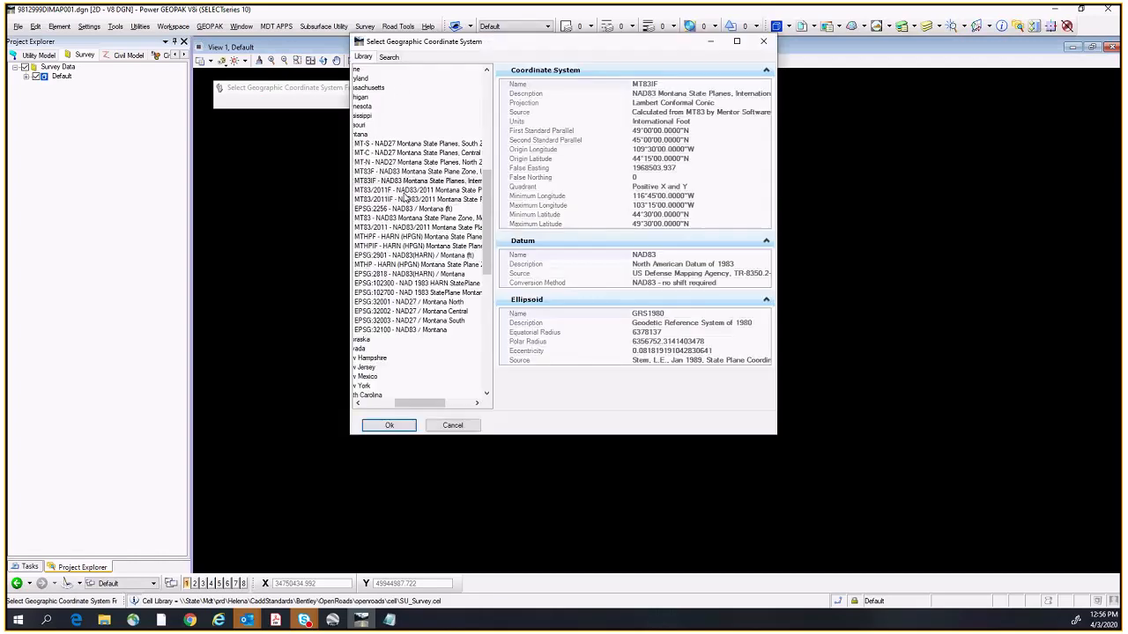
drag(476, 49, 735, 77)
drag(675, 432, 677, 412)
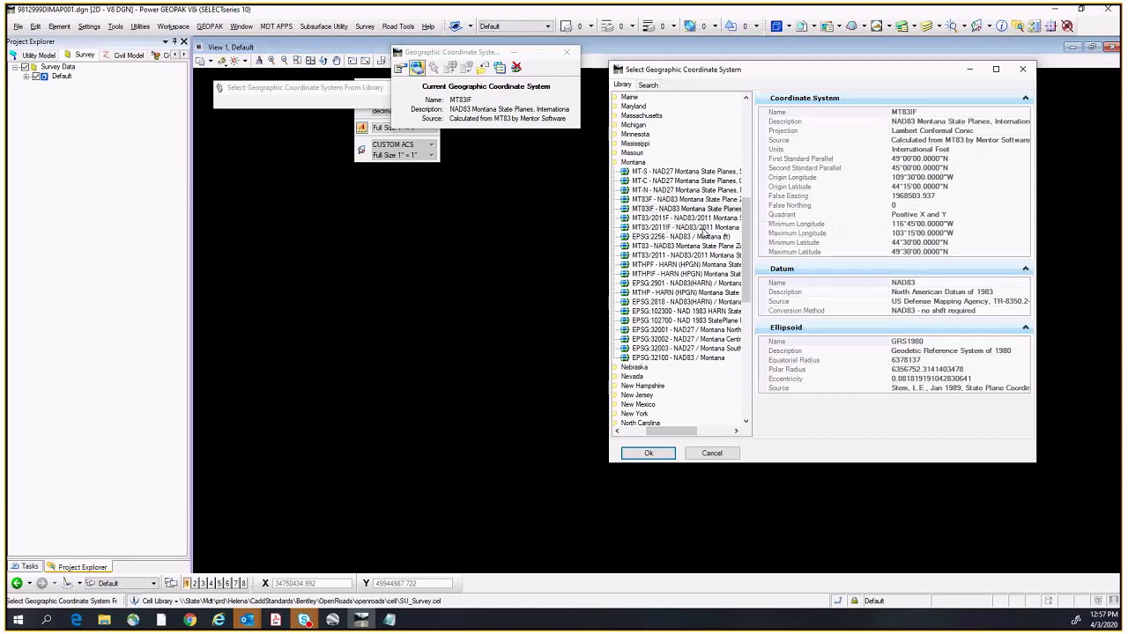
click(664, 228)
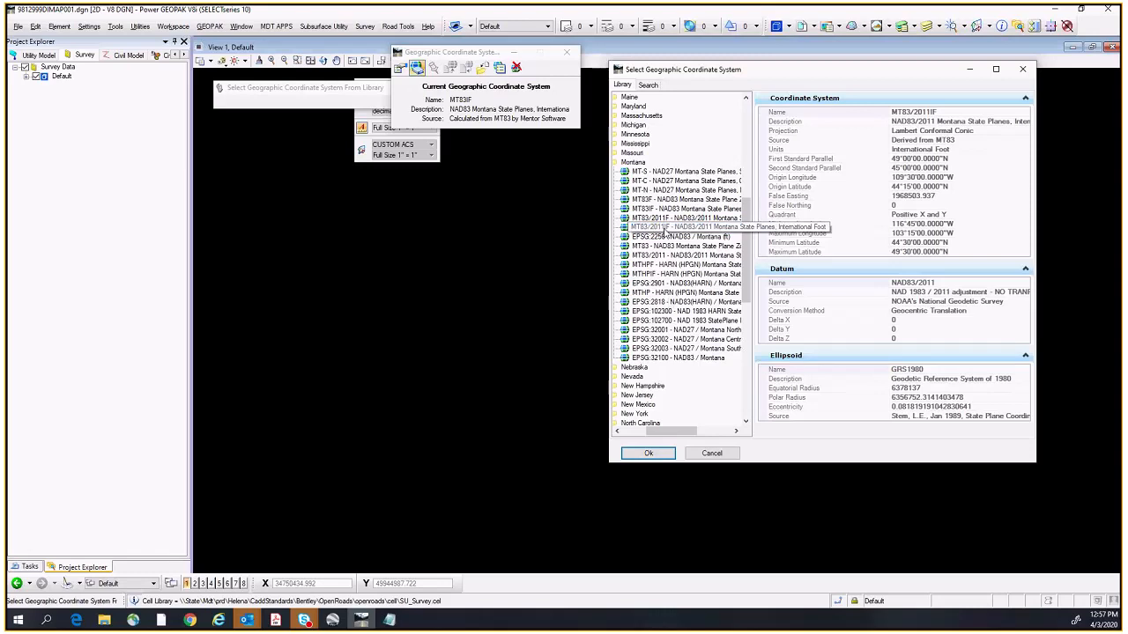
click(649, 454)
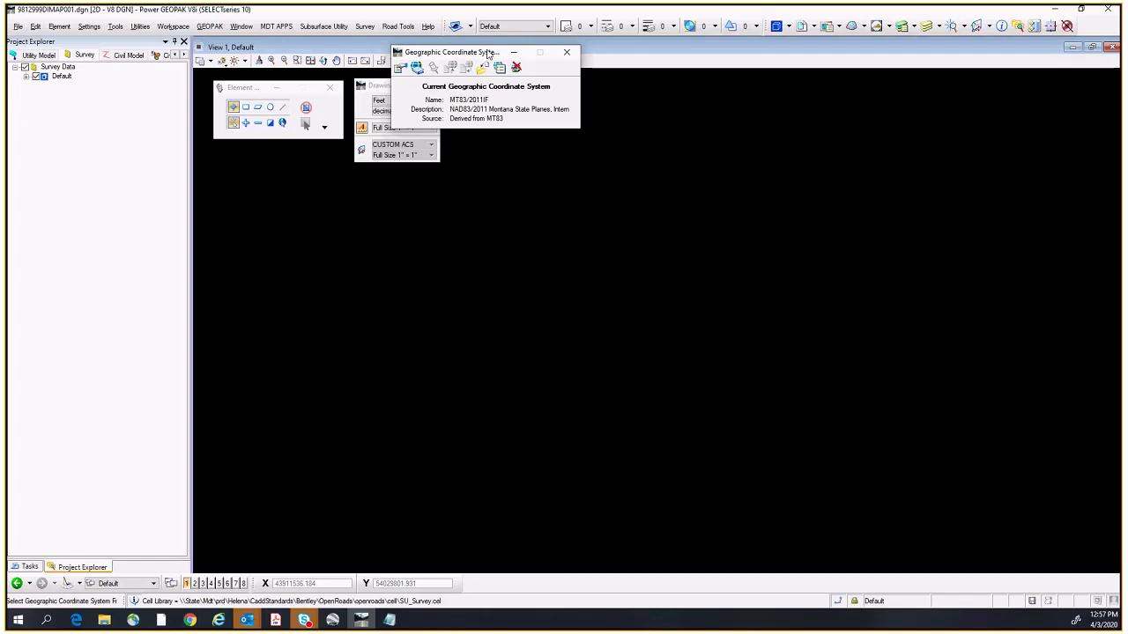
click(566, 52)
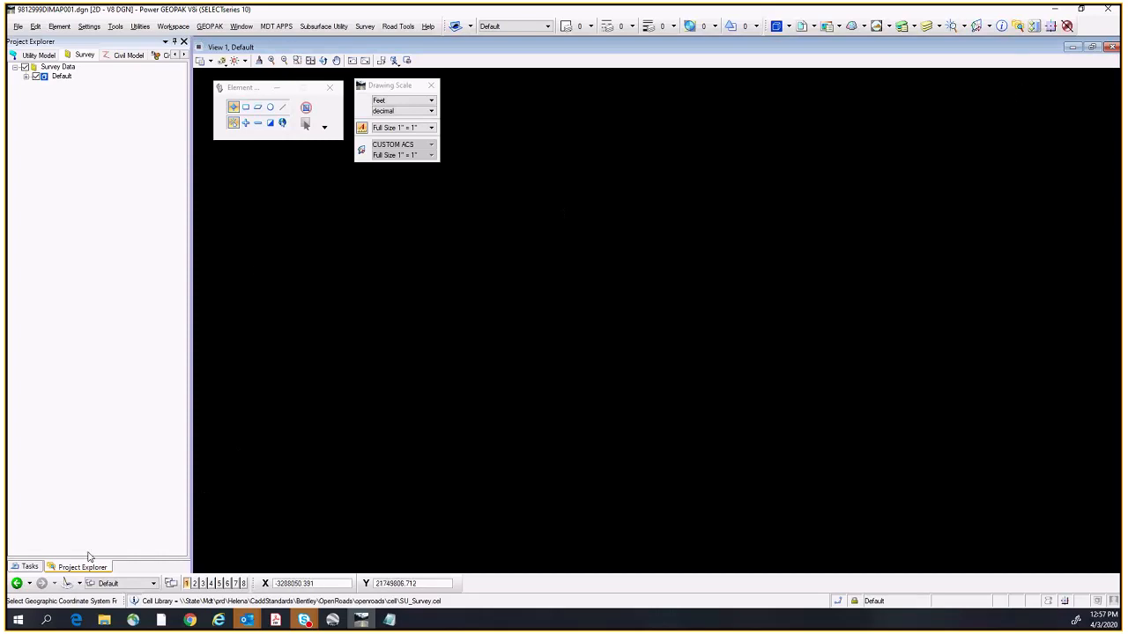
Step: View the Survey Processing tasks and return to the survey data in Project Explorer
click(29, 568)
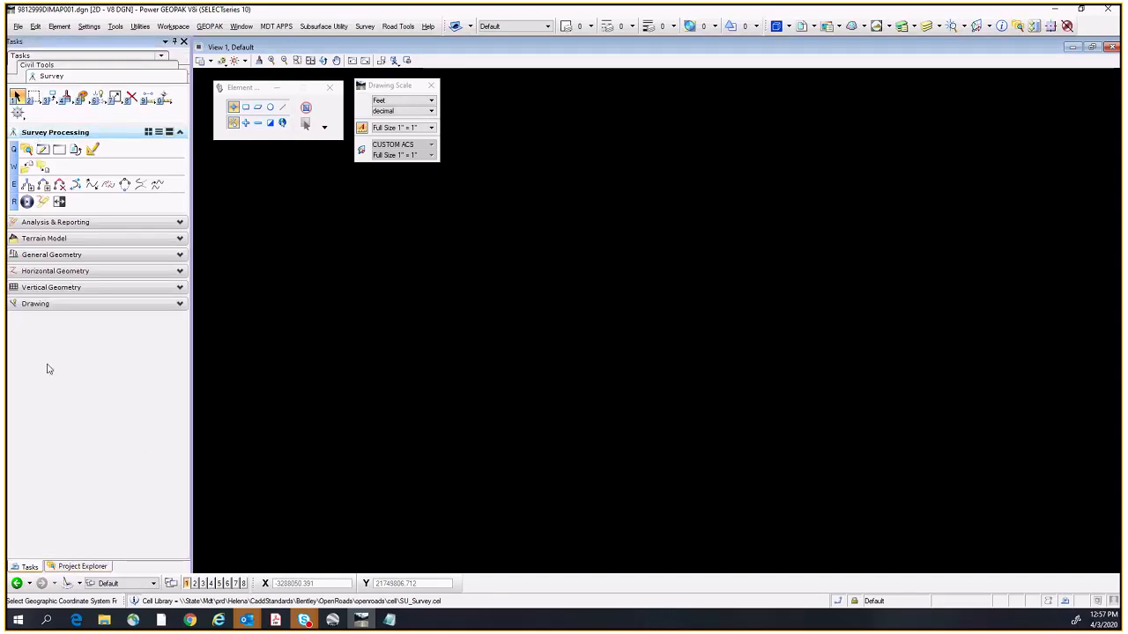
click(77, 568)
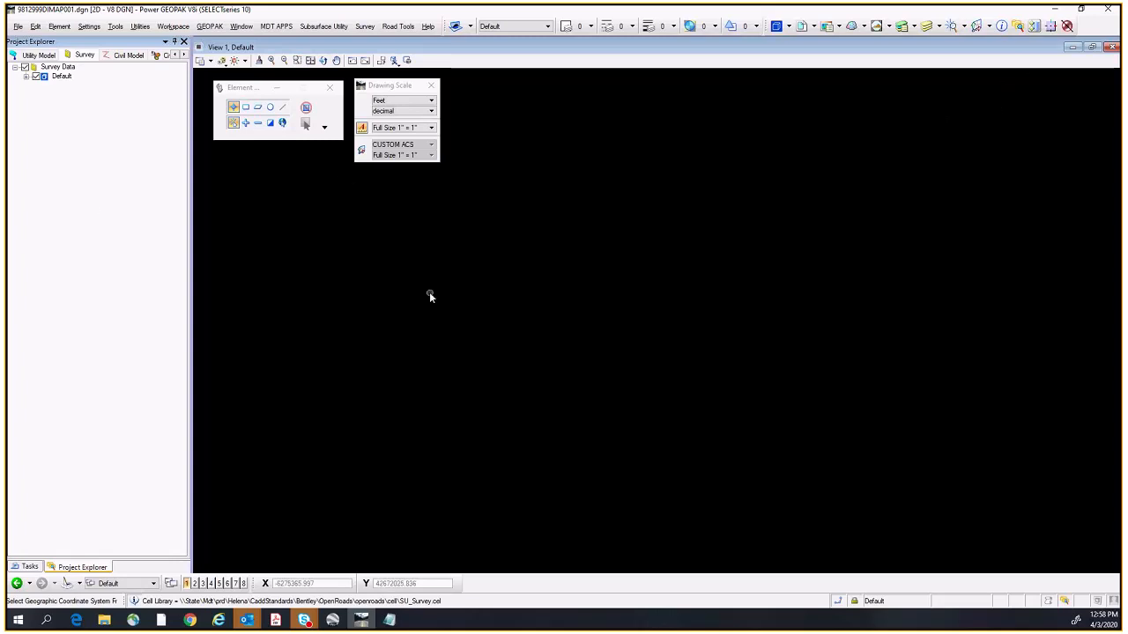
click(1017, 26)
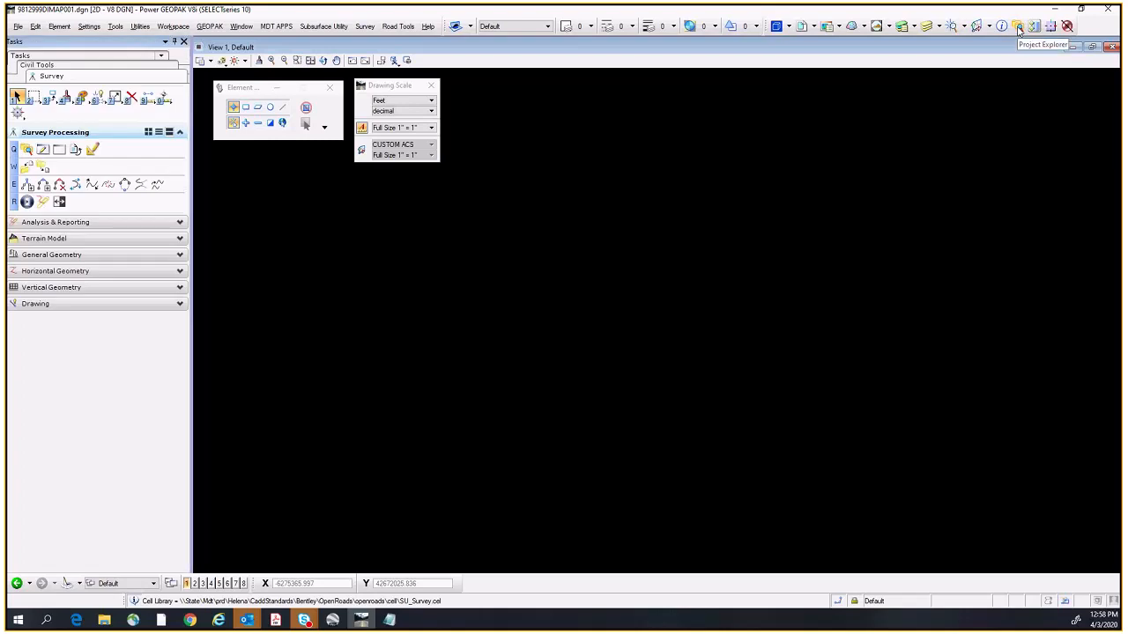
click(1017, 27)
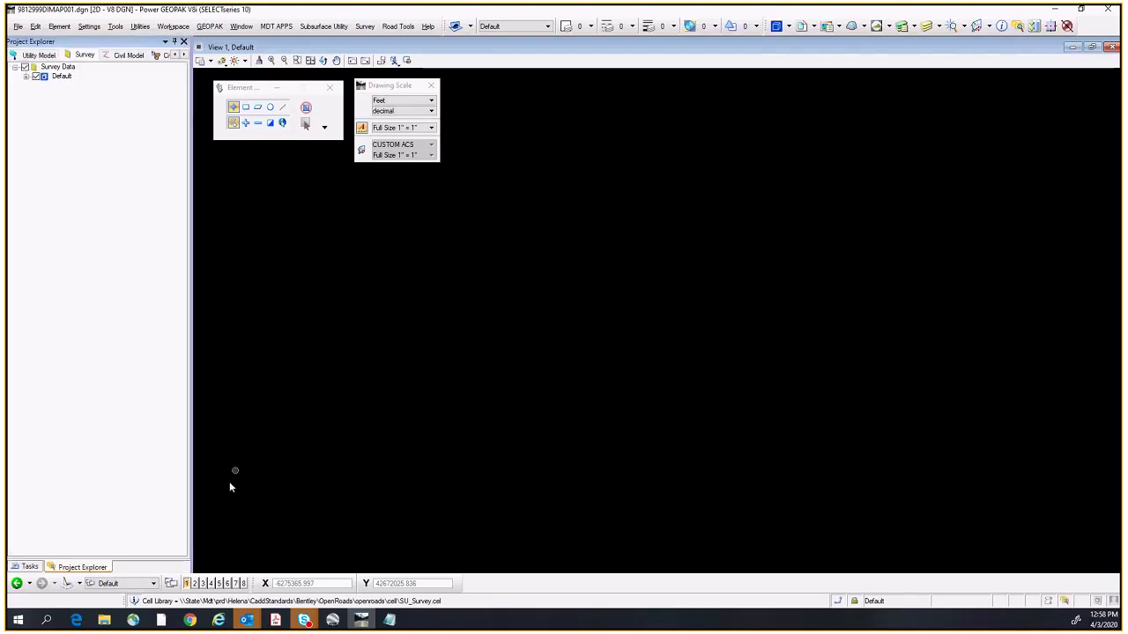
Step: Expand the Default survey data, create a new field book under Field Books and select it
click(23, 79)
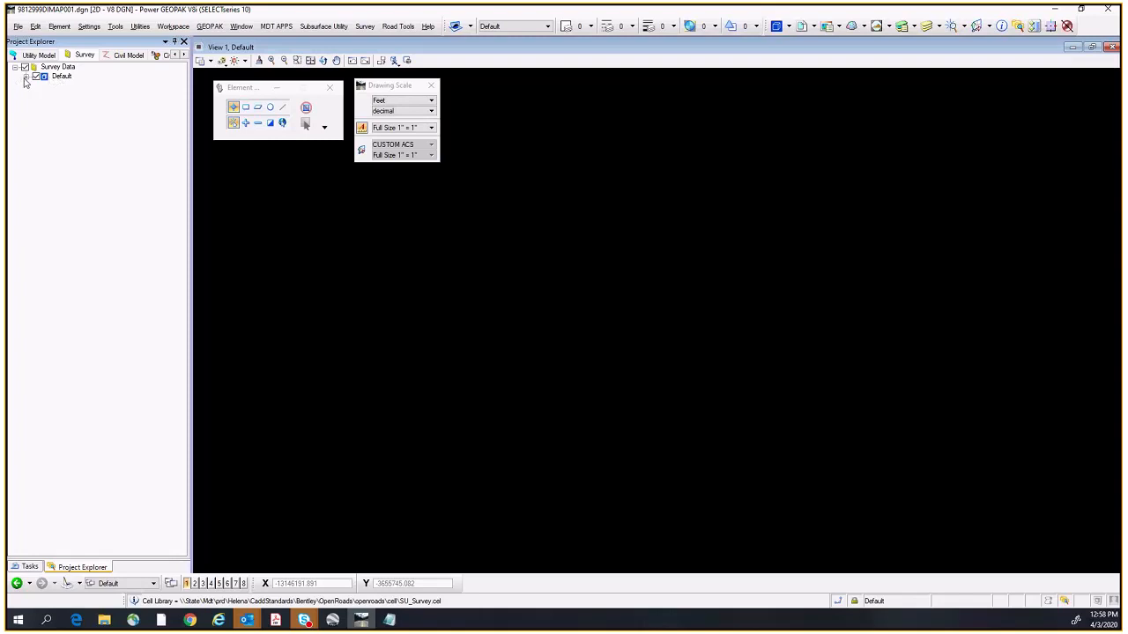
click(26, 77)
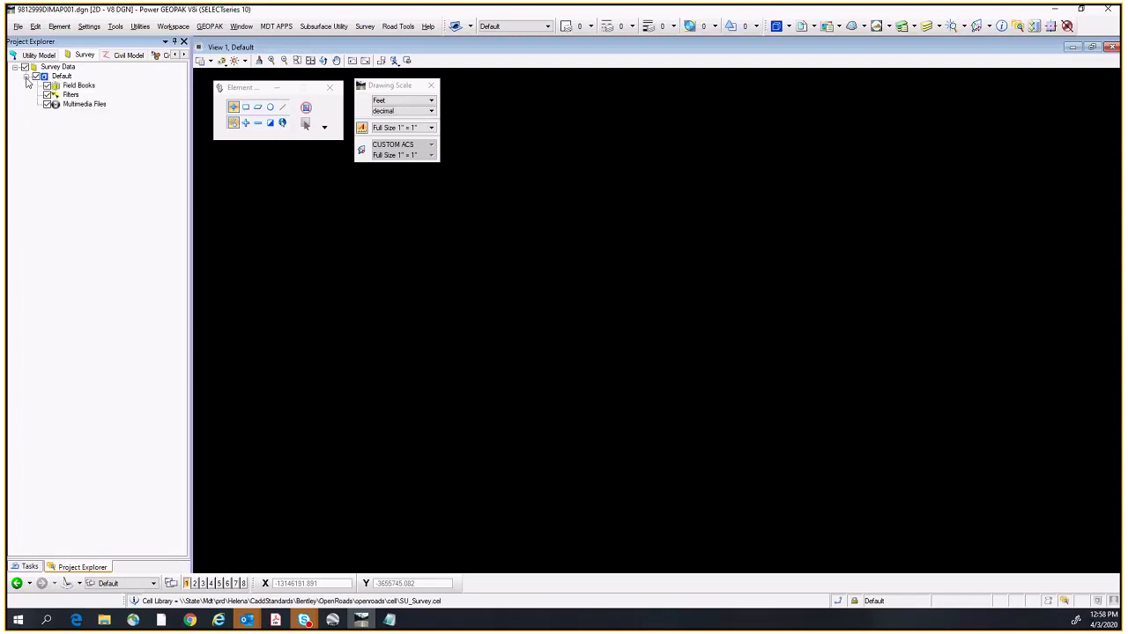
right_click(84, 88)
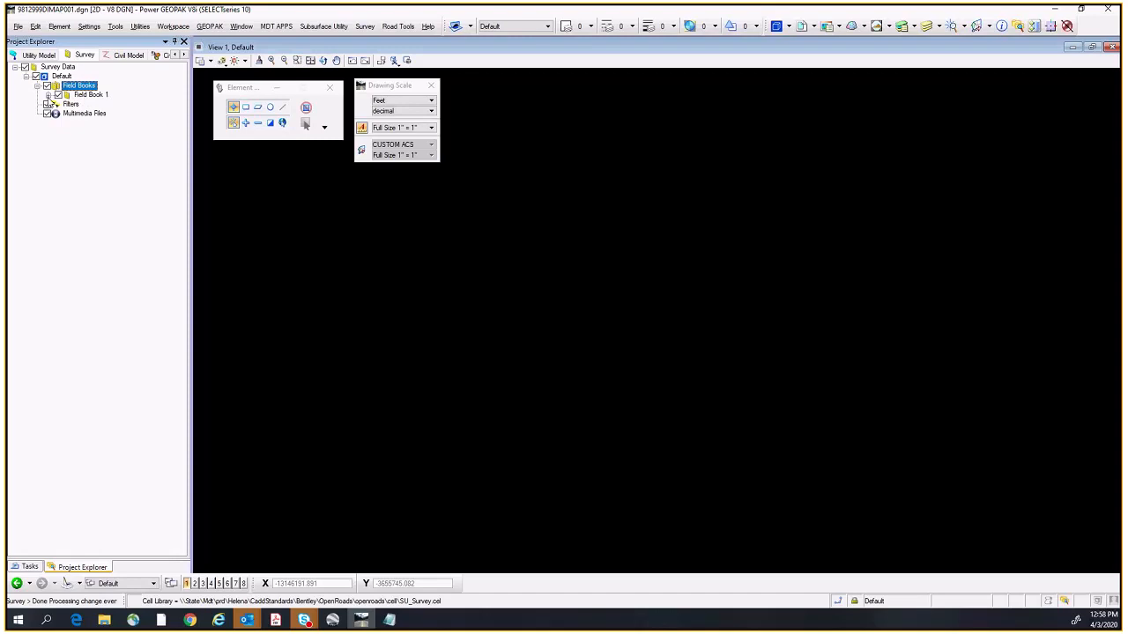
click(90, 95)
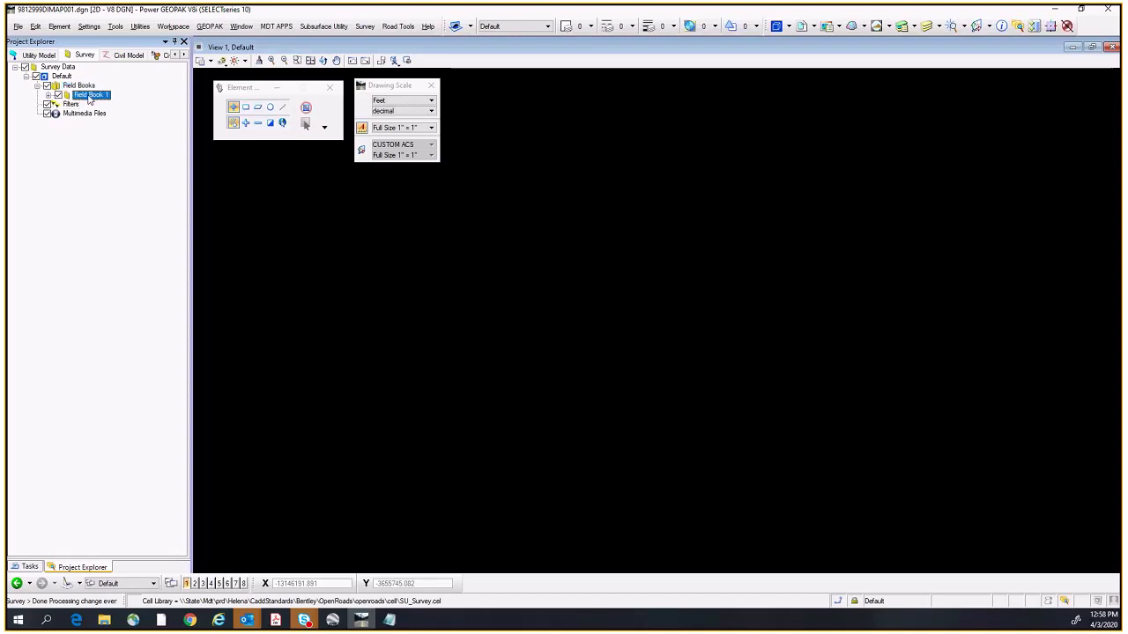
Step: Rename the new field book to 9812999 through its properties and close the element information
right_click(88, 100)
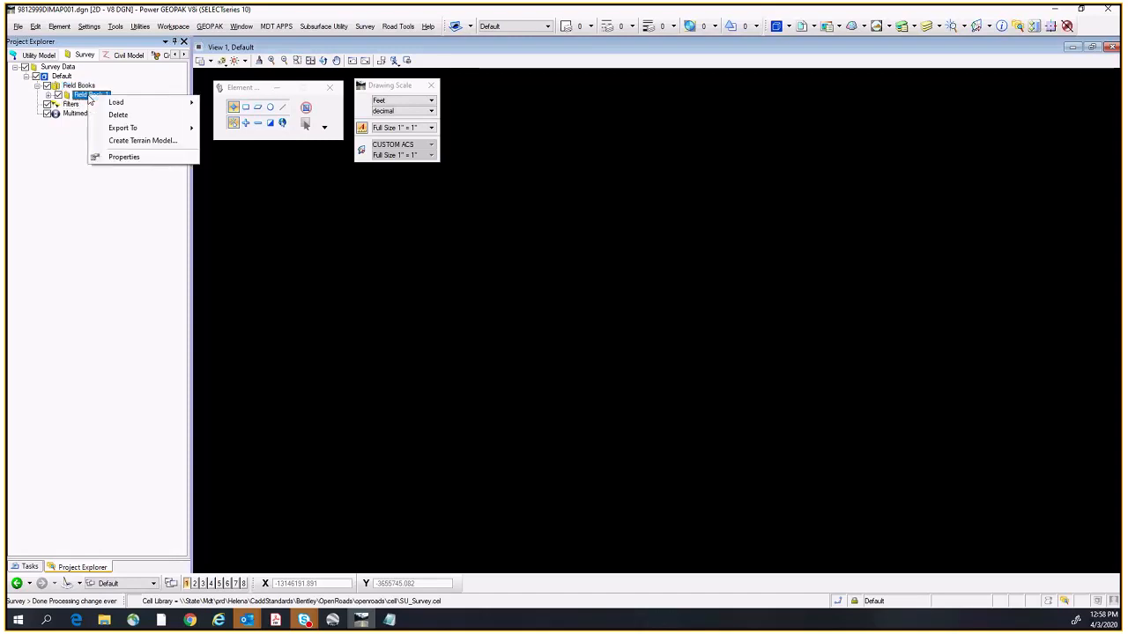
click(125, 156)
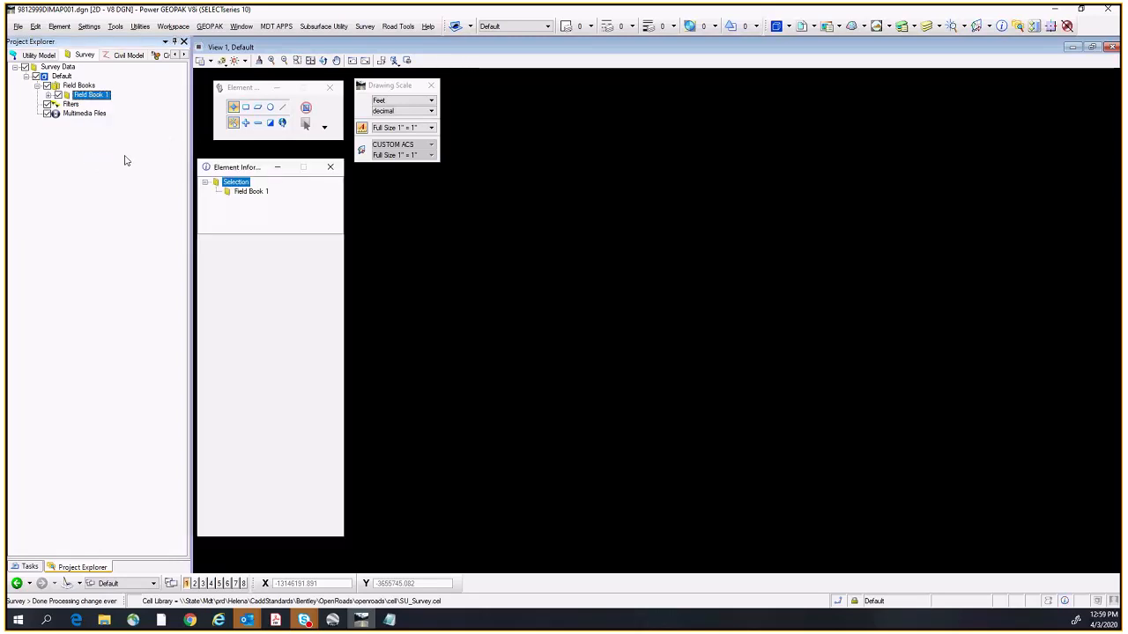
click(319, 257)
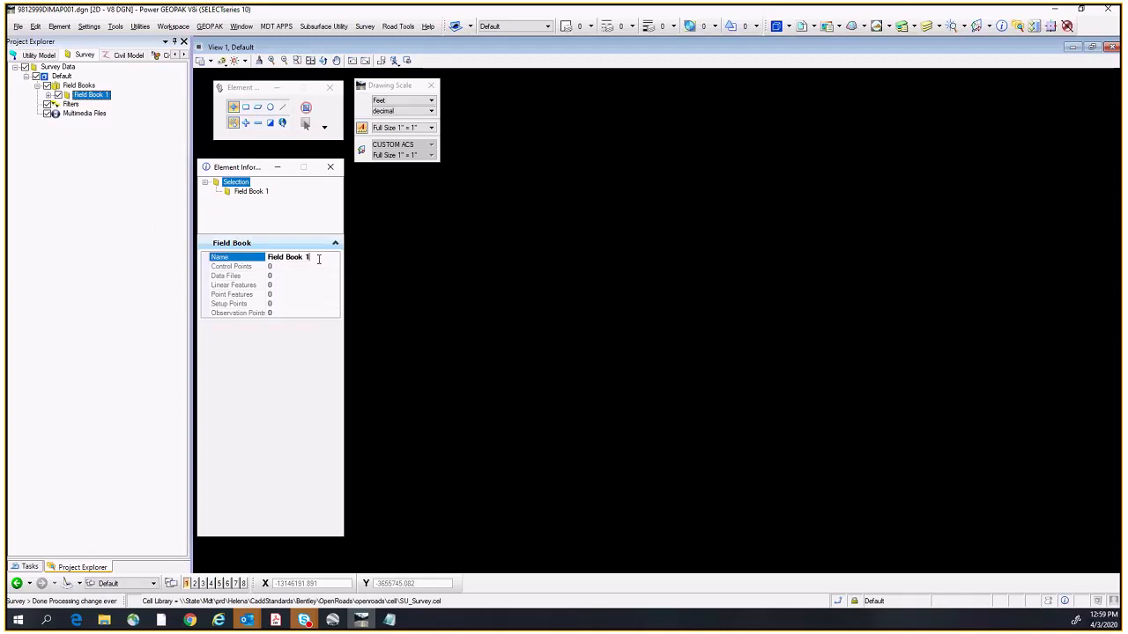
drag(319, 257, 267, 257)
text(9812999)
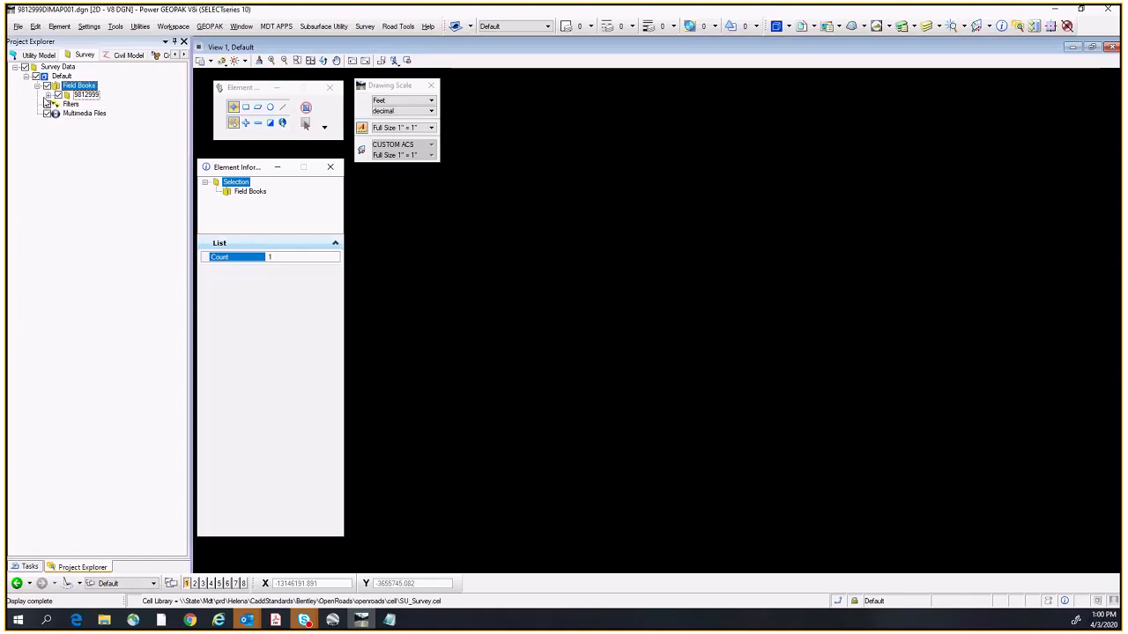
click(330, 166)
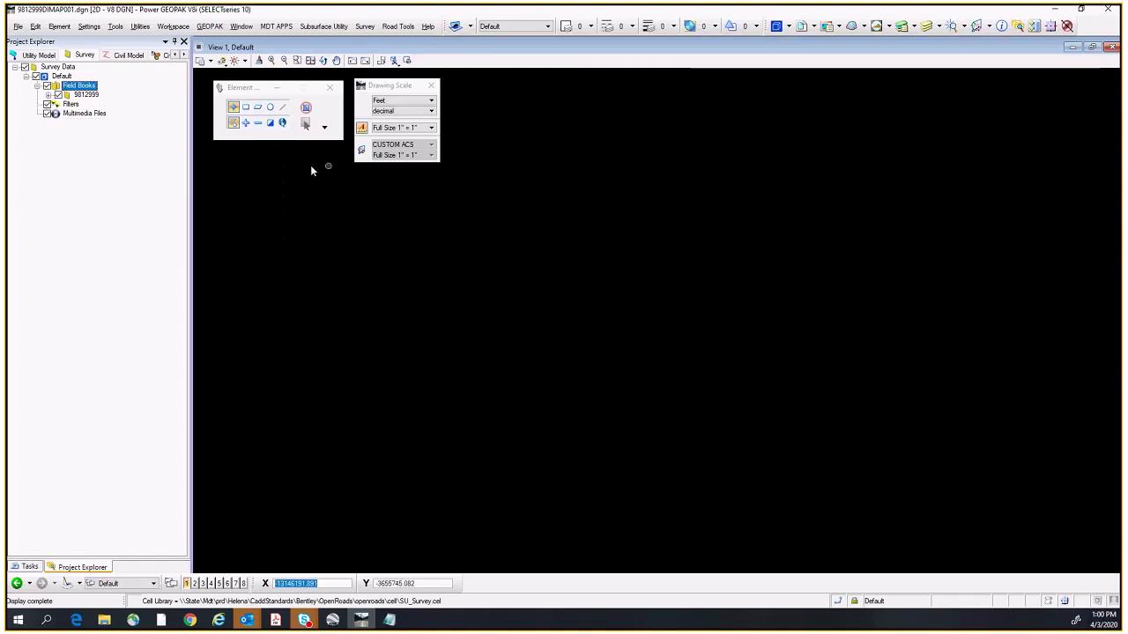
Step: Load 9812CONTROL.csv from the project's gpk\control folder into field book 9812999, using the MDT_FEATURE_OR (*.csv) file type
click(48, 95)
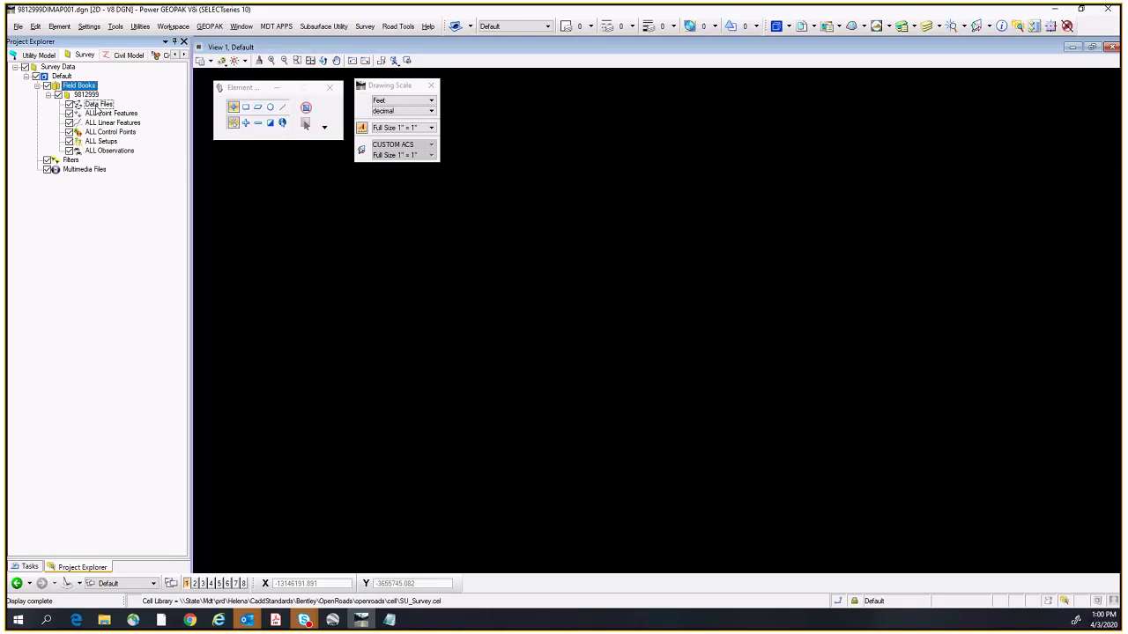
right_click(94, 107)
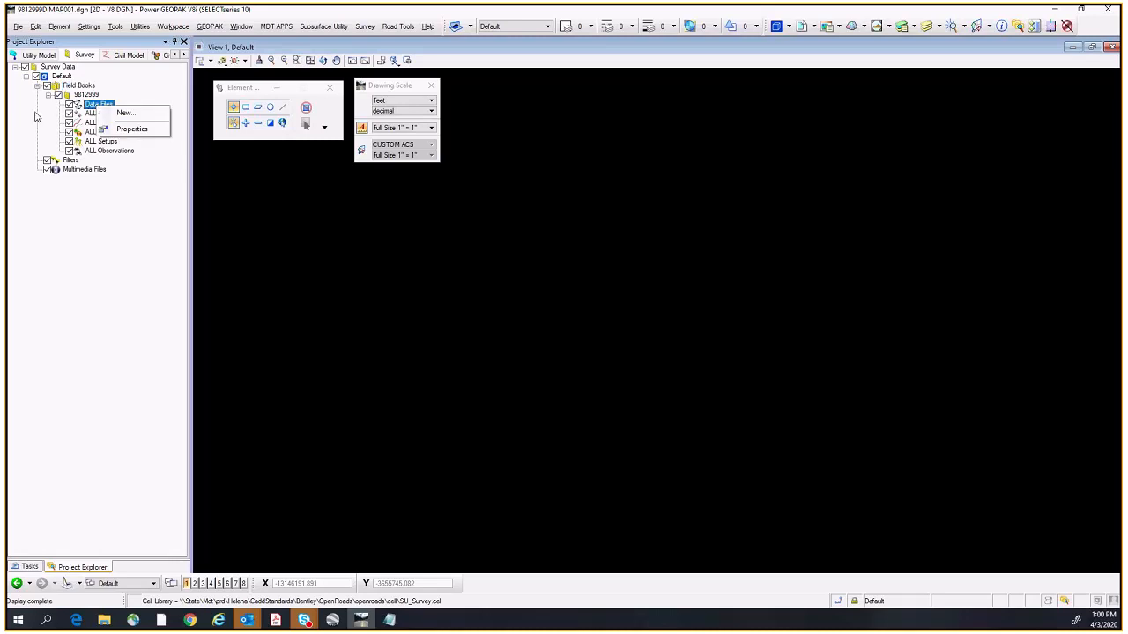
click(85, 95)
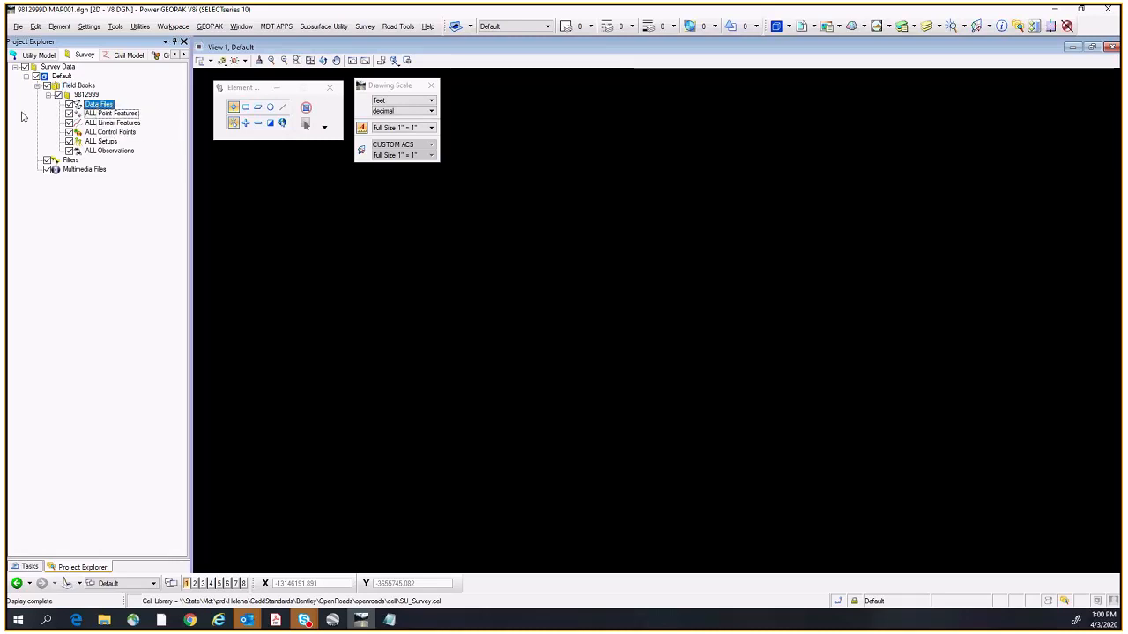
right_click(84, 97)
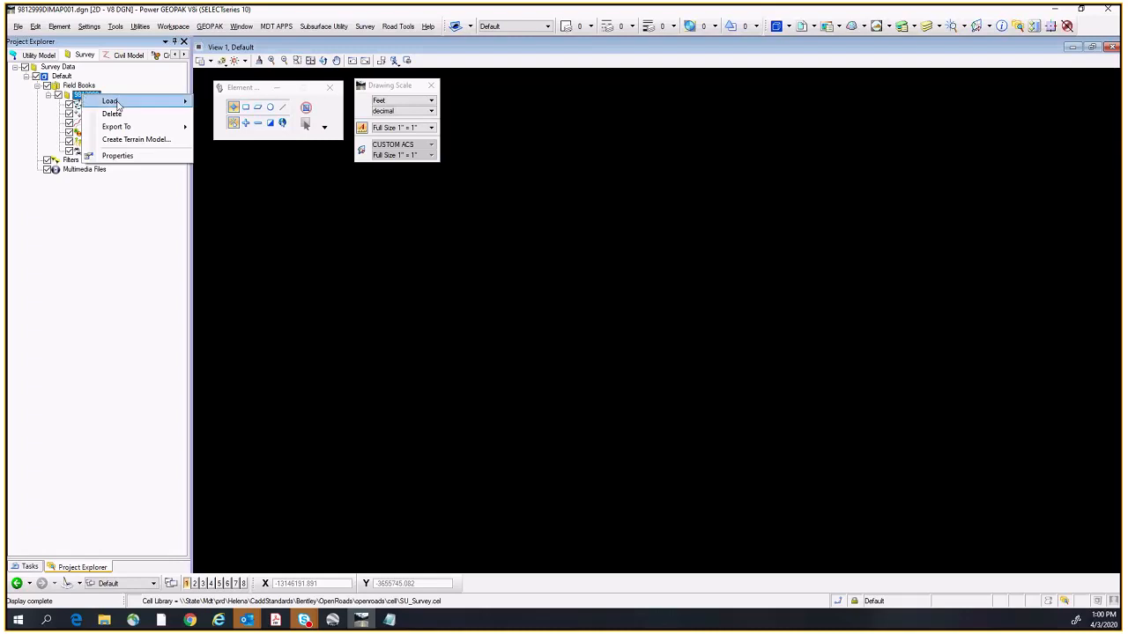
mouse_move(126, 105)
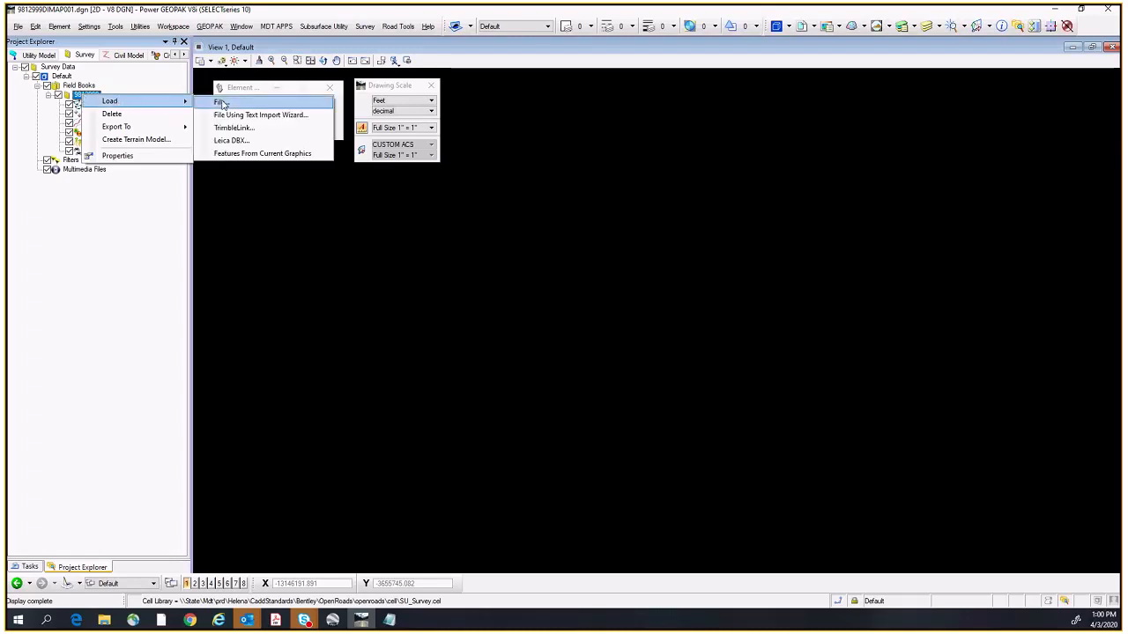
click(221, 102)
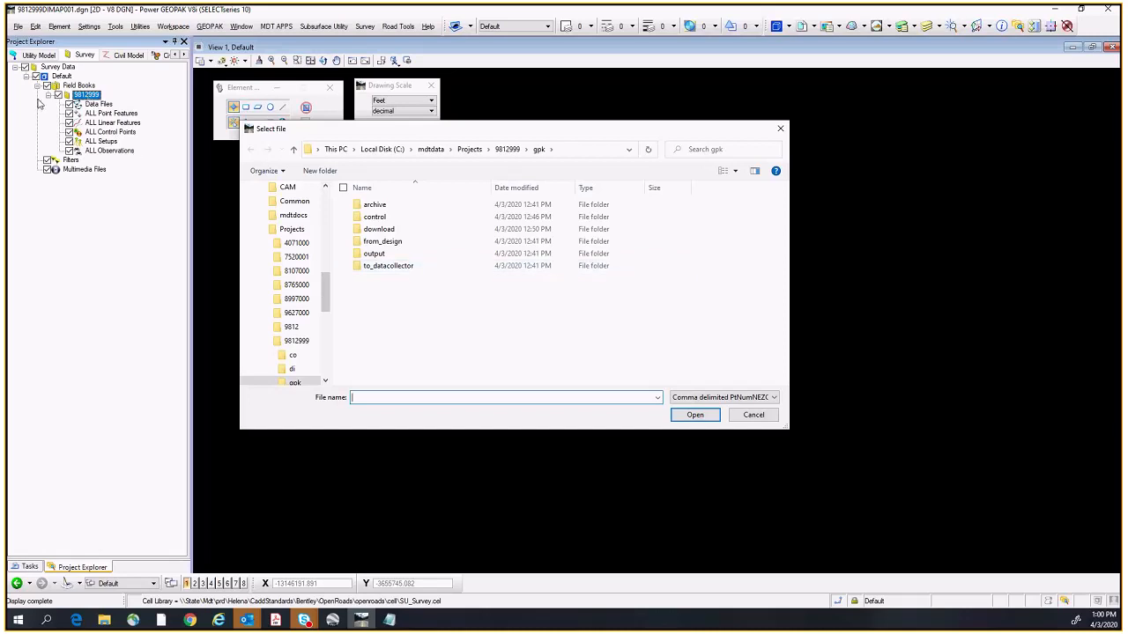
double_click(378, 221)
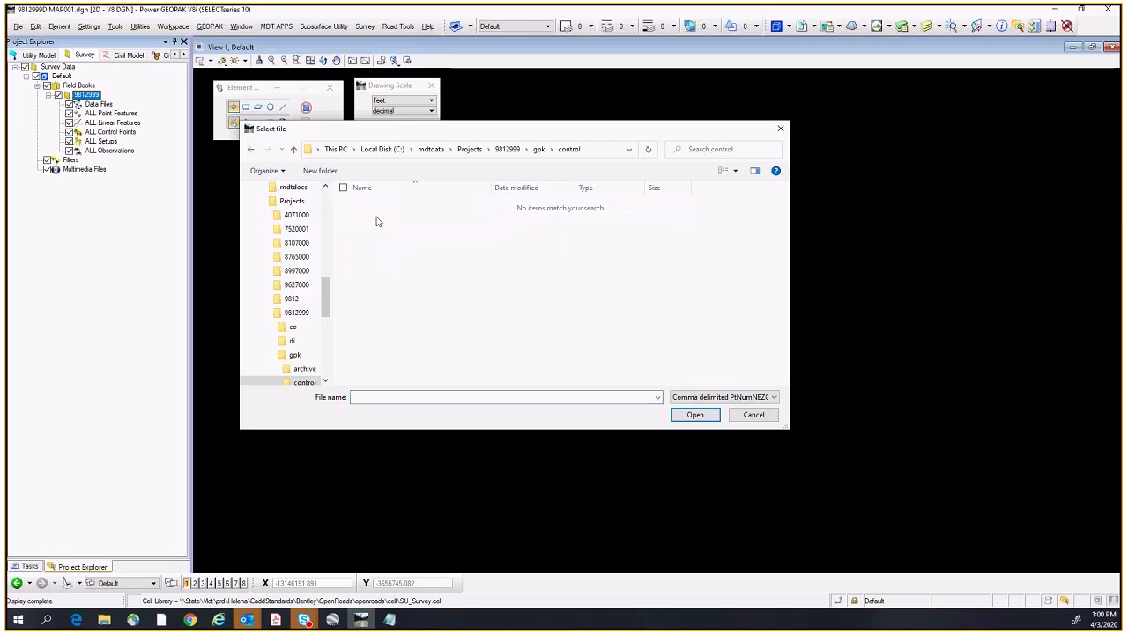
click(773, 399)
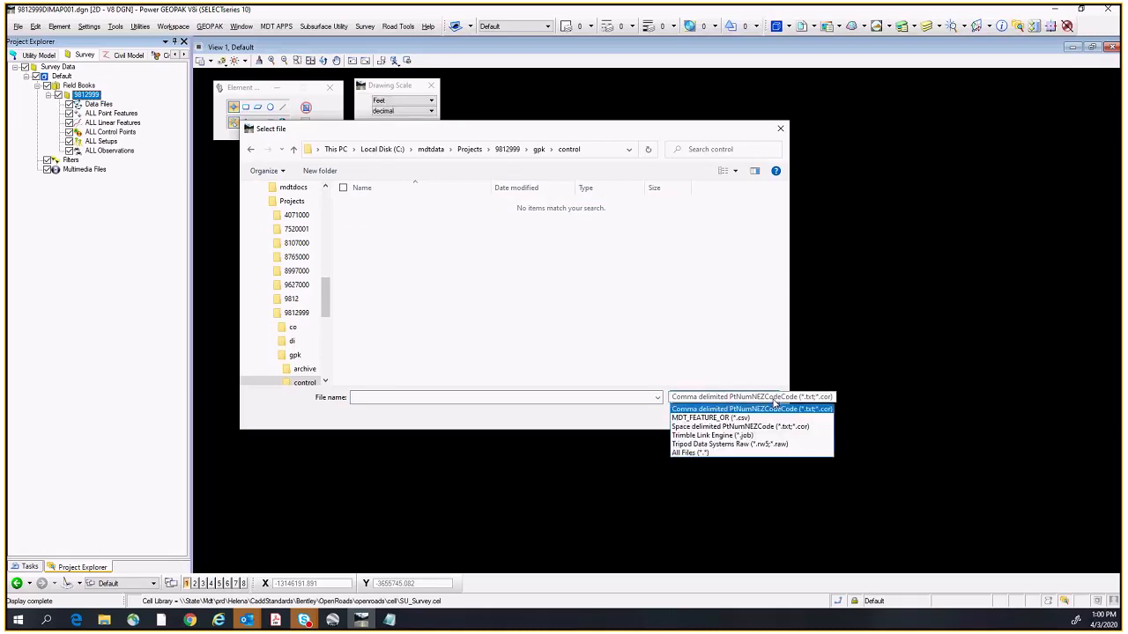
click(702, 410)
click(778, 400)
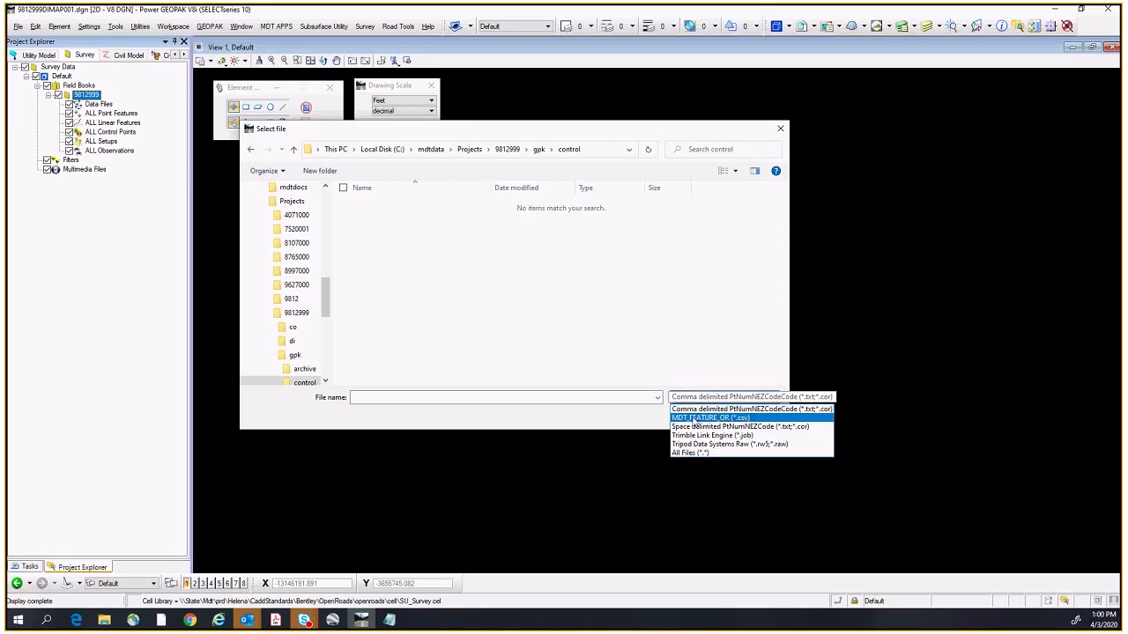
click(754, 418)
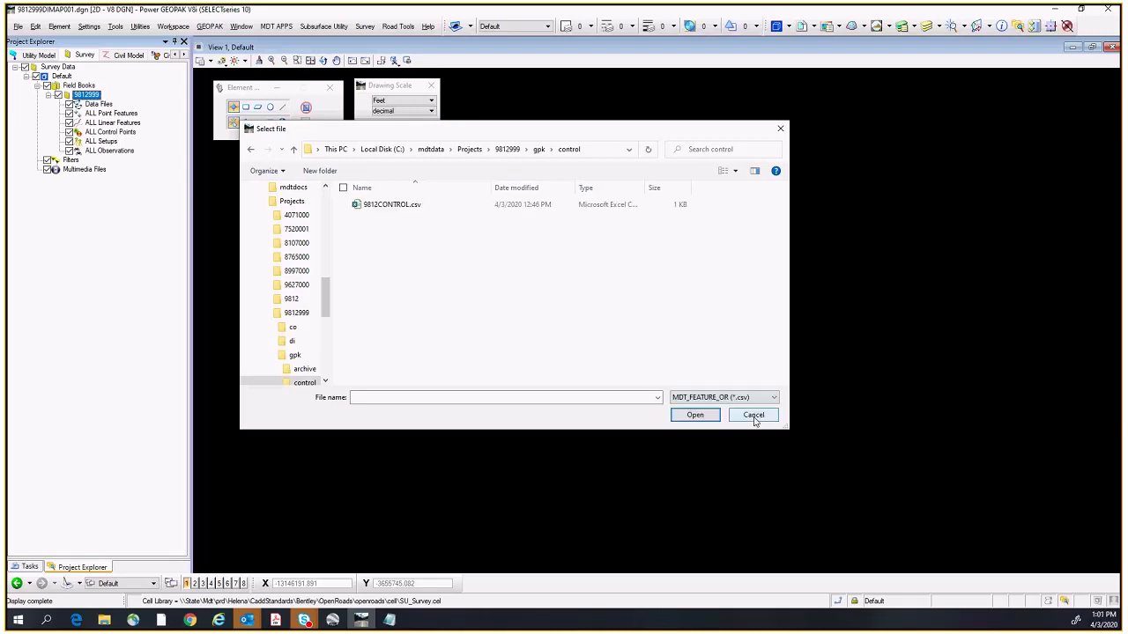
double_click(381, 206)
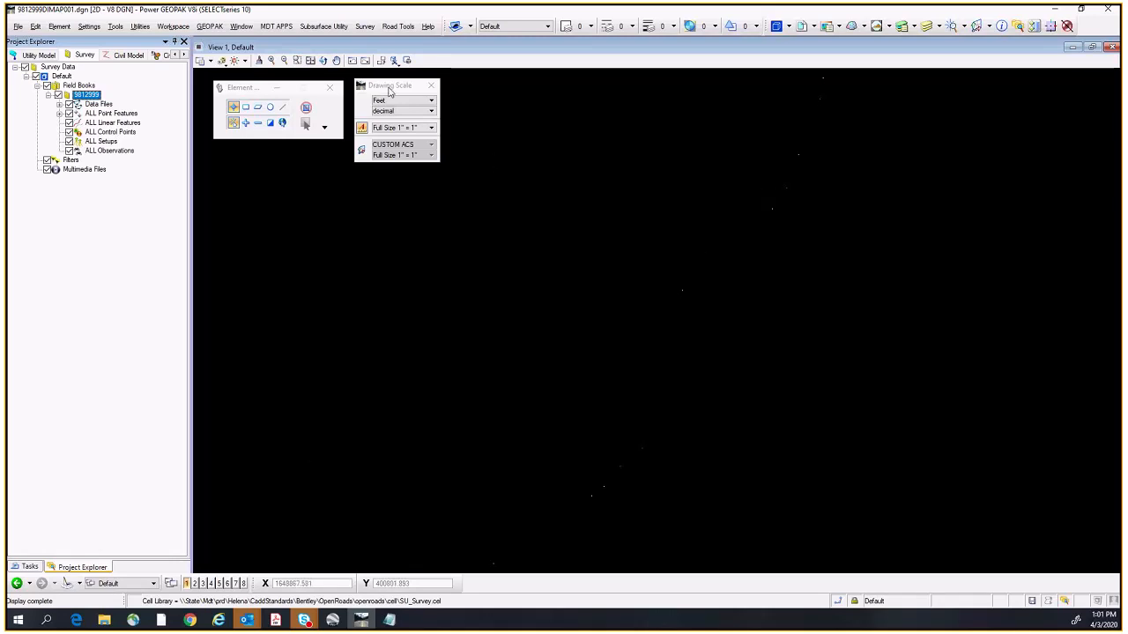
Step: Set the annotation scale in the Drawing Scale settings to 1" = 100'
mouse_move(389, 91)
mouse_down()
mouse_move(439, 92)
mouse_move(381, 85)
mouse_up()
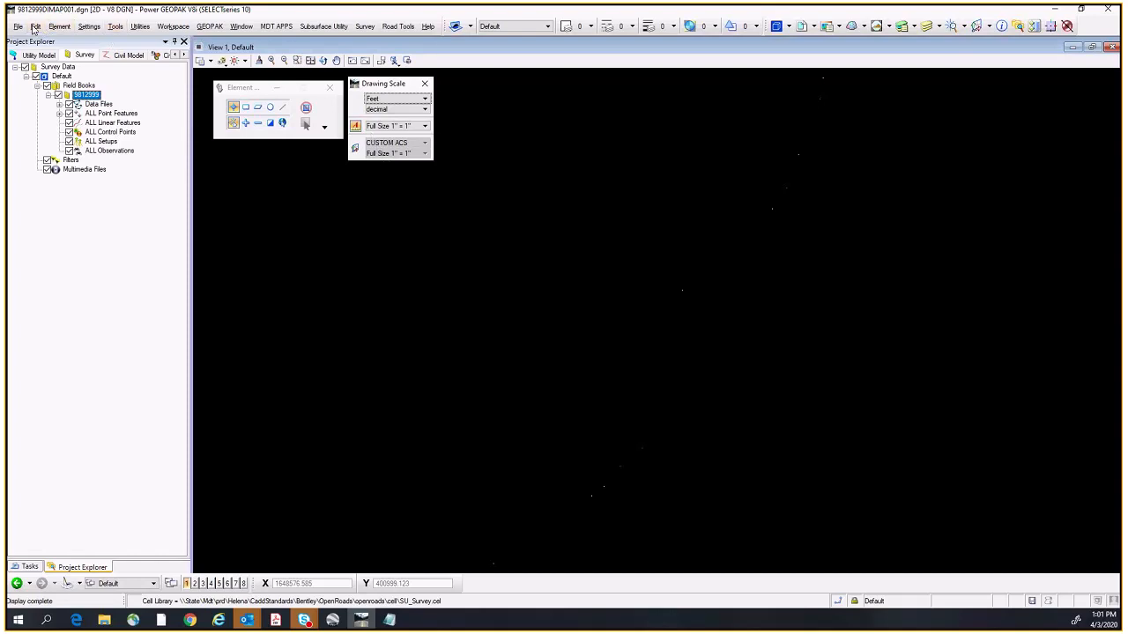
click(115, 26)
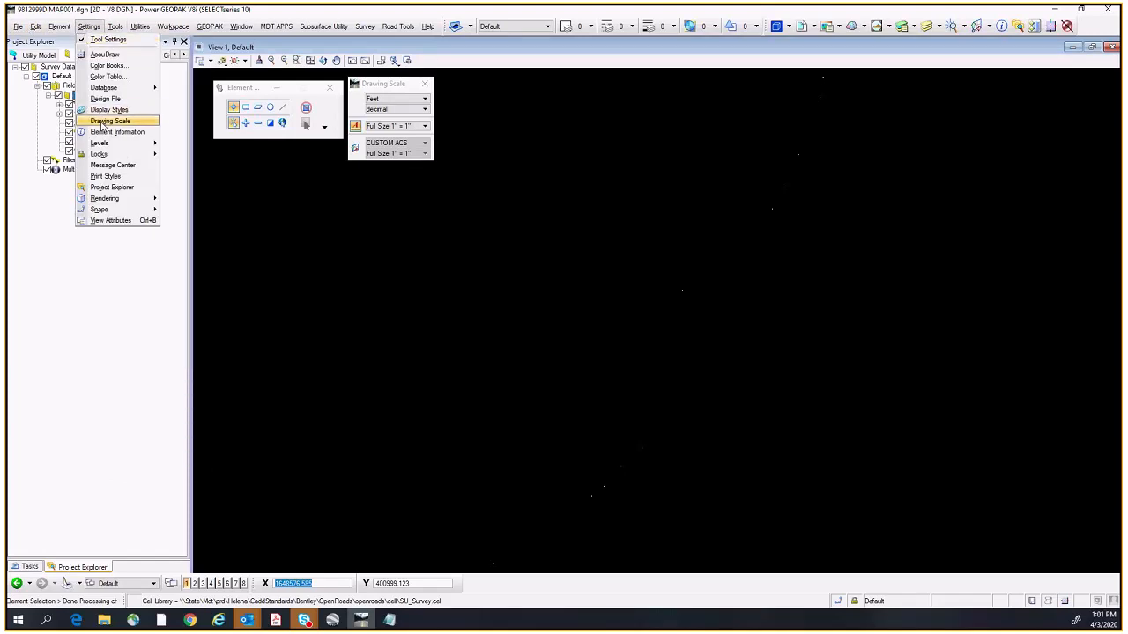
click(102, 121)
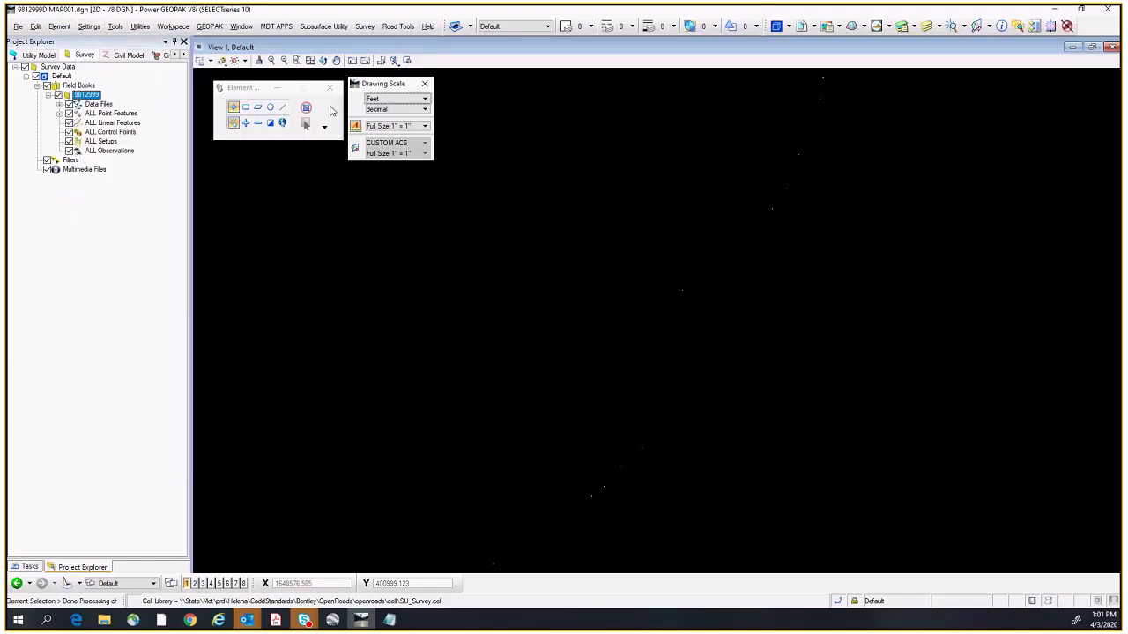
click(425, 126)
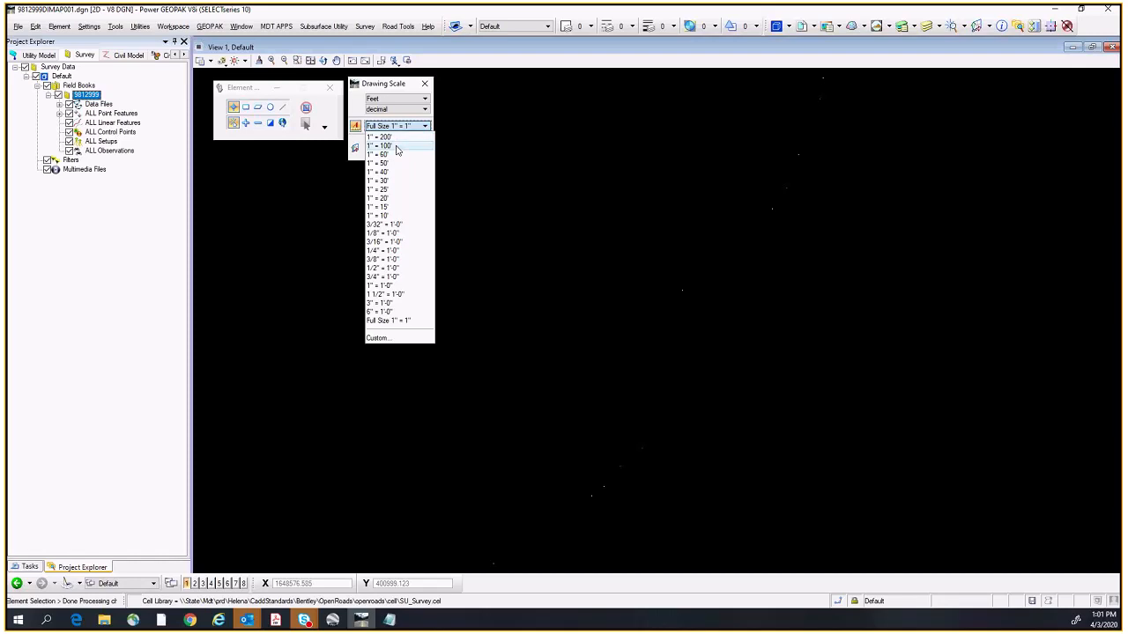
click(380, 145)
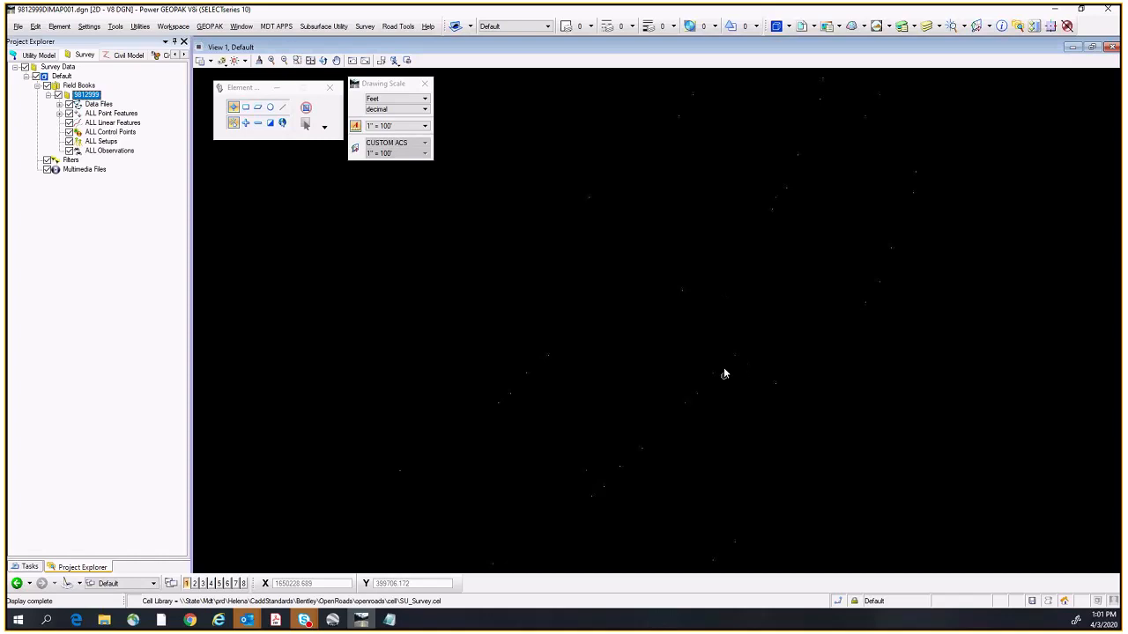
Step: Turn off all survey annotations from the Survey Processing tasks
scroll(707, 303, up, 3)
scroll(707, 303, down, 5)
scroll(715, 267, down, 1)
click(29, 568)
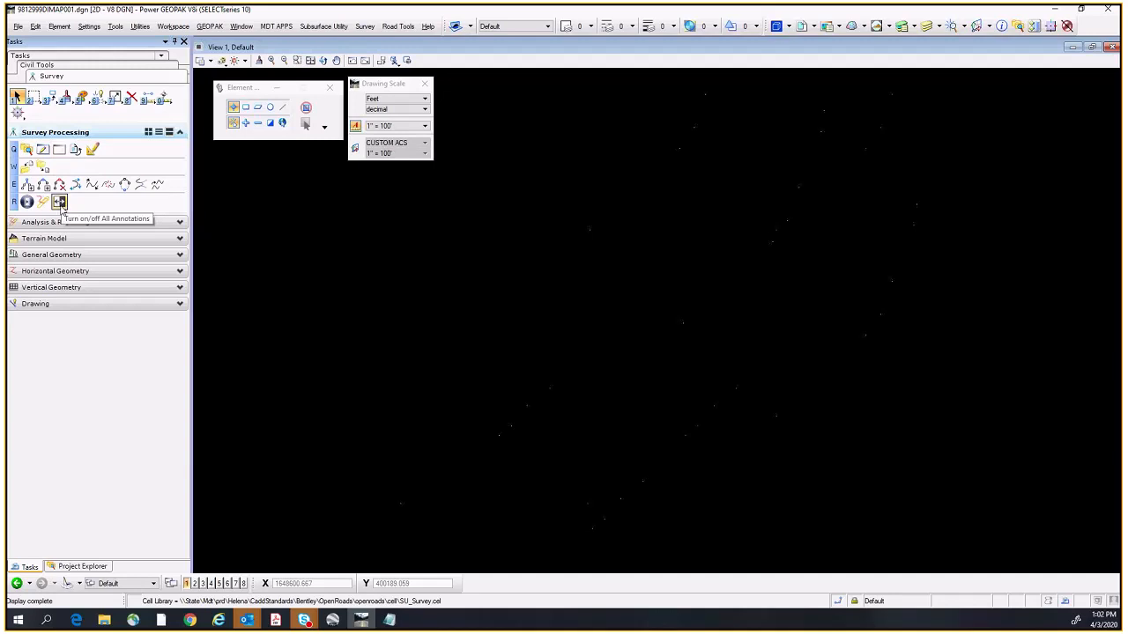
click(61, 205)
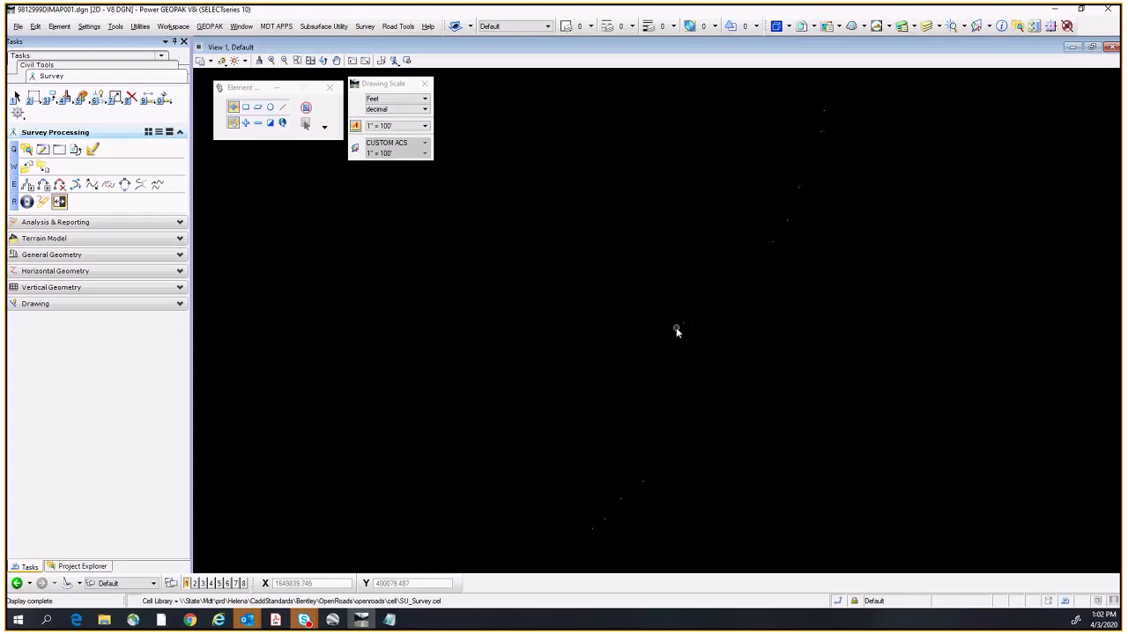
Step: Examine the symbol and feature details of a loaded control point, including its name, feature definition and coordinates
scroll(676, 329, up, 2)
scroll(632, 256, up, 3)
scroll(816, 360, up, 5)
mouse_move(787, 387)
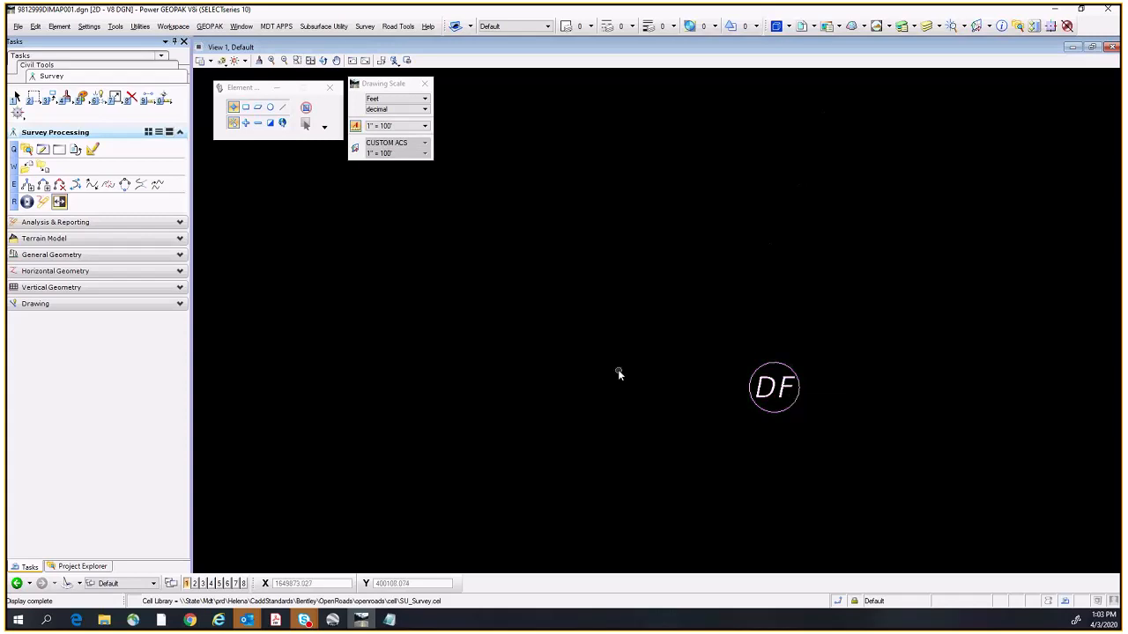
scroll(615, 372, down, 4)
scroll(613, 372, up, 4)
mouse_move(633, 352)
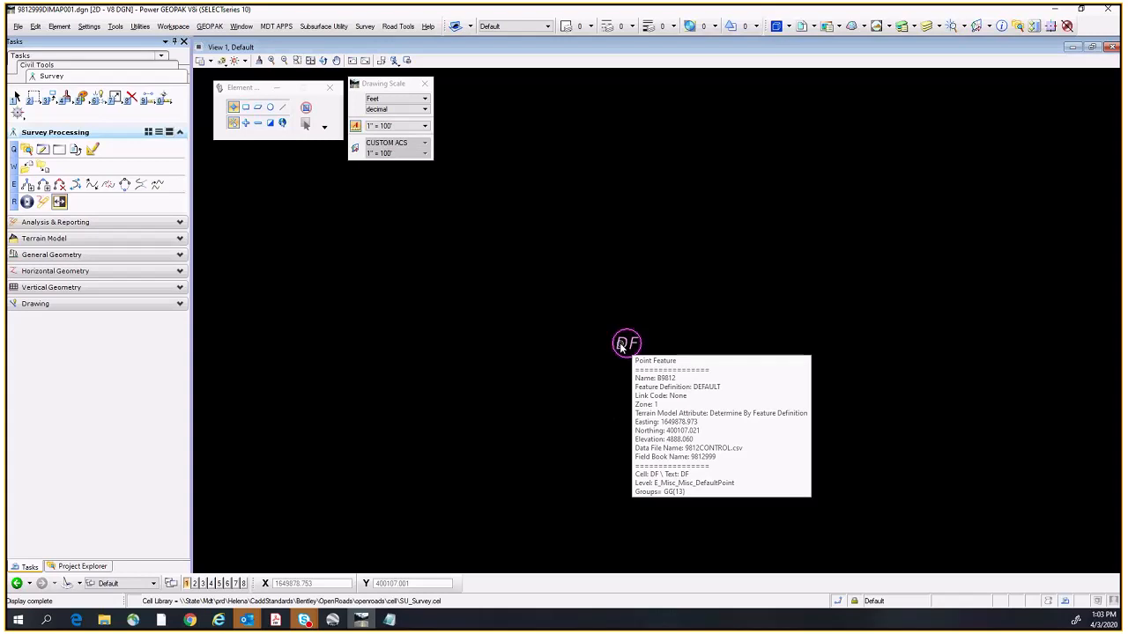
scroll(622, 346, up, 3)
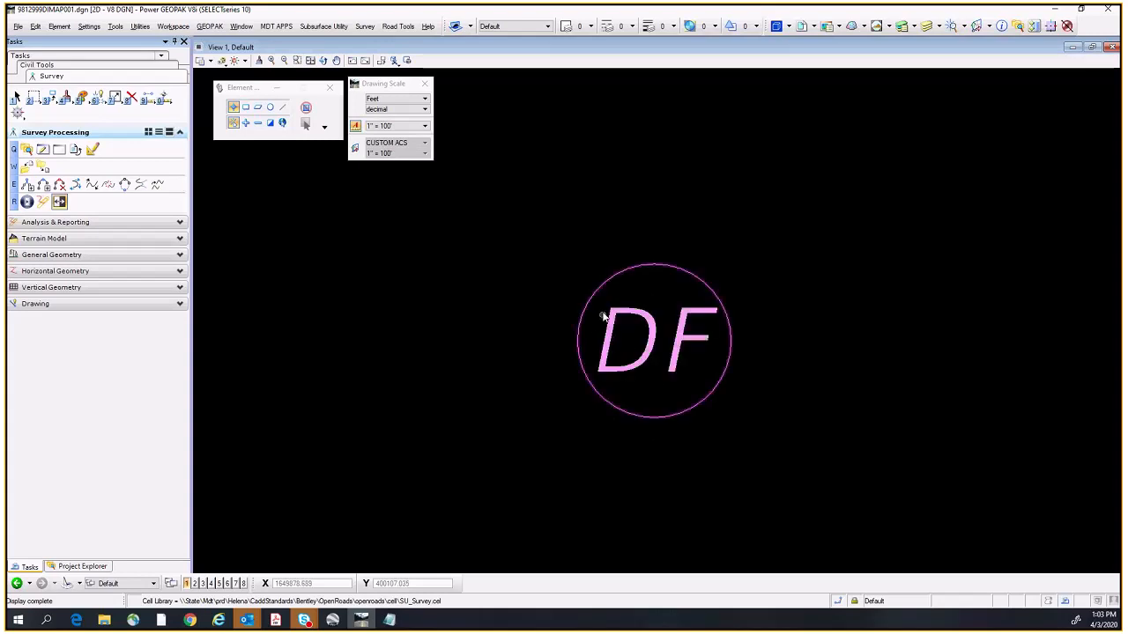
mouse_move(597, 289)
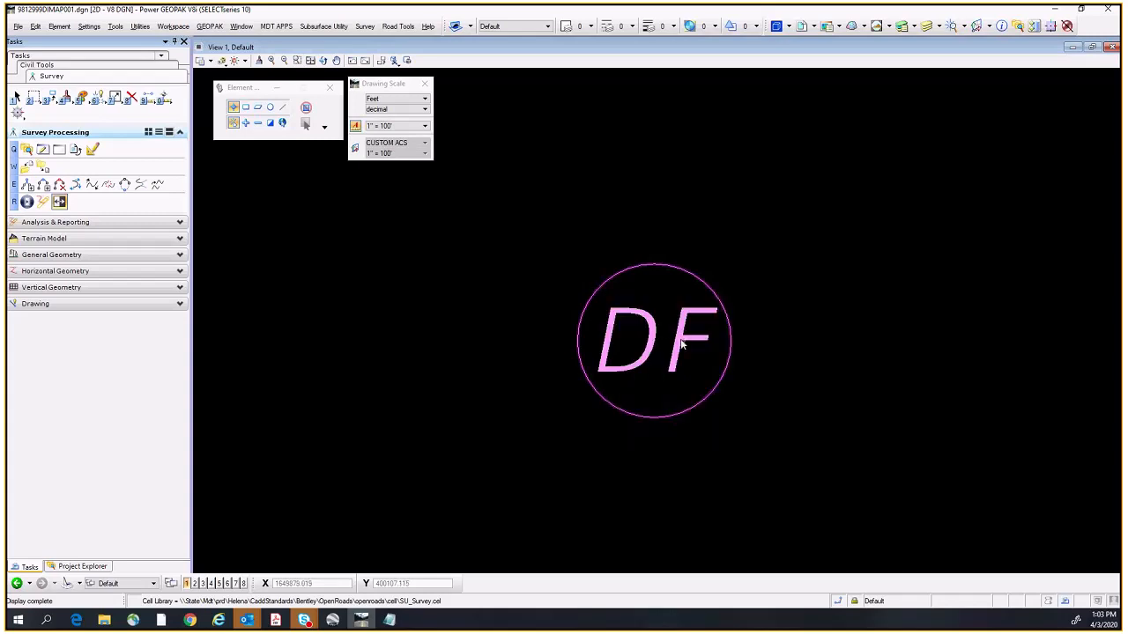
mouse_move(680, 343)
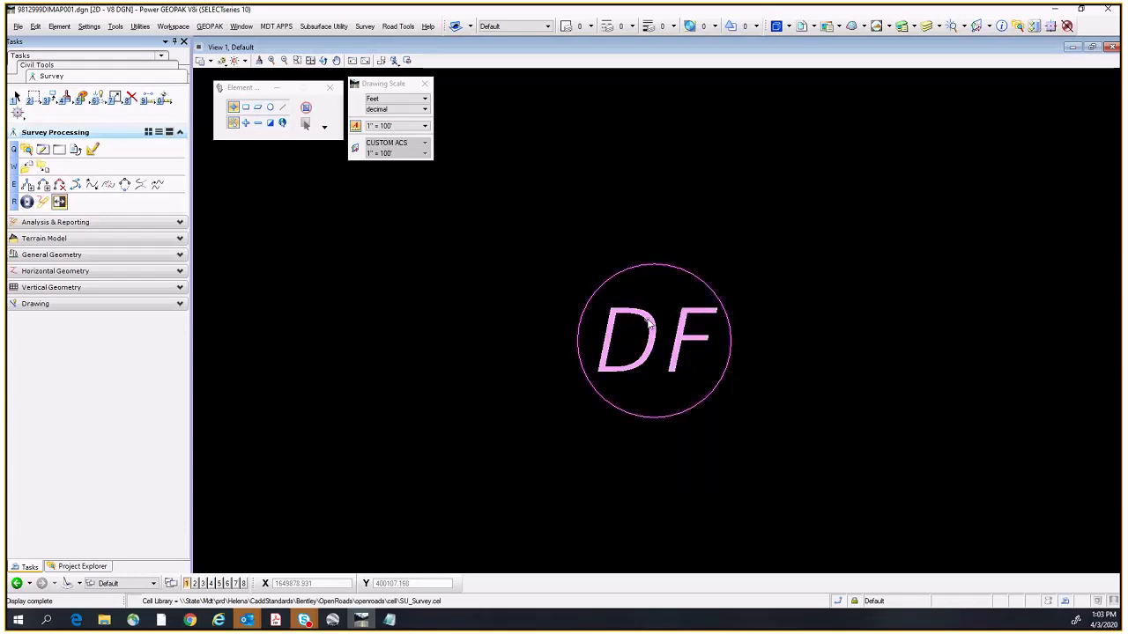
mouse_move(650, 326)
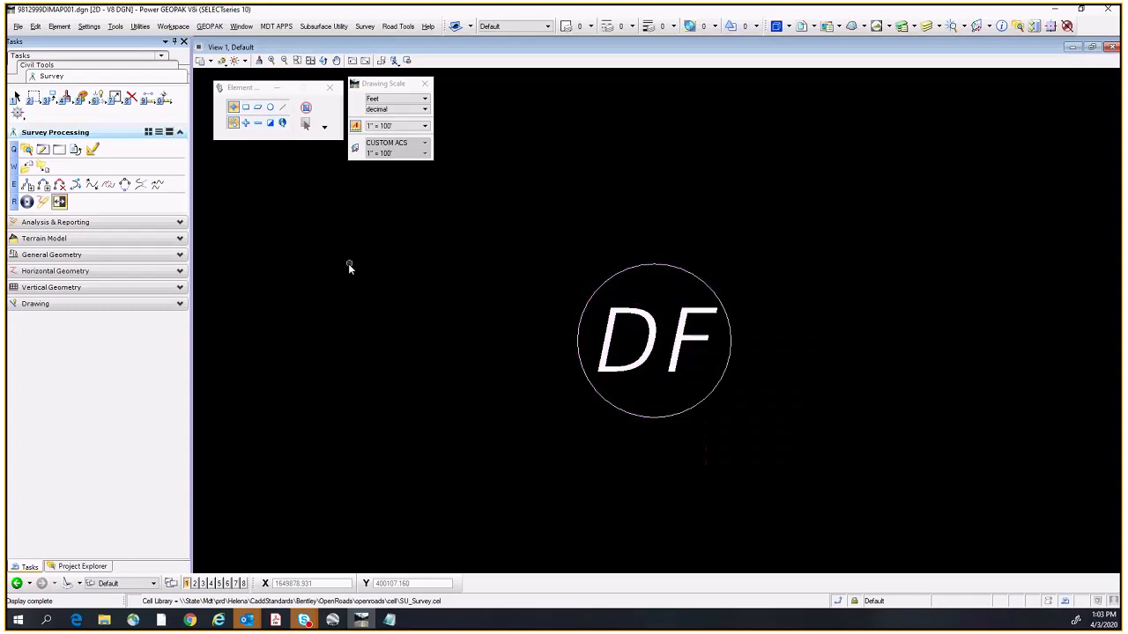
Step: Open Survey Details and list all point features of field book 9812999
click(42, 152)
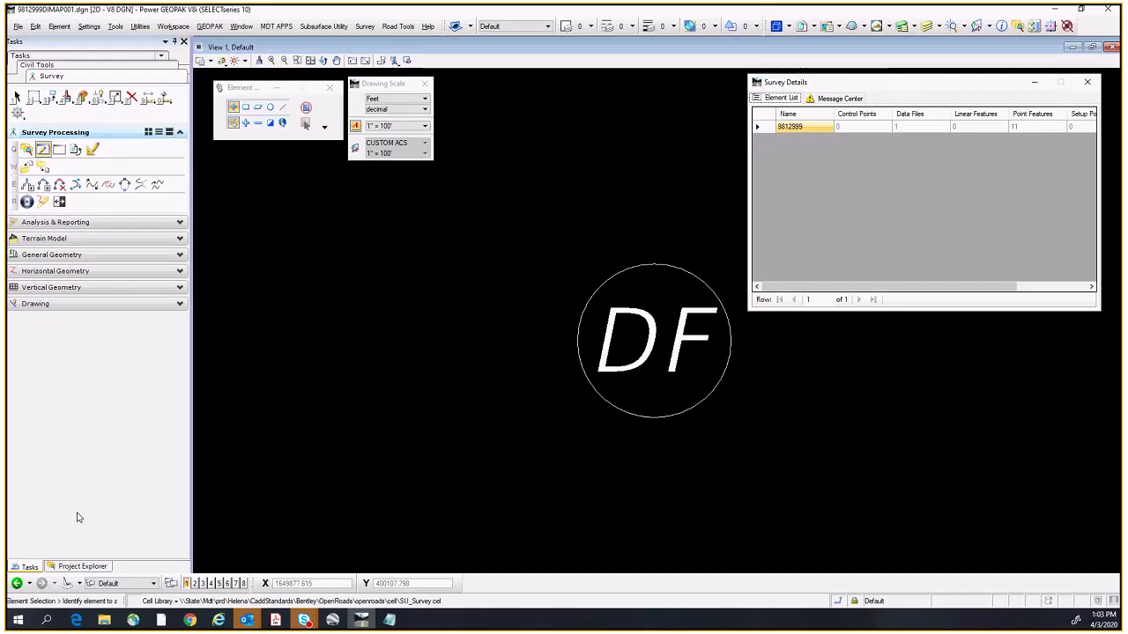
click(77, 567)
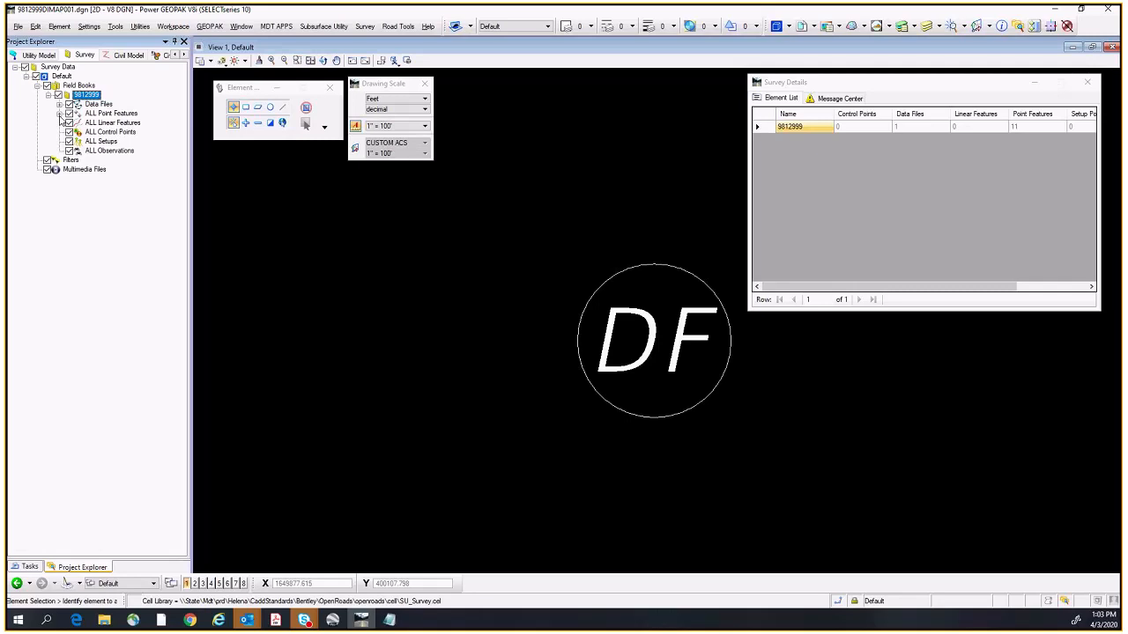
click(59, 114)
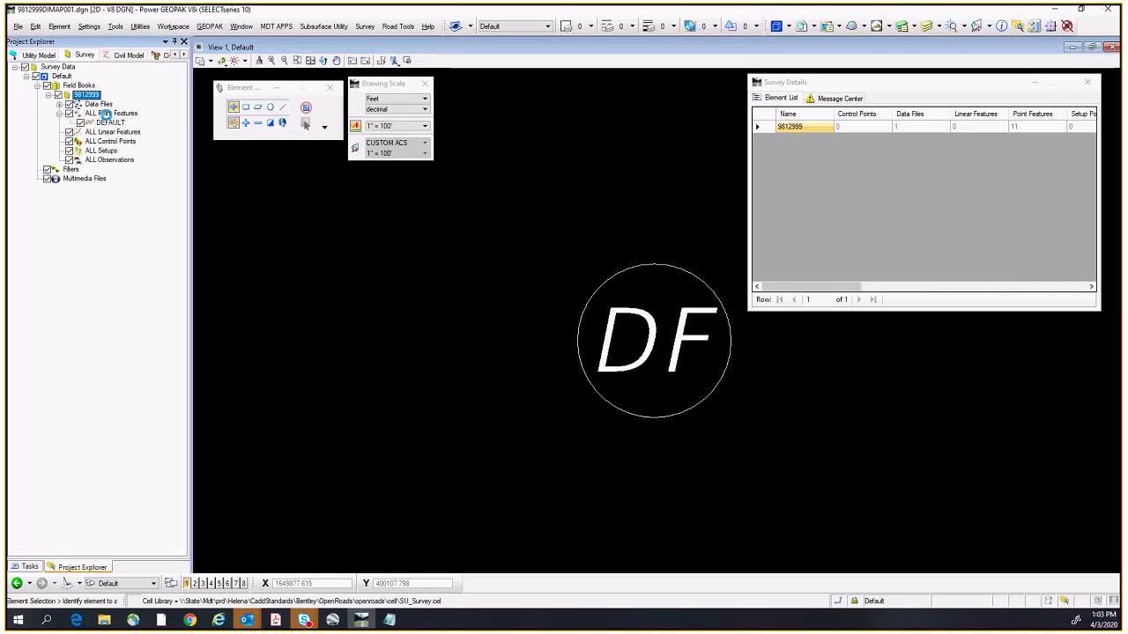
click(104, 113)
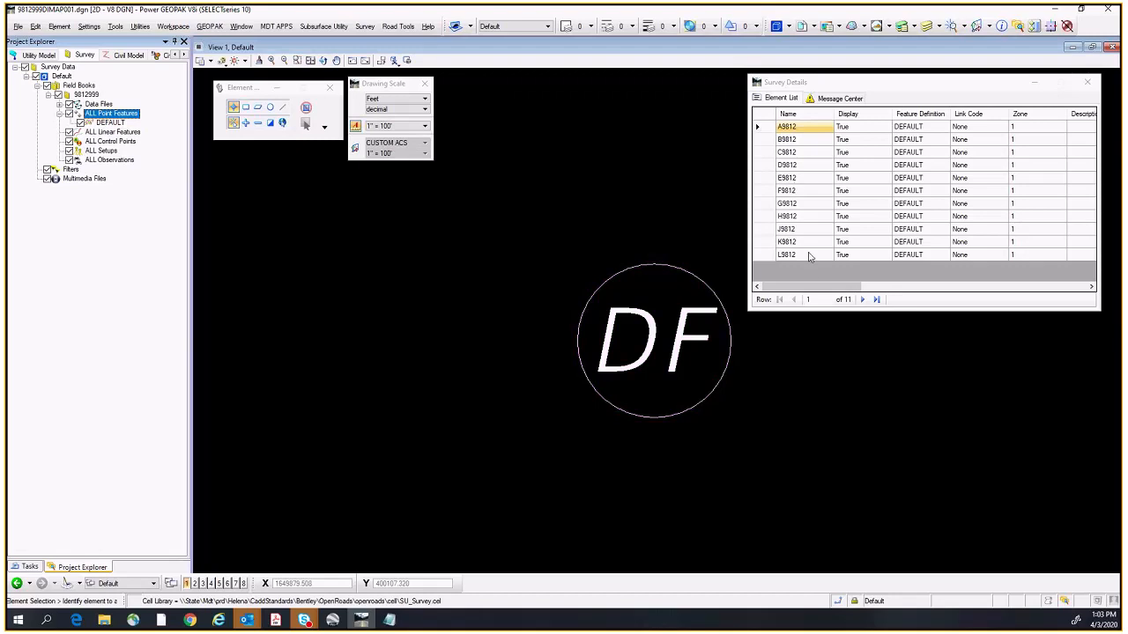
Step: Set the feature definition of all points in the DEFAULT group, A9812 through L9812, to TRAV and close Survey Details
click(110, 123)
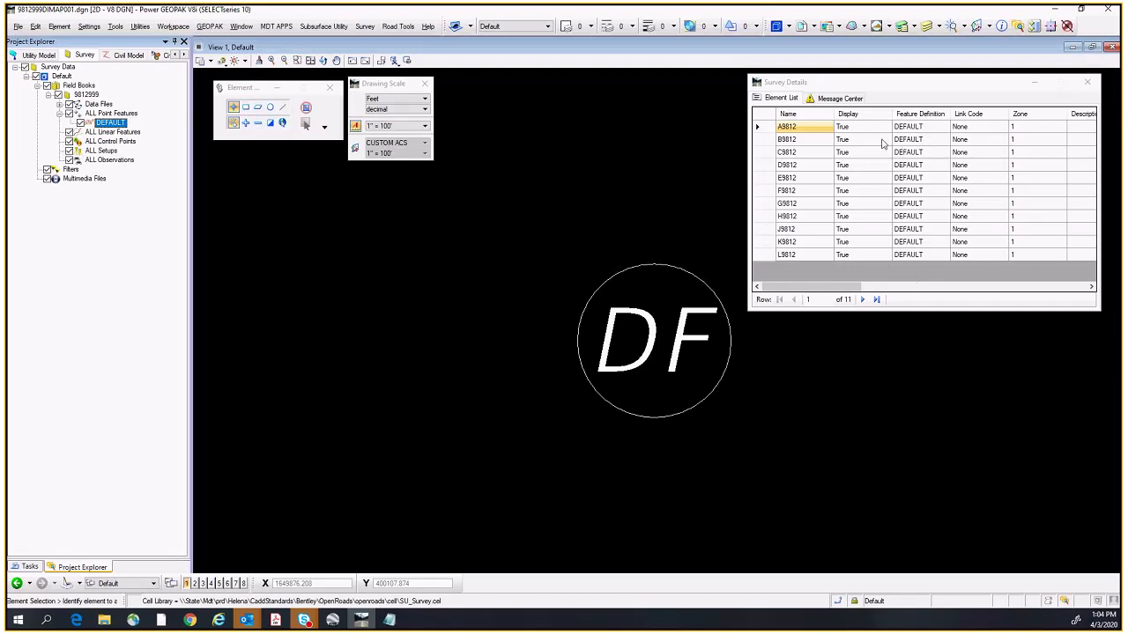
click(763, 130)
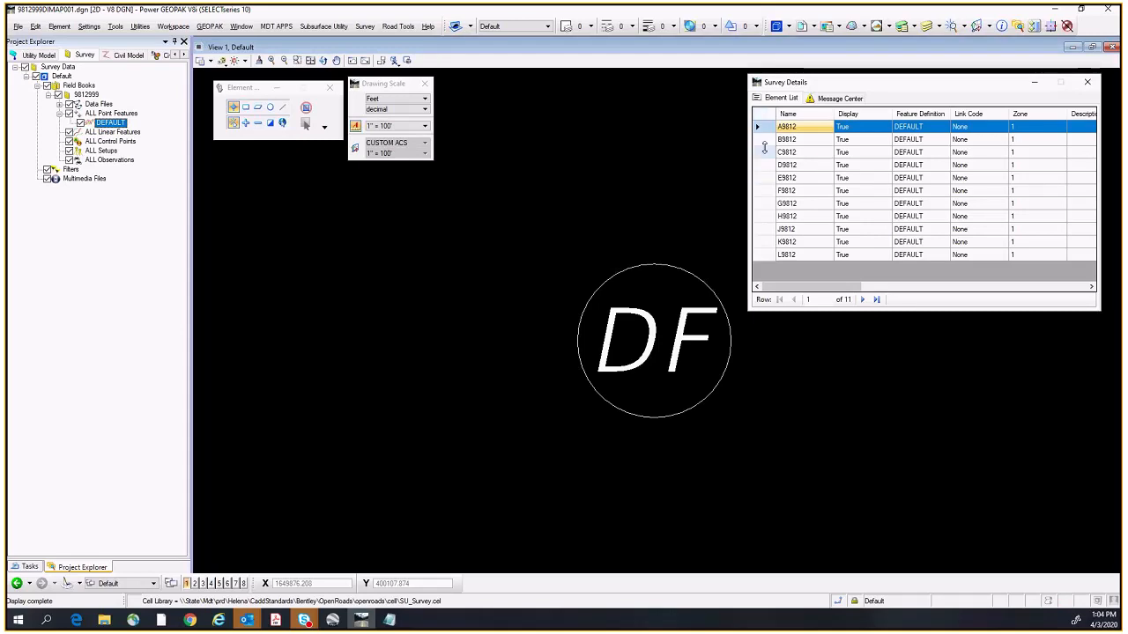
shift+click(766, 255)
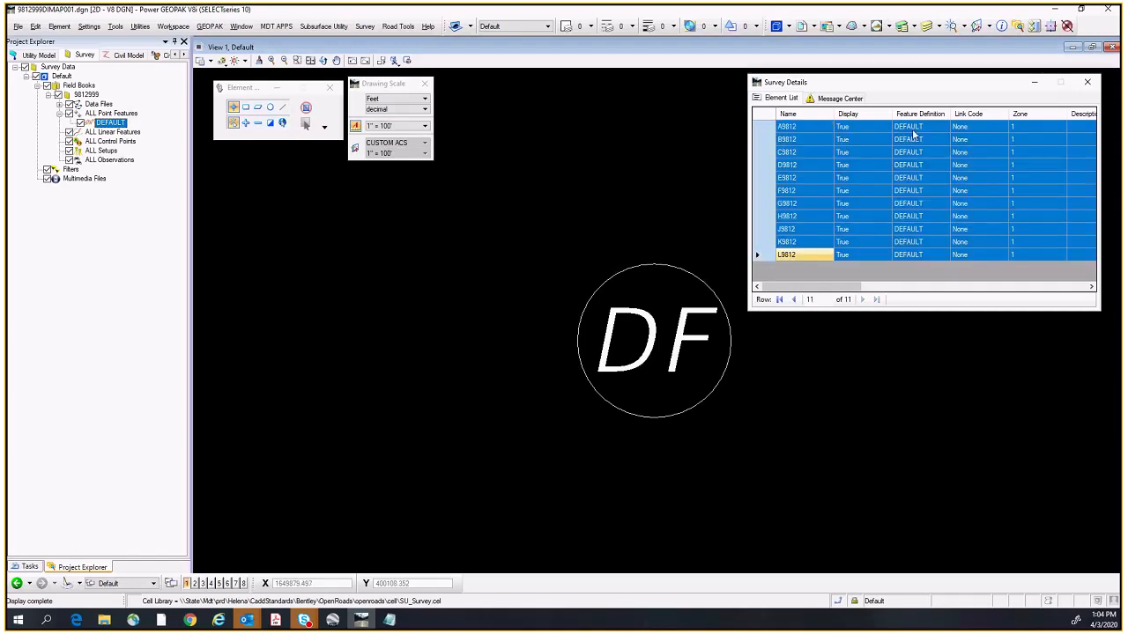
right_click(764, 131)
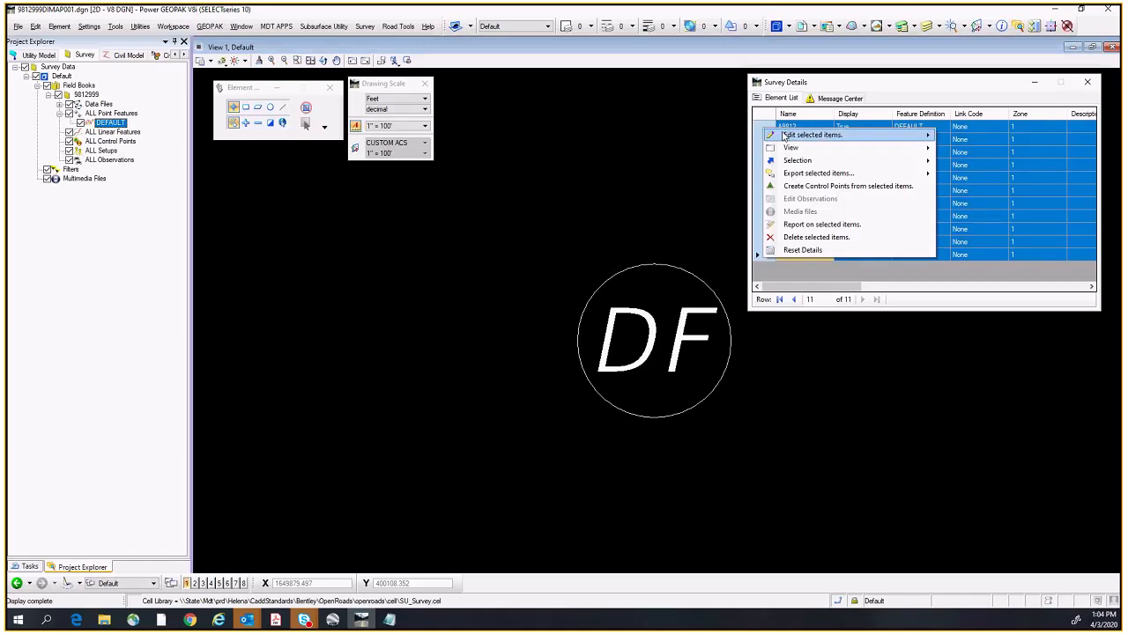
mouse_move(784, 137)
mouse_move(982, 164)
click(841, 168)
text(tra)
key(BackSpace)
key(BackSpace)
text(TRAV)
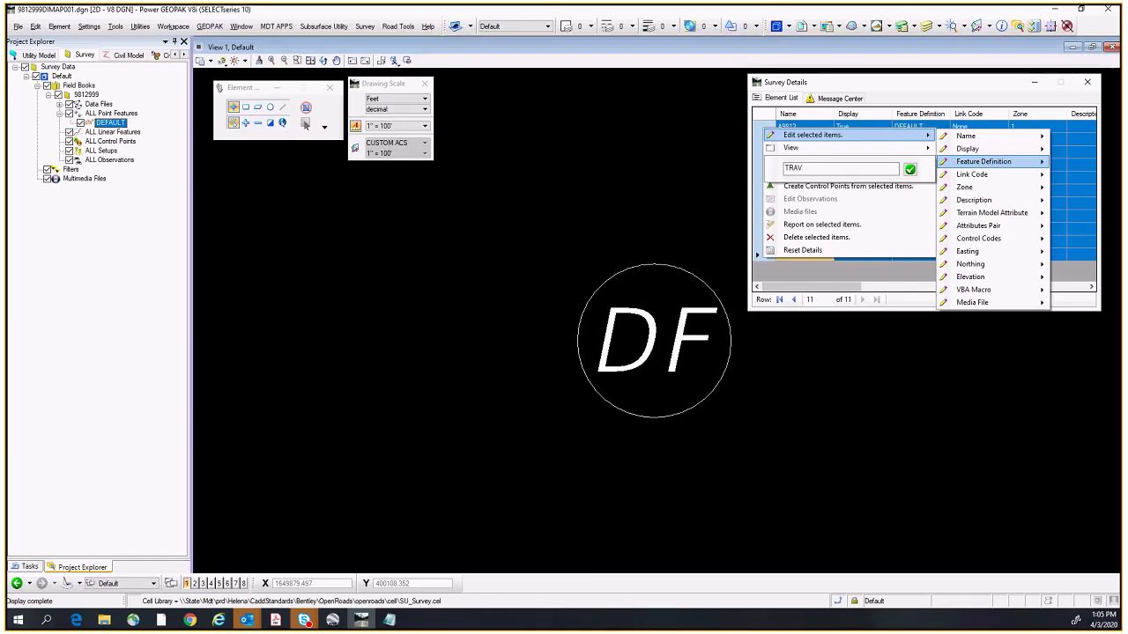
click(910, 169)
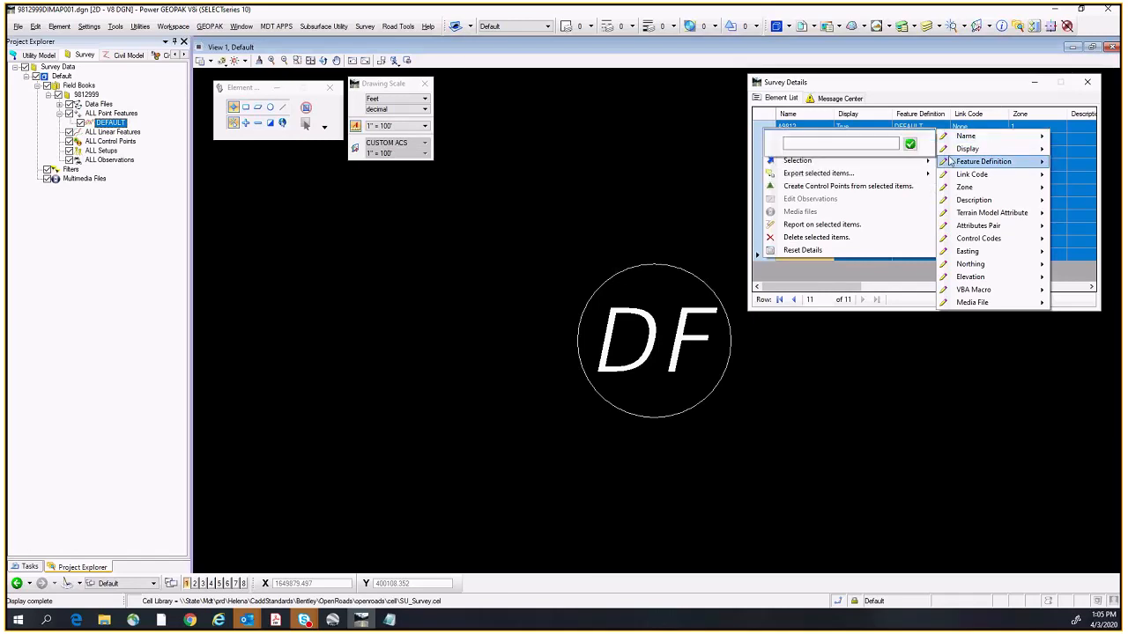
mouse_move(978, 161)
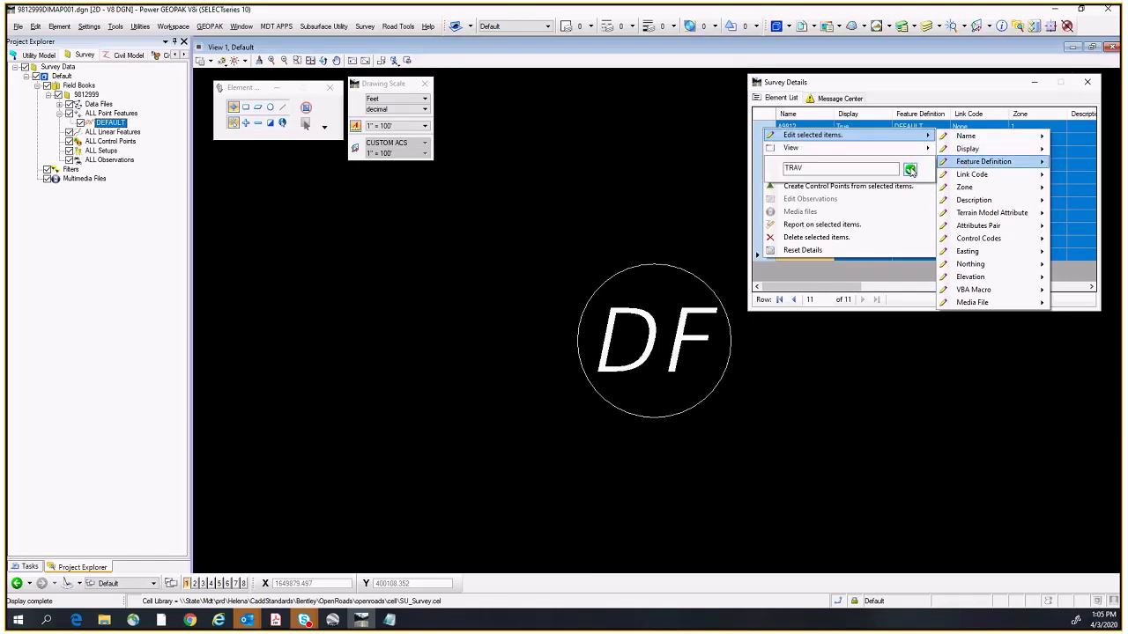
click(910, 169)
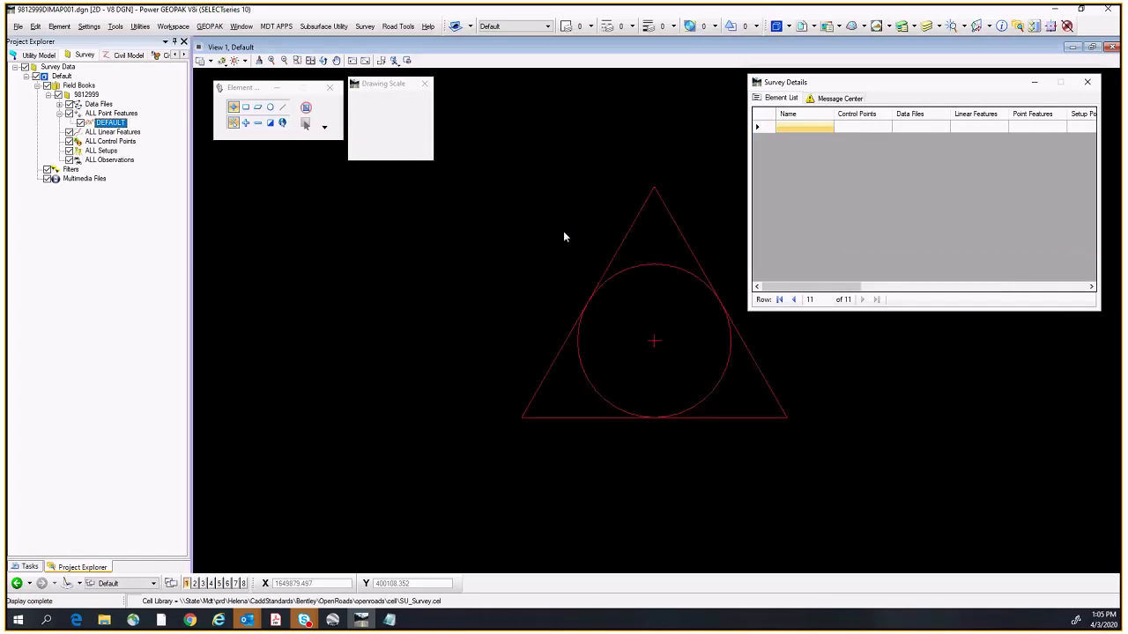
mouse_move(653, 346)
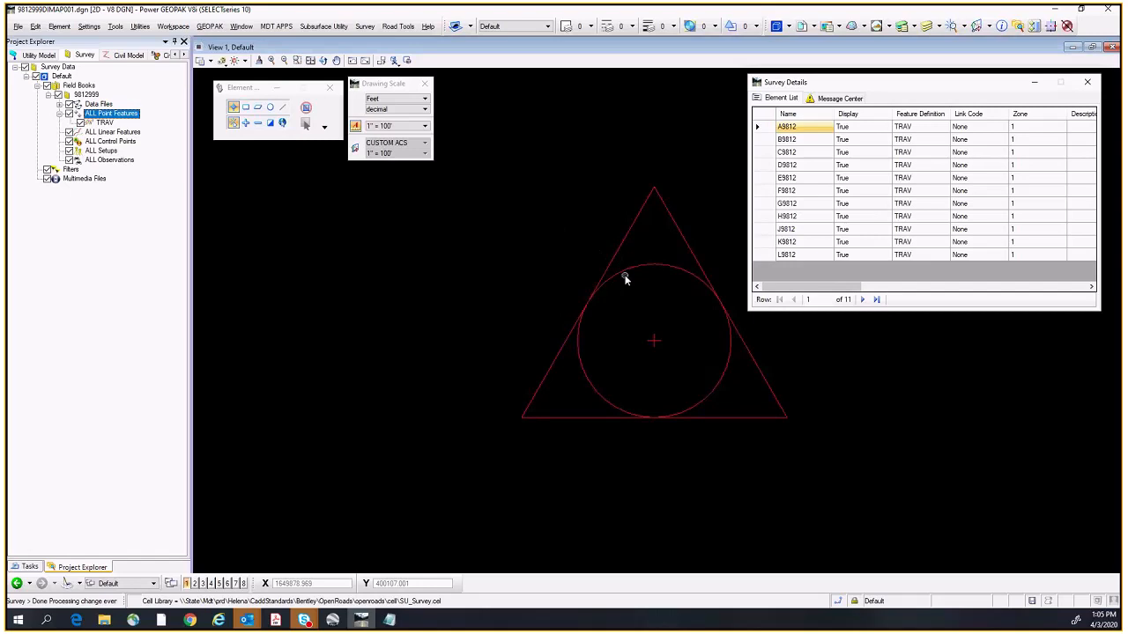
mouse_move(604, 278)
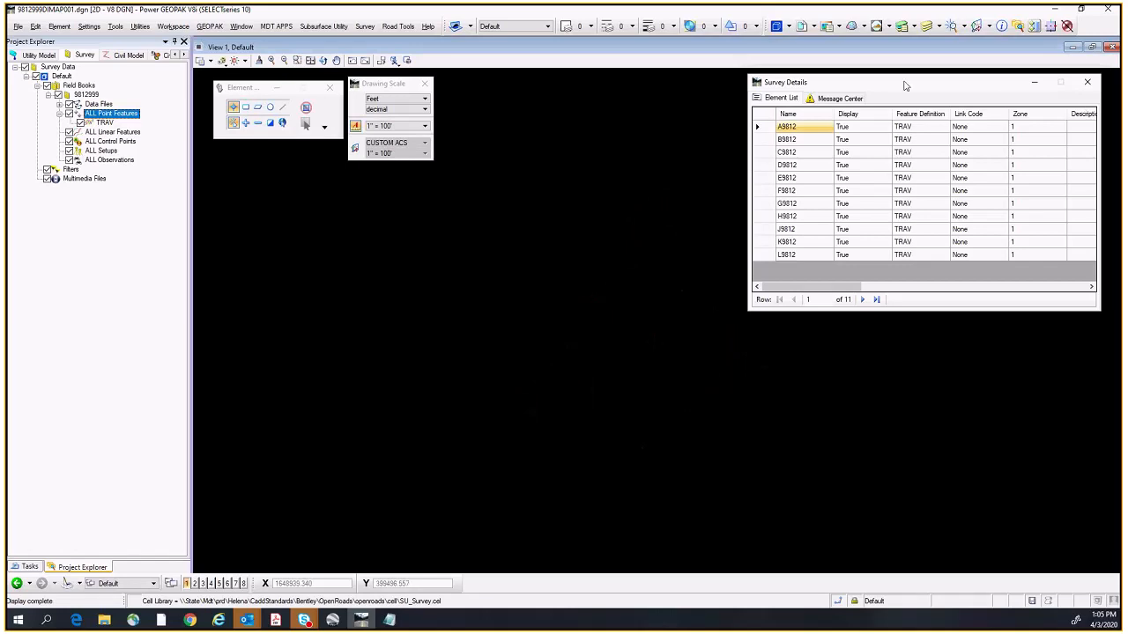
click(1087, 84)
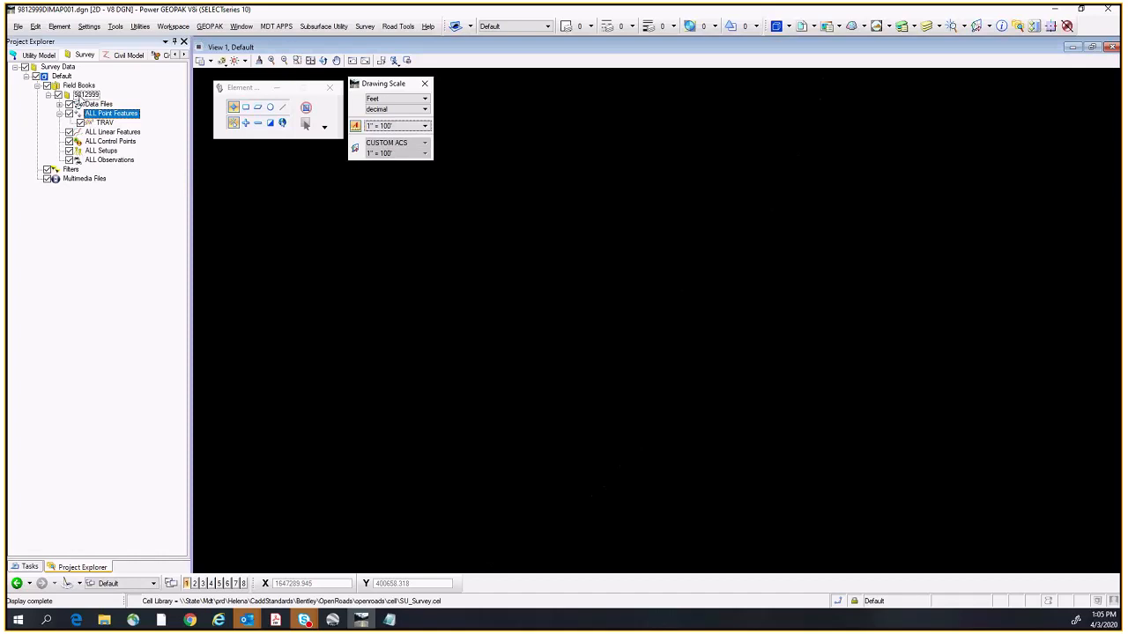
Step: Load 9812PIK1.RAW from the project's gpk\download folder into field book 9812999 as a Tripod Data Systems Raw file
click(86, 94)
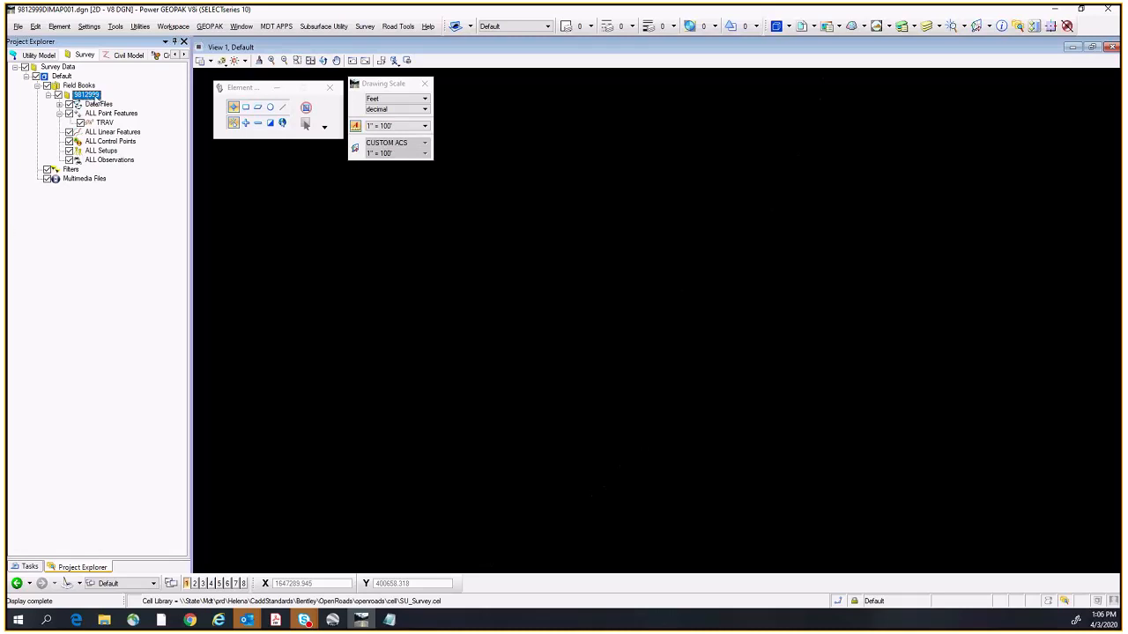
right_click(94, 97)
mouse_move(167, 103)
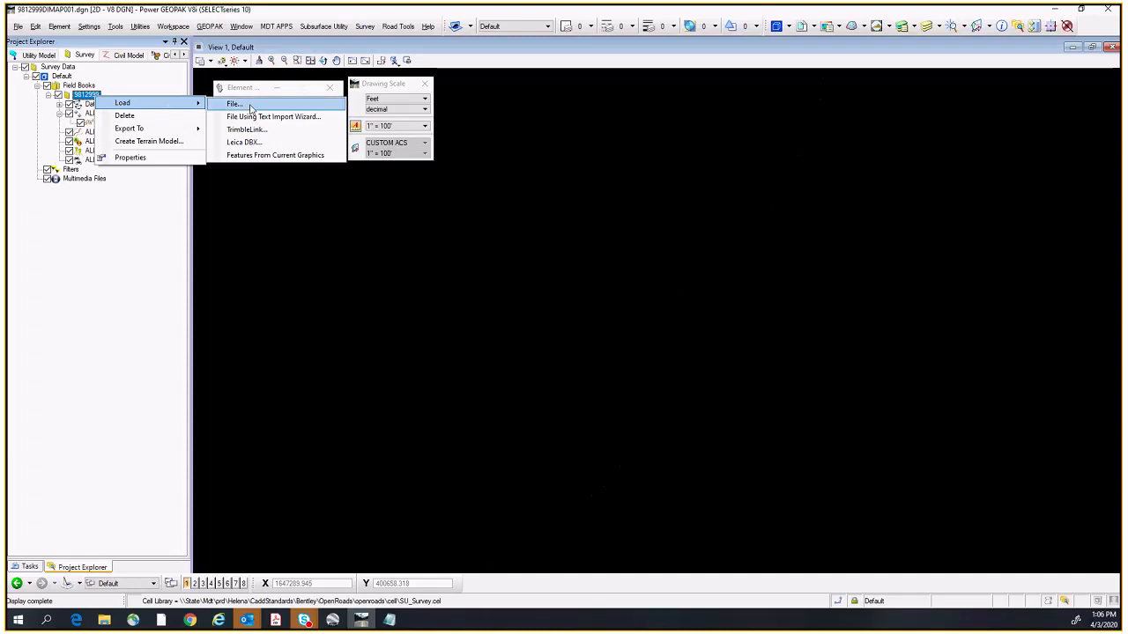
click(234, 104)
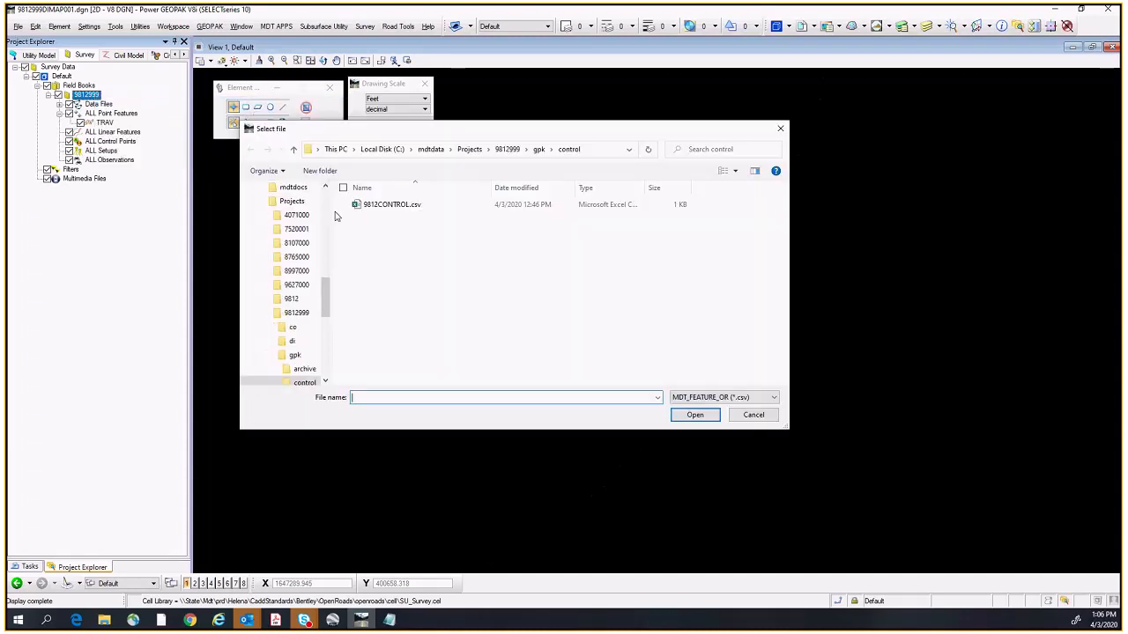
click(539, 150)
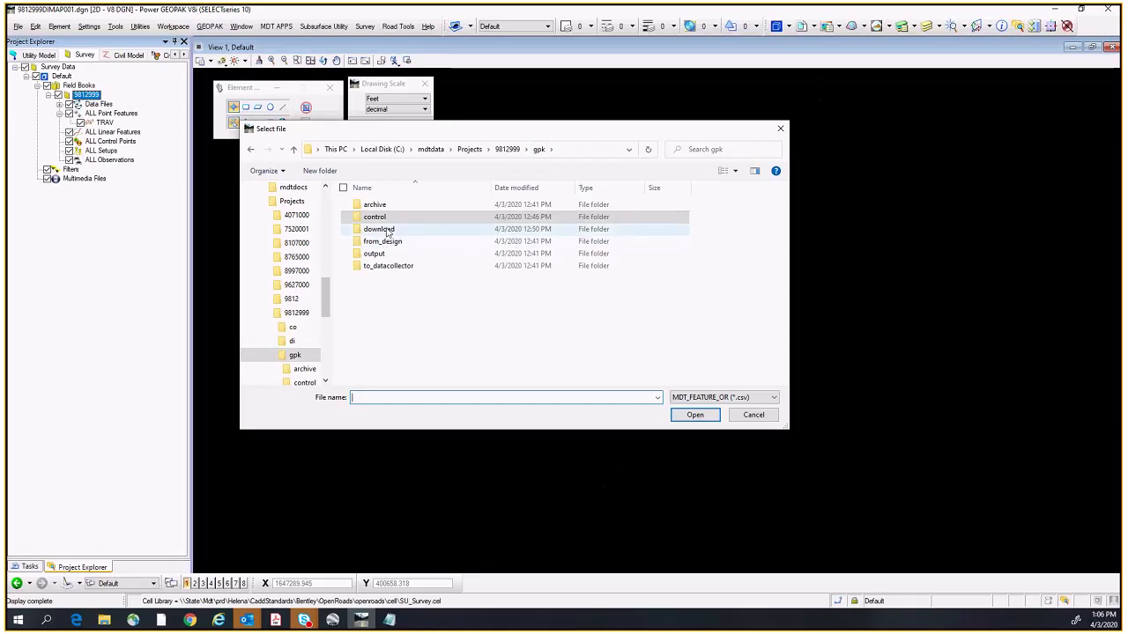
double_click(379, 229)
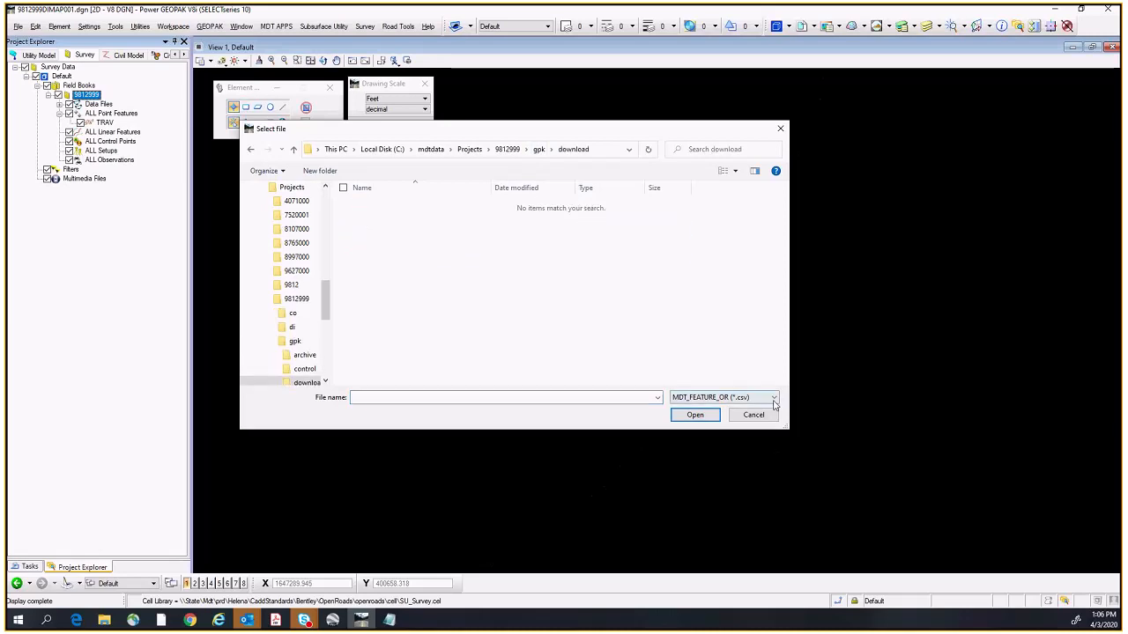
click(709, 398)
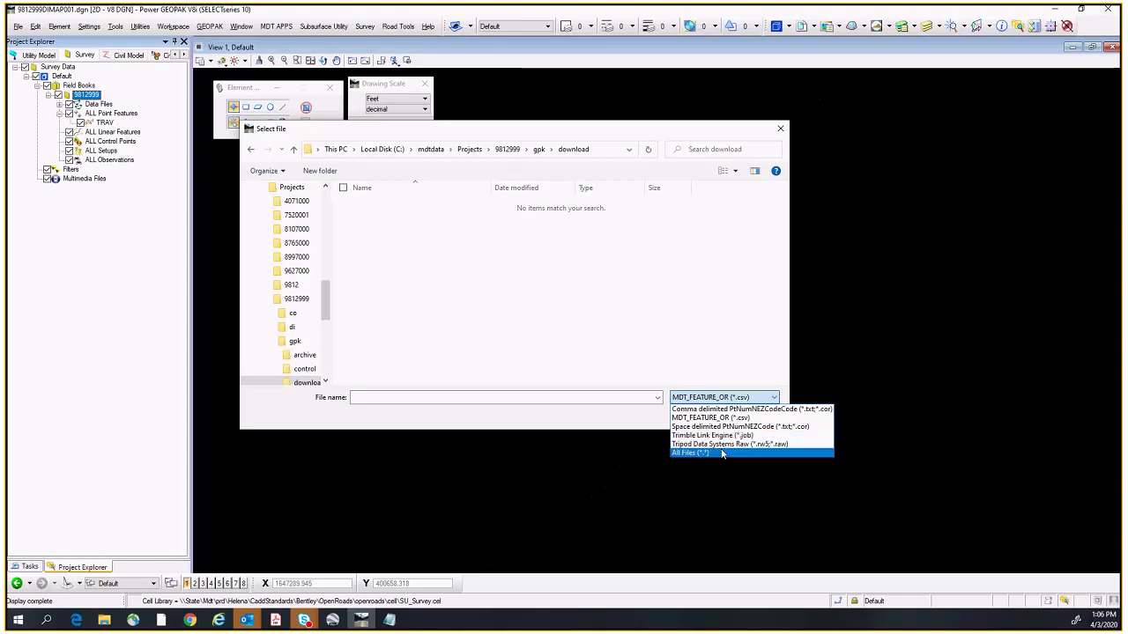
click(715, 444)
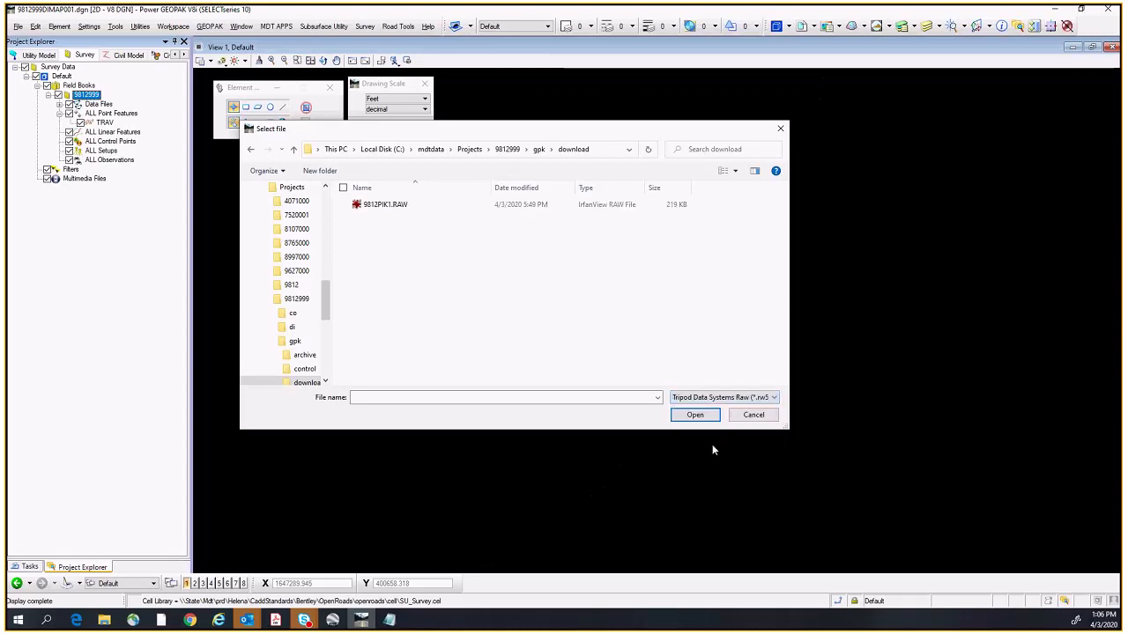
double_click(383, 206)
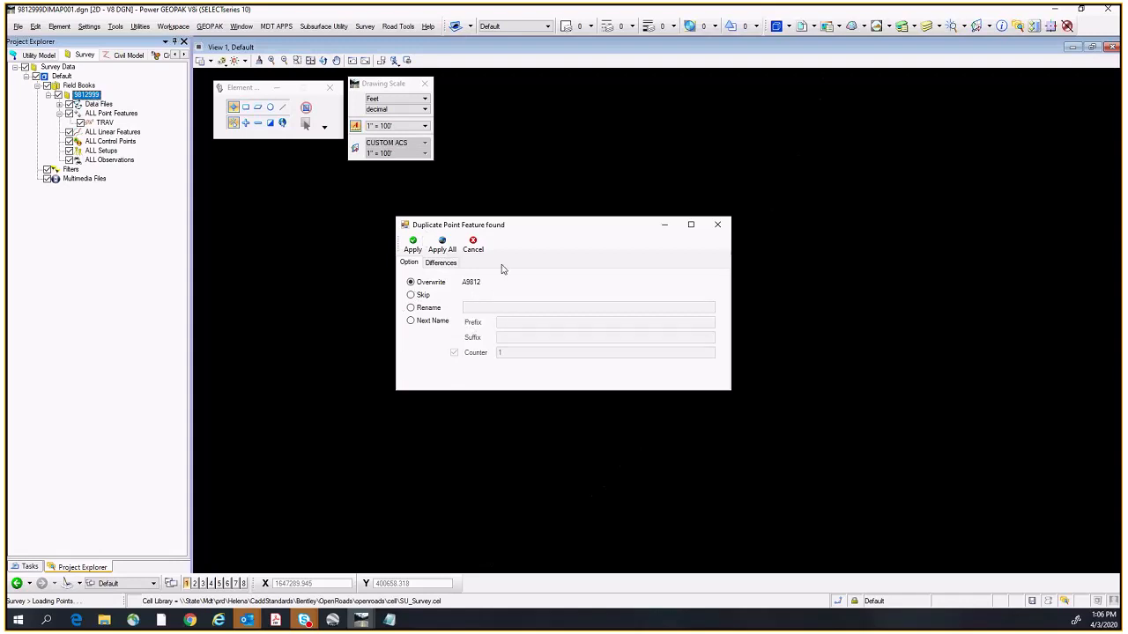
Step: Resolve the duplicate point features by skipping them, applying that choice to all duplicates
drag(540, 228, 855, 125)
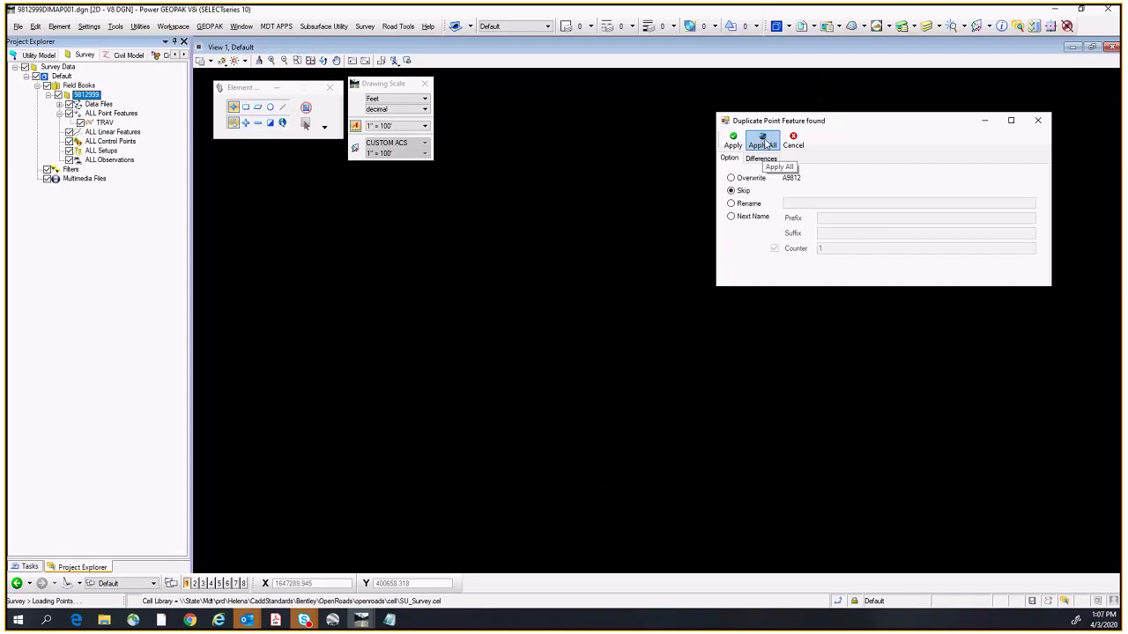
click(763, 143)
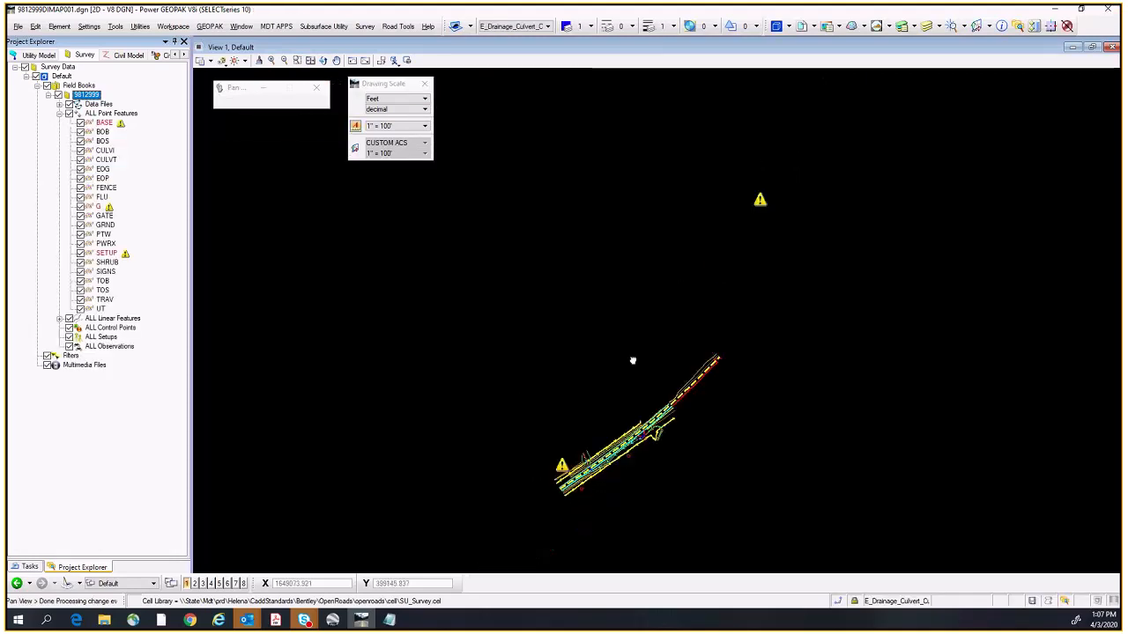
scroll(649, 426, up, 2)
middle_drag(679, 482, 730, 412)
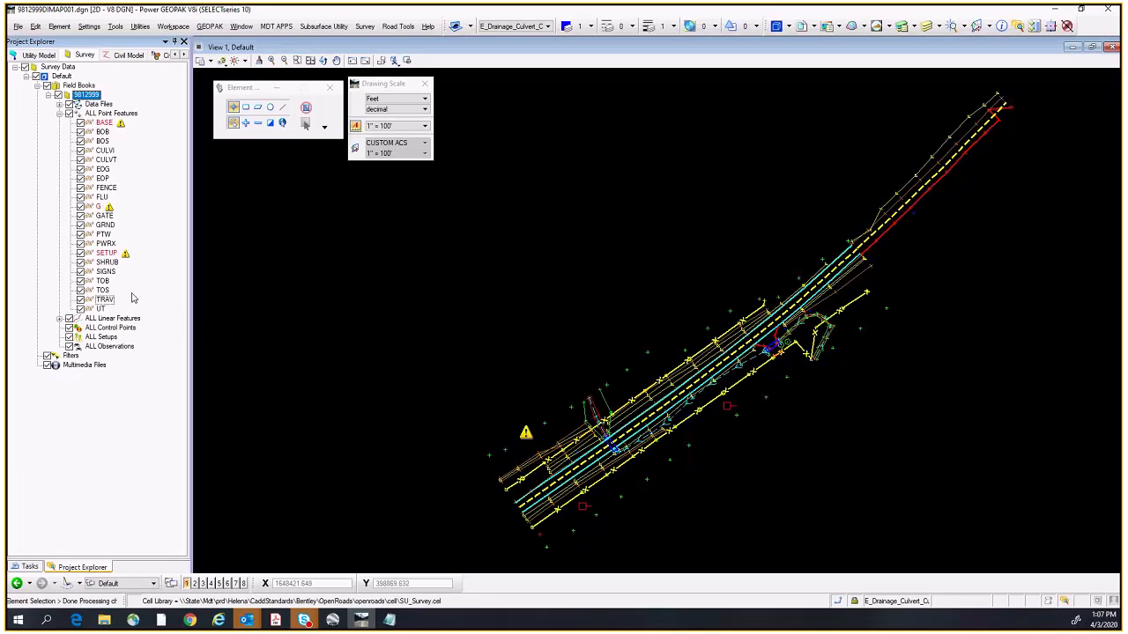
Step: Open Survey Details and delete point B9812_GNSS from the SETUP point features
click(106, 254)
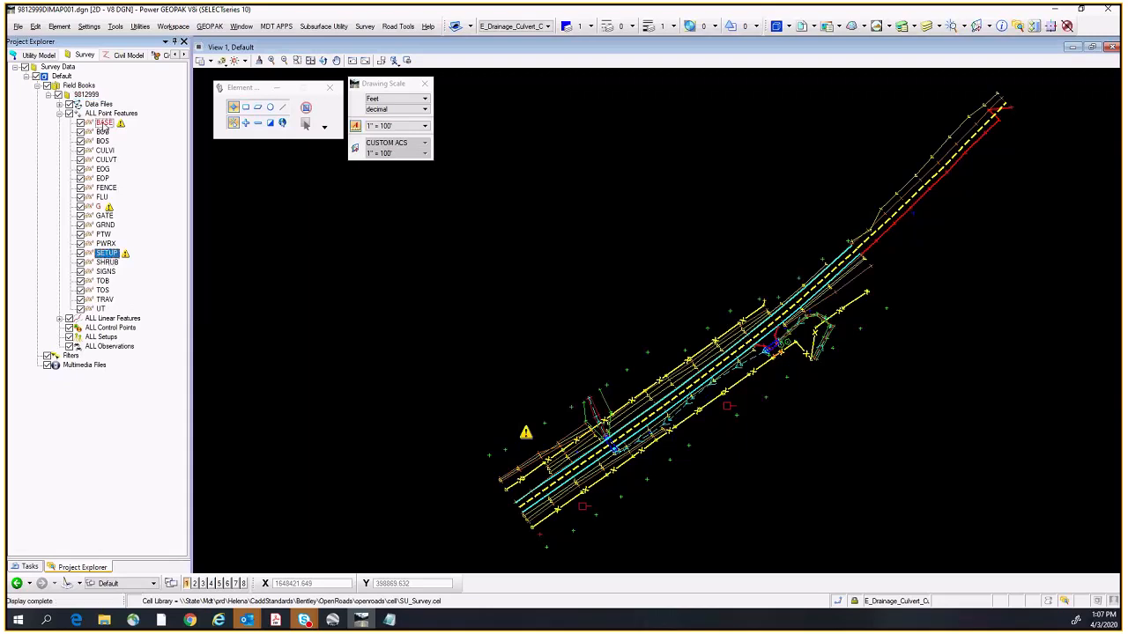
click(103, 124)
click(107, 253)
click(29, 566)
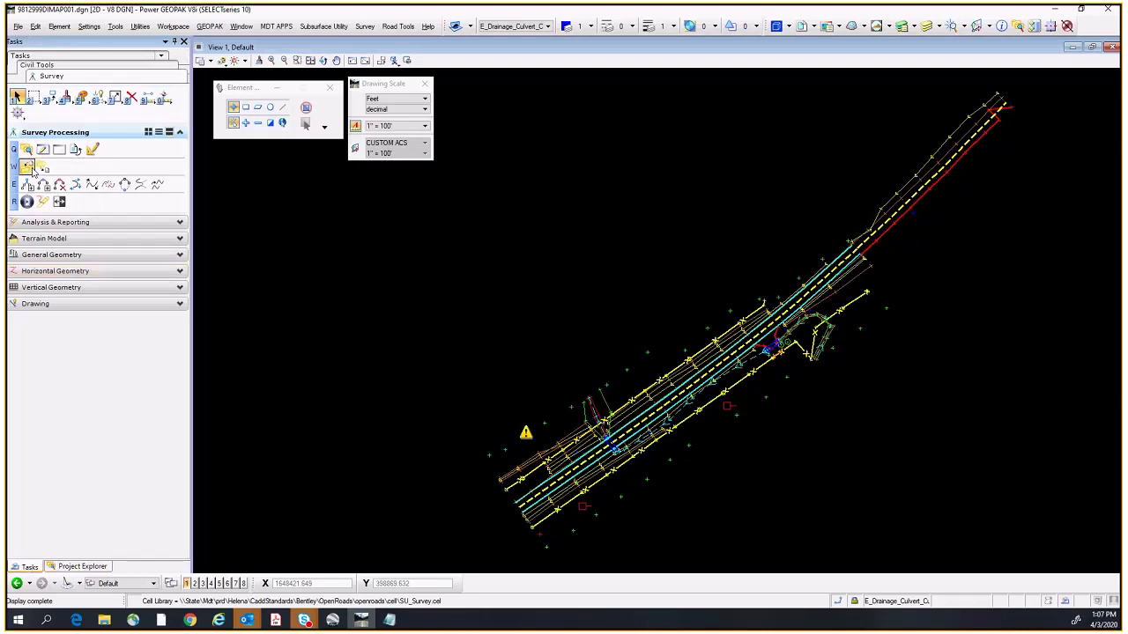
click(41, 152)
drag(882, 80, 841, 96)
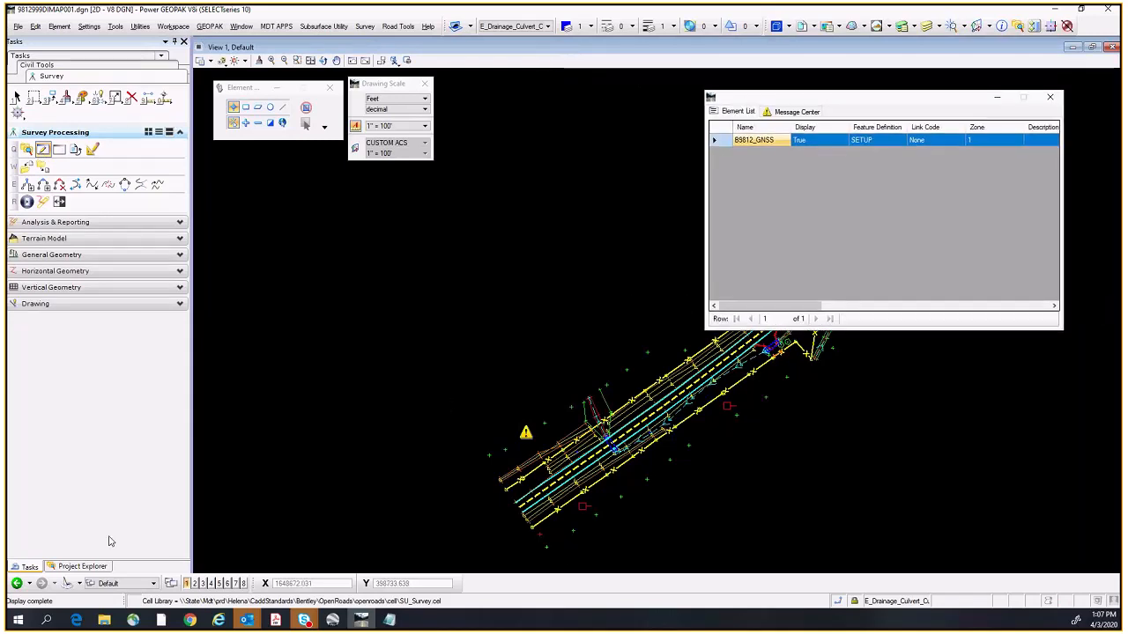
click(82, 566)
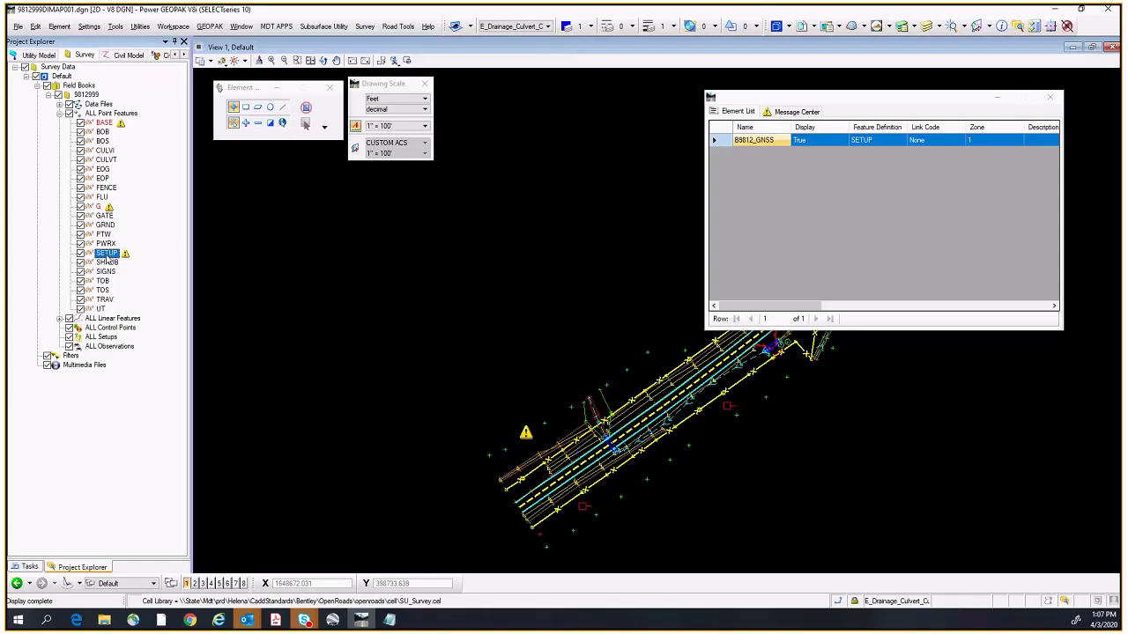
right_click(725, 145)
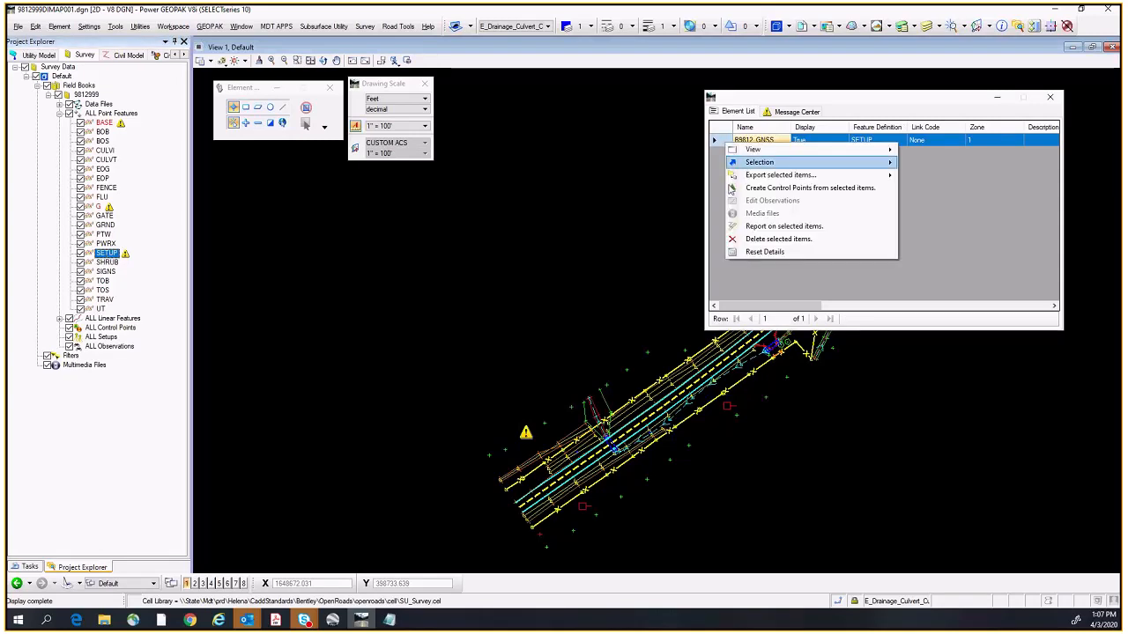
click(756, 239)
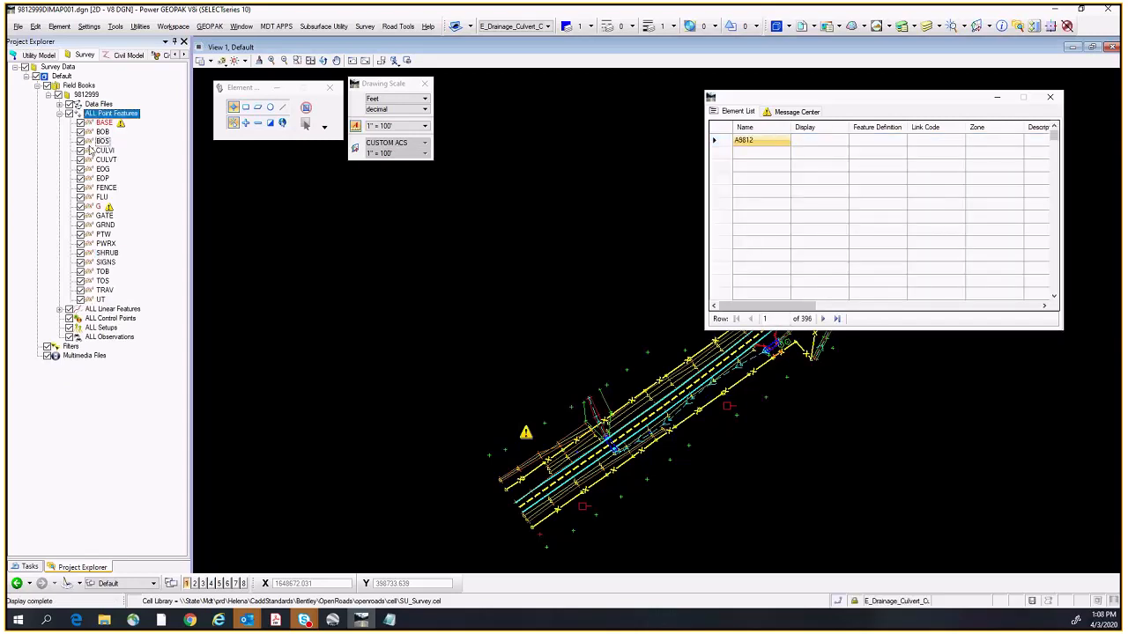
Step: Delete point B9812_GNSS_1 from the BASE point features
click(103, 122)
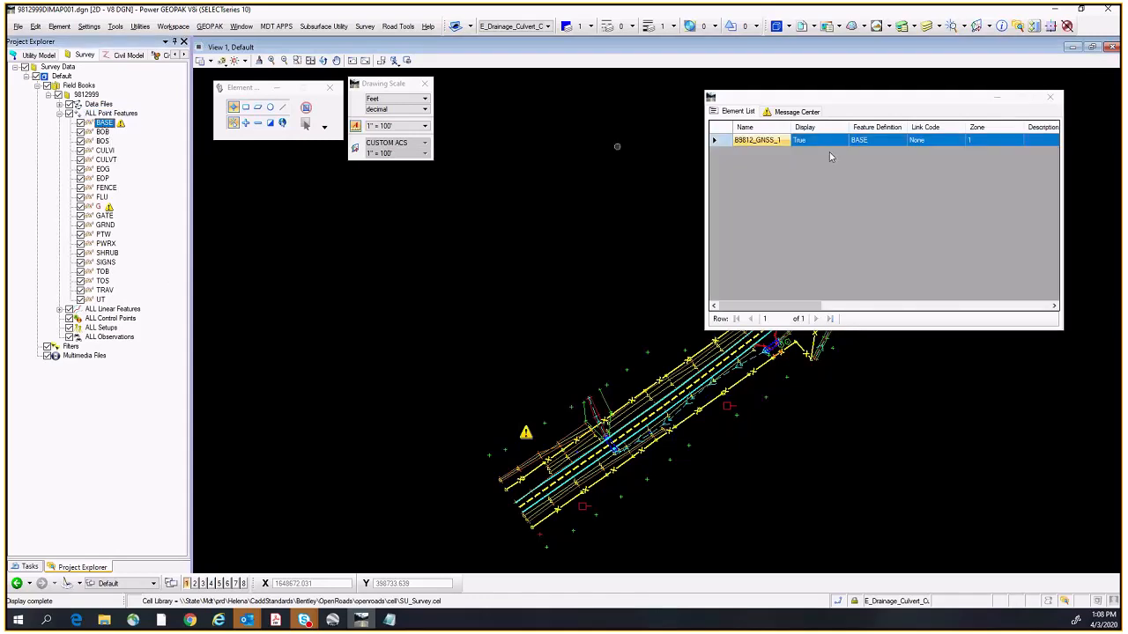
right_click(714, 141)
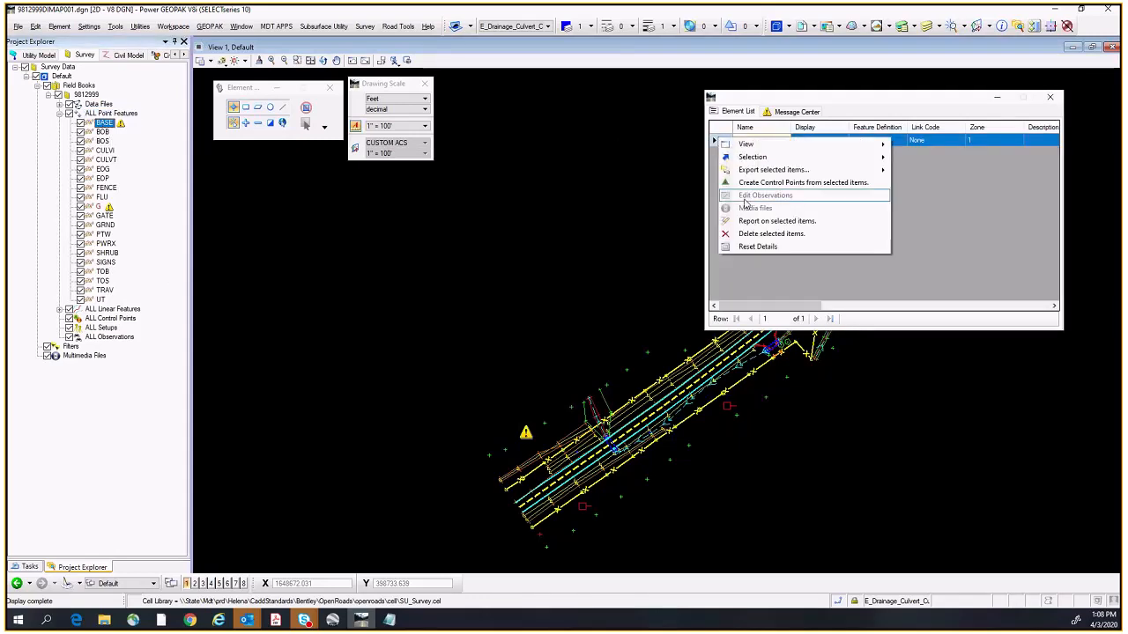
click(761, 246)
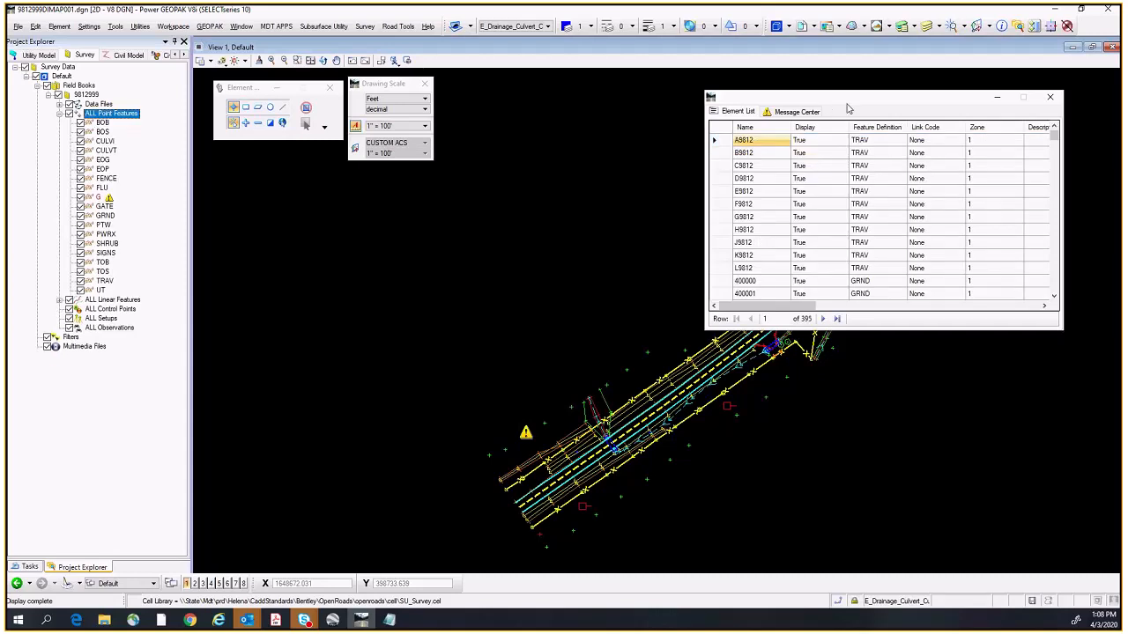
Step: Move the survey details list clear of the plotted survey and examine the loaded roadway linework
drag(816, 110, 515, 111)
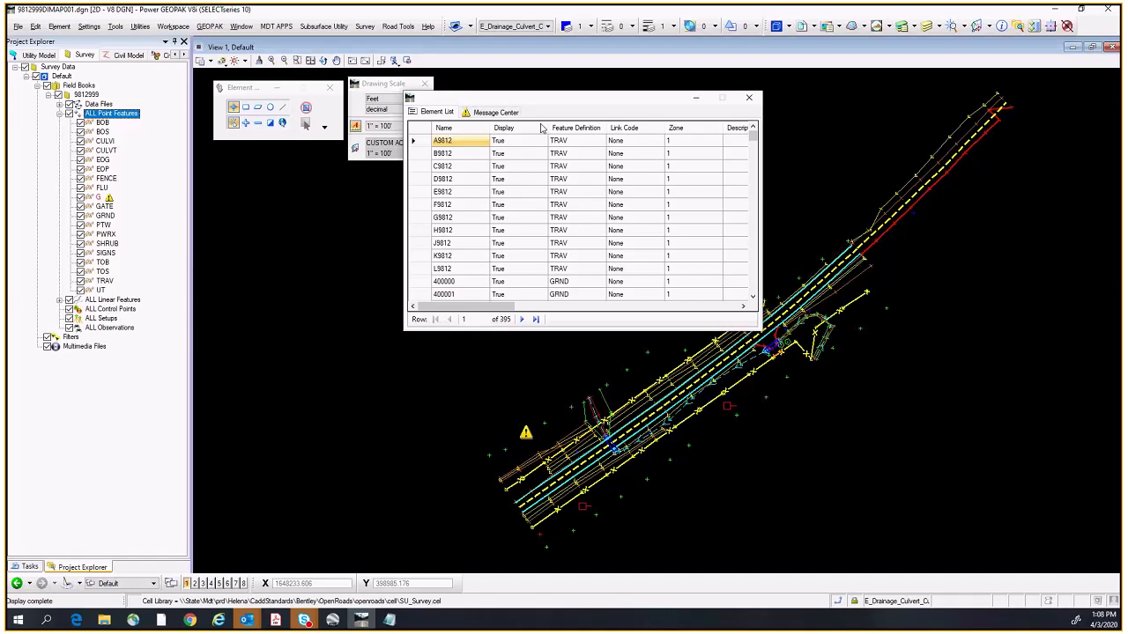
drag(542, 104, 841, 94)
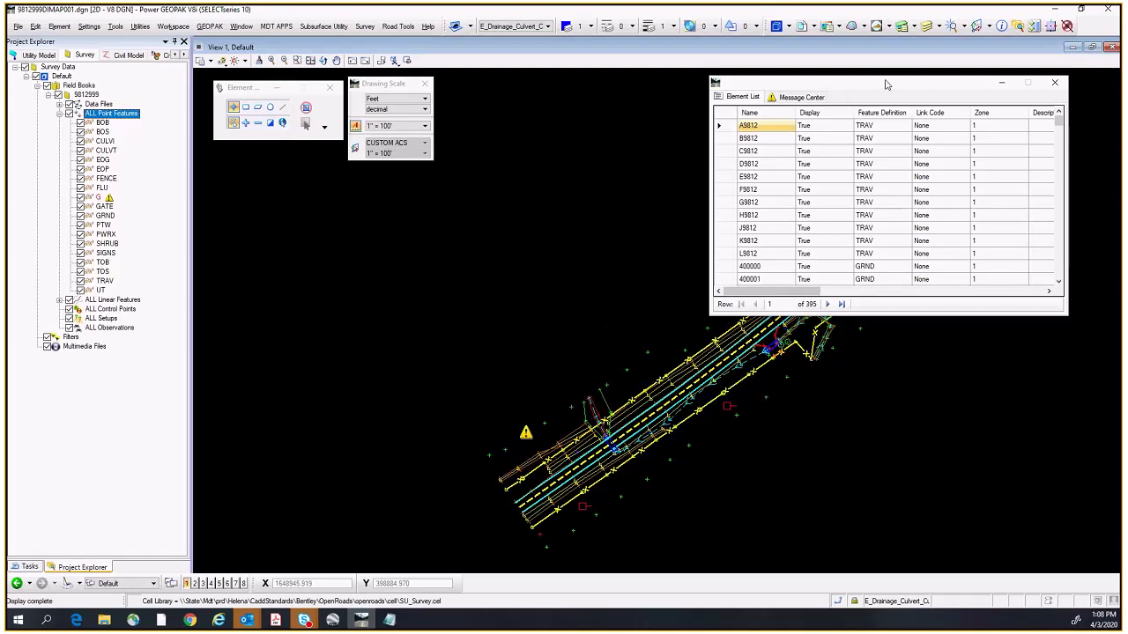
drag(874, 88, 373, 106)
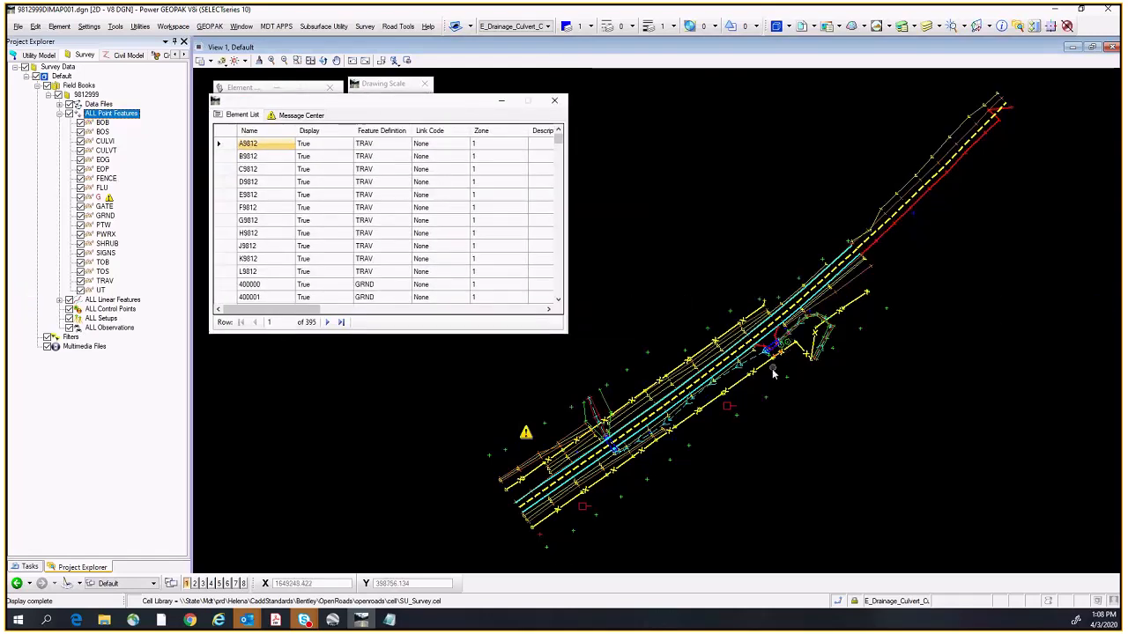
scroll(652, 414, up, 3)
scroll(670, 407, down, 2)
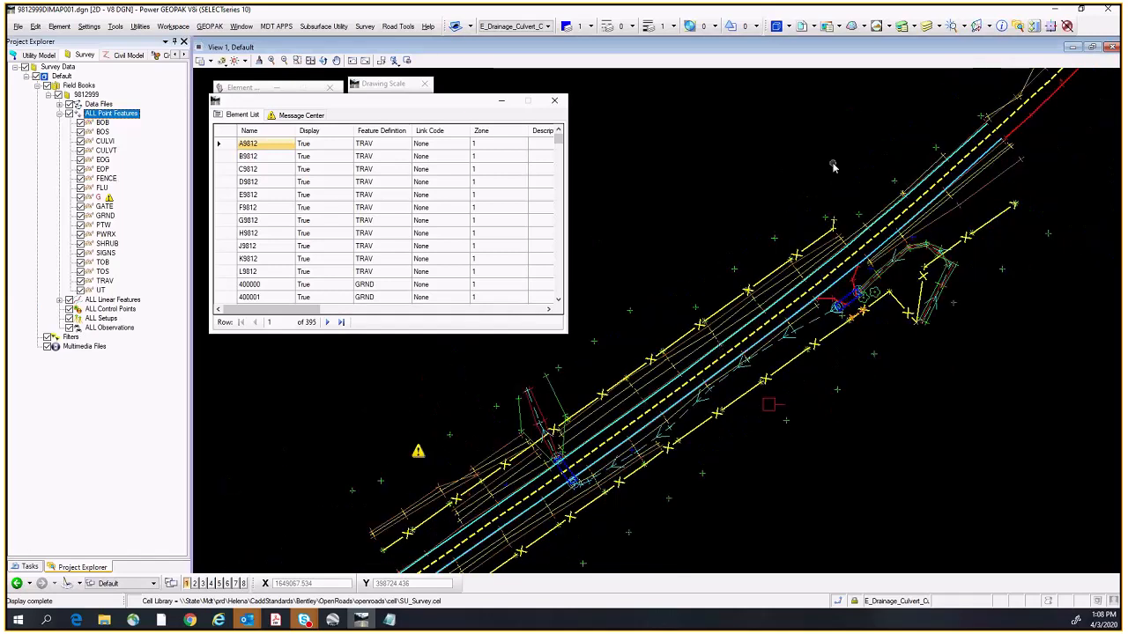
Step: Move the survey details list aside and export the drawing to Google Earth as 9812999DIMAP001.kmz in the project's gpk folder
scroll(755, 219, down, 2)
mouse_move(755, 220)
middle_down()
mouse_move(767, 233)
mouse_move(799, 216)
middle_up()
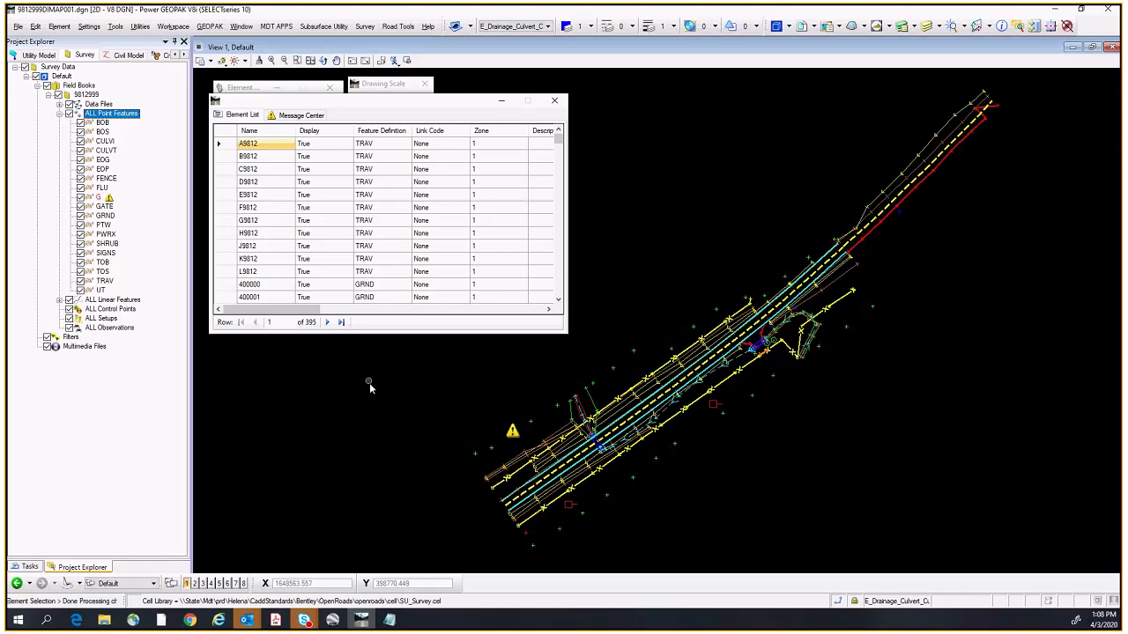
mouse_move(308, 107)
mouse_down()
mouse_move(554, 93)
mouse_move(537, 94)
mouse_up()
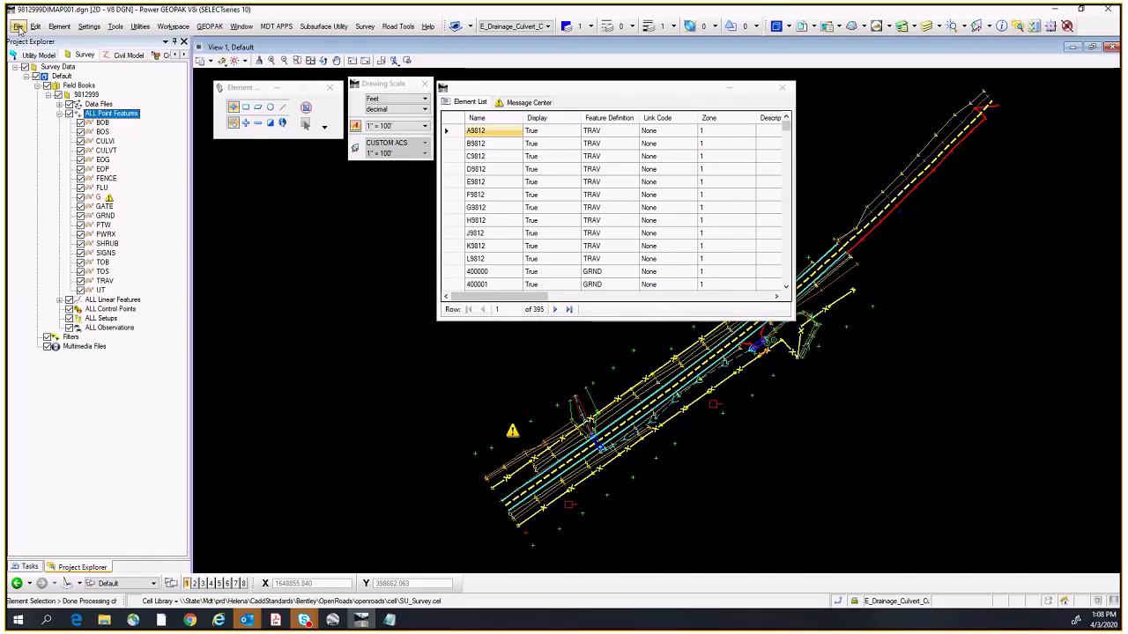
click(17, 27)
mouse_move(70, 213)
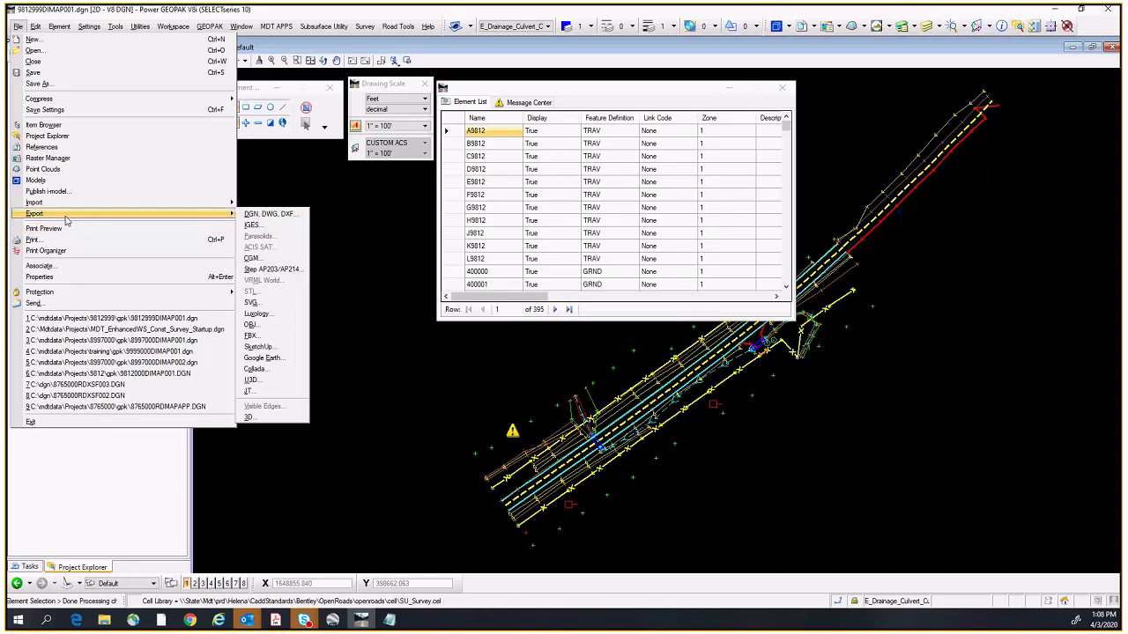
click(267, 359)
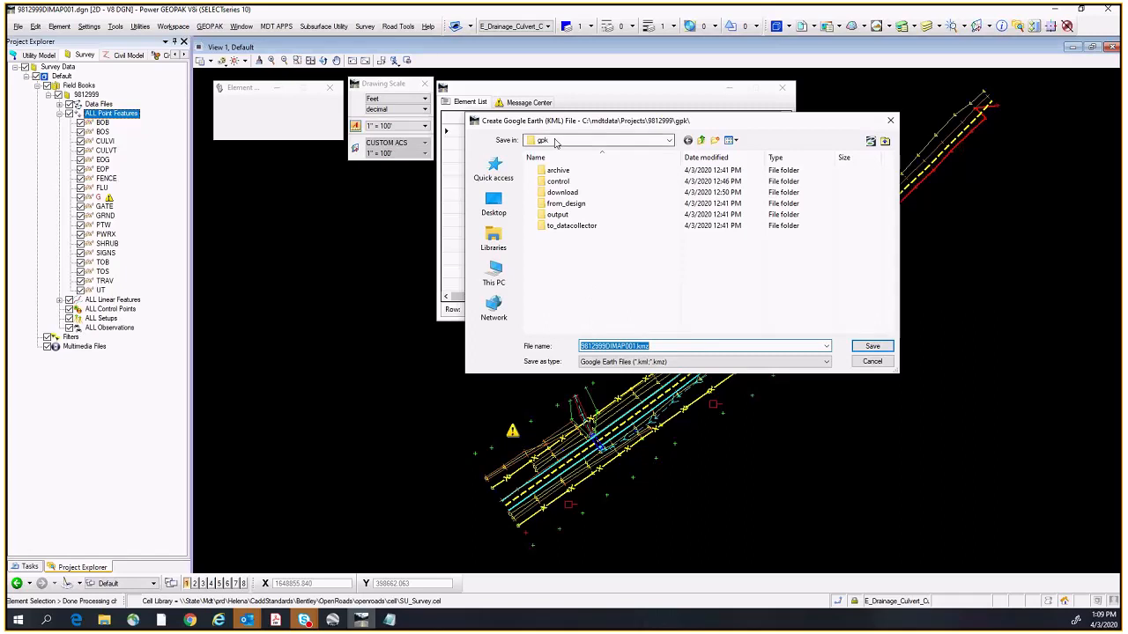
click(872, 347)
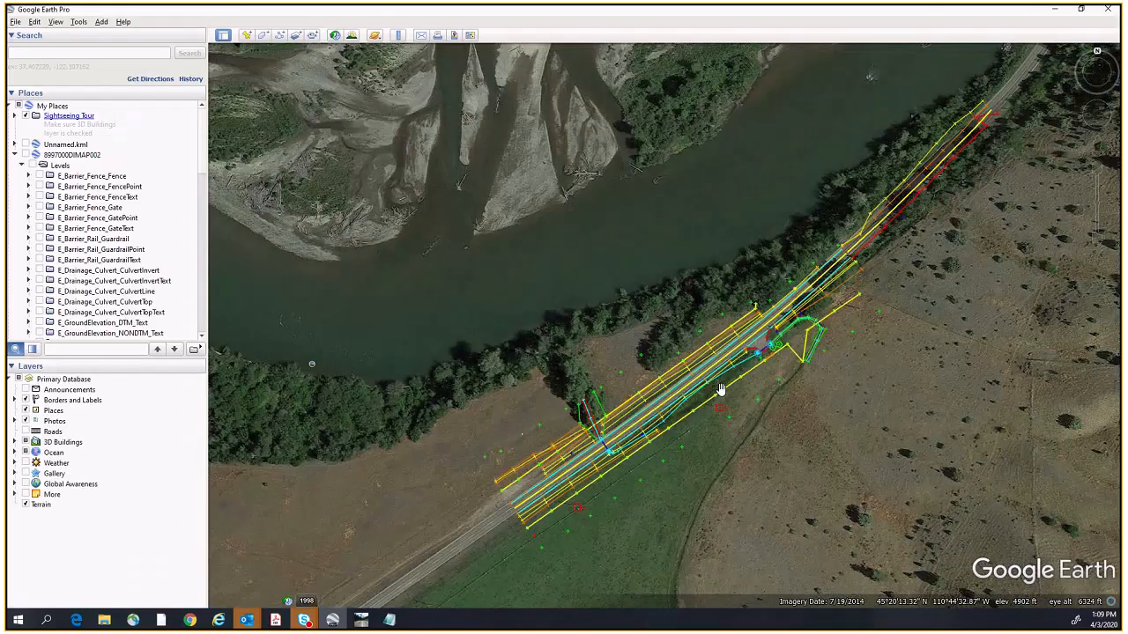
Step: Compare the exported survey linework with the aerial imagery in Google Earth along the road, culverts, ditch and fence lines
scroll(721, 389, up, 3)
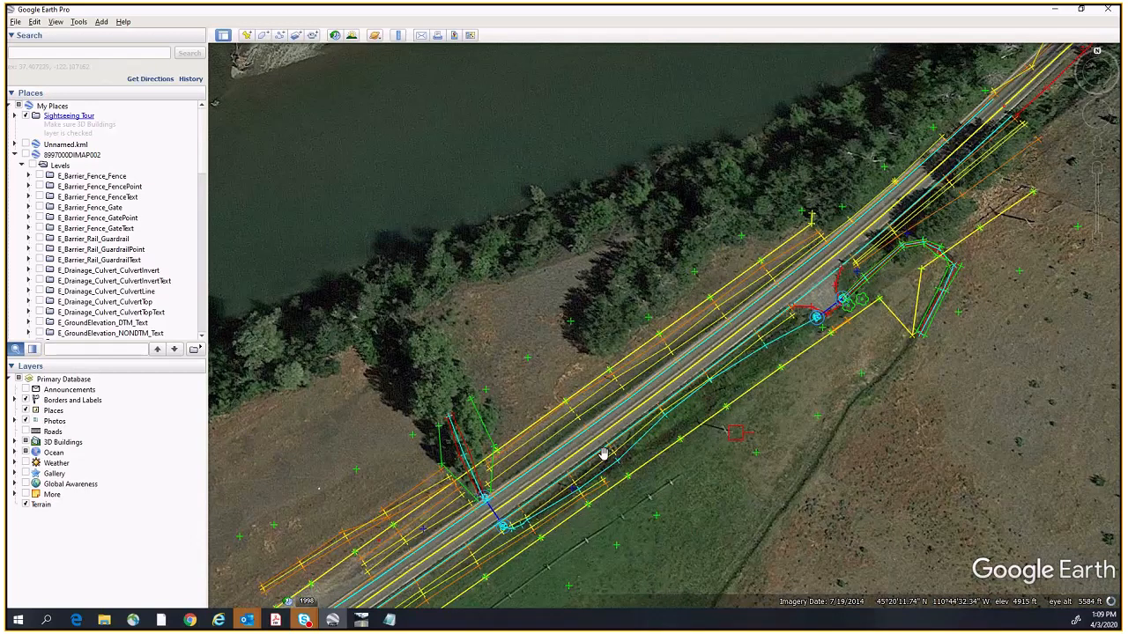
drag(603, 454, 863, 328)
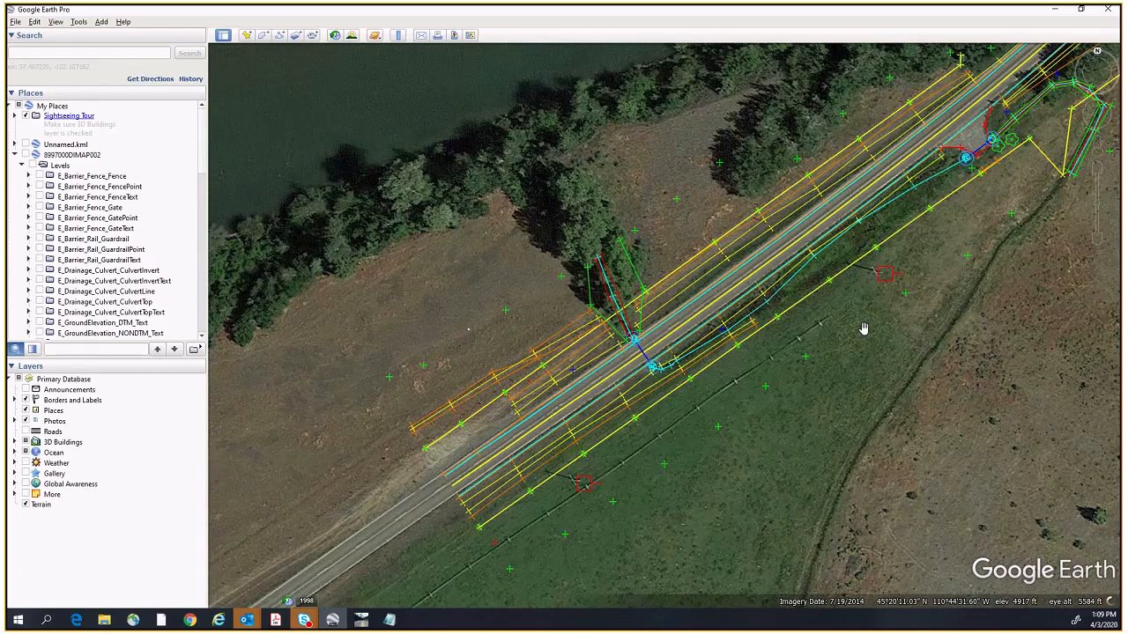
drag(1013, 146, 771, 287)
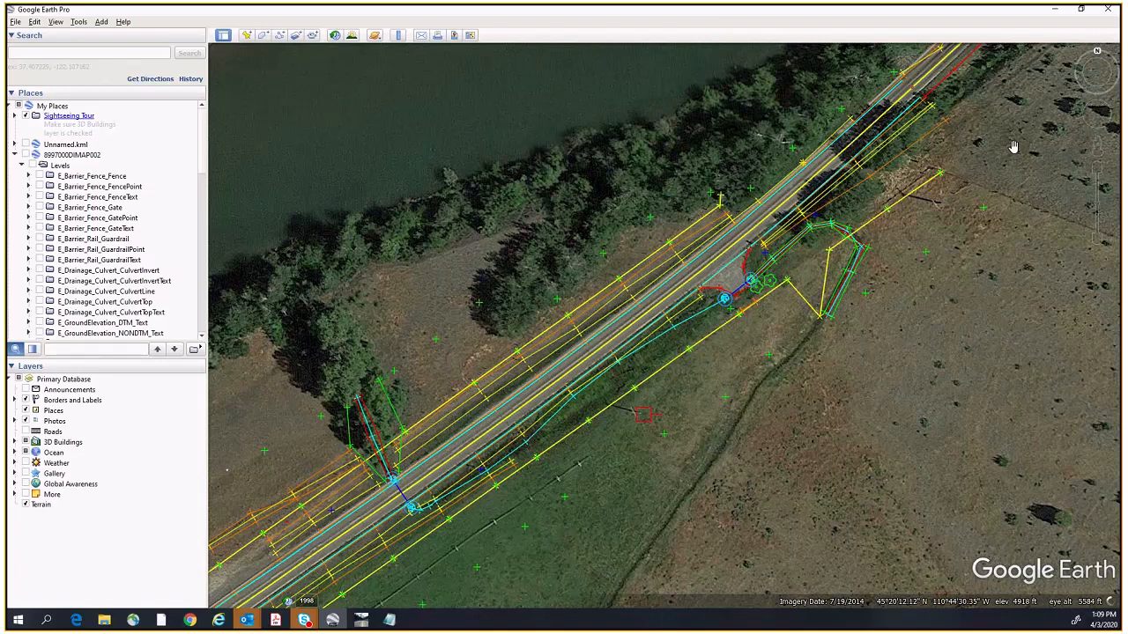
drag(1013, 147, 681, 520)
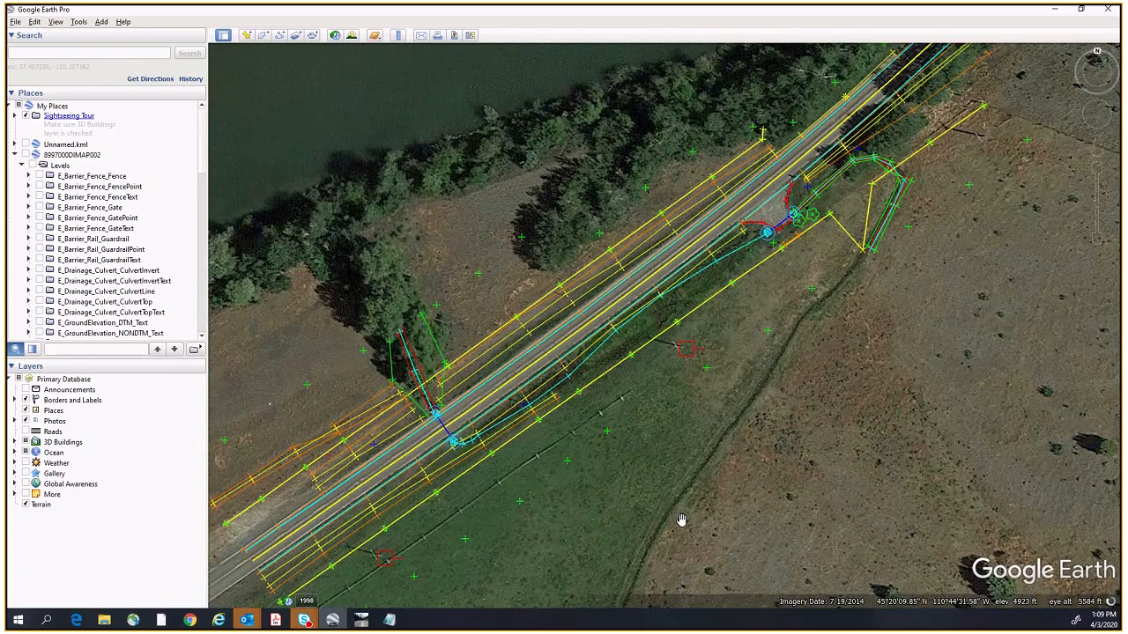
scroll(847, 197, up, 1)
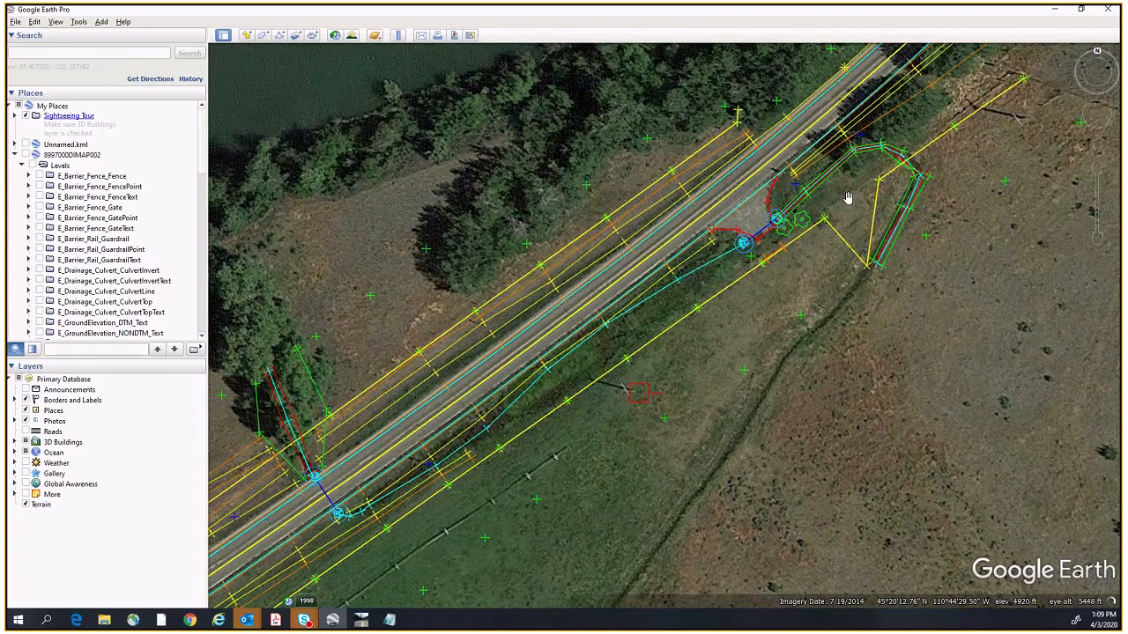
scroll(847, 197, up, 1)
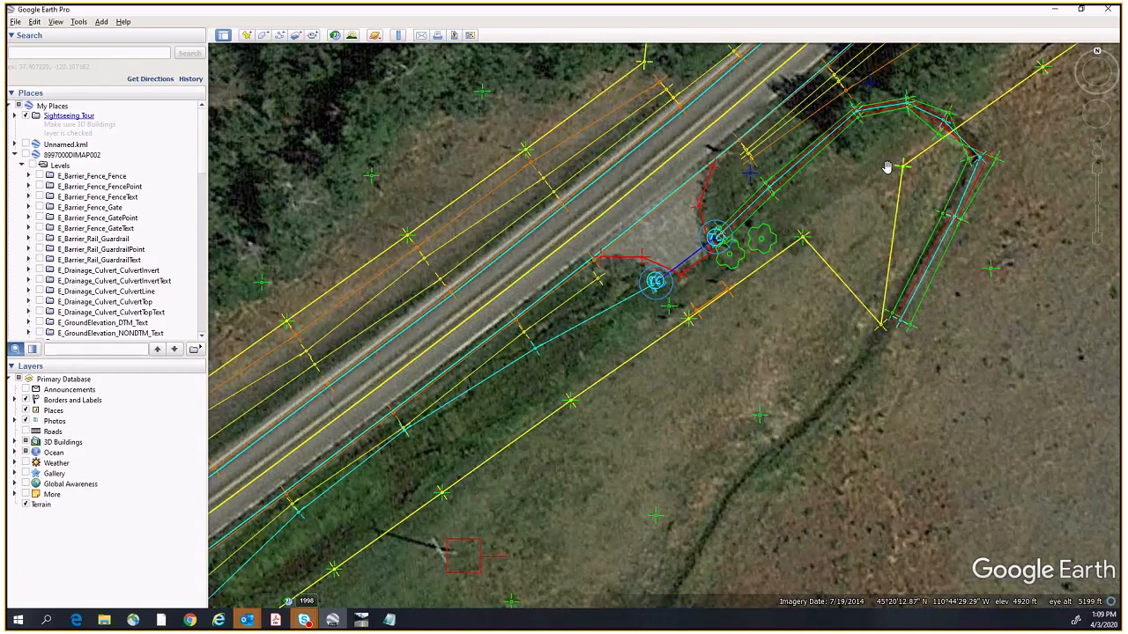
drag(886, 168, 742, 325)
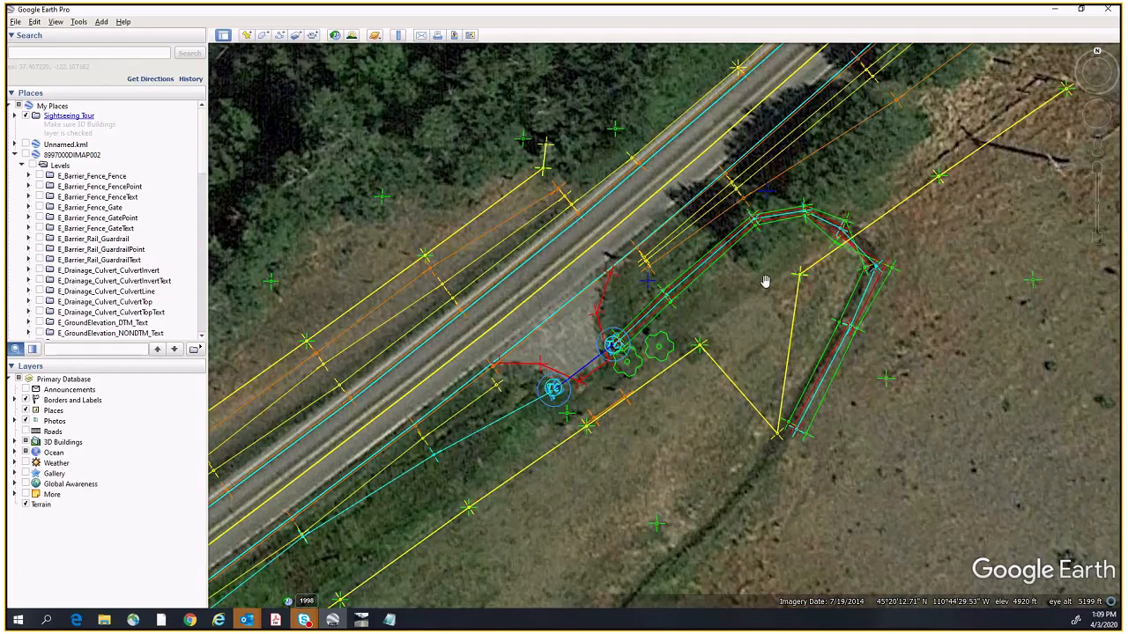
drag(731, 301, 682, 334)
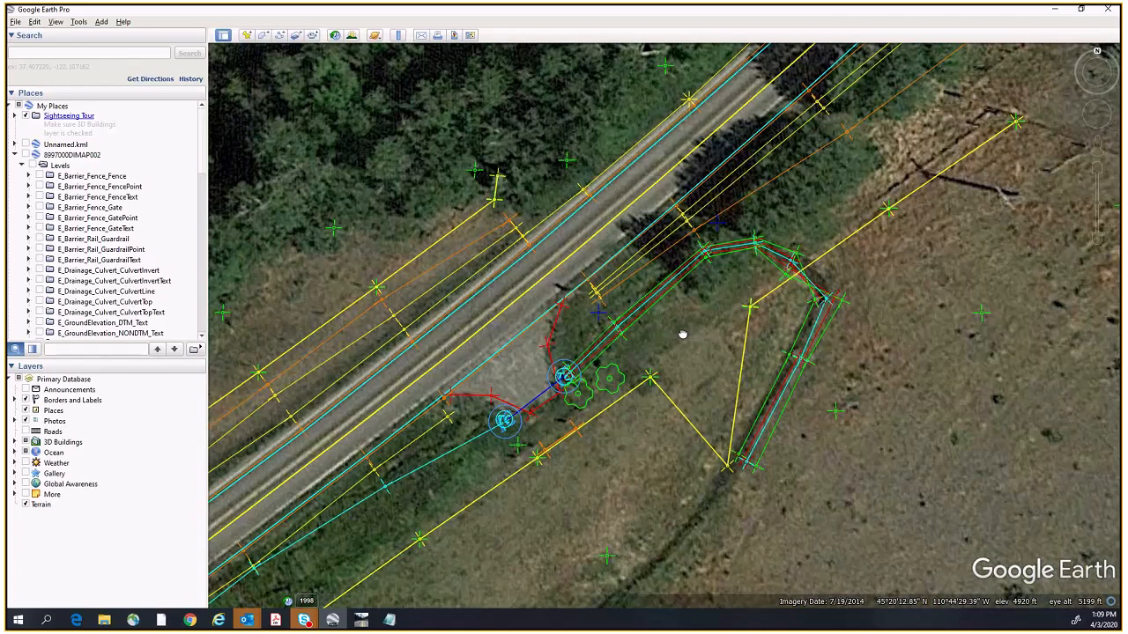
drag(894, 156, 767, 241)
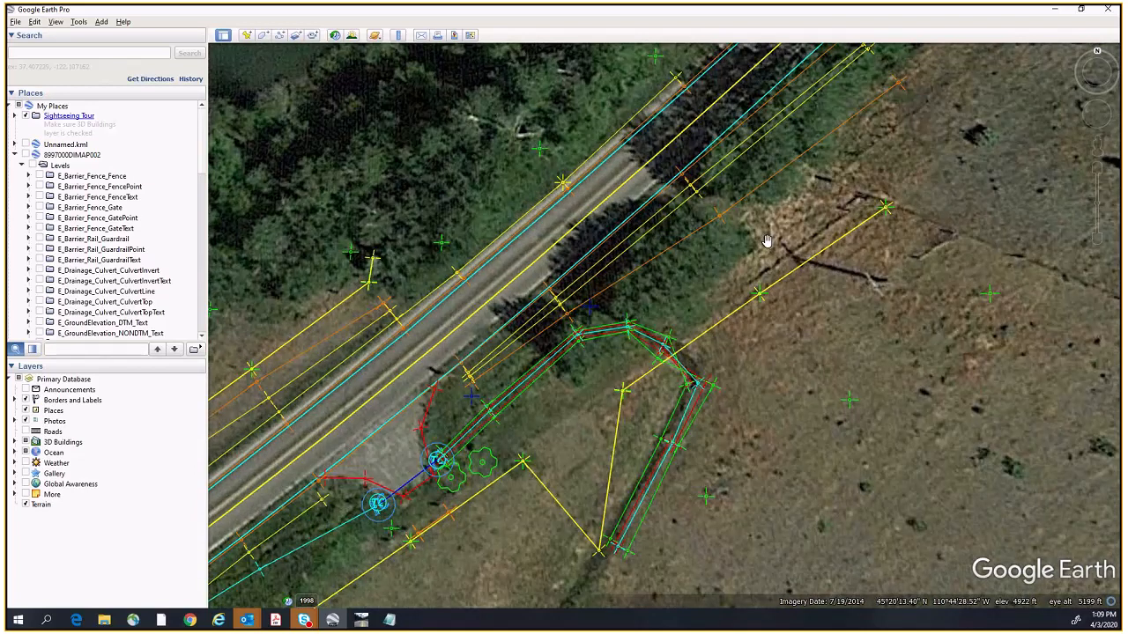
Step: Check the overlay from the southwest end of the survey to the northeast fence end, and return to Power GEOPAK
scroll(767, 241, down, 3)
drag(607, 421, 824, 232)
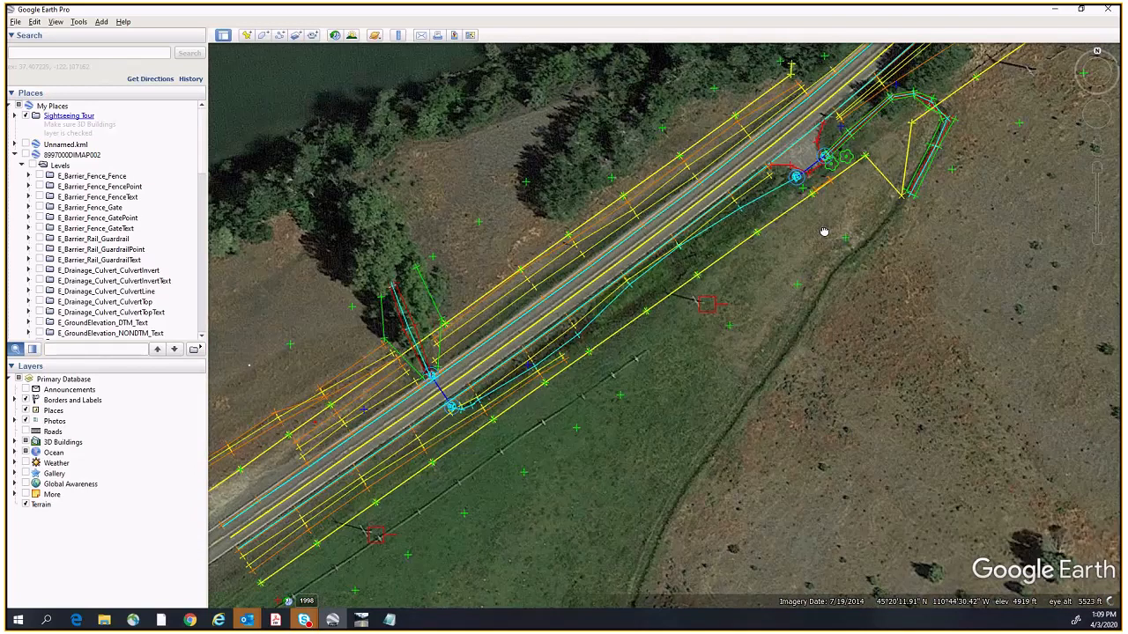
drag(343, 474, 481, 392)
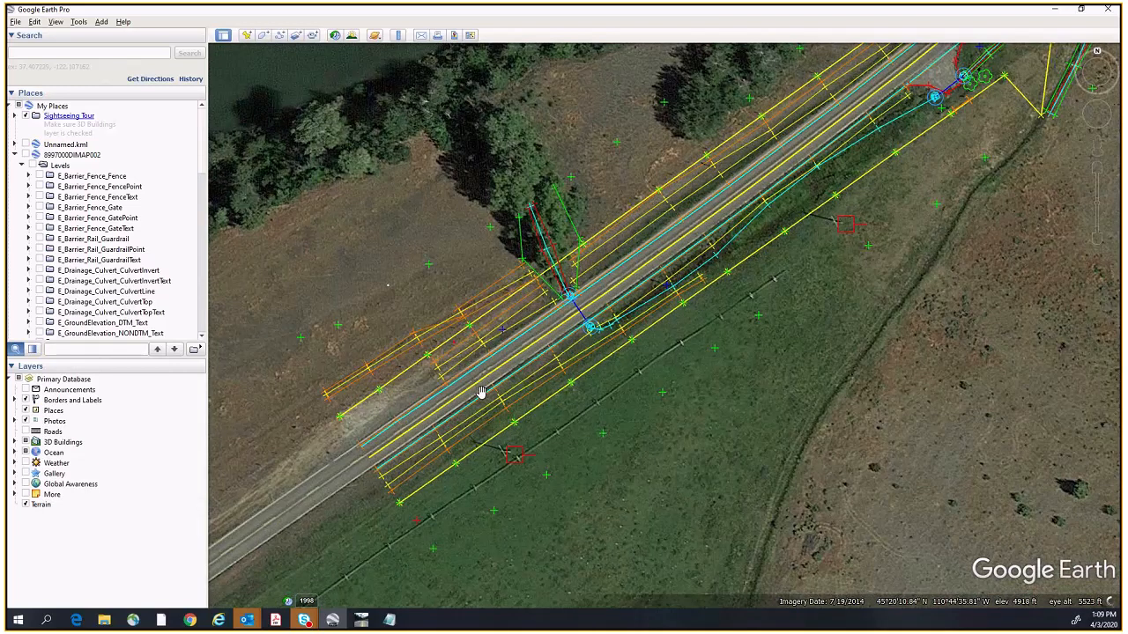
drag(1096, 103, 859, 294)
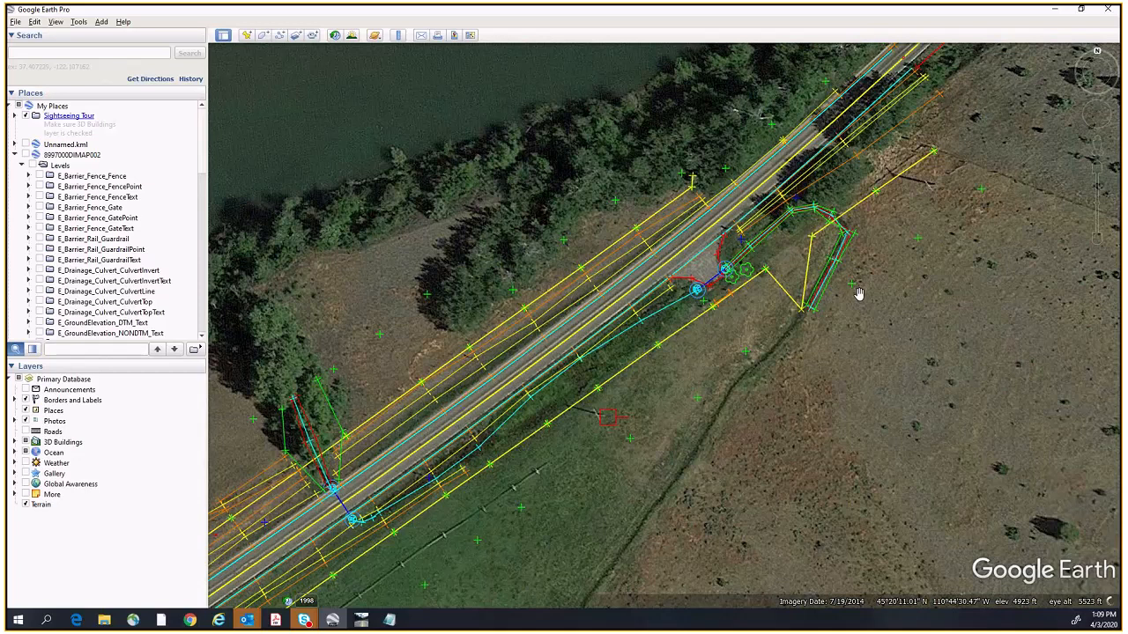
drag(946, 187, 888, 251)
scroll(888, 249, up, 2)
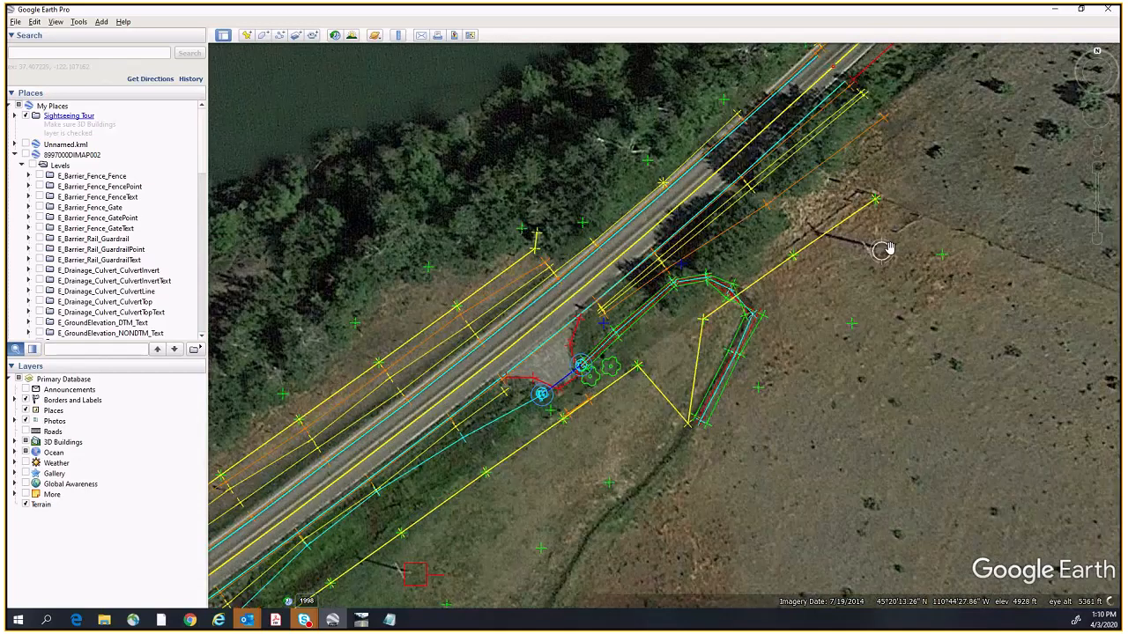
scroll(886, 250, up, 3)
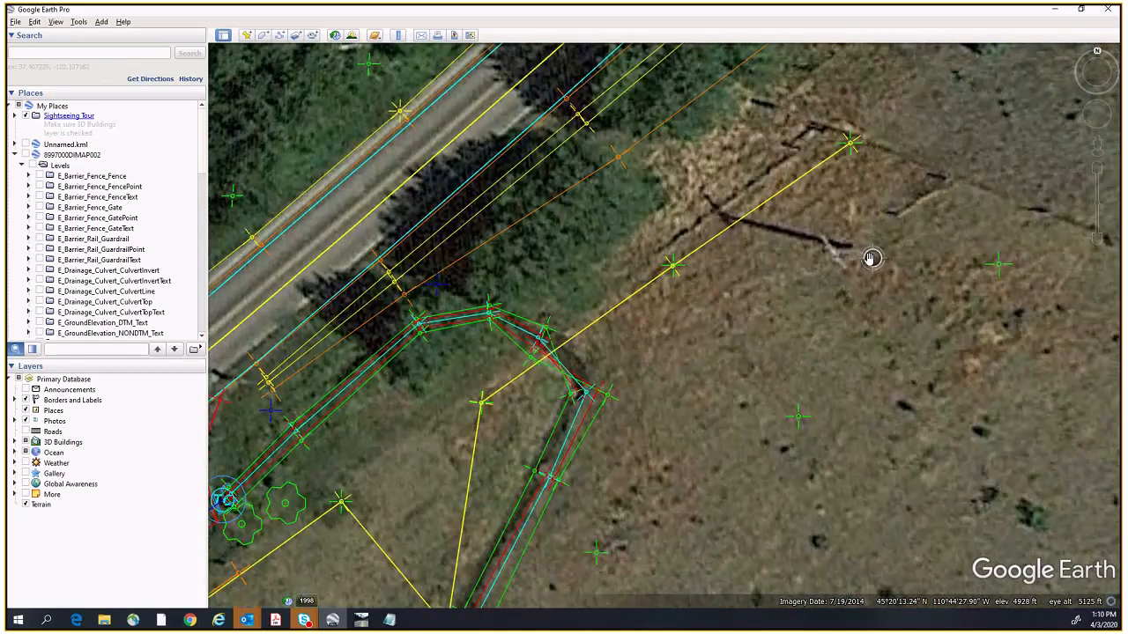
scroll(871, 258, up, 2)
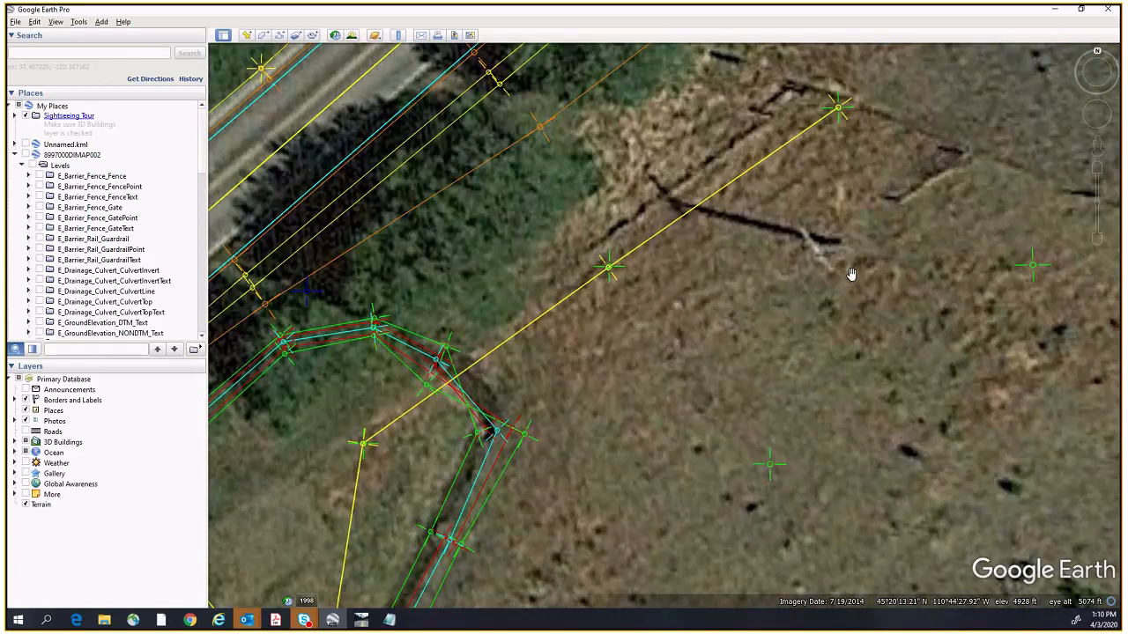
click(1054, 11)
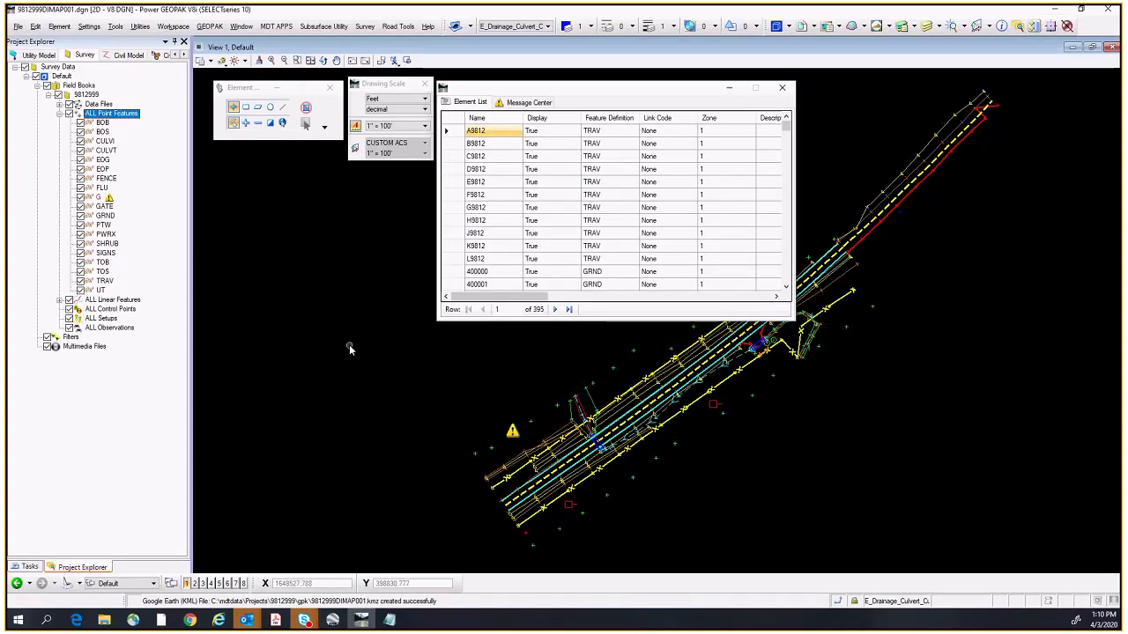
Step: Move the survey details list off the linework, inspect the point marked with a warning and read the survey message center
drag(564, 91, 869, 88)
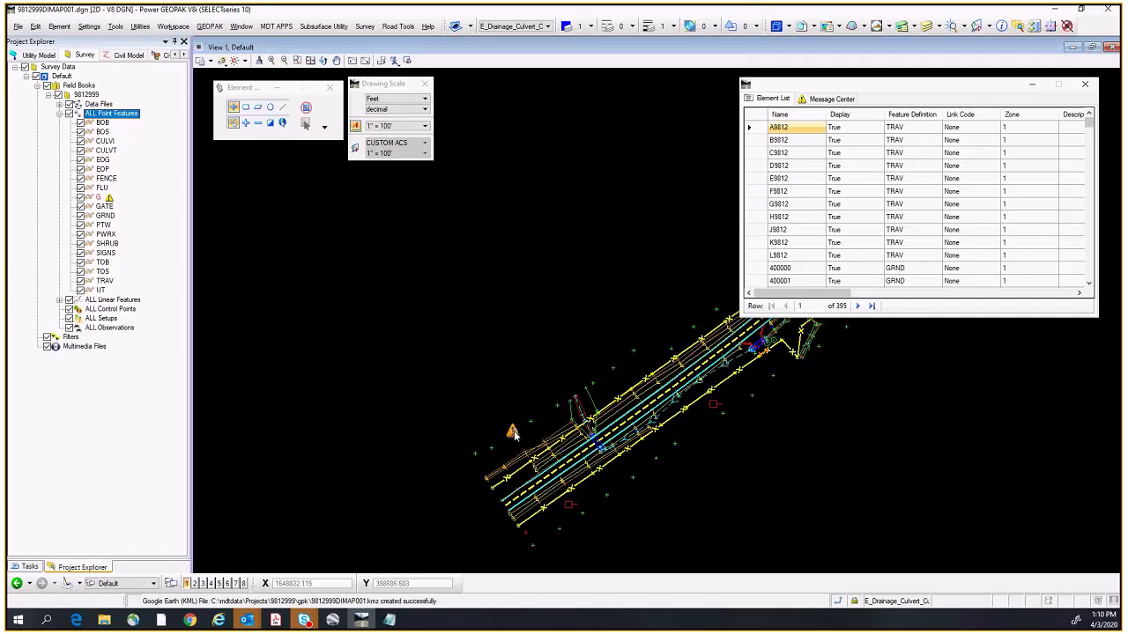
mouse_move(514, 432)
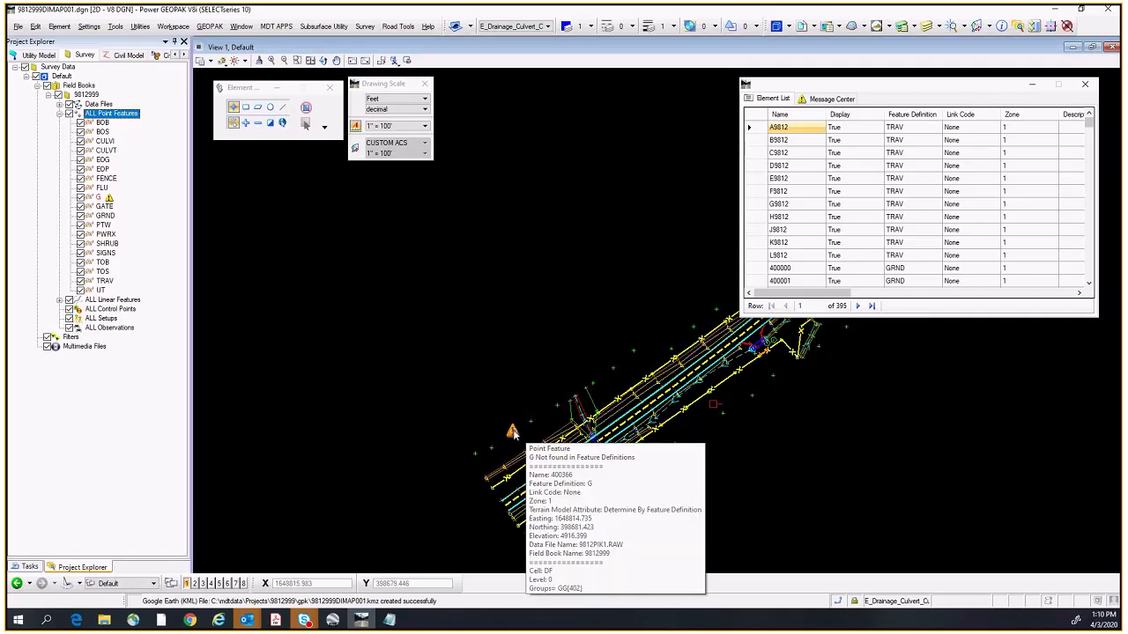
click(819, 100)
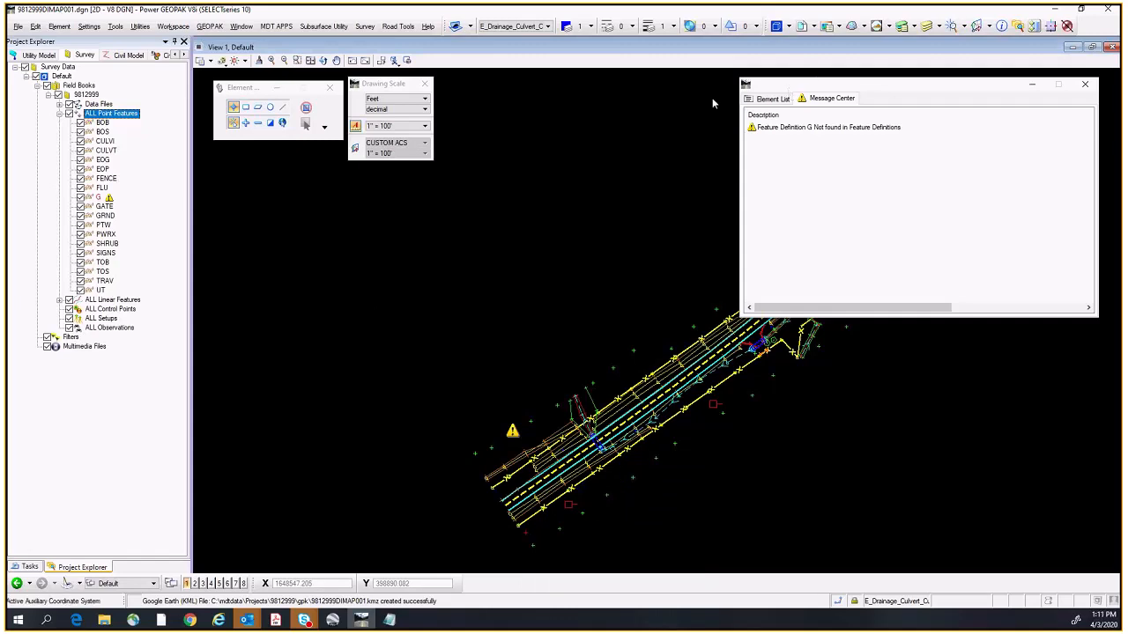
click(771, 98)
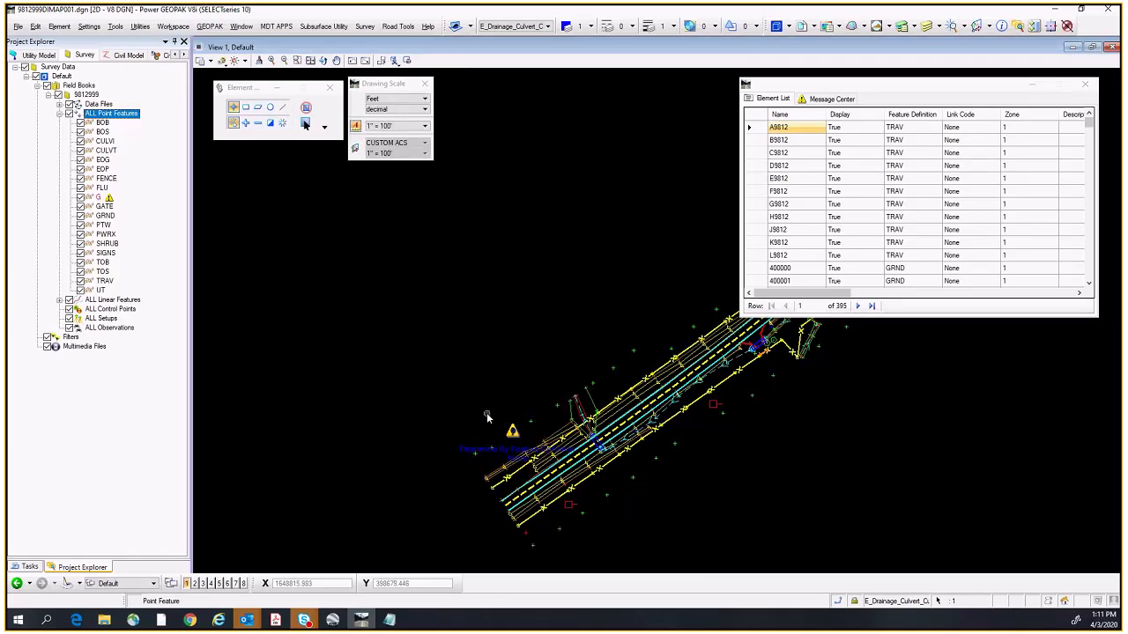
scroll(507, 436, up, 2)
middle_drag(561, 431, 479, 351)
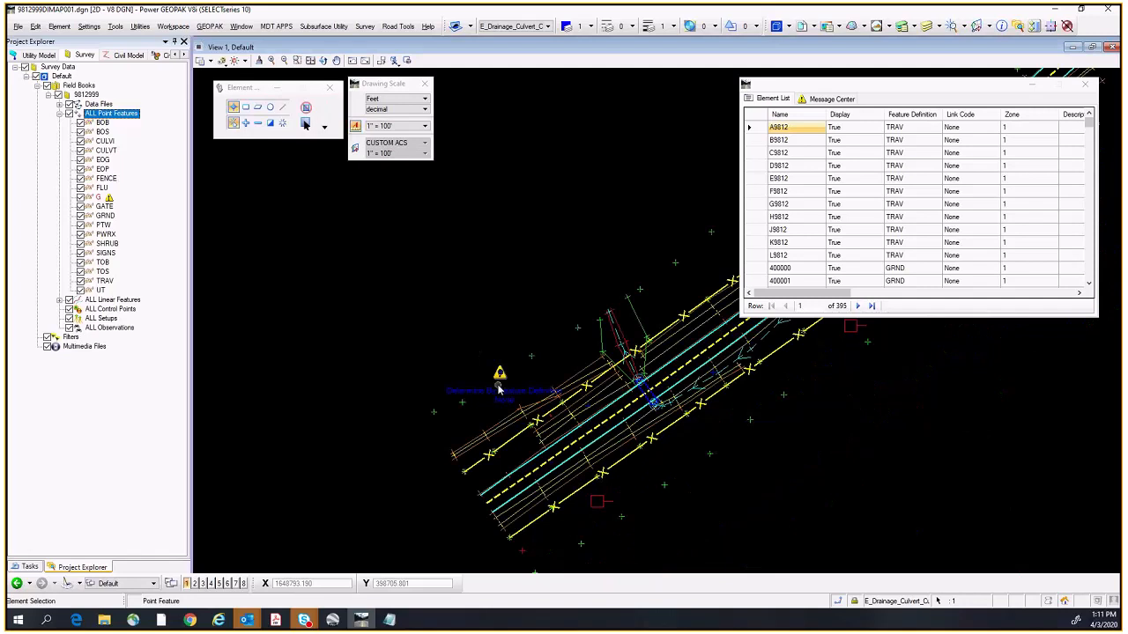
scroll(498, 386, up, 2)
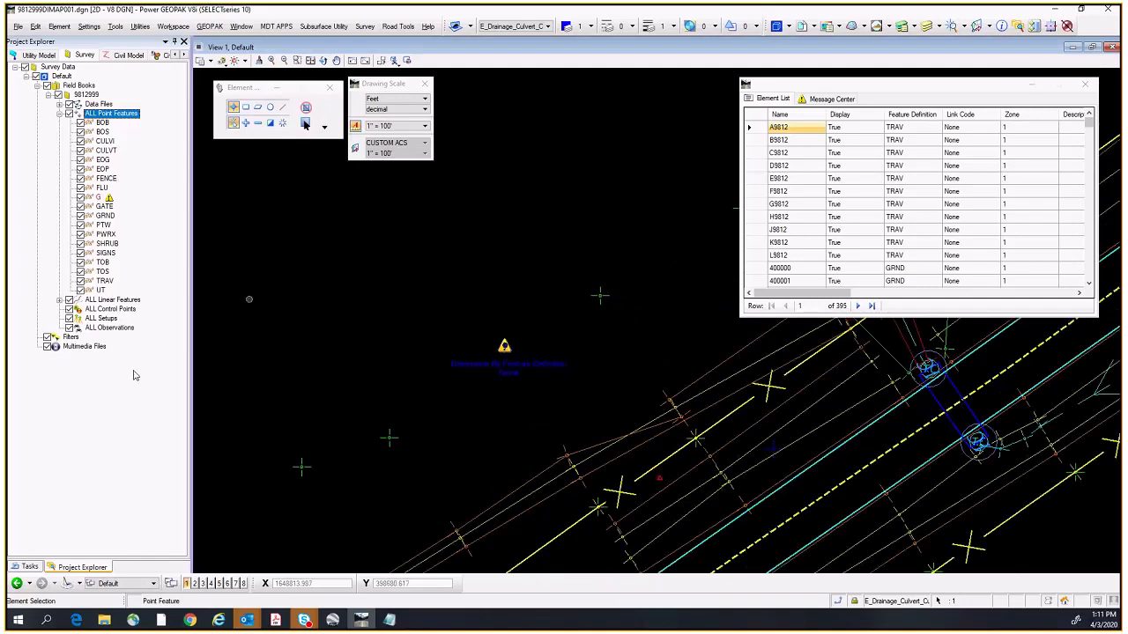
Step: Display the survey task tools, close the survey details list and open the element information of the point marked with a warning
click(29, 567)
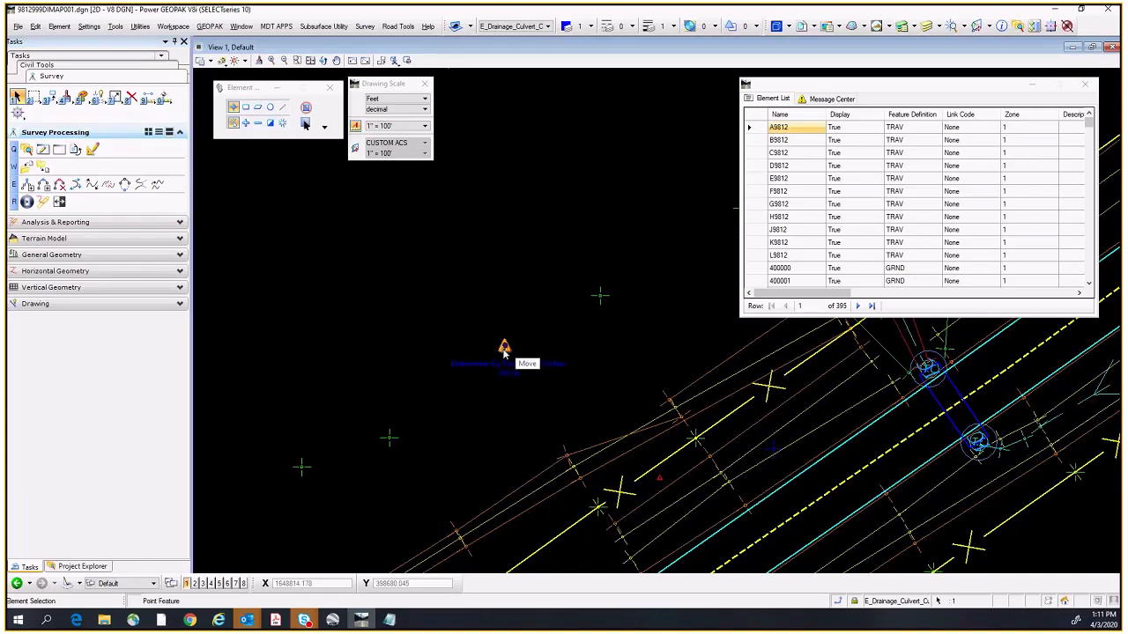
click(1084, 83)
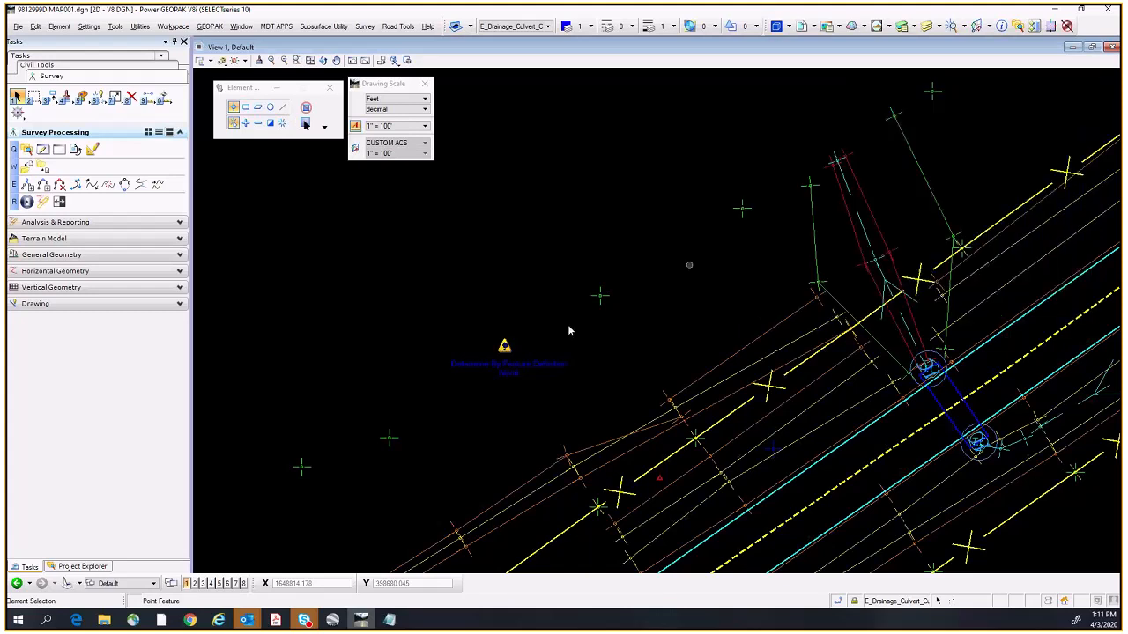
click(505, 347)
right_click(532, 287)
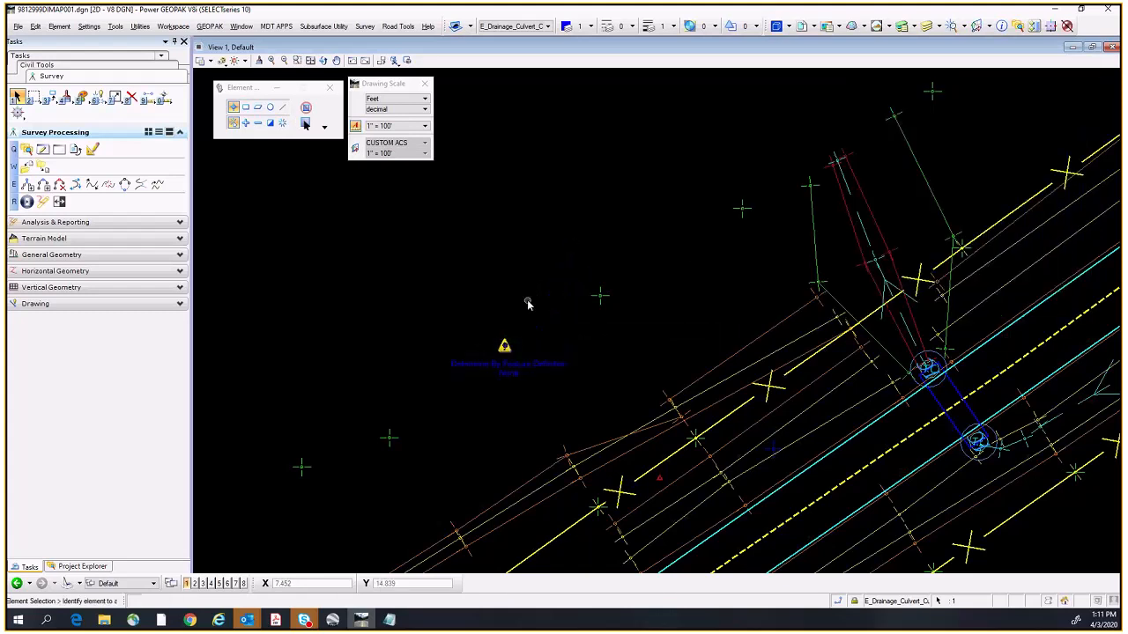
click(503, 348)
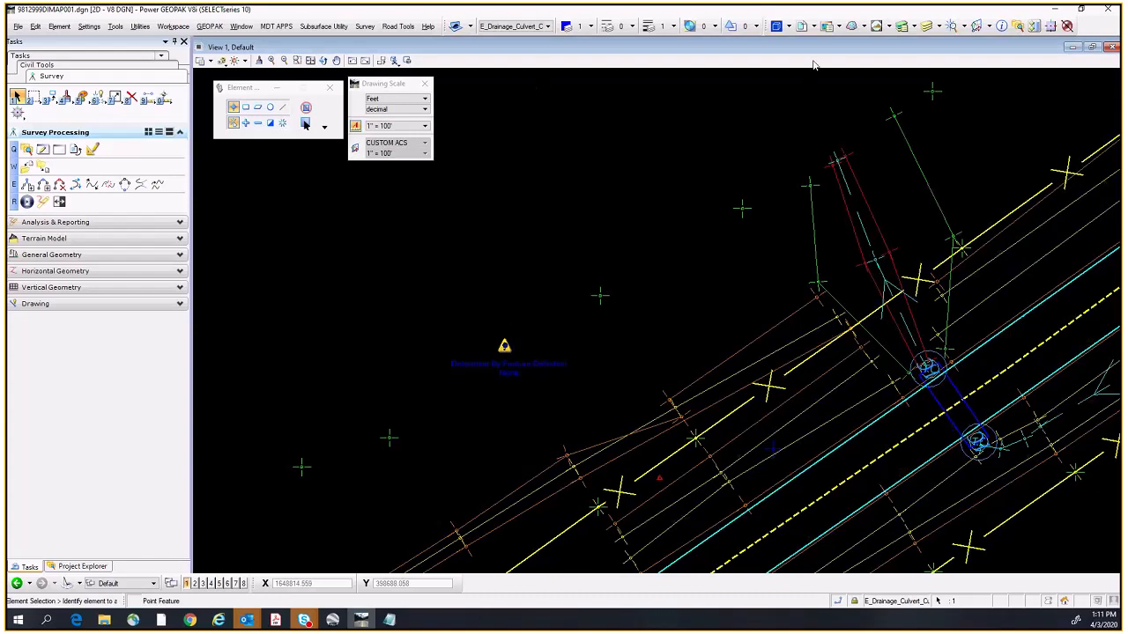
click(1002, 27)
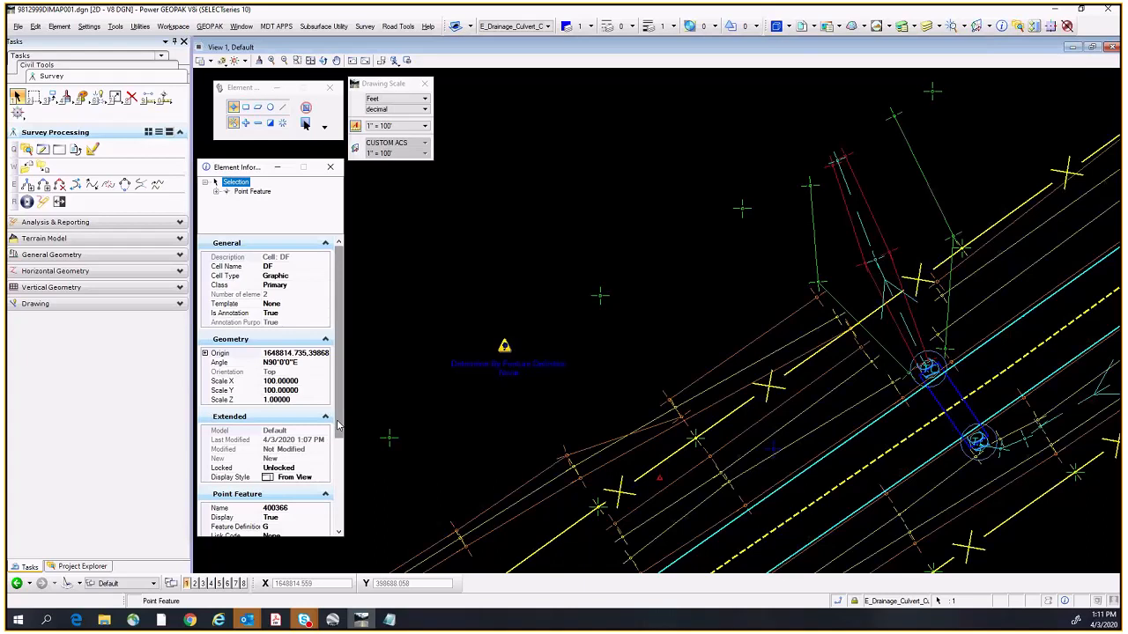
Step: Set the feature definition of the warning-marked survey point to GRND and deselect the point
scroll(323, 351, down, 3)
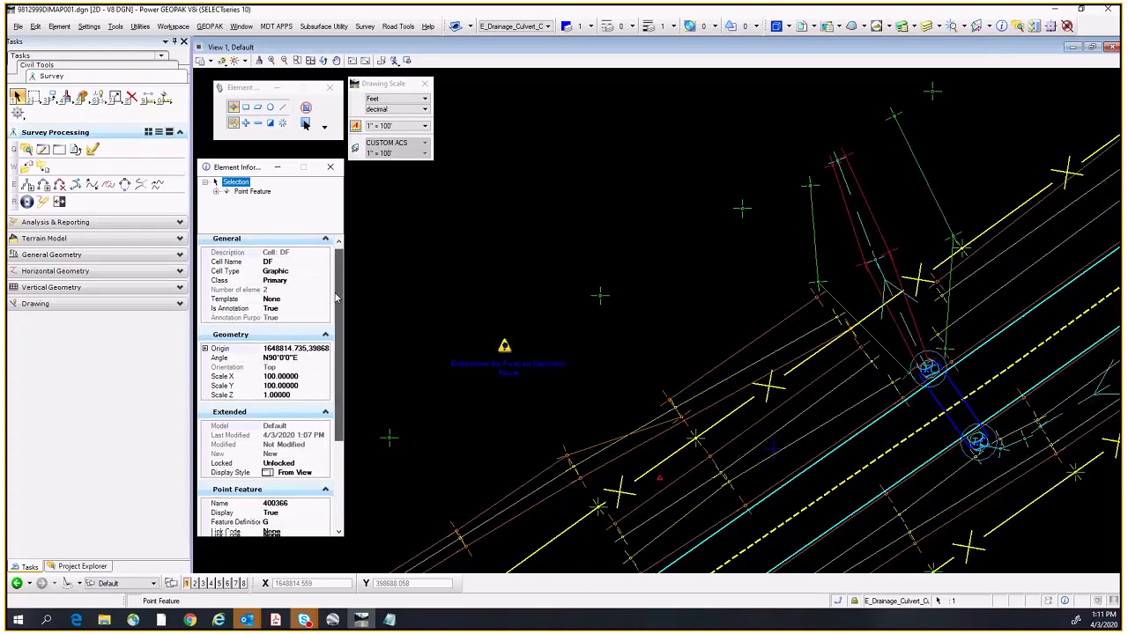
scroll(317, 370, down, 1)
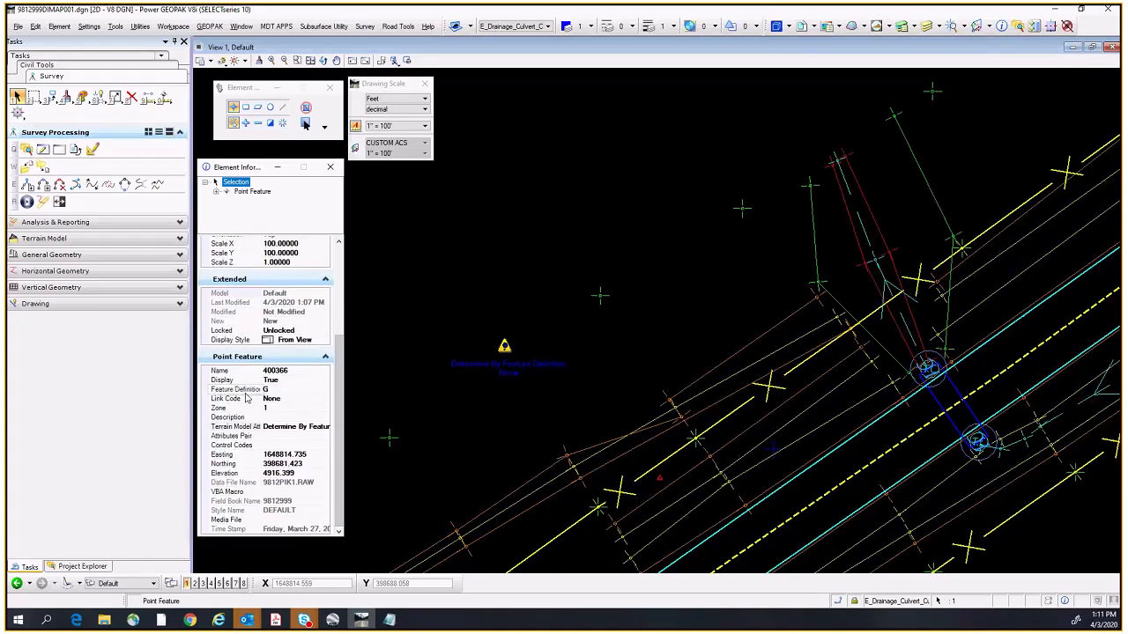
click(275, 390)
text(GRND)
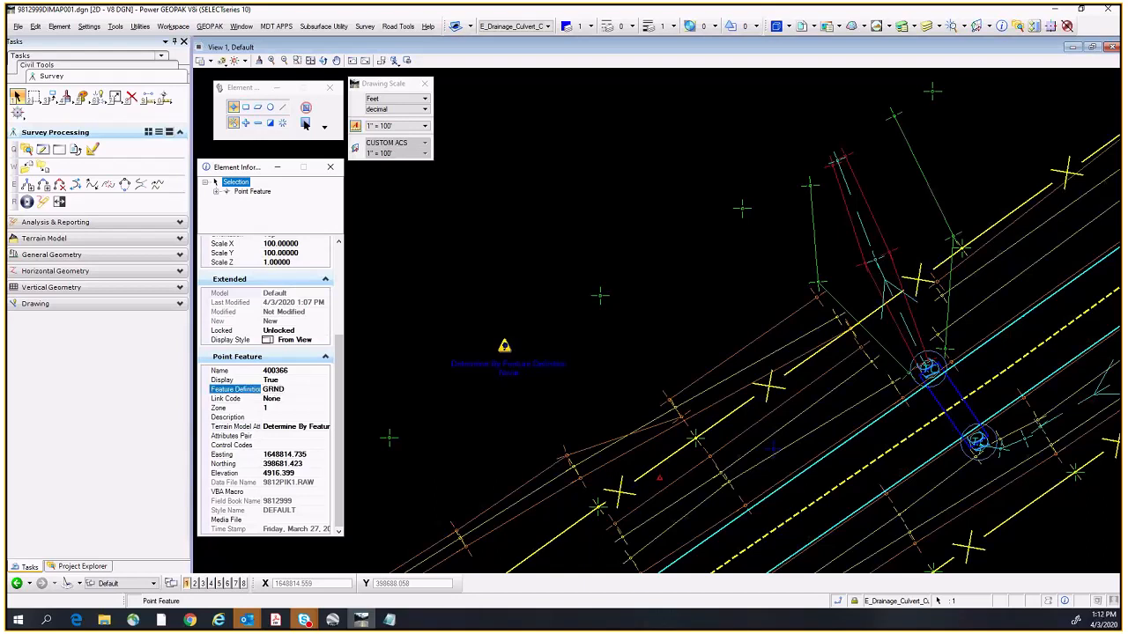
key(Return)
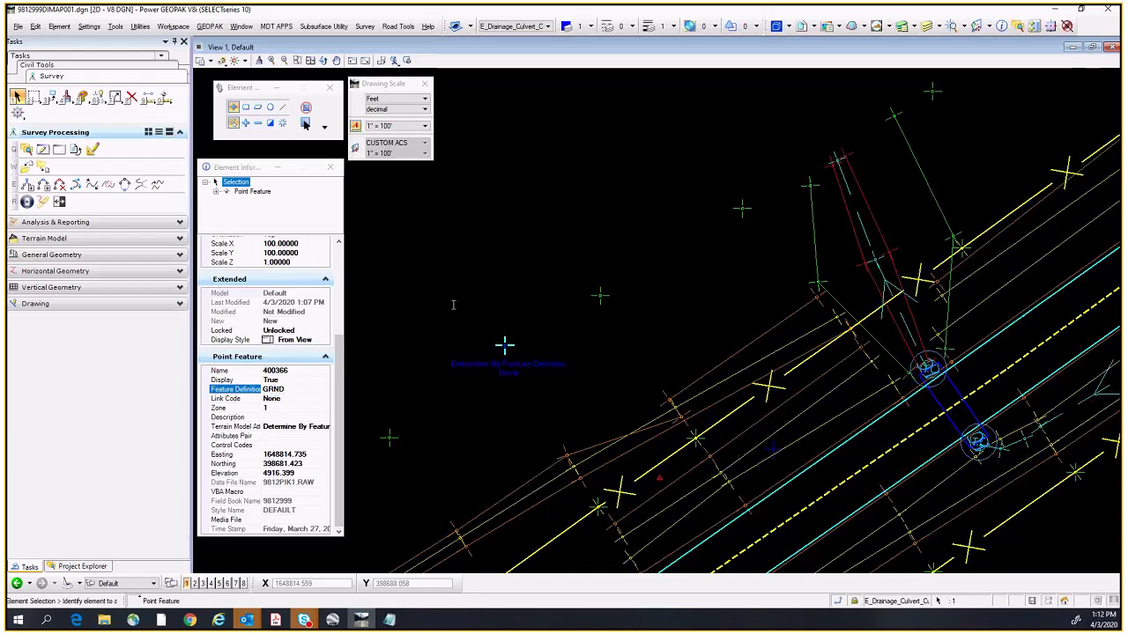
click(516, 242)
Step: Examine the survey linework for stray connections from the southwest end to the overlapping points where the red line crosses the road at the northeast end
middle_drag(582, 355, 538, 259)
scroll(539, 259, down, 4)
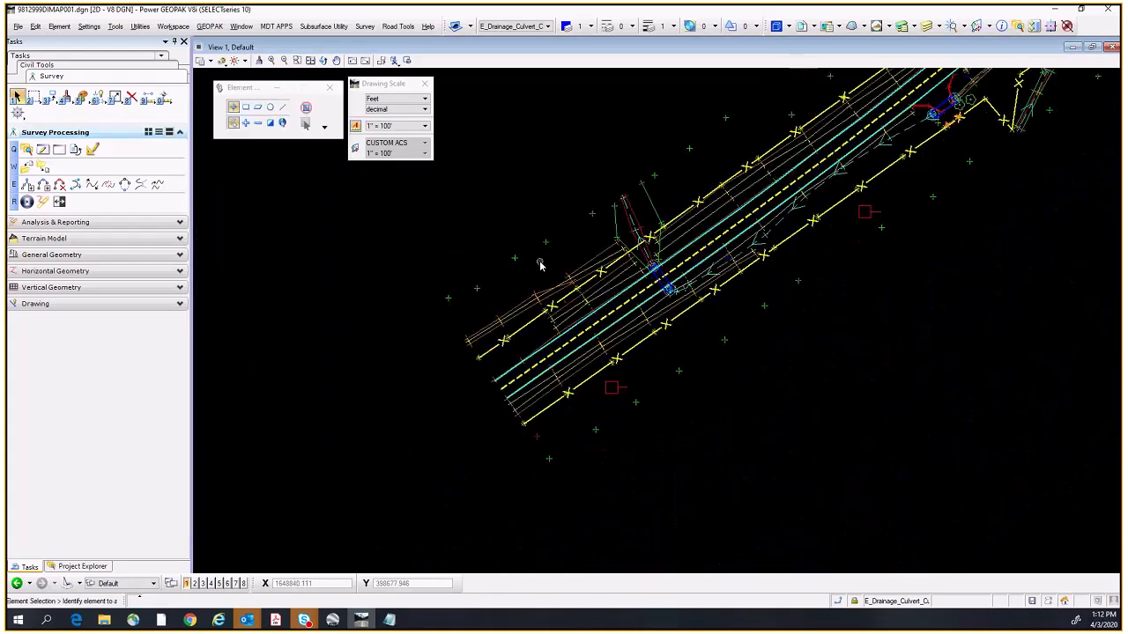
middle_drag(782, 193, 706, 248)
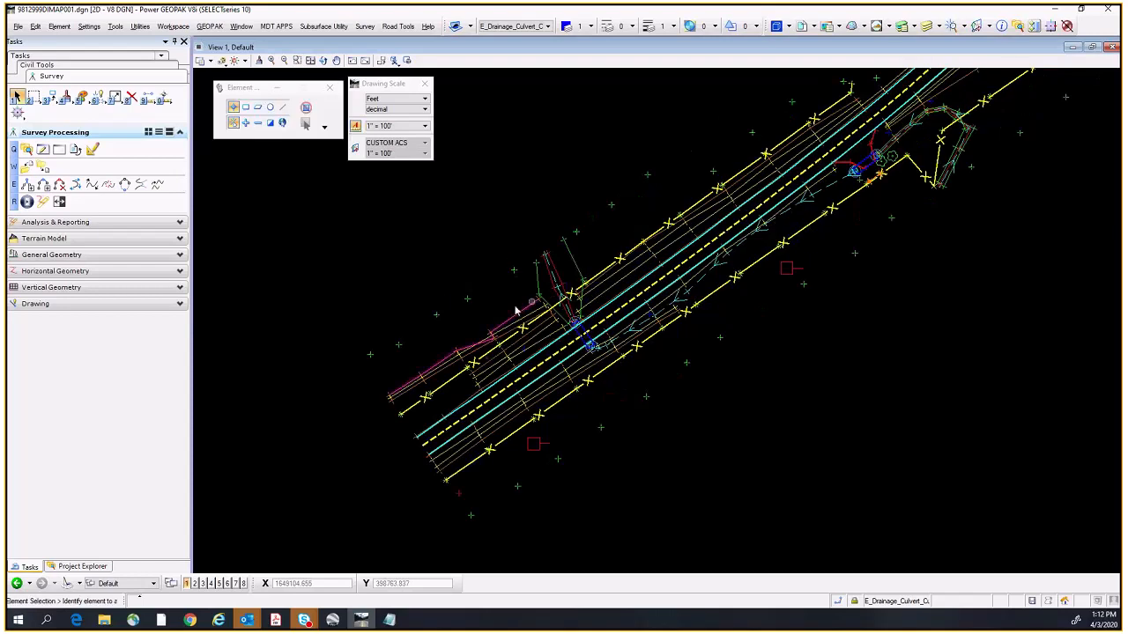
scroll(505, 345, up, 3)
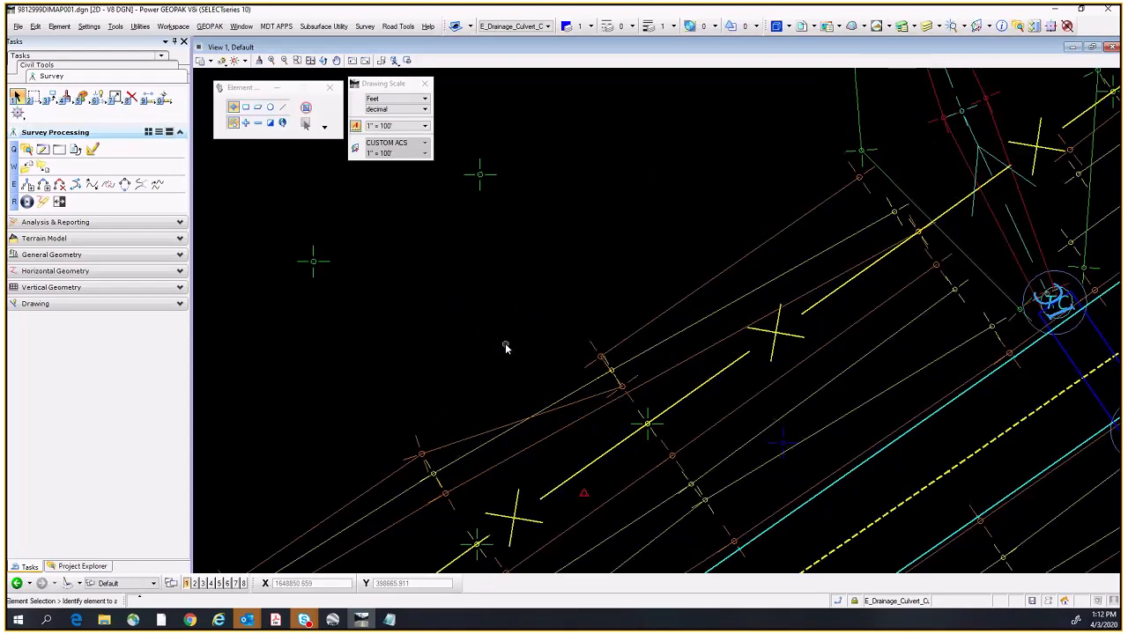
scroll(505, 333, down, 5)
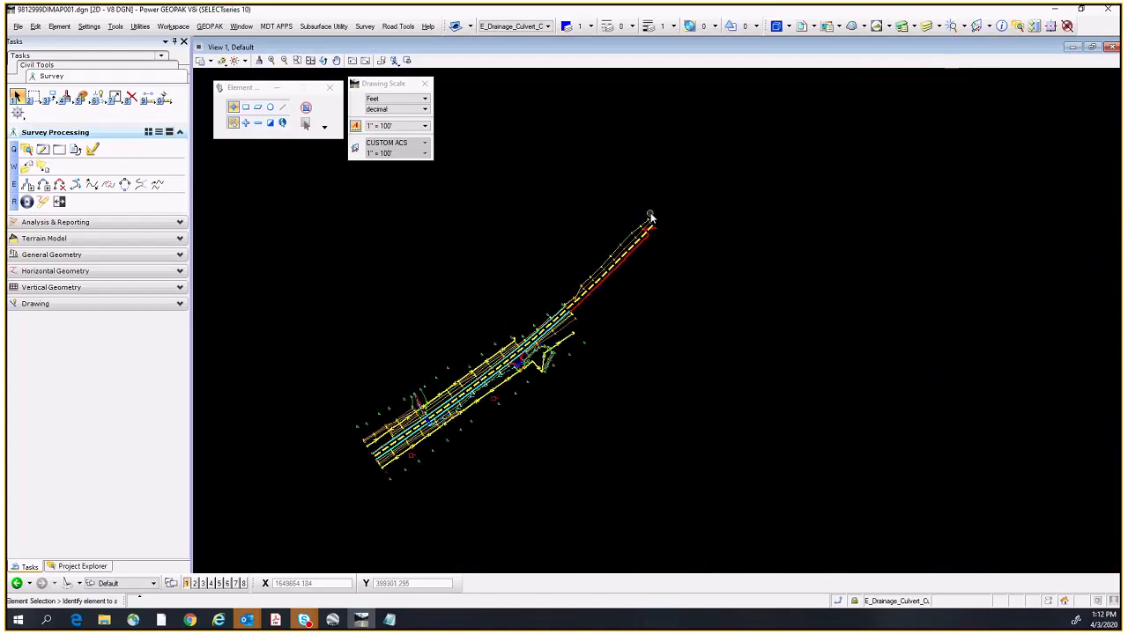
scroll(657, 216, up, 5)
scroll(665, 265, up, 2)
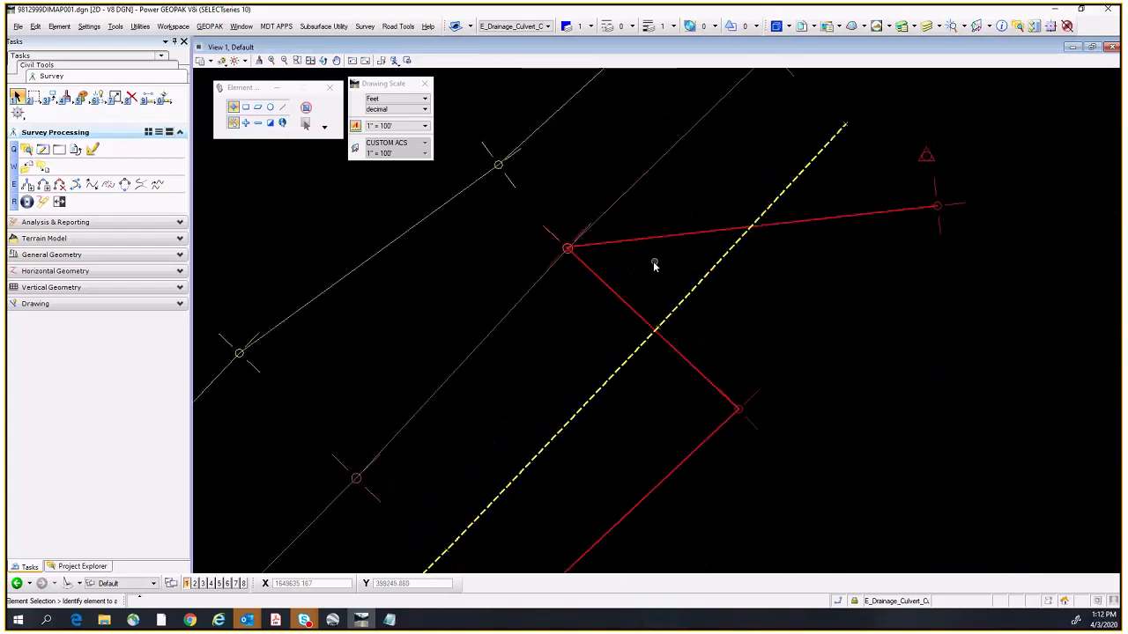
scroll(571, 268, up, 3)
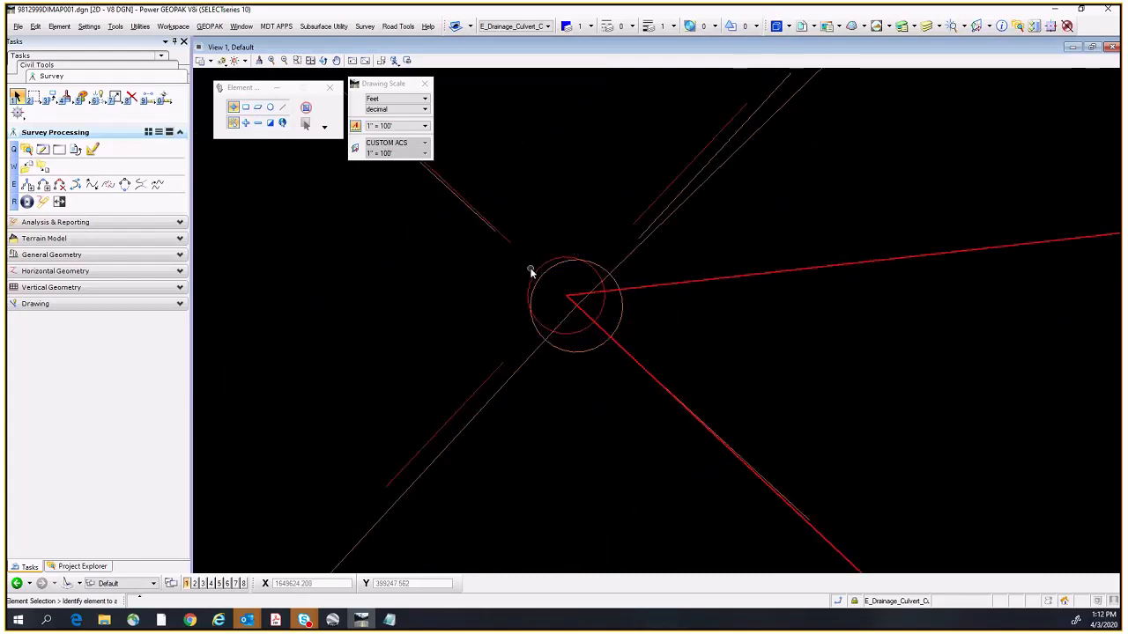
scroll(534, 278, down, 2)
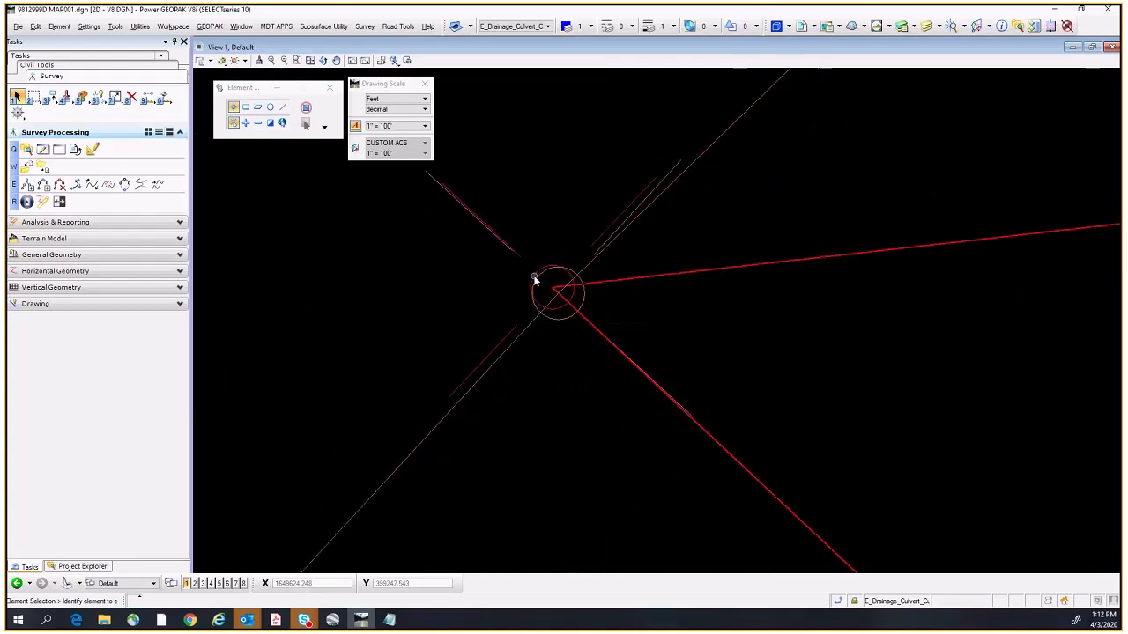
scroll(534, 279, down, 3)
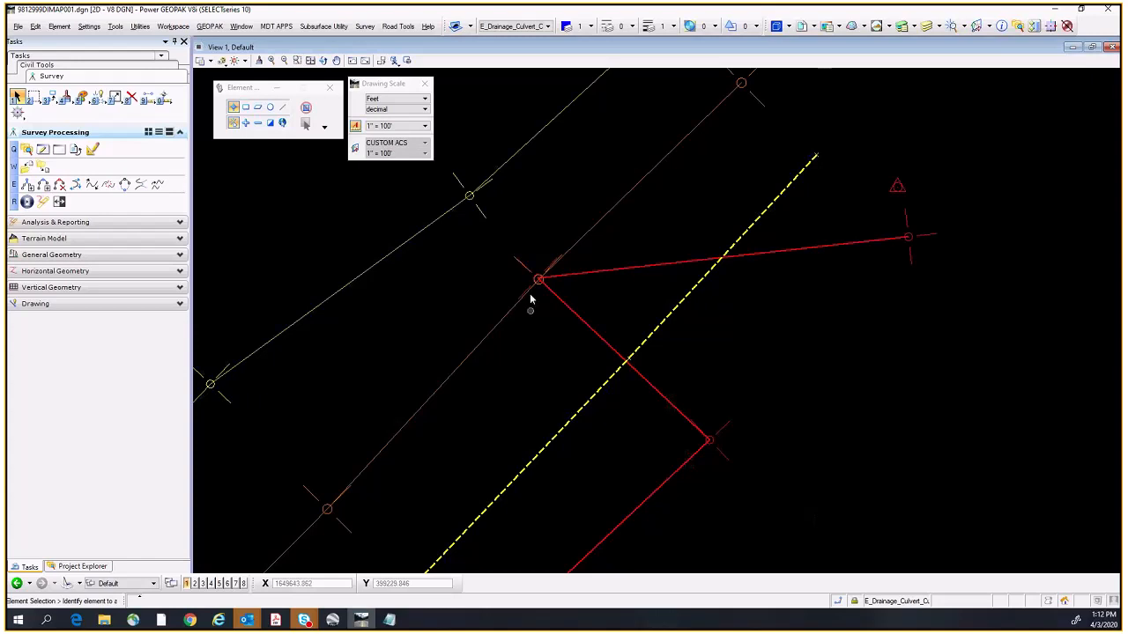
scroll(557, 292, up, 3)
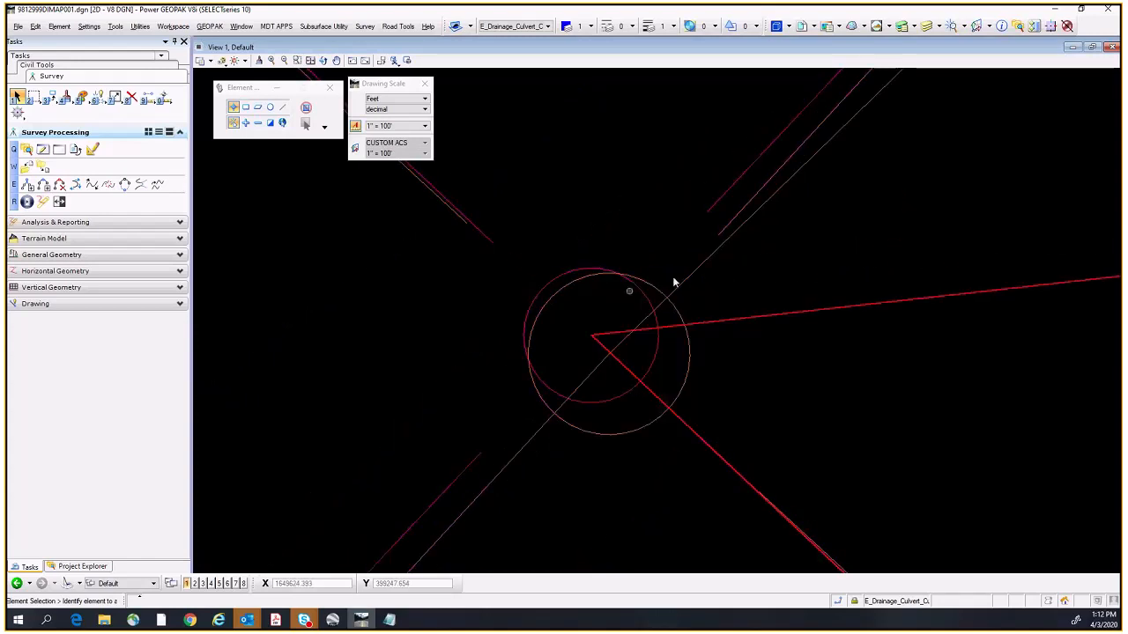
scroll(677, 308, down, 3)
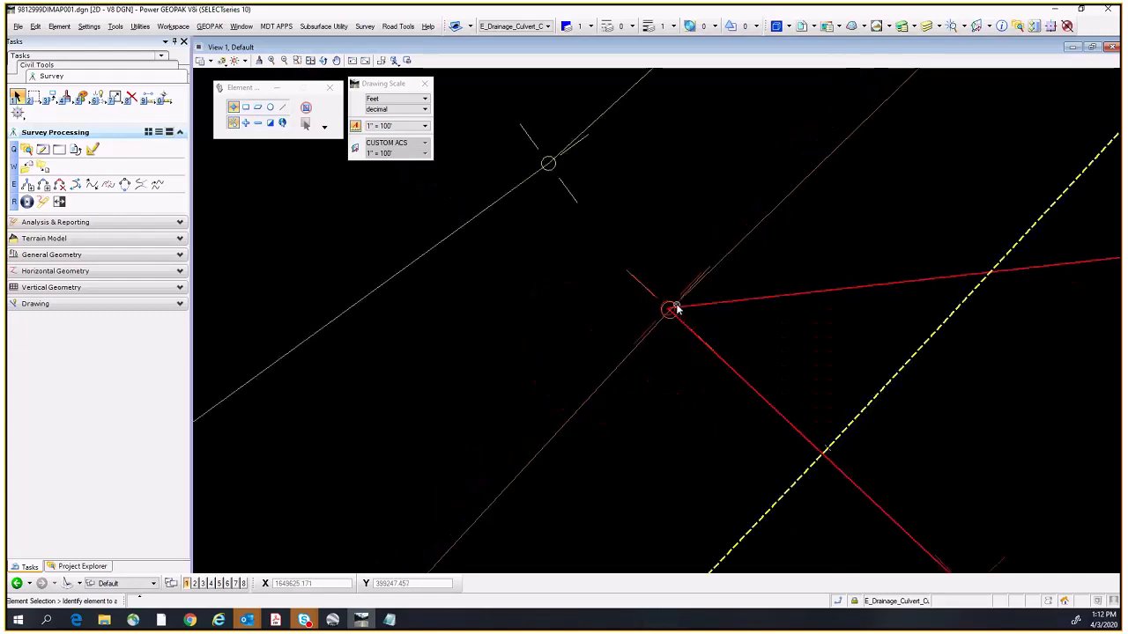
scroll(790, 202, down, 3)
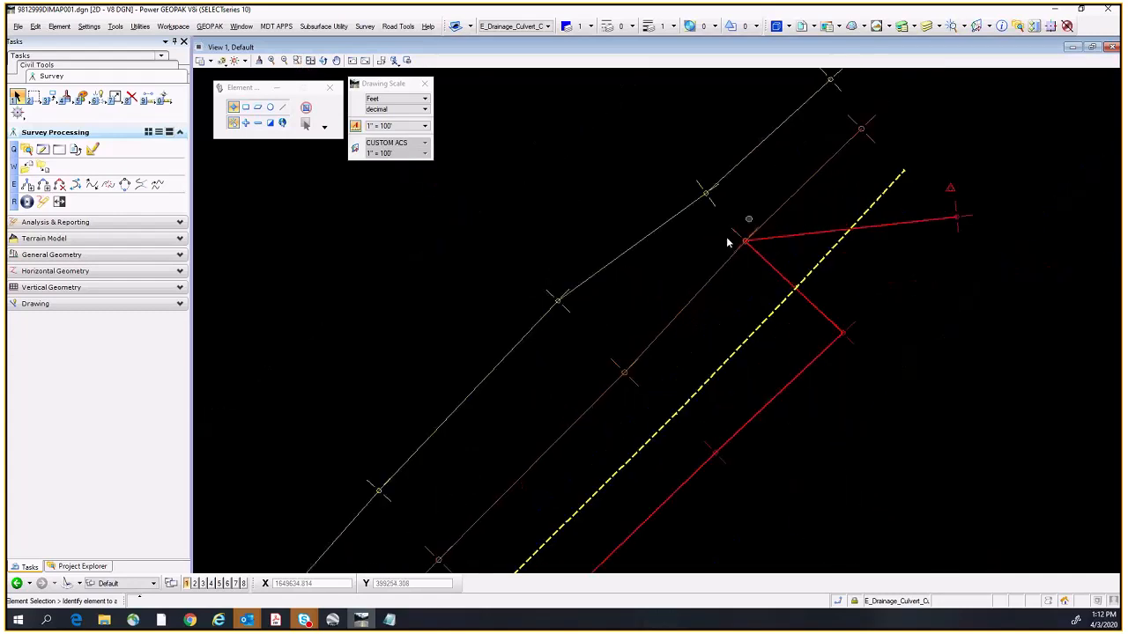
Step: Delete the stray EOG point 400238 that pulls the red edge-of-gravel line across the road near the northeast end
scroll(728, 242, up, 5)
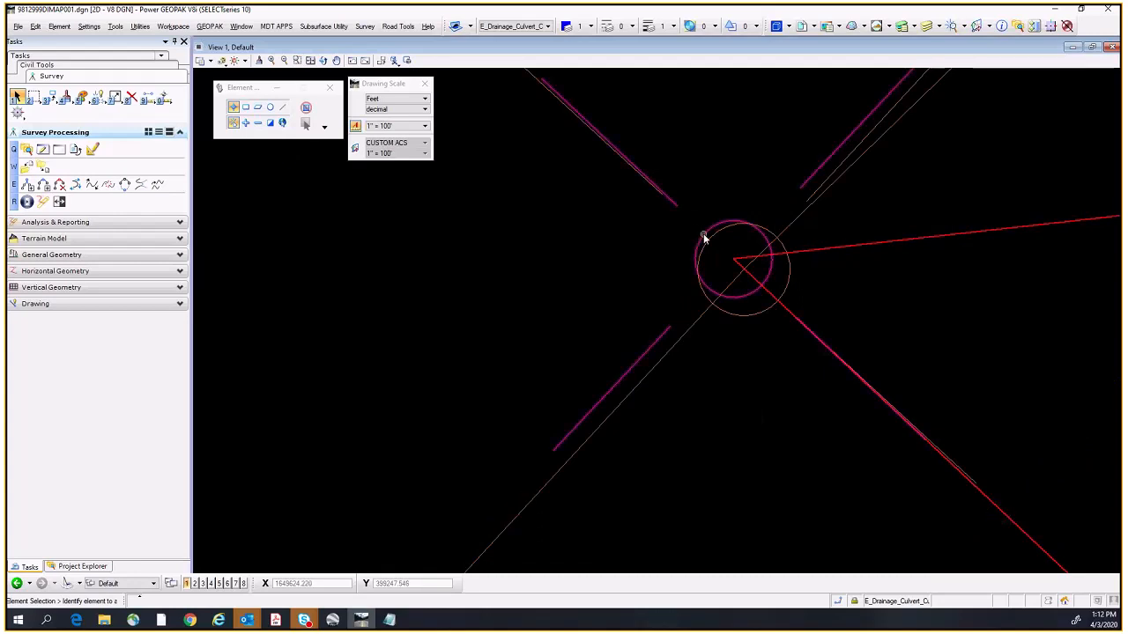
mouse_move(700, 238)
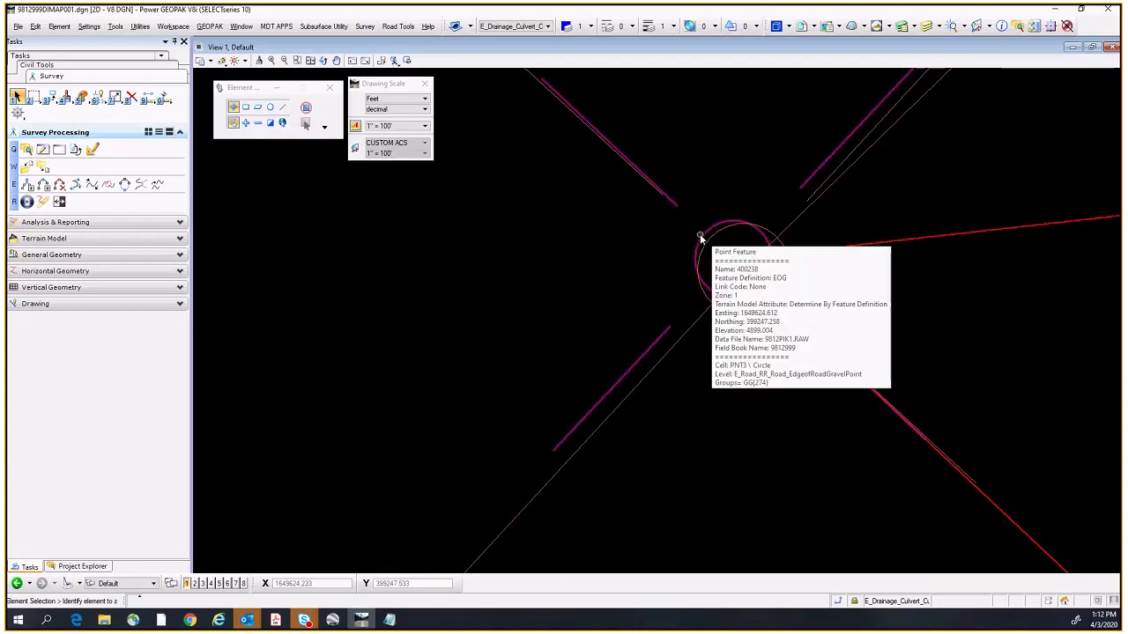
click(701, 238)
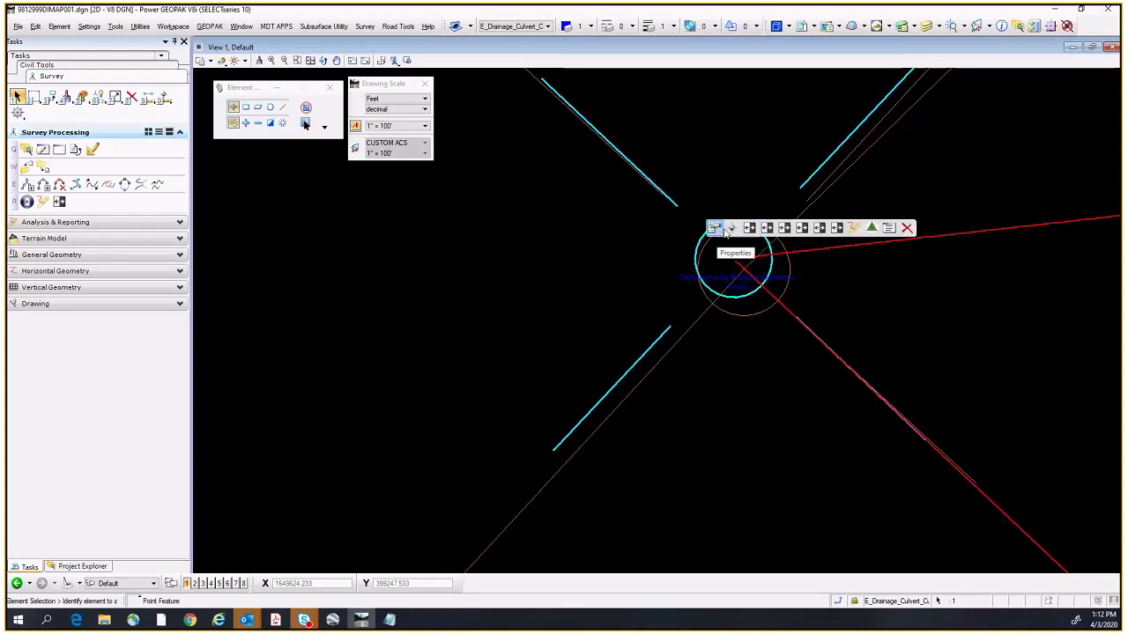
click(907, 229)
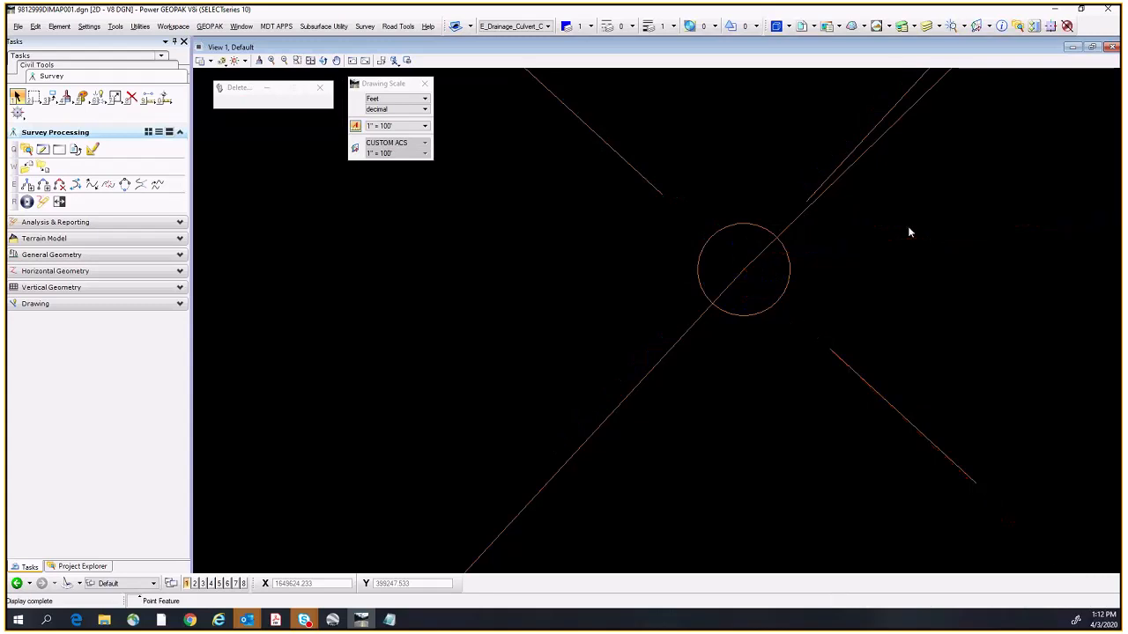
scroll(909, 236, down, 6)
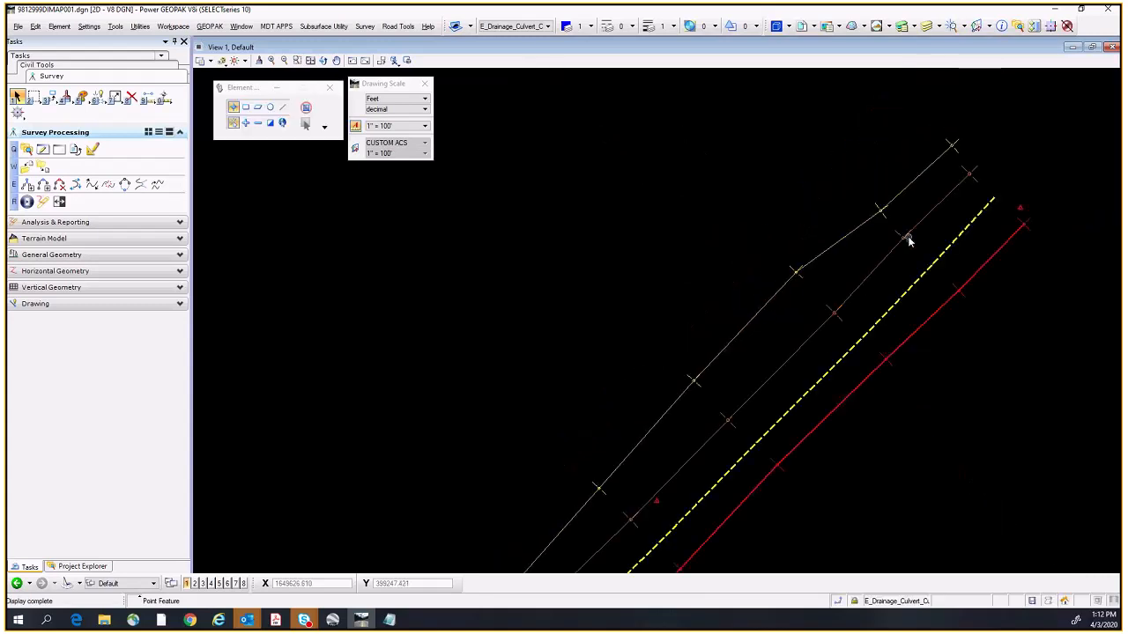
scroll(979, 259, up, 2)
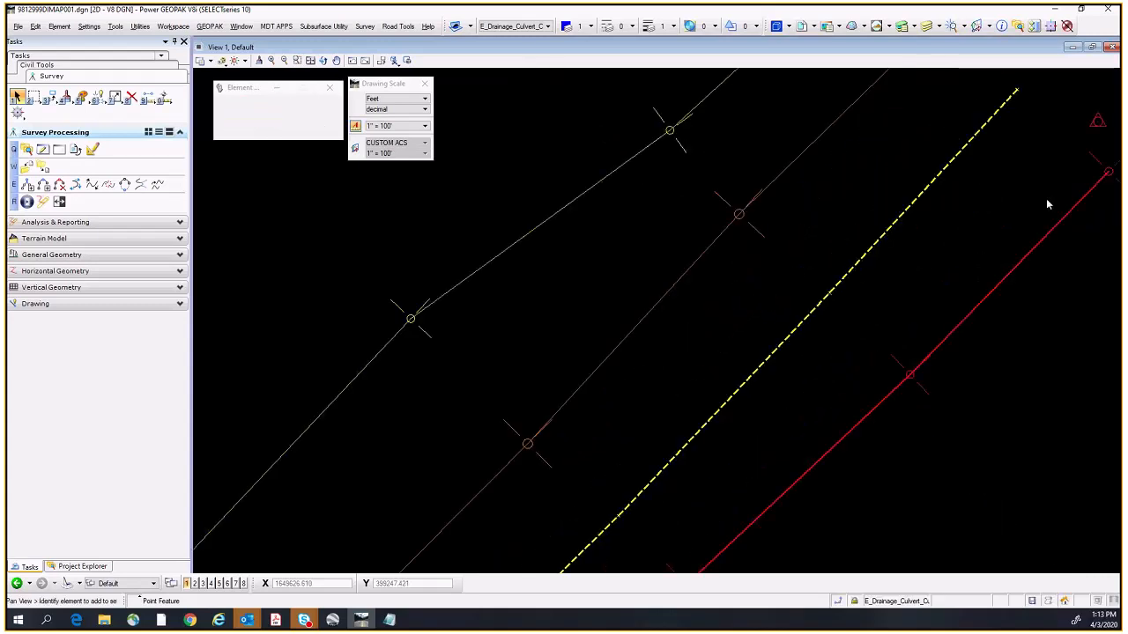
middle_drag(1046, 201, 931, 250)
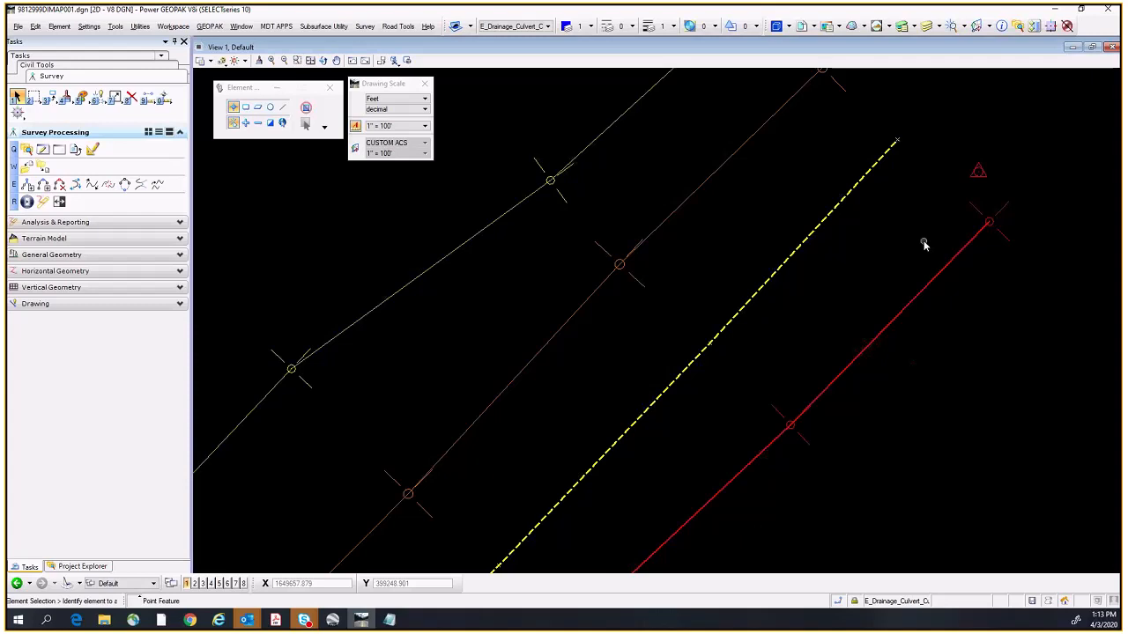
Step: Inspect the point where the bottom-of-slope line crosses the neighbouring line northwest of the road, just beyond the end of the pavement edge, and read its feature details
scroll(924, 245, down, 5)
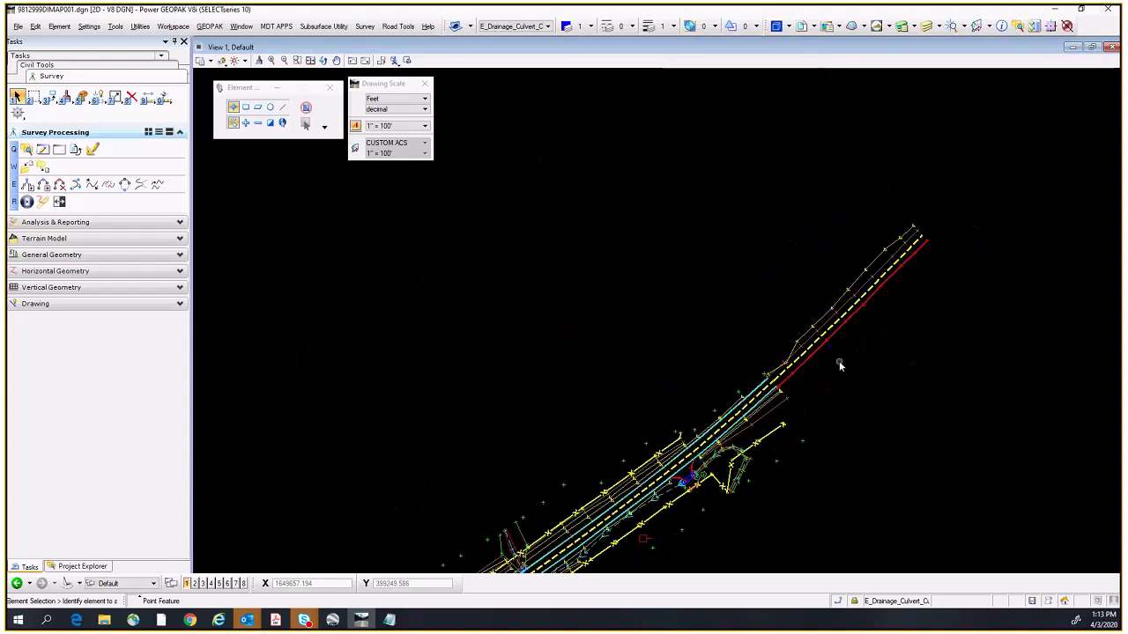
scroll(902, 234, up, 1)
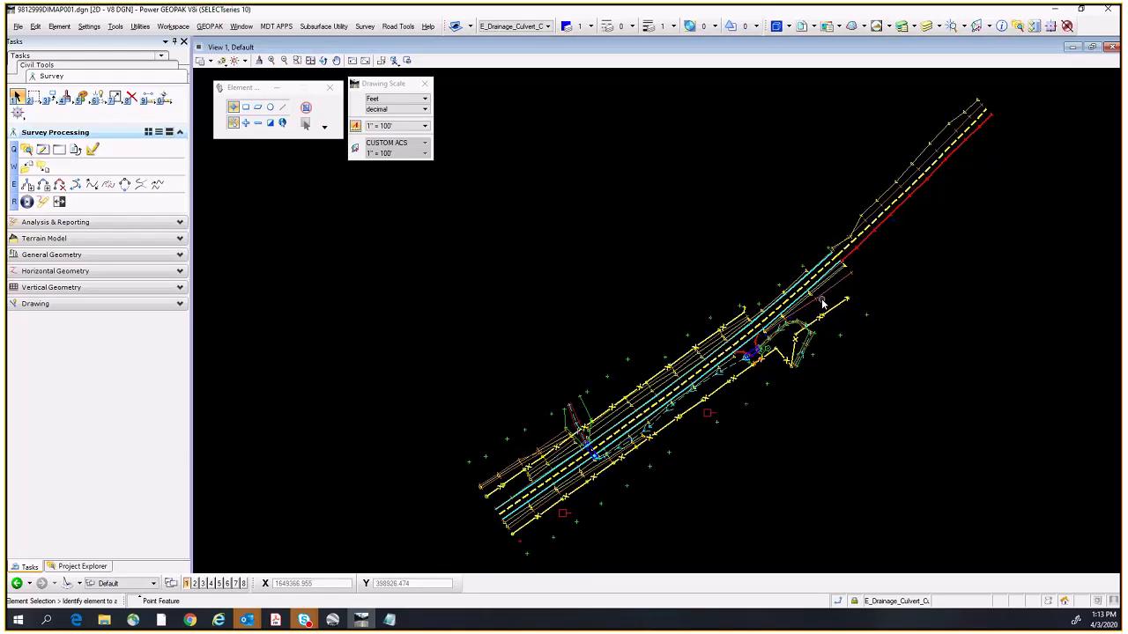
scroll(841, 234, up, 4)
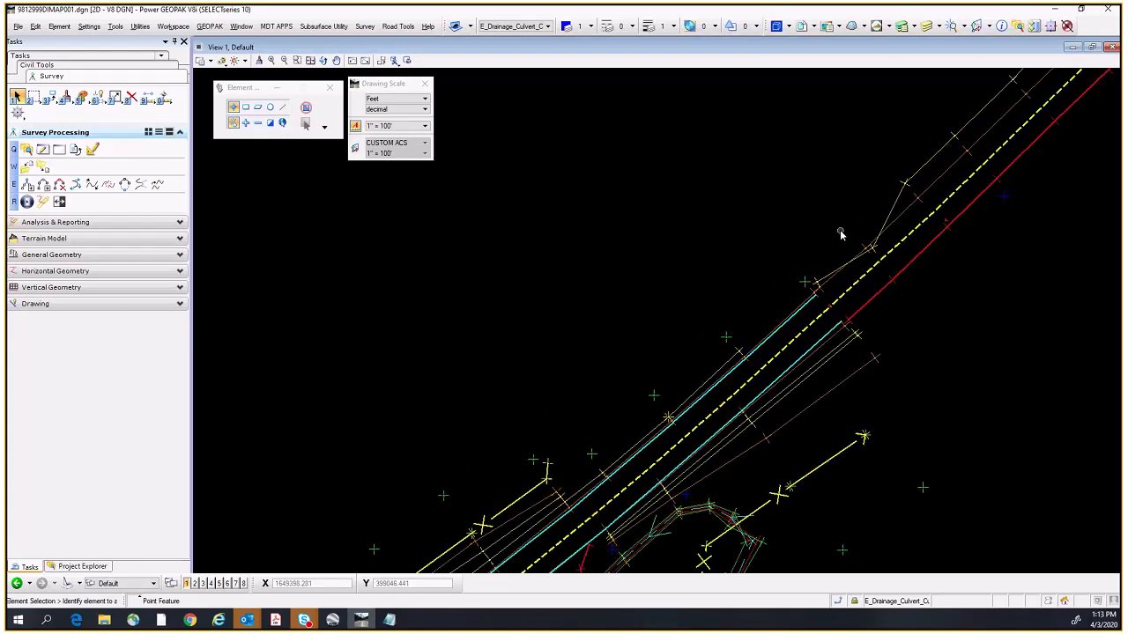
scroll(872, 233, up, 2)
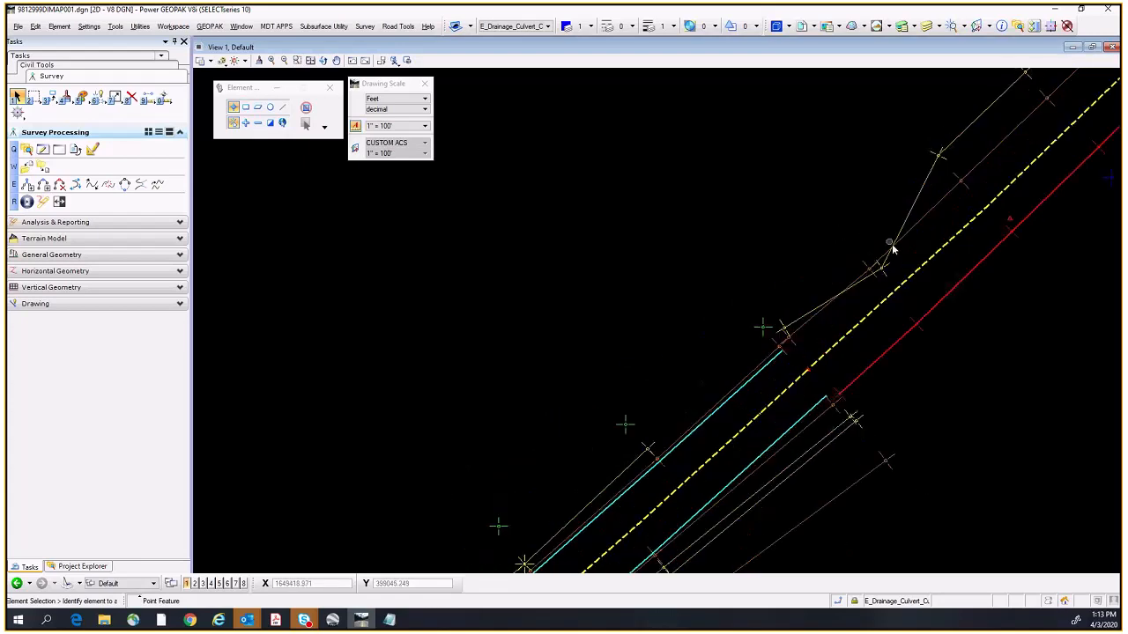
scroll(891, 278, up, 2)
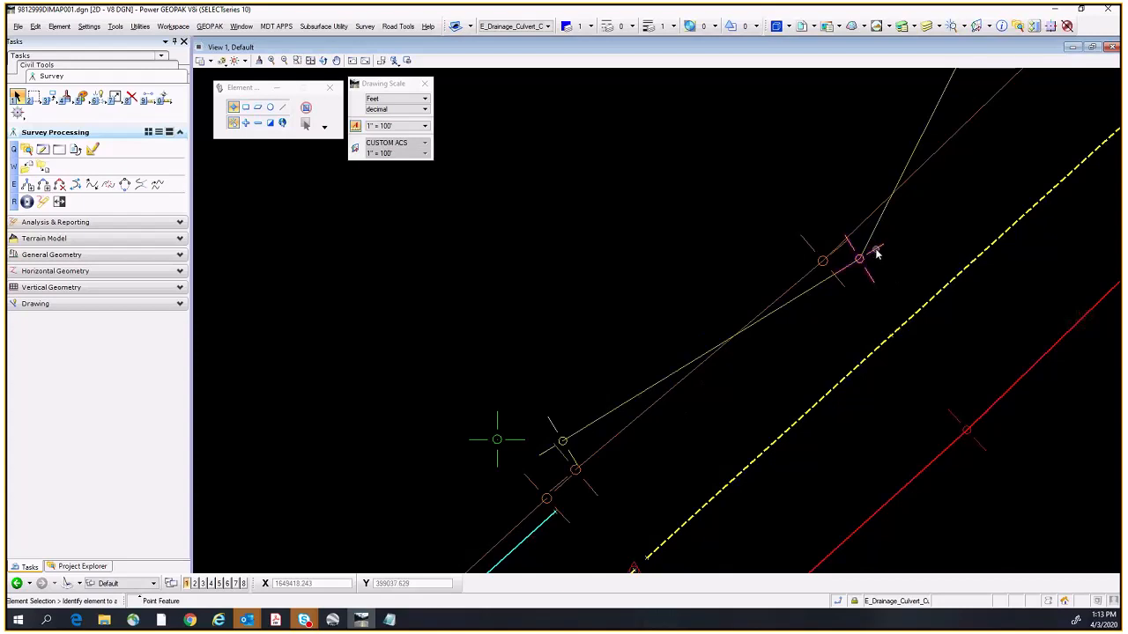
mouse_move(874, 254)
middle_drag(793, 169, 707, 282)
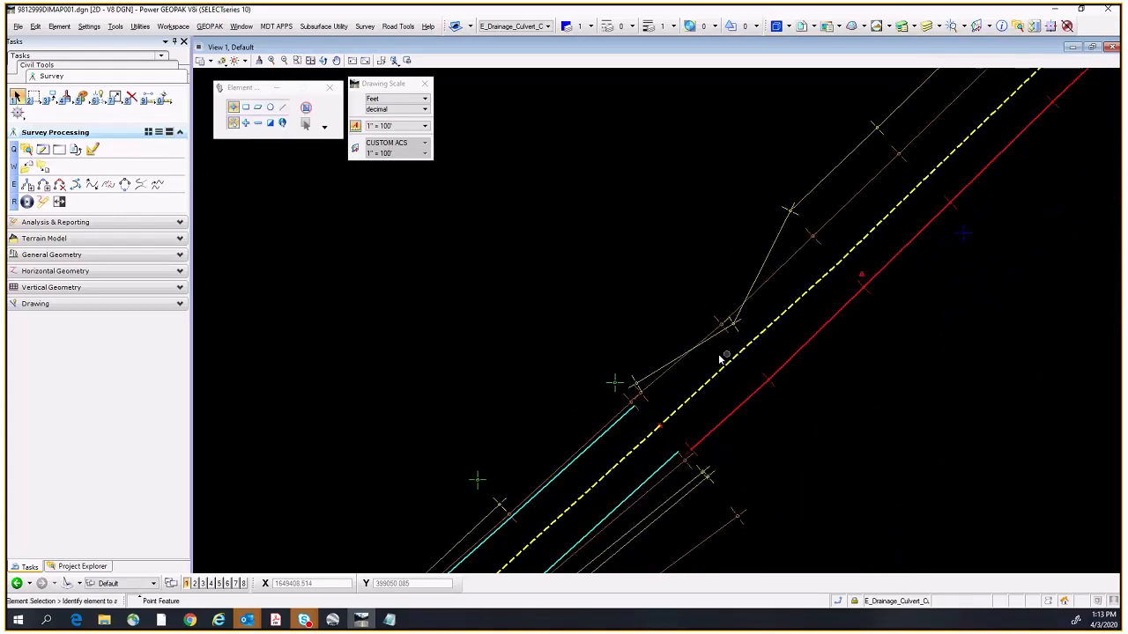
middle_drag(708, 356, 782, 324)
scroll(756, 286, up, 3)
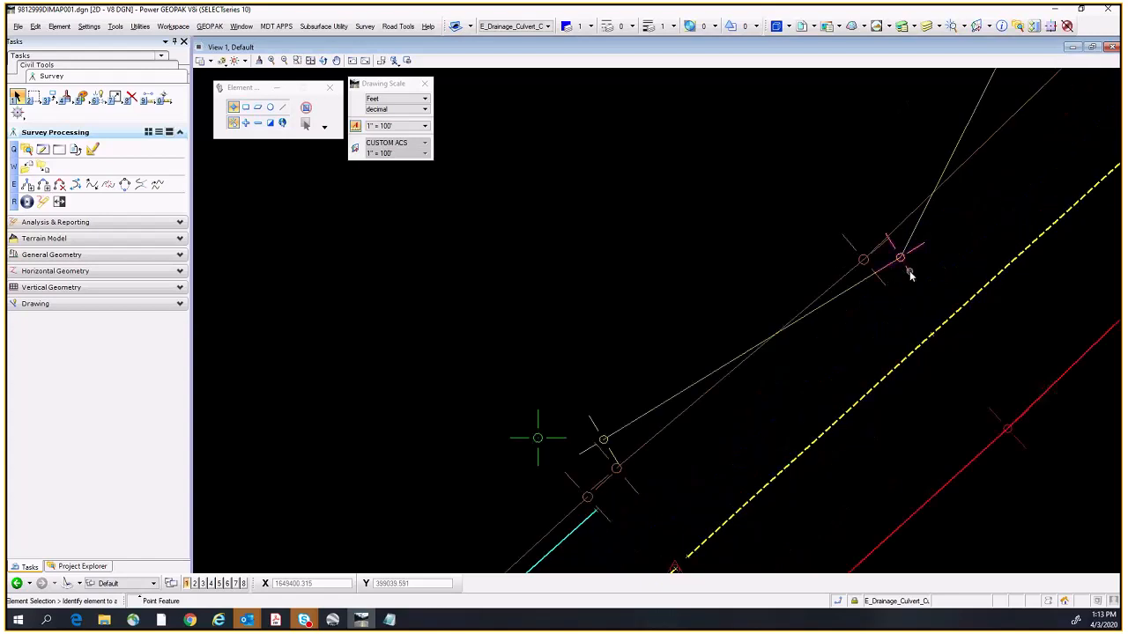
mouse_move(910, 275)
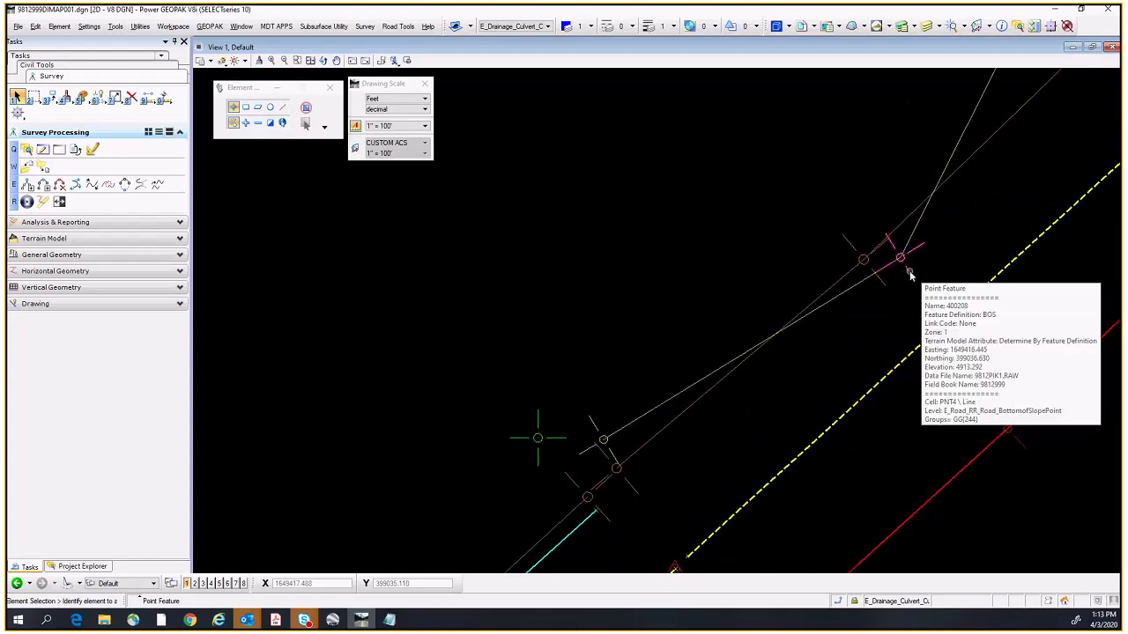
Step: Delete the stray BOS point 400208 where the bottom-of-slope line crosses the neighbouring line northwest of the road
click(910, 275)
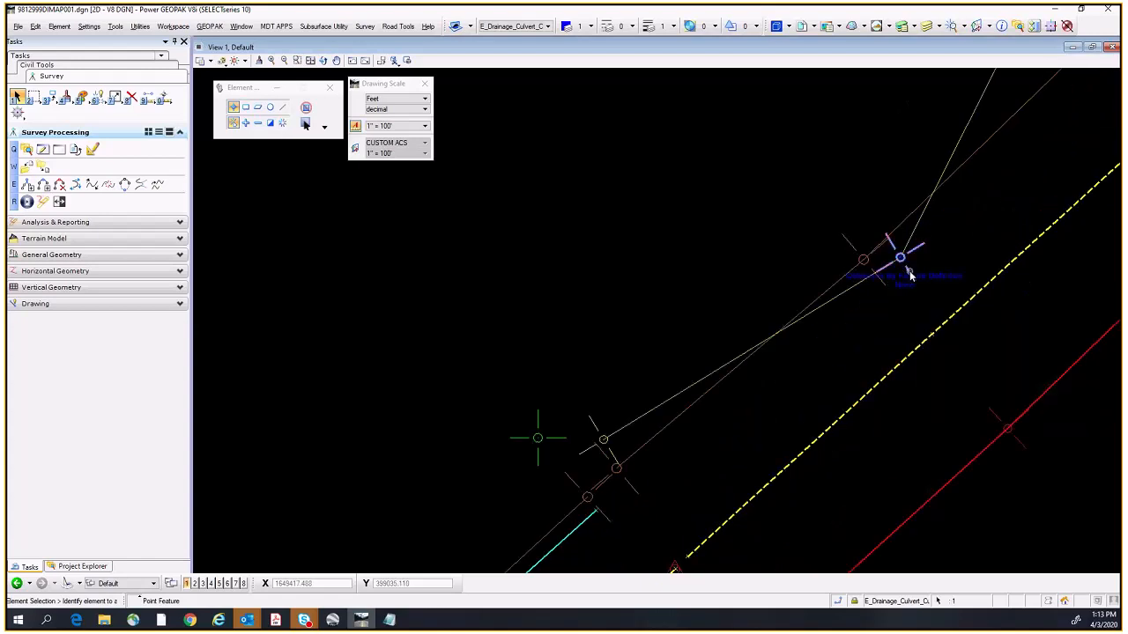
mouse_move(910, 275)
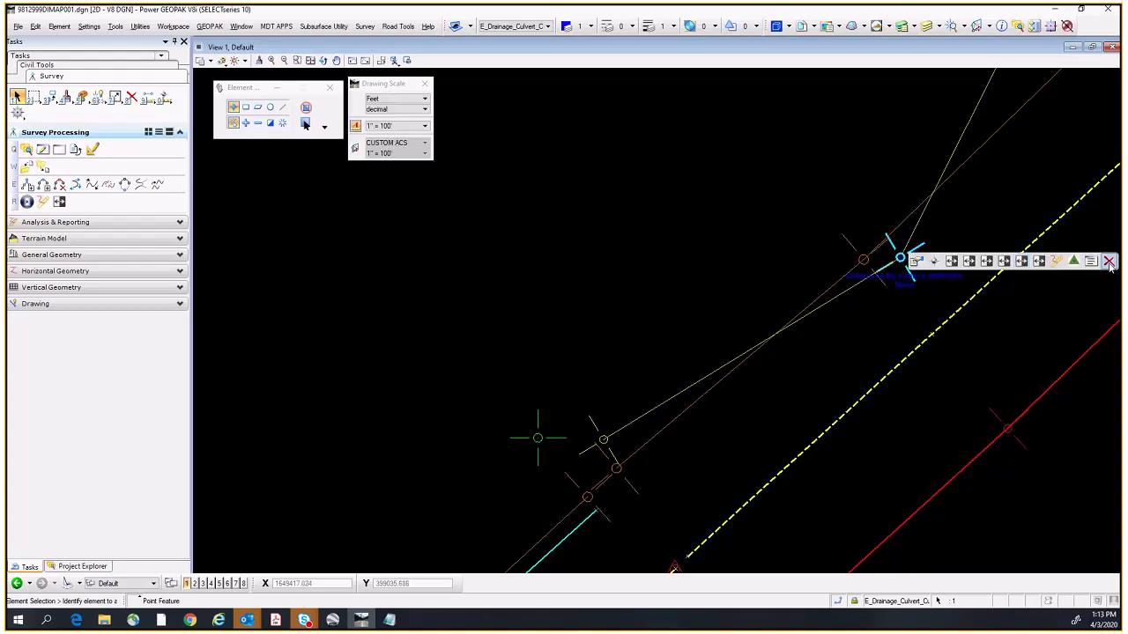
click(1109, 262)
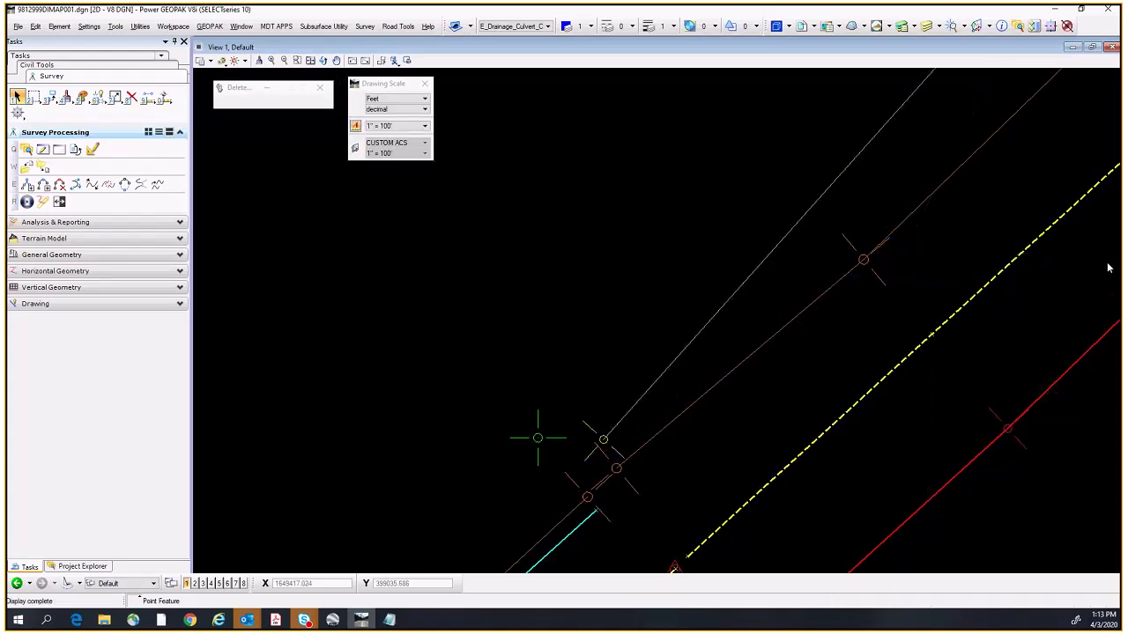
scroll(652, 256, down, 2)
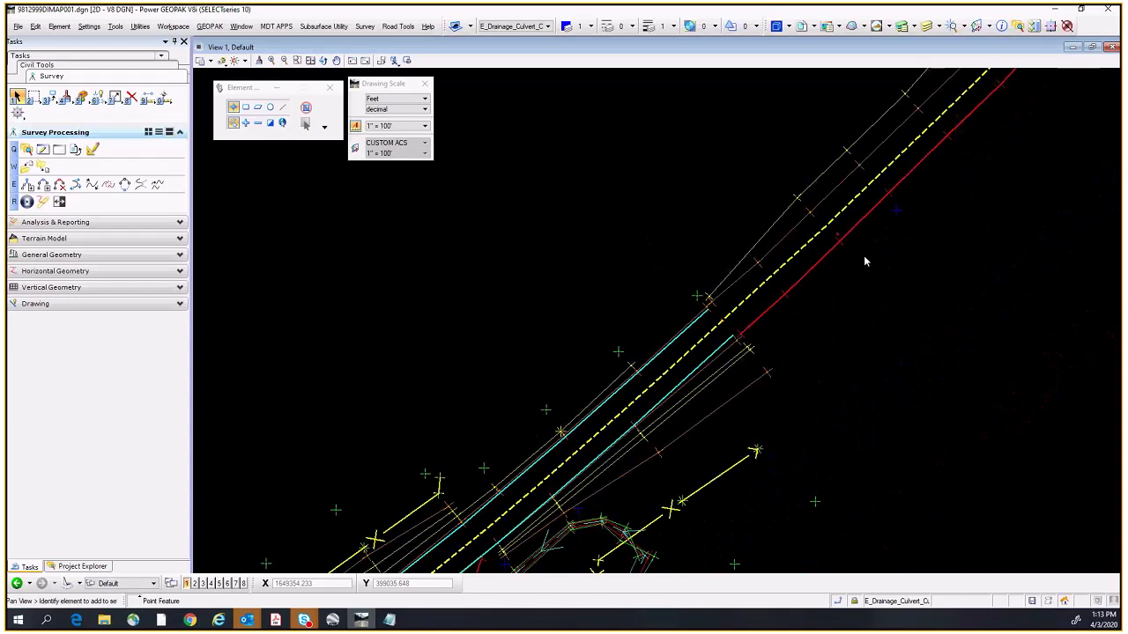
scroll(745, 315, up, 1)
scroll(695, 327, up, 1)
scroll(697, 329, down, 2)
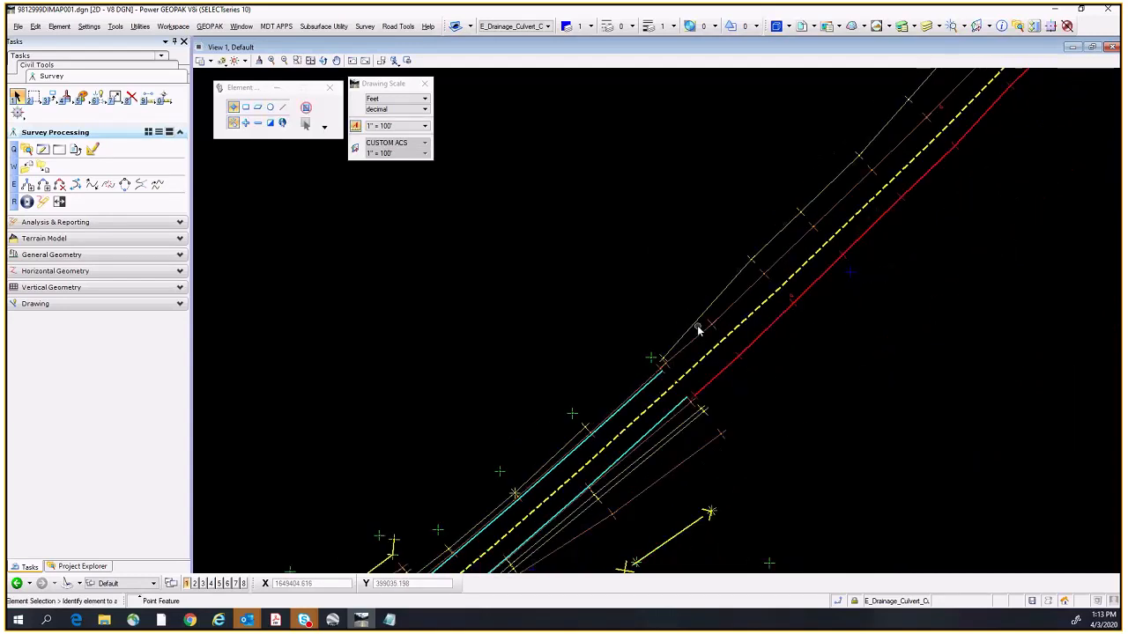
Step: Examine the fence line southeast of the road near the culvert, where it runs out to a vertex beside the ditch's end
middle_drag(690, 388, 785, 217)
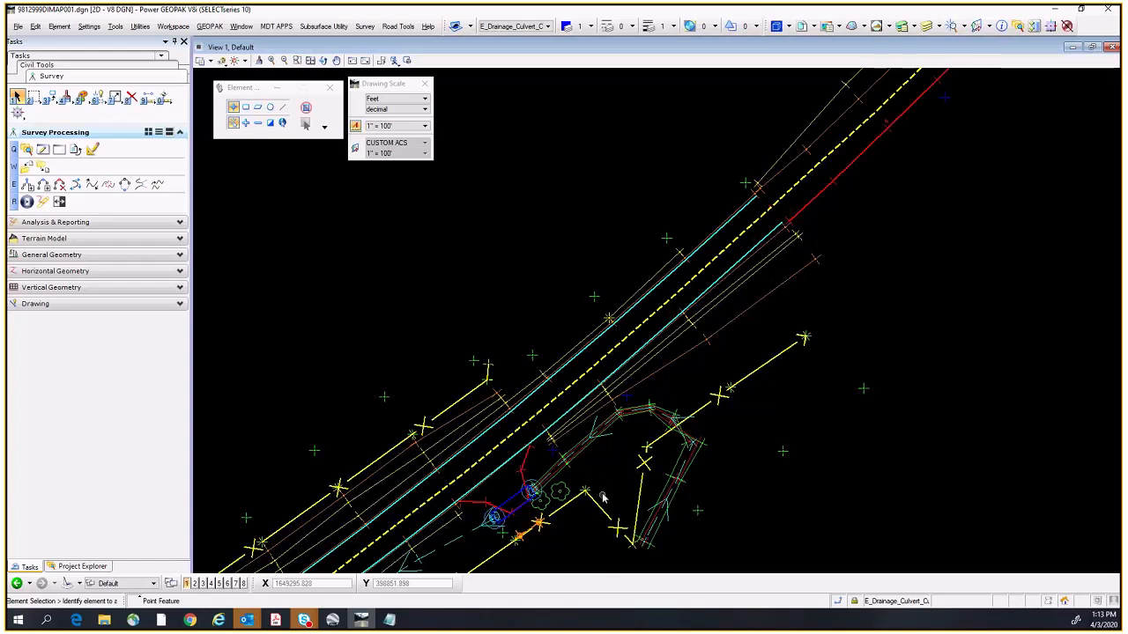
scroll(602, 499, up, 3)
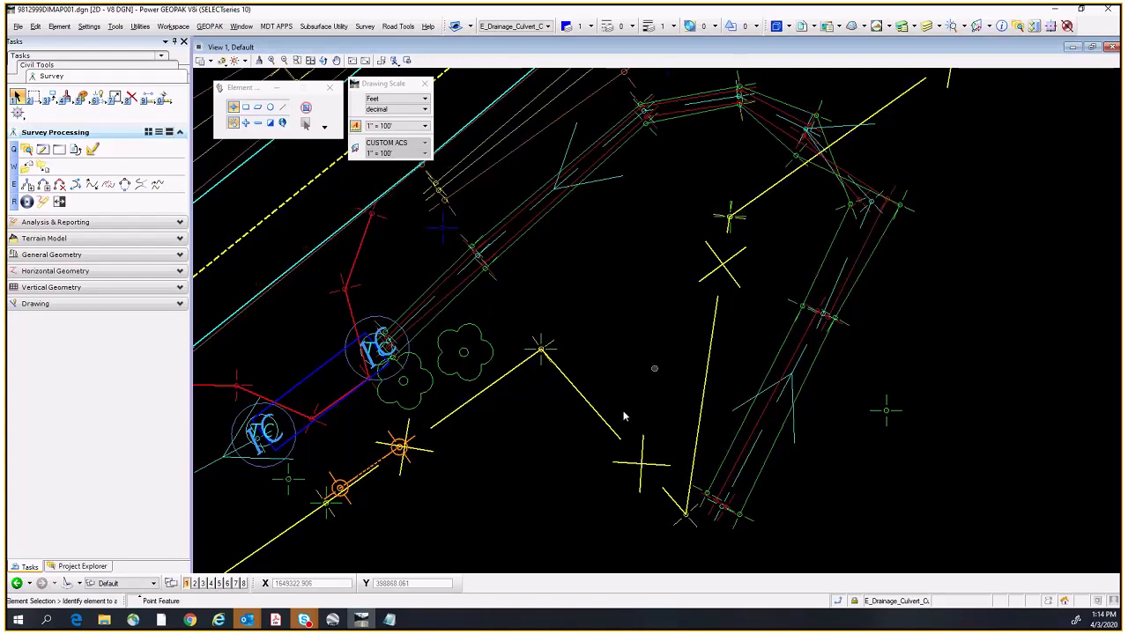
scroll(650, 511, up, 3)
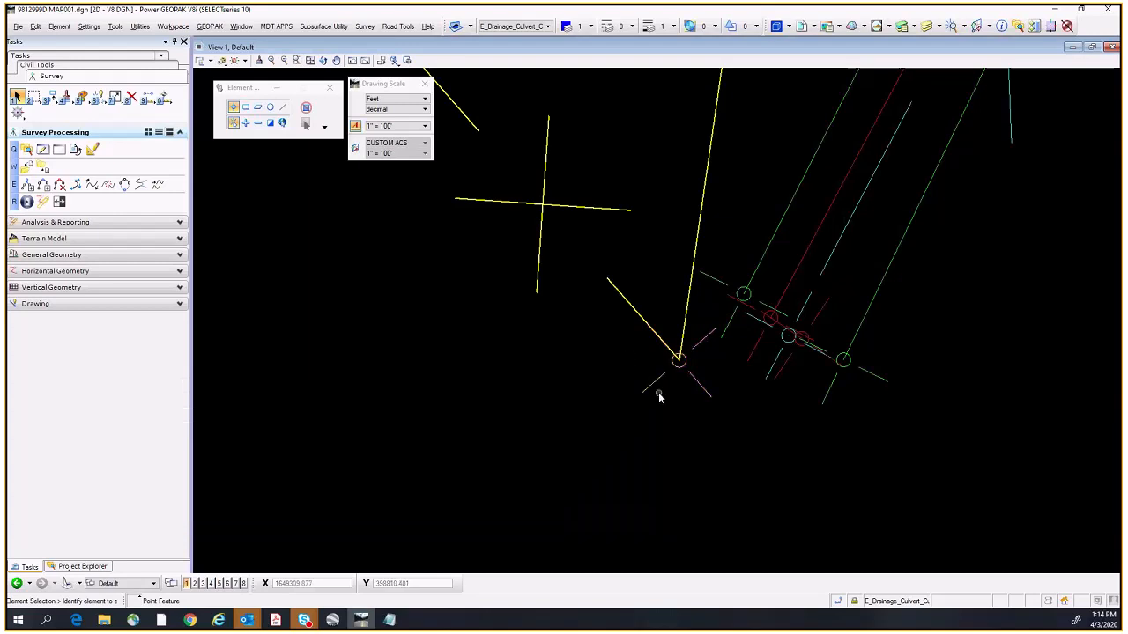
scroll(574, 382, down, 3)
mouse_move(501, 388)
middle_down()
mouse_move(510, 420)
mouse_move(519, 408)
middle_up()
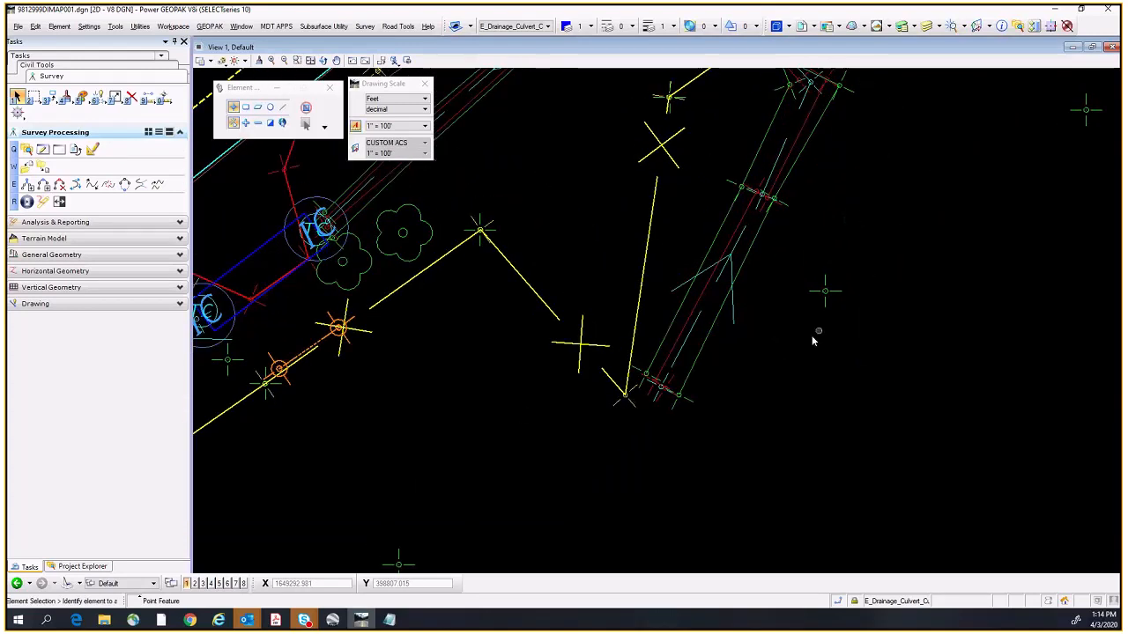
mouse_move(629, 428)
middle_down()
mouse_move(678, 403)
mouse_move(684, 364)
middle_up()
scroll(686, 362, up, 3)
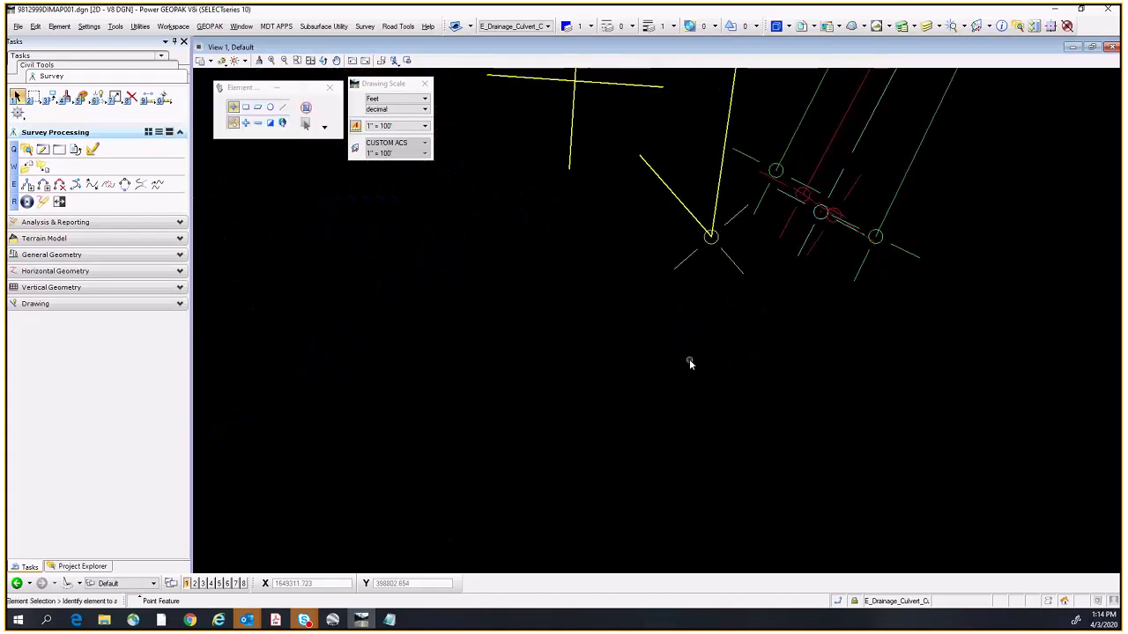
middle_drag(755, 248, 745, 360)
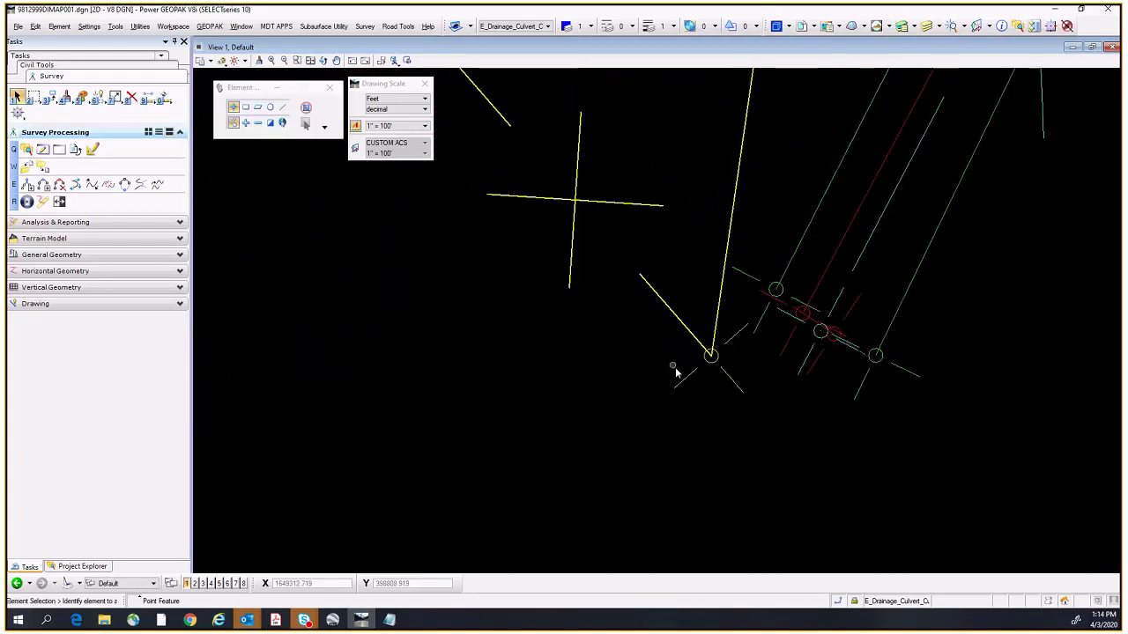
scroll(546, 252, down, 3)
mouse_move(539, 187)
middle_down()
mouse_move(591, 289)
mouse_move(587, 249)
mouse_move(607, 264)
mouse_move(662, 214)
middle_up()
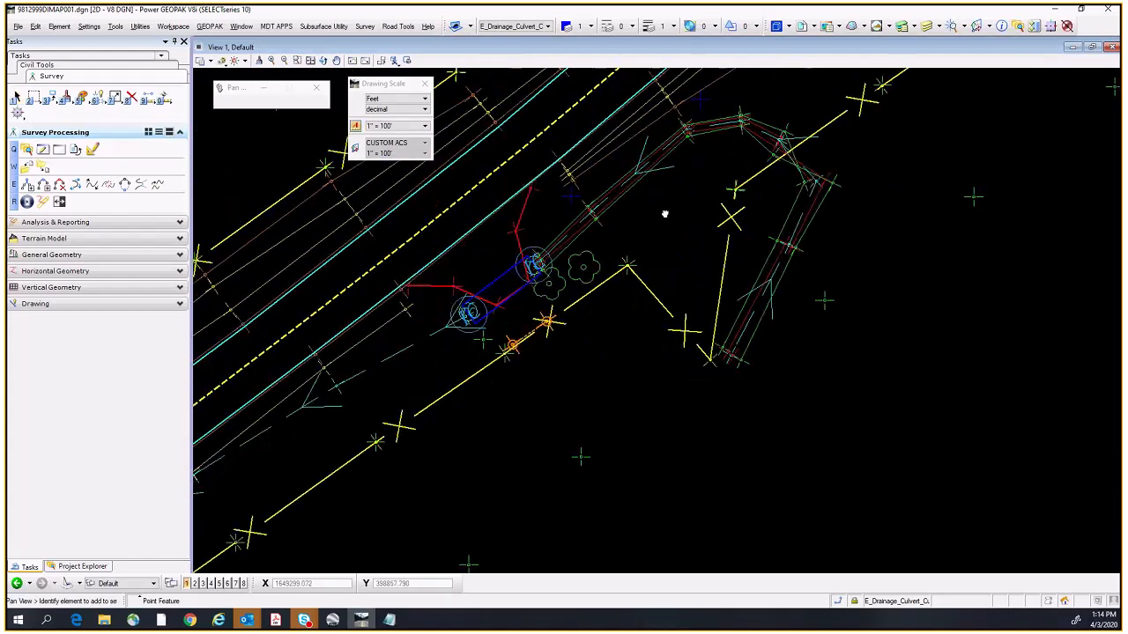
click(602, 291)
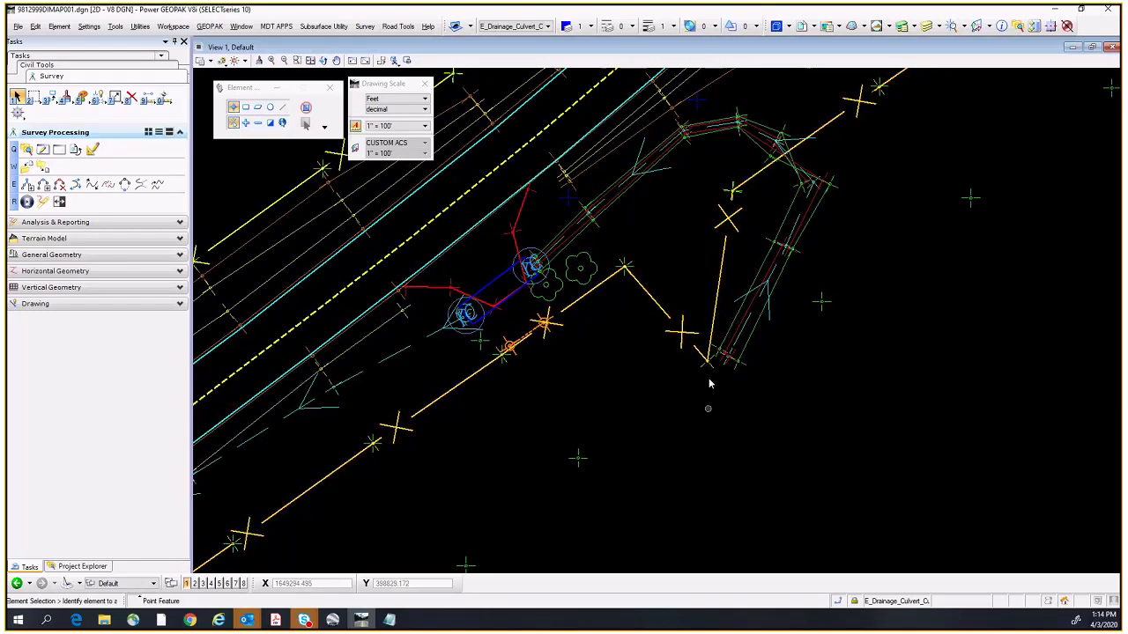
middle_drag(671, 212, 703, 298)
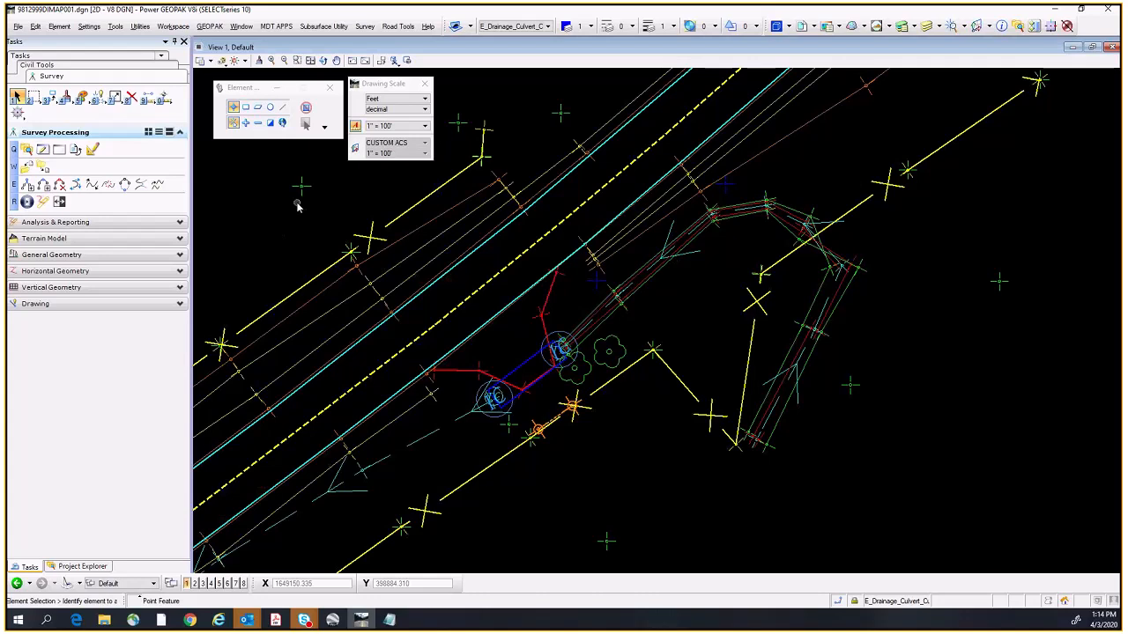
Step: Open the survey element details and list the FENCE linear features of field book 9812999
click(42, 151)
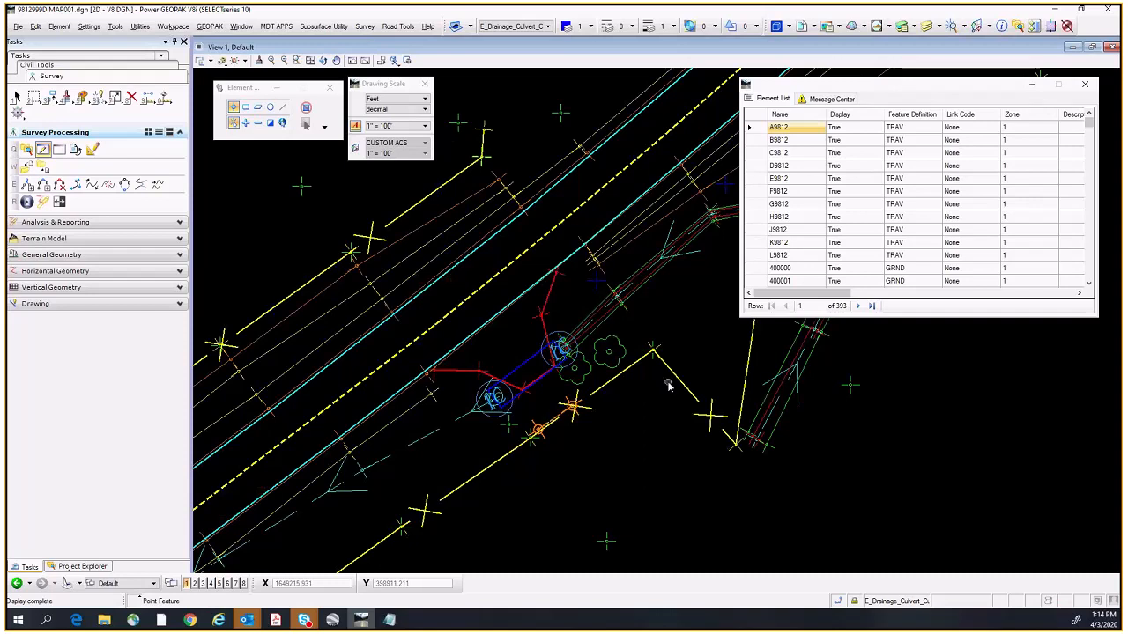
mouse_move(674, 378)
click(82, 566)
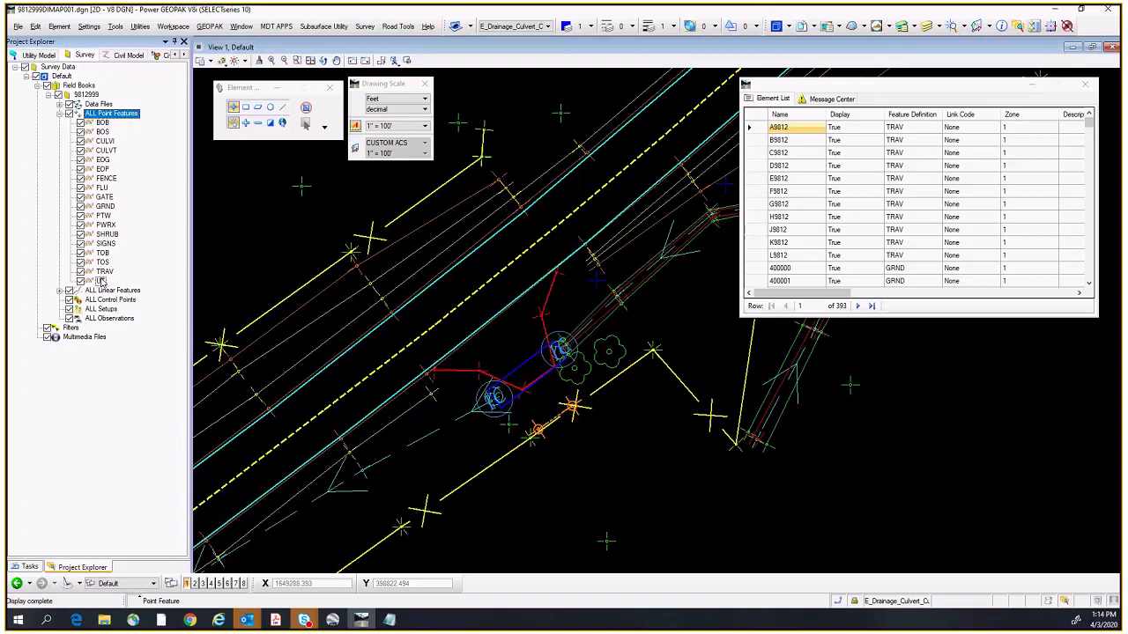
click(59, 290)
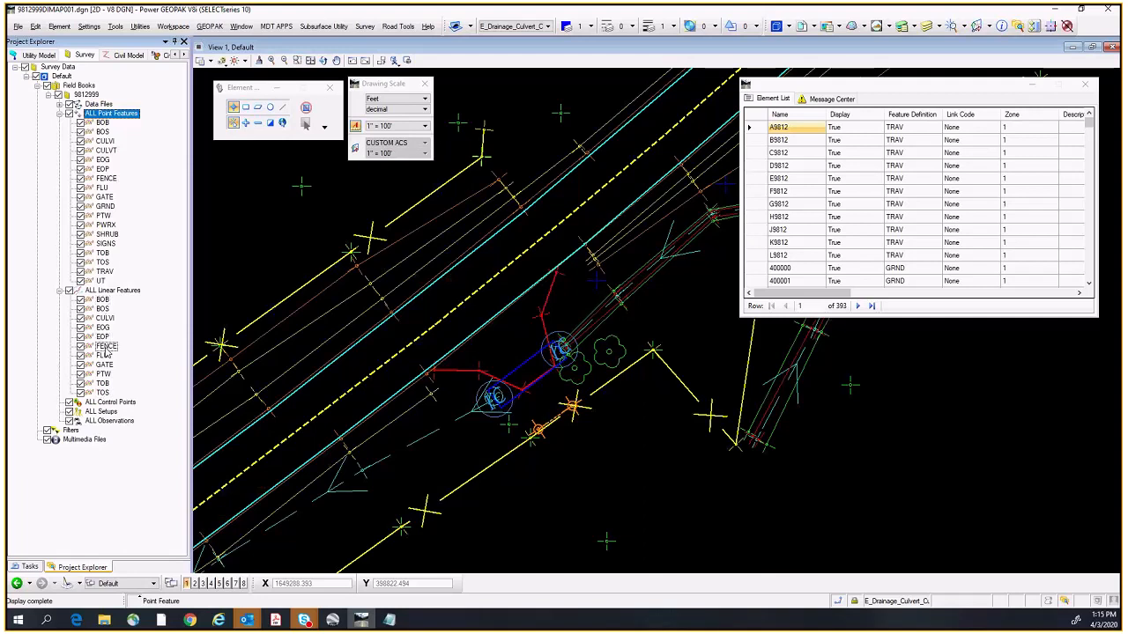
right_click(106, 348)
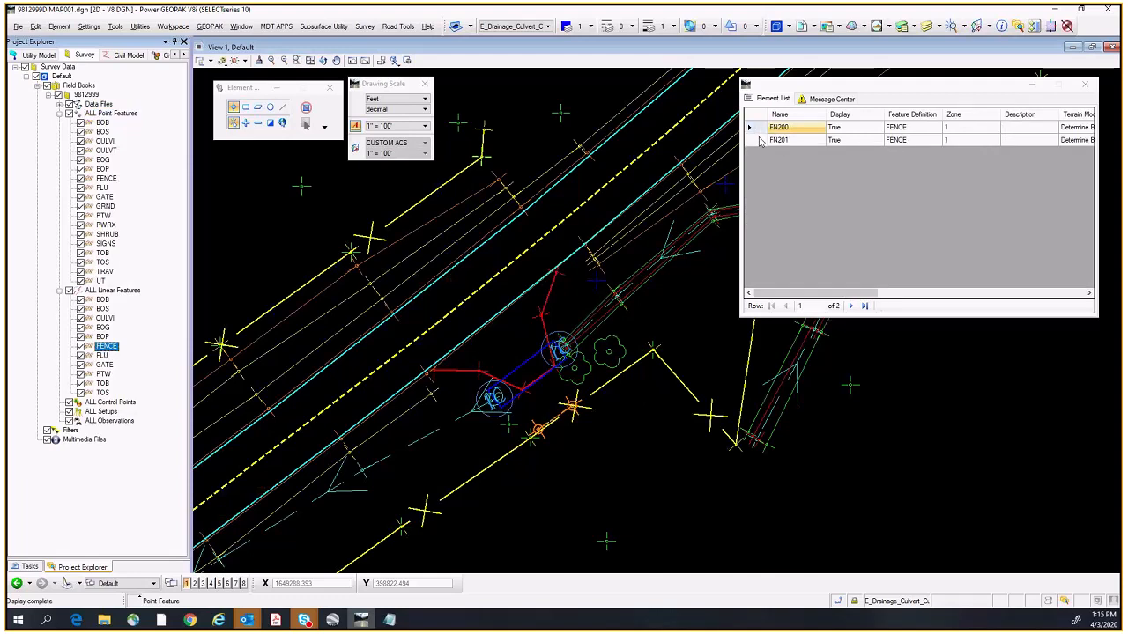
Step: Identify the fence line southeast of the road and open the point list of linear feature FN200
mouse_move(401, 220)
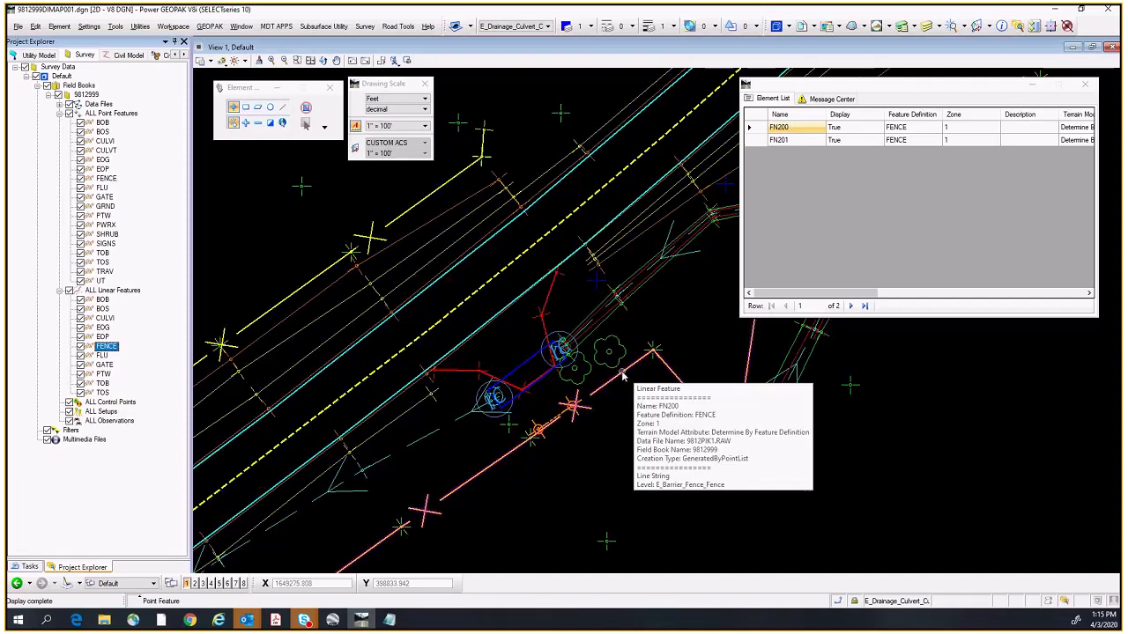
click(758, 131)
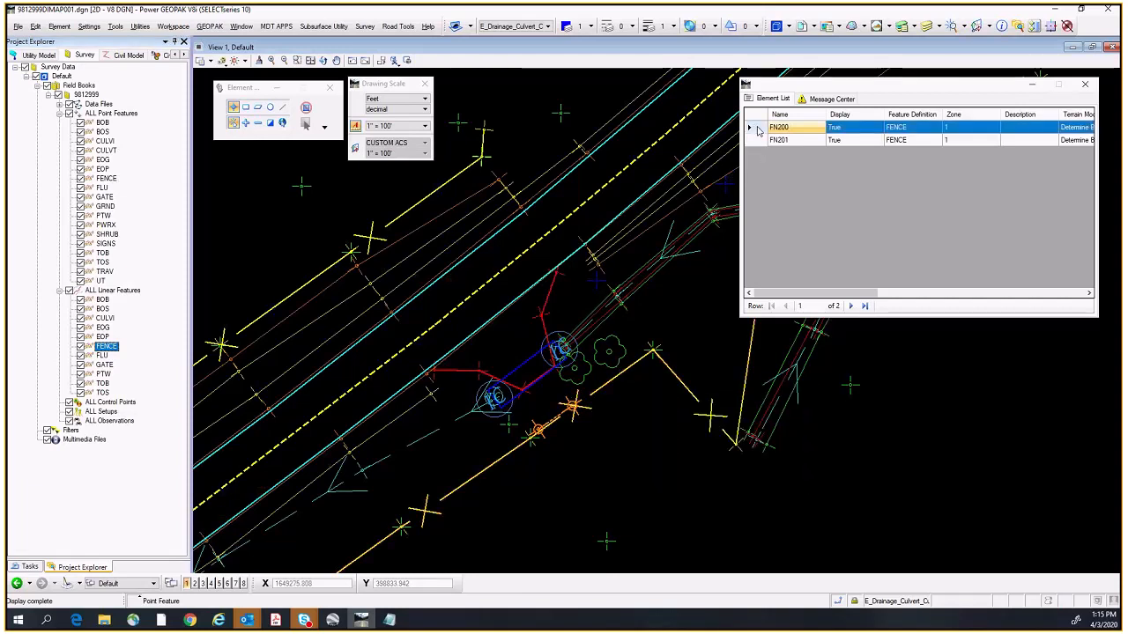
right_click(758, 129)
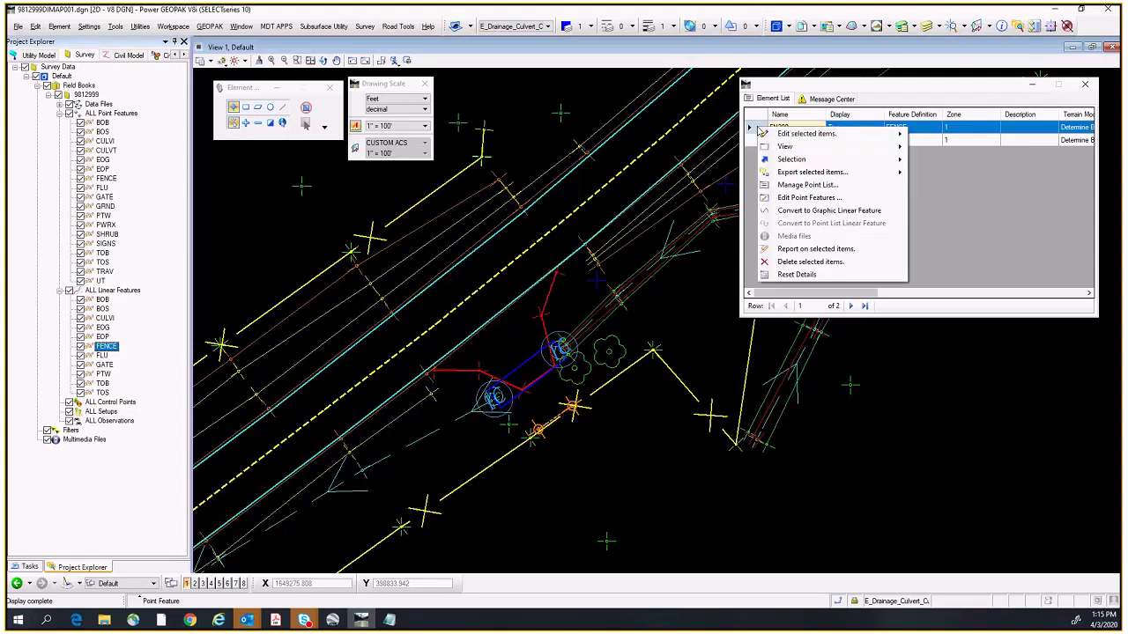
click(804, 186)
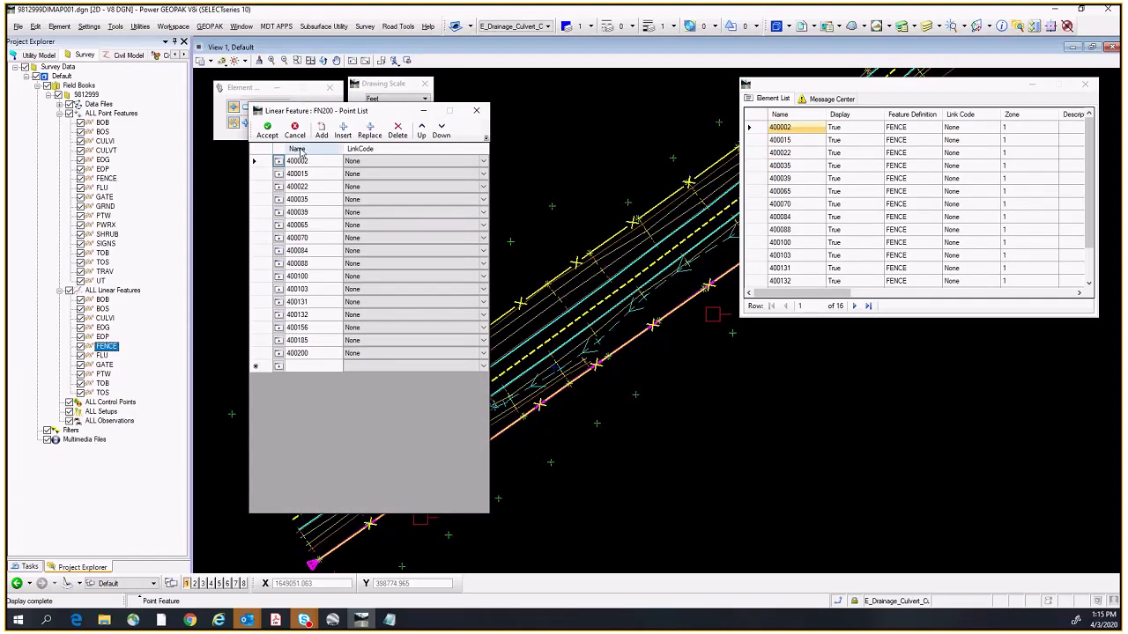
Step: Locate points 400132, 400131 and 400103 from the FN200 point list in the drawing to identify the stray fence vertex
middle_drag(779, 400, 660, 474)
middle_drag(853, 370, 784, 396)
scroll(676, 292, up, 1)
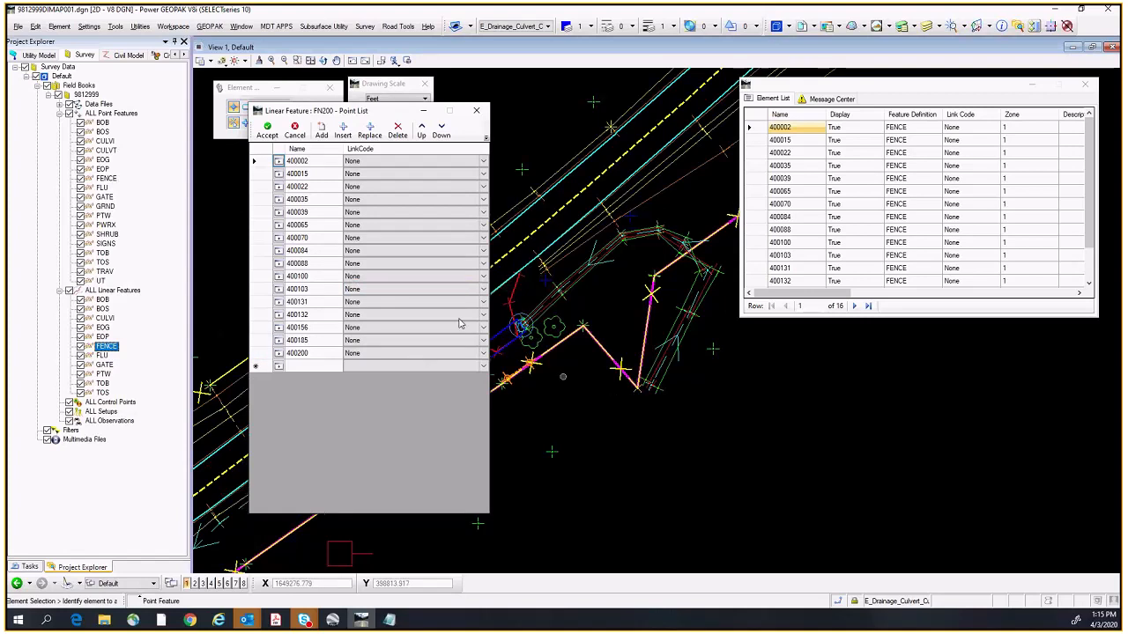
scroll(608, 350, up, 2)
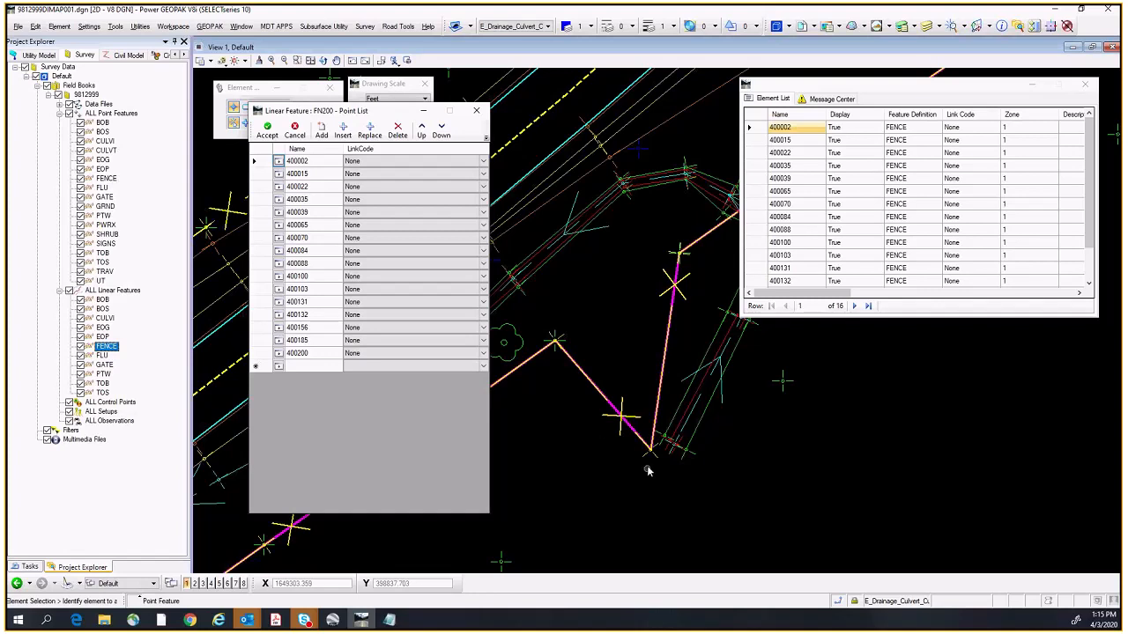
scroll(644, 472, up, 2)
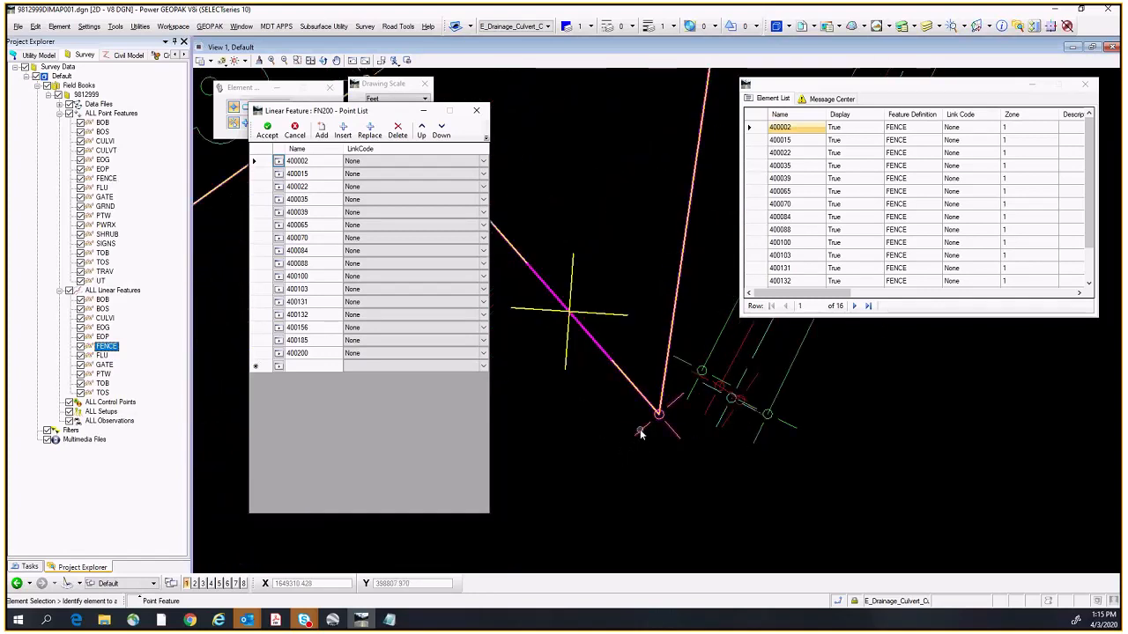
mouse_move(641, 434)
click(257, 315)
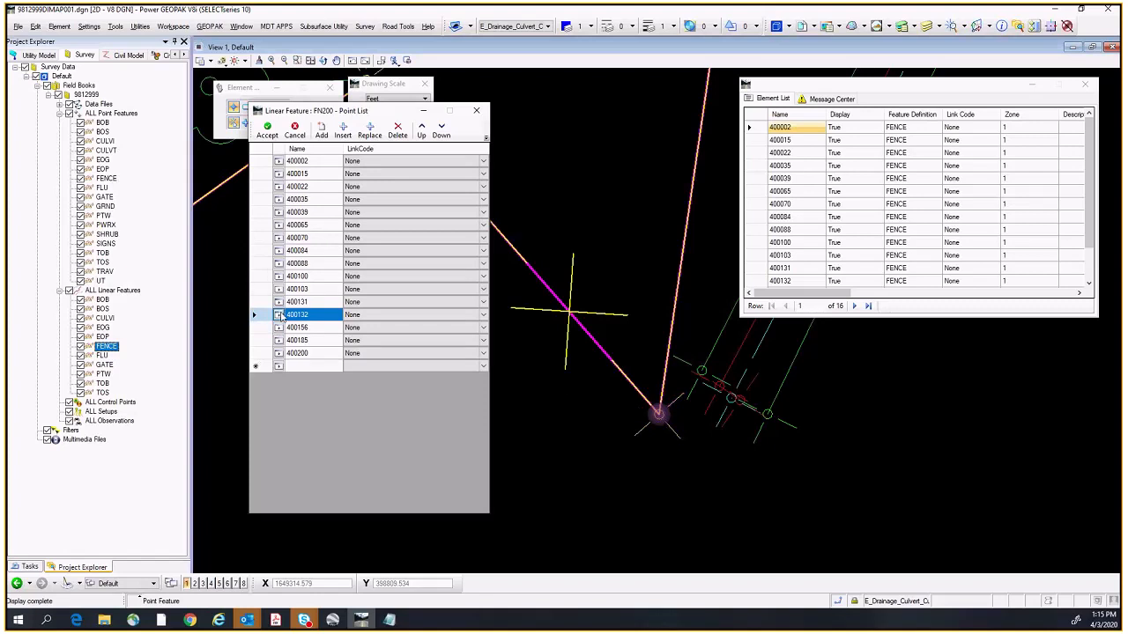
click(255, 302)
scroll(534, 406, down, 5)
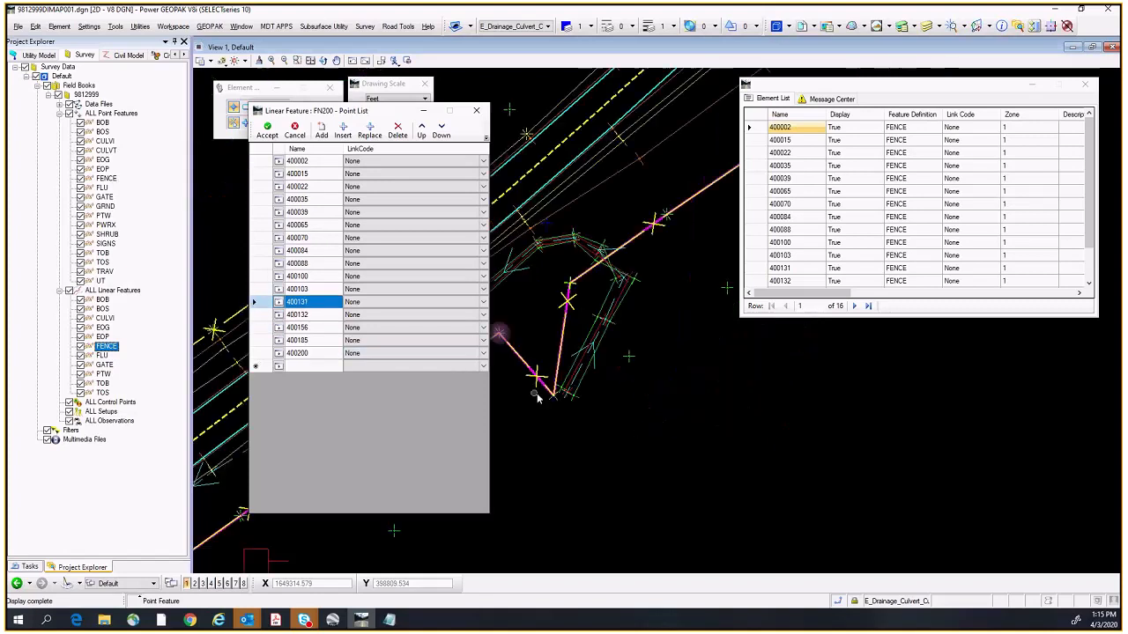
middle_drag(534, 407, 637, 393)
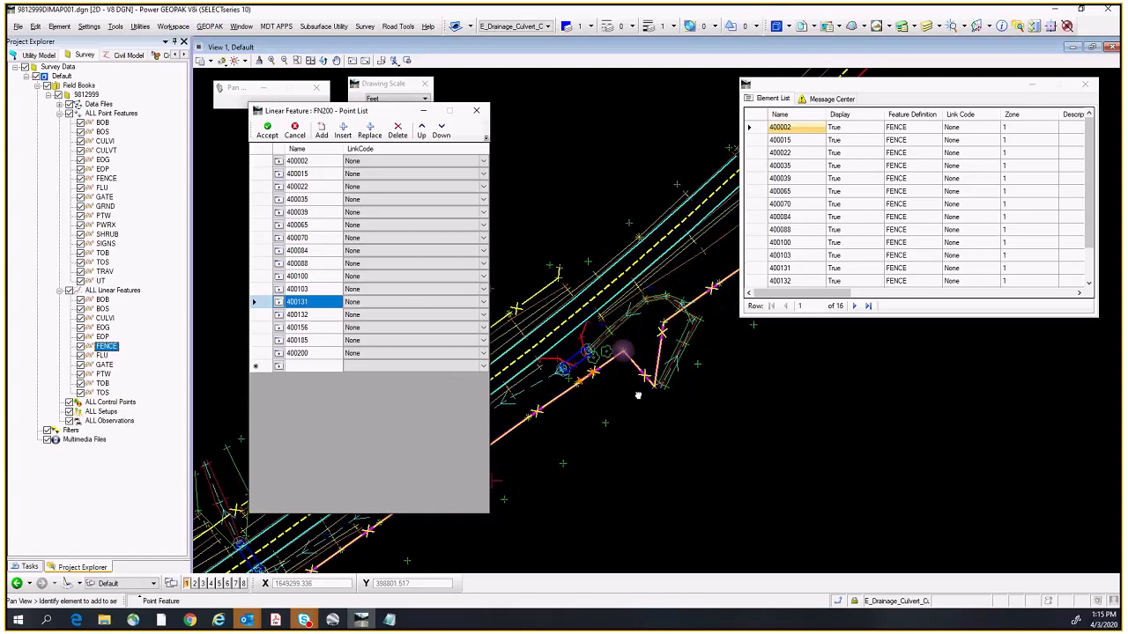
click(254, 291)
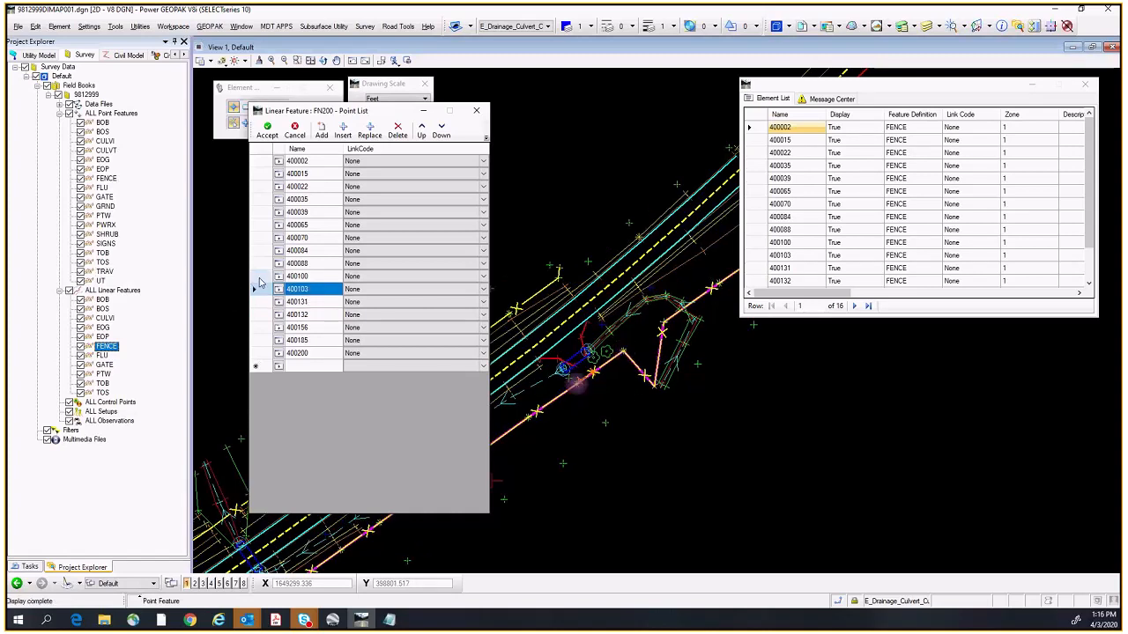
Step: Remove point 400132 from the FN200 fence point list and accept the edited list
click(262, 316)
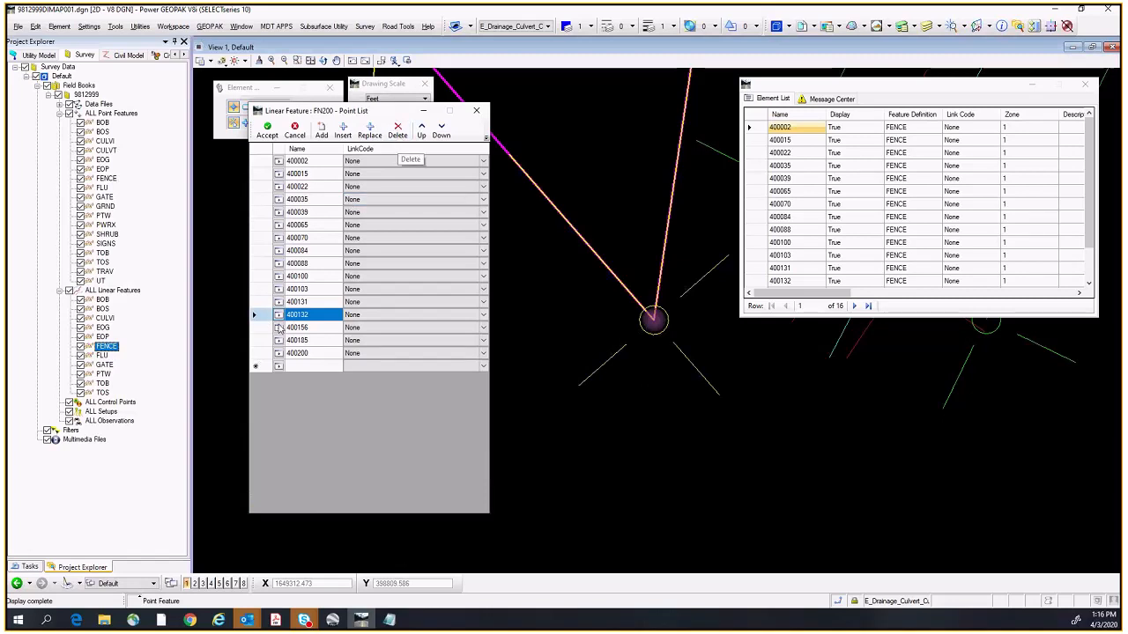
click(398, 131)
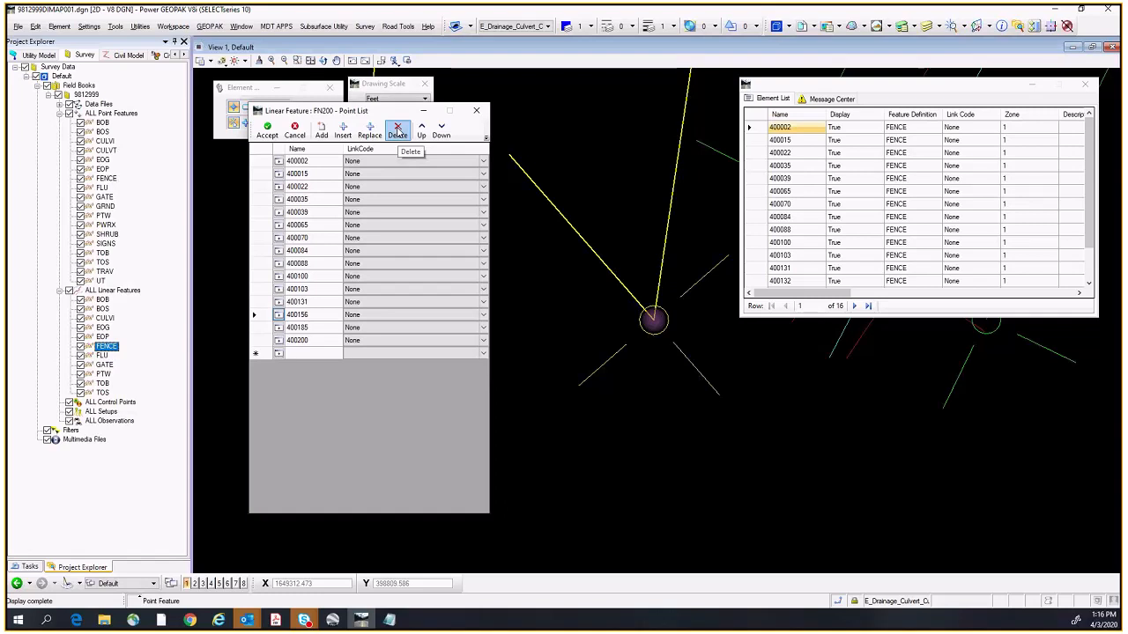
scroll(597, 239, down, 3)
middle_drag(565, 153, 594, 279)
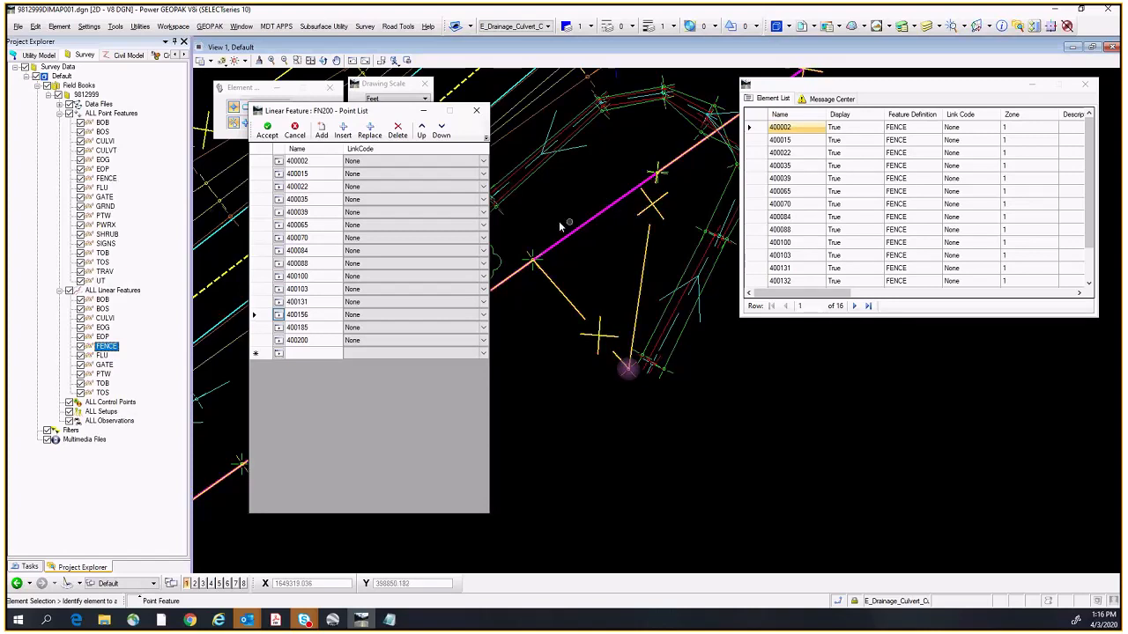
middle_drag(559, 196, 584, 225)
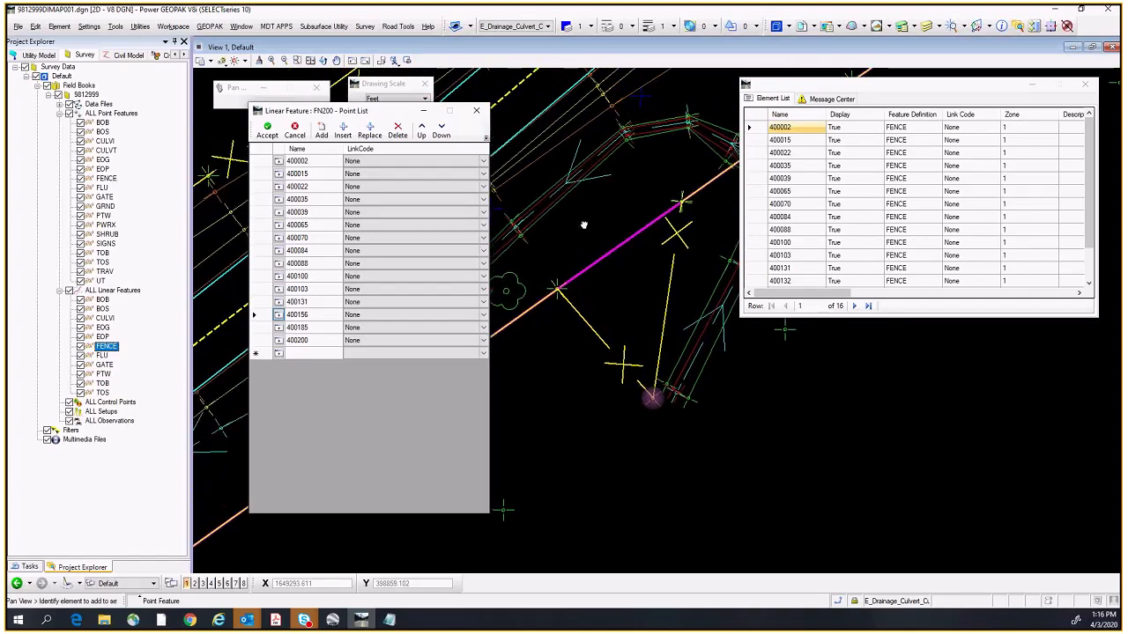
click(264, 135)
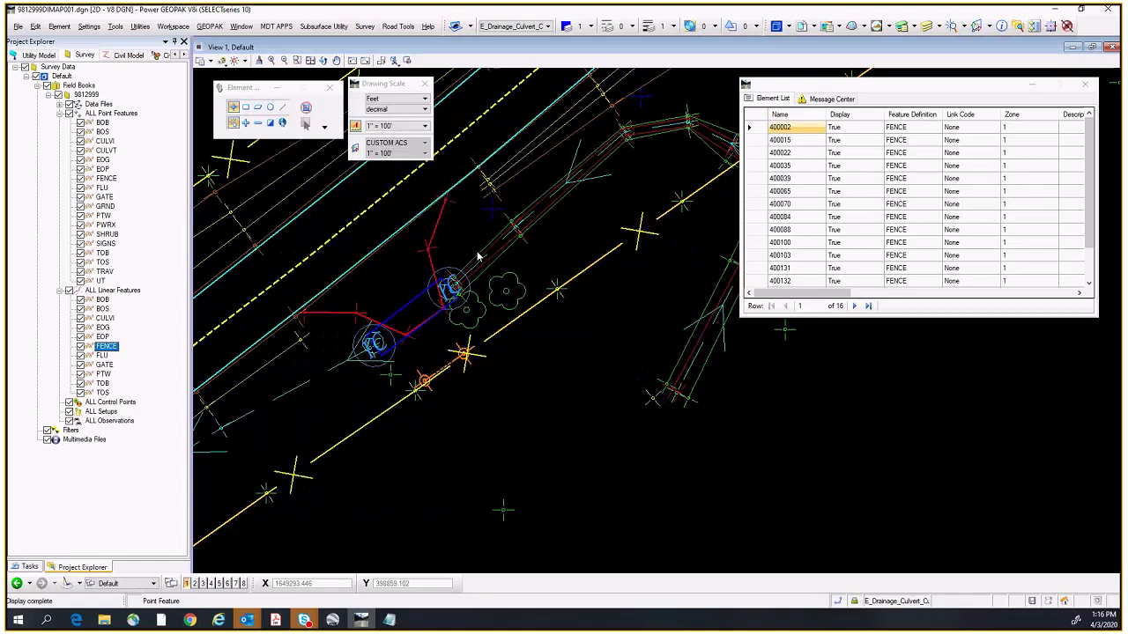
mouse_move(599, 262)
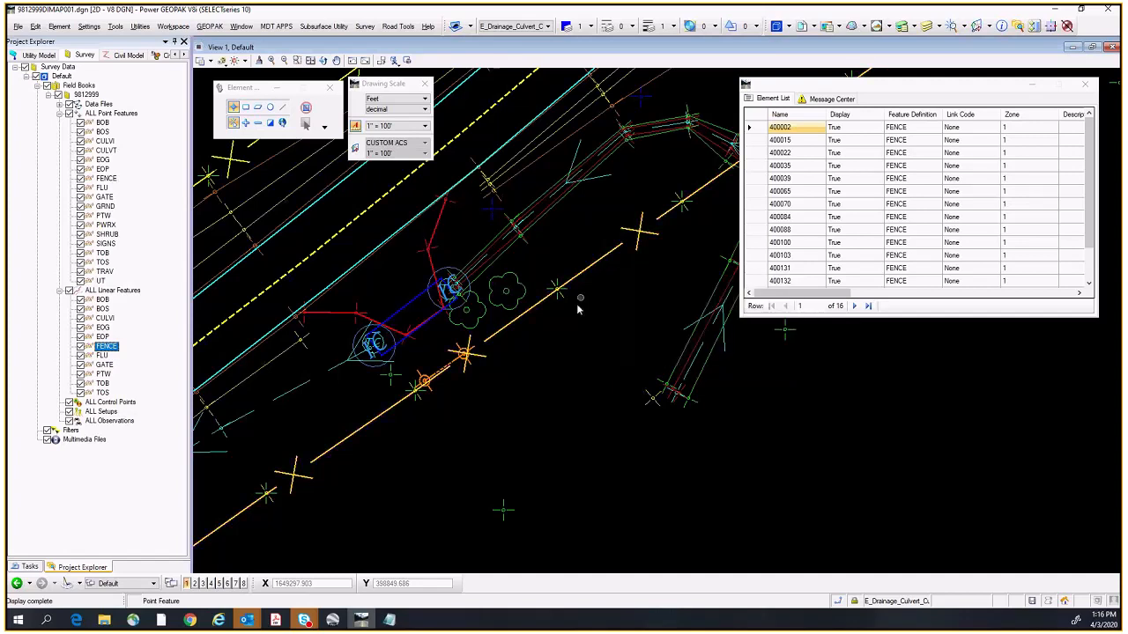
Step: List the FENCE point features of field book 9812999 and locate stray point 400132 beside the lower end of the curved drainage channel
middle_drag(604, 402, 557, 330)
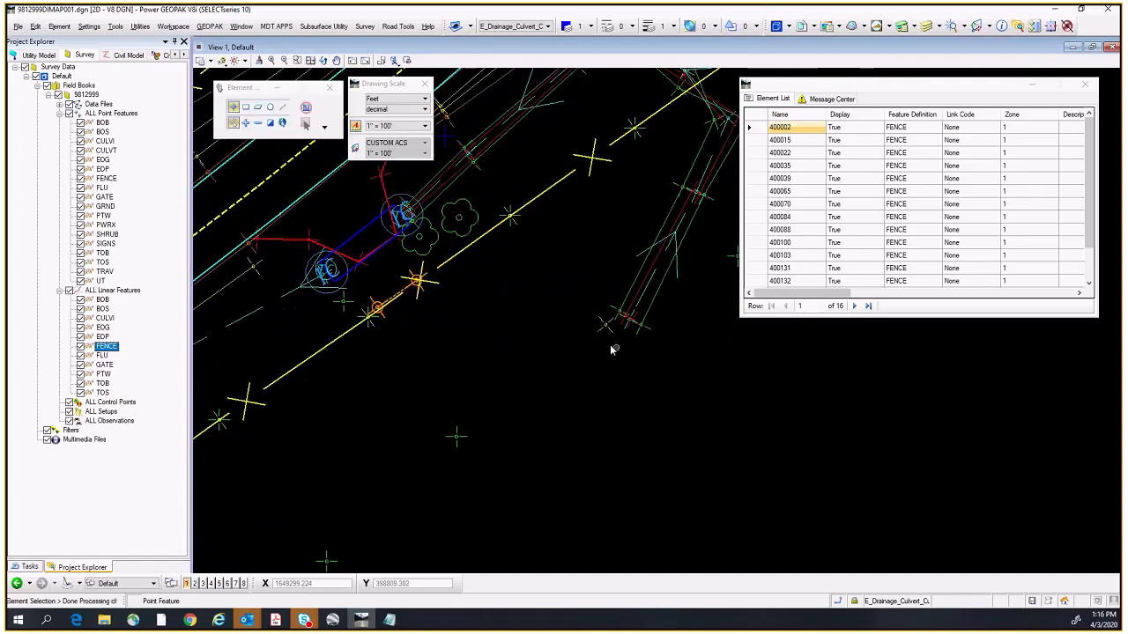
scroll(610, 342, up, 3)
mouse_move(599, 330)
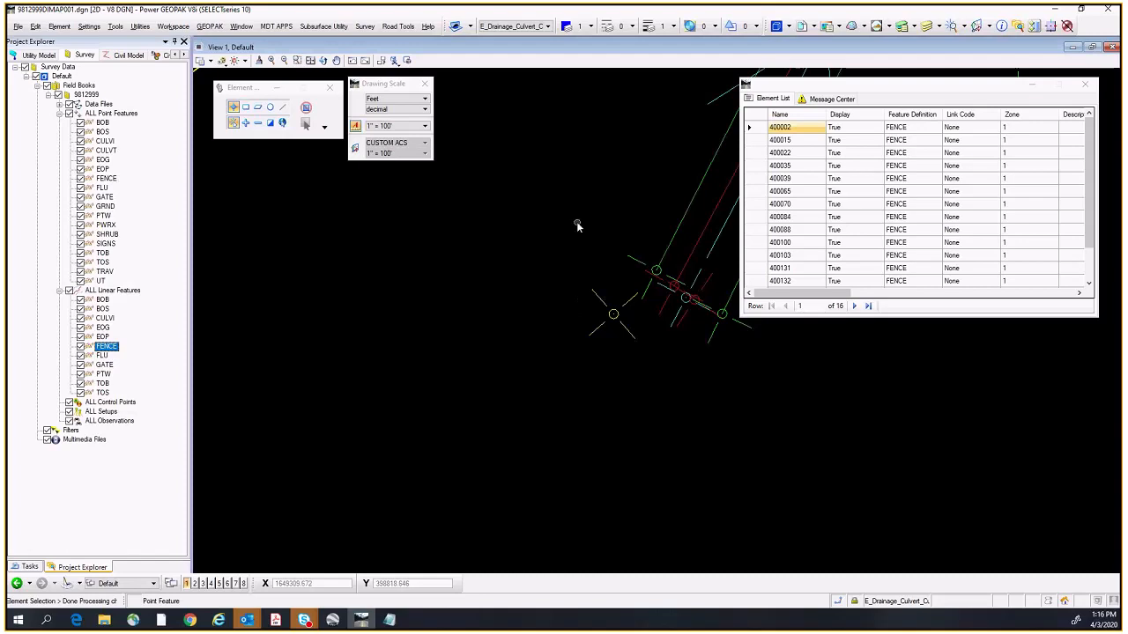
scroll(607, 270, down, 3)
middle_drag(606, 270, 571, 242)
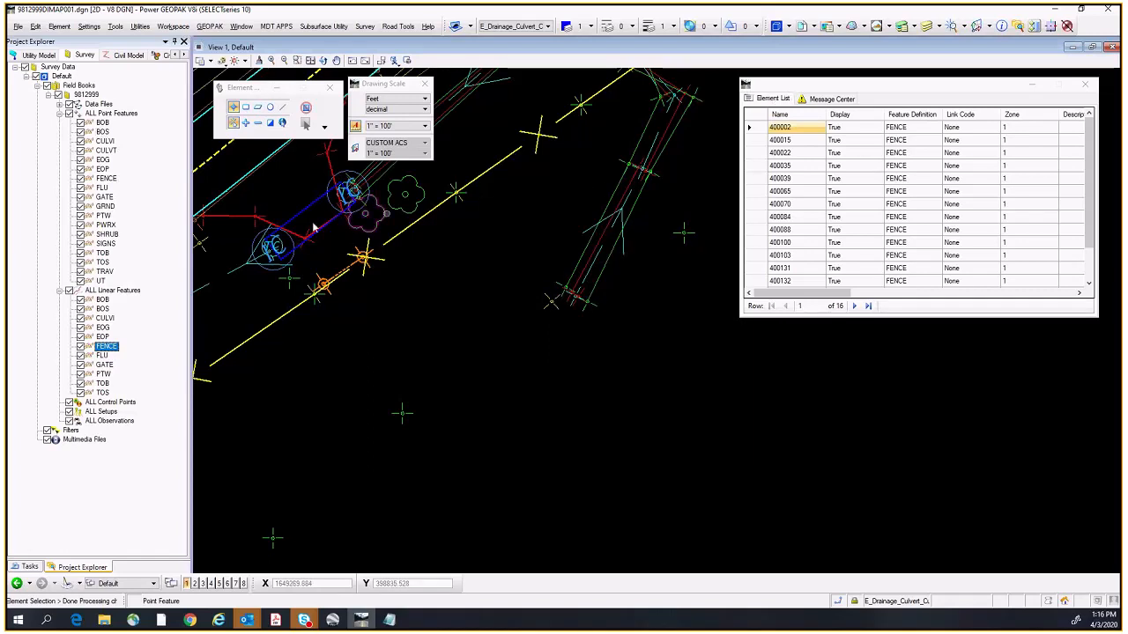
click(104, 179)
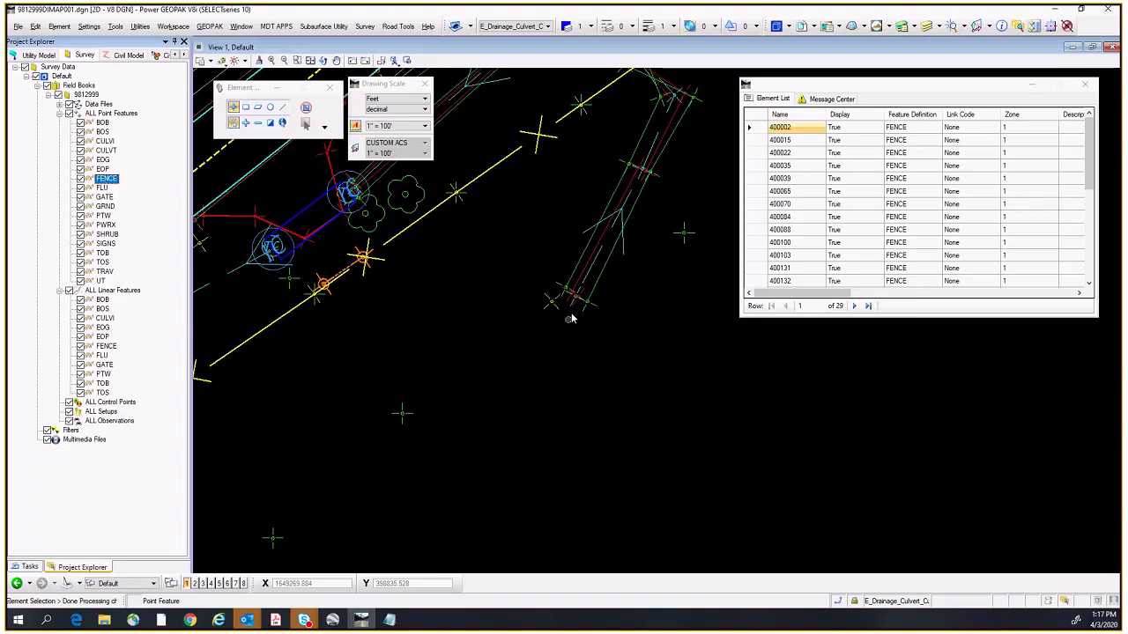
scroll(553, 292, up, 3)
scroll(546, 297, up, 1)
mouse_move(524, 326)
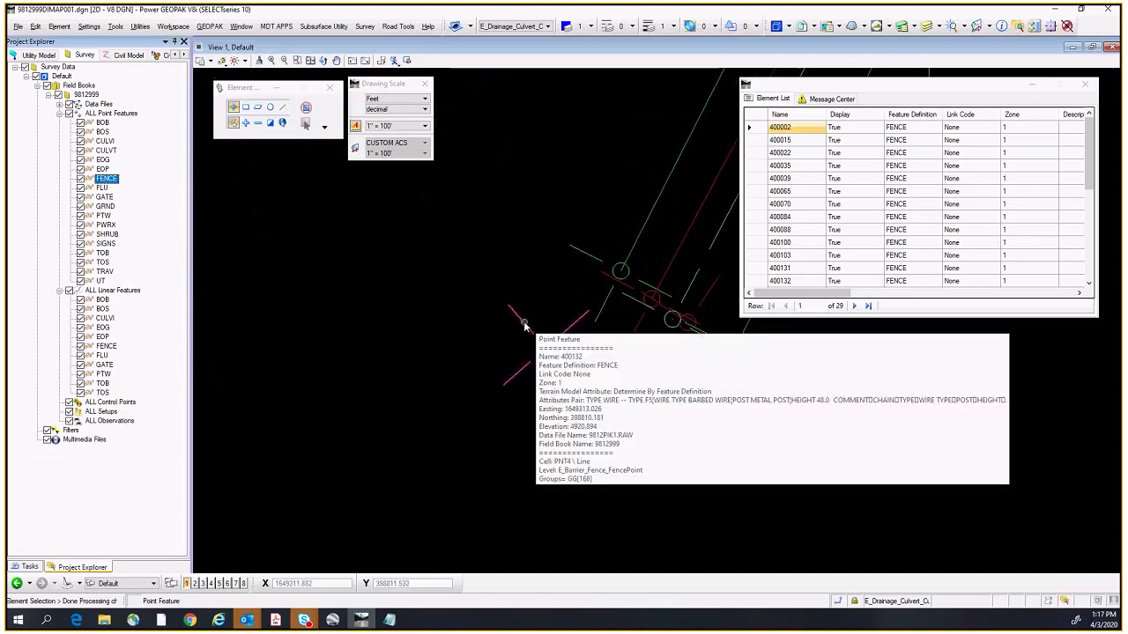
Step: Change the feature definition of point 400132 from FENCE to EOP and close the element list
click(831, 282)
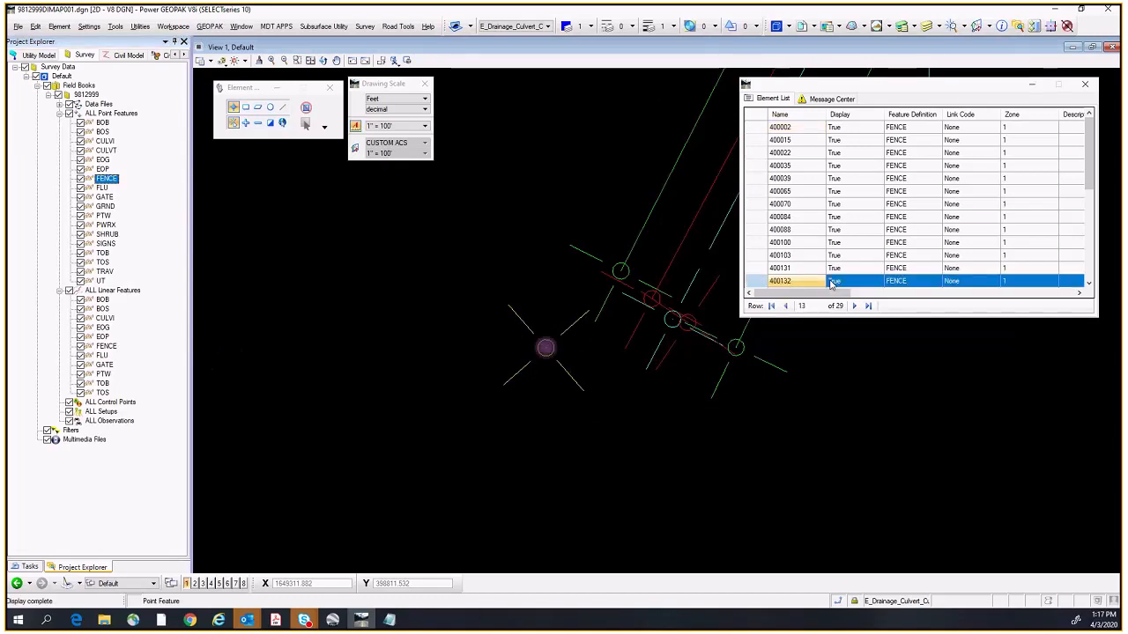
click(908, 281)
click(907, 281)
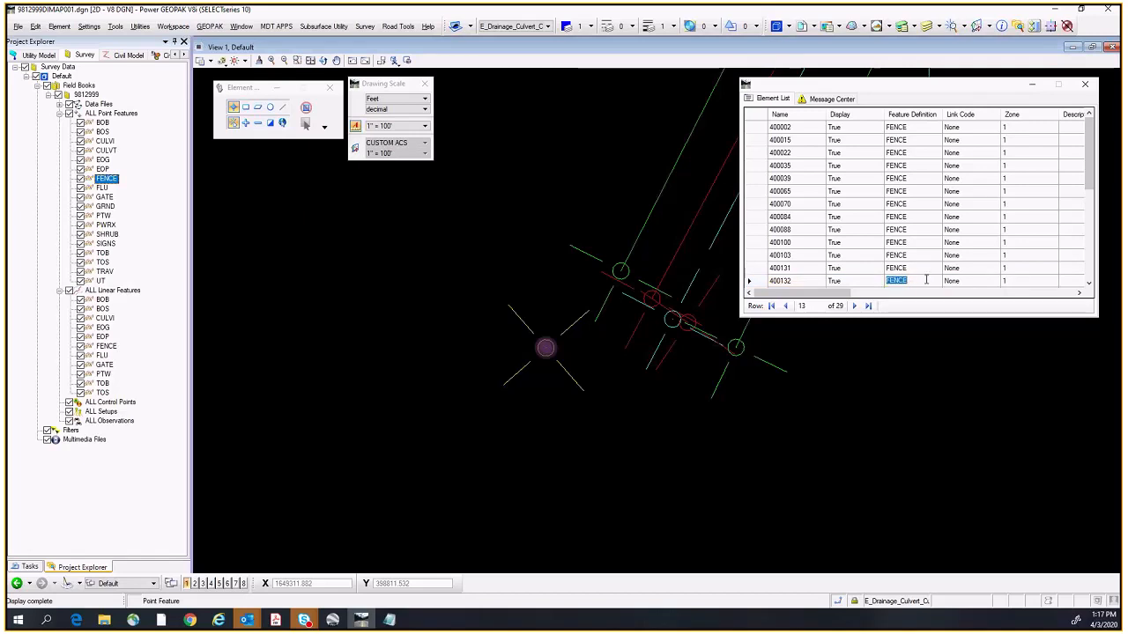
text(EOP)
key(Return)
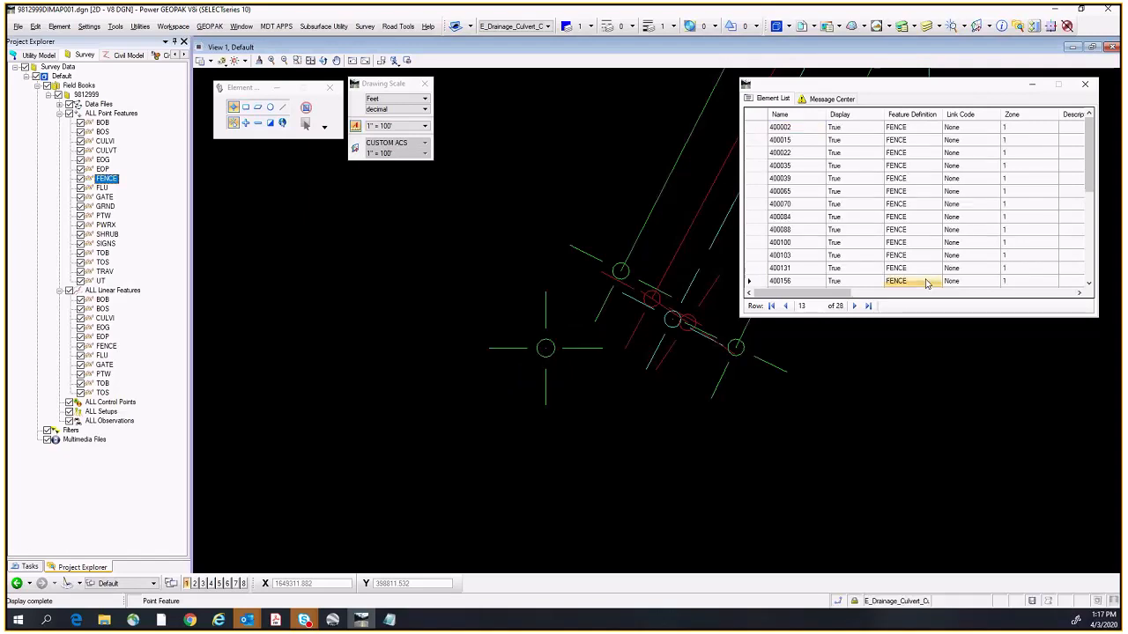
click(1087, 86)
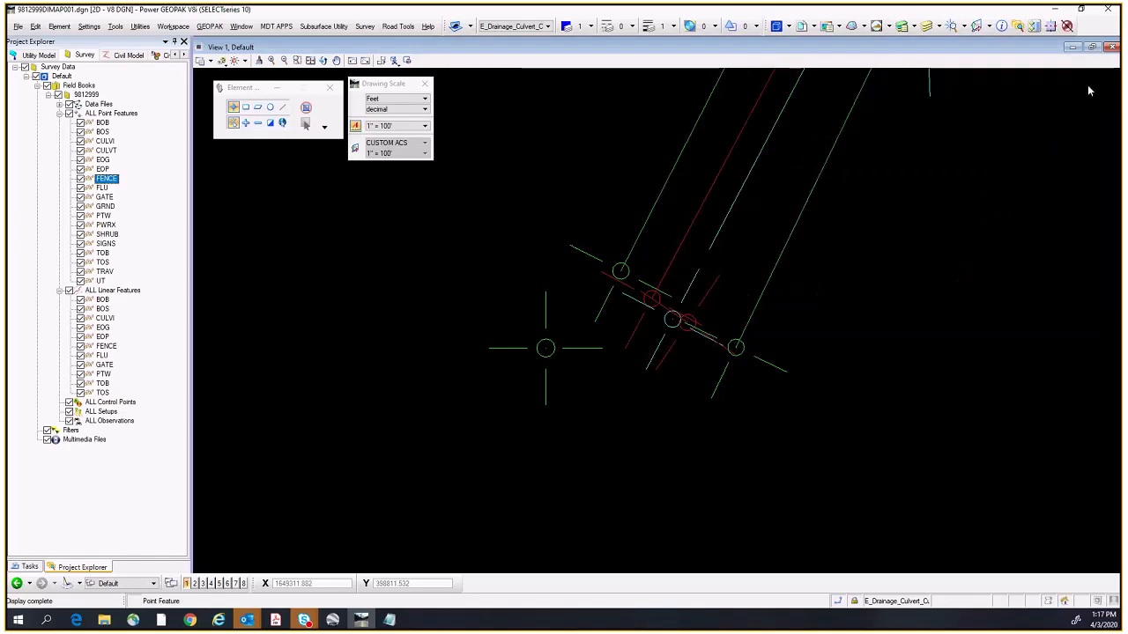
Step: Examine the top-of-slope linework northwest of the road, southwest of the culvert crossing, and identify linear feature TS216
scroll(614, 305, down, 6)
middle_drag(614, 305, 615, 320)
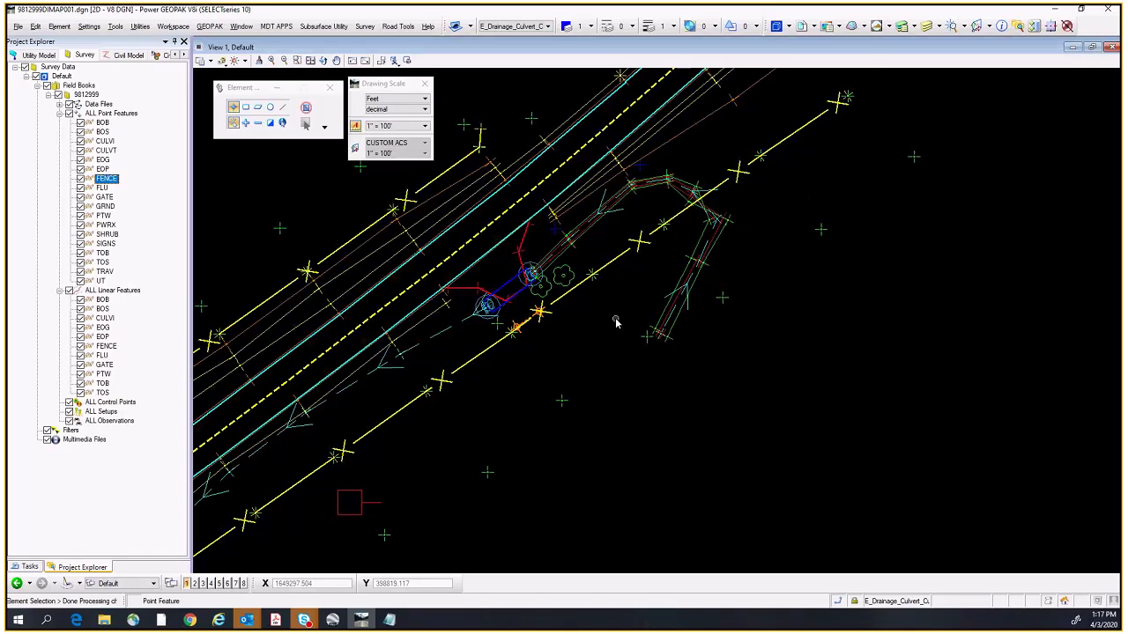
scroll(615, 320, down, 3)
middle_drag(332, 421, 462, 355)
scroll(451, 355, up, 4)
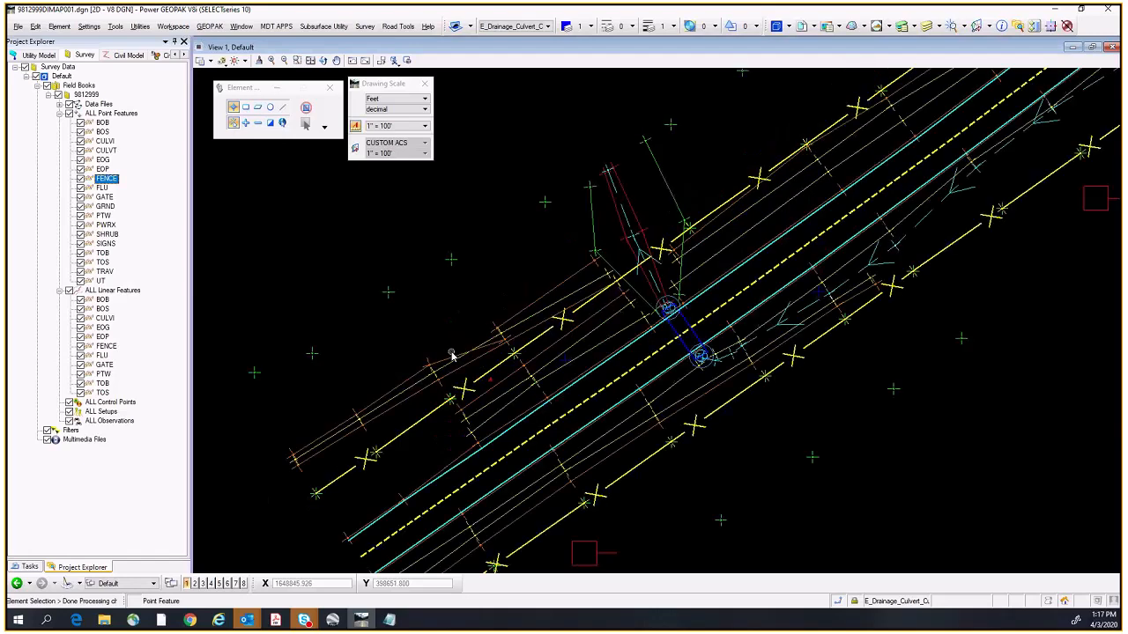
scroll(640, 315, up, 2)
scroll(608, 326, up, 2)
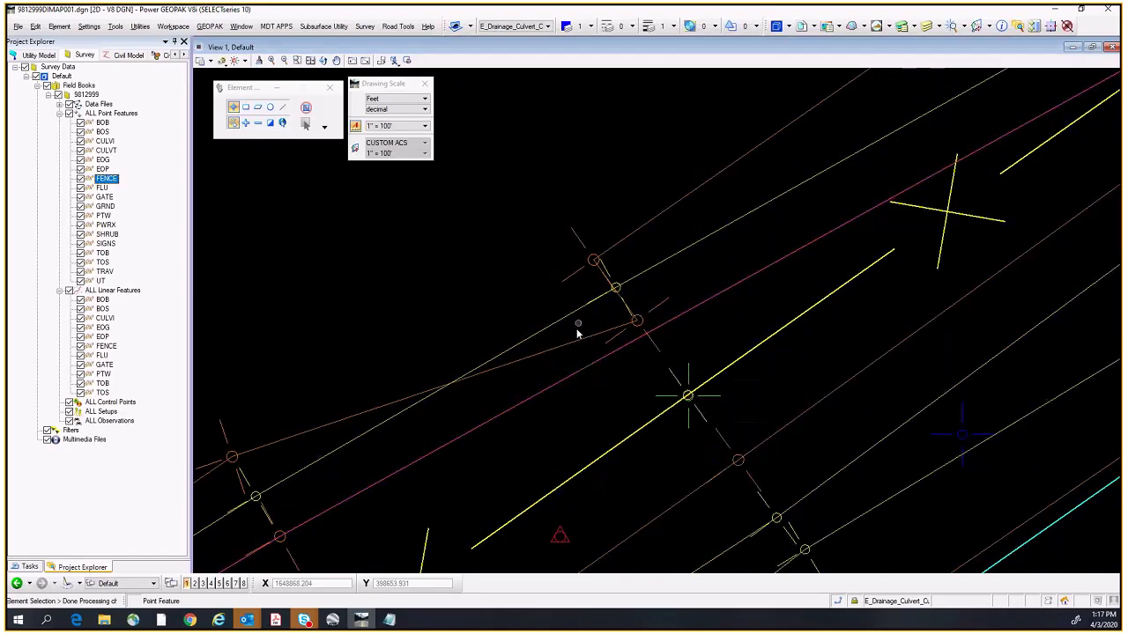
mouse_move(577, 342)
mouse_move(732, 288)
mouse_move(666, 210)
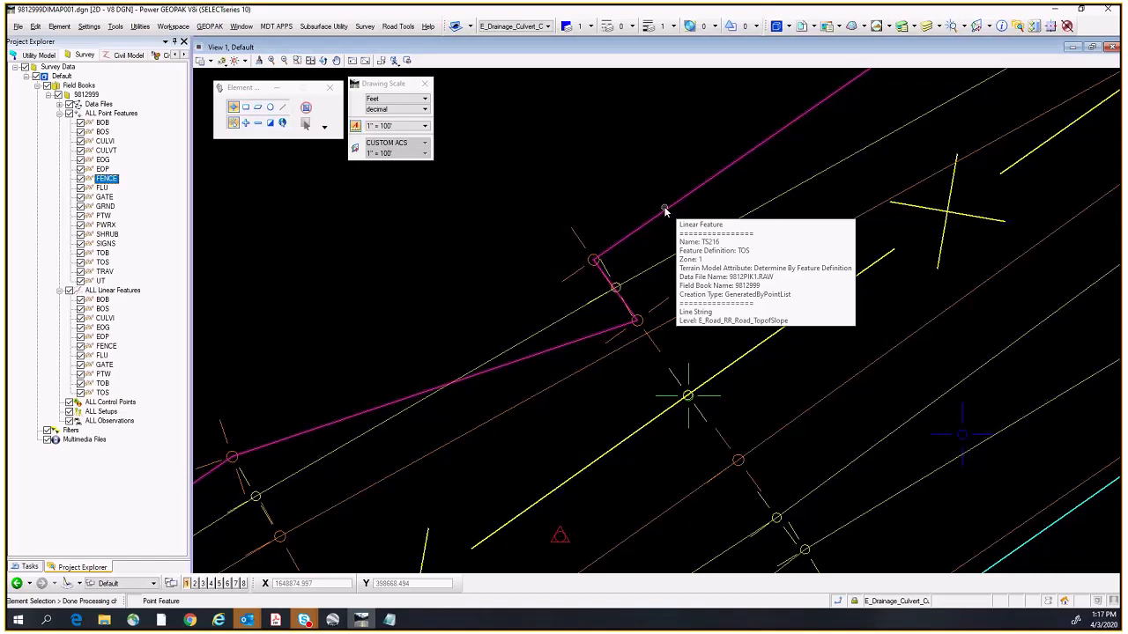
mouse_move(660, 308)
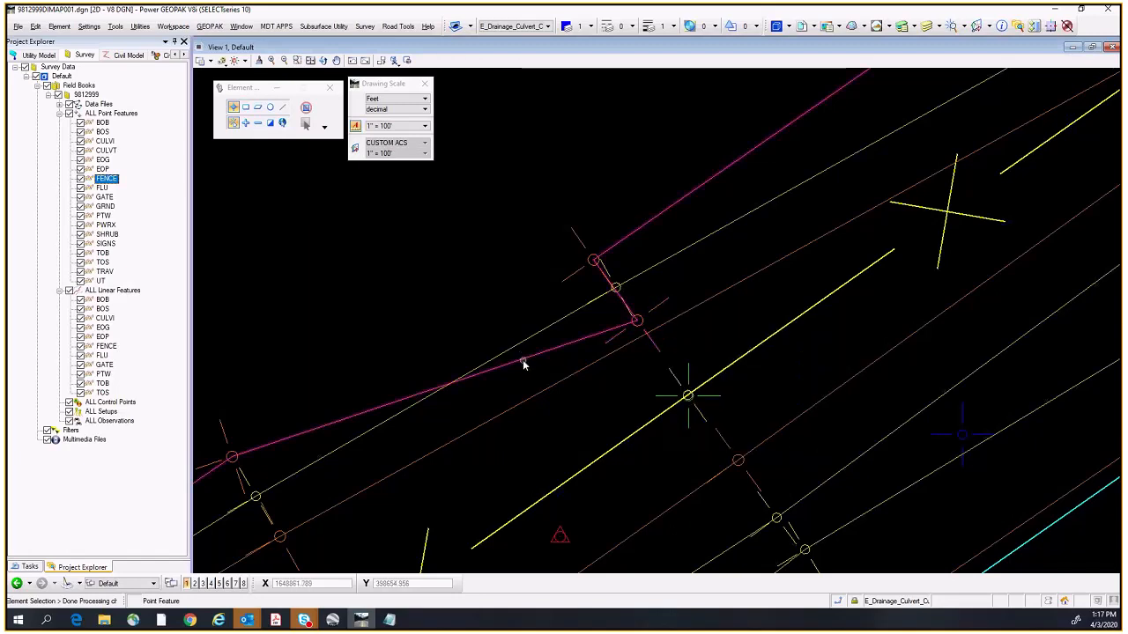
Step: Remove point 400348 from top-of-slope linear feature TS216
click(656, 219)
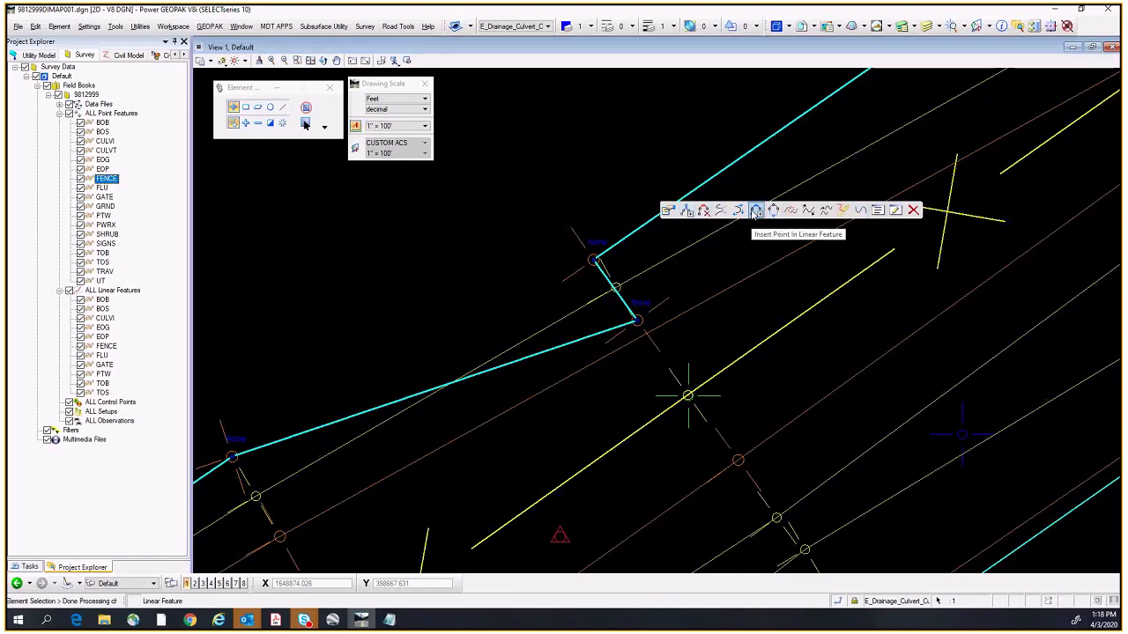
click(703, 211)
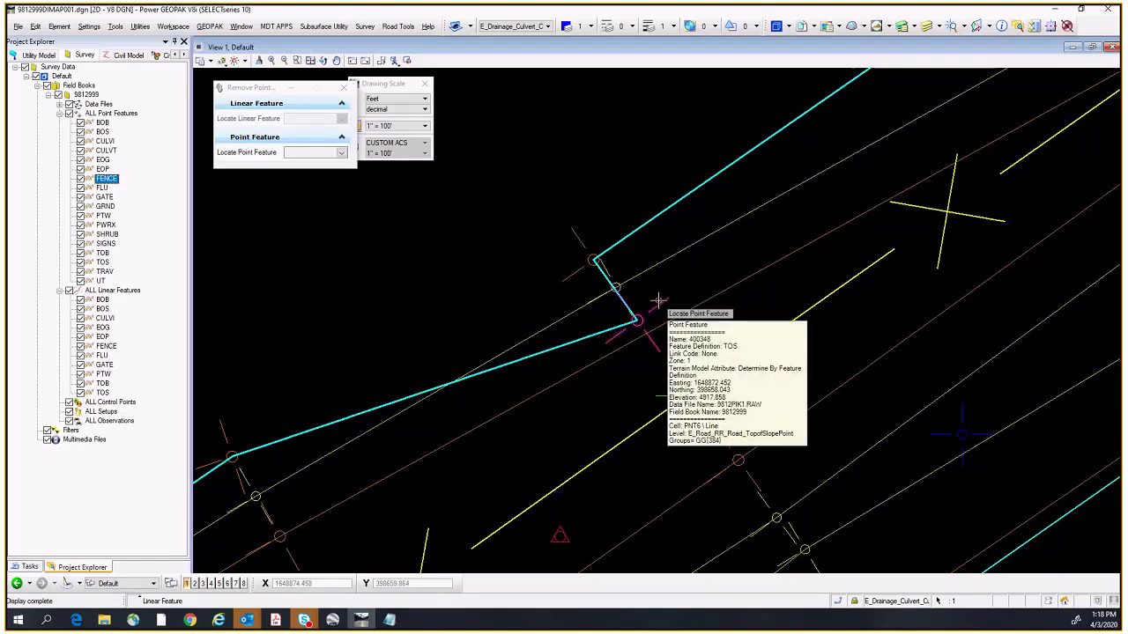
click(658, 301)
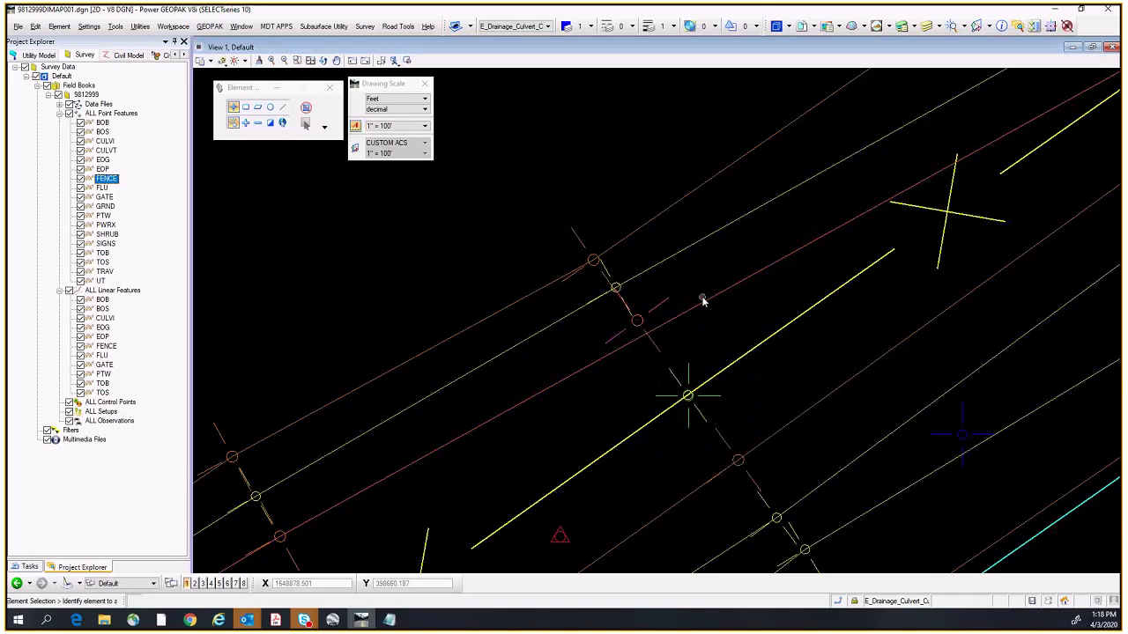
Step: Insert point 400348 into the neighbouring top-of-slope linear feature TS215 and accept the new alignment
mouse_move(704, 304)
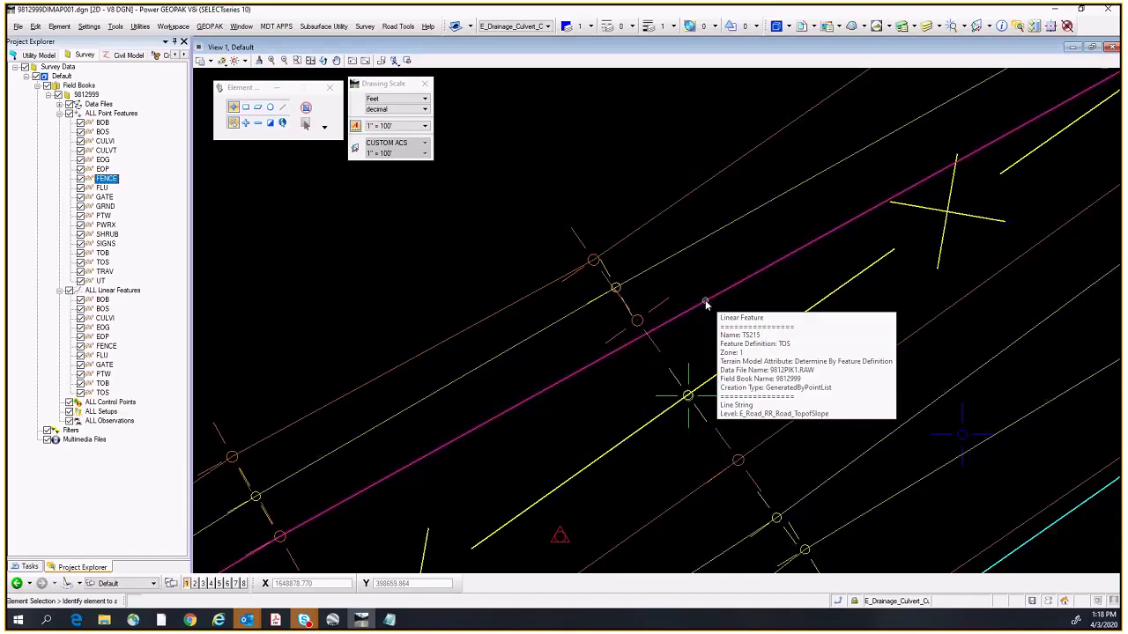
click(546, 394)
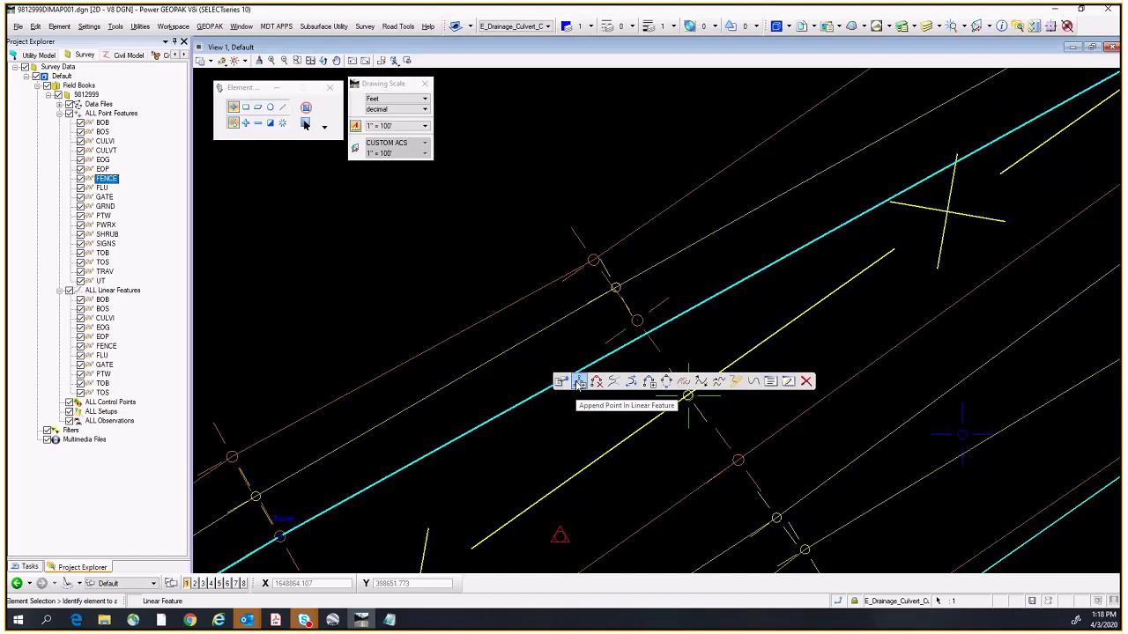
click(649, 382)
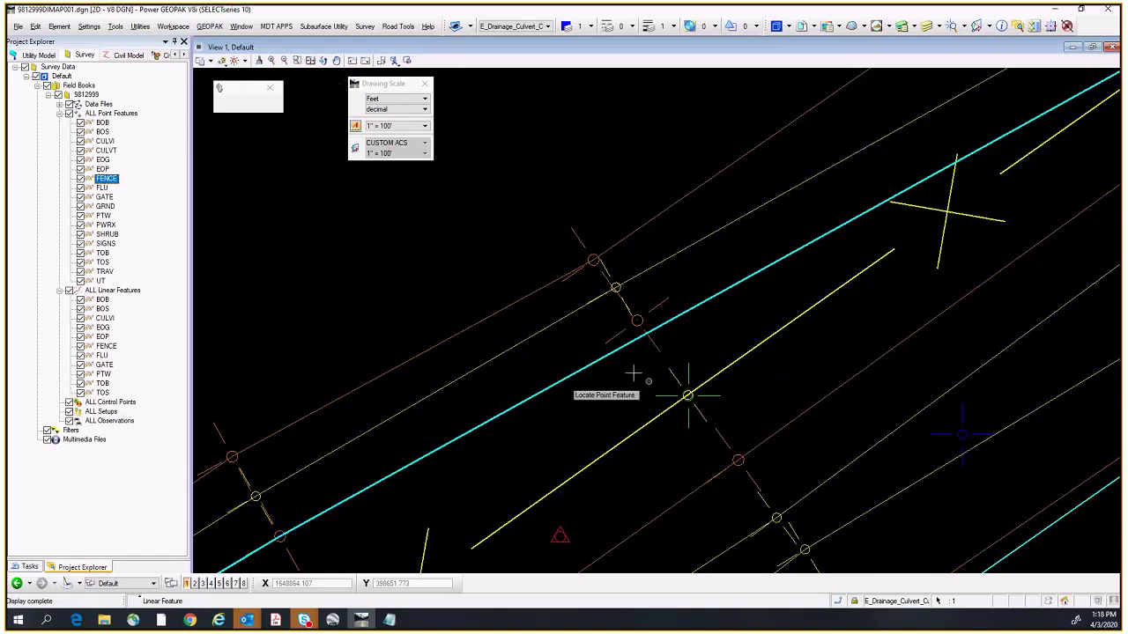
click(608, 333)
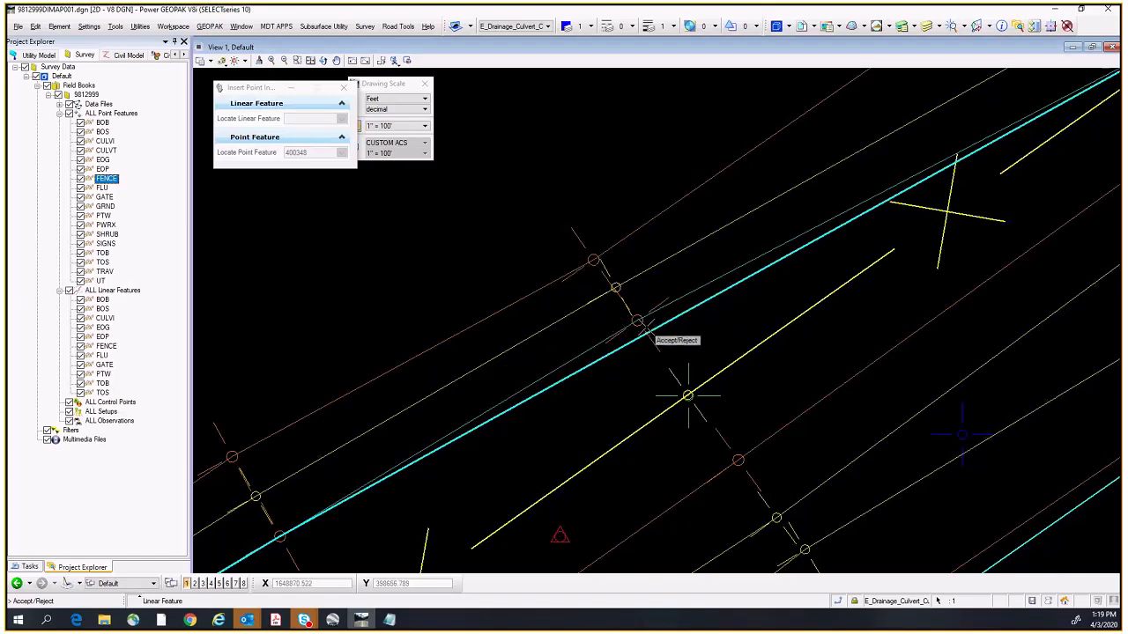
scroll(628, 325, up, 2)
scroll(683, 340, down, 2)
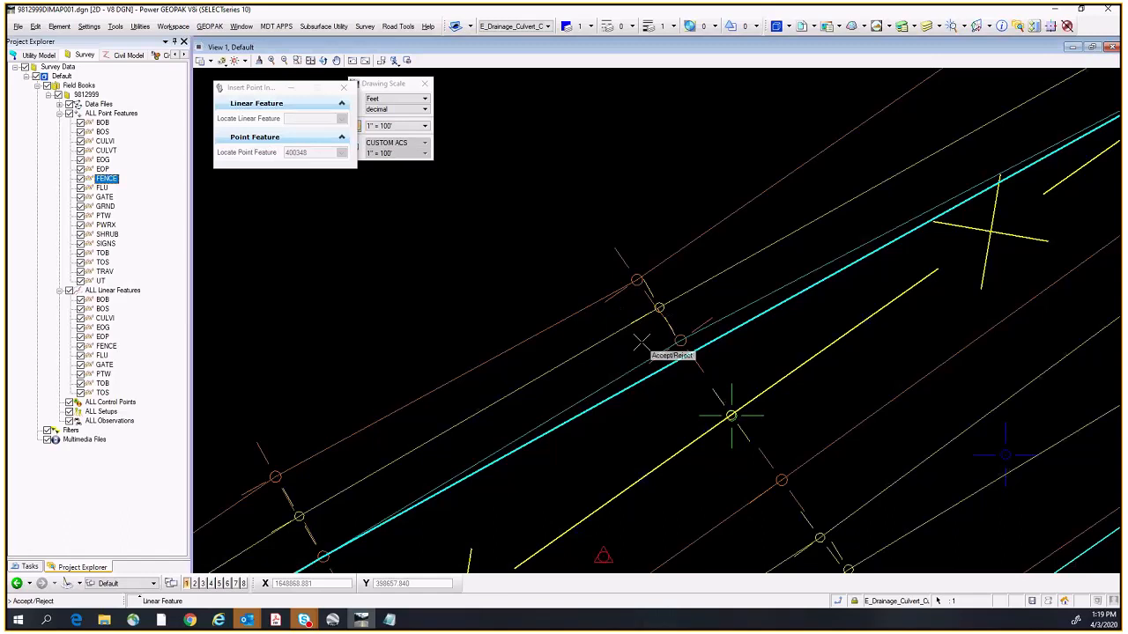
click(641, 342)
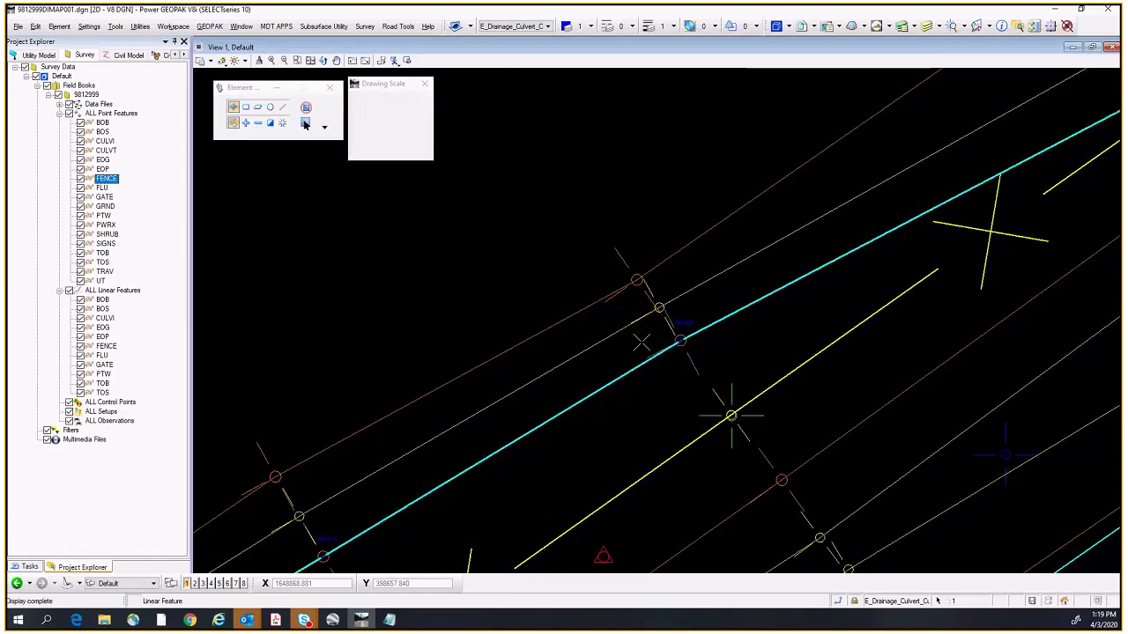
scroll(659, 350, up, 2)
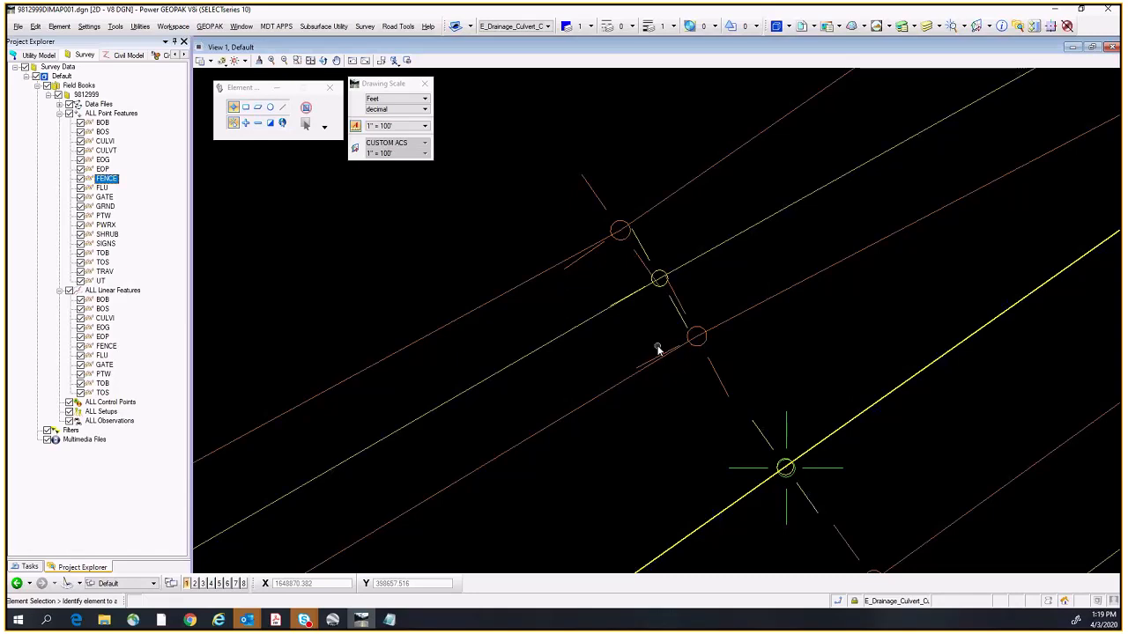
Step: Review the fence, slope and drainage linework along both sides of the road between the two culvert crossings
scroll(775, 348, down, 3)
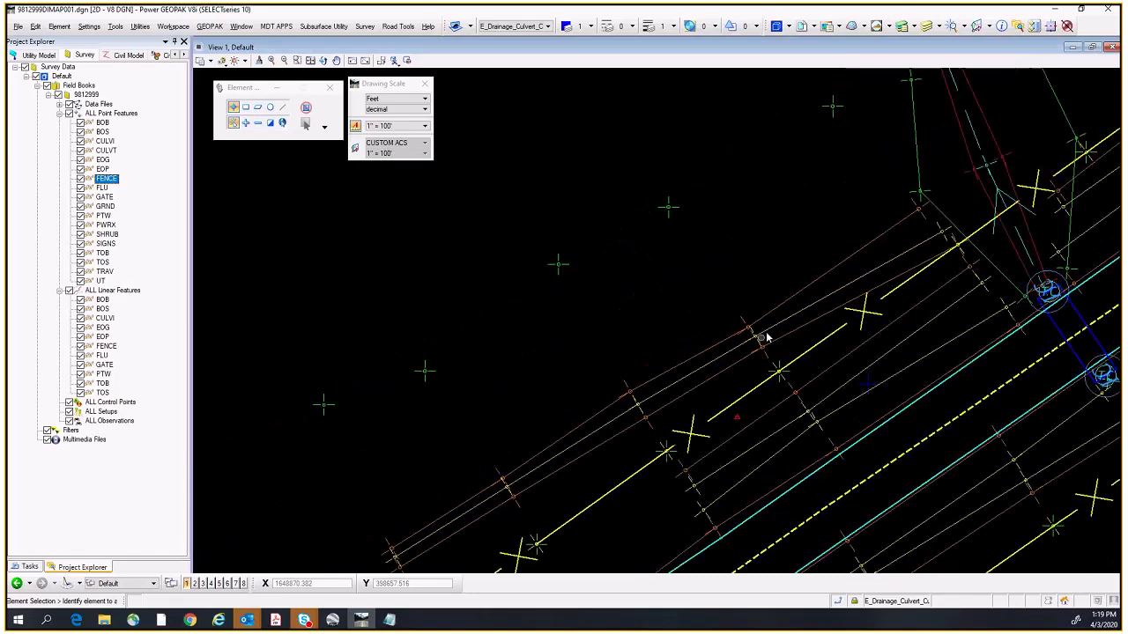
middle_drag(815, 188, 627, 269)
scroll(879, 262, down, 2)
mouse_move(905, 333)
middle_down()
mouse_move(783, 367)
mouse_move(455, 521)
middle_up()
middle_drag(924, 307, 564, 463)
scroll(840, 341, down, 2)
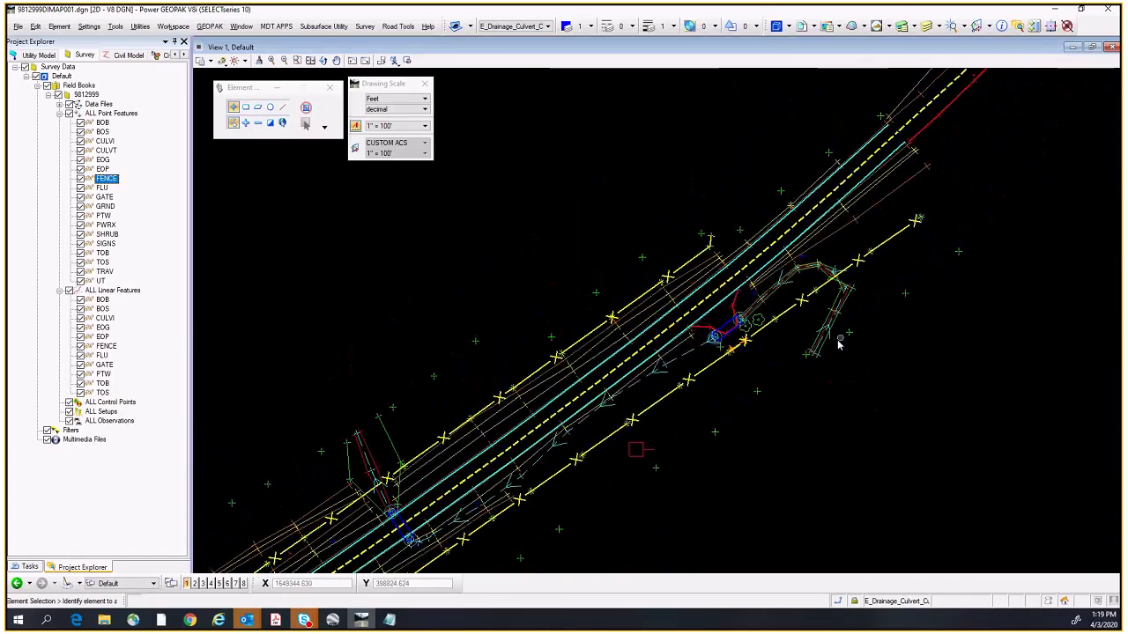
scroll(714, 344, up, 2)
middle_drag(699, 370, 857, 258)
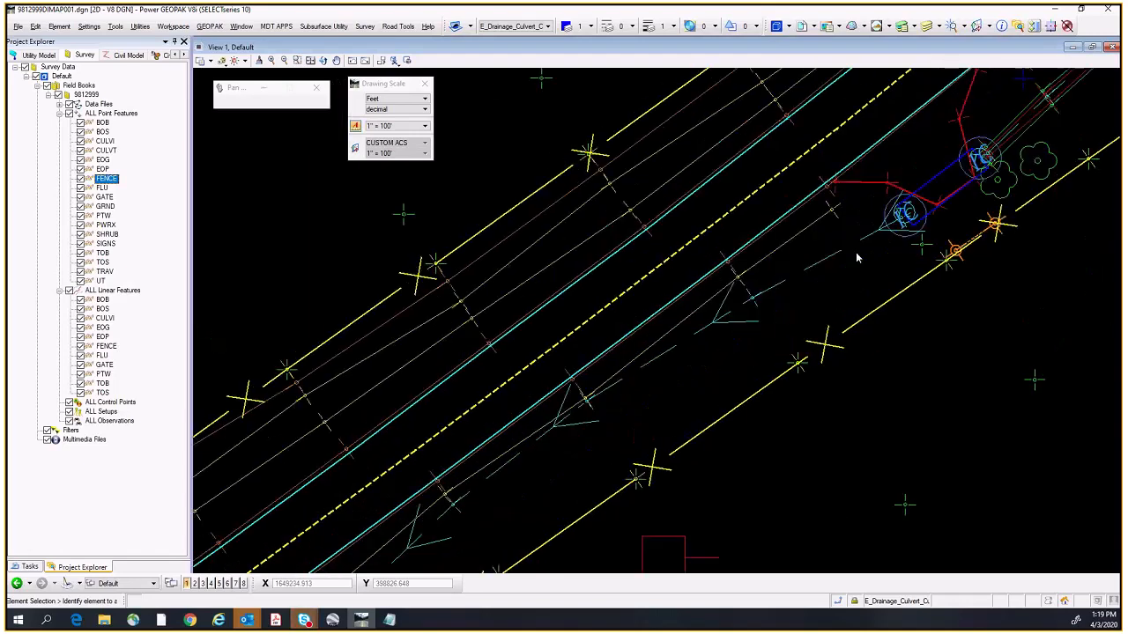
middle_drag(574, 447, 731, 327)
middle_drag(599, 432, 769, 325)
middle_drag(613, 425, 755, 331)
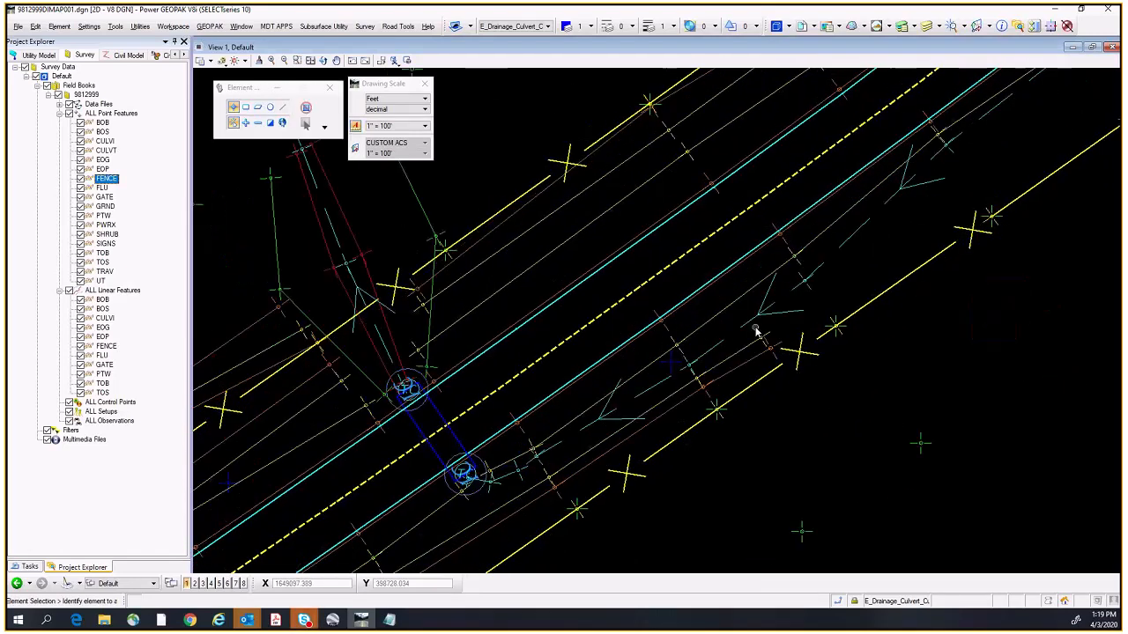
Step: Examine the channel linework at the northwest end of the southwestern culvert, identifying flowline FL202 and top-of-bank line TB210
middle_drag(476, 500, 673, 404)
middle_drag(596, 302, 647, 454)
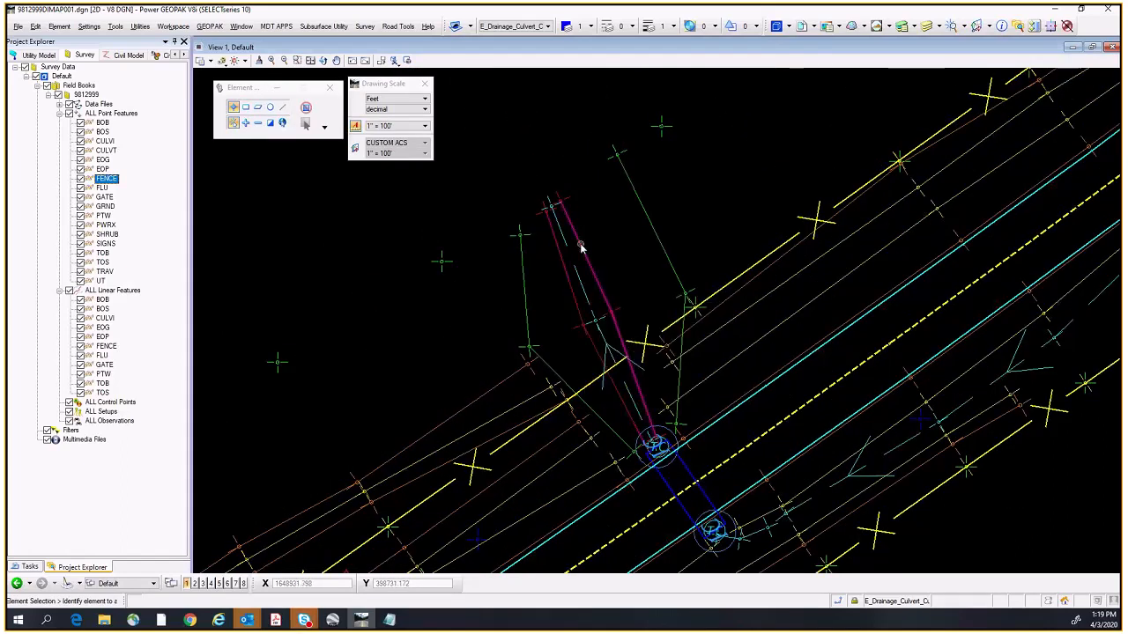
mouse_move(568, 250)
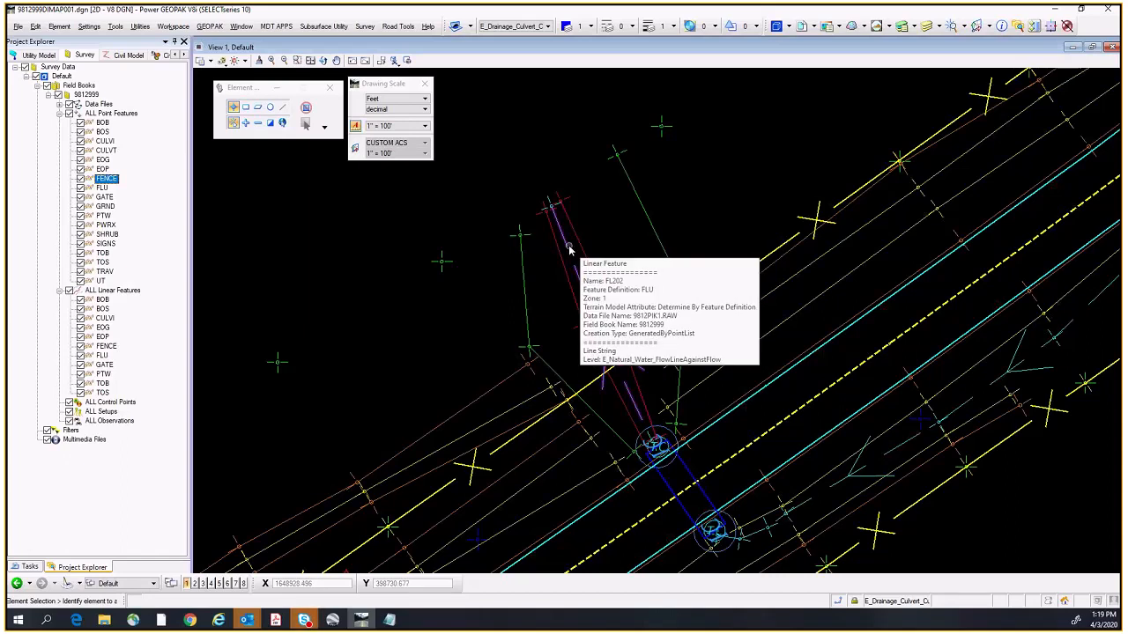
scroll(660, 361, up, 3)
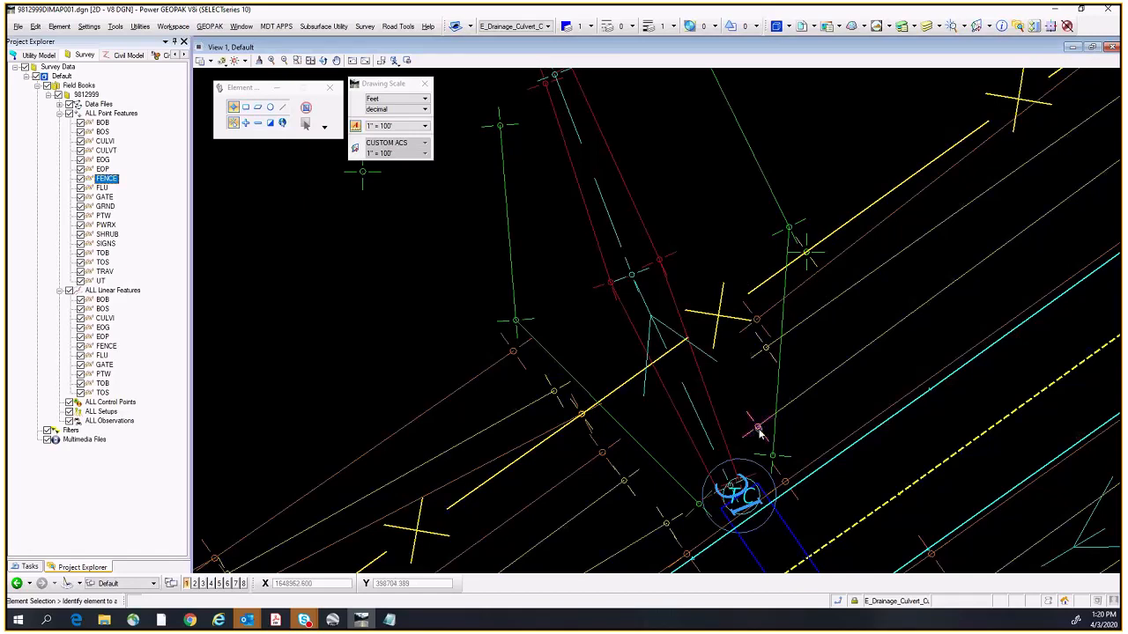
scroll(755, 424, up, 3)
scroll(724, 404, down, 2)
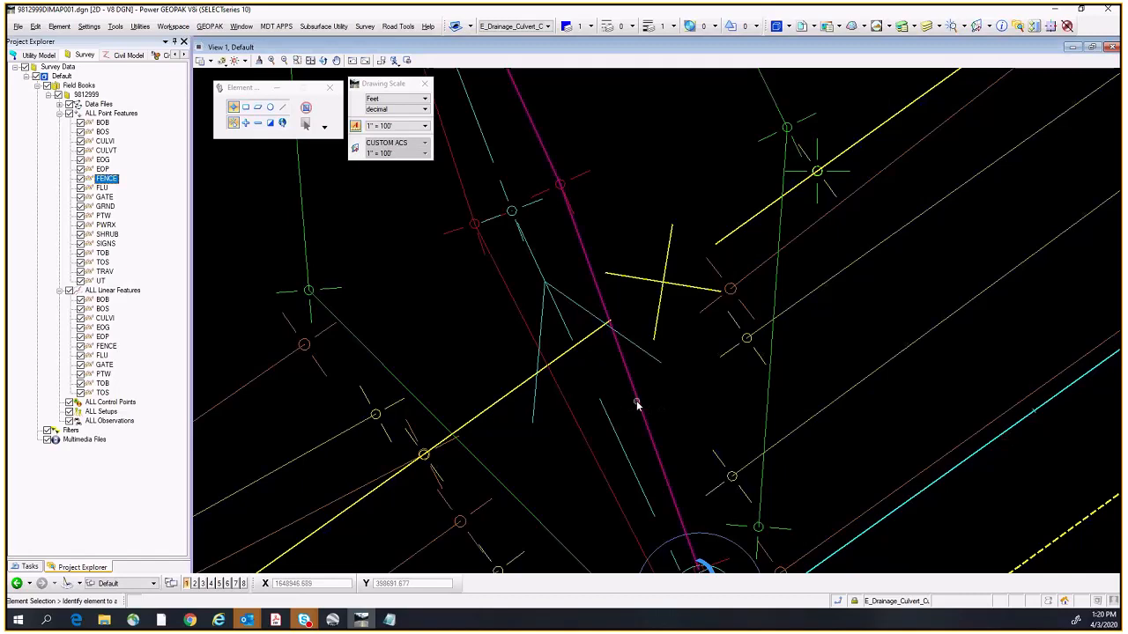
mouse_move(639, 404)
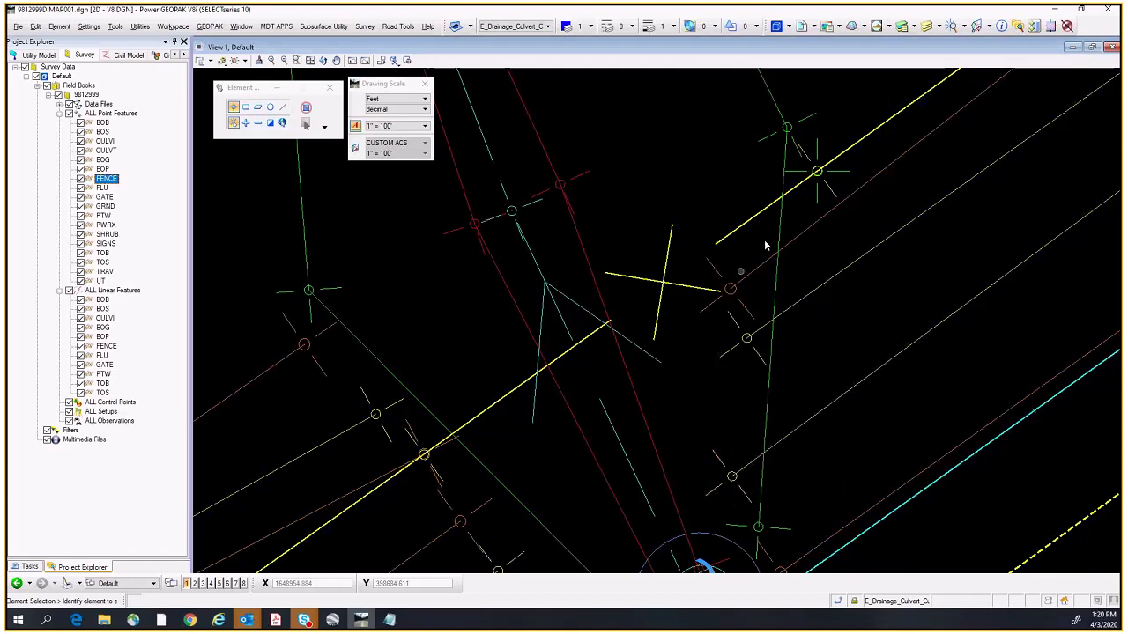
mouse_move(771, 135)
middle_drag(730, 404, 813, 350)
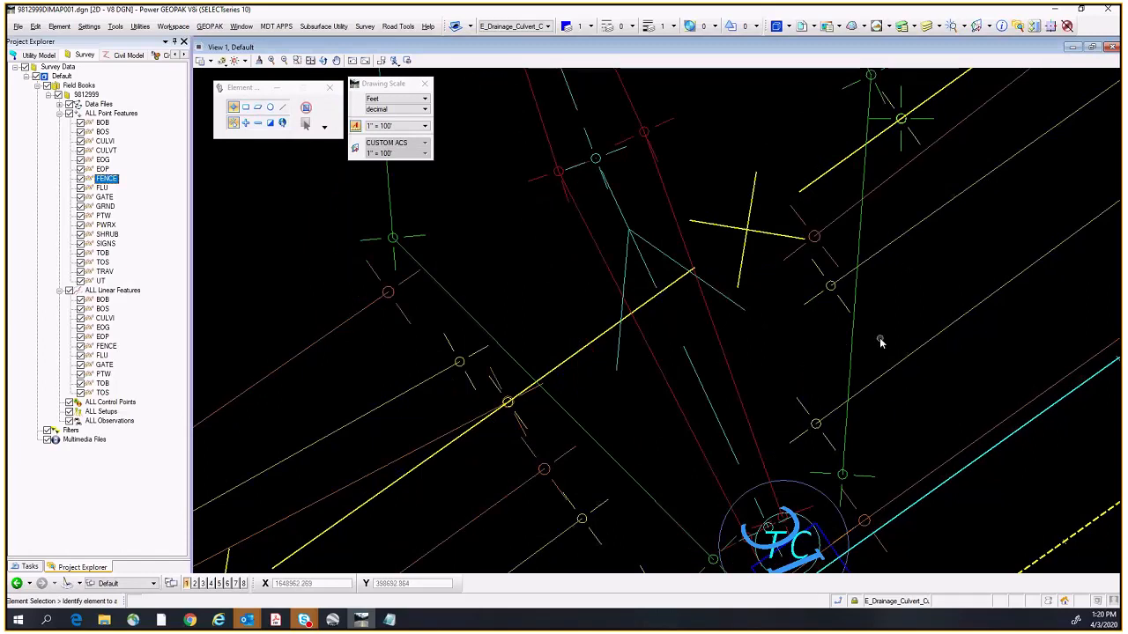
mouse_move(851, 344)
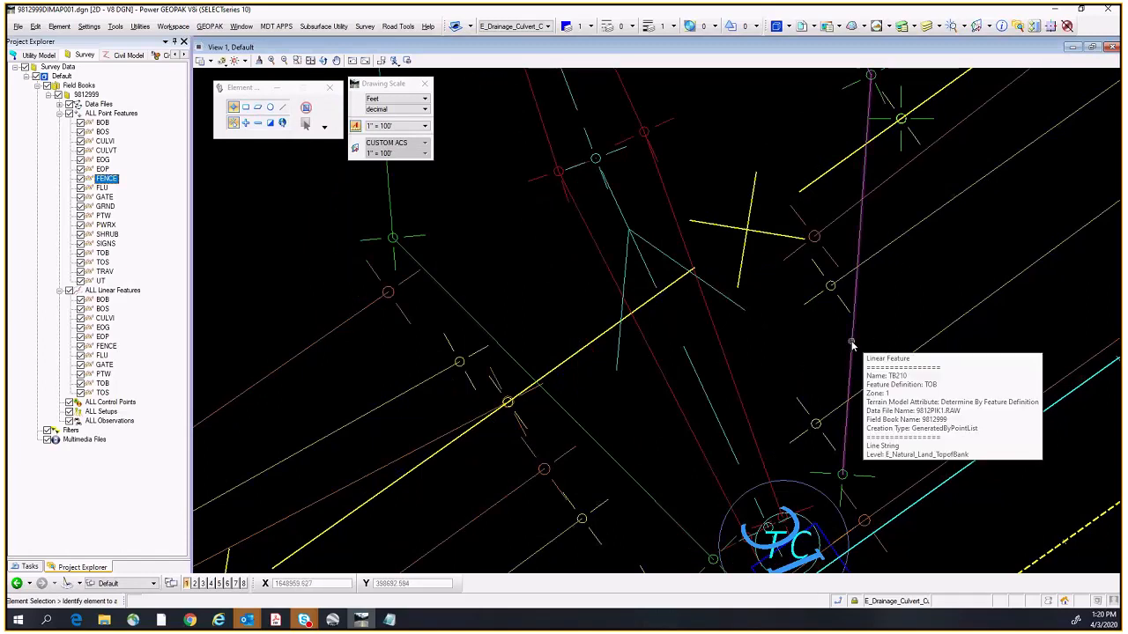
Step: Insert point 400314 into top-of-bank linear feature TB210 and accept the new alignment
click(852, 344)
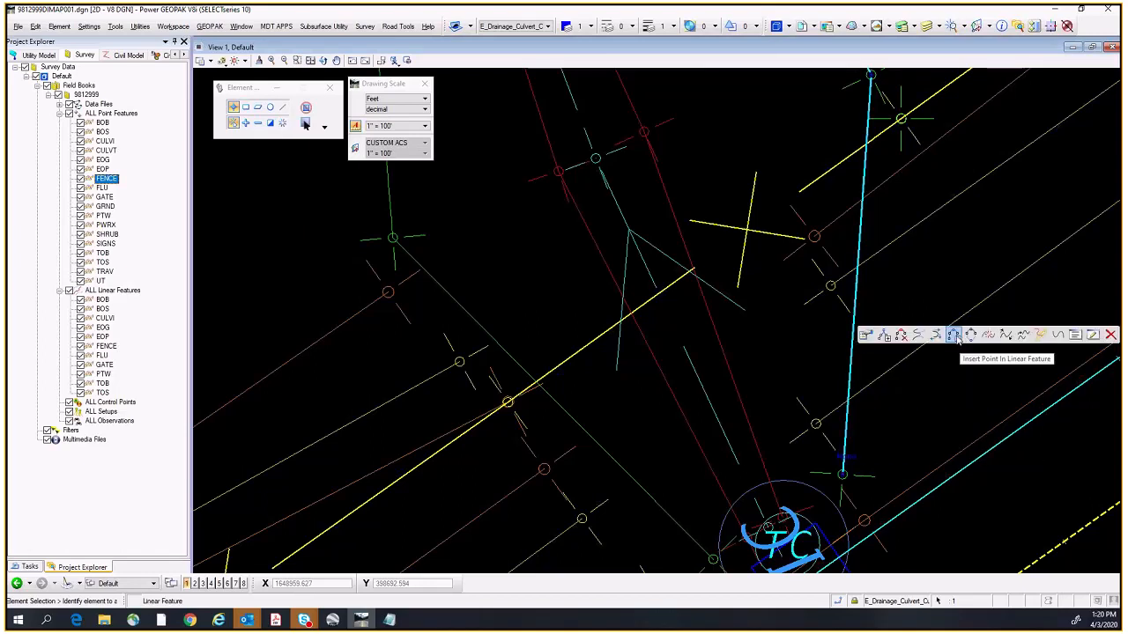
click(958, 339)
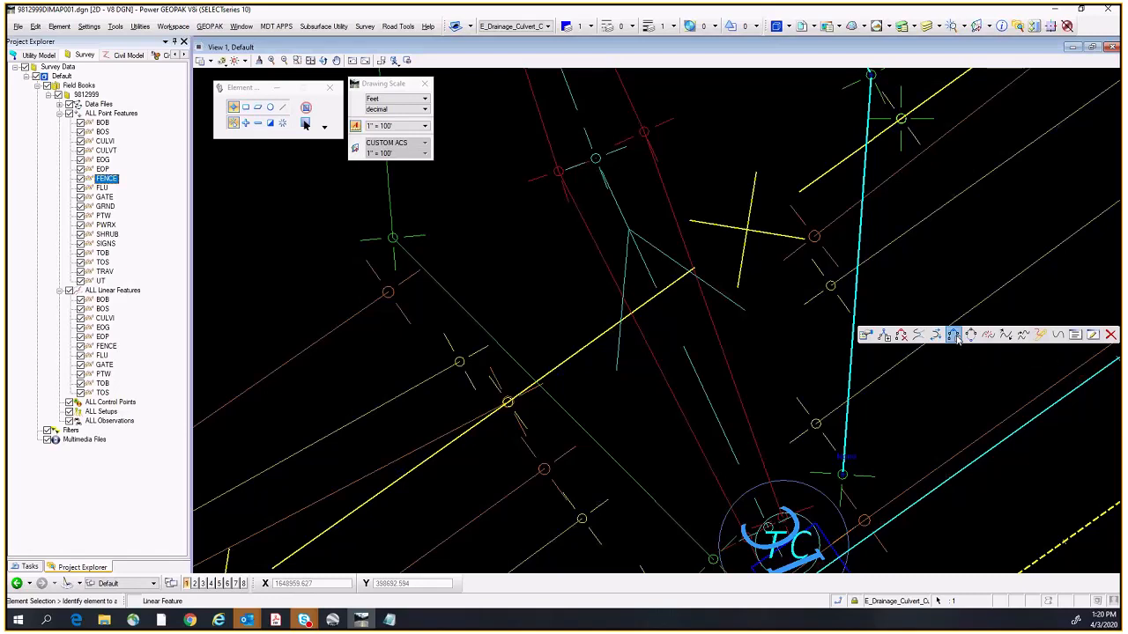
click(801, 406)
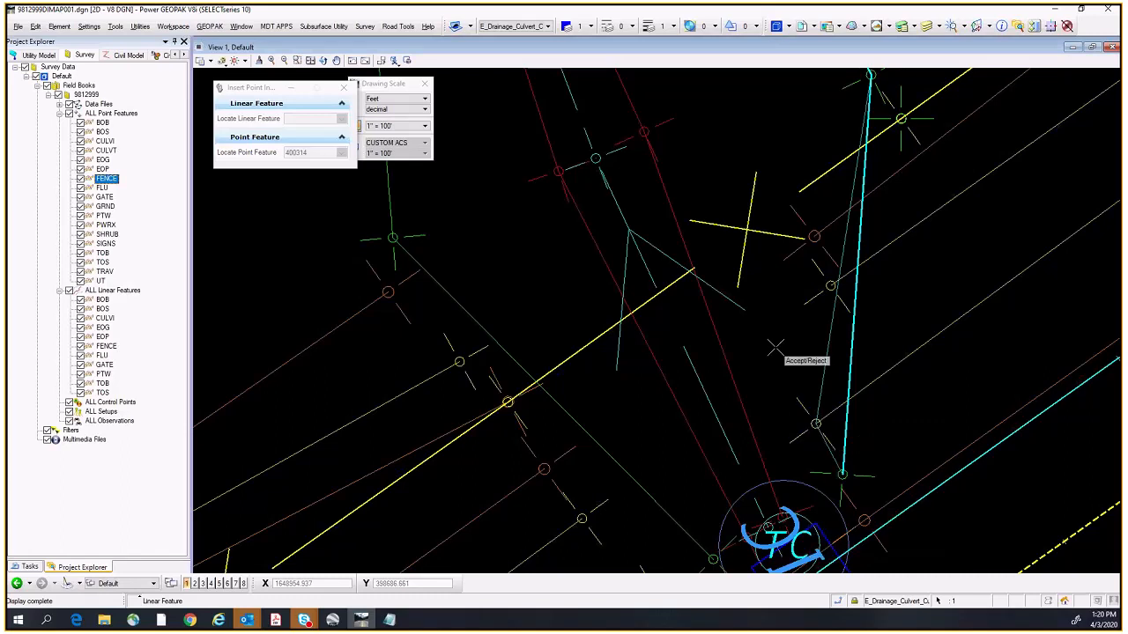
click(775, 343)
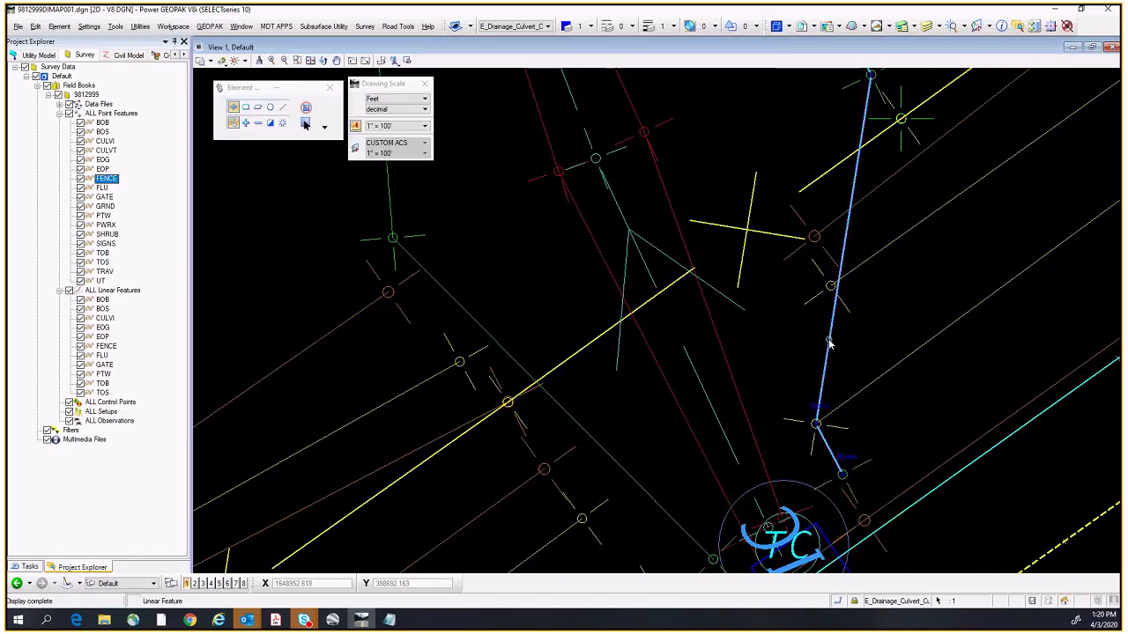
Step: Insert the next two points to the north along the bank into top-of-bank linear feature TB210, accepting each new alignment
click(931, 334)
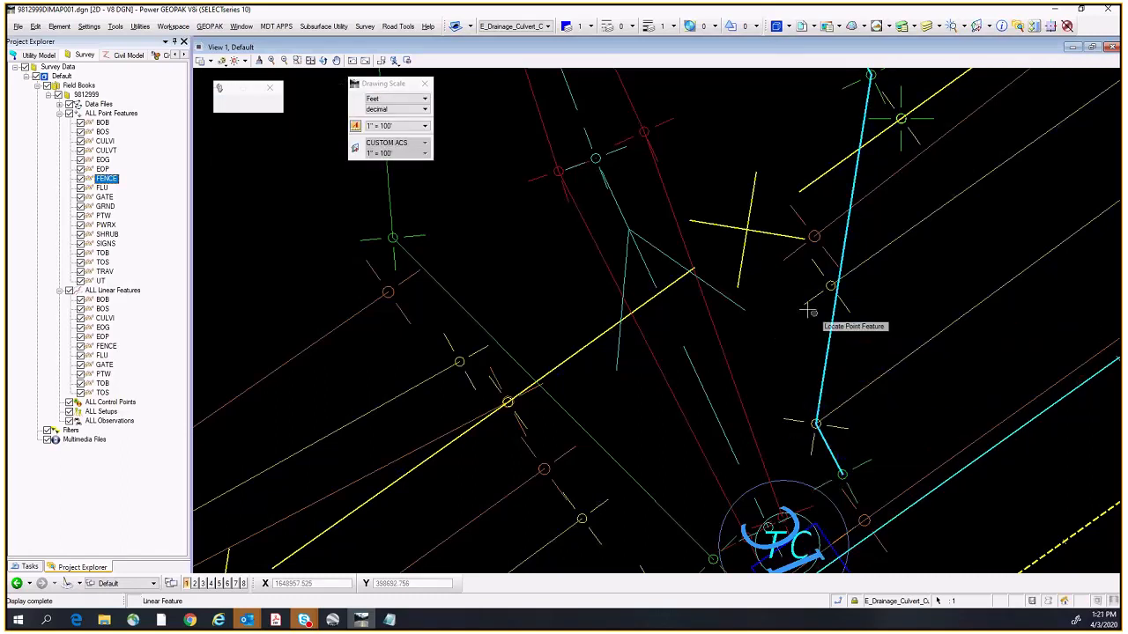
click(809, 310)
click(782, 335)
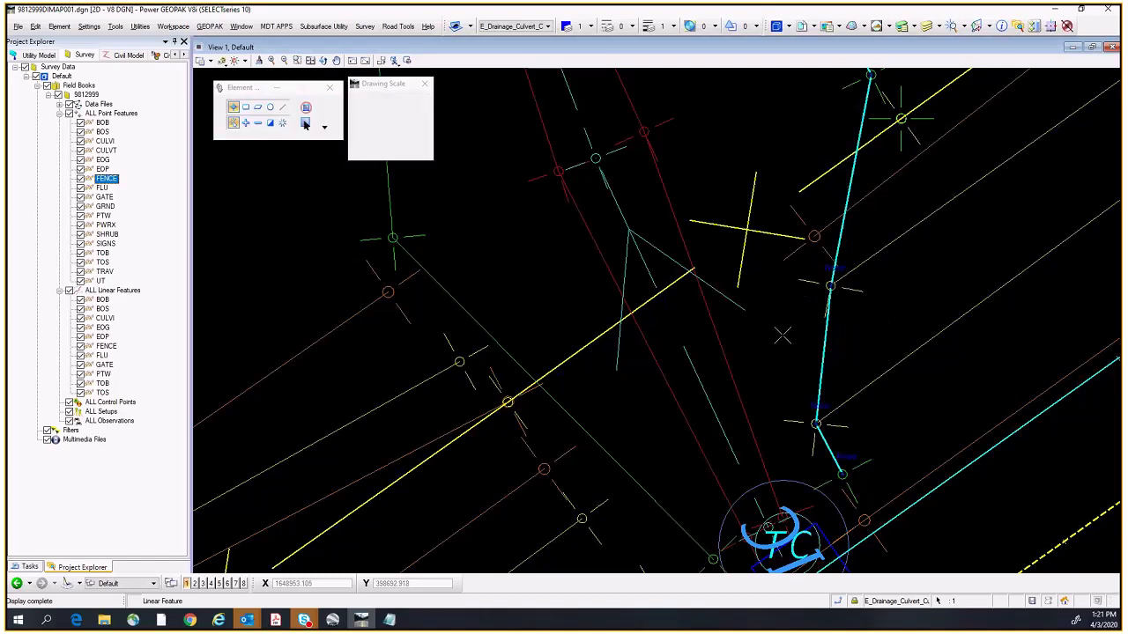
click(841, 231)
click(924, 224)
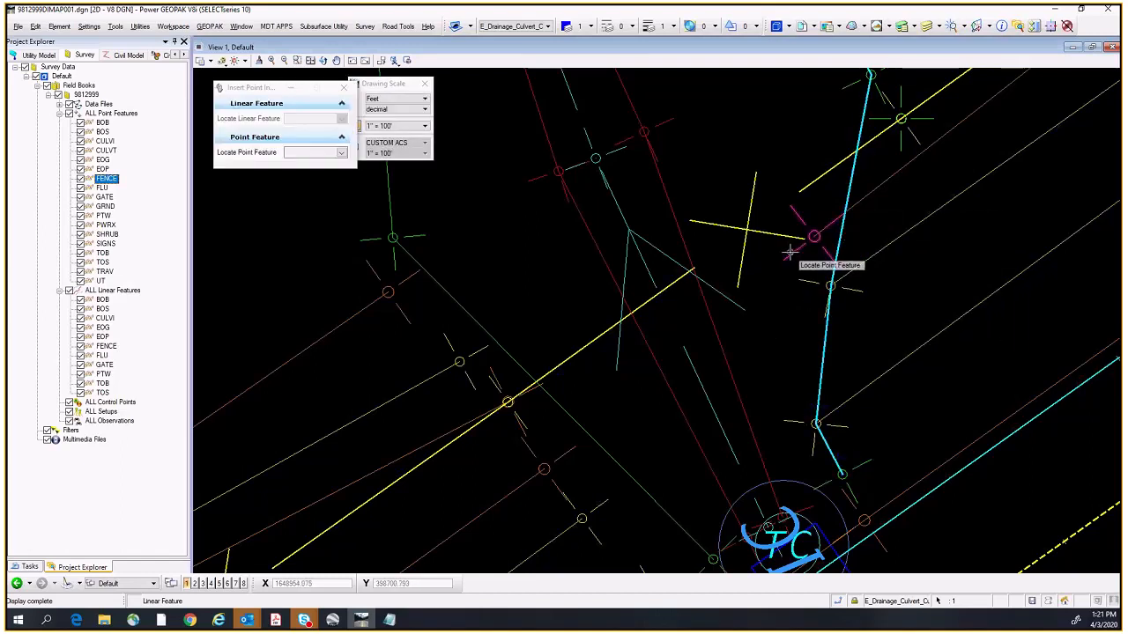
click(791, 253)
click(884, 219)
Step: Check the alignment of top-of-bank line TB210 against the nearby flowline FL202 and the fence crossing
middle_drag(786, 129, 782, 247)
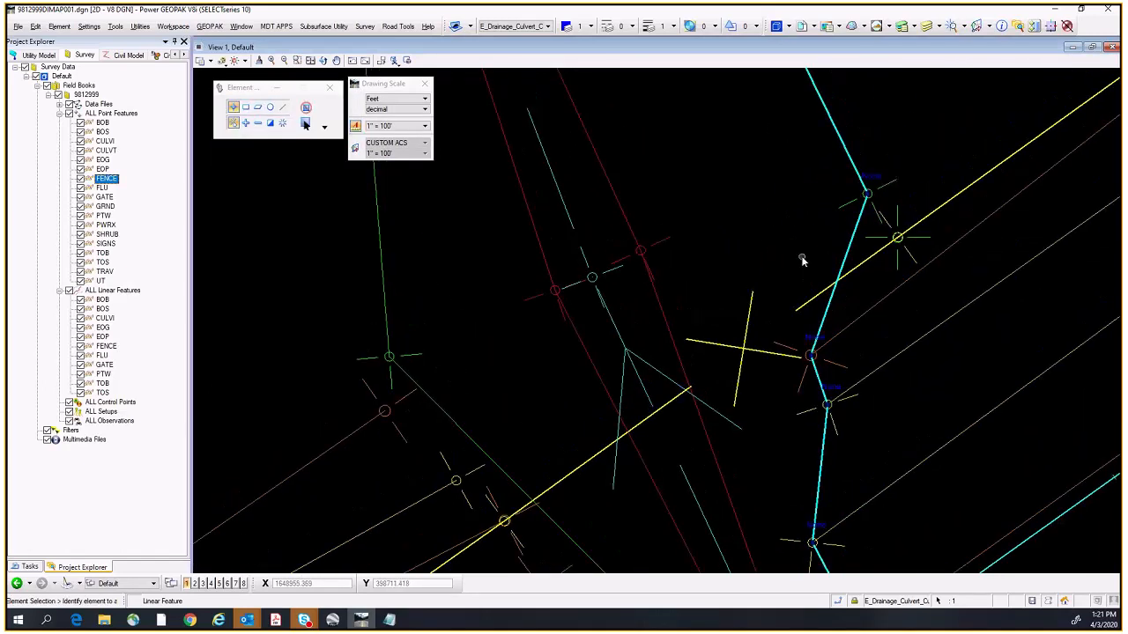
scroll(800, 264, down, 2)
scroll(785, 308, up, 2)
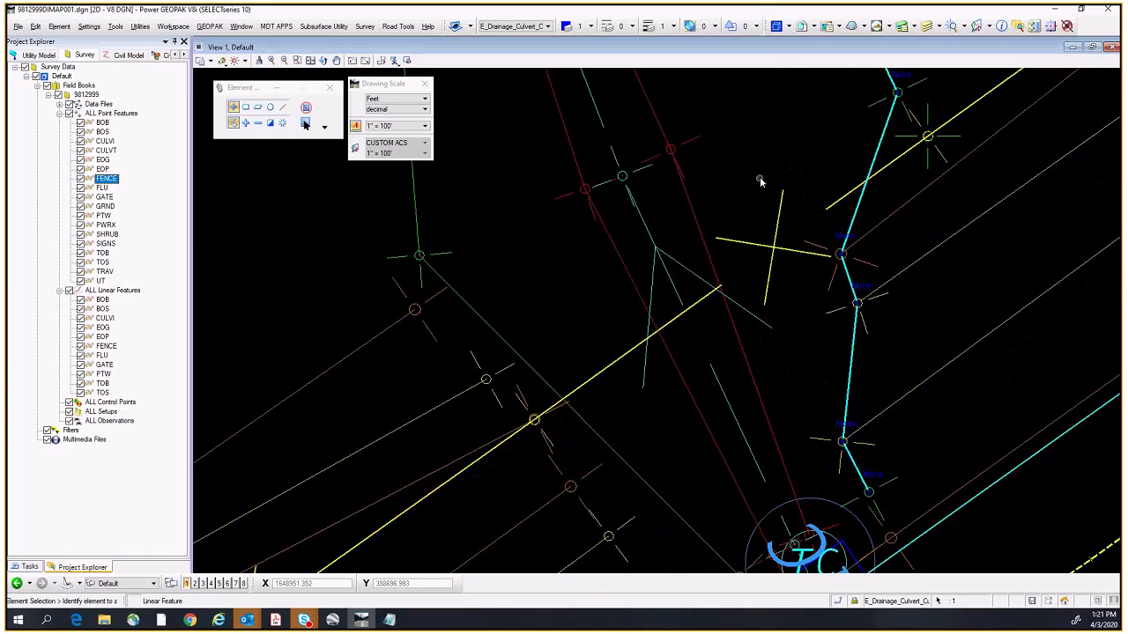
middle_drag(760, 180, 792, 274)
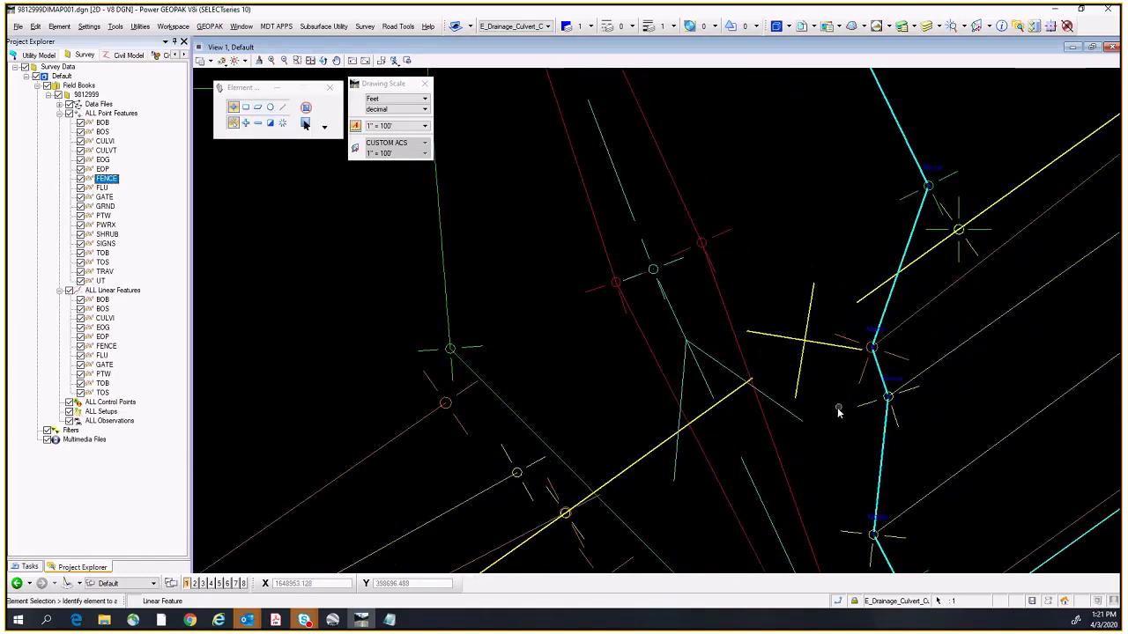
scroll(837, 407, down, 1)
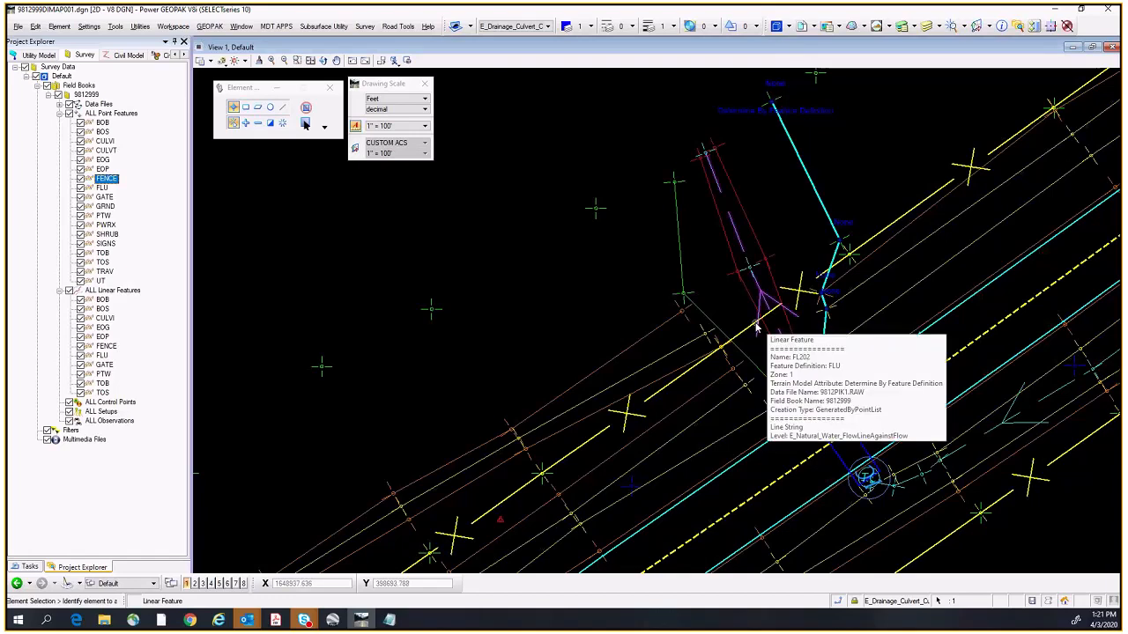
mouse_move(772, 301)
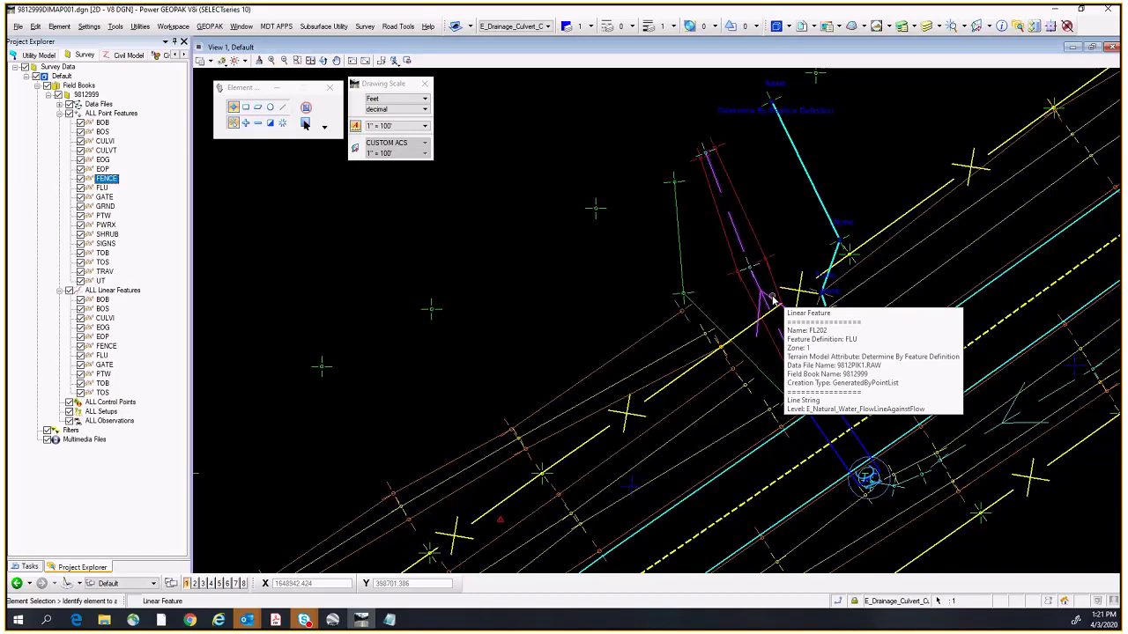
Step: Examine the crossing top-of-bank, bottom-of-bank and flowline linework of the channel where it bends across the fence near the northeastern culvert
scroll(916, 304, down, 4)
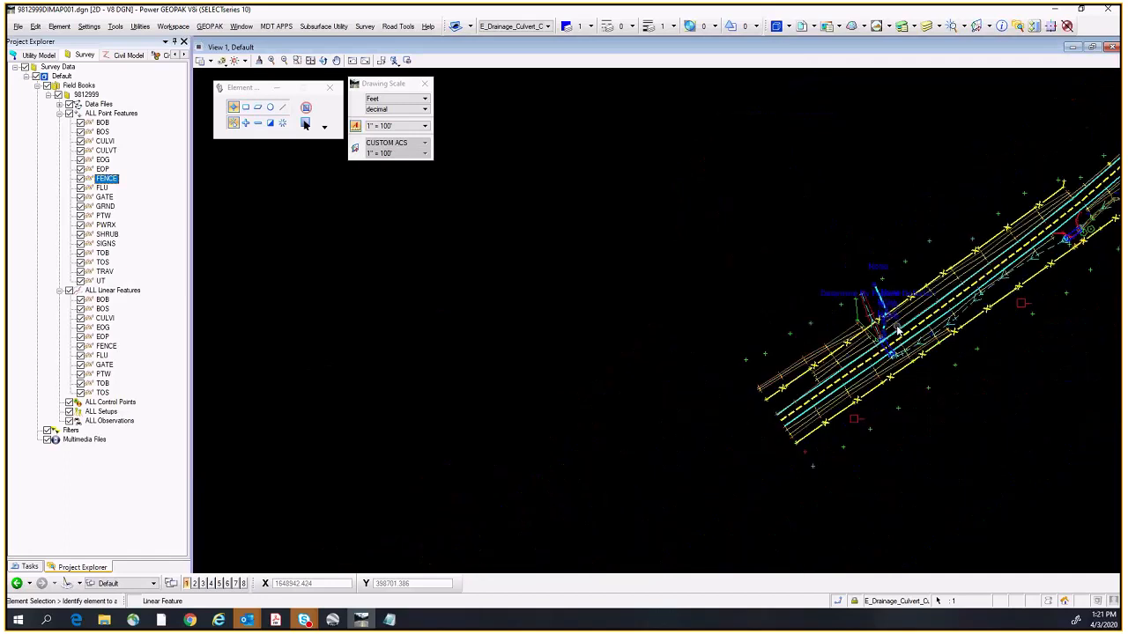
middle_drag(1044, 326, 899, 272)
scroll(899, 271, up, 5)
middle_drag(876, 162, 790, 349)
scroll(842, 243, up, 2)
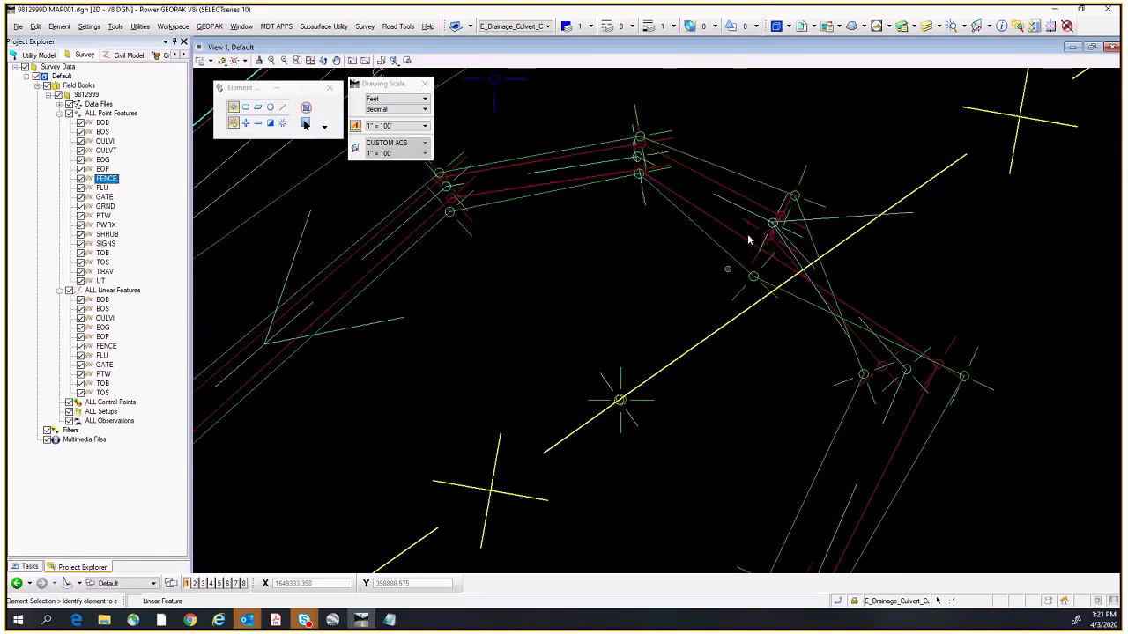
mouse_move(881, 349)
mouse_move(931, 279)
middle_down()
mouse_move(846, 340)
mouse_move(768, 300)
middle_up()
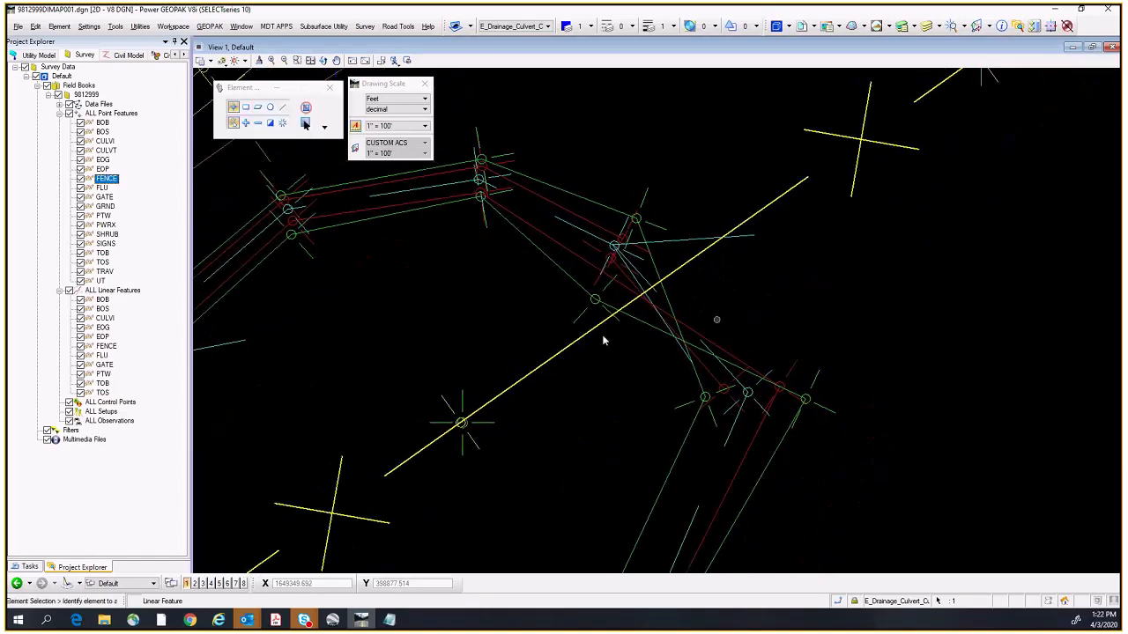
scroll(601, 334, up, 2)
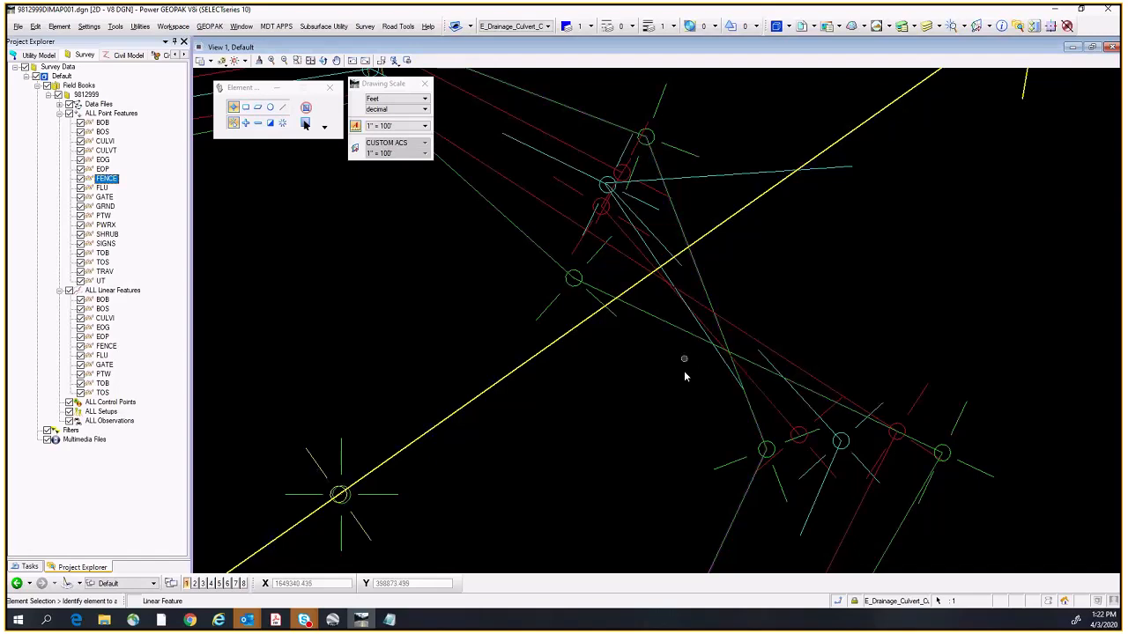
middle_drag(682, 360, 803, 307)
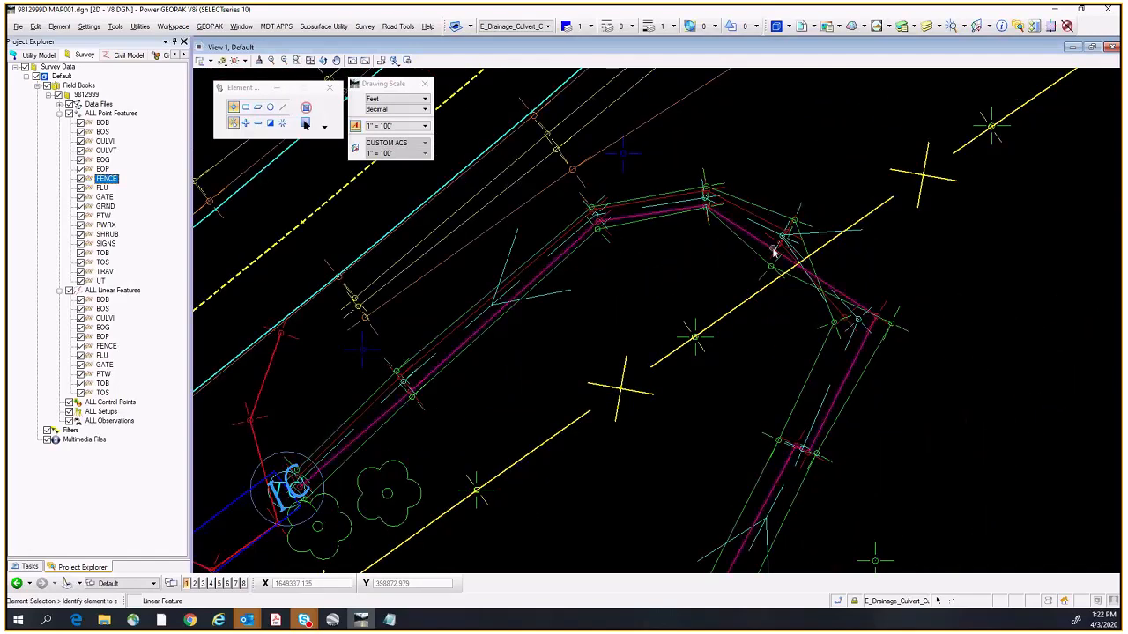
scroll(806, 249, up, 3)
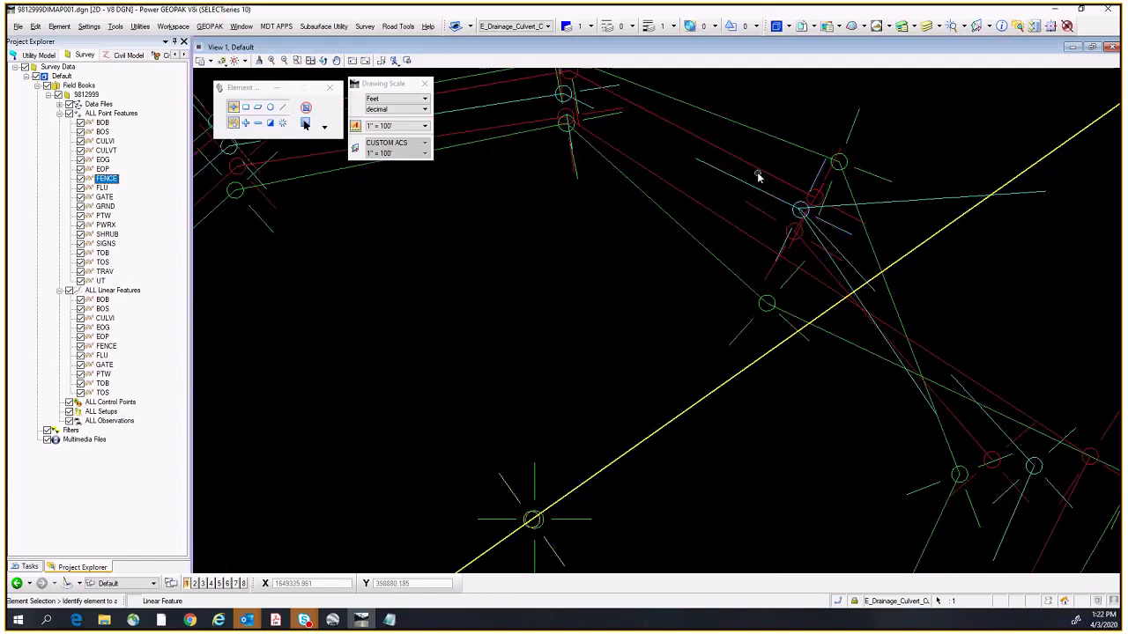
mouse_move(793, 147)
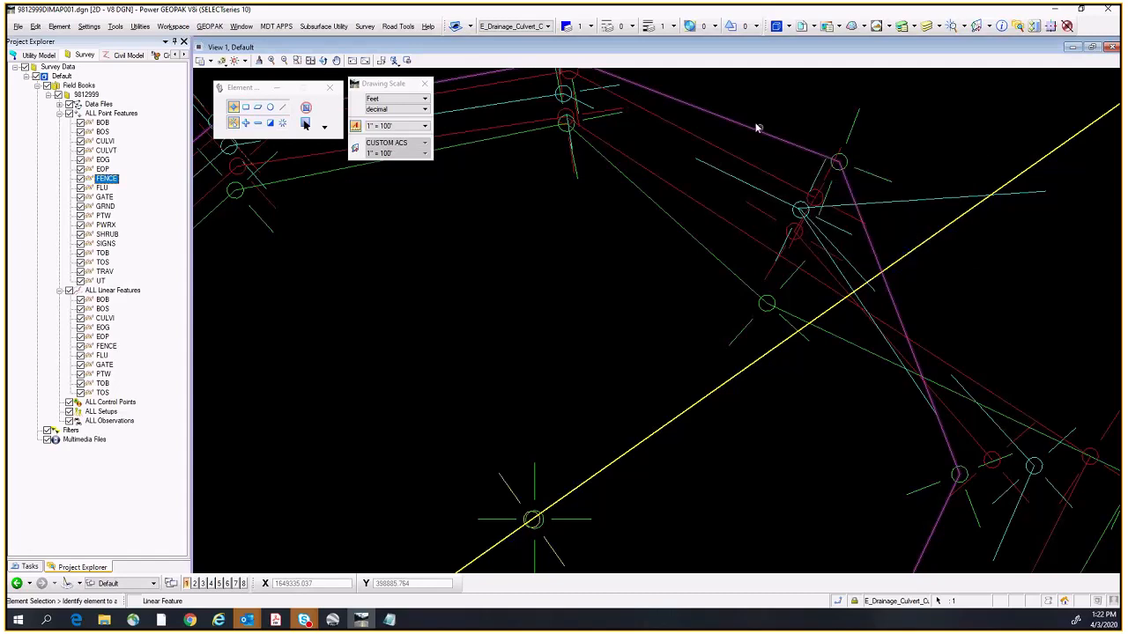
middle_drag(761, 98, 768, 155)
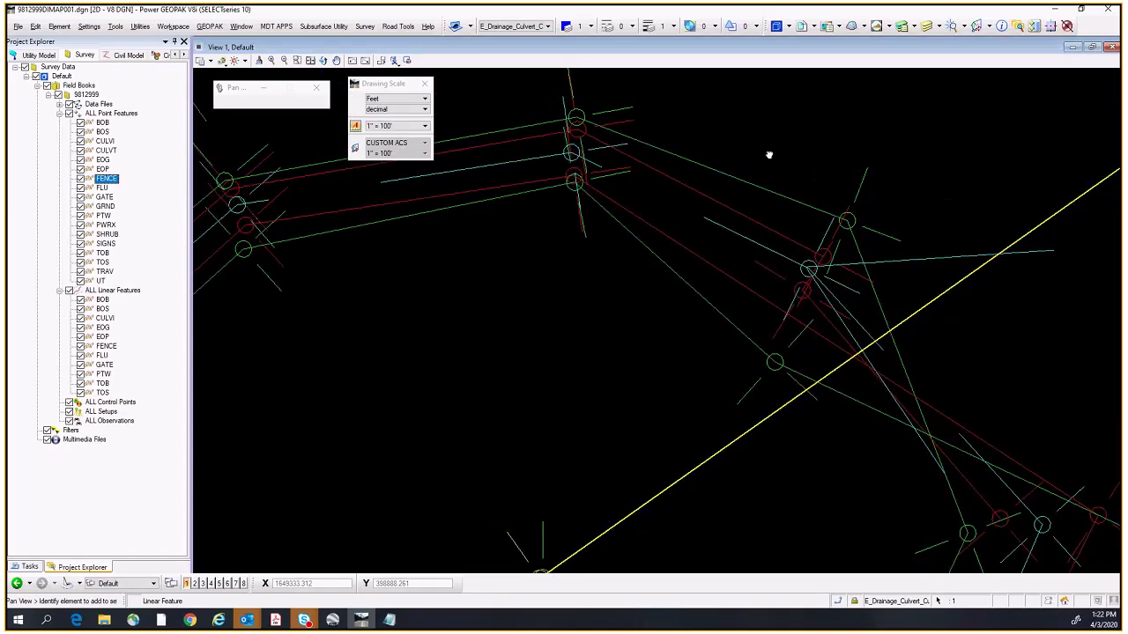
scroll(769, 155, down, 2)
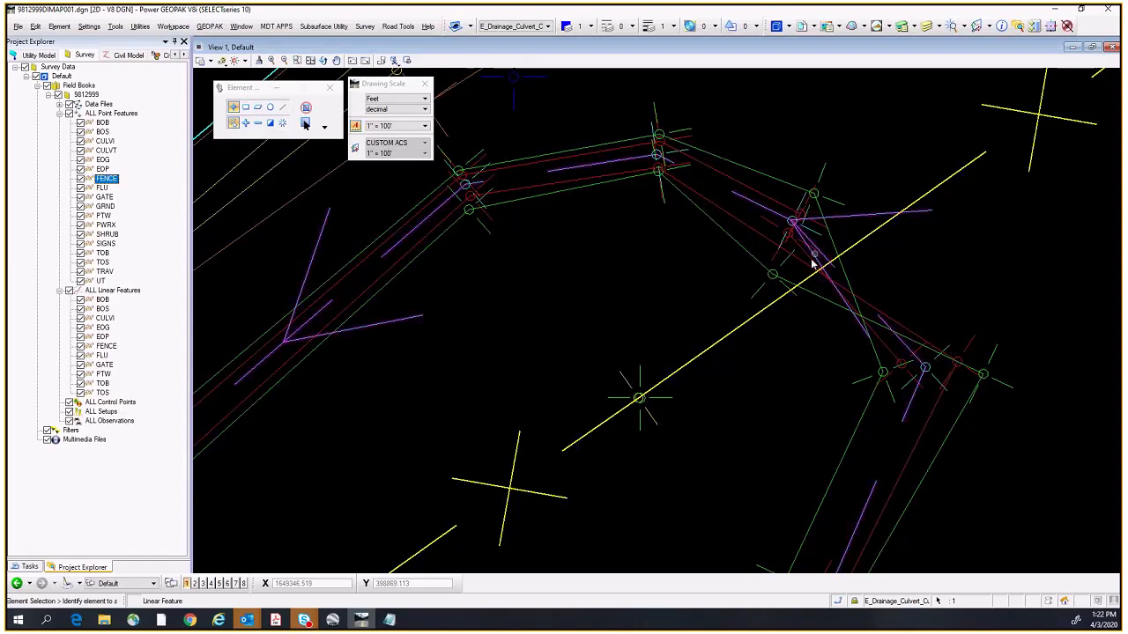
Step: Break top-of-bank linear feature TB200 at its point just north of the fence crossing and clear the selection
click(779, 182)
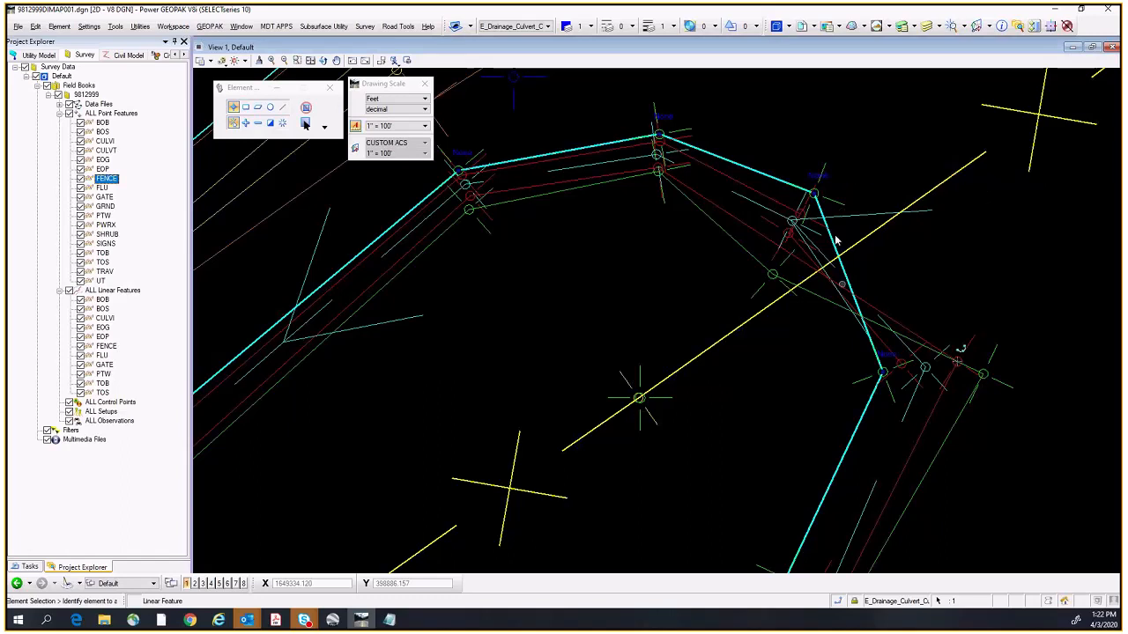
mouse_move(795, 190)
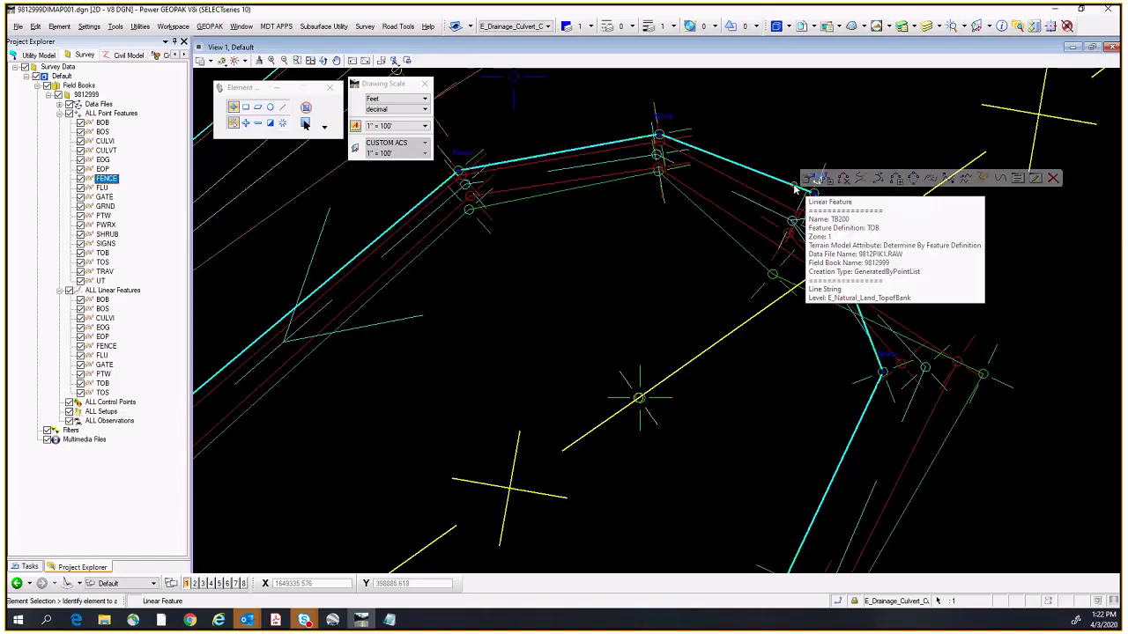
click(931, 180)
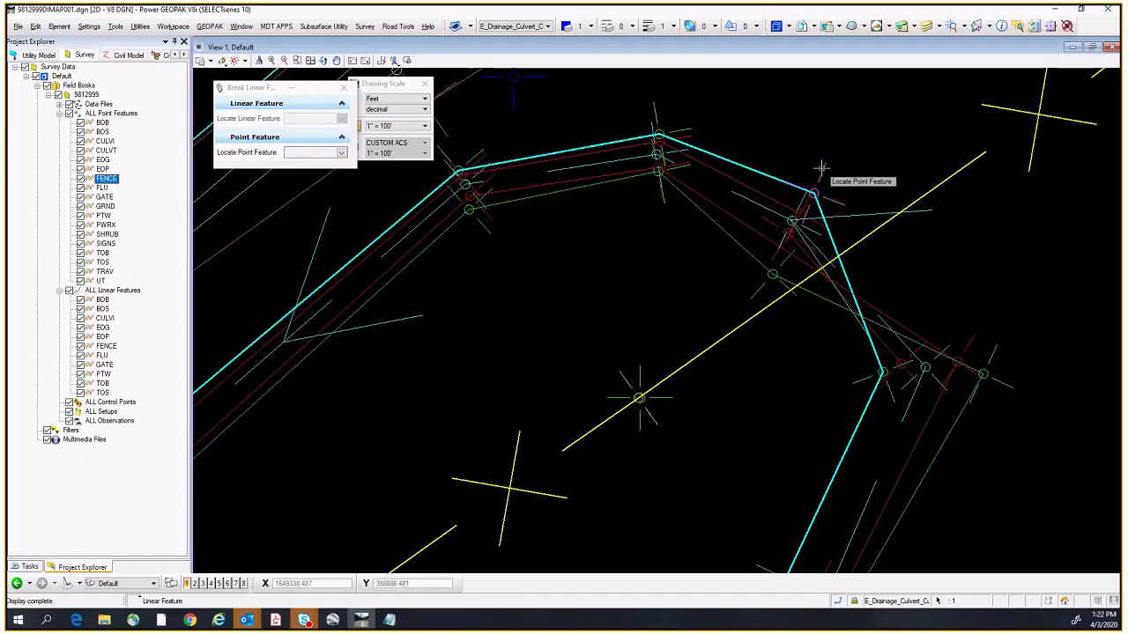
click(821, 167)
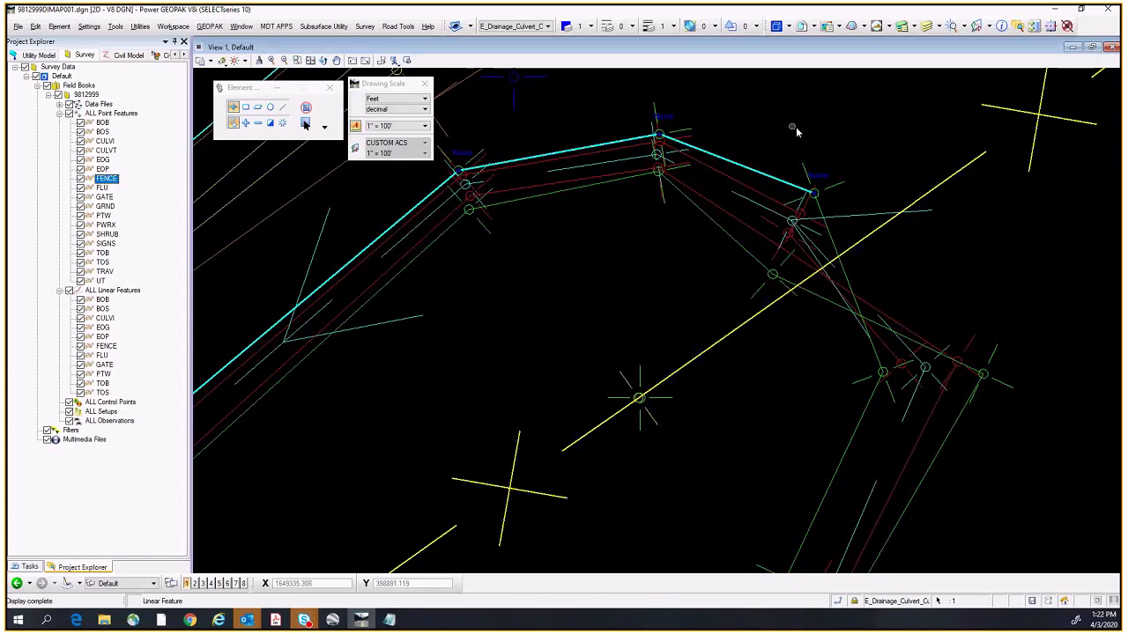
click(847, 133)
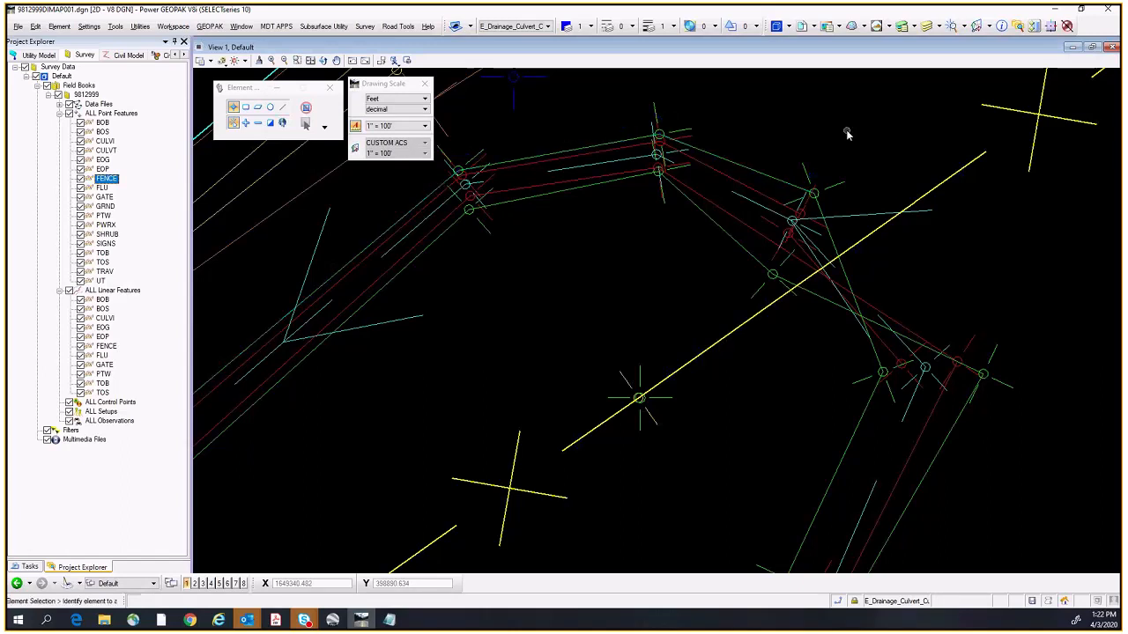
Step: Break top-of-bank line TB200_1 at its first point southeast of the fence and delete the segment crossing the channel
middle_drag(811, 421, 890, 263)
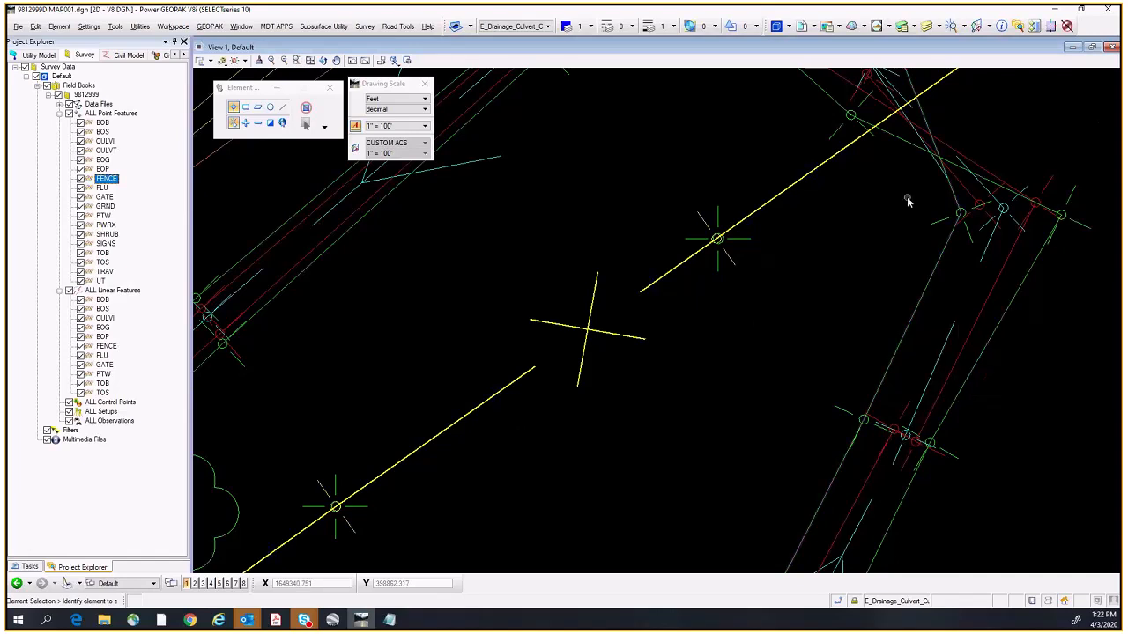
middle_drag(908, 202, 877, 284)
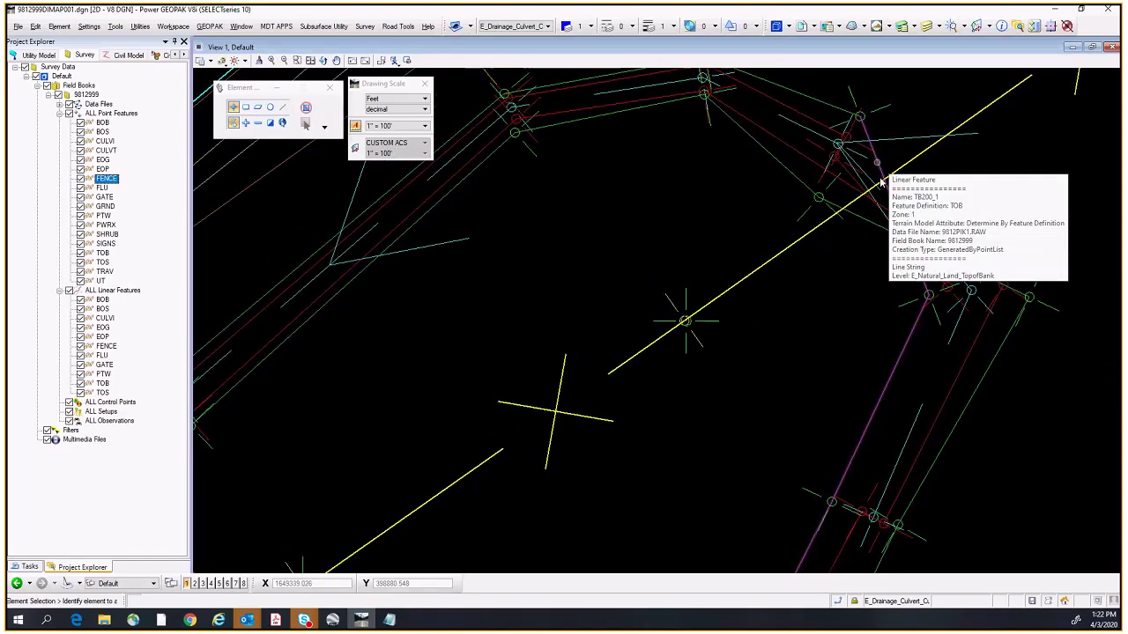
click(899, 361)
mouse_move(900, 360)
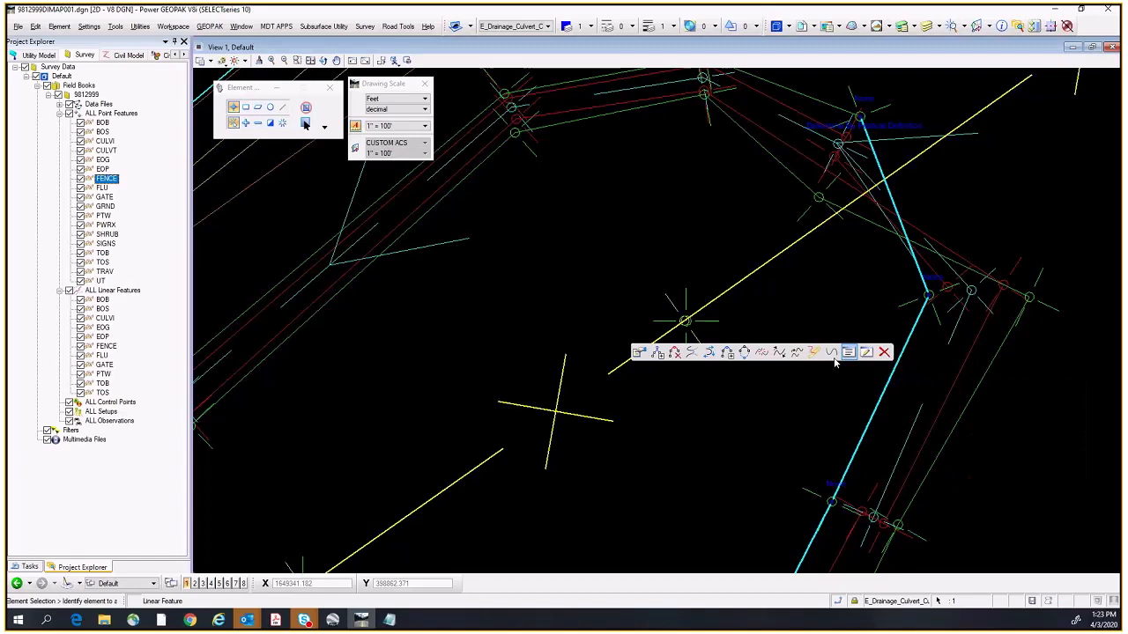
click(763, 352)
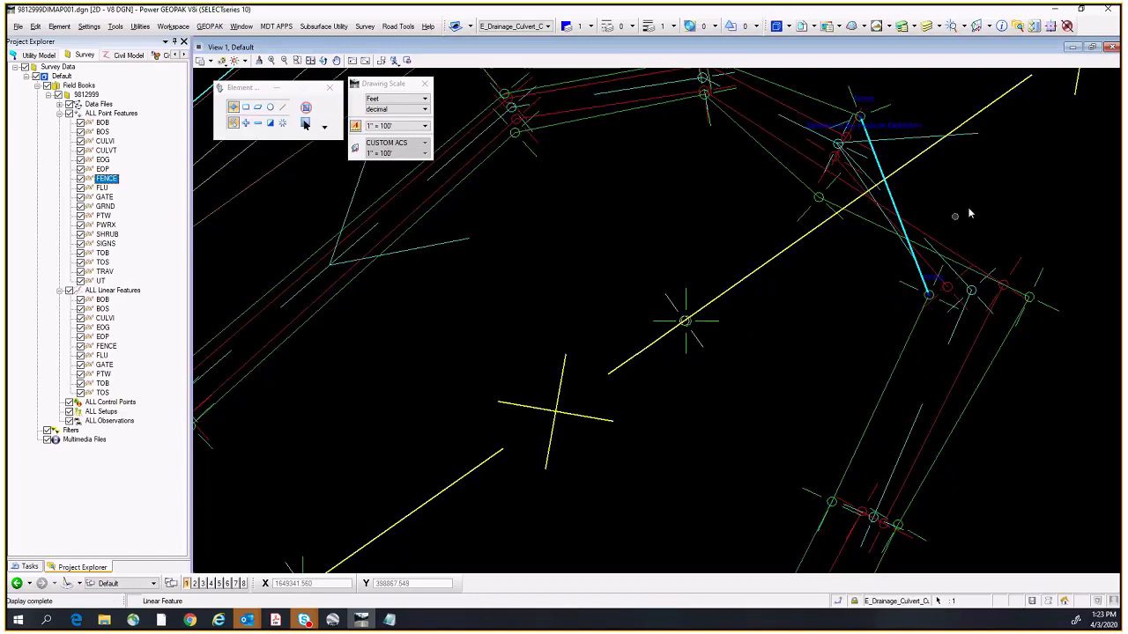
click(892, 201)
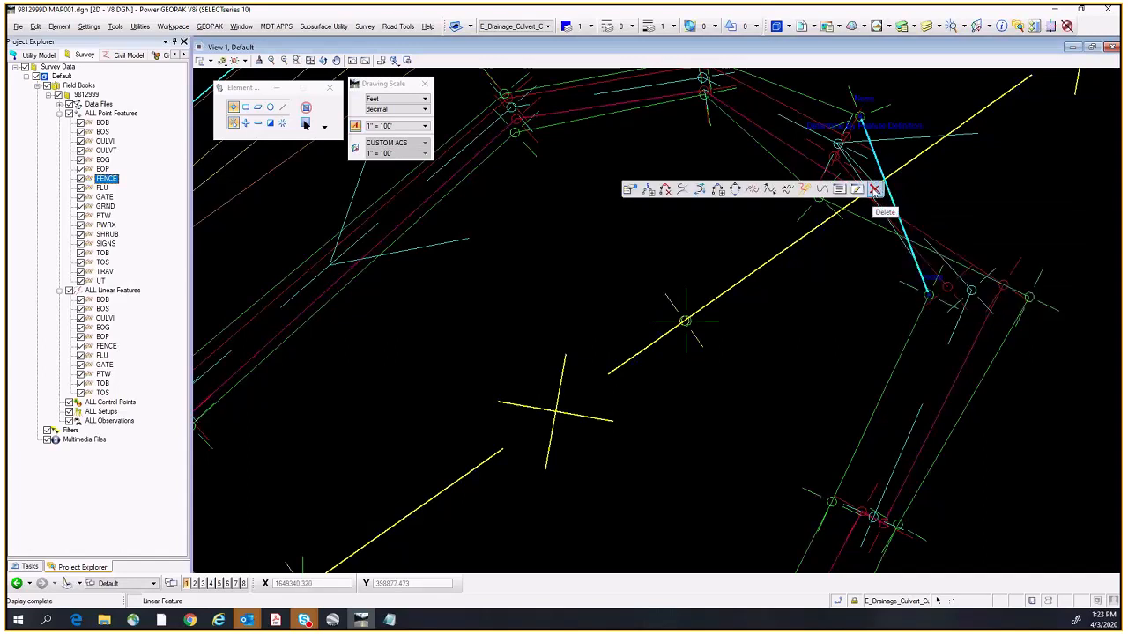
click(874, 190)
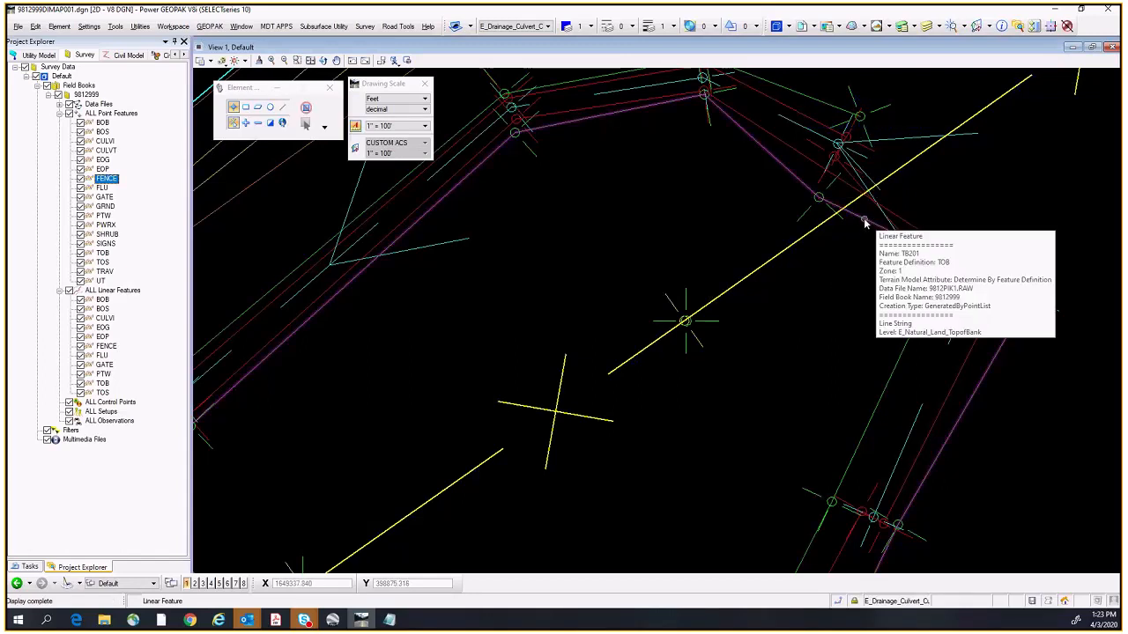
Step: Break top-of-bank linear feature TB201 at point 400168
click(863, 218)
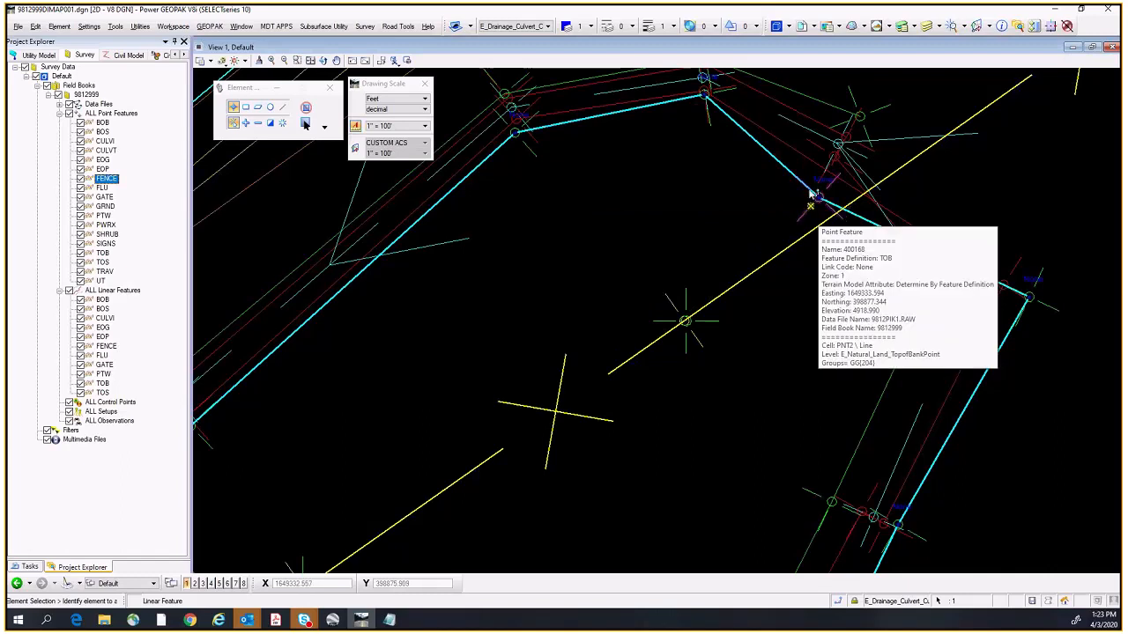
click(811, 190)
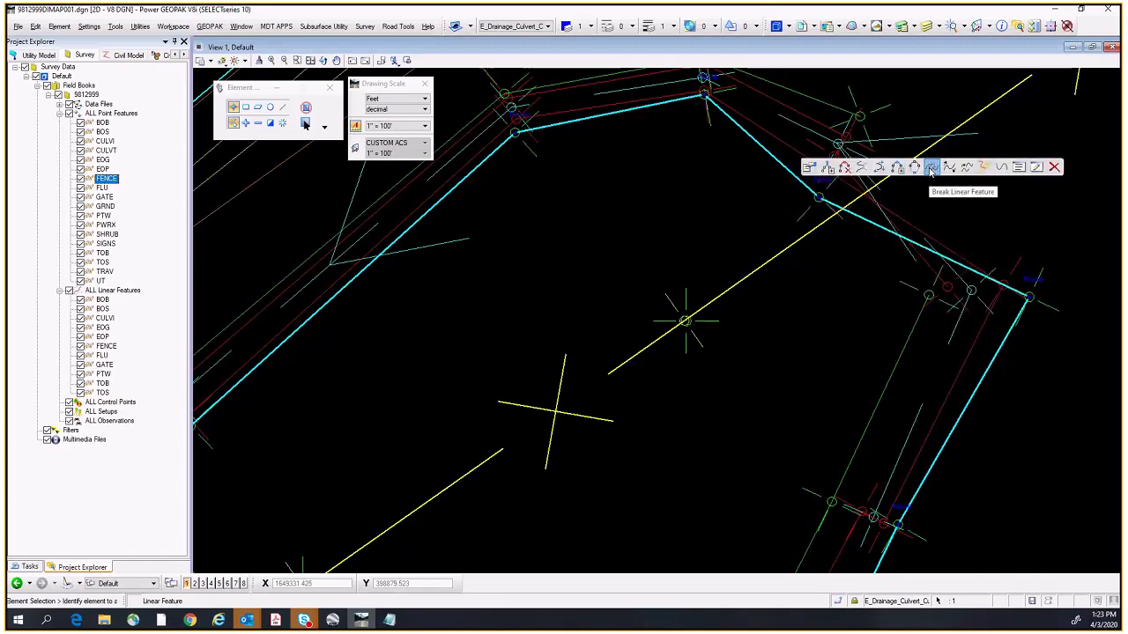
click(927, 169)
click(802, 214)
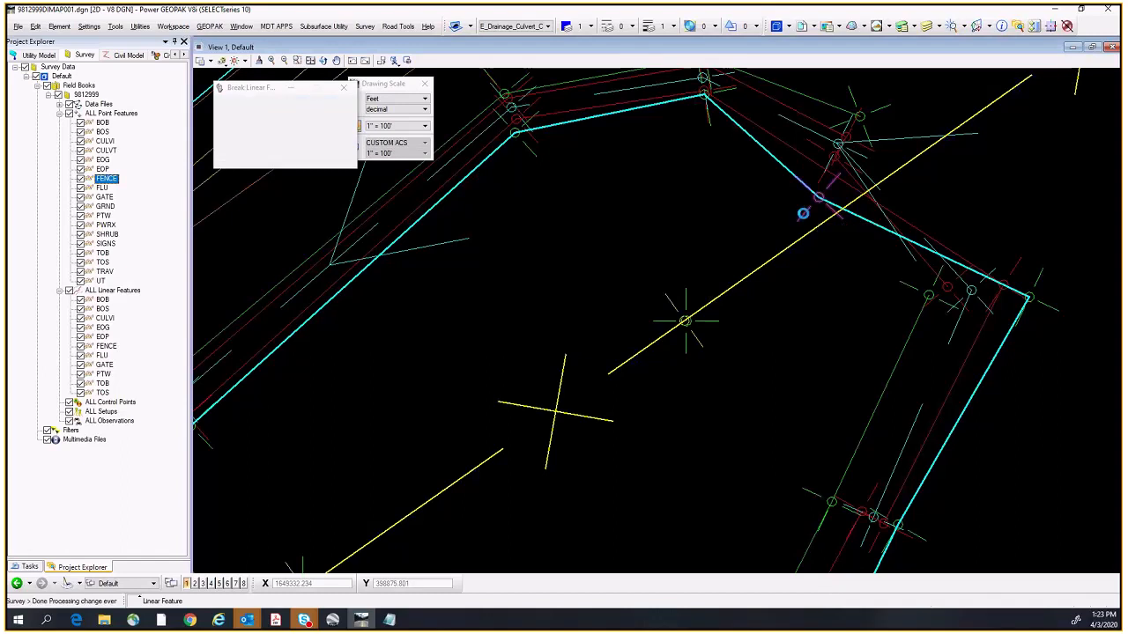
Step: Break top-of-bank line TB201_3 at its first point southeast of the fence and delete the segment crossing the channel
click(1002, 343)
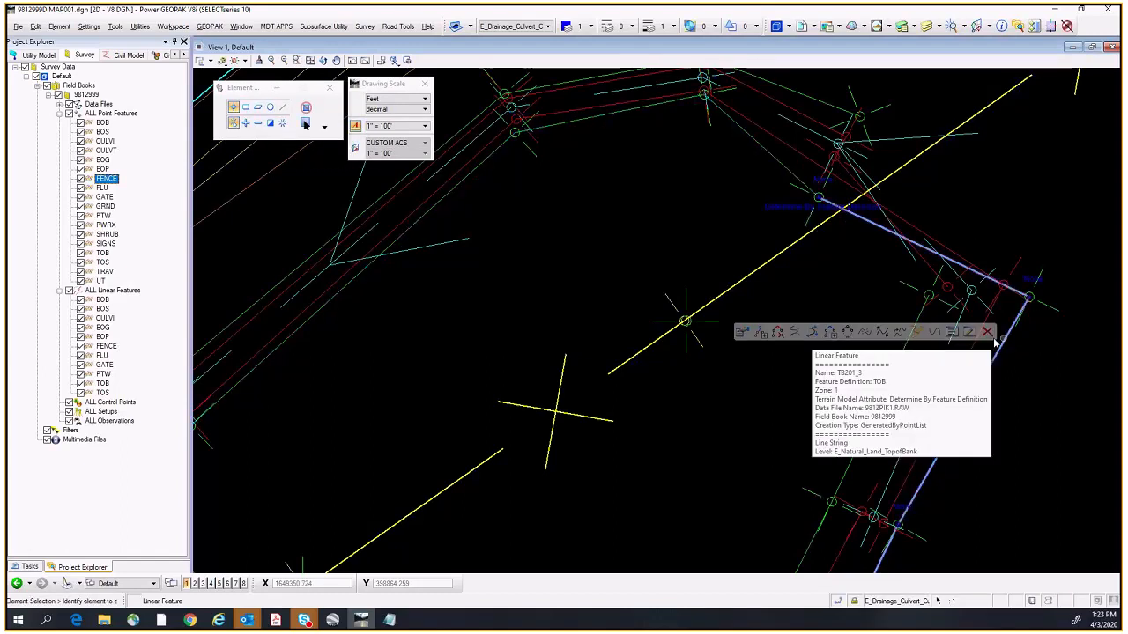
click(864, 332)
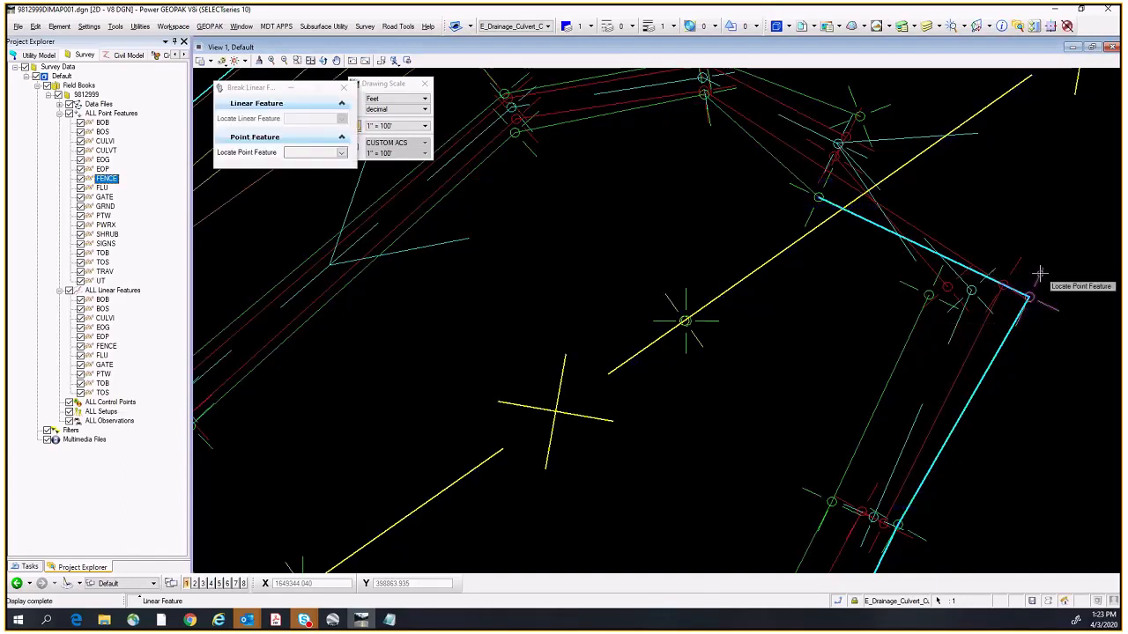
click(1038, 274)
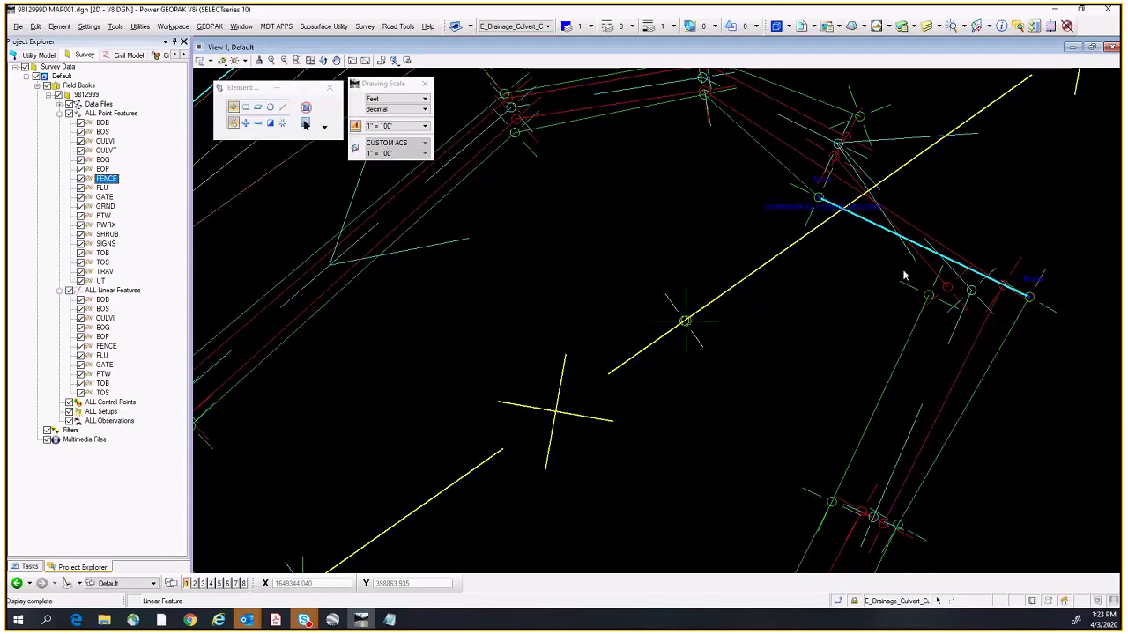
click(850, 214)
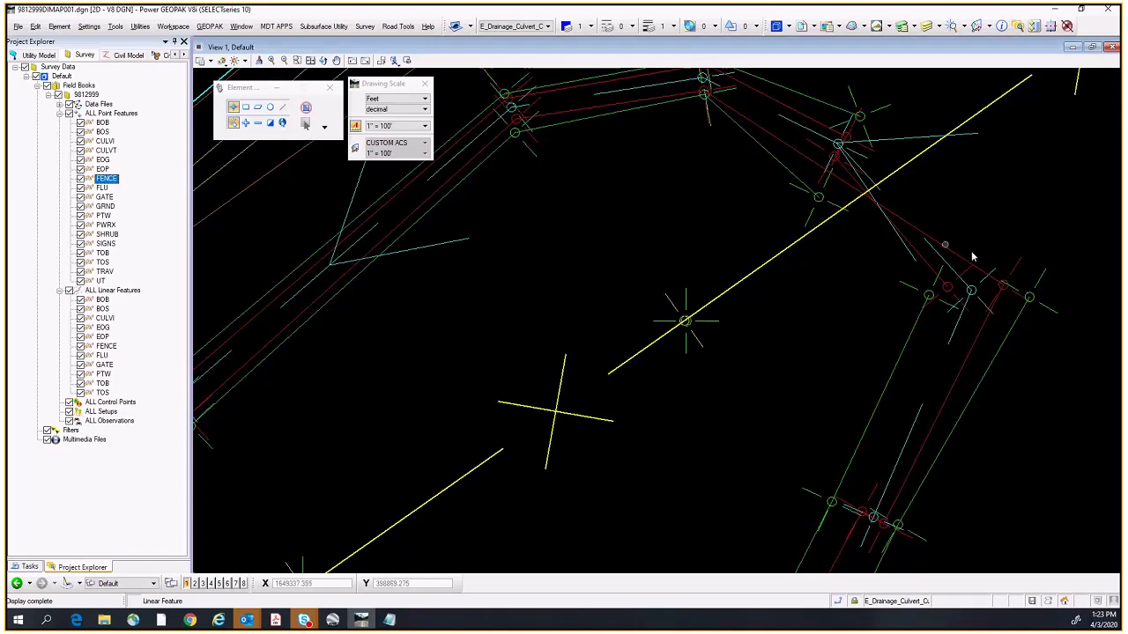
Step: Join the inner top-of-bank line ending just north of the fence to the western top-of-bank line southeast of the fence
mouse_move(1032, 297)
click(779, 165)
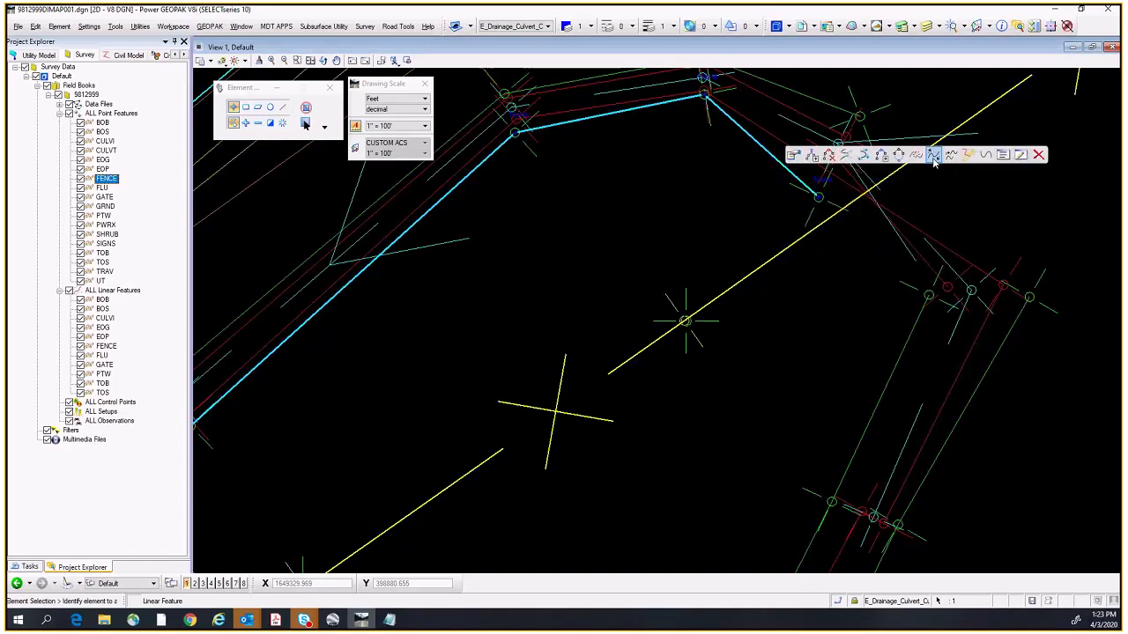
click(846, 156)
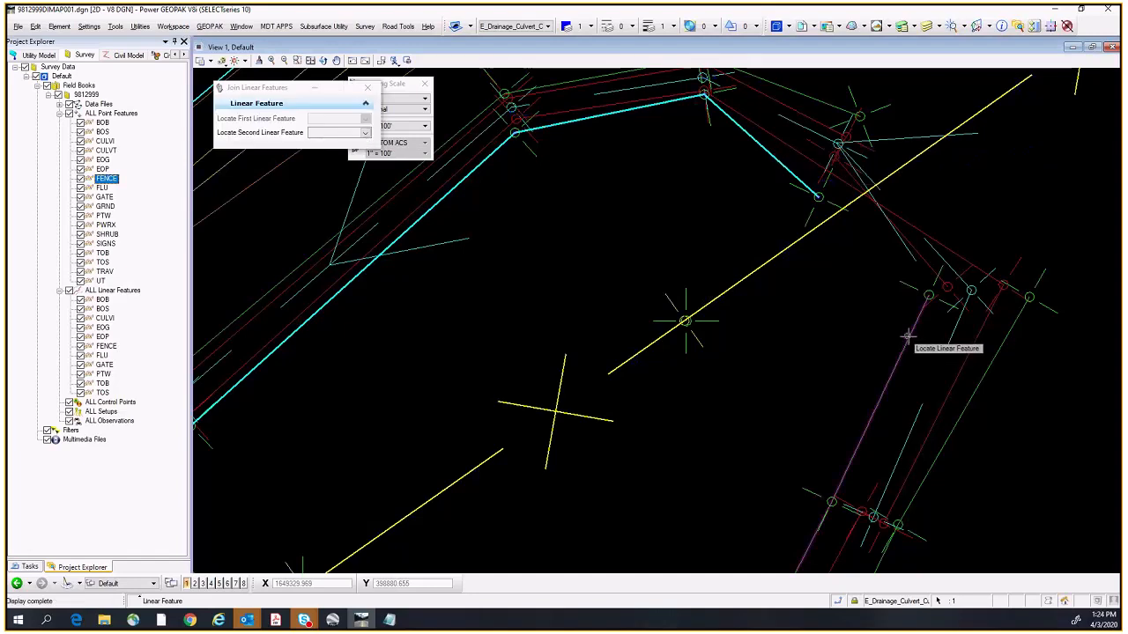
click(907, 336)
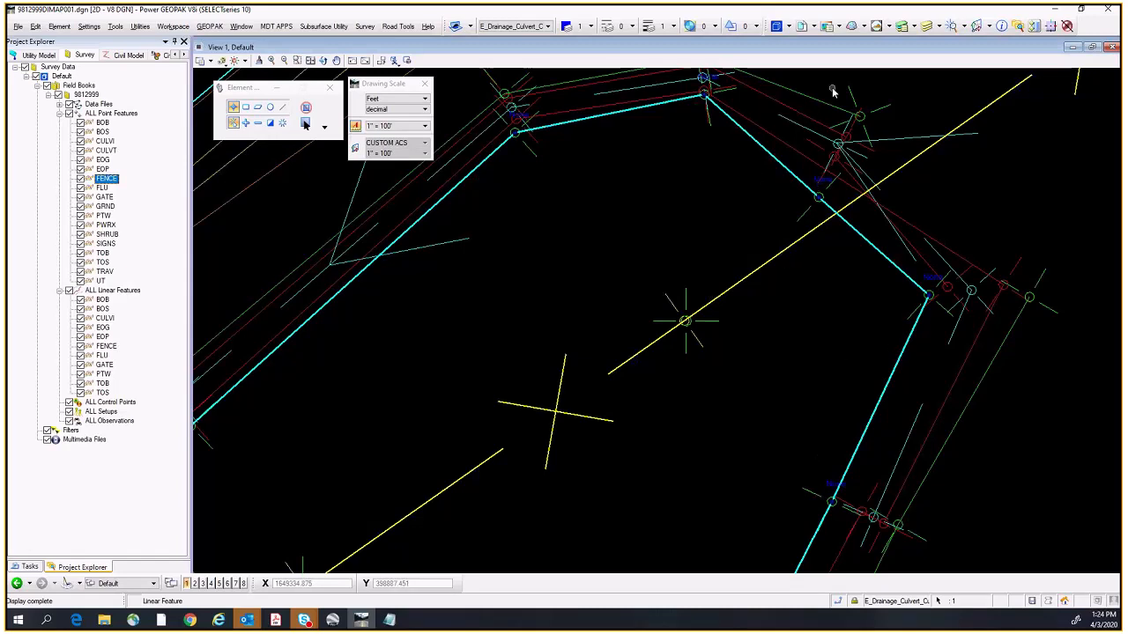
Step: Join top-of-bank line TB200 to the eastern top-of-bank line southeast of the fence and clear the selection
mouse_move(826, 104)
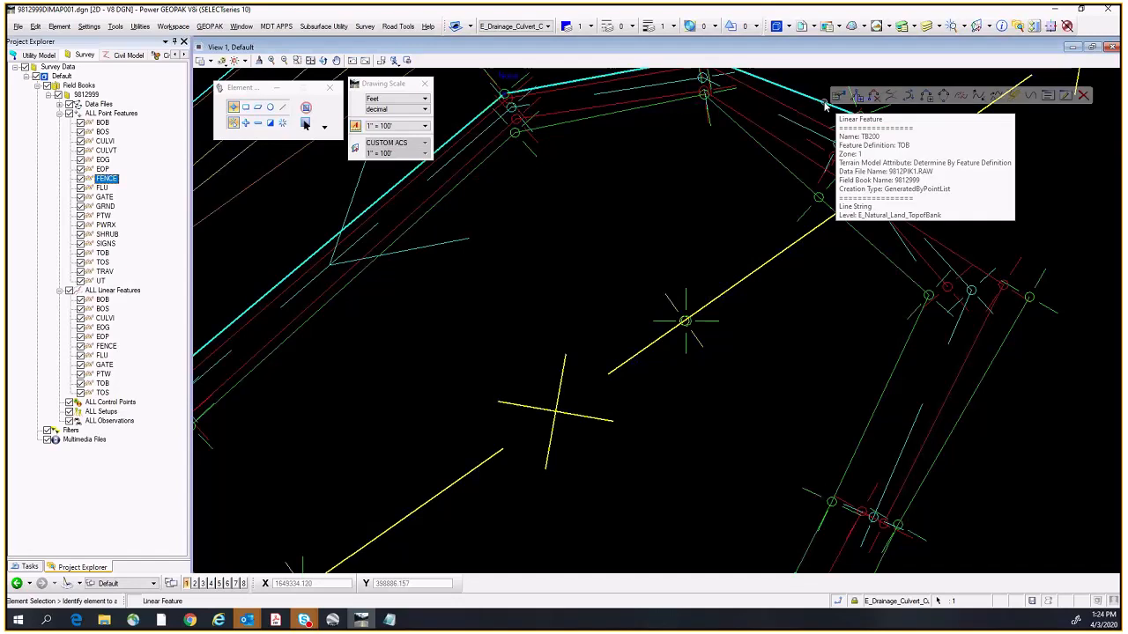
click(891, 97)
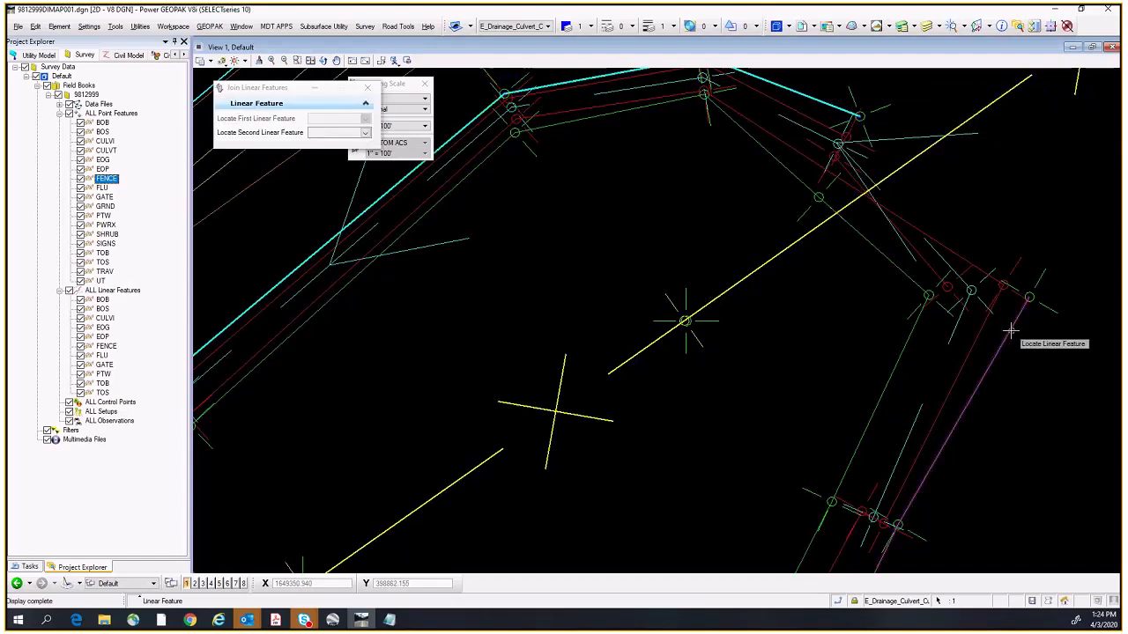
click(1010, 331)
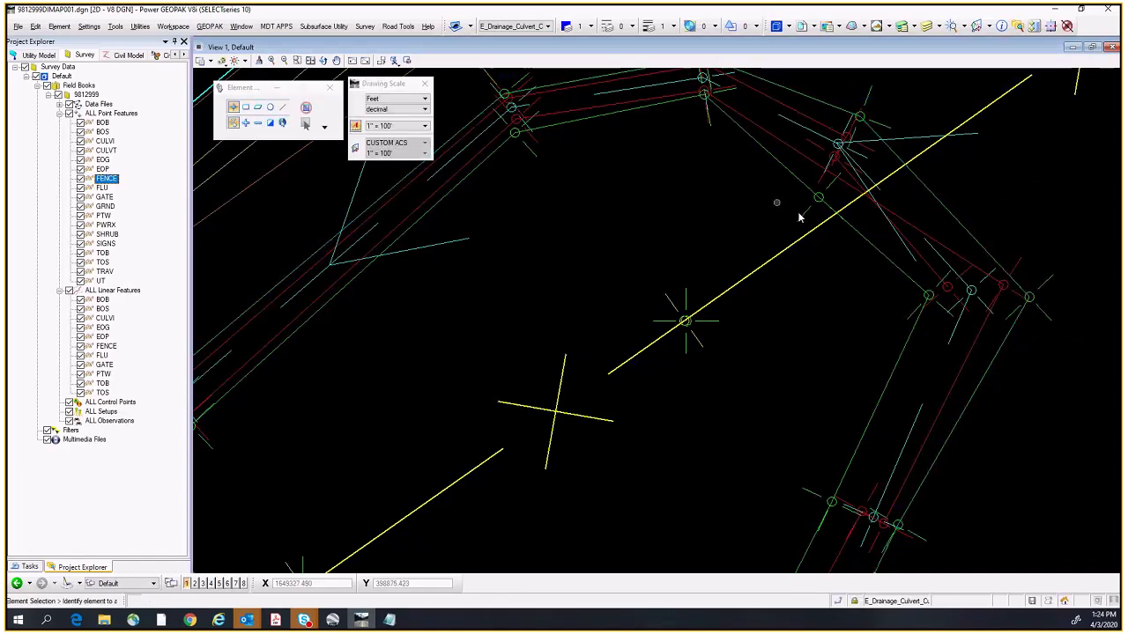
click(890, 212)
scroll(890, 212, up, 5)
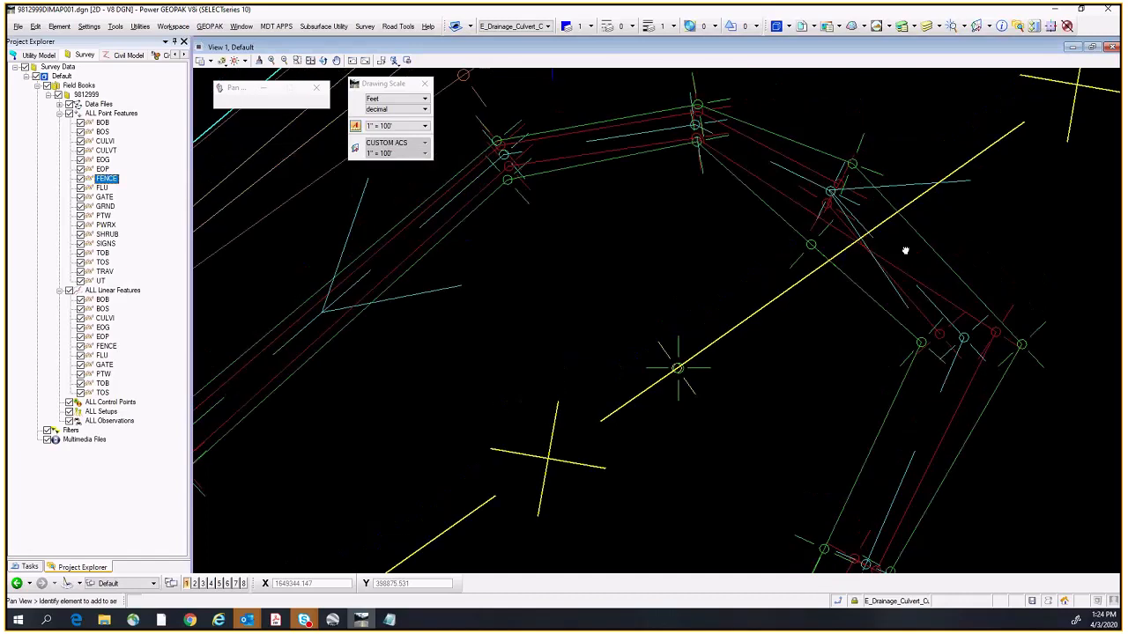
Step: Select the zigzagging bottom-of-bank linear feature on the outer side of the ditch bend and examine its path and end point
scroll(826, 175, down, 2)
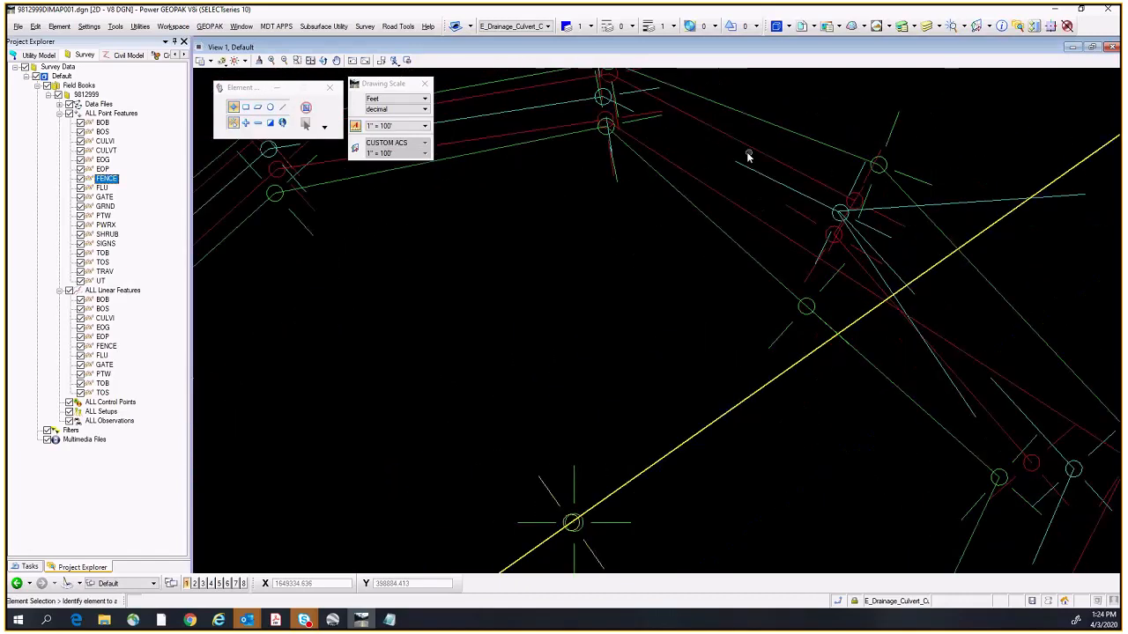
click(747, 150)
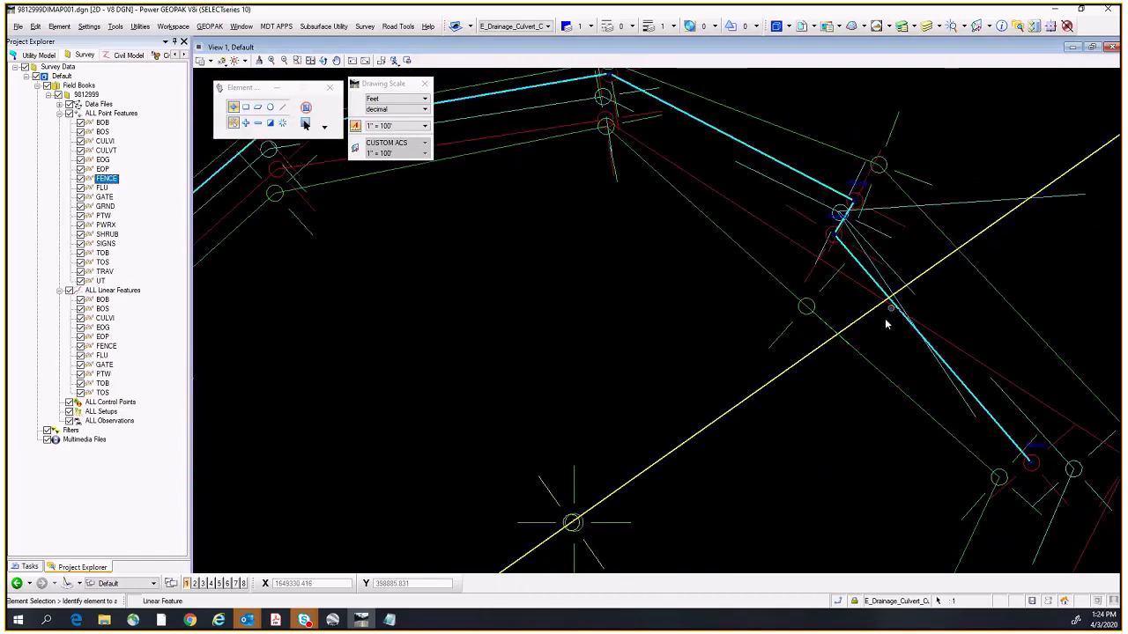
scroll(847, 200, up, 4)
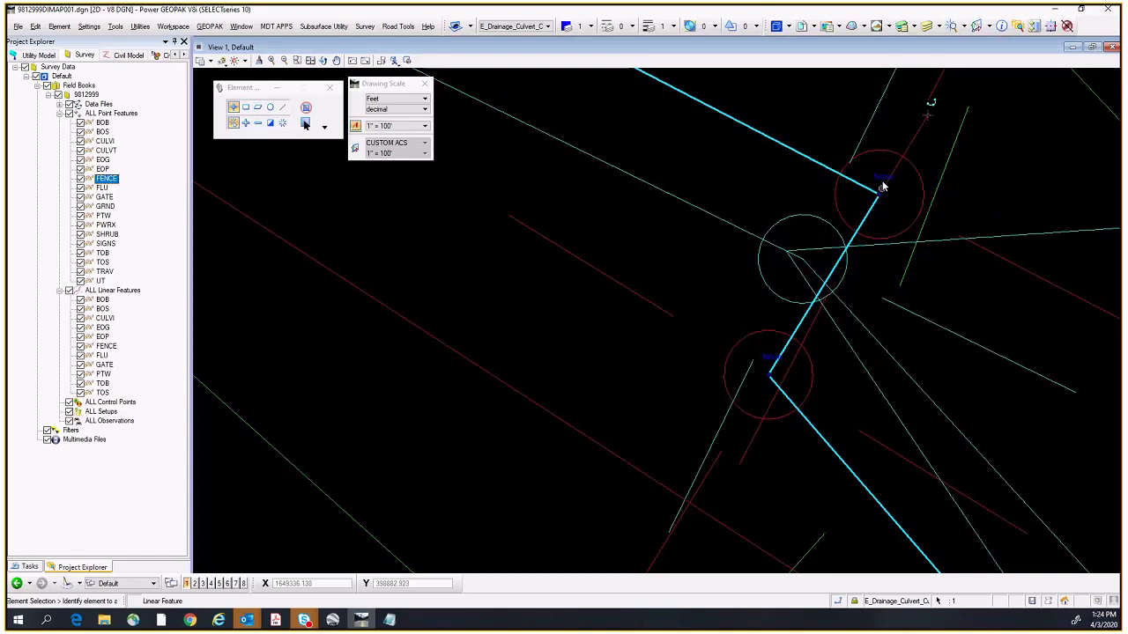
scroll(876, 219, down, 3)
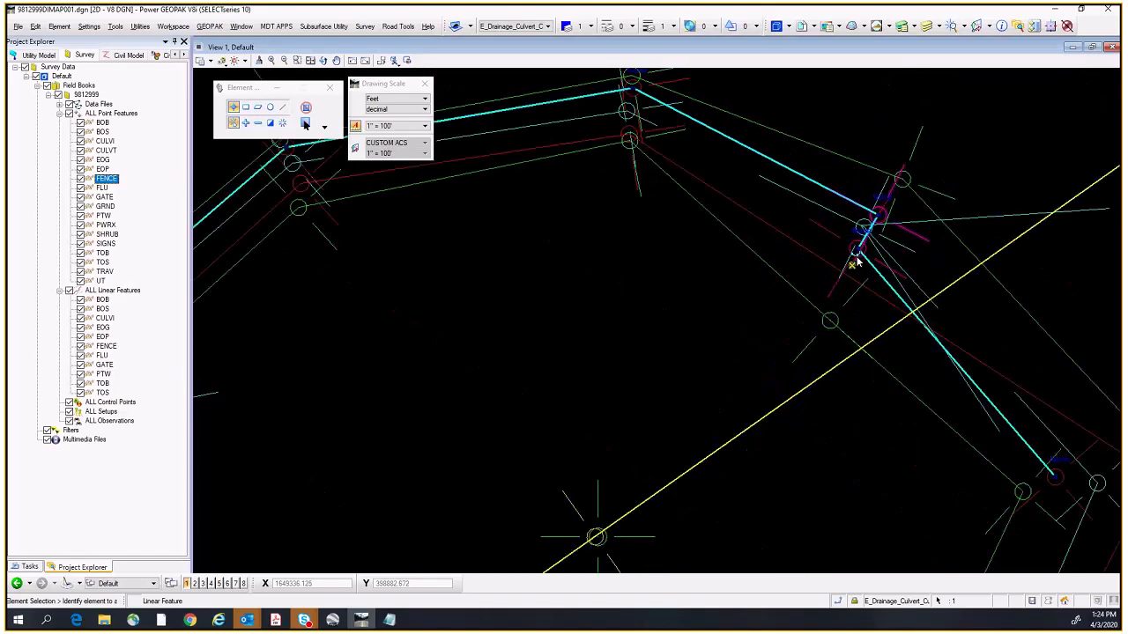
scroll(859, 264, down, 3)
middle_drag(813, 382, 804, 275)
scroll(899, 270, up, 4)
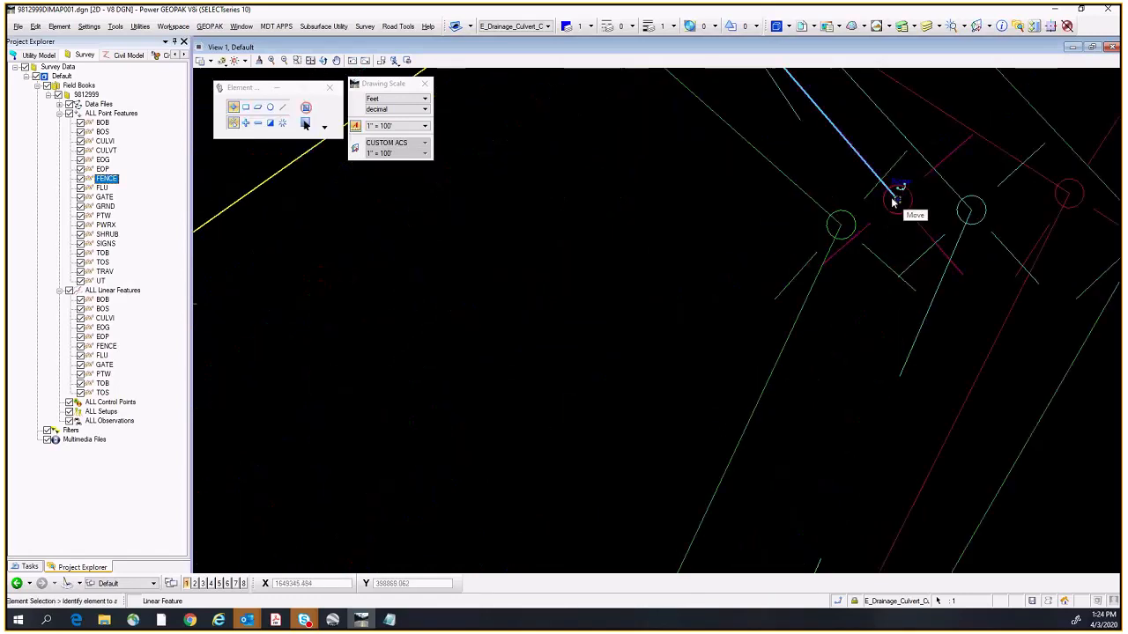
scroll(811, 403, down, 3)
scroll(785, 464, up, 3)
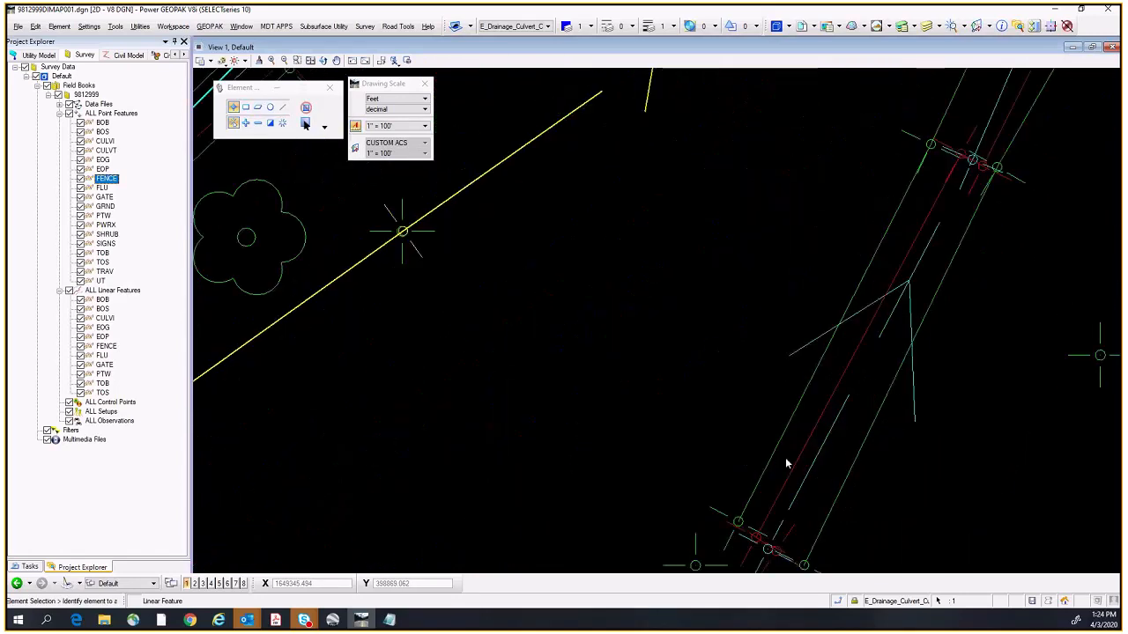
scroll(811, 391, down, 2)
scroll(858, 352, up, 2)
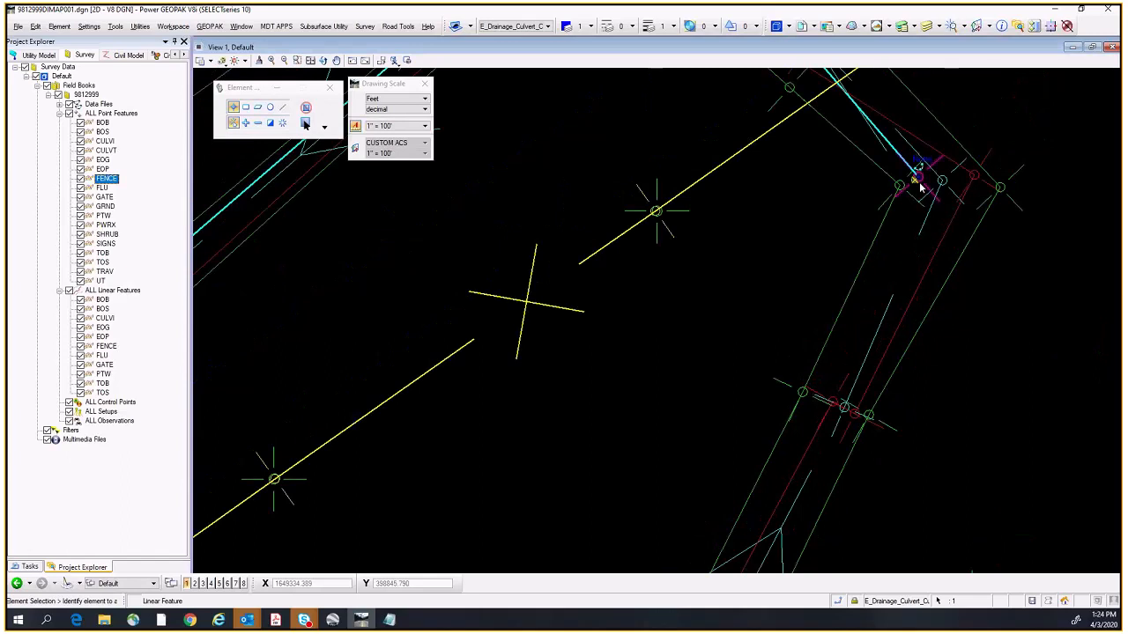
middle_drag(747, 199, 792, 394)
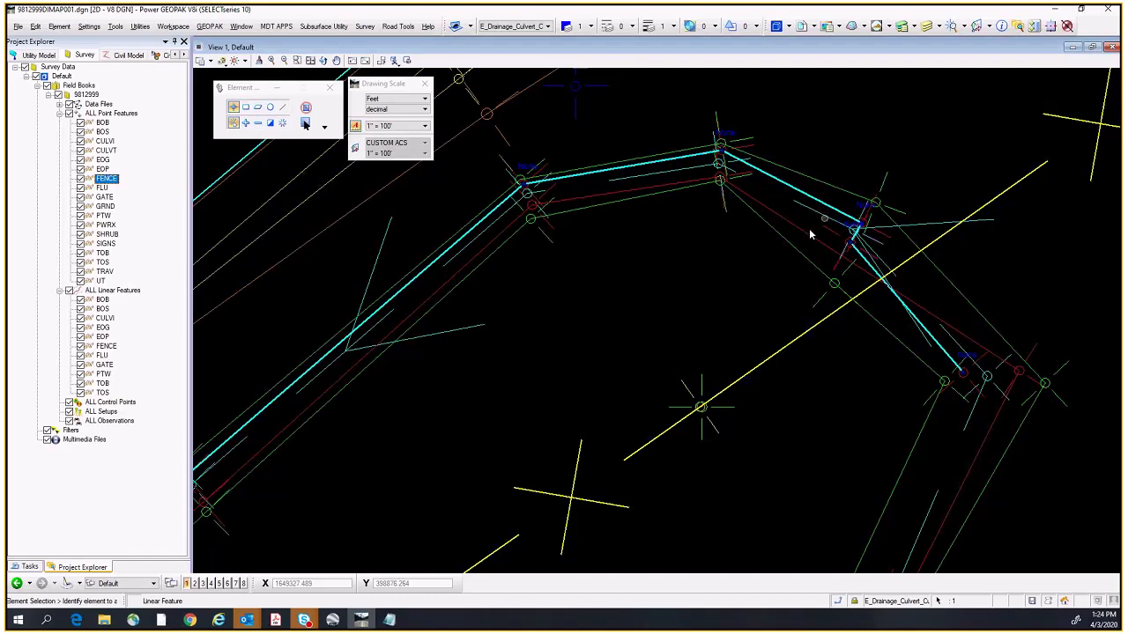
Step: Break the selected bottom-of-bank line at the outer bottom-of-bank point just before it zigzags across the ditch
scroll(809, 234, up, 3)
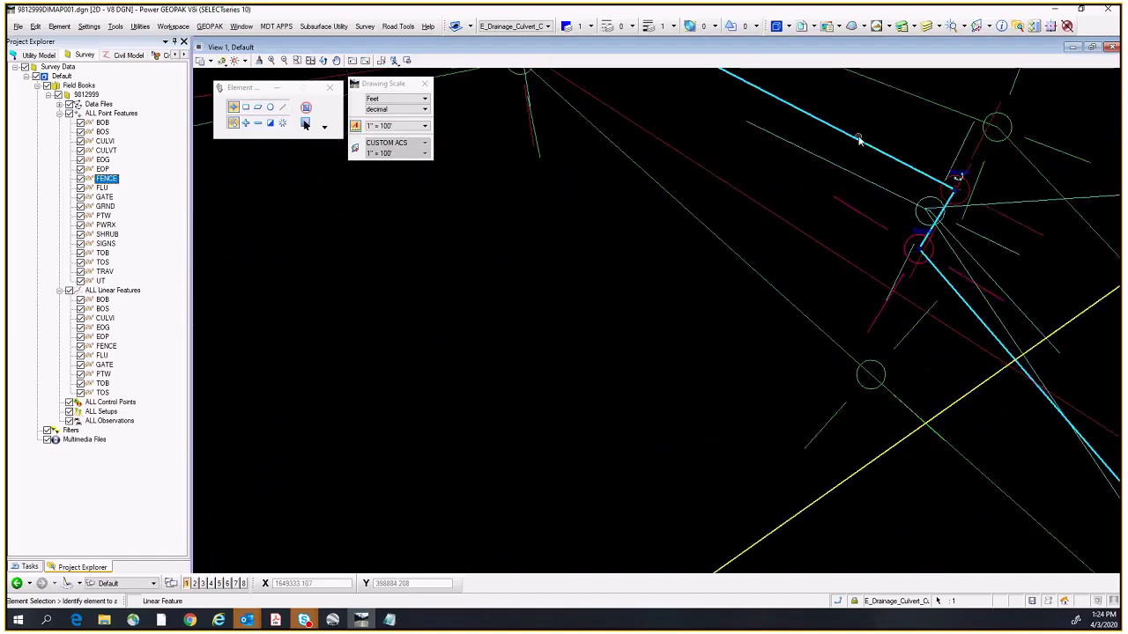
mouse_move(863, 139)
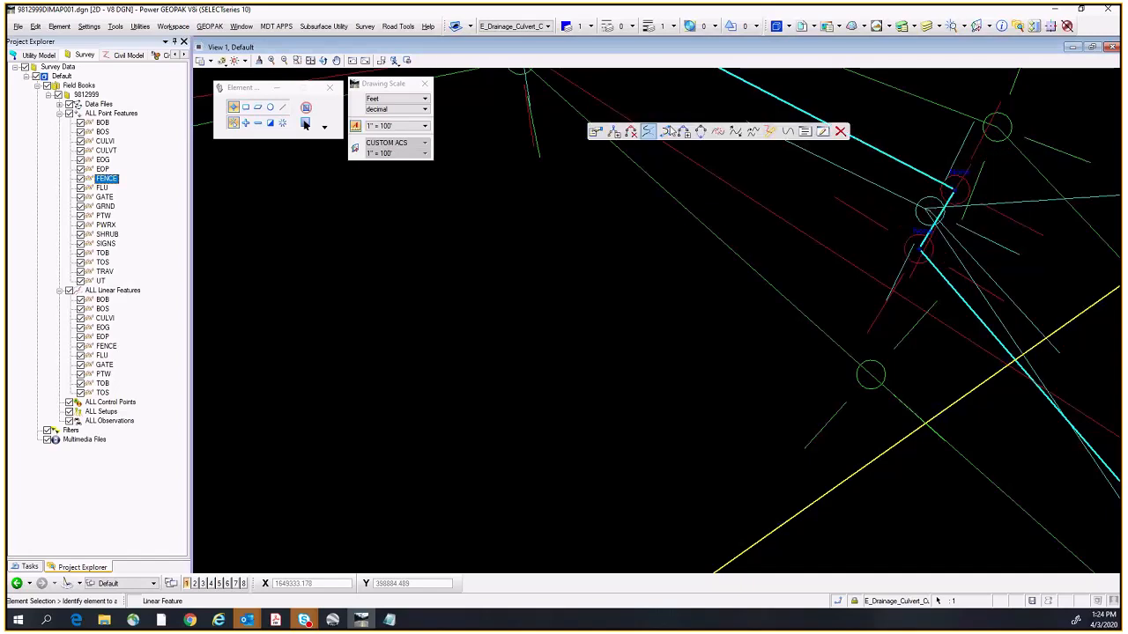
click(714, 131)
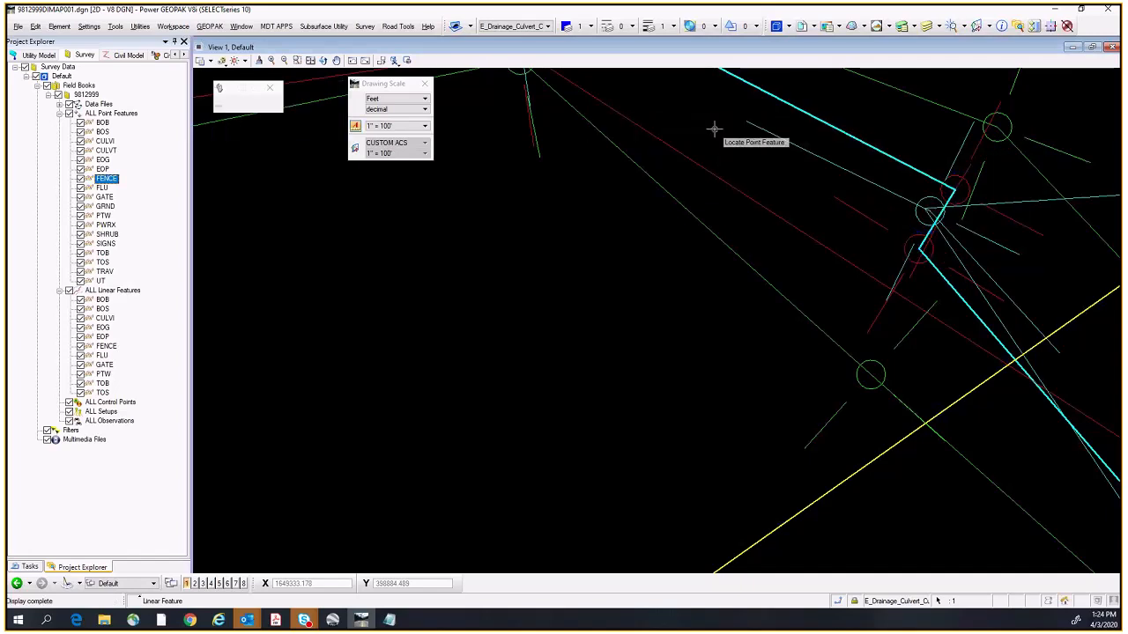
click(996, 209)
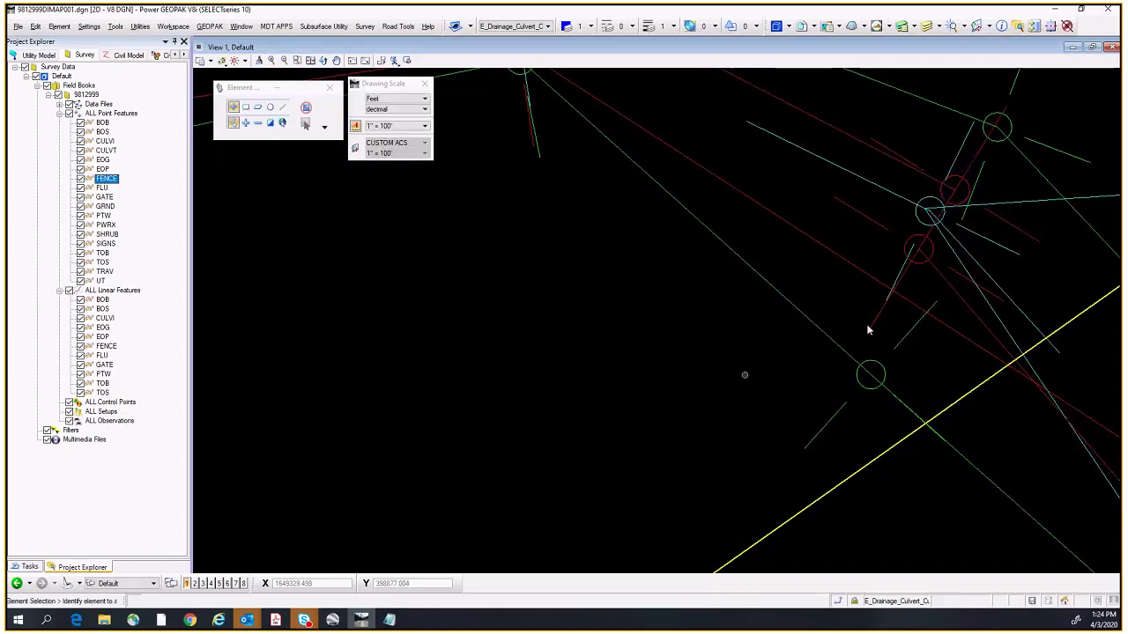
Step: Delete the miscoded bottom-of-bank segment BB200_5 that crosses the ditch beyond the break
scroll(929, 308, down, 5)
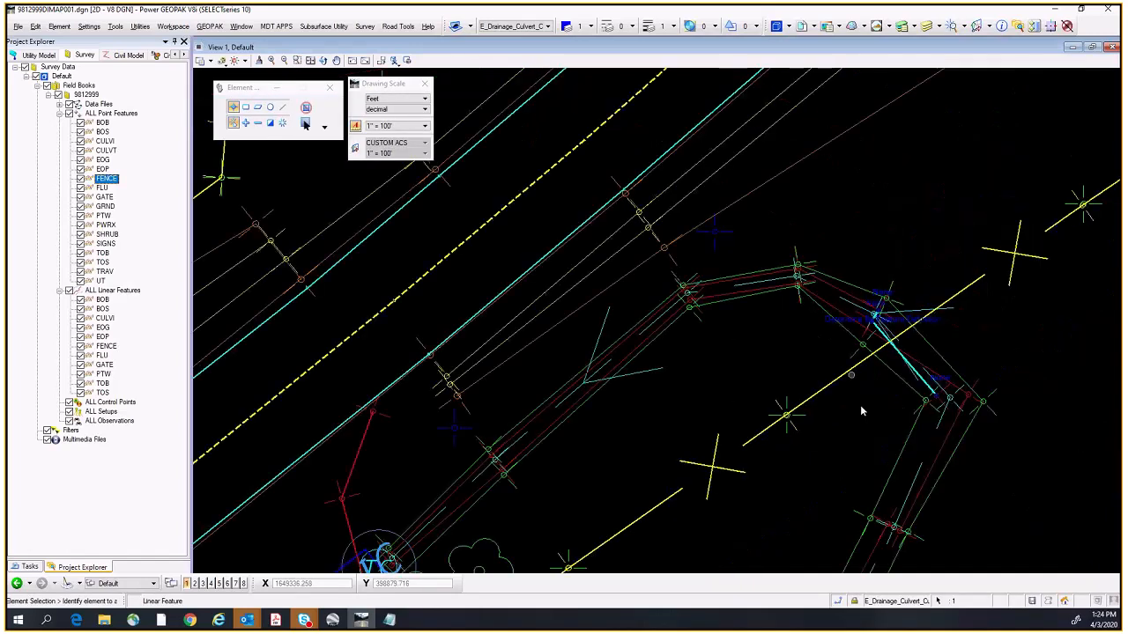
scroll(938, 388, up, 2)
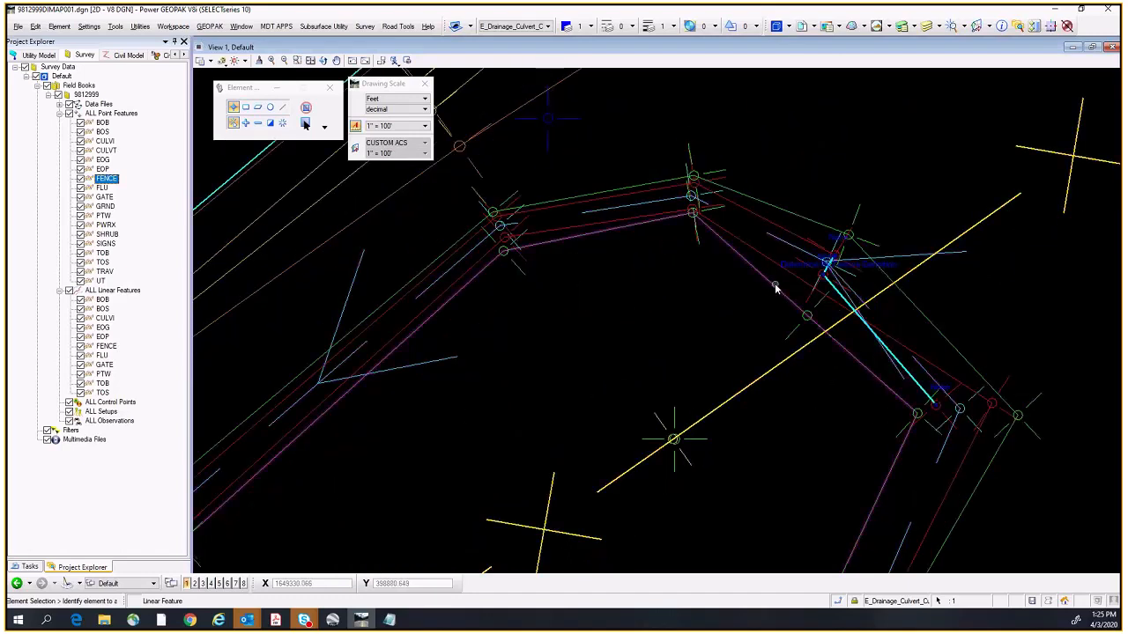
click(836, 296)
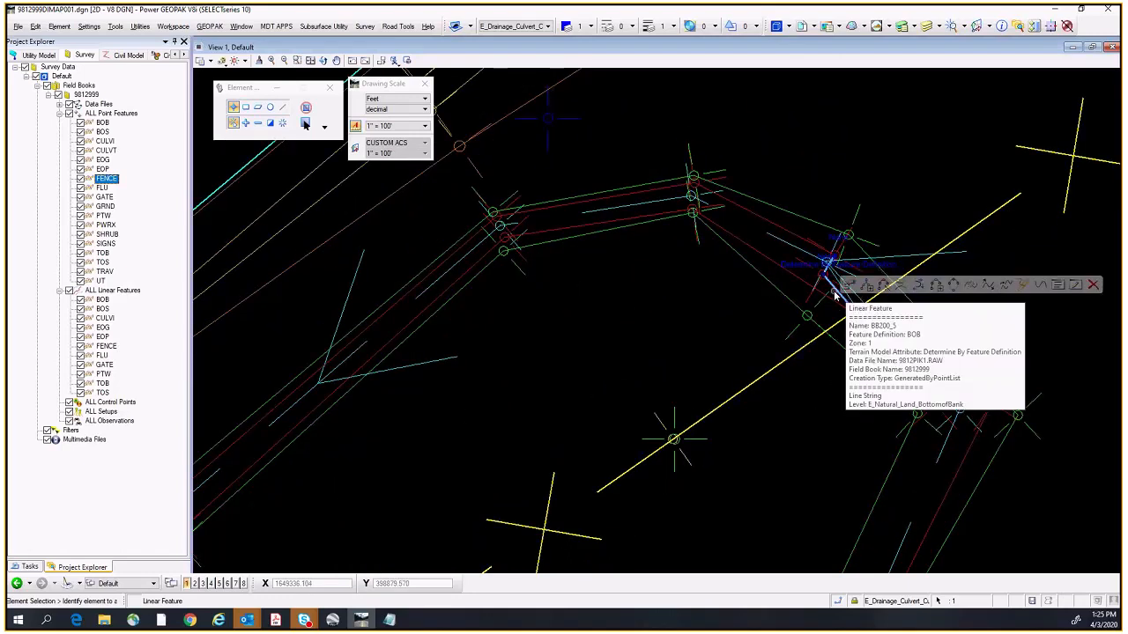
click(1095, 285)
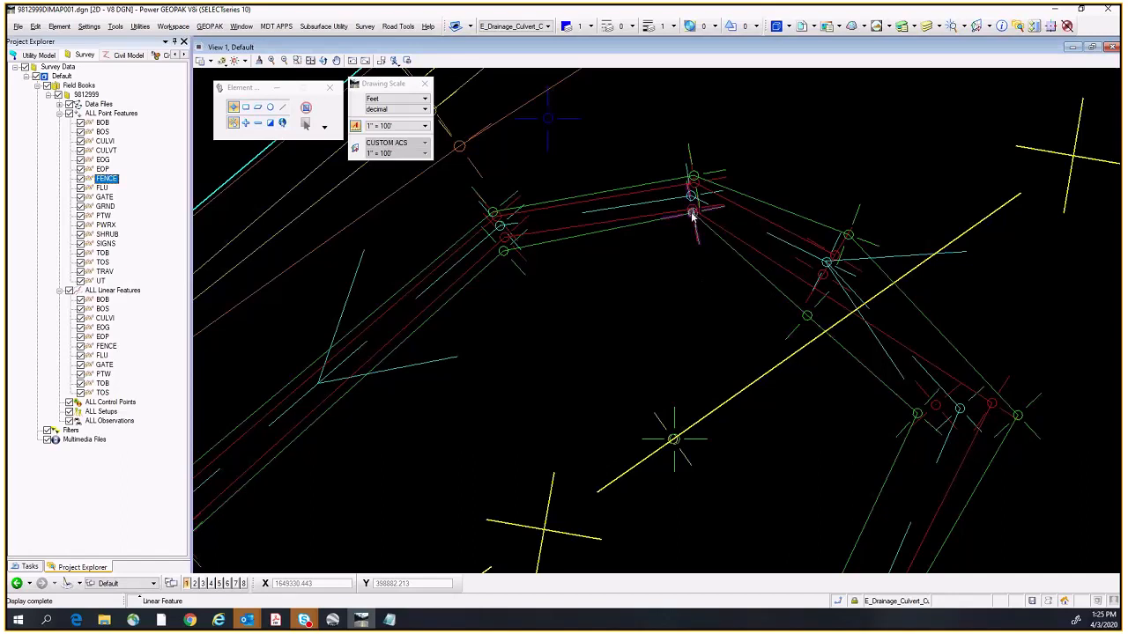
Step: Break bottom-of-bank line BB201 at its point on the upper bend, where it starts crossing the ditch diagonally
mouse_move(991, 407)
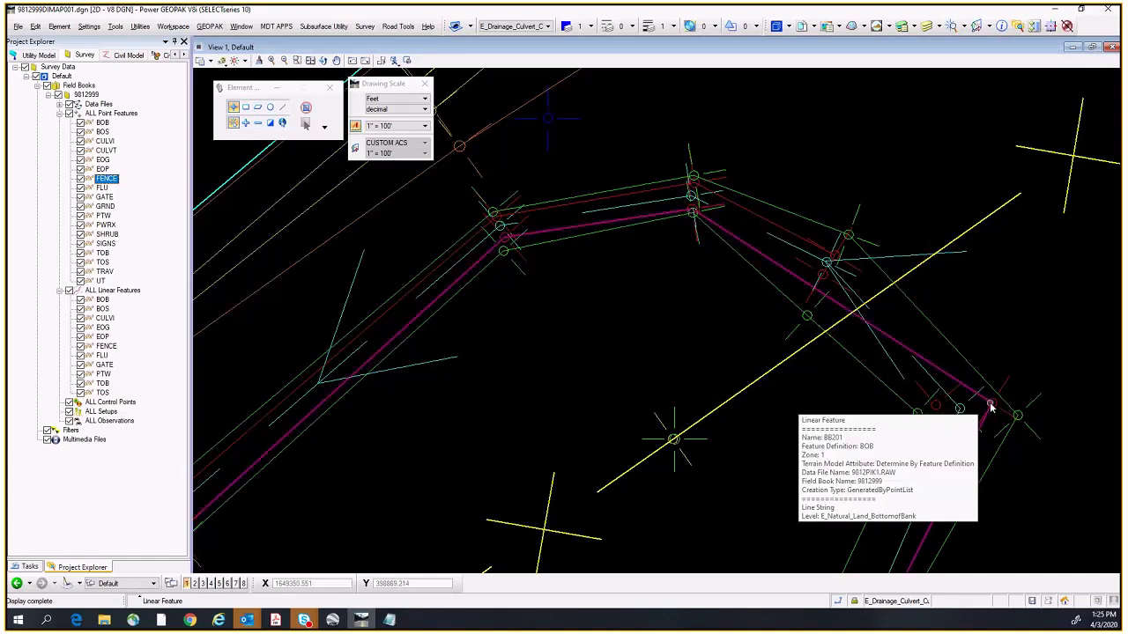
click(789, 274)
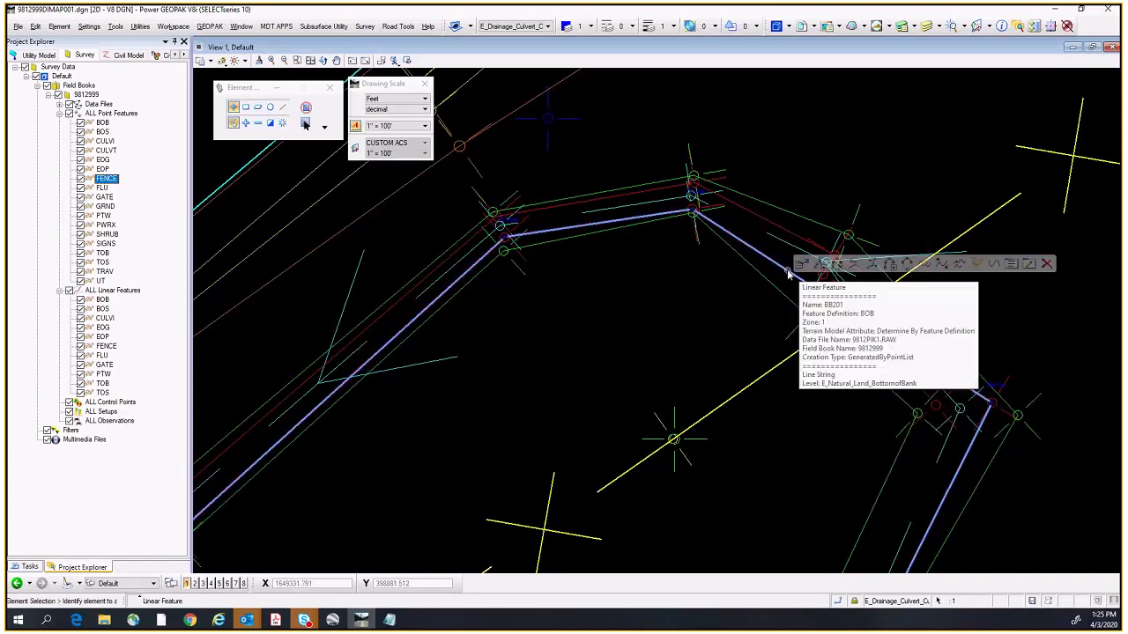
click(941, 263)
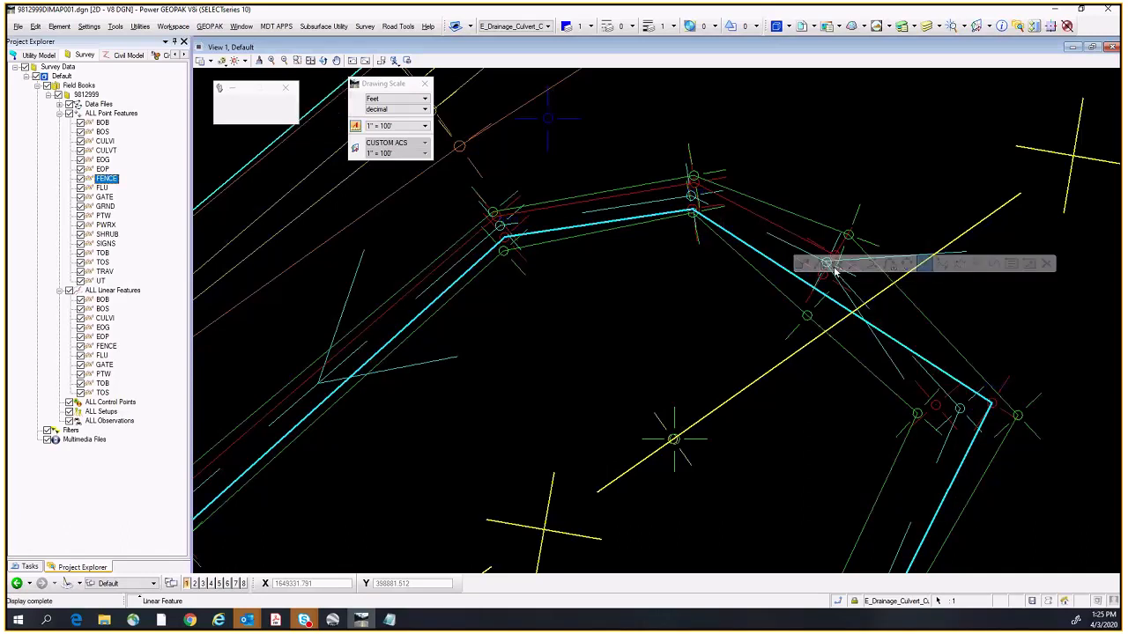
scroll(693, 211, up, 5)
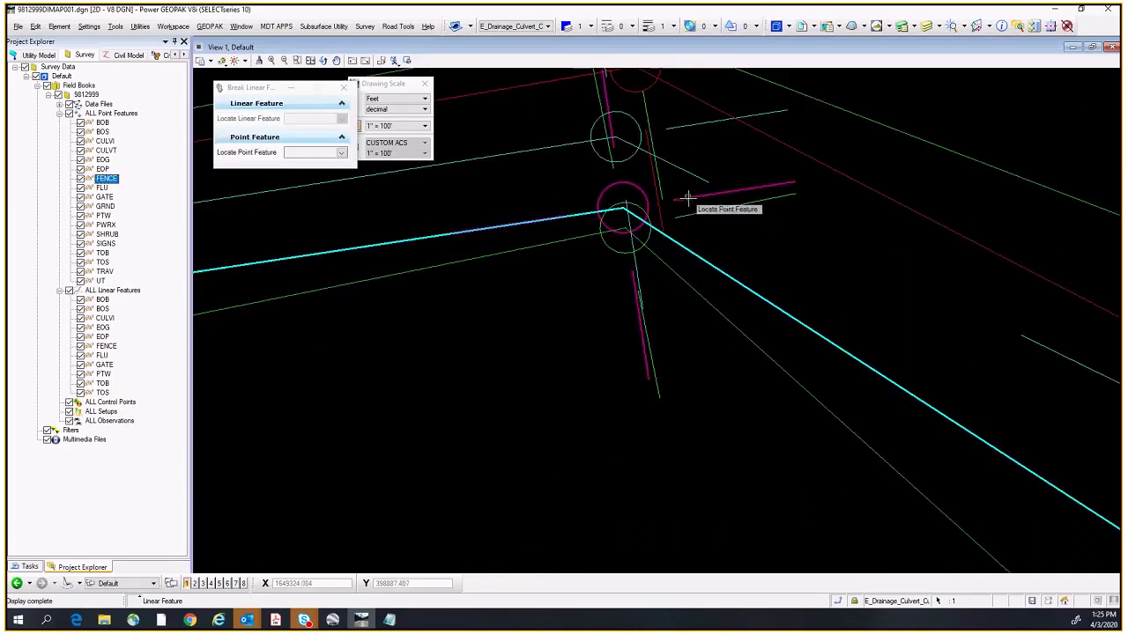
click(688, 199)
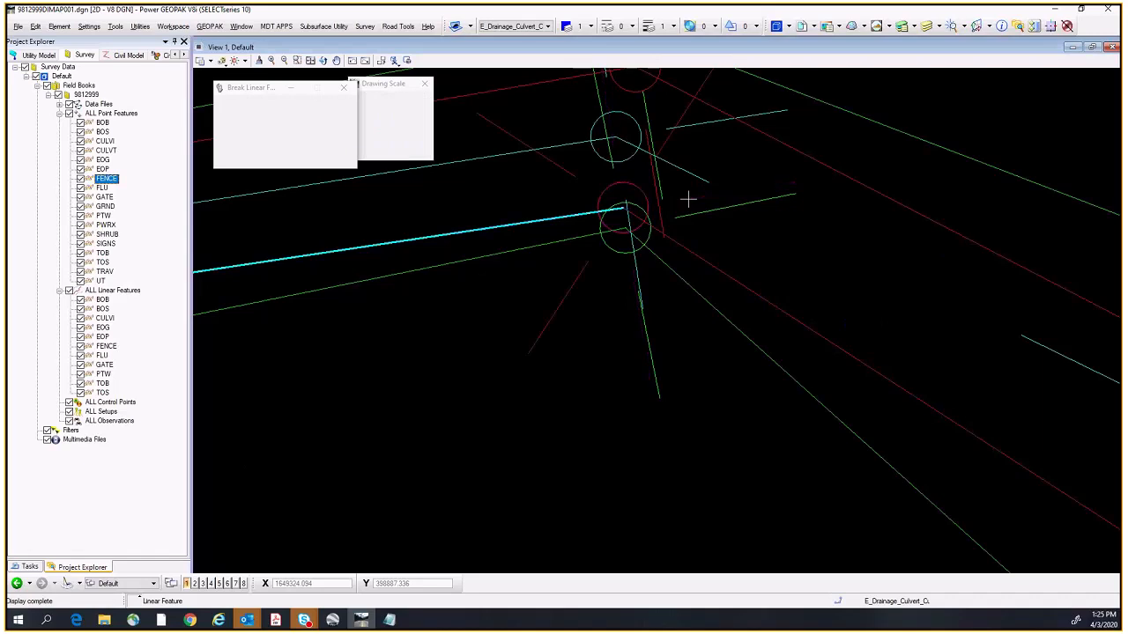
Step: Break the diagonal bottom-of-bank line at its point on the lower bend and delete the segment between the two bends
scroll(798, 324, down, 5)
scroll(867, 373, up, 3)
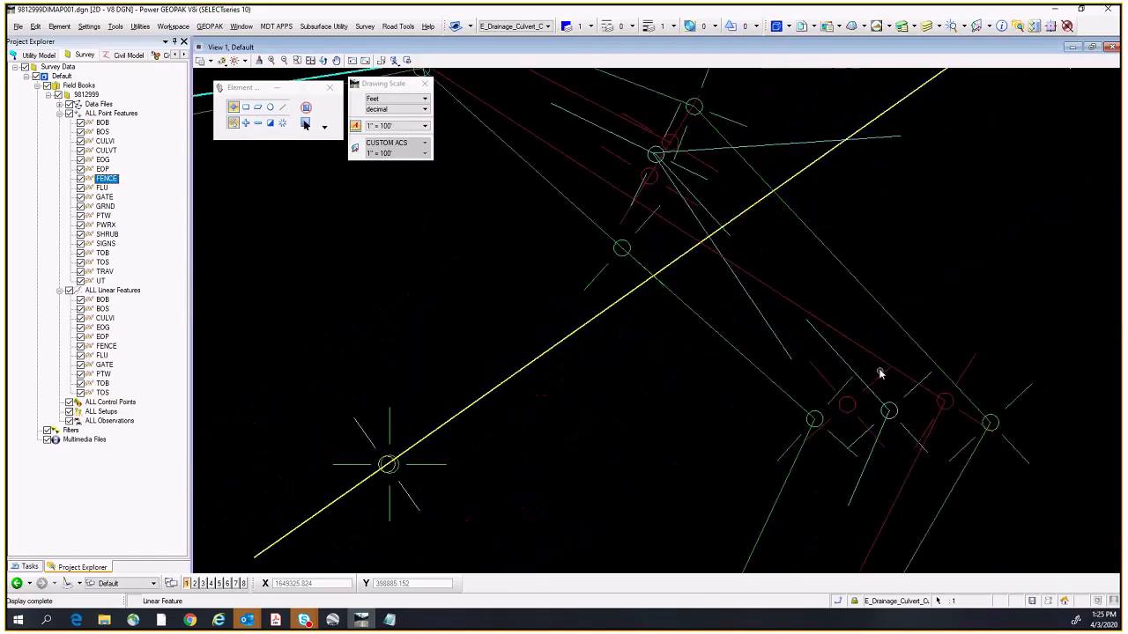
click(860, 348)
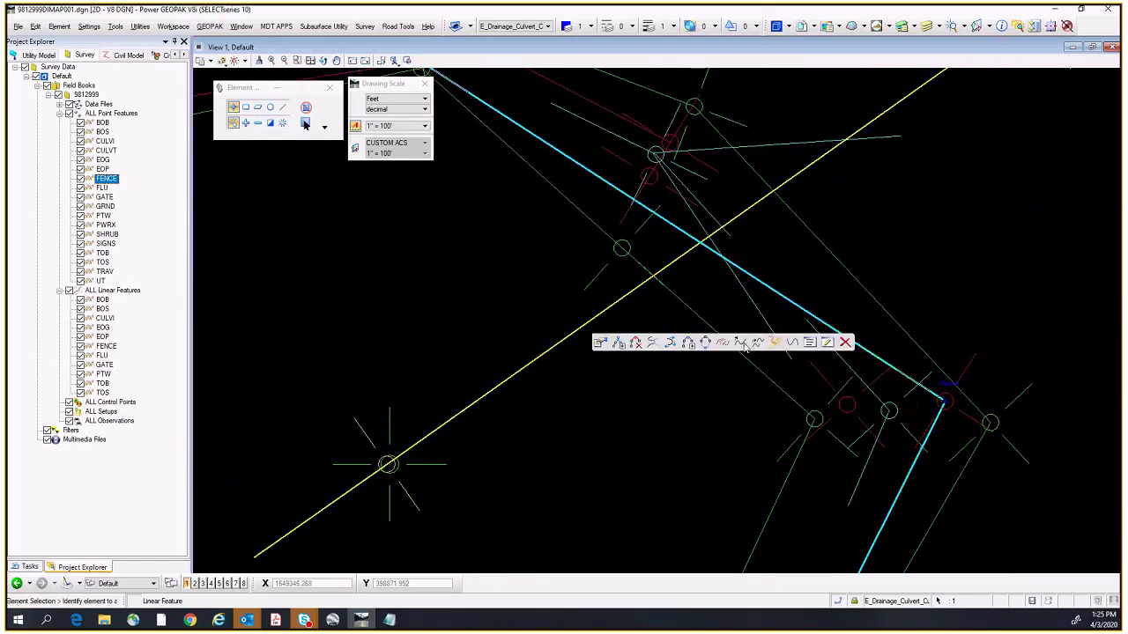
click(741, 342)
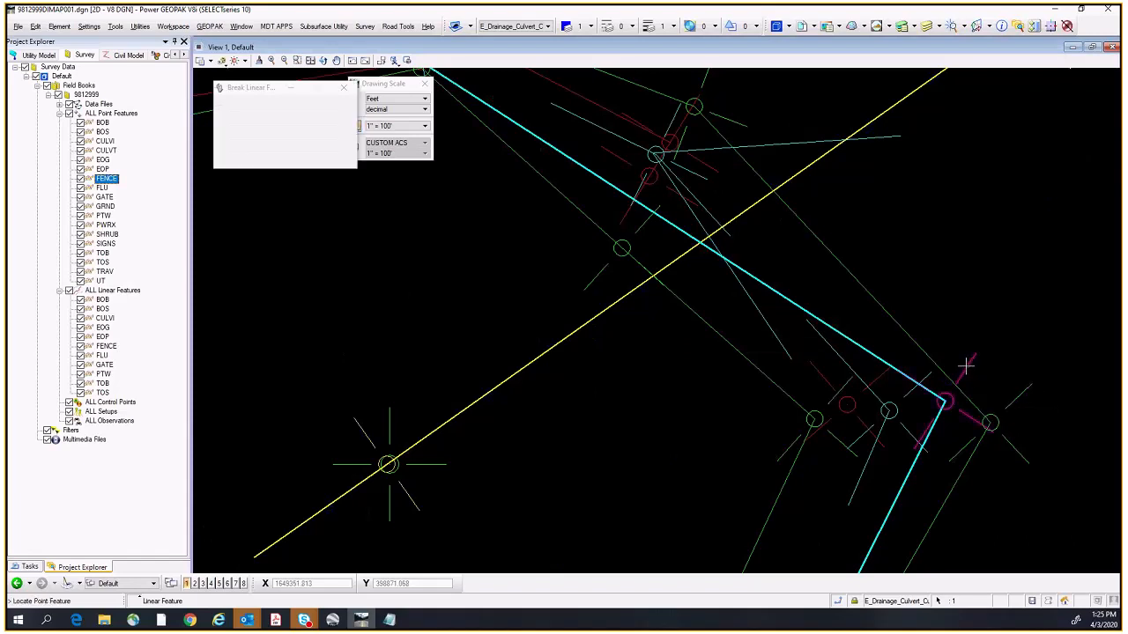
click(965, 366)
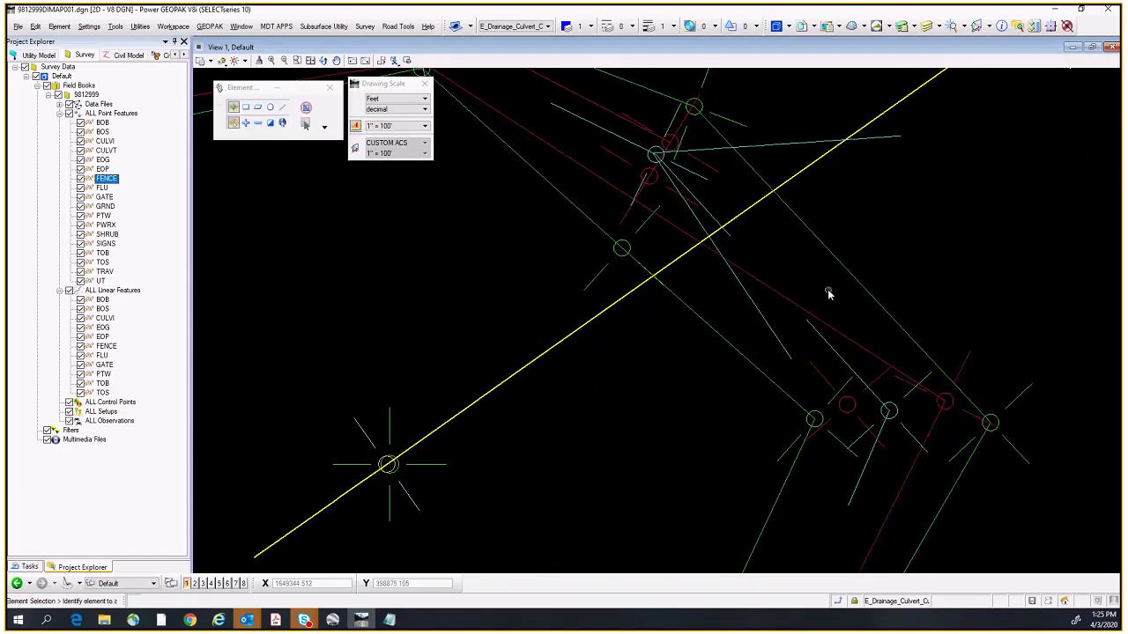
click(801, 306)
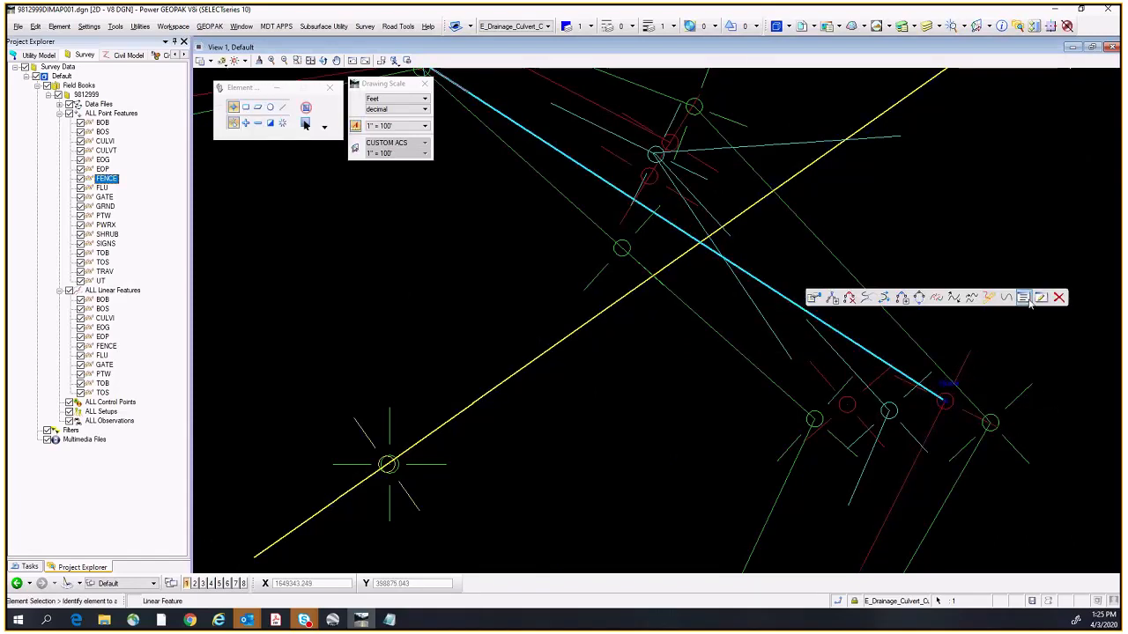
click(1058, 297)
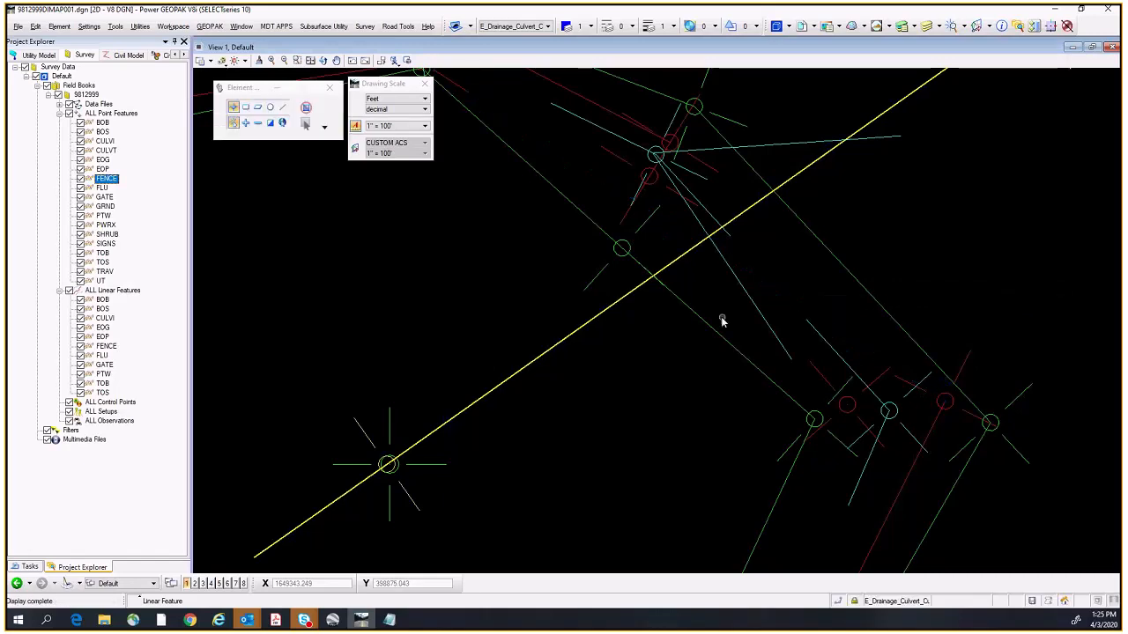
Step: Join the outer bottom-of-bank line to the outer bottom-of-bank line that starts at the lower bend, and clear the selection
scroll(719, 328, down, 4)
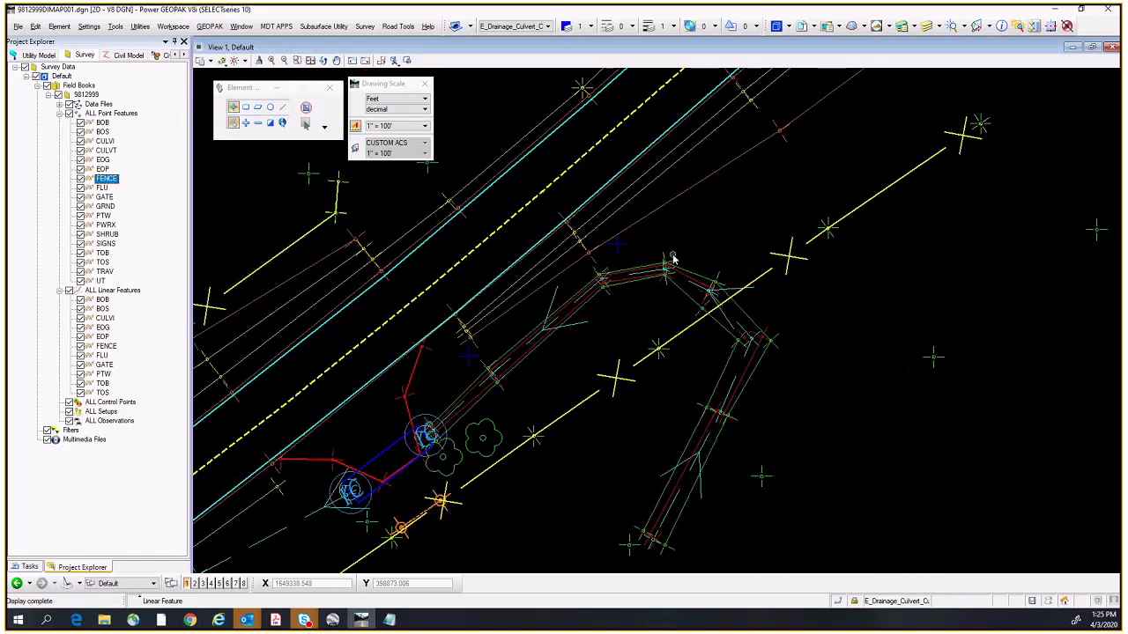
scroll(672, 257, up, 5)
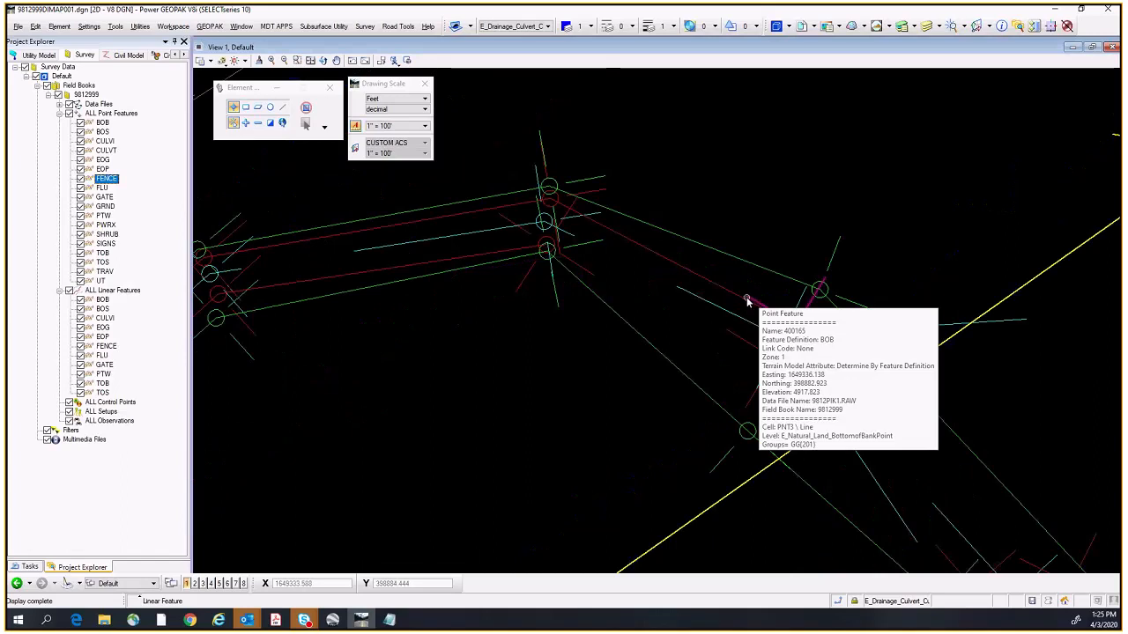
scroll(849, 367, down, 5)
middle_drag(889, 415, 773, 298)
scroll(811, 323, up, 5)
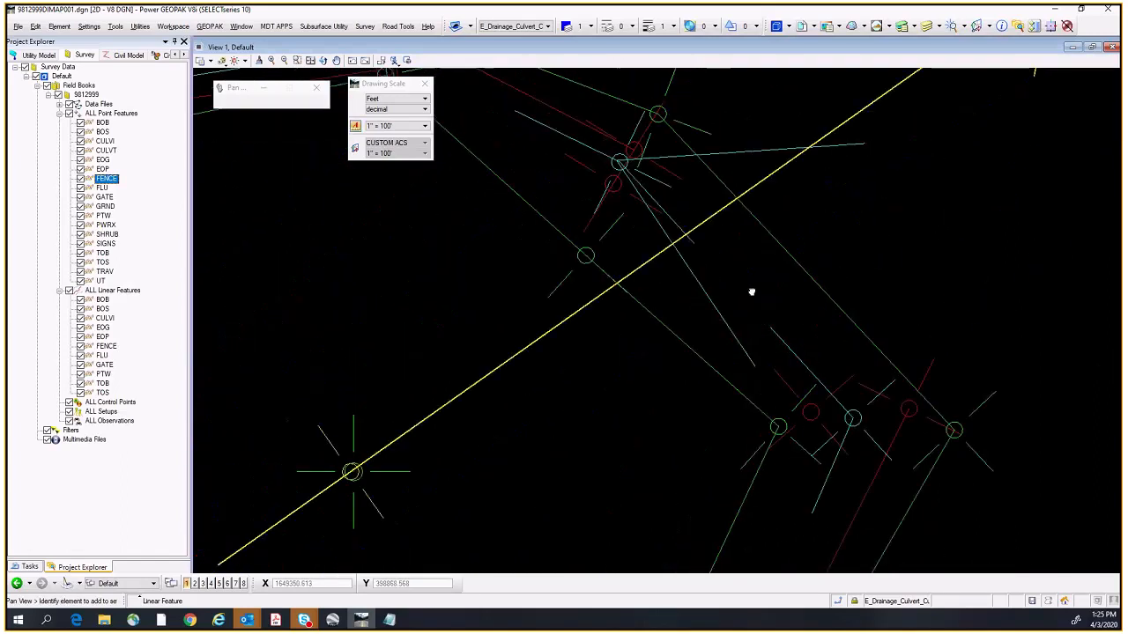
middle_drag(684, 227, 732, 262)
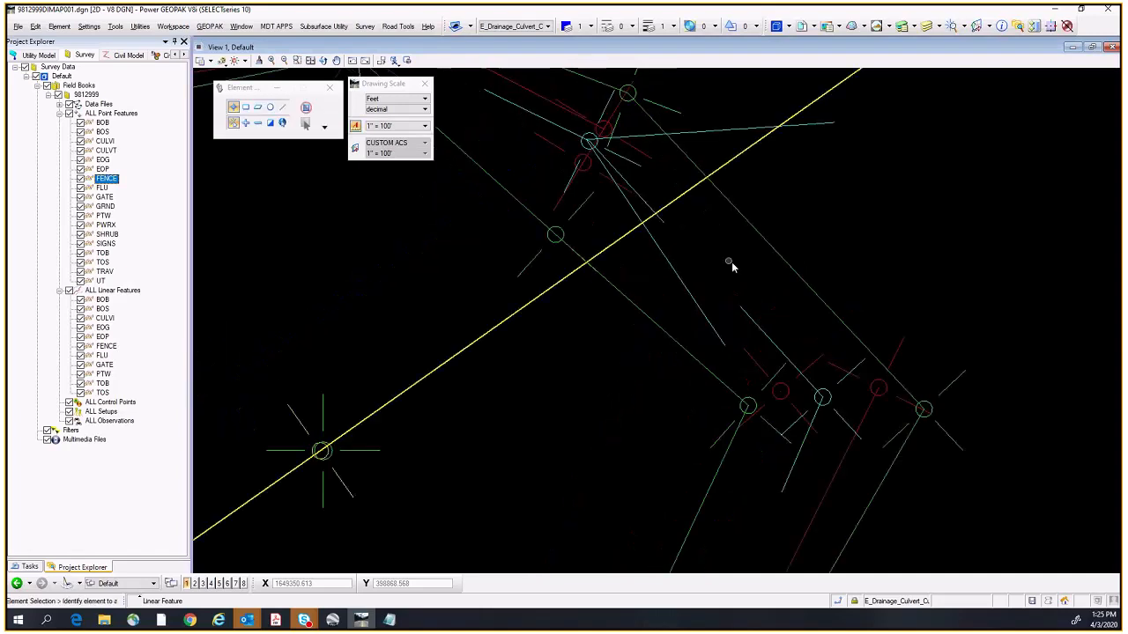
click(551, 100)
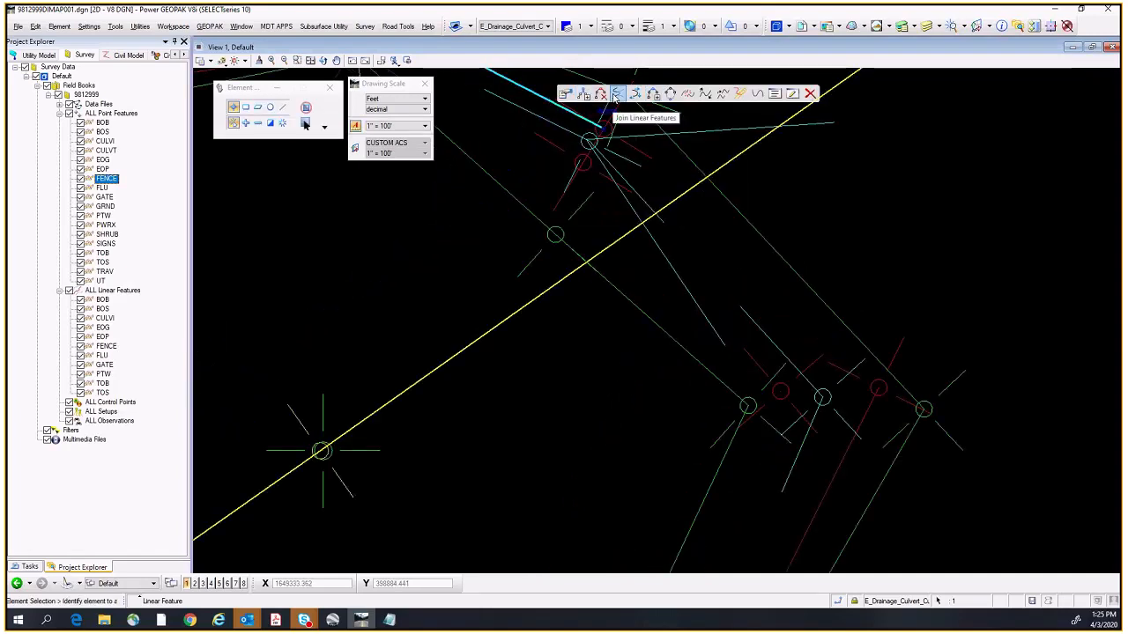
click(616, 95)
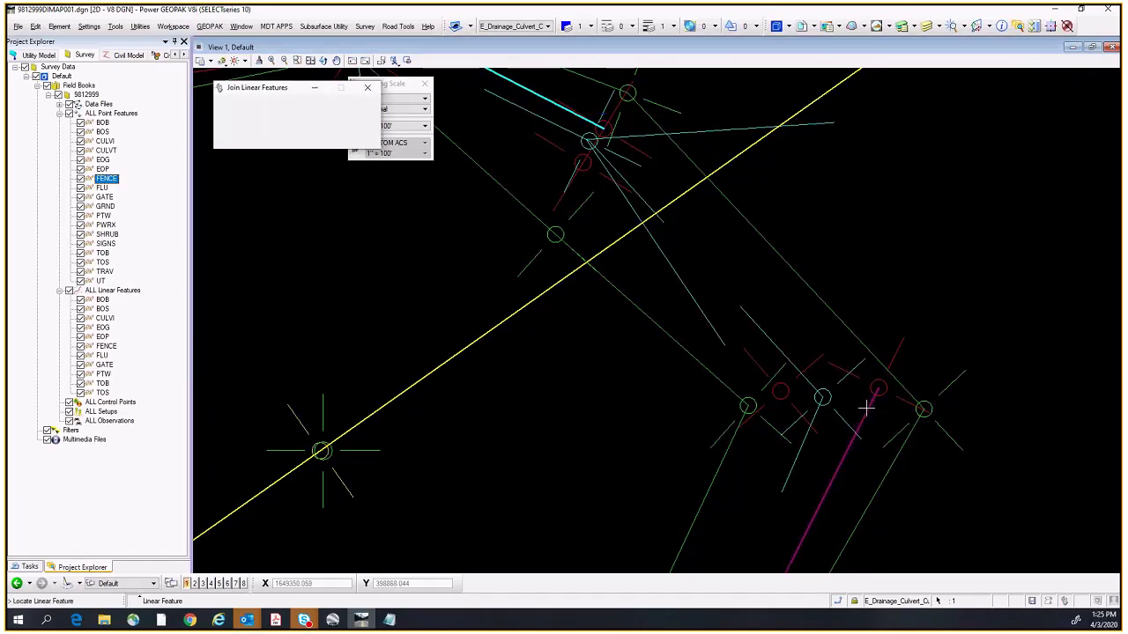
click(866, 407)
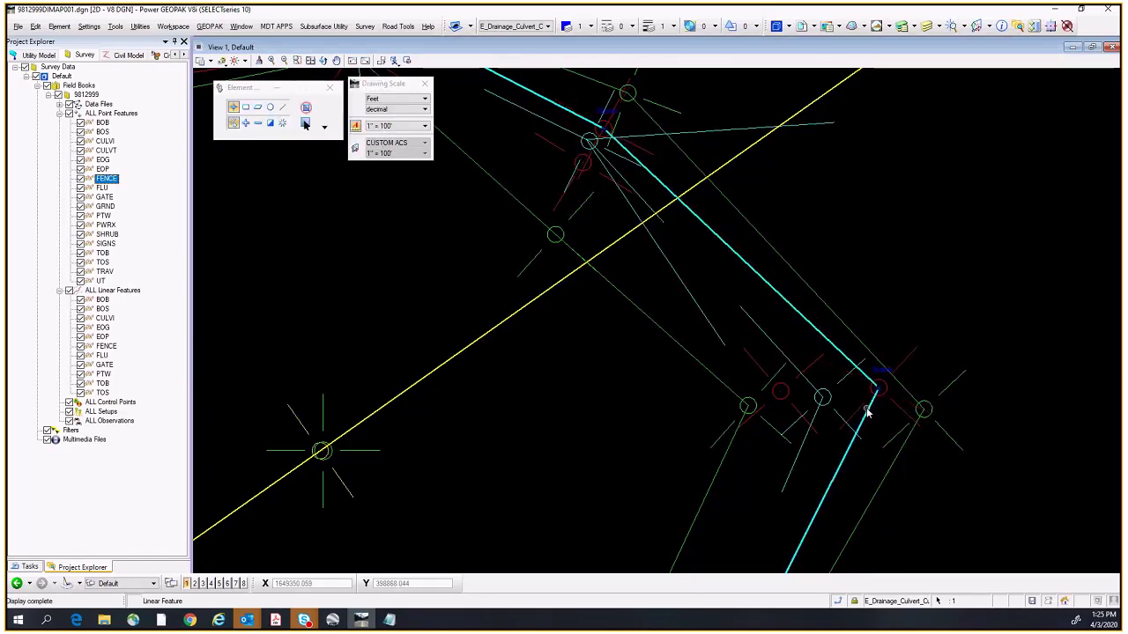
click(555, 397)
scroll(555, 398, down, 5)
middle_drag(551, 440, 631, 392)
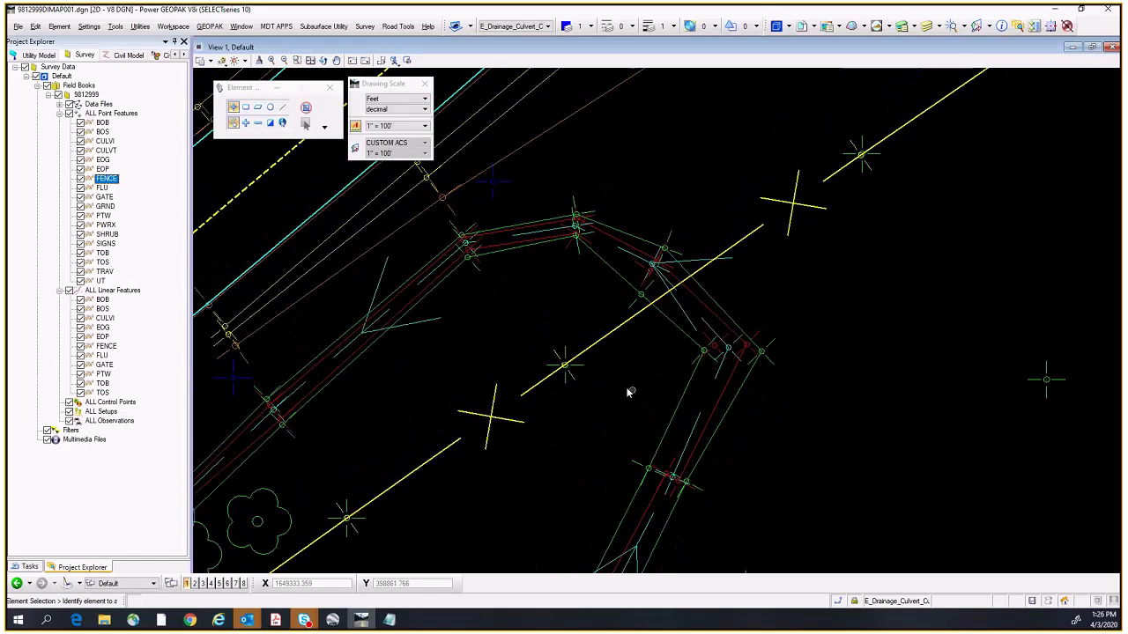
Step: Examine the bottom-of-bank points and lines along the ditch between the upper bend and its lower reach
scroll(560, 228, up, 3)
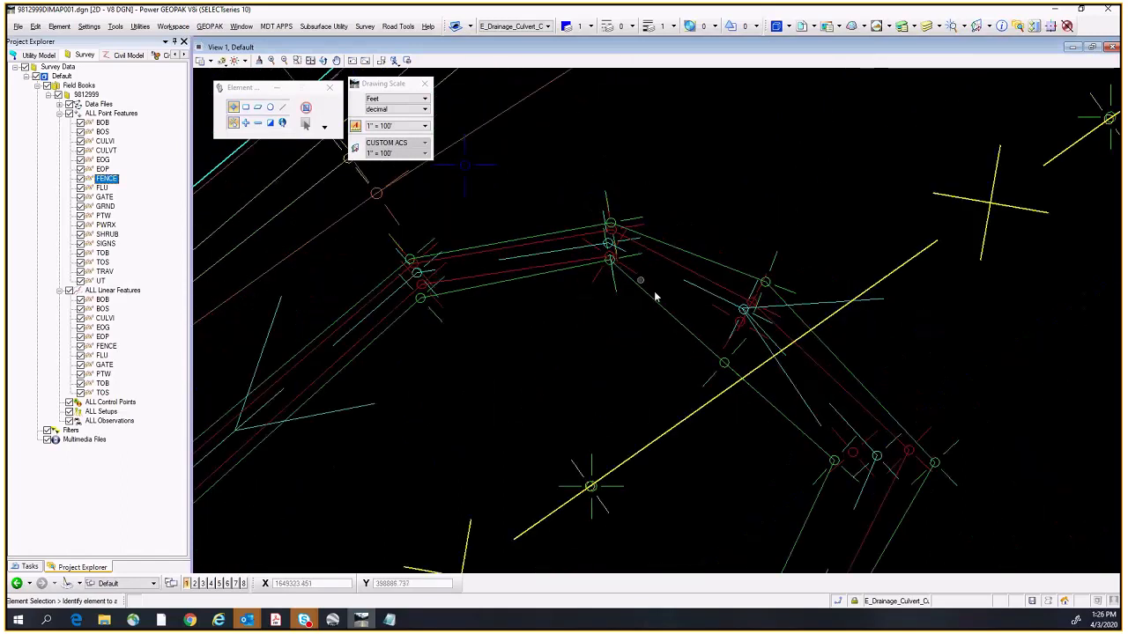
middle_drag(801, 514, 883, 197)
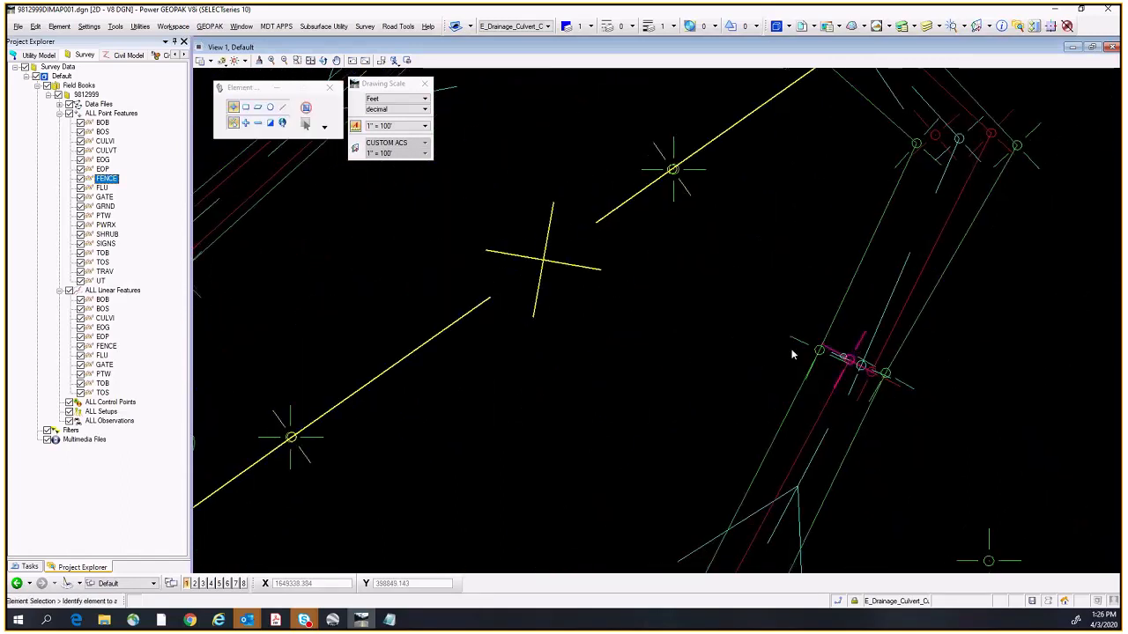
middle_drag(687, 452, 834, 263)
mouse_move(764, 420)
middle_down()
mouse_move(863, 154)
mouse_move(882, 223)
mouse_move(870, 214)
middle_up()
middle_drag(888, 116, 804, 298)
middle_drag(897, 170, 773, 307)
middle_drag(870, 168, 802, 339)
mouse_move(686, 132)
middle_down()
mouse_move(743, 277)
mouse_move(721, 195)
middle_up()
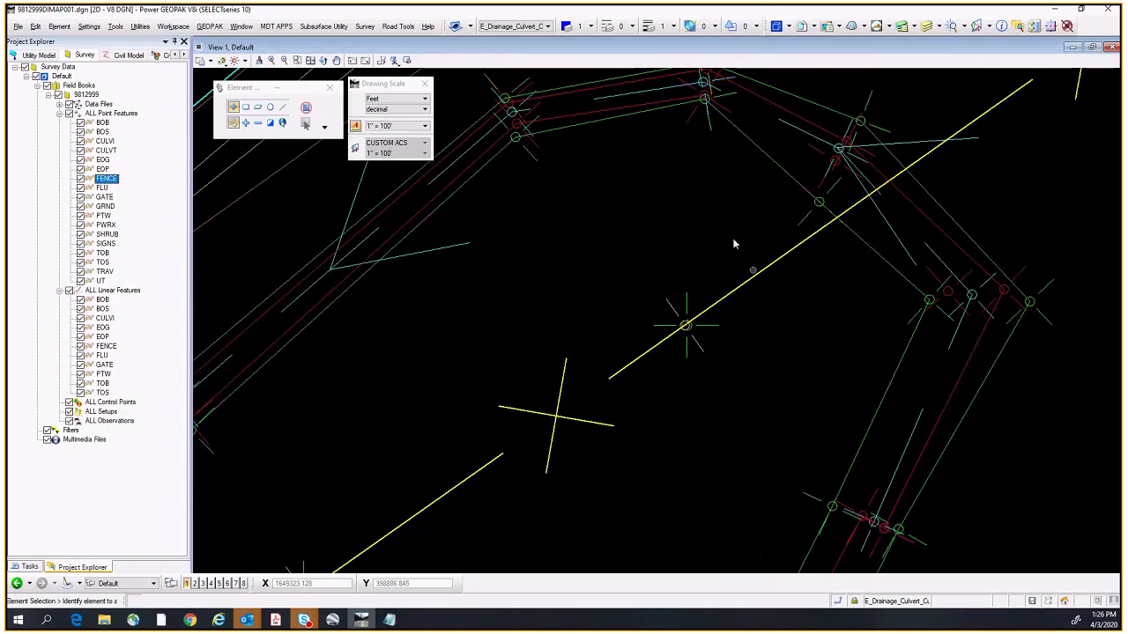
Step: Append point feature 400167, the inner bottom-of-bank point at the next bend, to the end of bottom-of-bank line BB201
middle_drag(622, 109, 654, 247)
click(656, 249)
scroll(683, 275, up, 2)
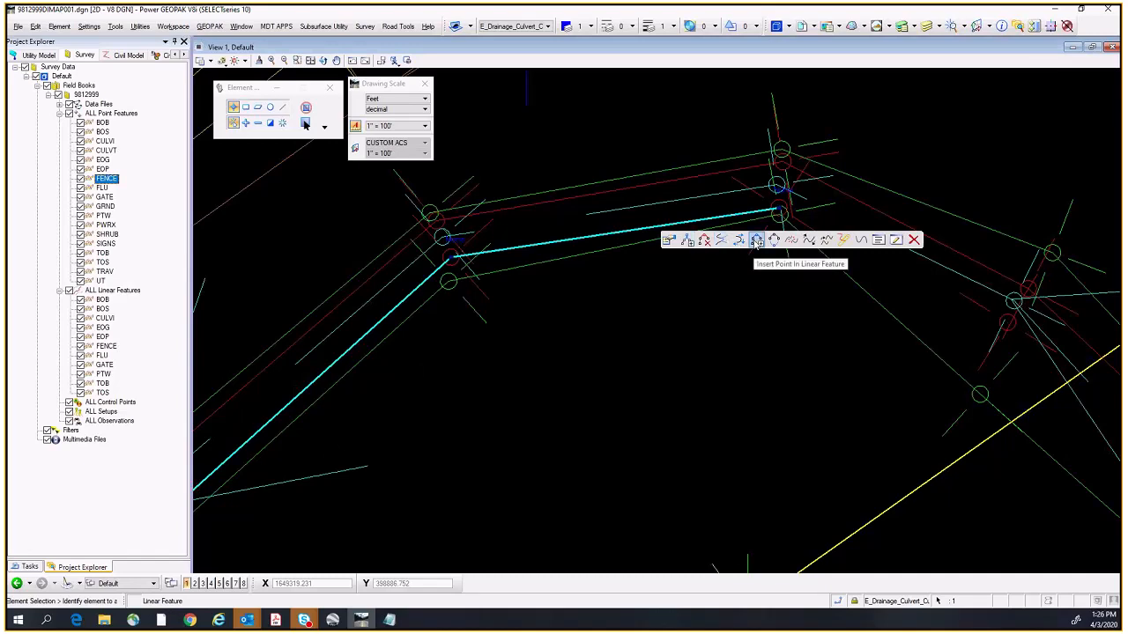
click(686, 244)
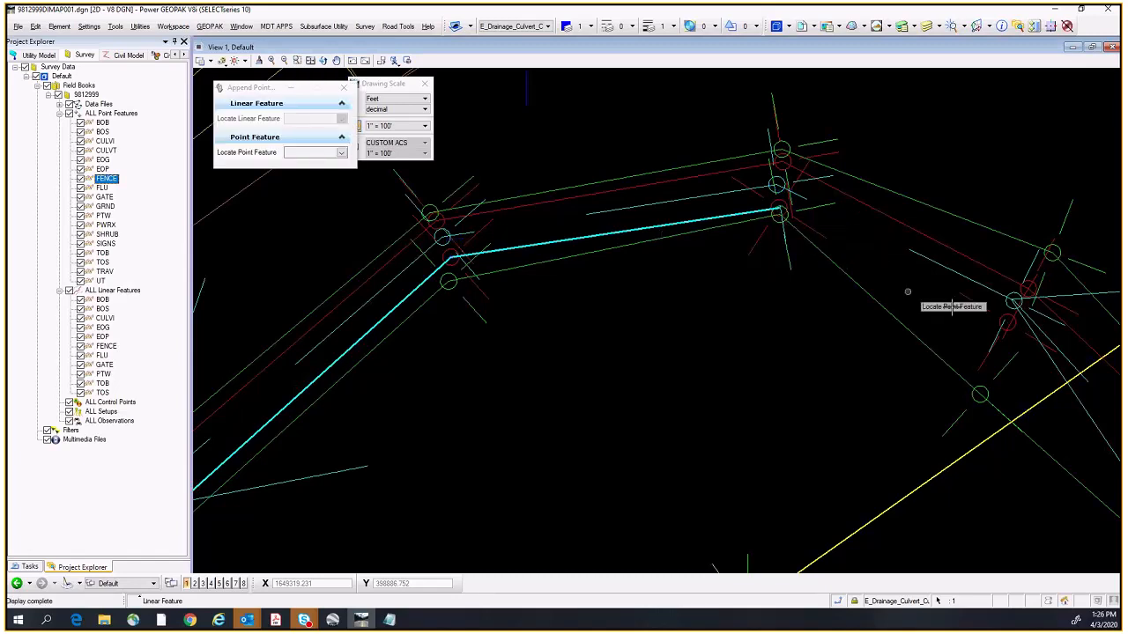
click(976, 308)
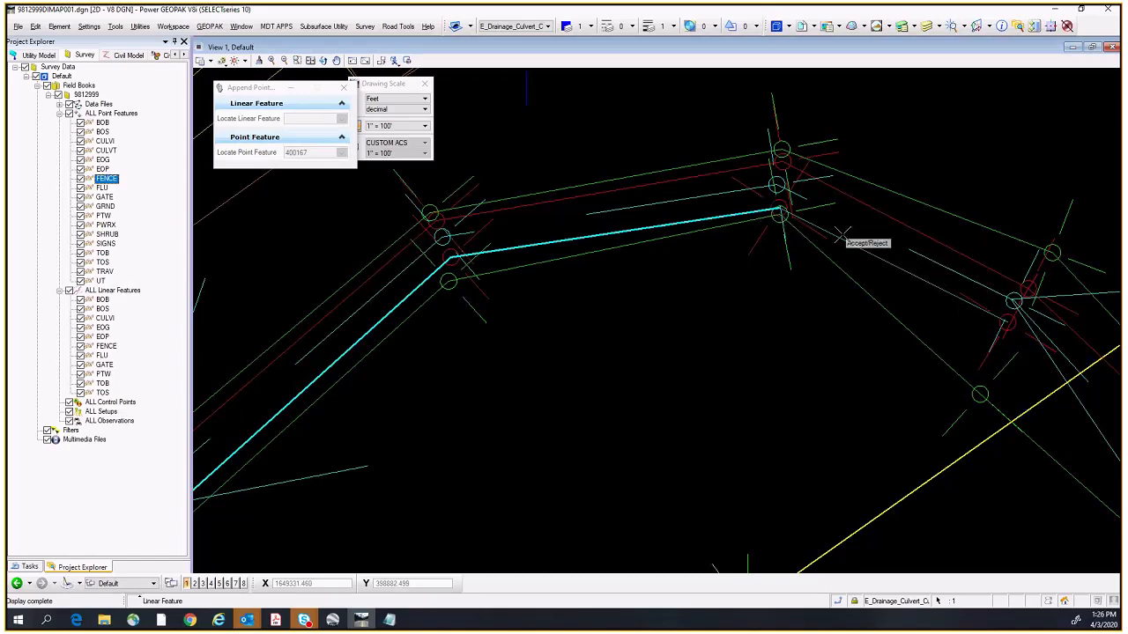
mouse_move(679, 320)
middle_down()
mouse_move(672, 330)
mouse_move(755, 261)
middle_up()
scroll(728, 297, down, 2)
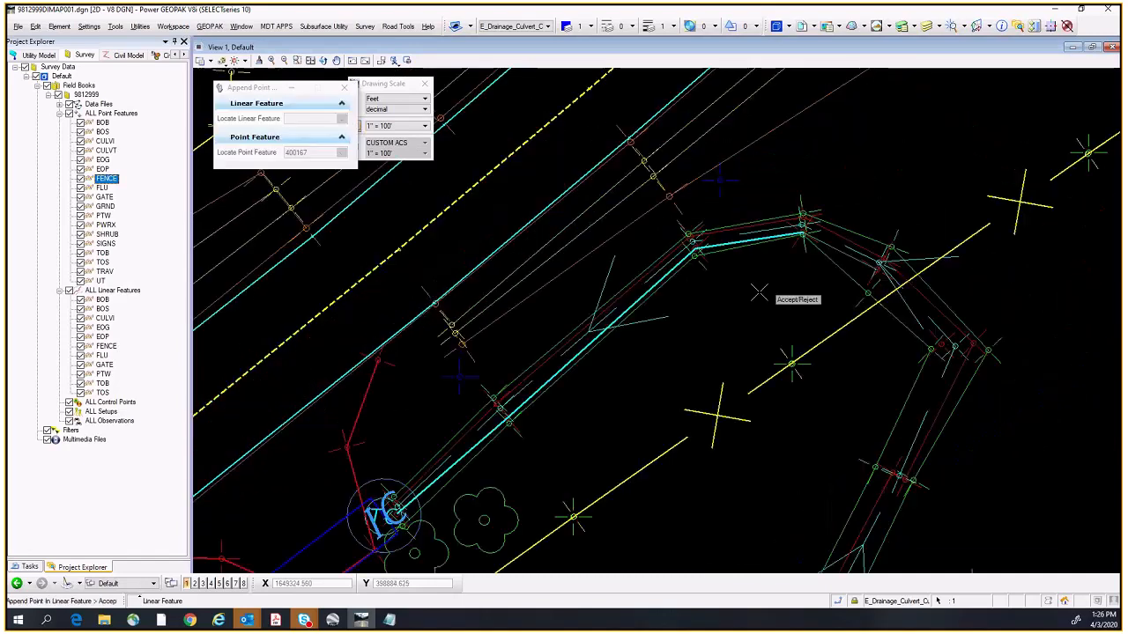
scroll(761, 291, up, 4)
click(748, 316)
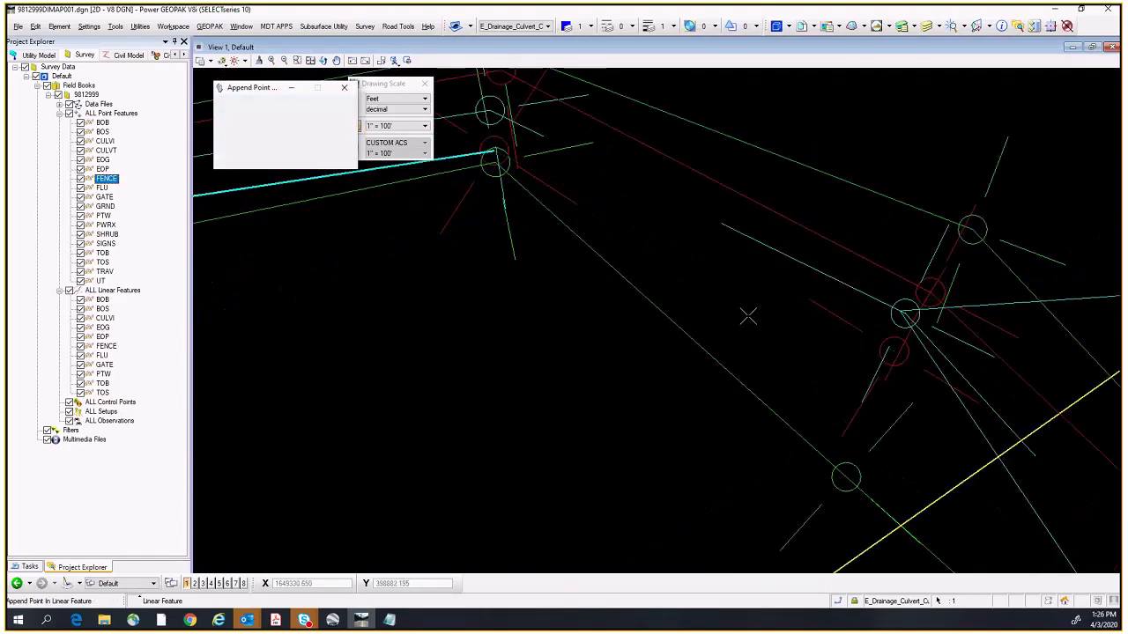
Step: Append the inner bottom-of-bank point at the lower bend to the end of line BB201
scroll(751, 318, down, 3)
scroll(653, 207, up, 4)
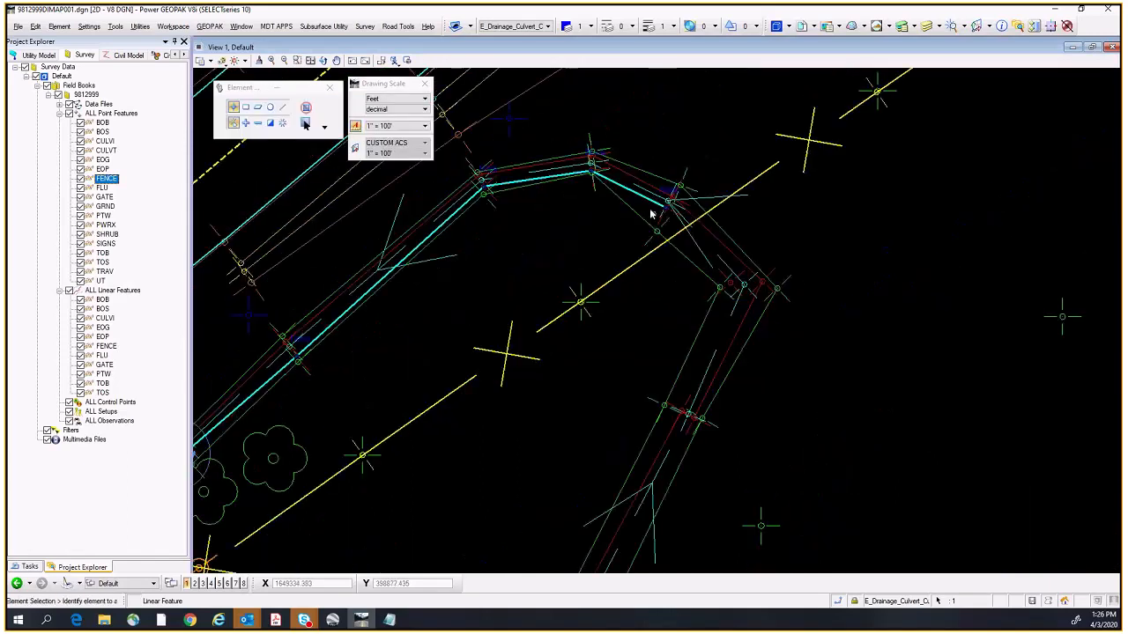
click(657, 193)
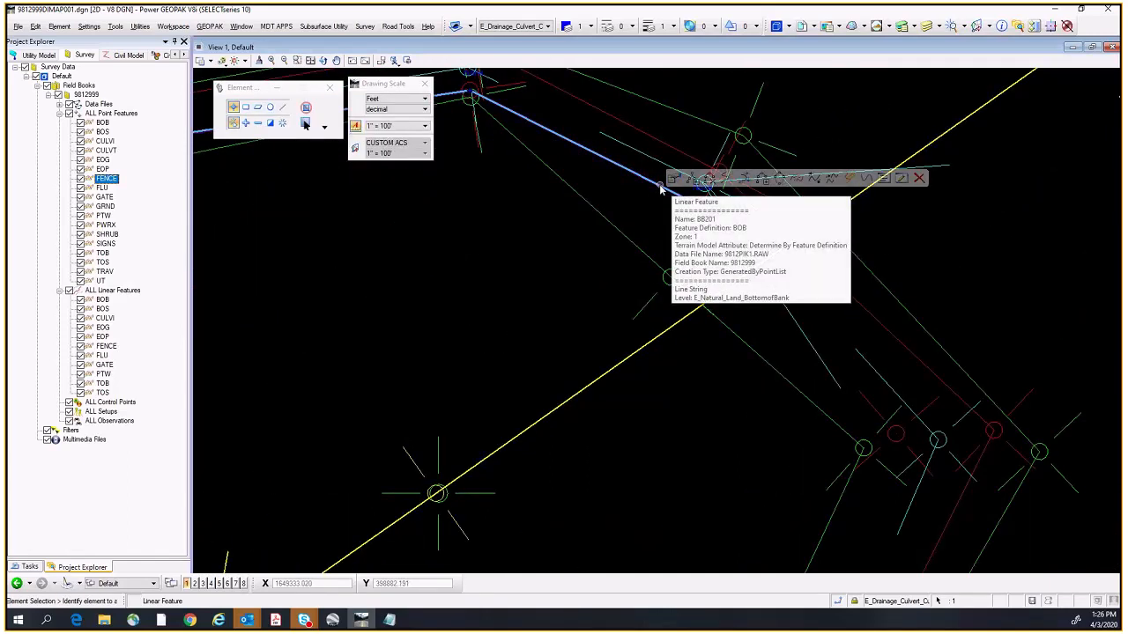
click(692, 179)
click(871, 406)
click(739, 405)
Step: Examine where bottom-of-bank line BB200 crosses the ditch at the cross-section below the lower bend
scroll(738, 406, down, 3)
middle_drag(738, 438, 805, 293)
scroll(815, 401, up, 5)
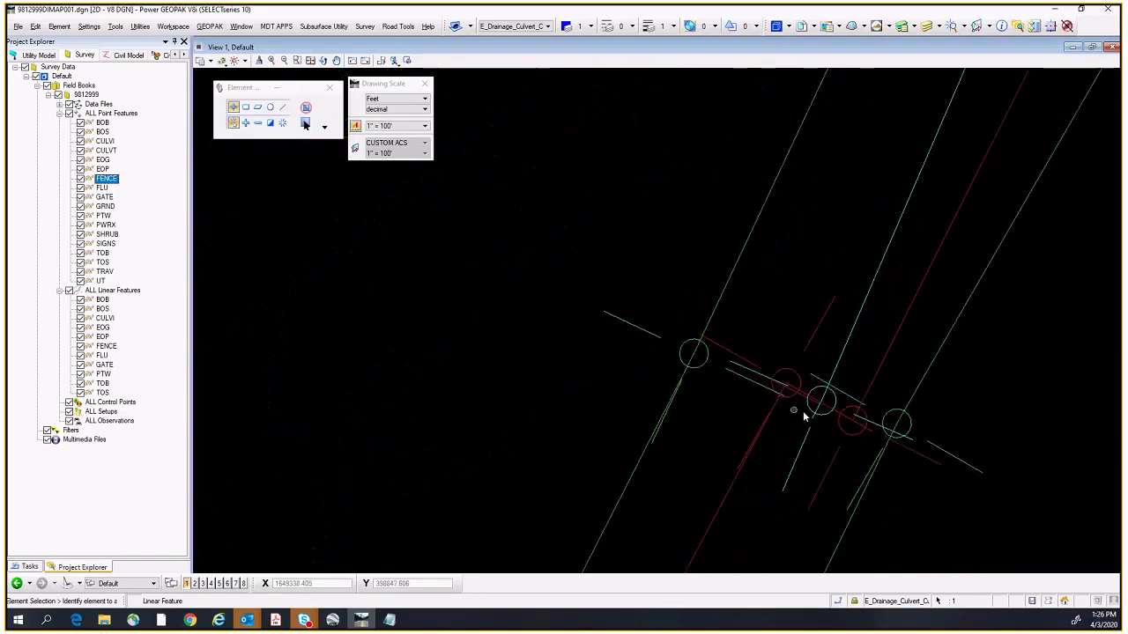
click(763, 434)
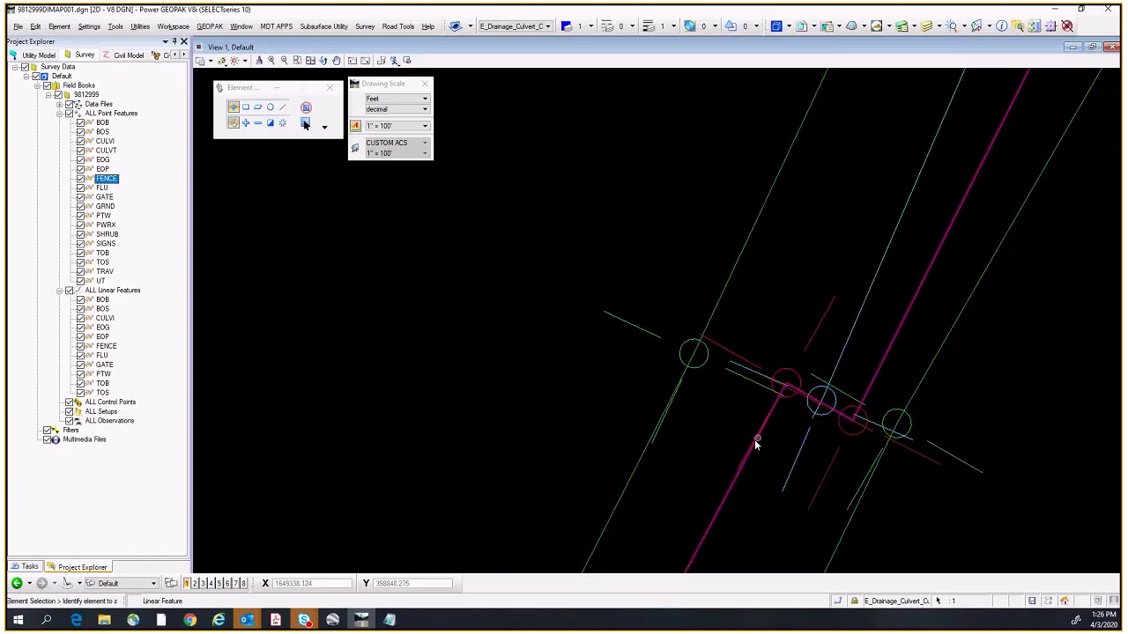
mouse_move(723, 509)
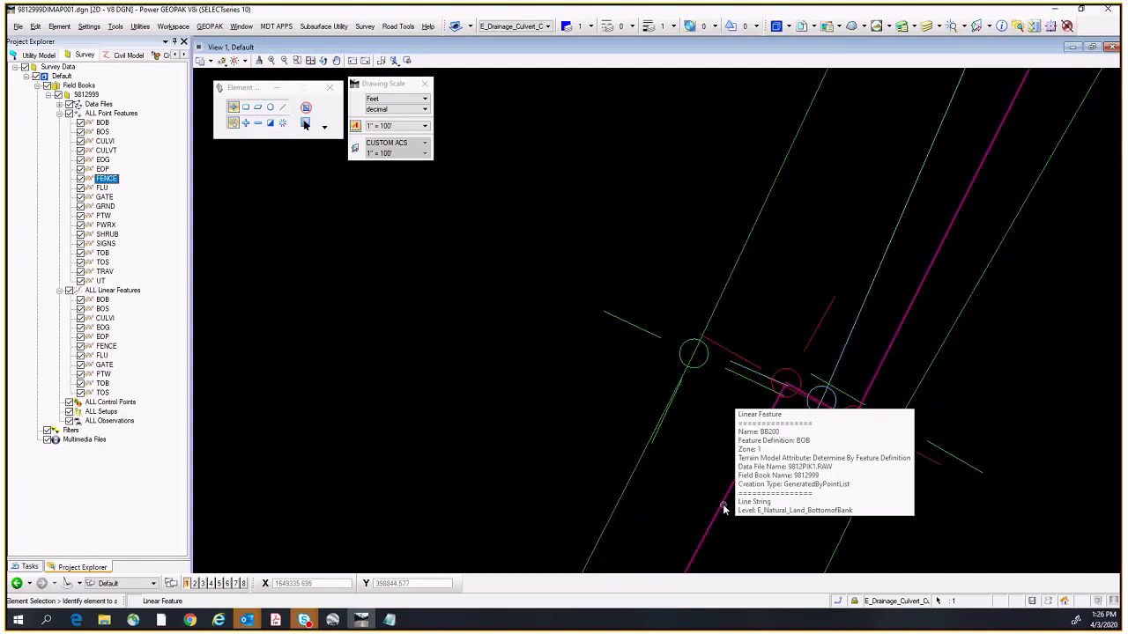
scroll(595, 323, down, 3)
middle_drag(578, 388, 657, 341)
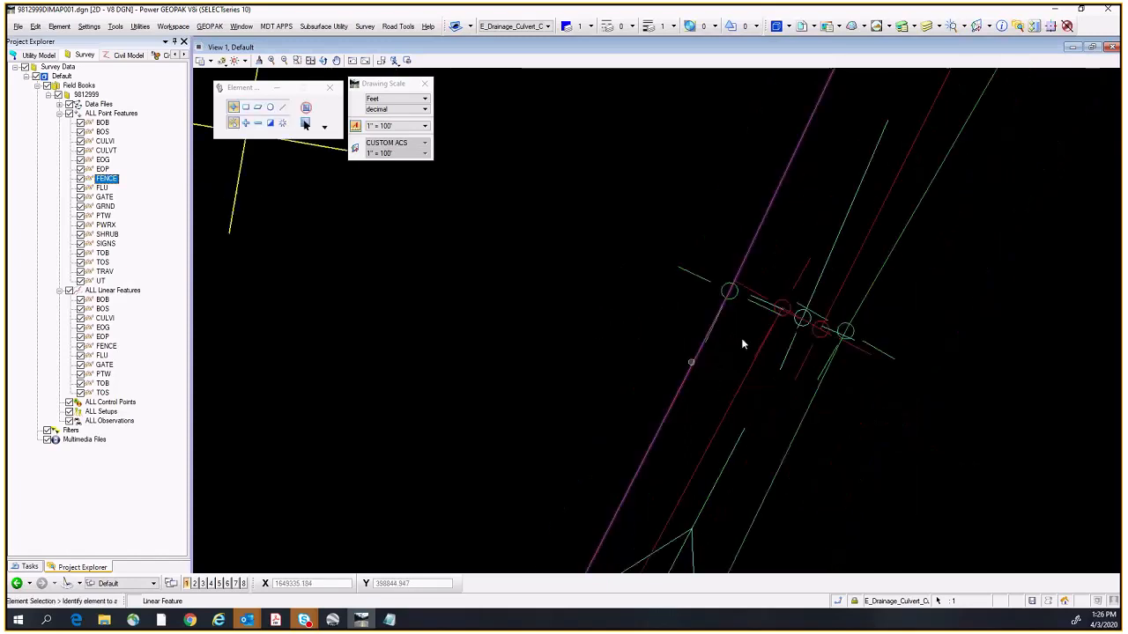
scroll(708, 192, down, 5)
middle_drag(696, 182, 709, 198)
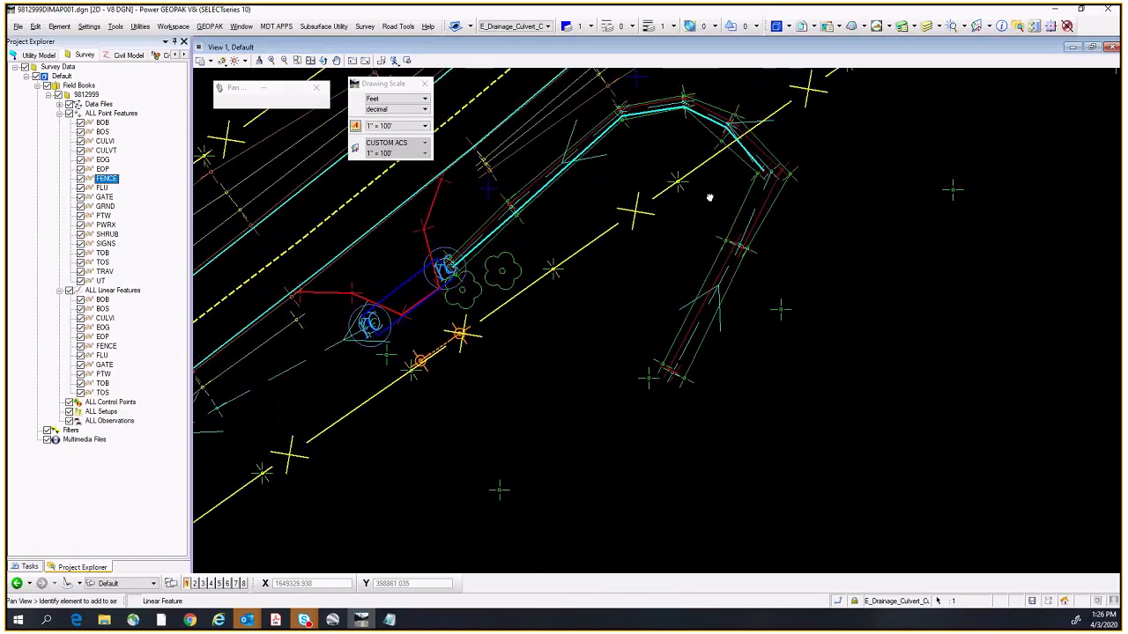
scroll(709, 197, up, 6)
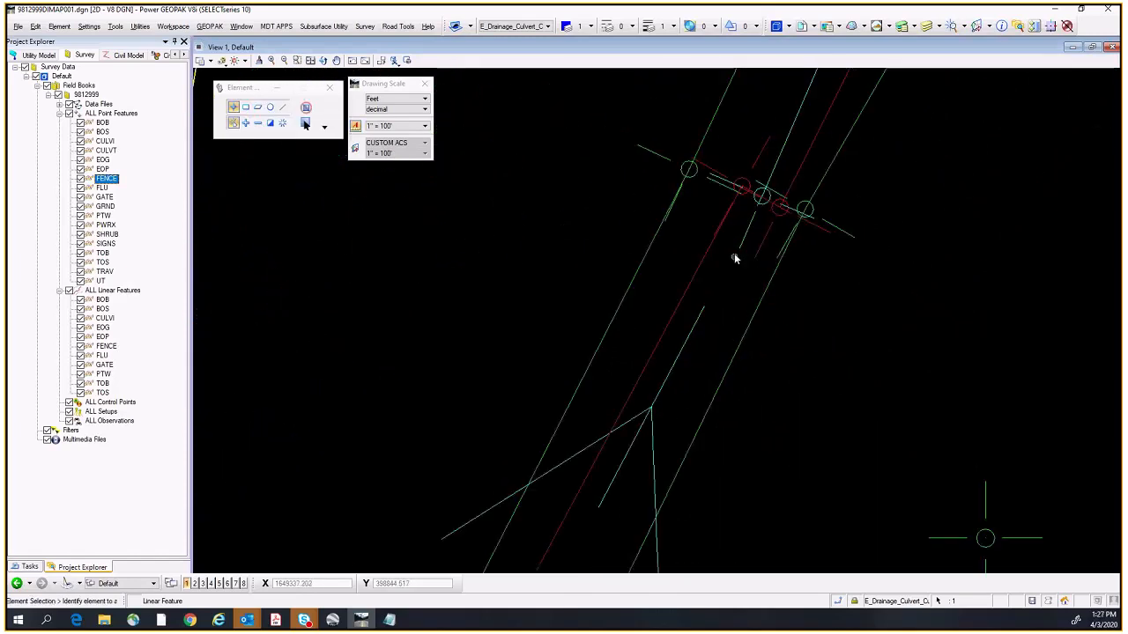
Step: Break bottom-of-bank line BB200 at its inner point on the cross-section below the lower bend
click(747, 179)
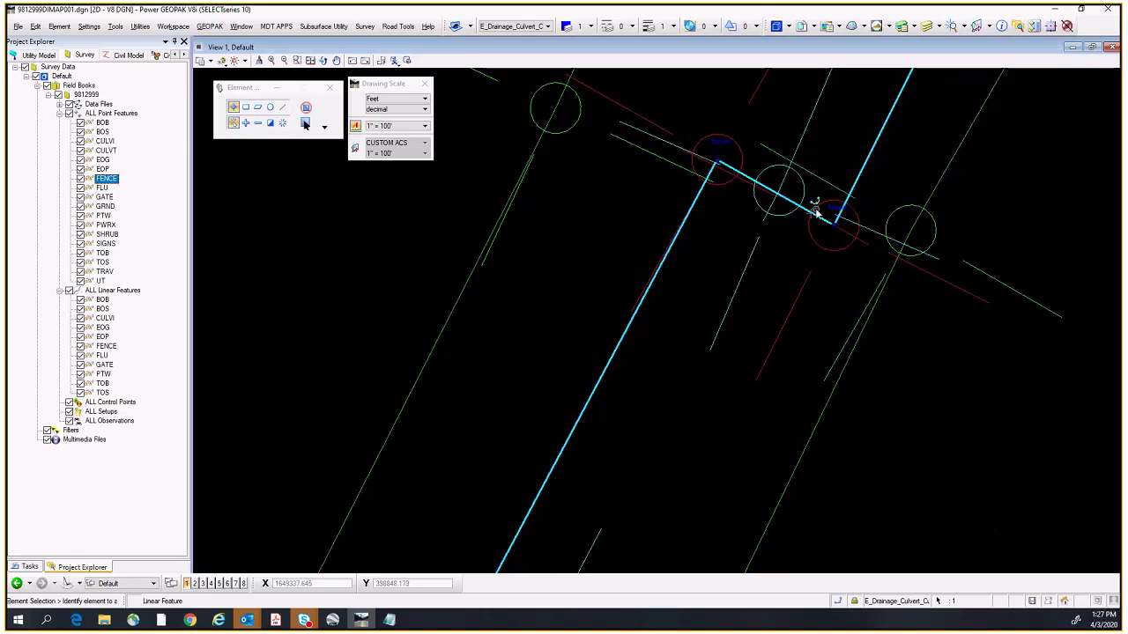
scroll(757, 183, up, 5)
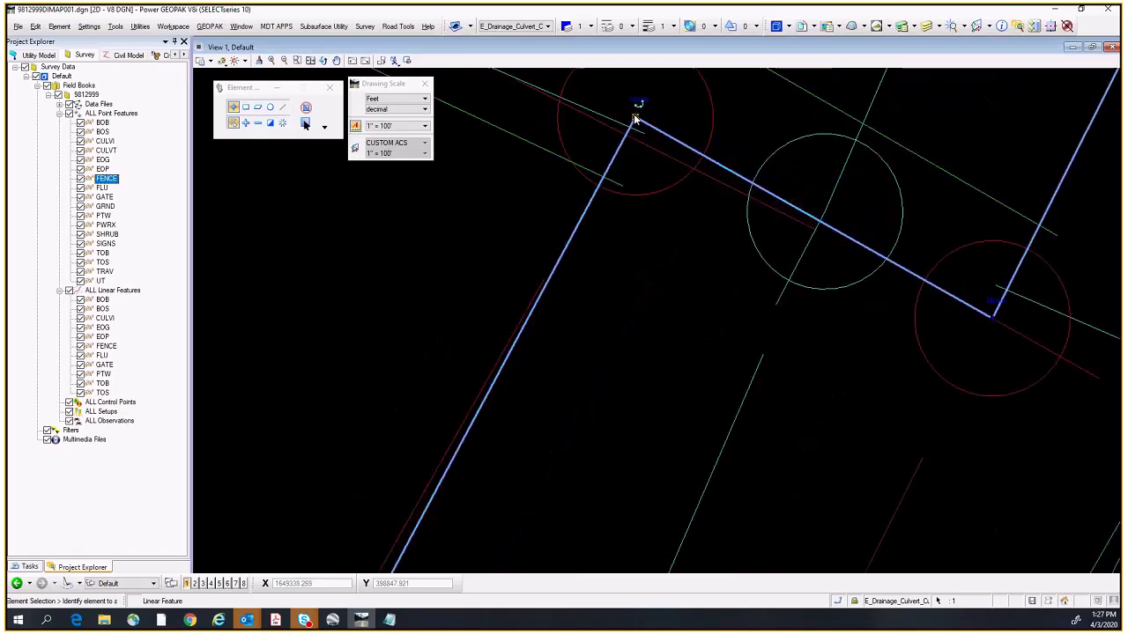
scroll(652, 211, down, 2)
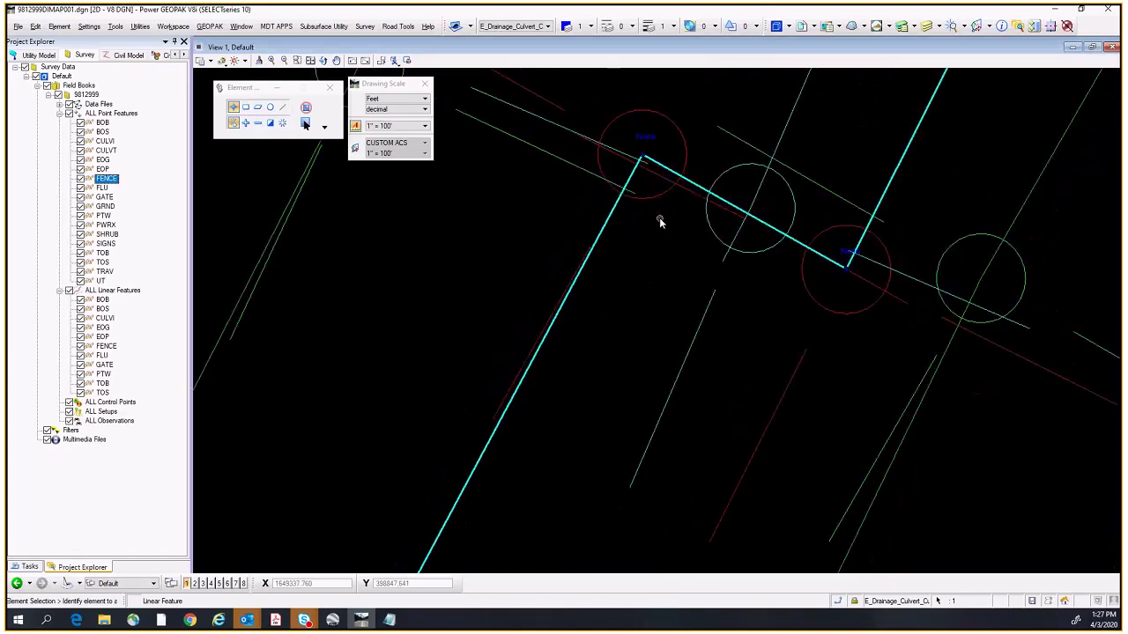
mouse_move(697, 185)
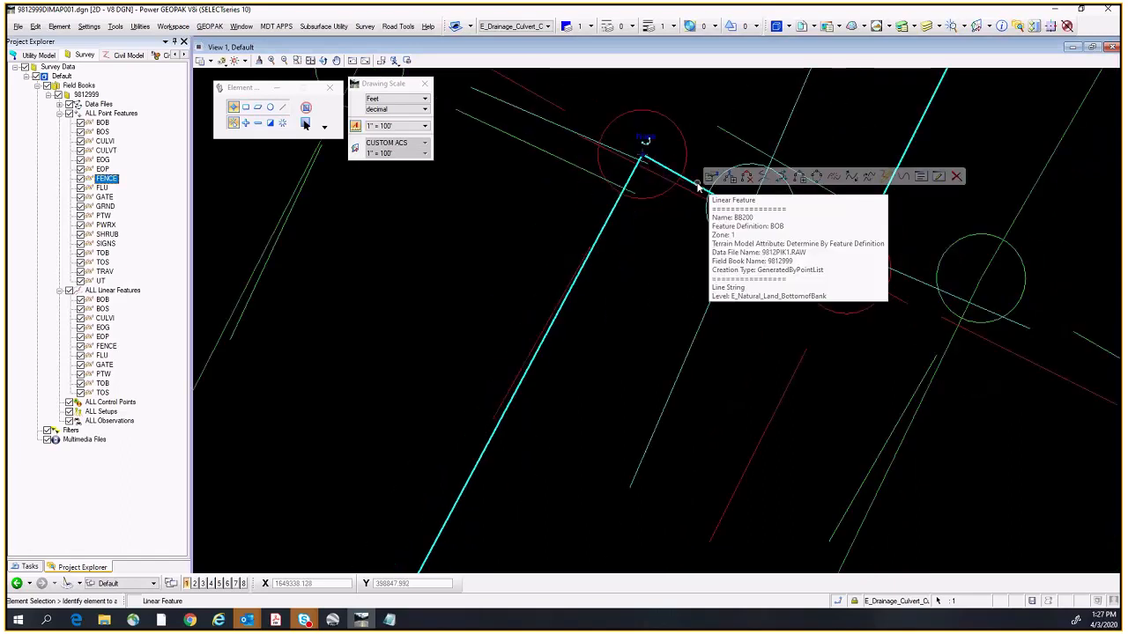
click(764, 177)
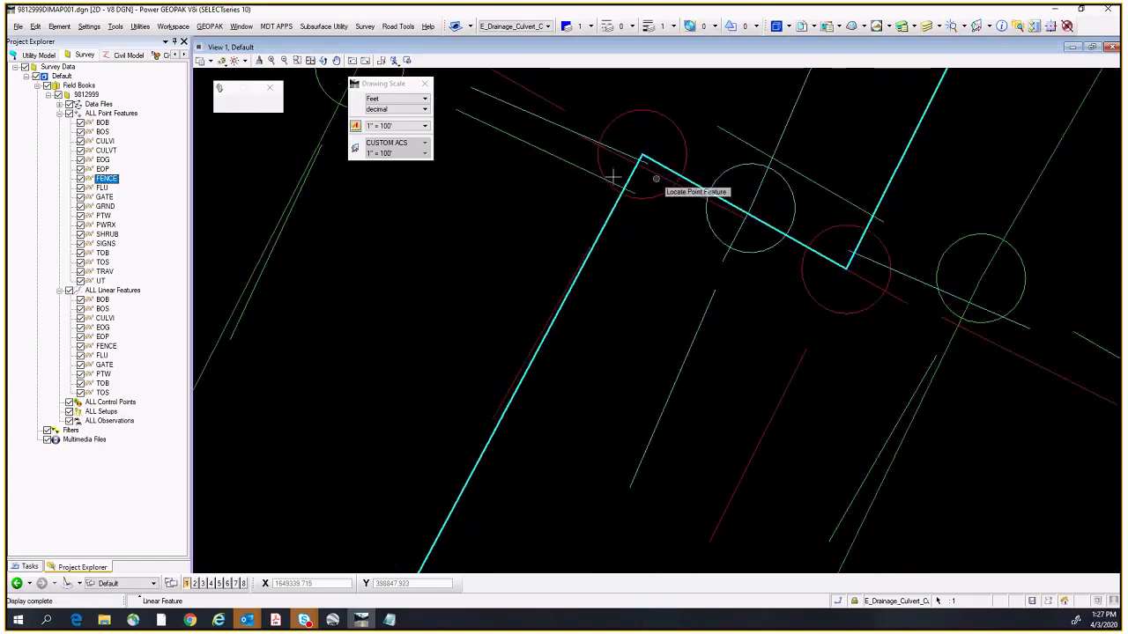
click(660, 112)
click(643, 279)
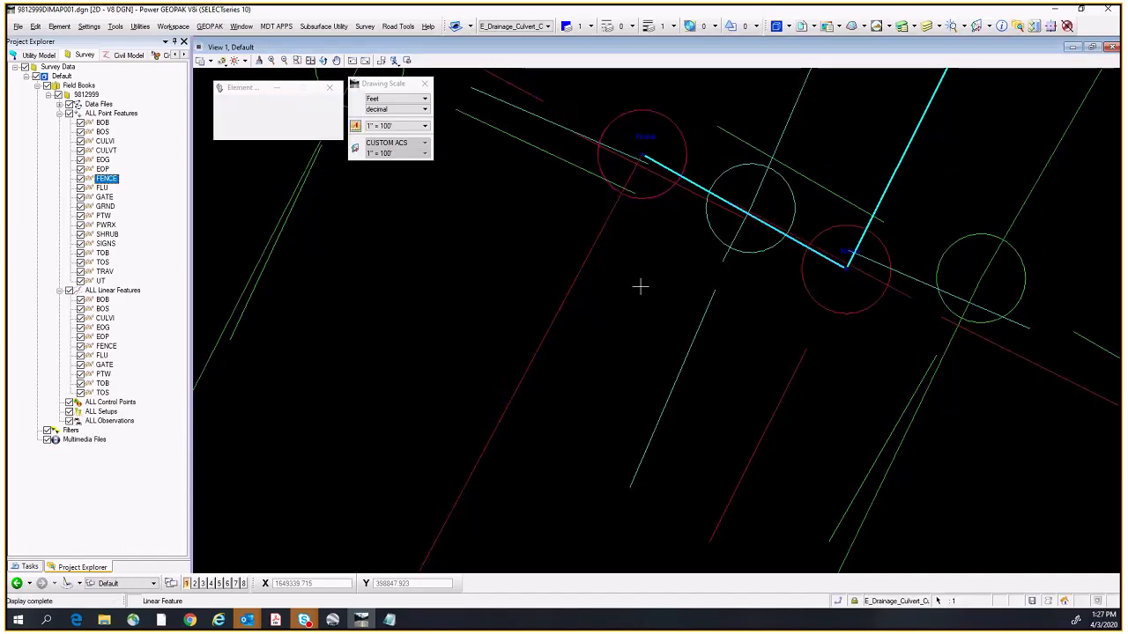
Step: Break BB200 at the outer point of the same cross-section and delete the short segment crossing the ditch
mouse_move(759, 221)
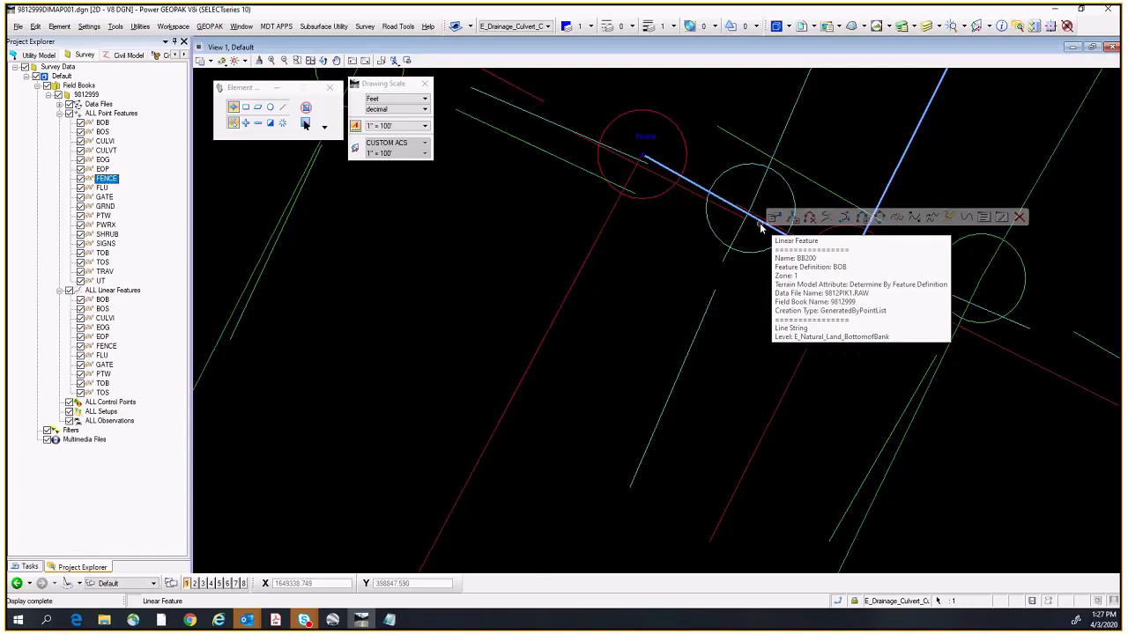
click(793, 217)
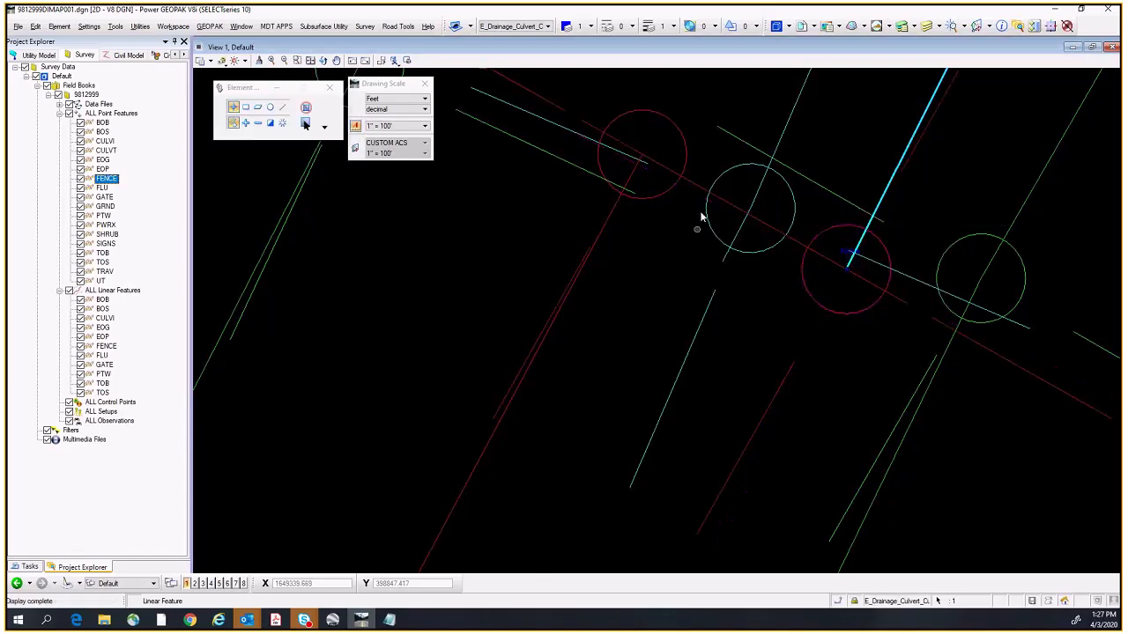
click(699, 189)
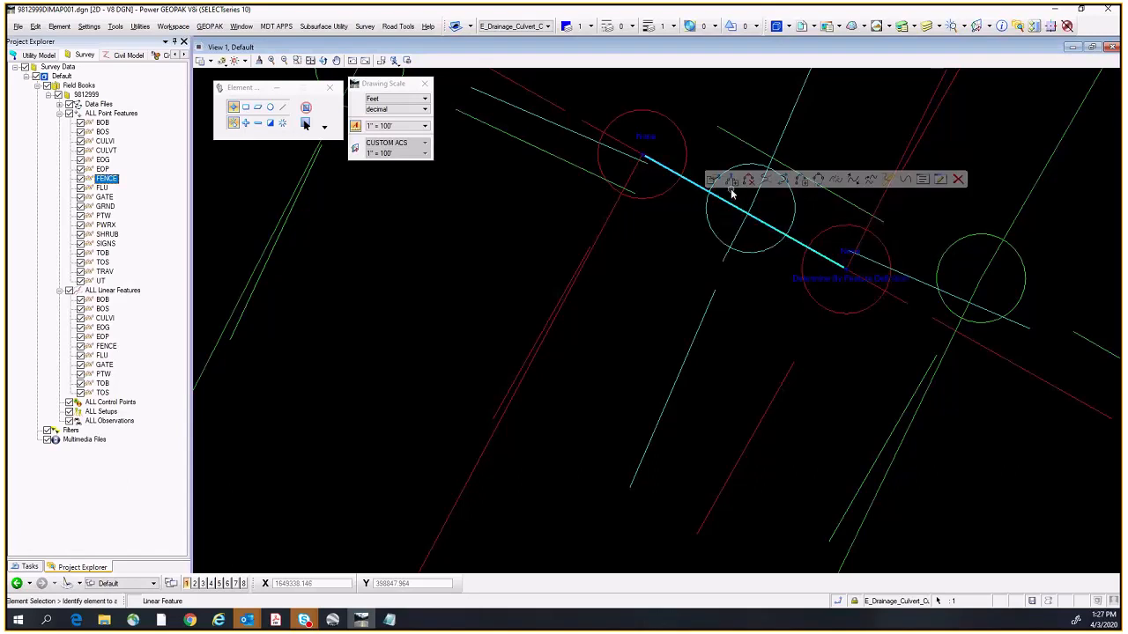
click(958, 179)
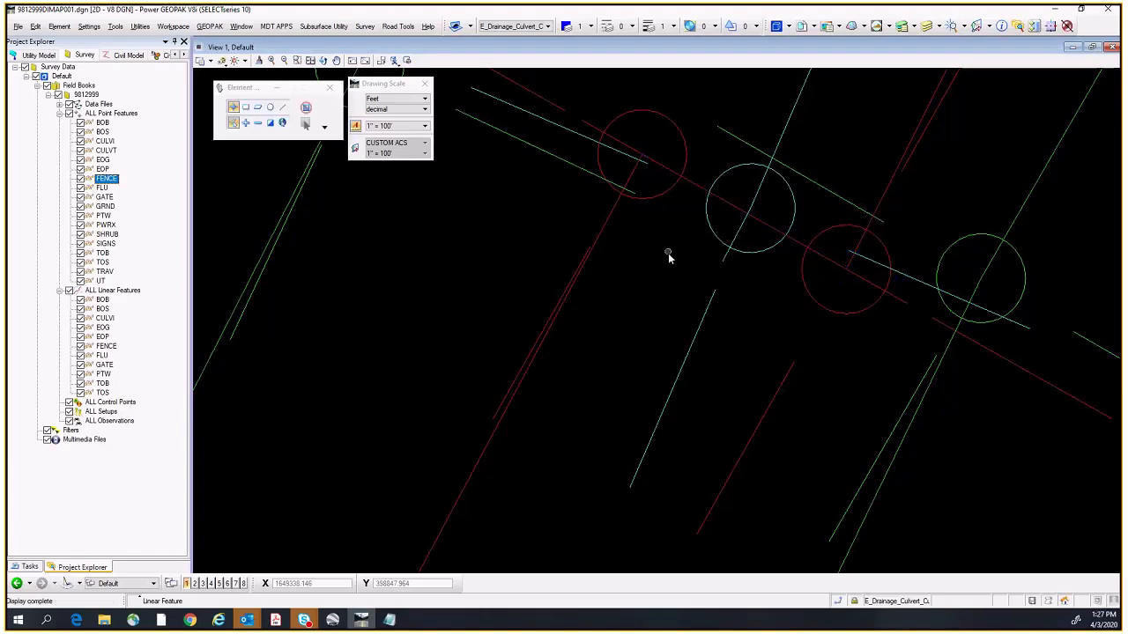
Step: Join inner bottom-of-bank line BB201 from the lower bend to the bottom-of-bank line starting at the cross-section below
scroll(667, 255, down, 3)
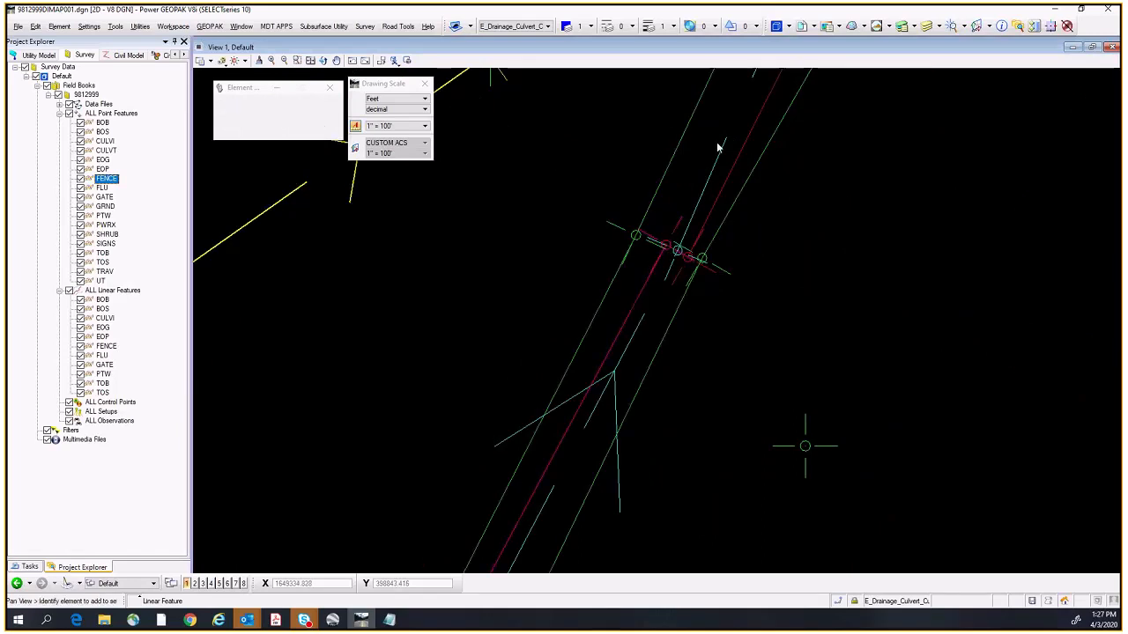
middle_drag(717, 143, 710, 255)
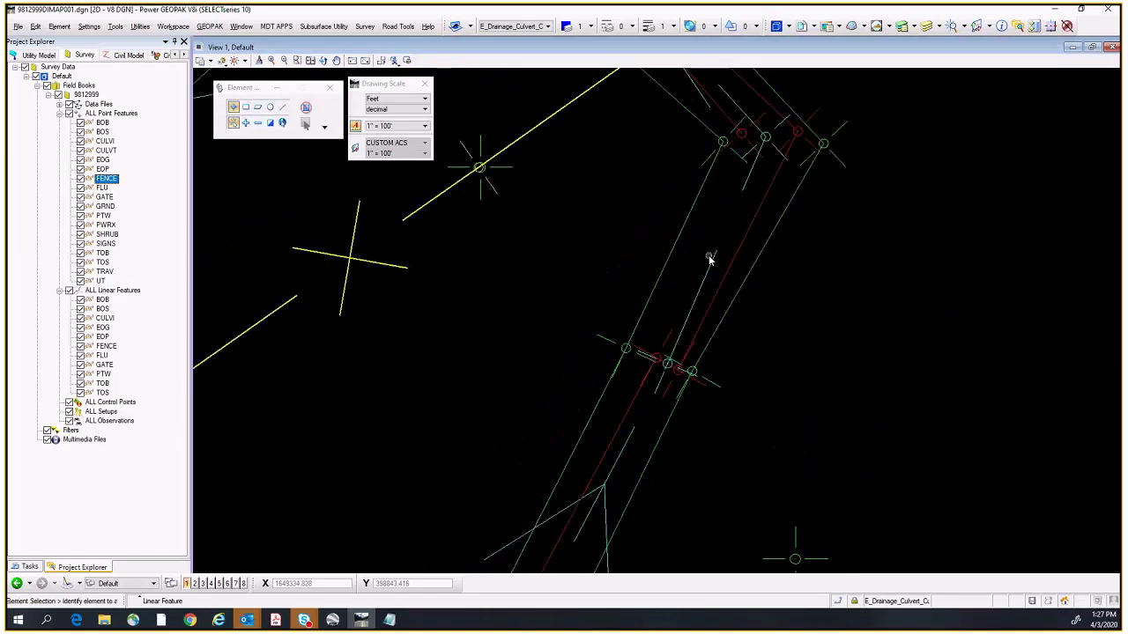
click(728, 113)
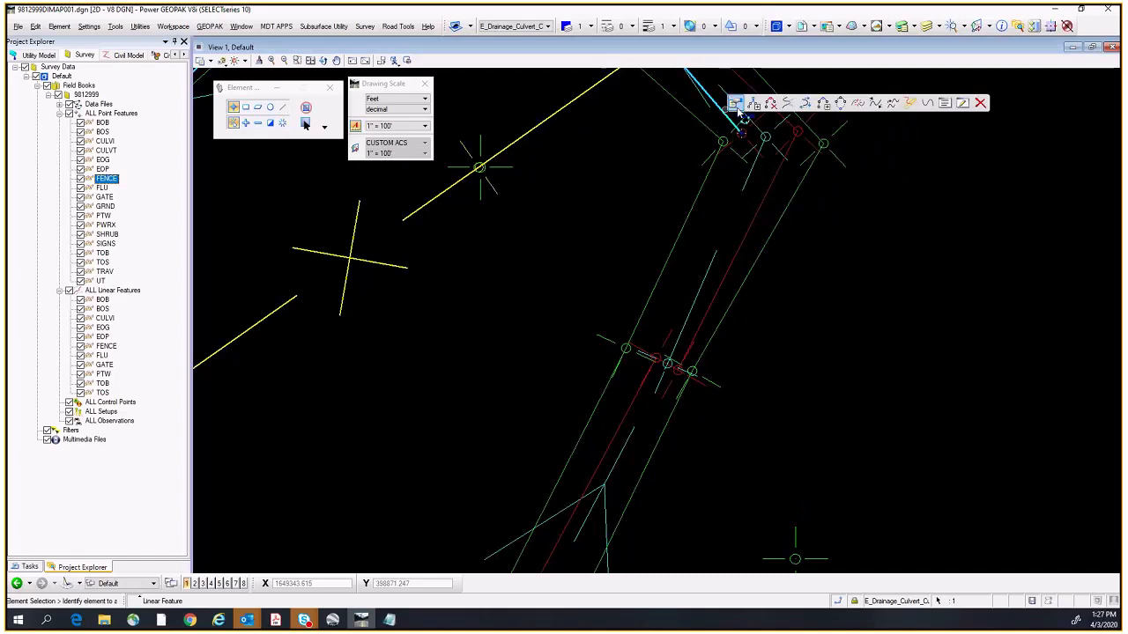
click(788, 103)
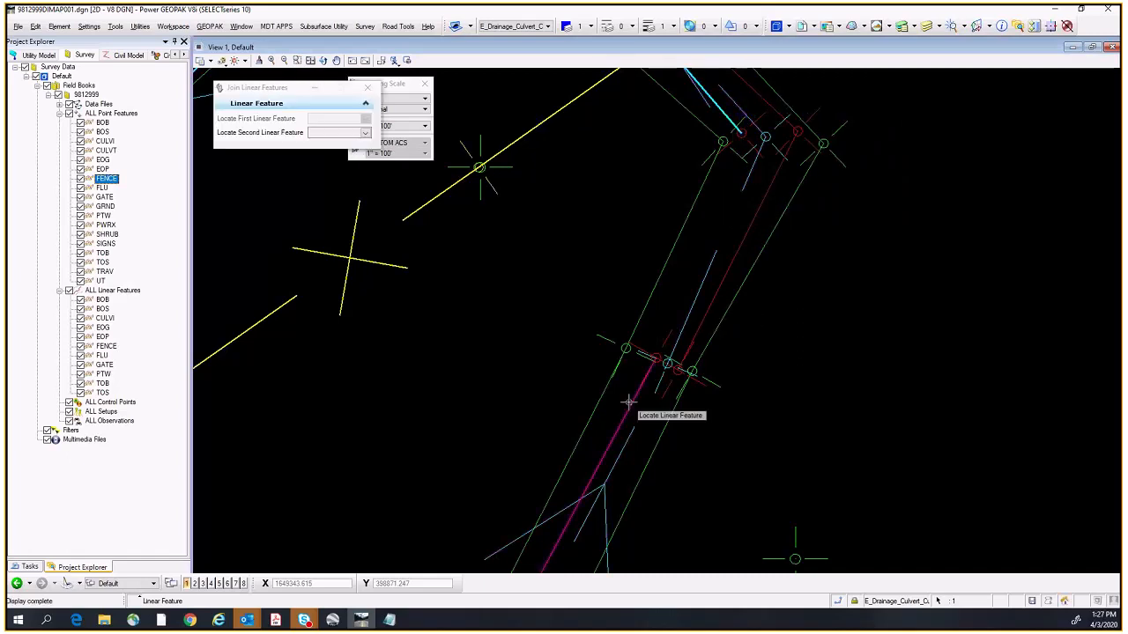
click(629, 403)
scroll(609, 403, down, 3)
middle_drag(608, 404, 738, 351)
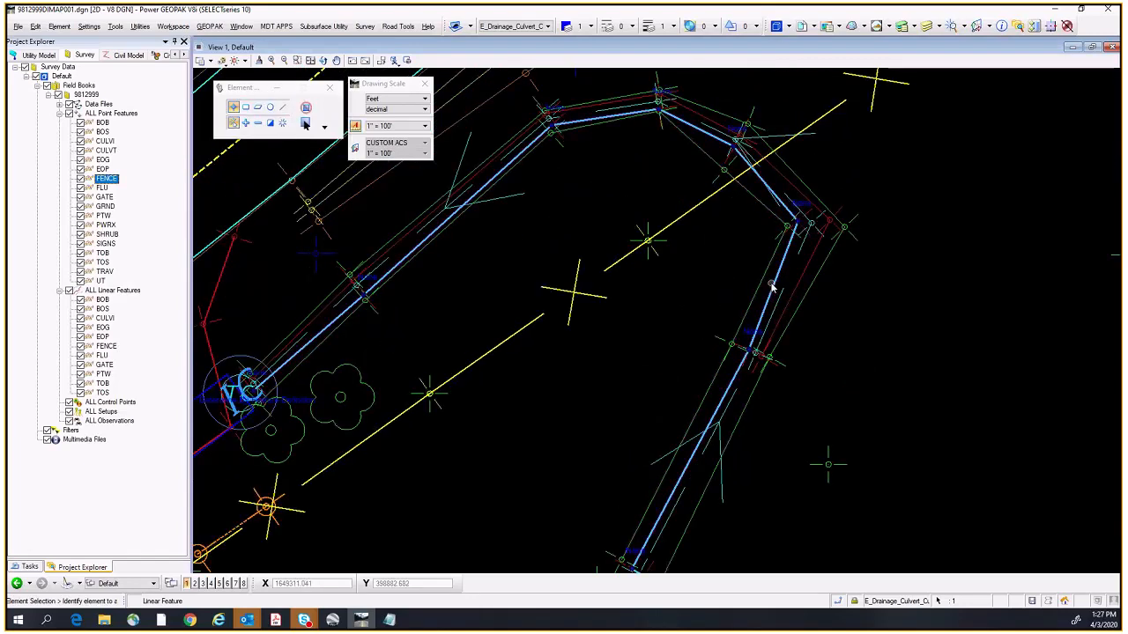
Step: Examine the bottom-of-bank lines from the cross-section below the bend to the ditch's end, and clear the selection
mouse_move(711, 453)
middle_down()
mouse_move(650, 410)
mouse_move(632, 324)
middle_up()
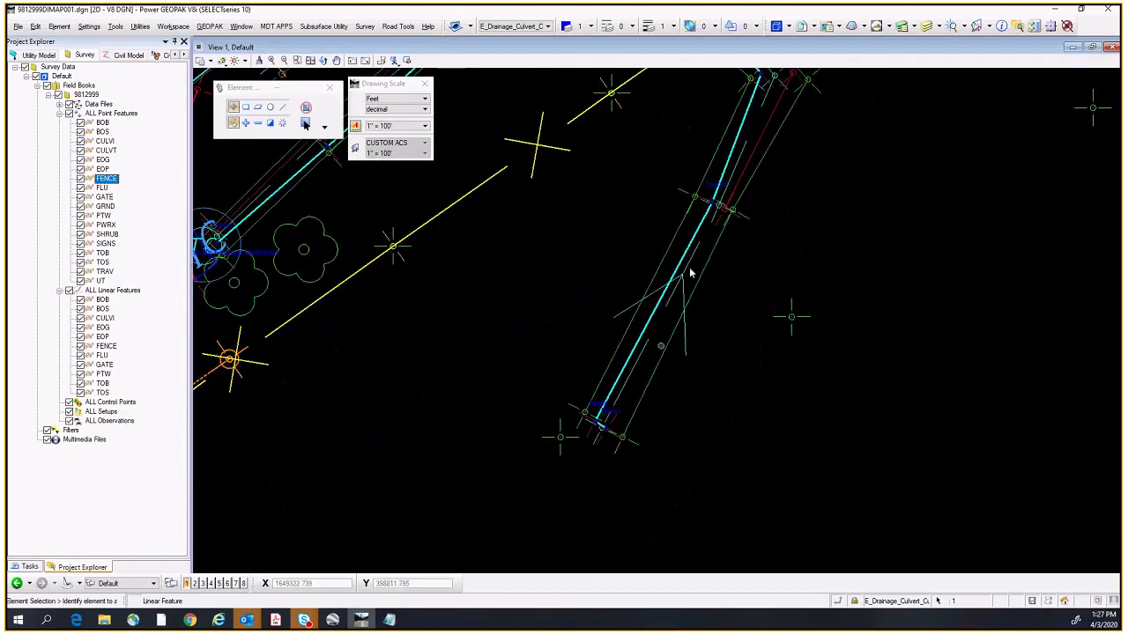
scroll(690, 272, up, 6)
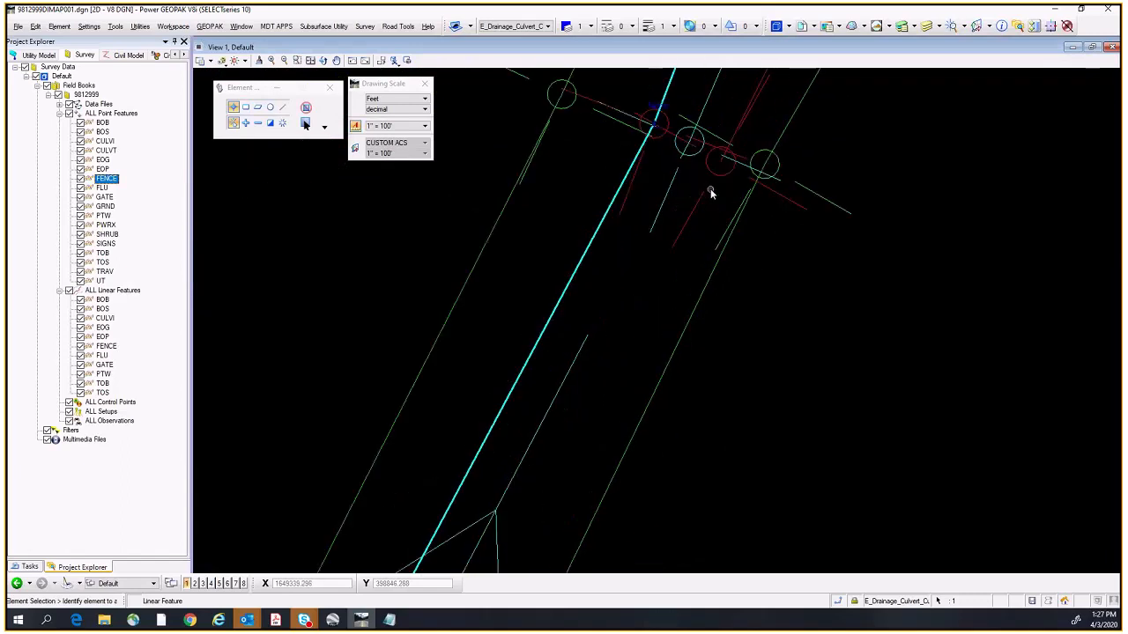
scroll(710, 189, down, 7)
scroll(762, 233, up, 5)
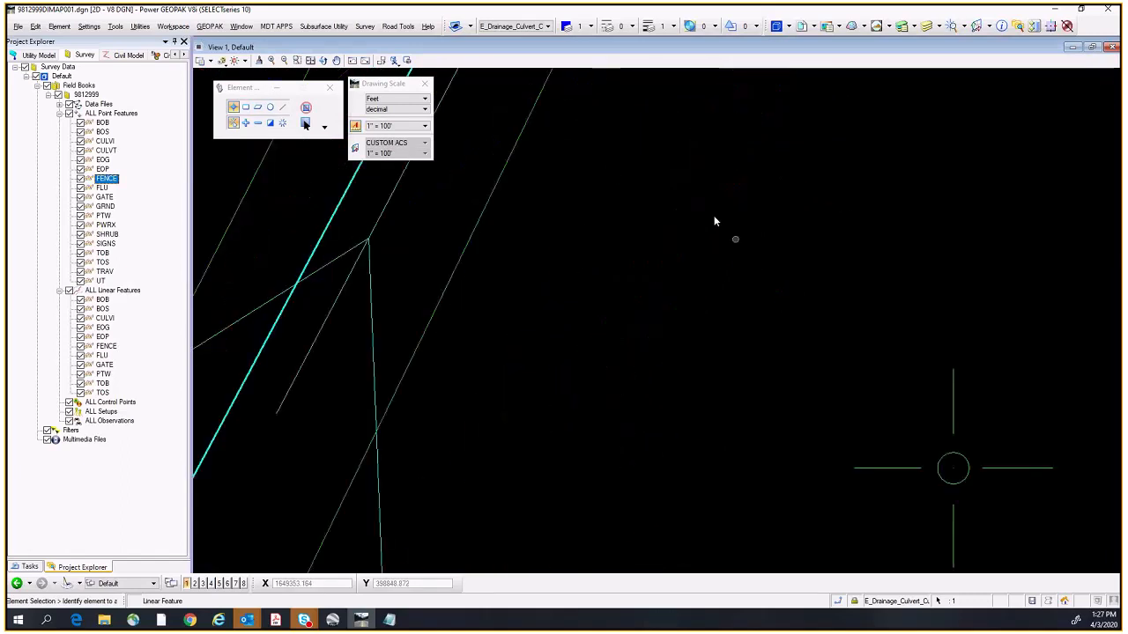
scroll(713, 220, down, 5)
middle_drag(644, 196, 739, 202)
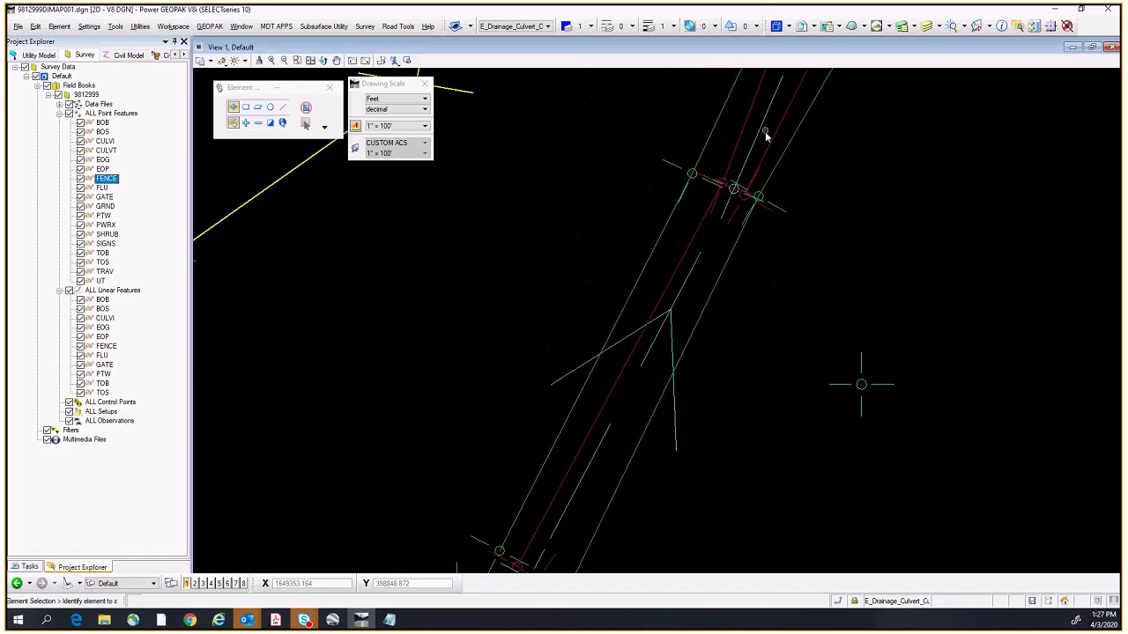
Step: Append the bottom-of-bank point on the ditch's last cross-section to the outer bottom-of-bank line ending one cross-section above
mouse_move(768, 137)
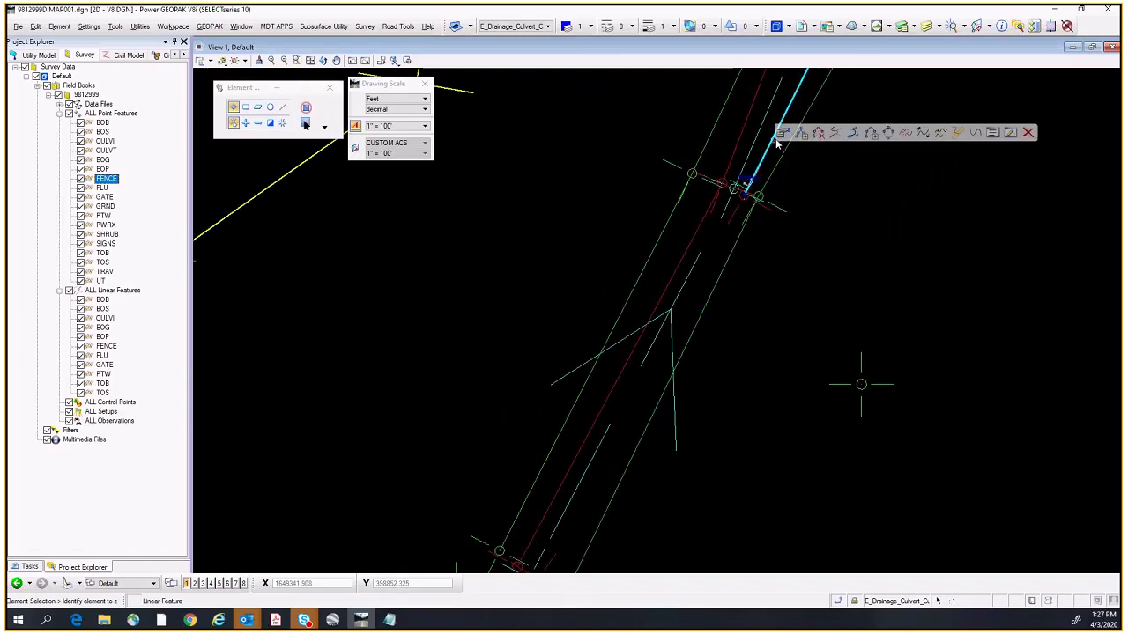
click(800, 133)
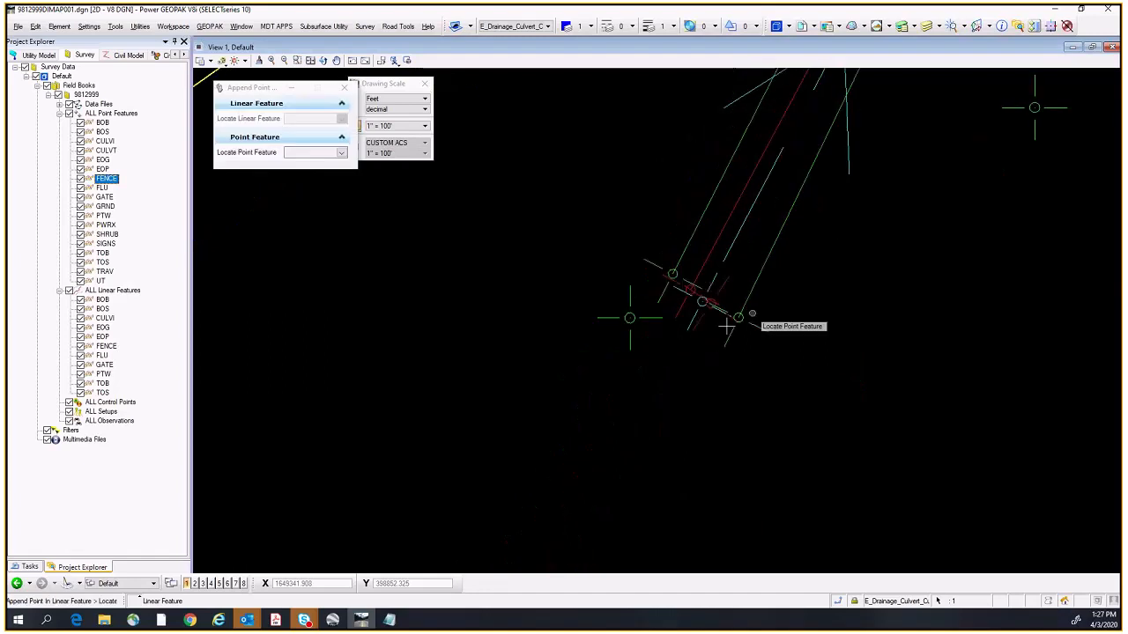
click(703, 302)
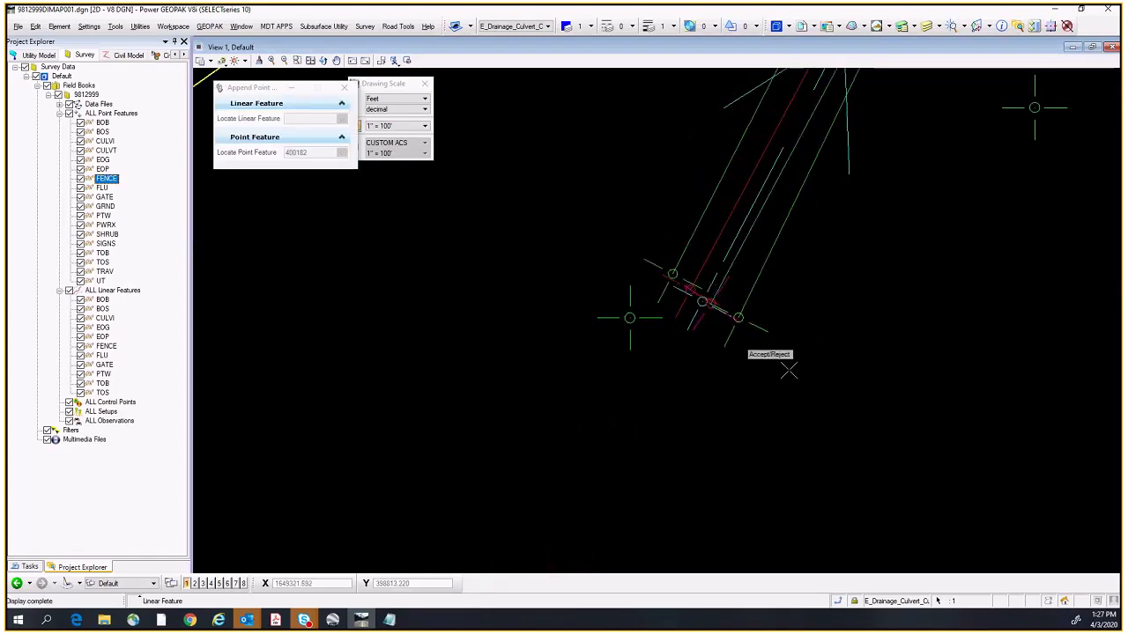
click(825, 328)
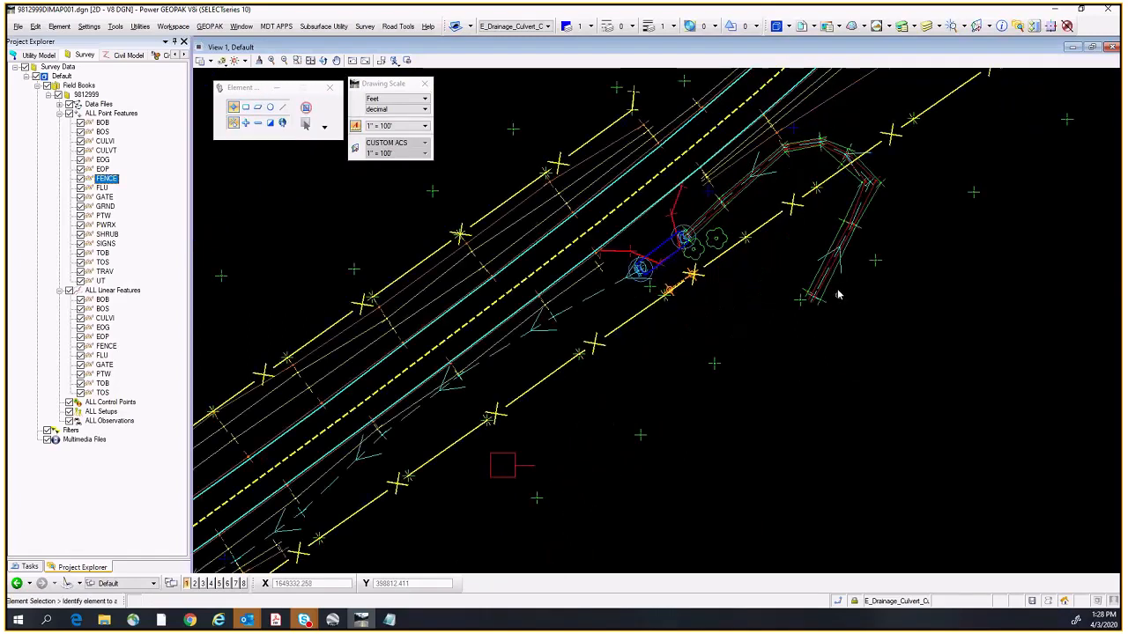
Step: Examine the corrected ditch lines and the top-of-bank point on the inner side of the bend near the fence crossing
scroll(837, 295, up, 3)
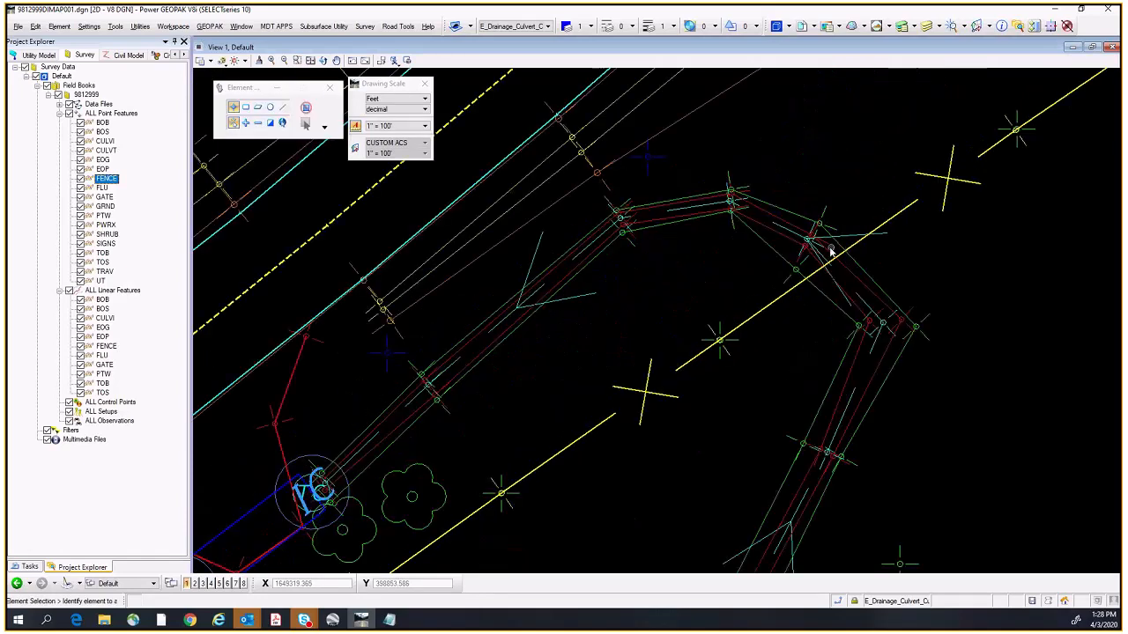
scroll(682, 329, down, 2)
scroll(644, 338, up, 1)
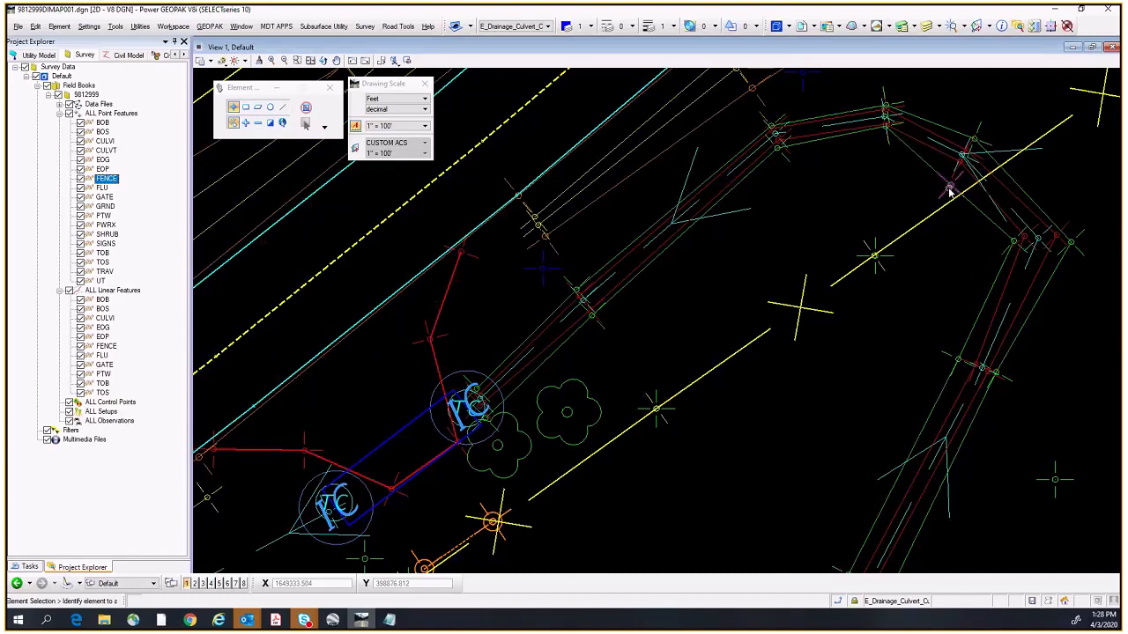
mouse_move(950, 192)
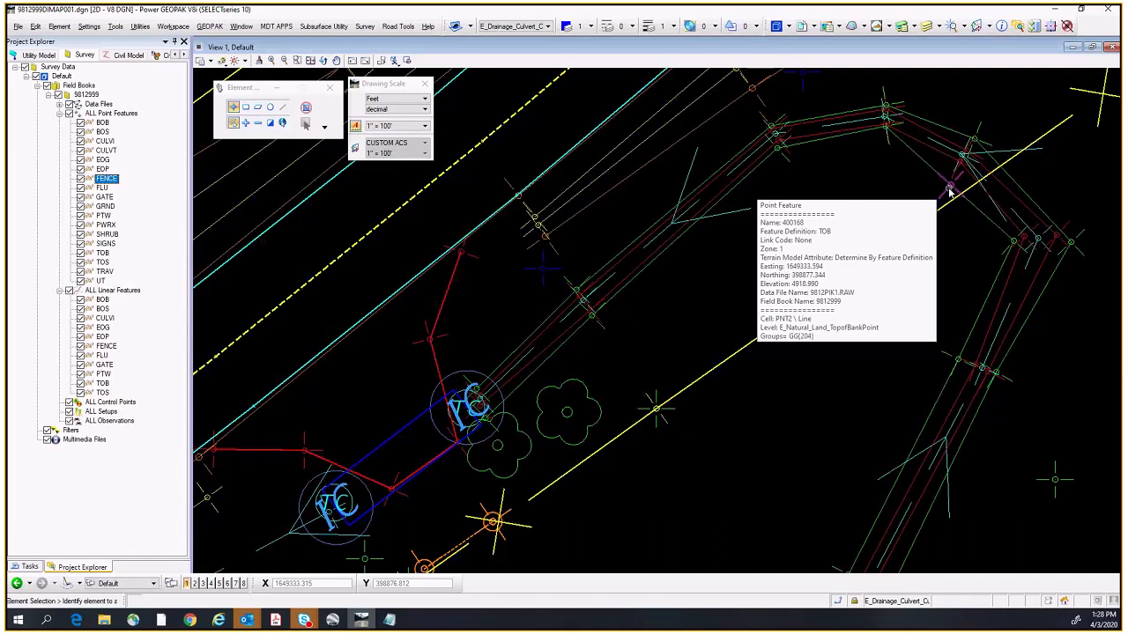
scroll(834, 349, down, 5)
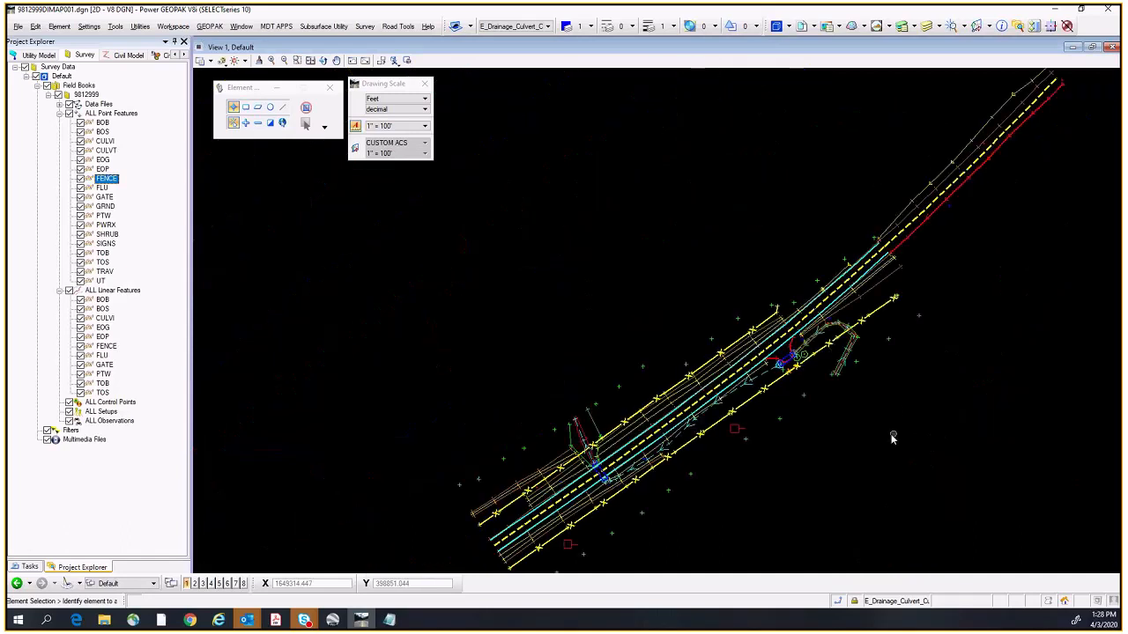
scroll(916, 308, up, 5)
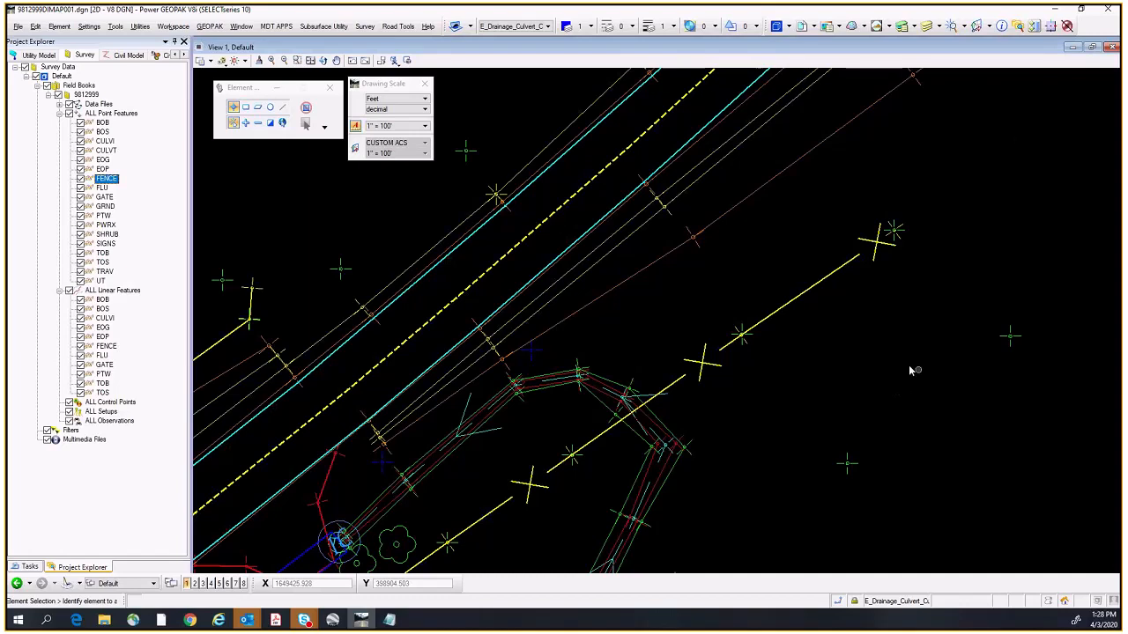
Step: Check the feature details of the overhead power point at the road's southwest end and look over the survey back toward the ditch
scroll(912, 370, down, 4)
scroll(912, 370, up, 1)
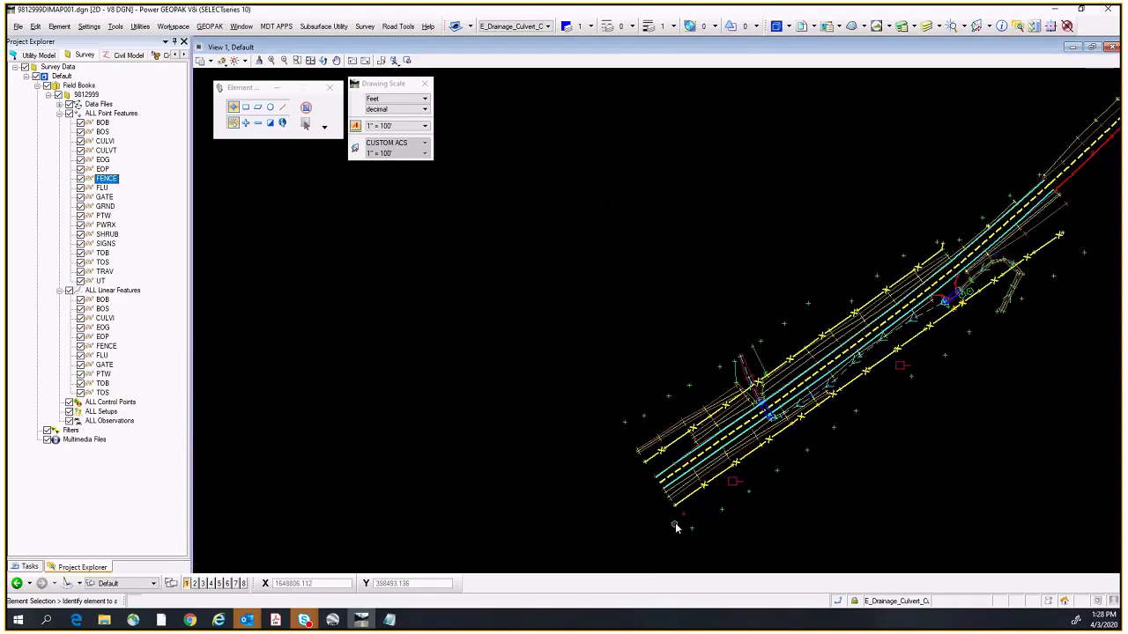
scroll(676, 534, up, 3)
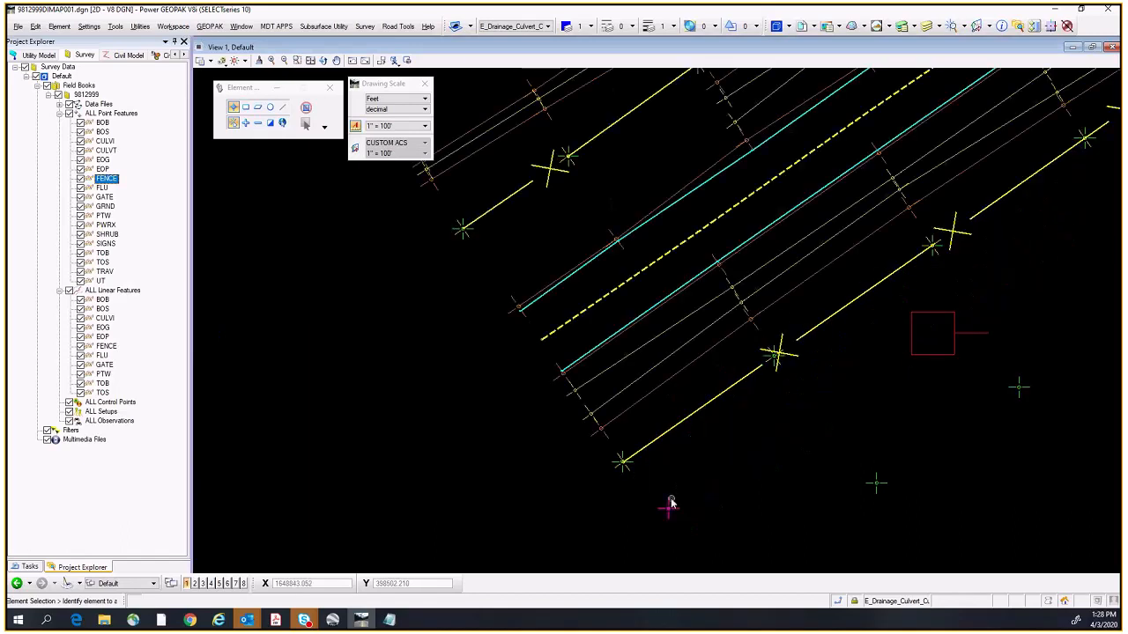
mouse_move(667, 508)
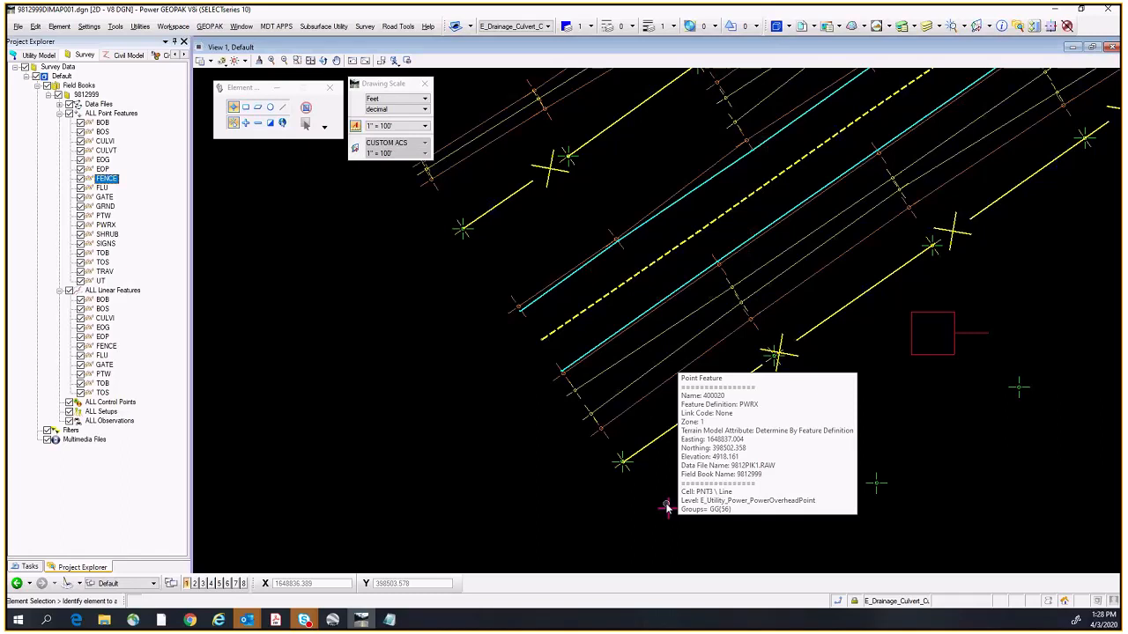
scroll(667, 507, down, 3)
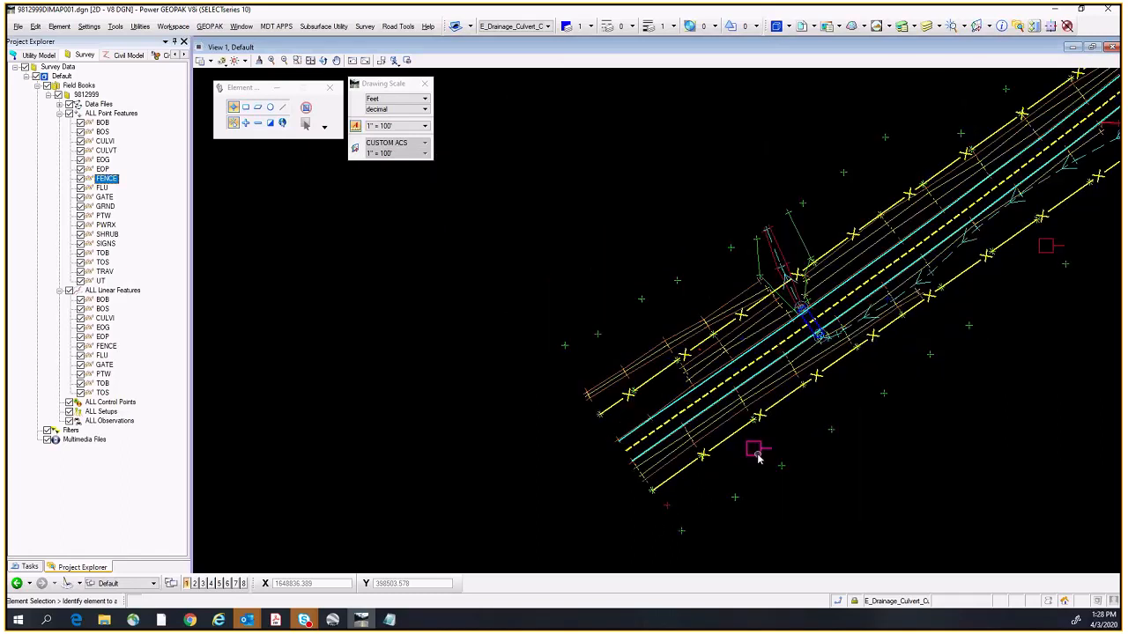
middle_drag(1044, 247, 800, 452)
middle_drag(1063, 252, 954, 348)
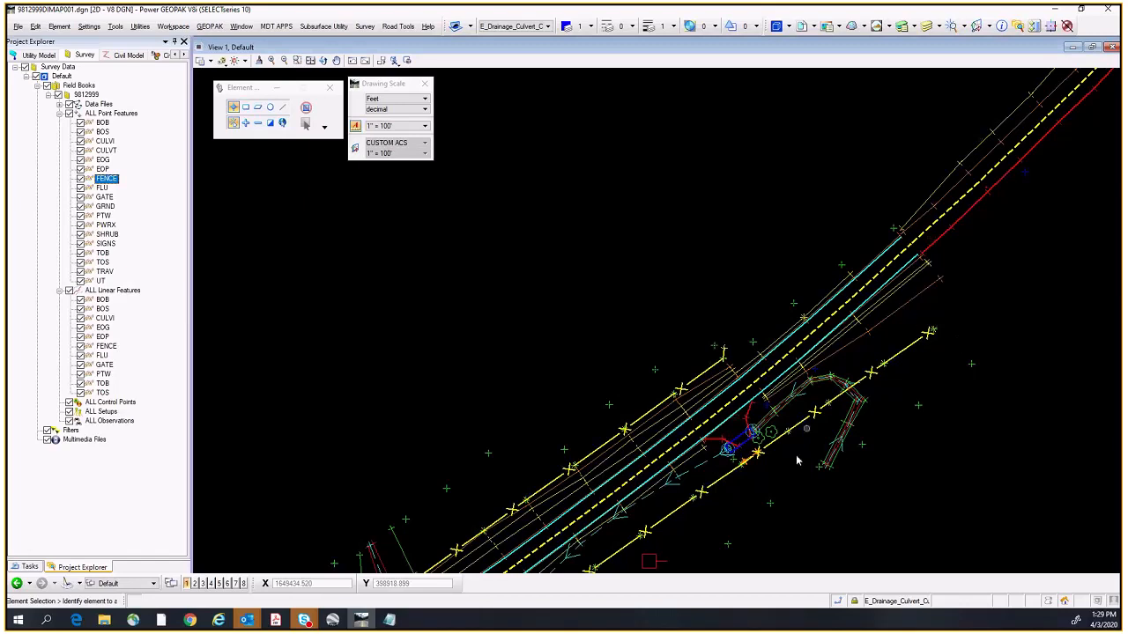
Step: Switch to Google Earth Pro and examine the imagery around the fence's northeast end
scroll(925, 377, up, 3)
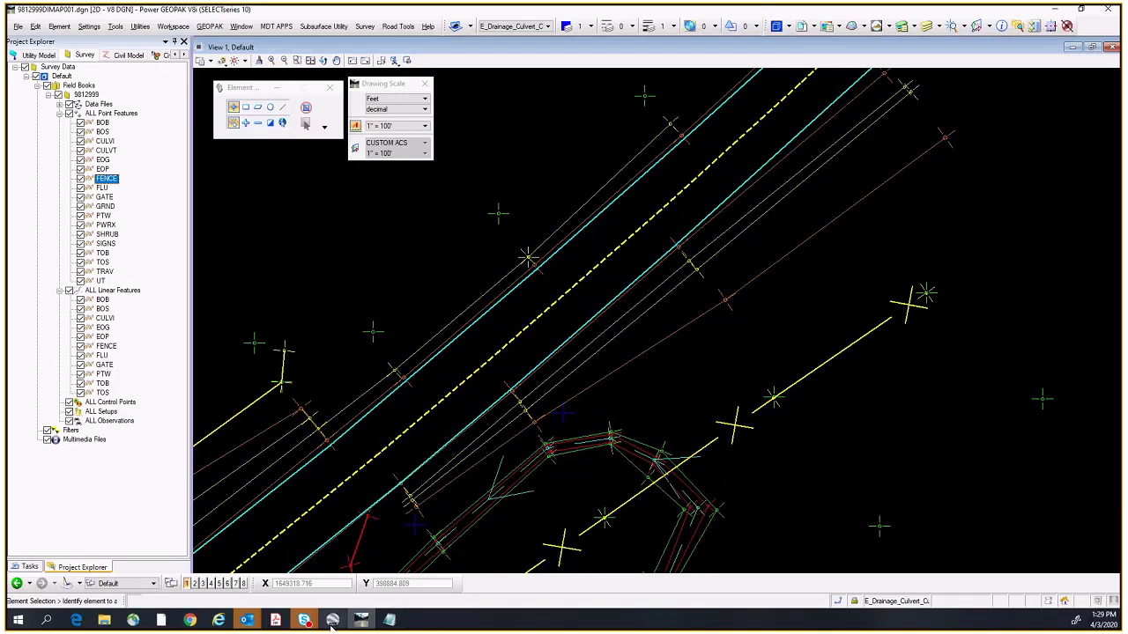
click(370, 622)
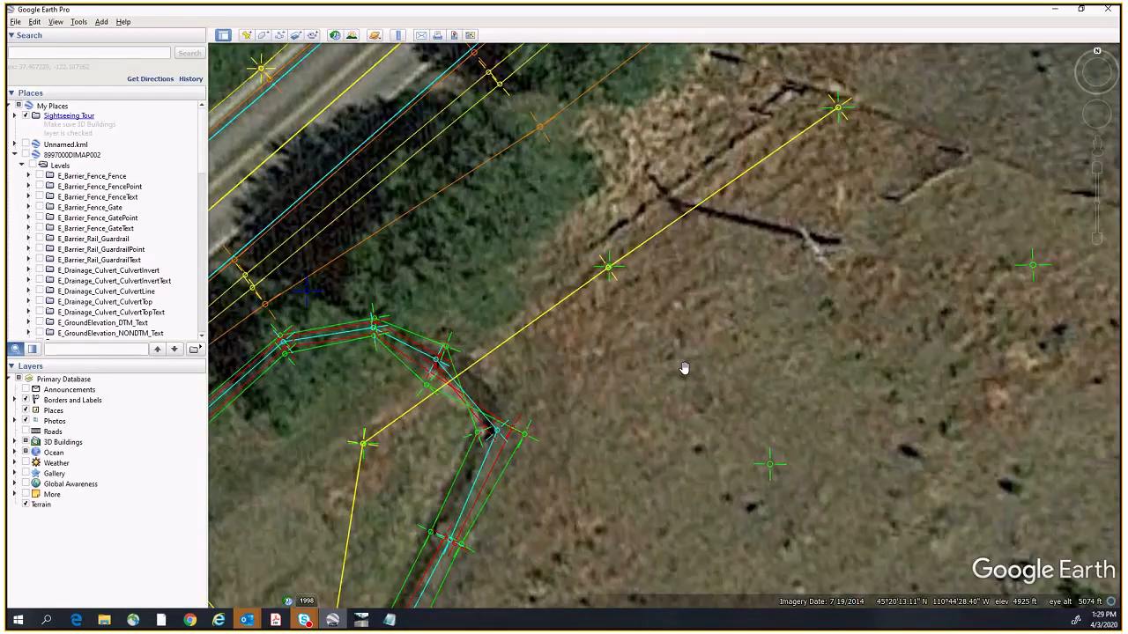
drag(877, 205, 855, 248)
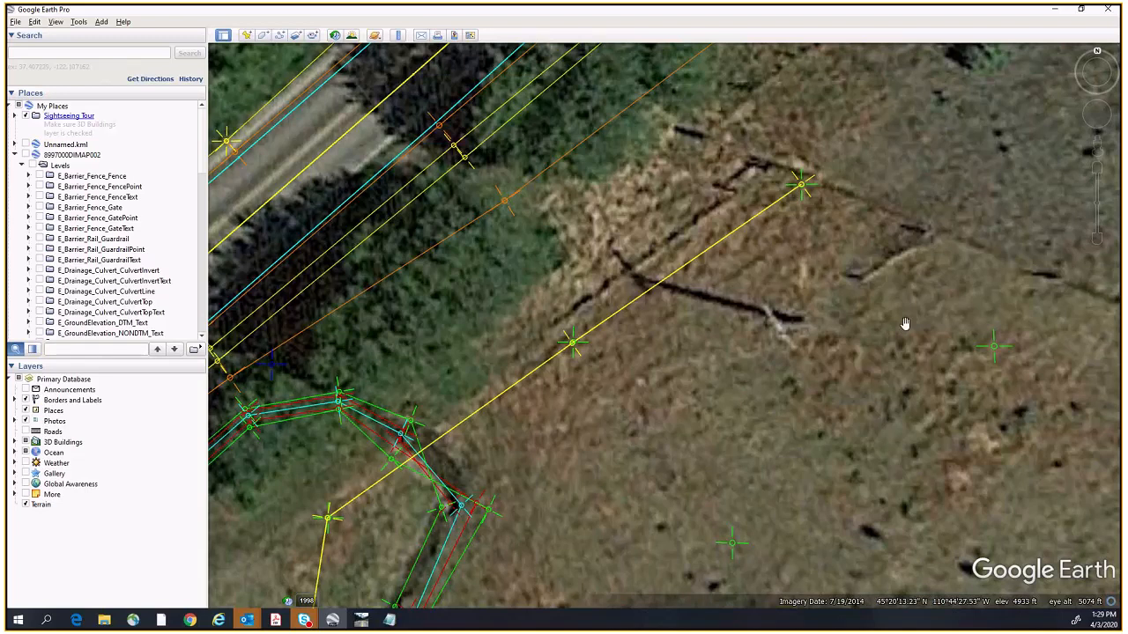
scroll(815, 315, up, 2)
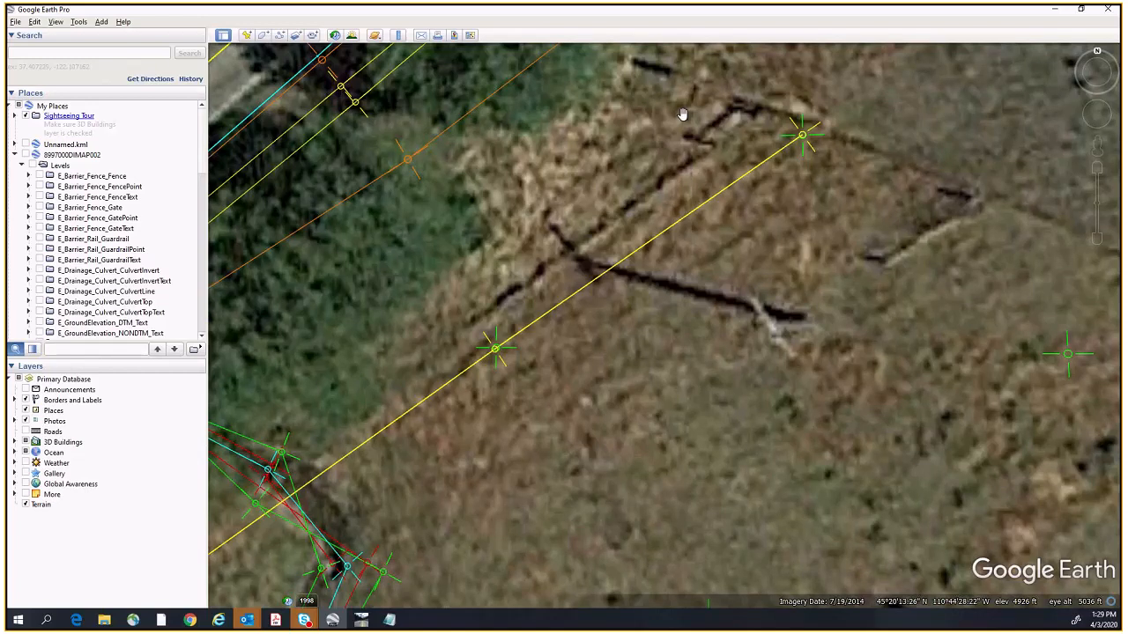
Step: Measure the distance in feet from the end of the dark linear object southeast of the fence to the nearest ground shot to its east
click(399, 35)
drag(503, 245, 496, 101)
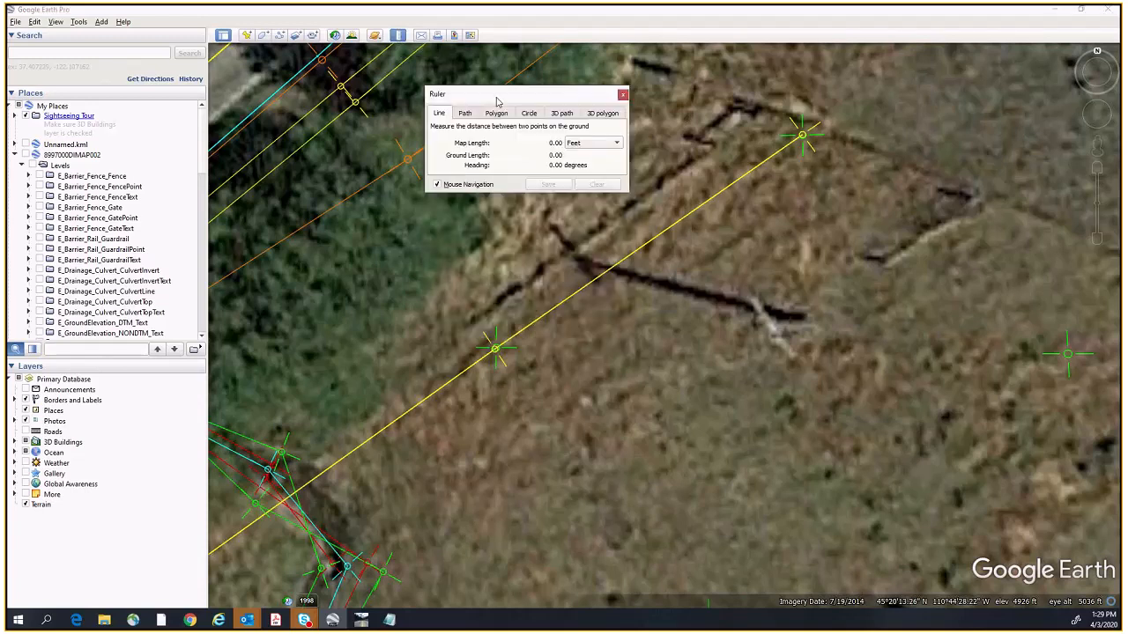
click(811, 325)
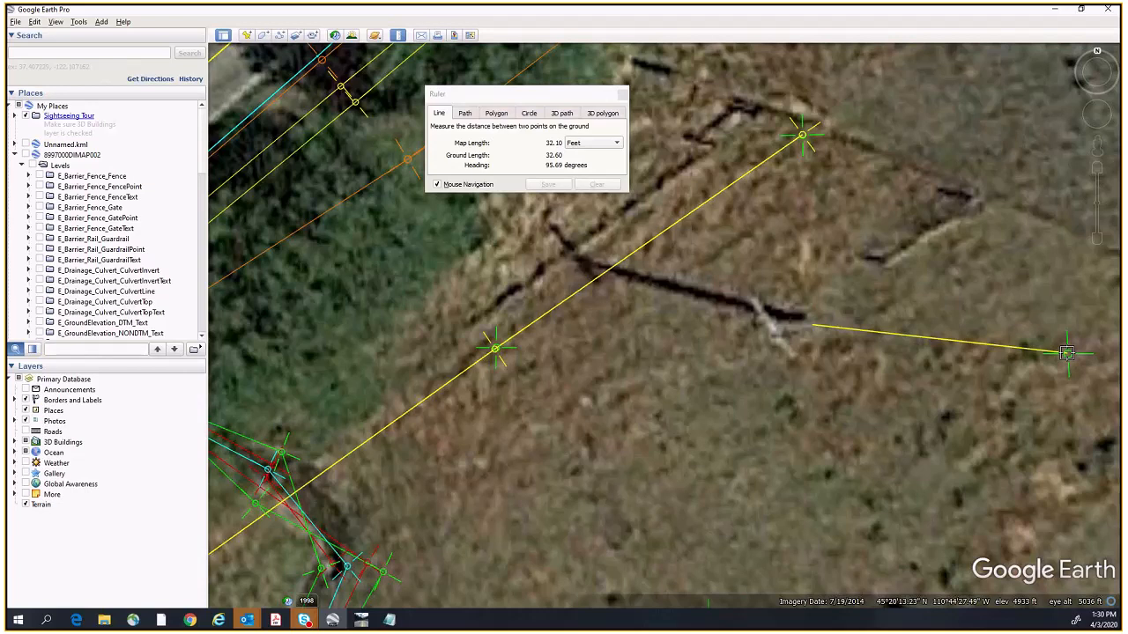
click(622, 95)
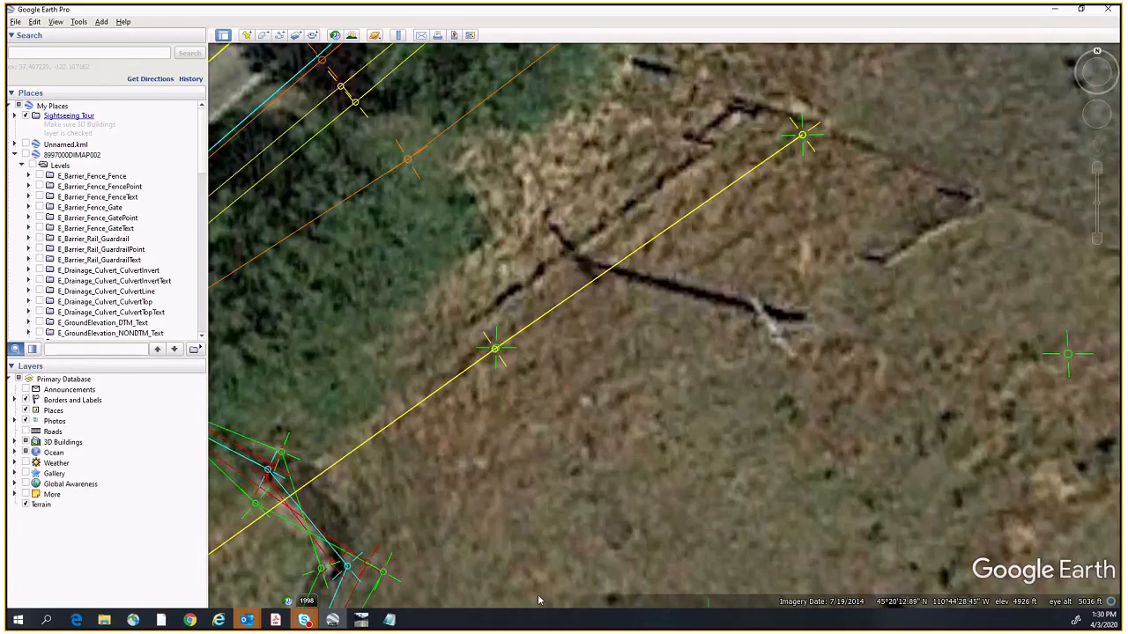
Step: Switch back to Power GEOPAK, show the Drawing tasks, and check the ground shot east of the fence end
click(360, 621)
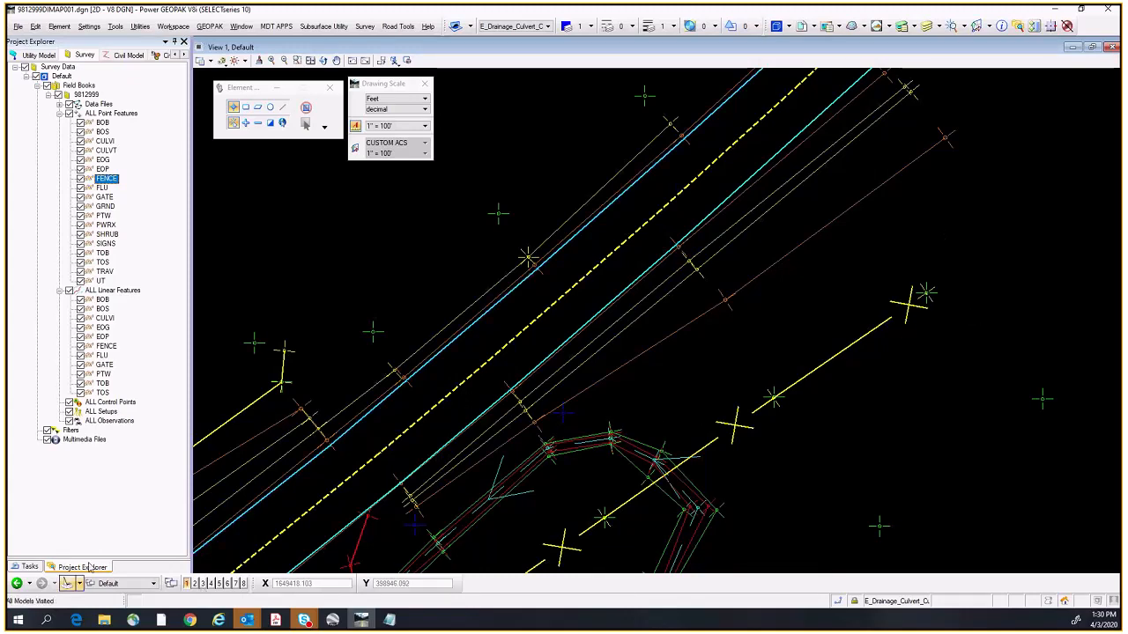
click(30, 566)
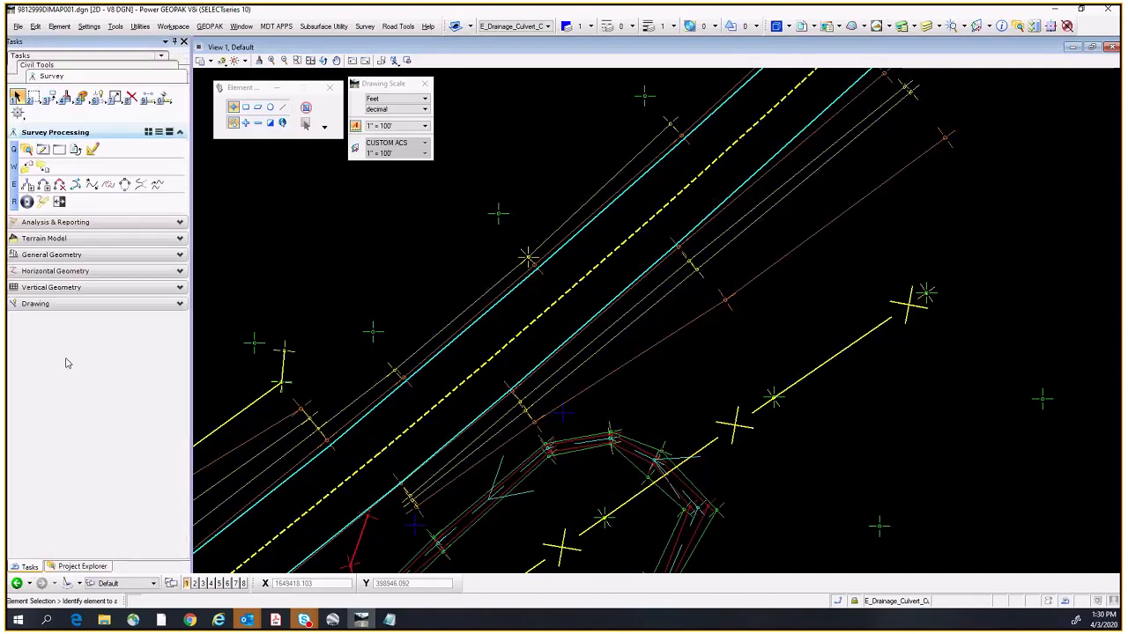
click(27, 65)
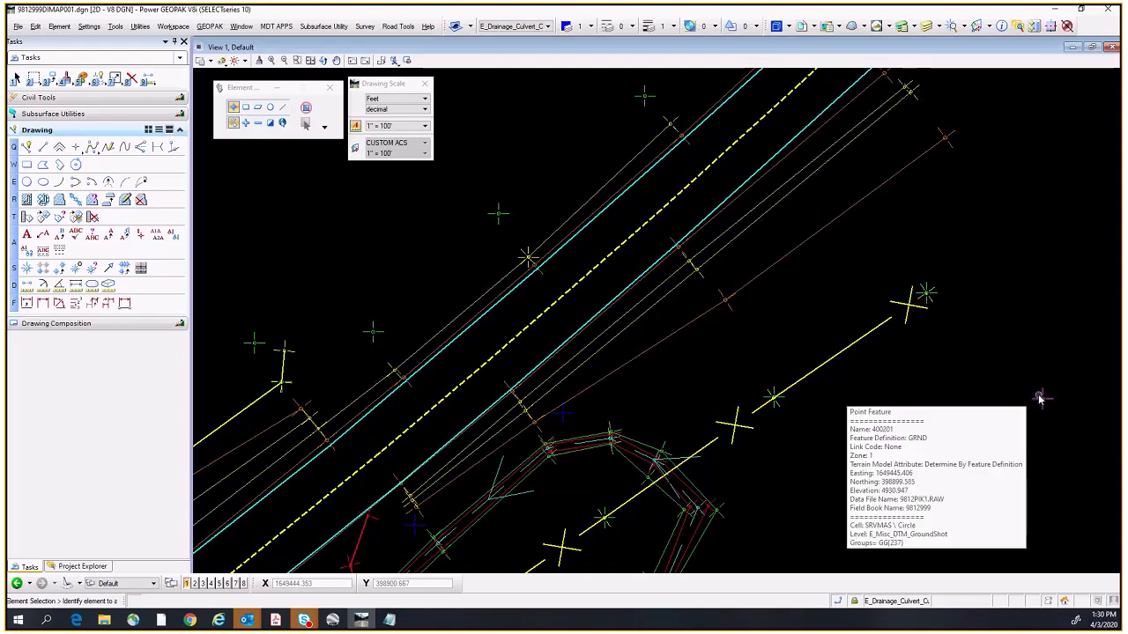
mouse_move(1038, 399)
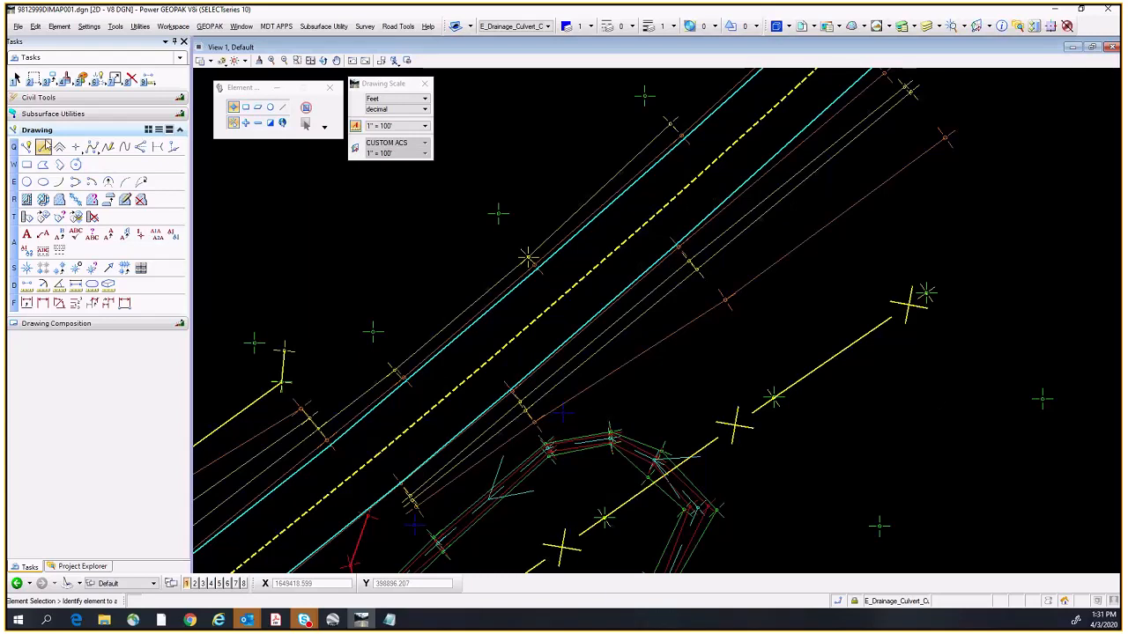
Step: Place a circle with a 26.3 ft radius centred on ground shot 400202 at the fence's northeast end
click(28, 183)
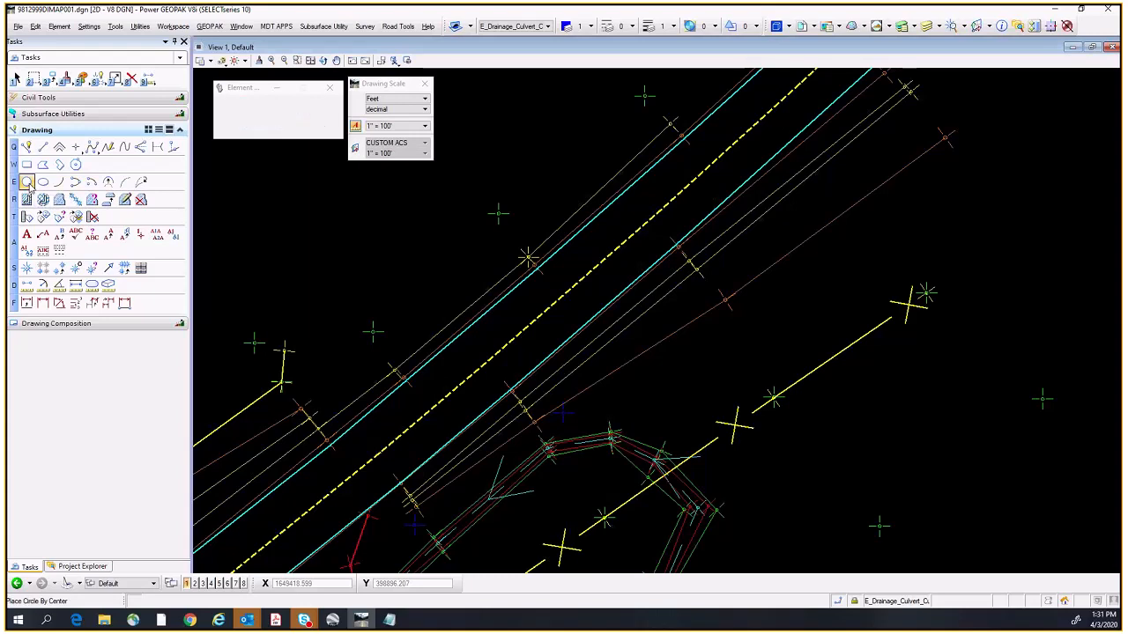
scroll(961, 311, up, 3)
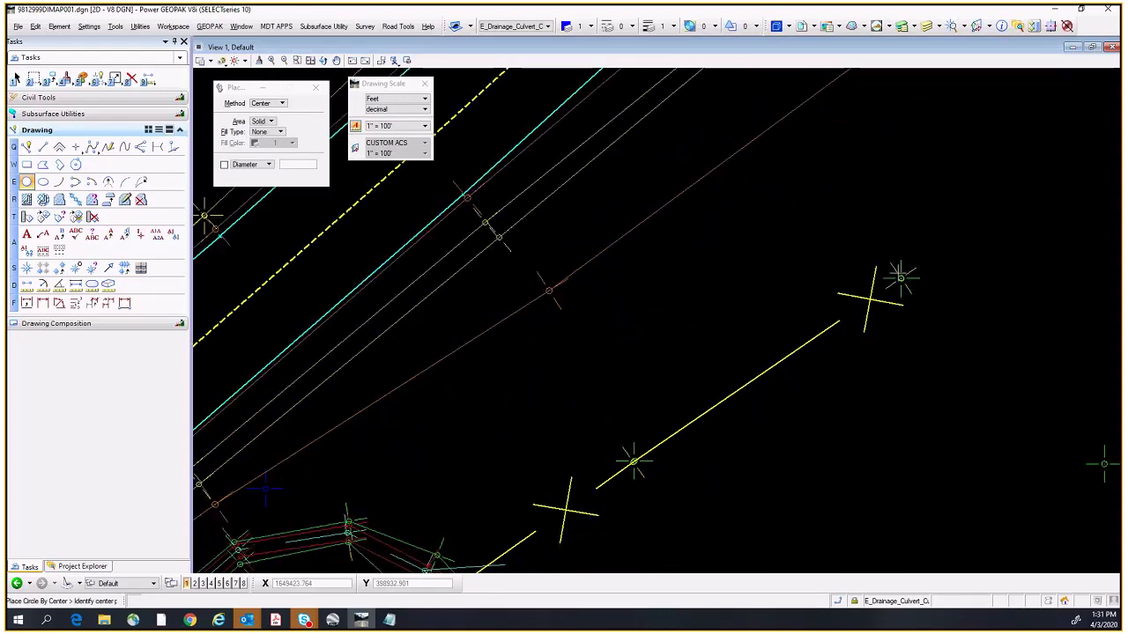
mouse_move(901, 277)
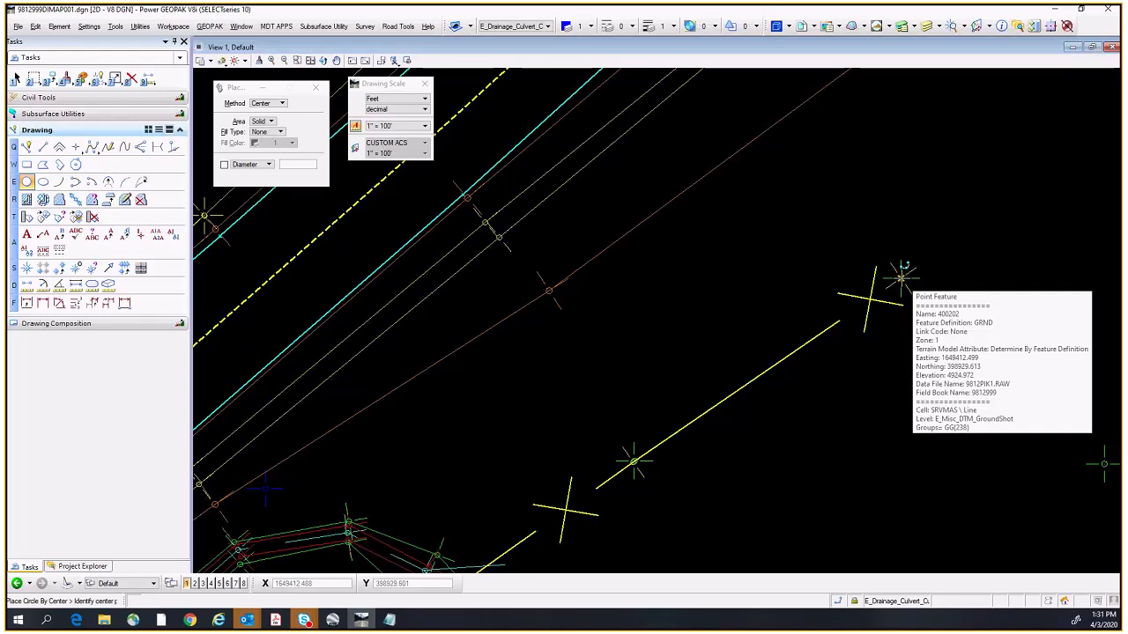
click(902, 278)
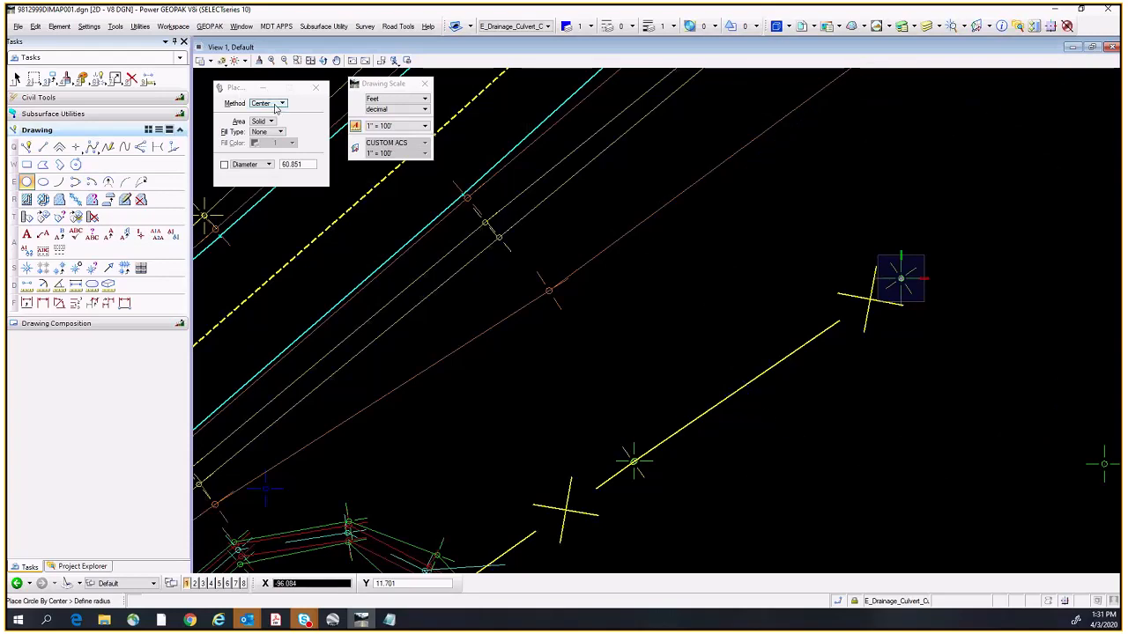
click(224, 166)
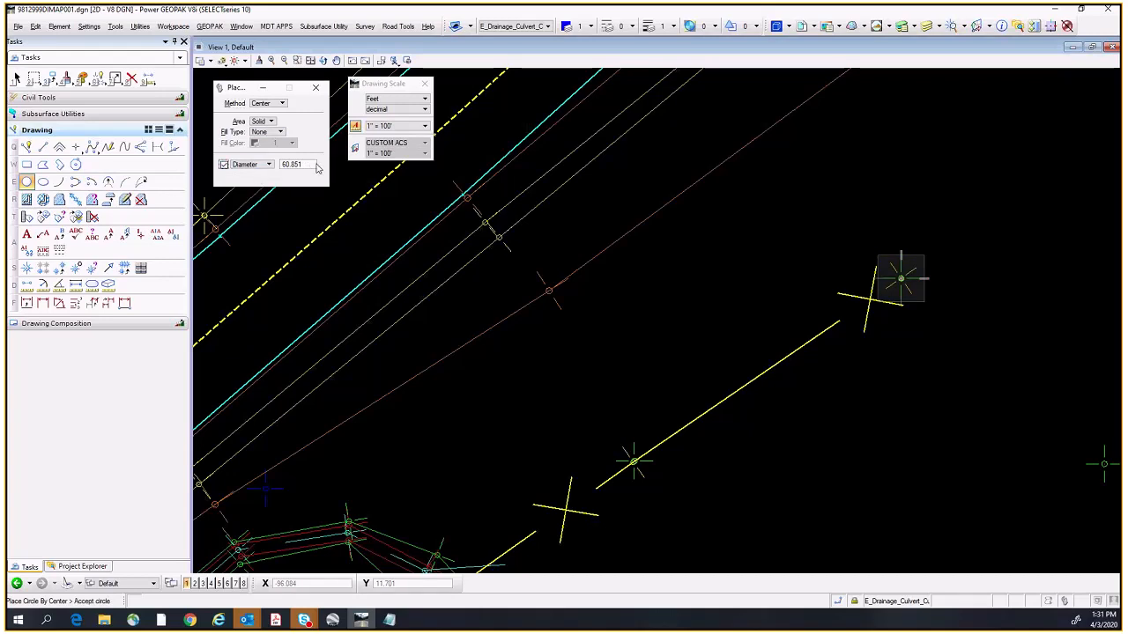
click(268, 165)
click(261, 176)
click(284, 168)
text(26.3)
key(Tab)
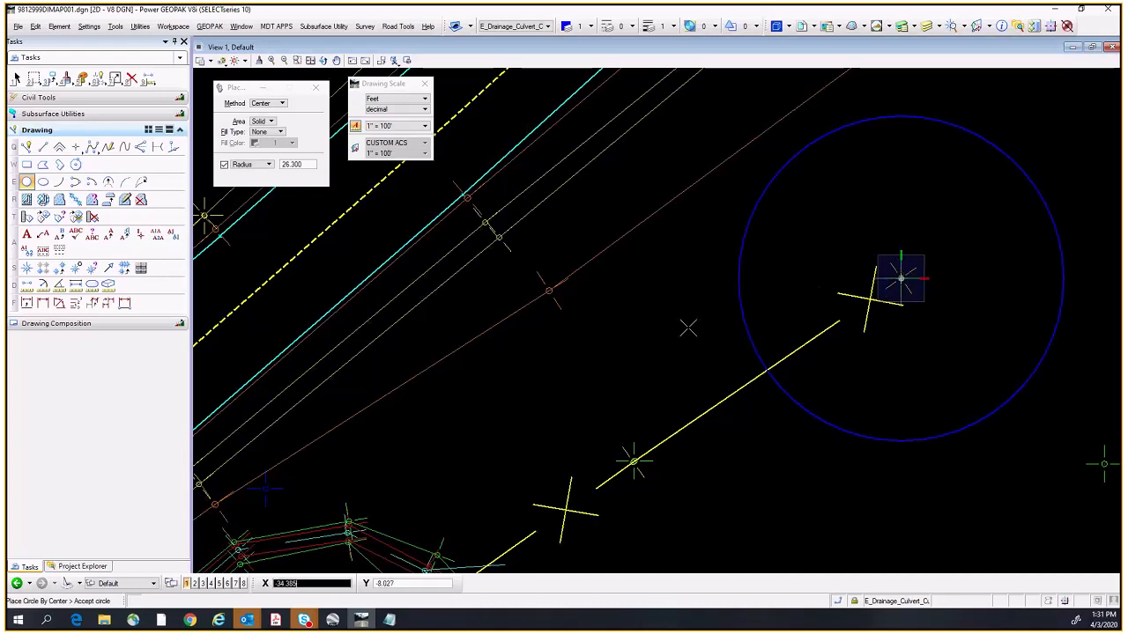
click(693, 267)
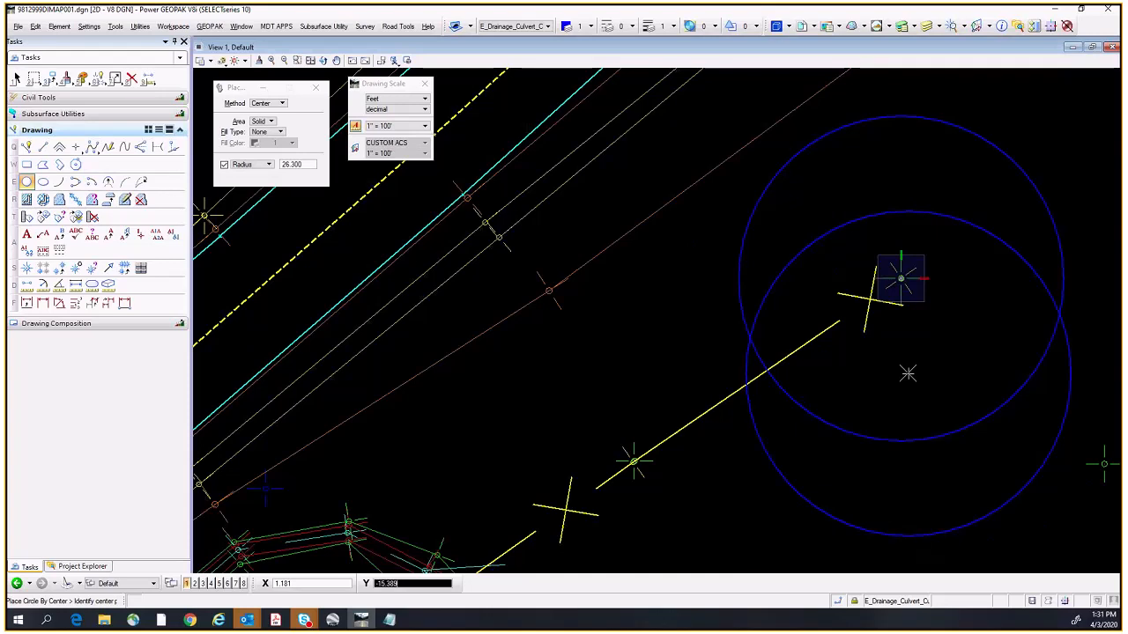
Step: Place a circle with a 32.1 ft radius centred on ground shot 400201 southeast of the fence end, and return to Element Selection
middle_drag(942, 378, 726, 317)
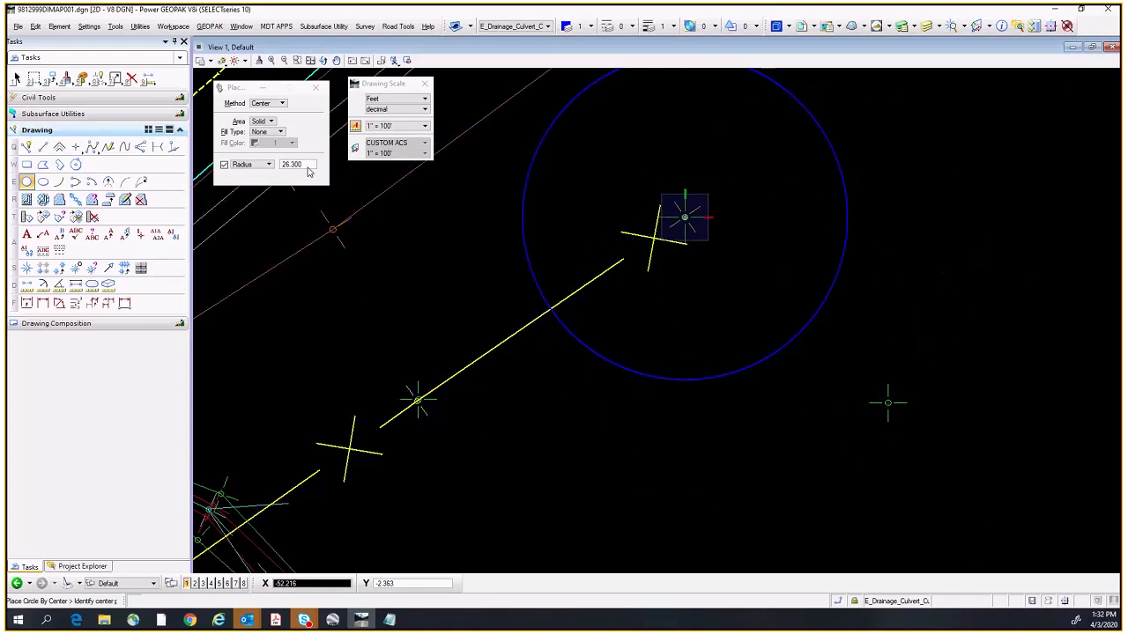
drag(307, 166, 283, 166)
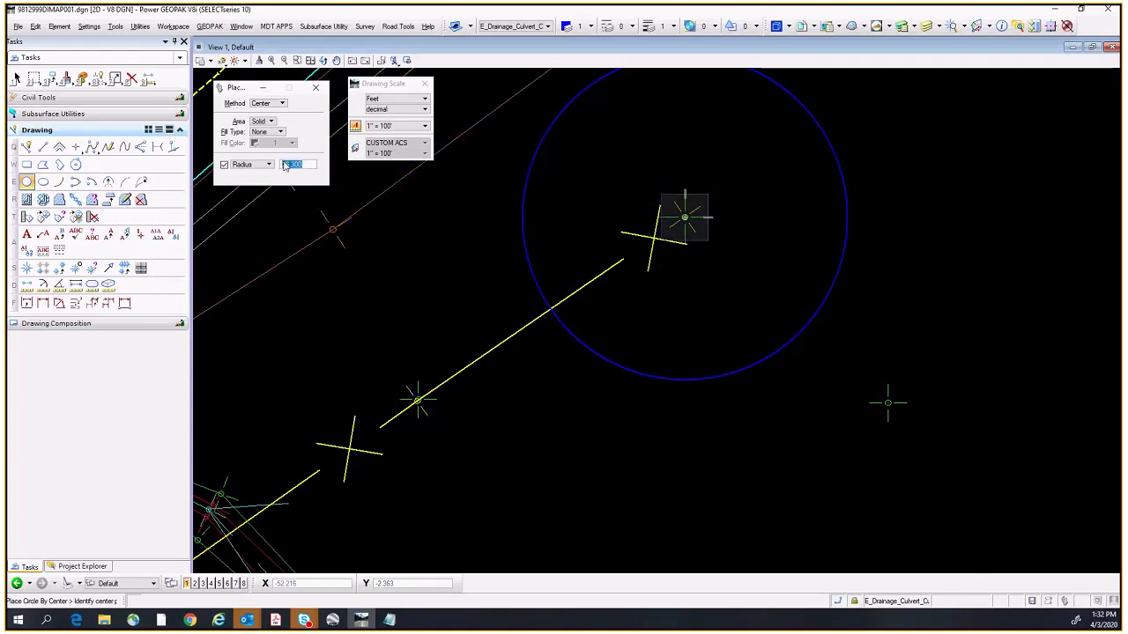
text(32)
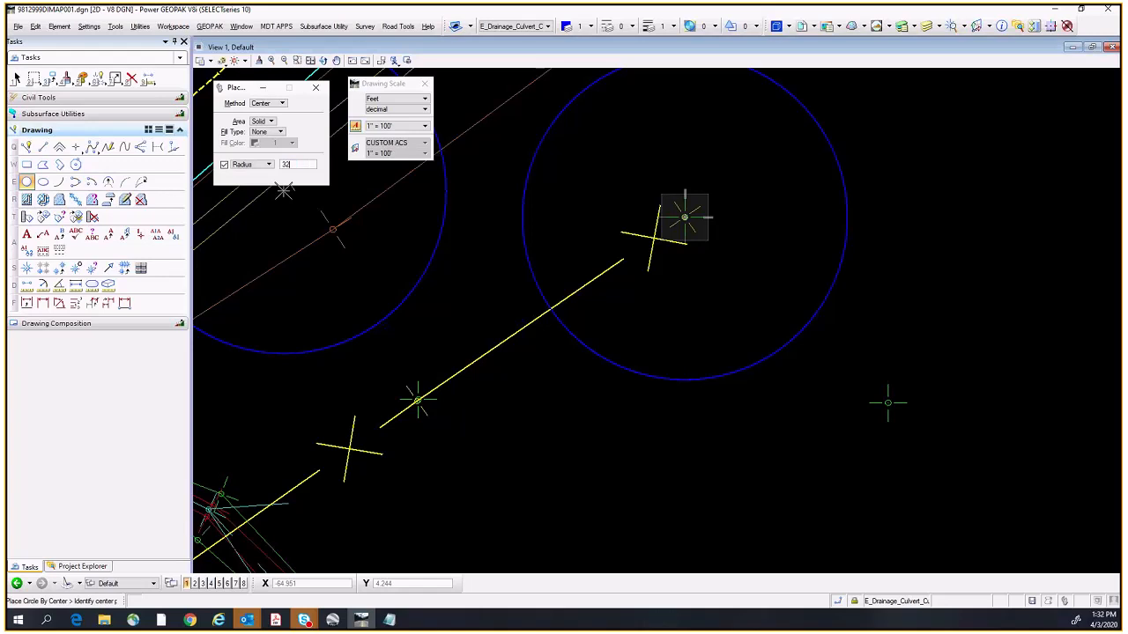
text(.1)
key(Return)
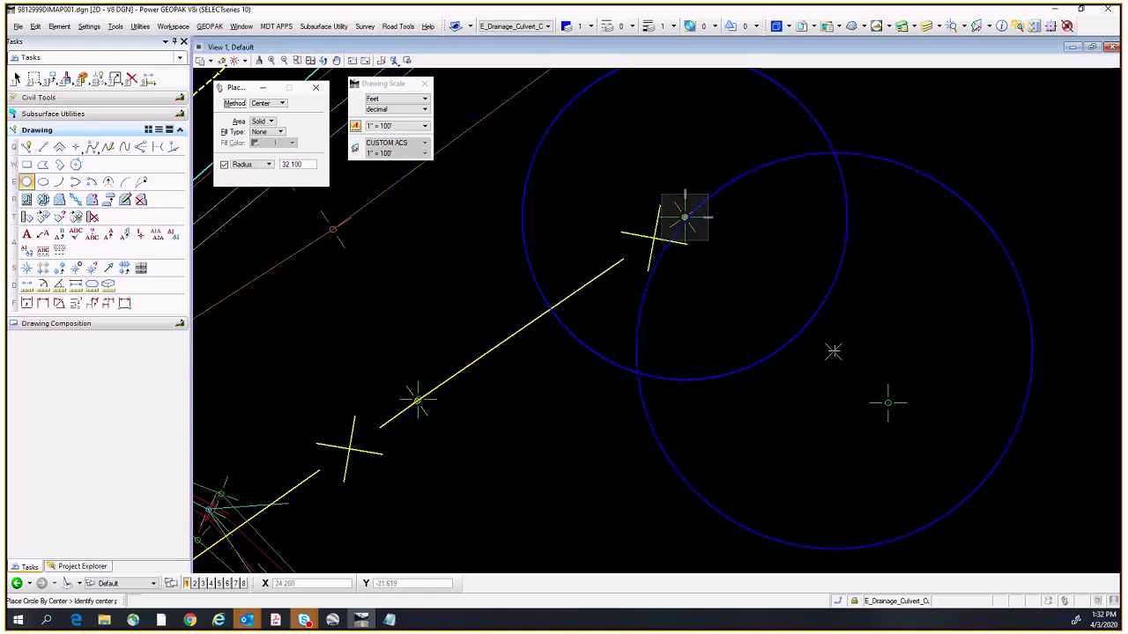
middle_drag(822, 394, 741, 323)
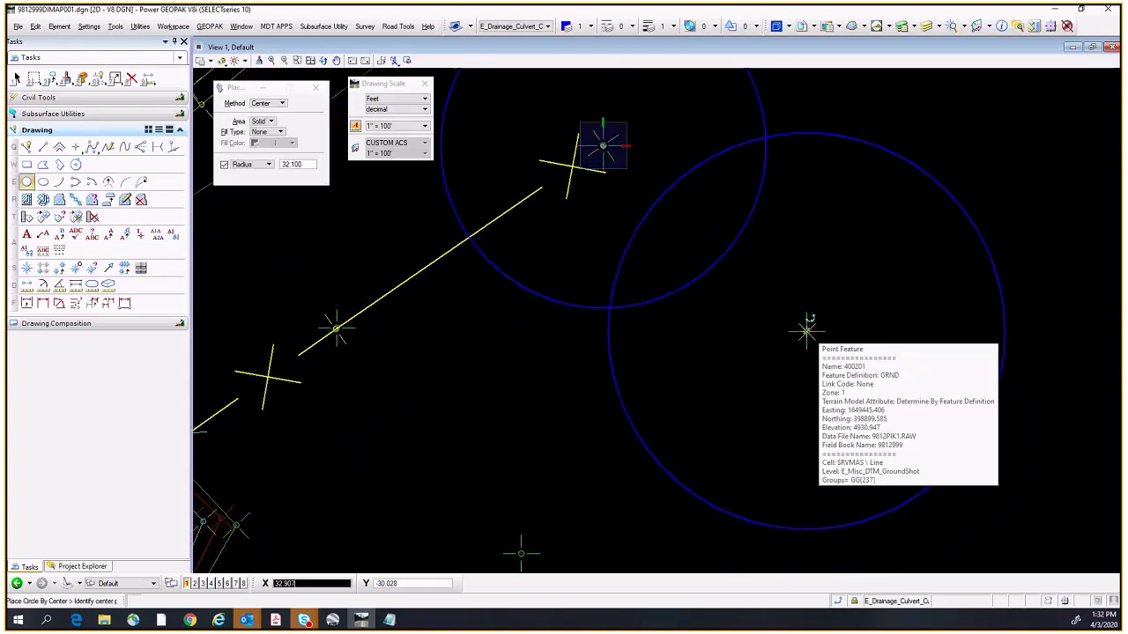
click(807, 331)
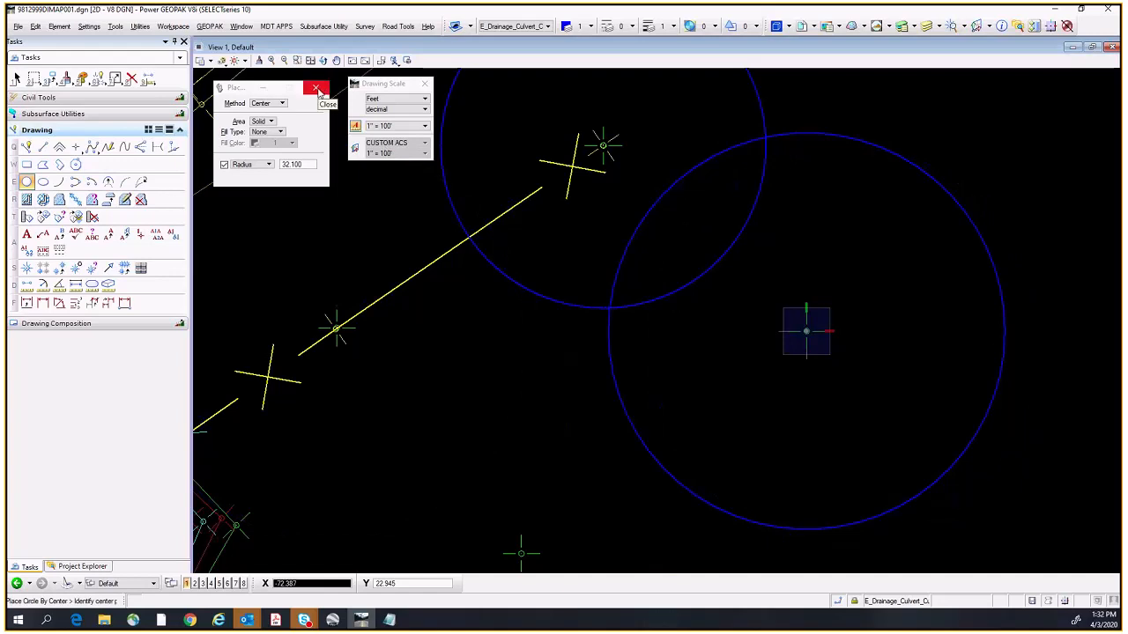
click(316, 89)
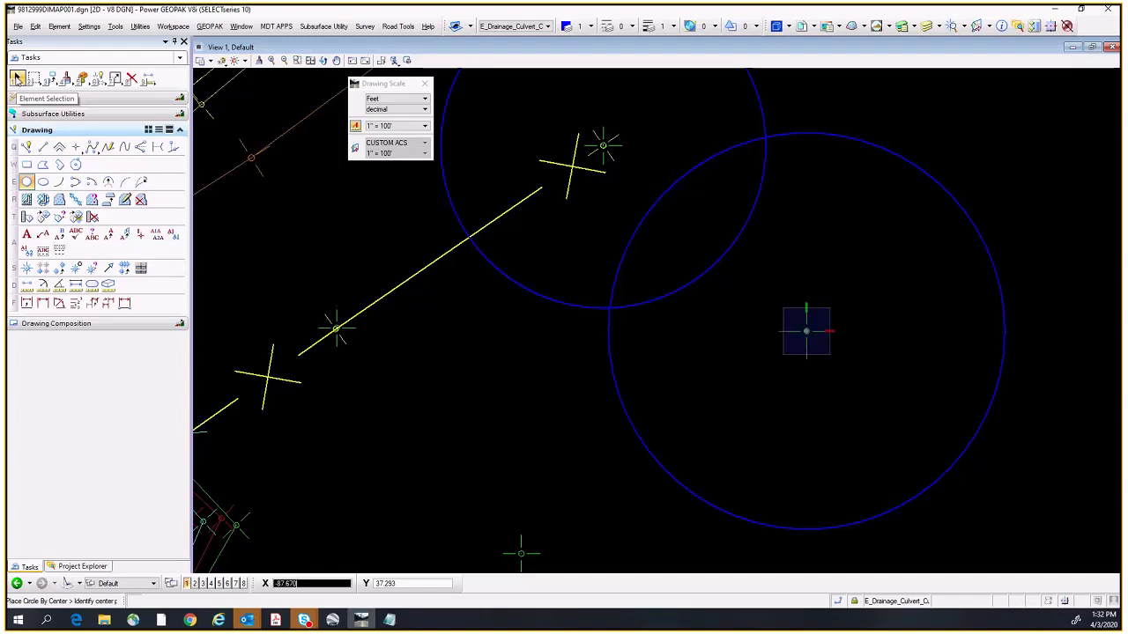
click(17, 79)
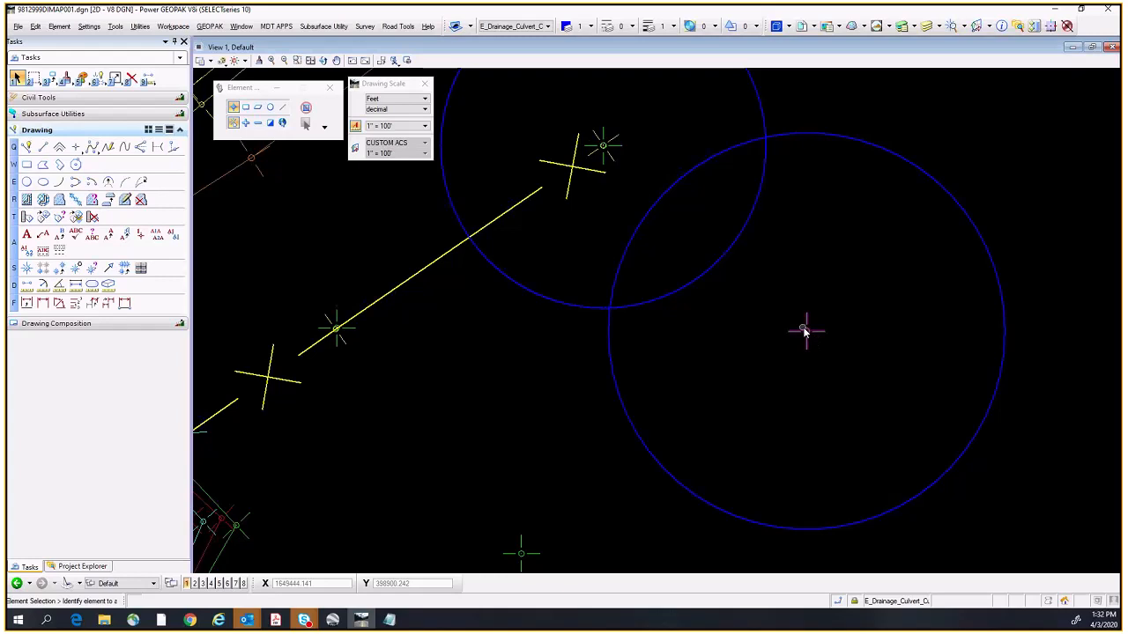
Step: Switch to Google Earth Pro to check the dark linear object southeast of the fence, and return to Power GEOPAK
mouse_move(807, 334)
click(334, 621)
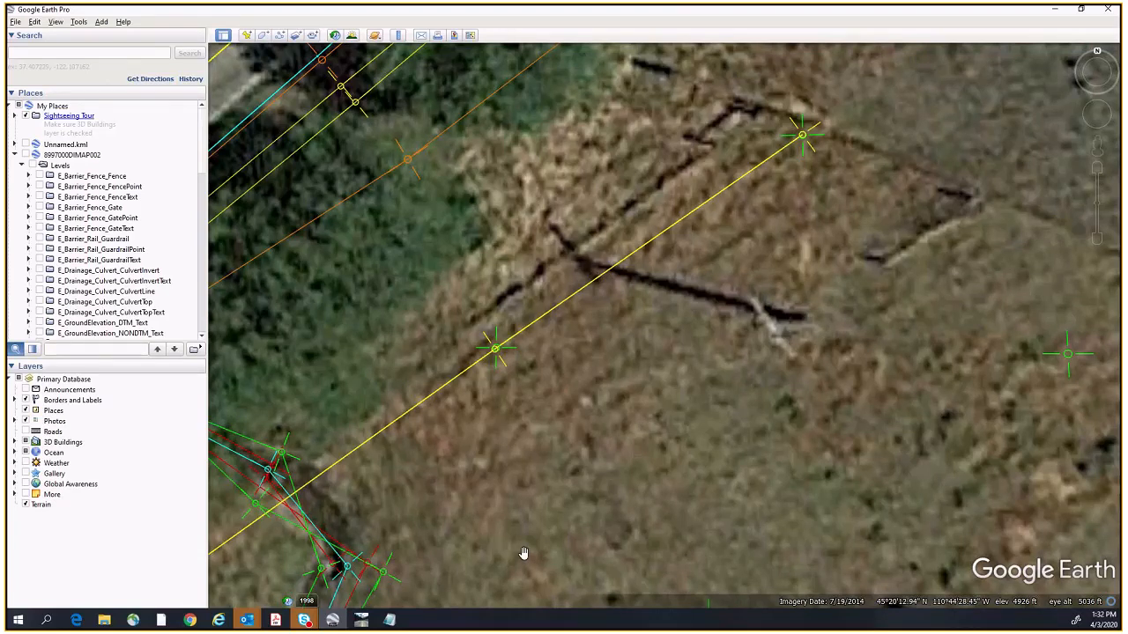
click(363, 622)
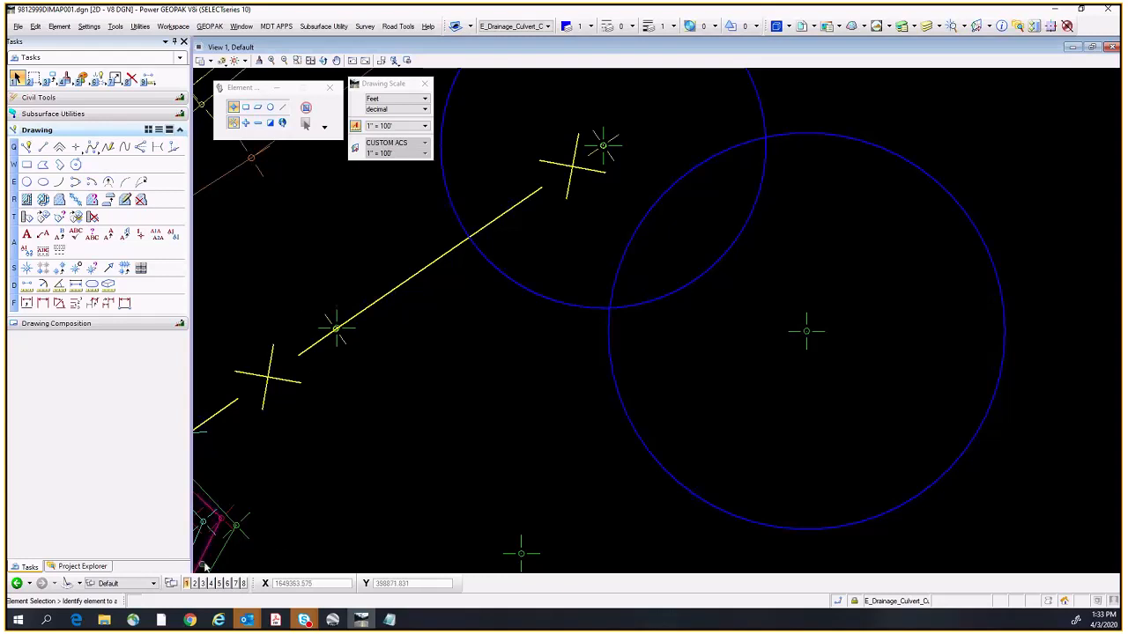
Step: Start a new point feature under ALL Point Features in the survey data and assign it to field book 9812999
click(81, 567)
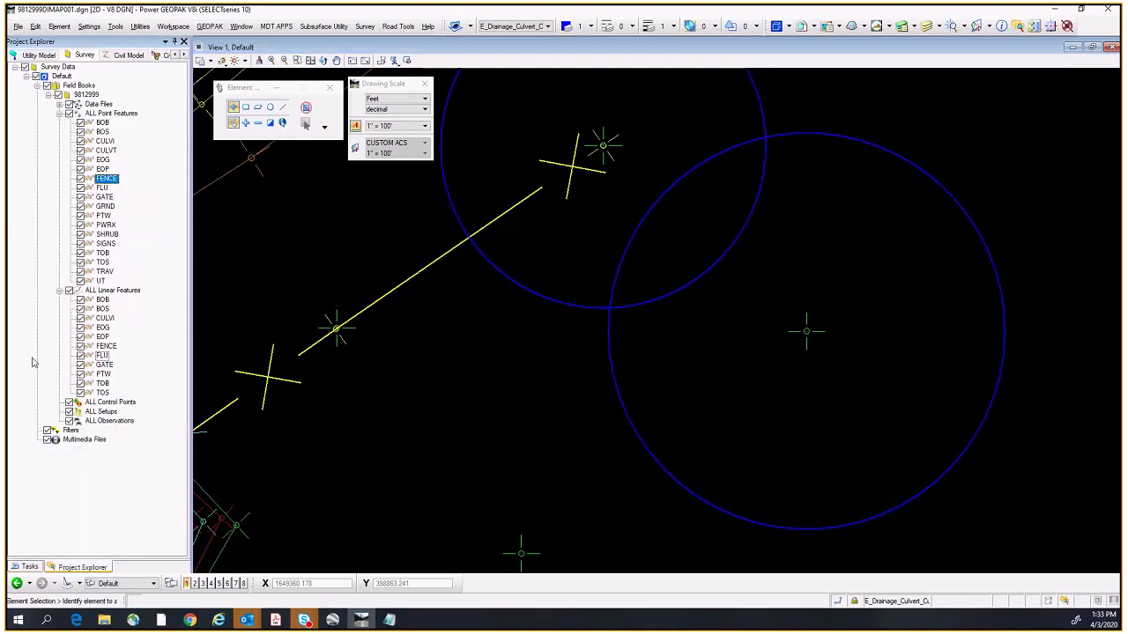
click(97, 117)
right_click(98, 119)
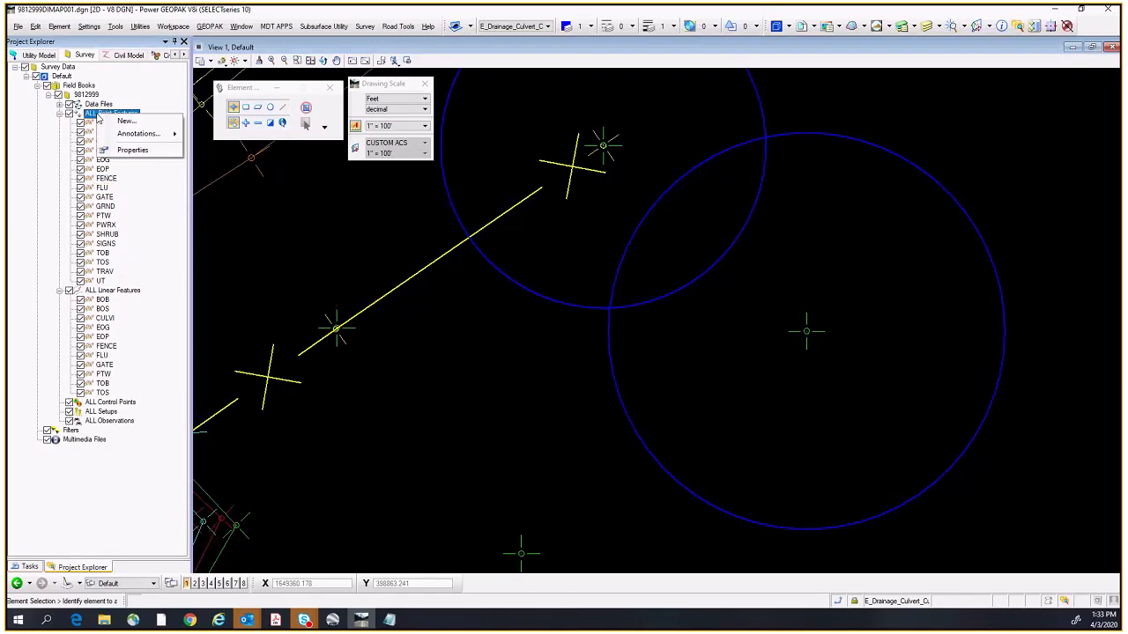
click(124, 121)
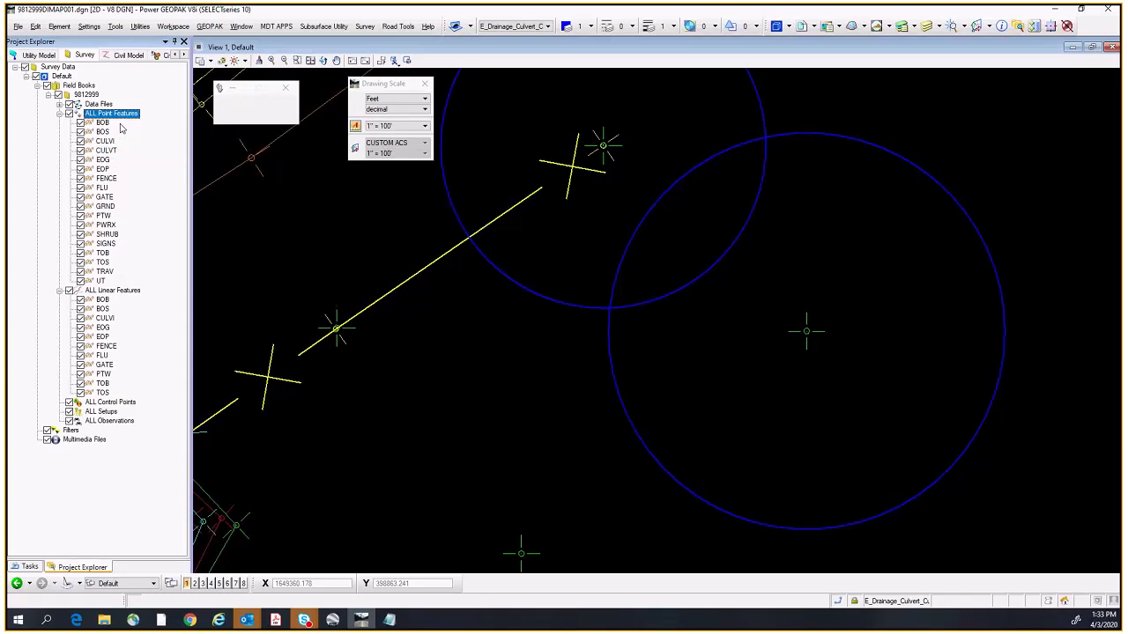
drag(256, 91, 310, 198)
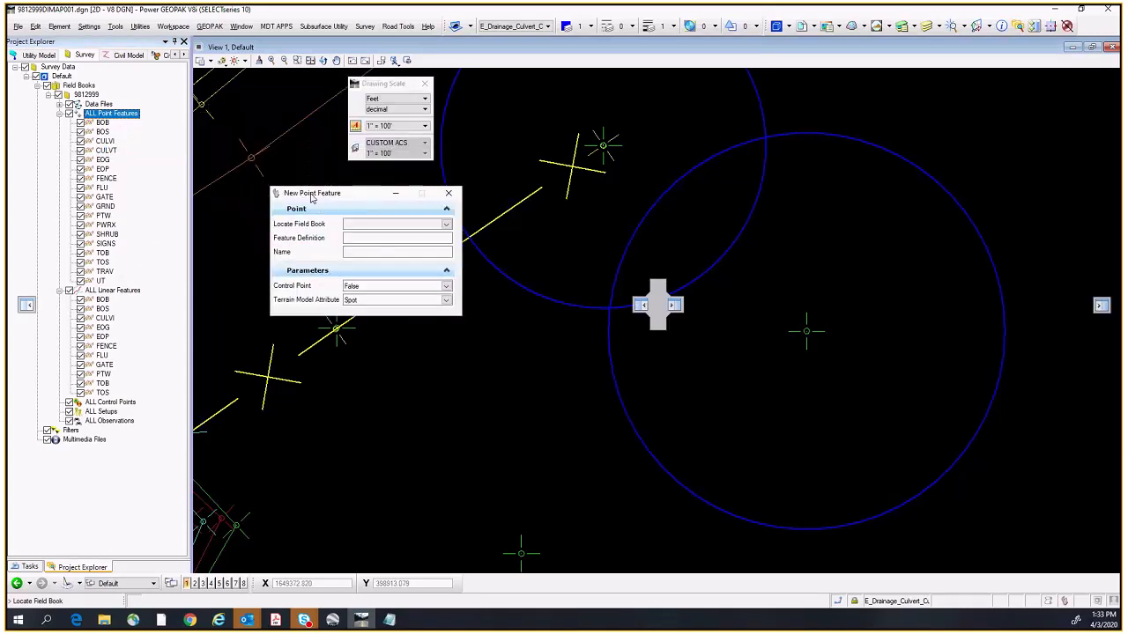
click(446, 228)
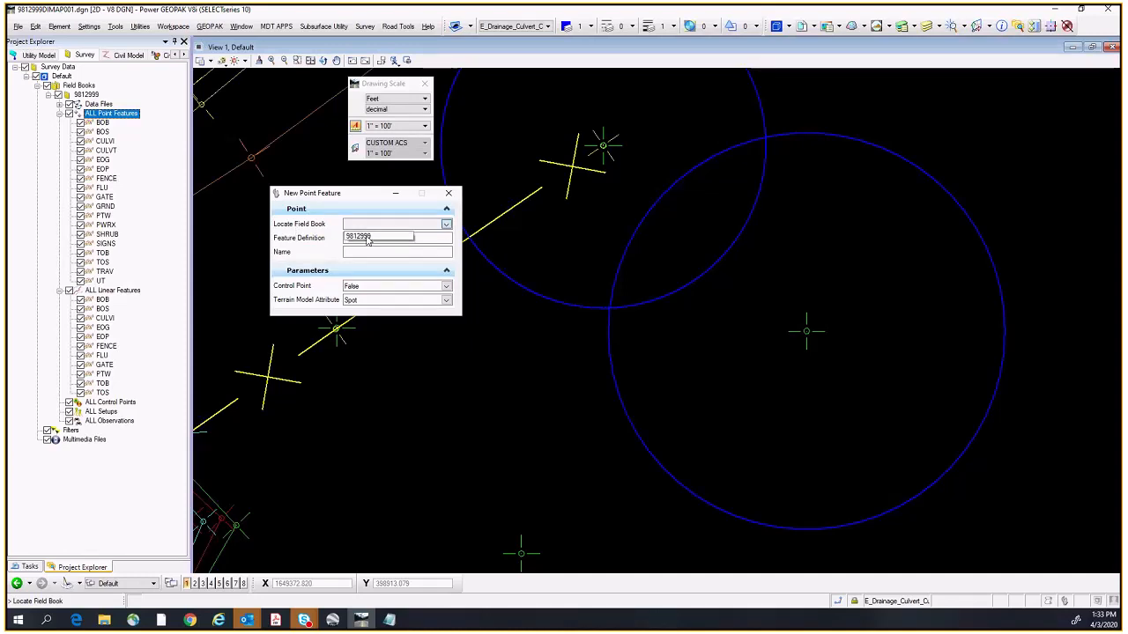
click(368, 237)
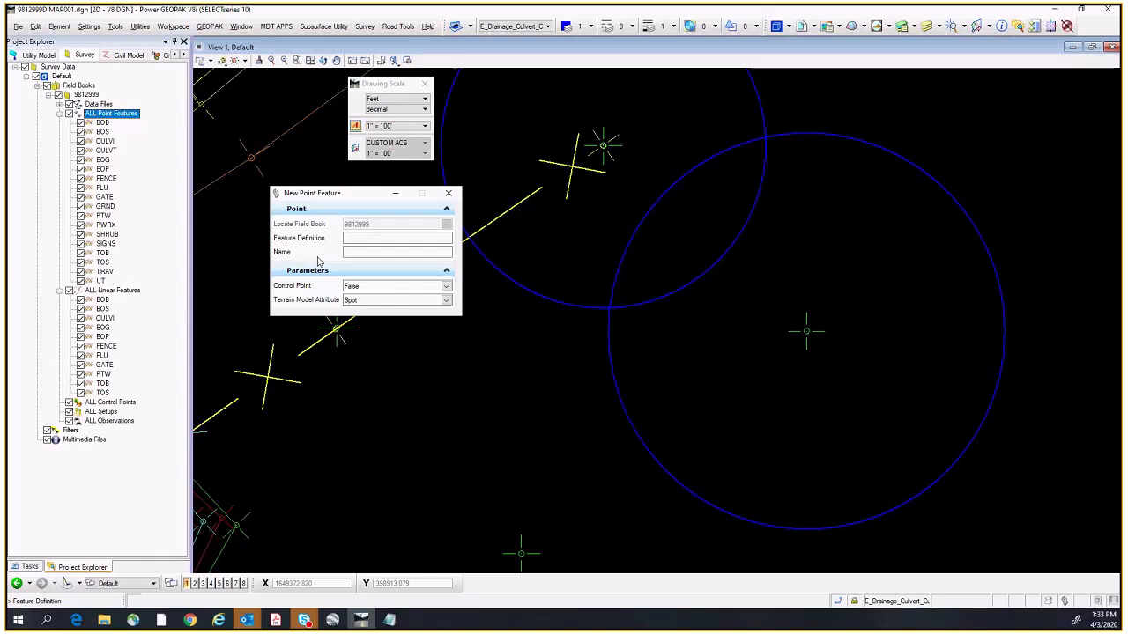
Step: Define the new point with feature definition UT, name 401000 and terrain model attribute Determine By Feature Definition
text(UT)
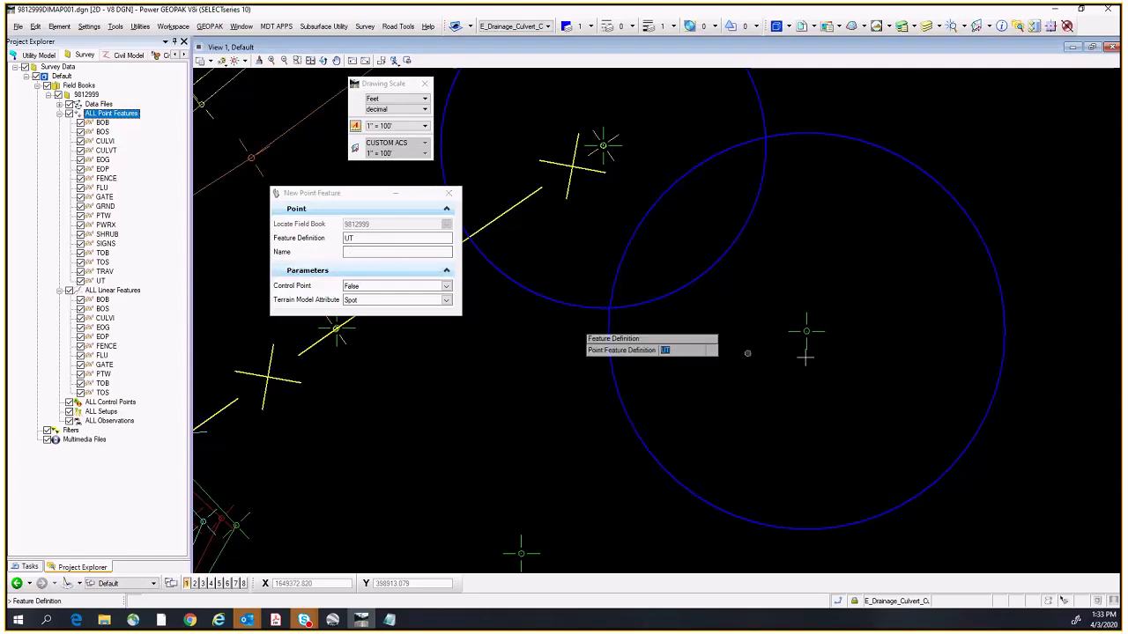
mouse_move(806, 331)
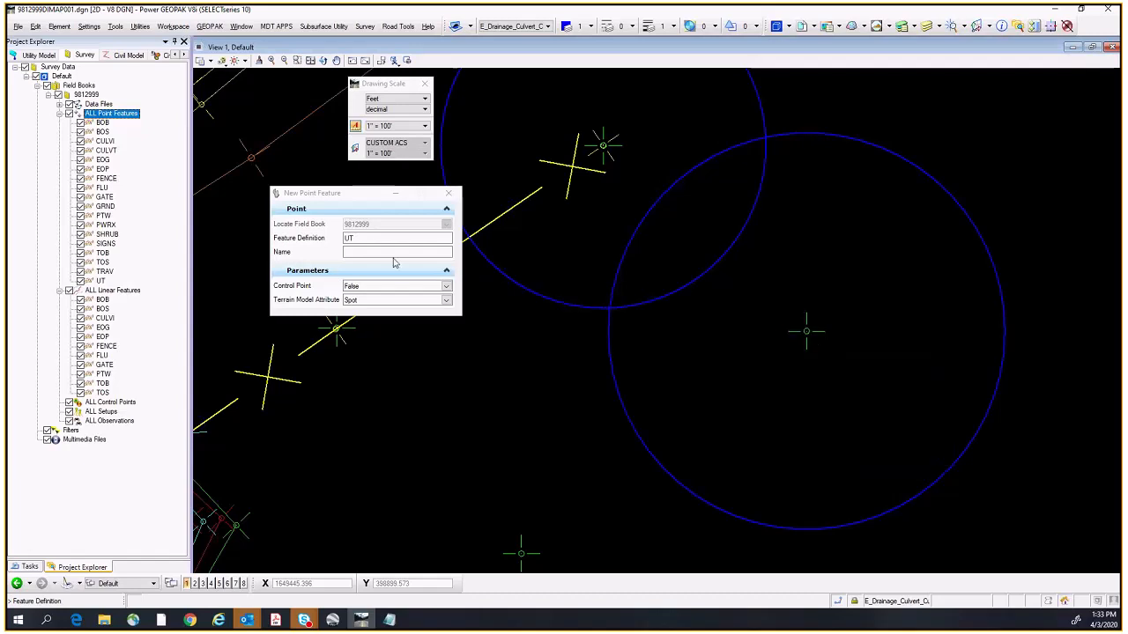
text(401000)
click(446, 301)
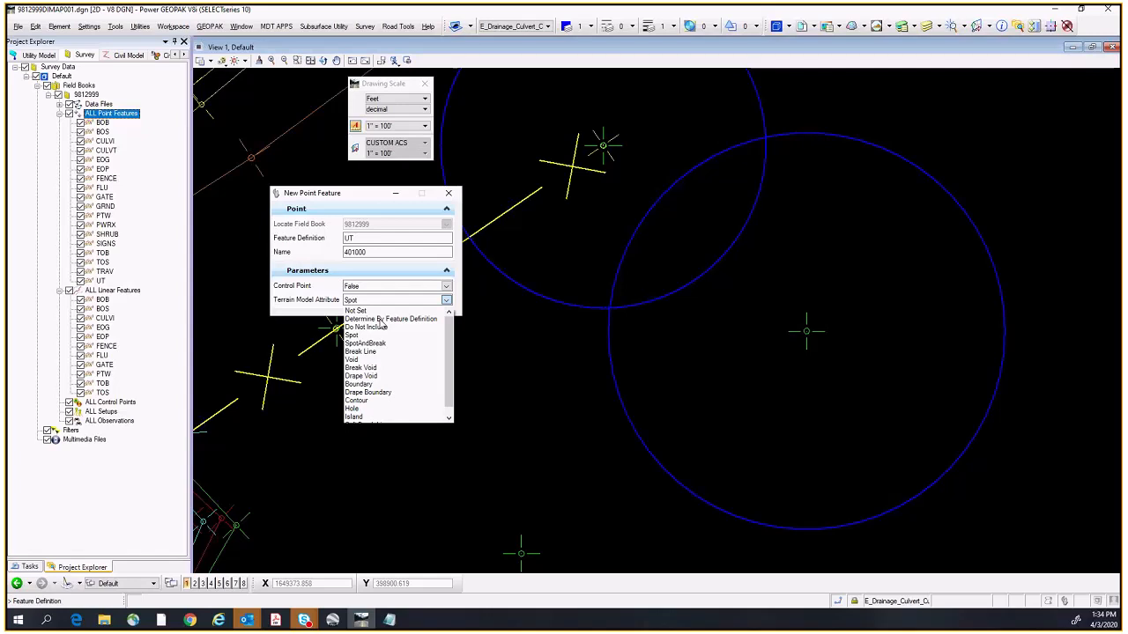
click(381, 319)
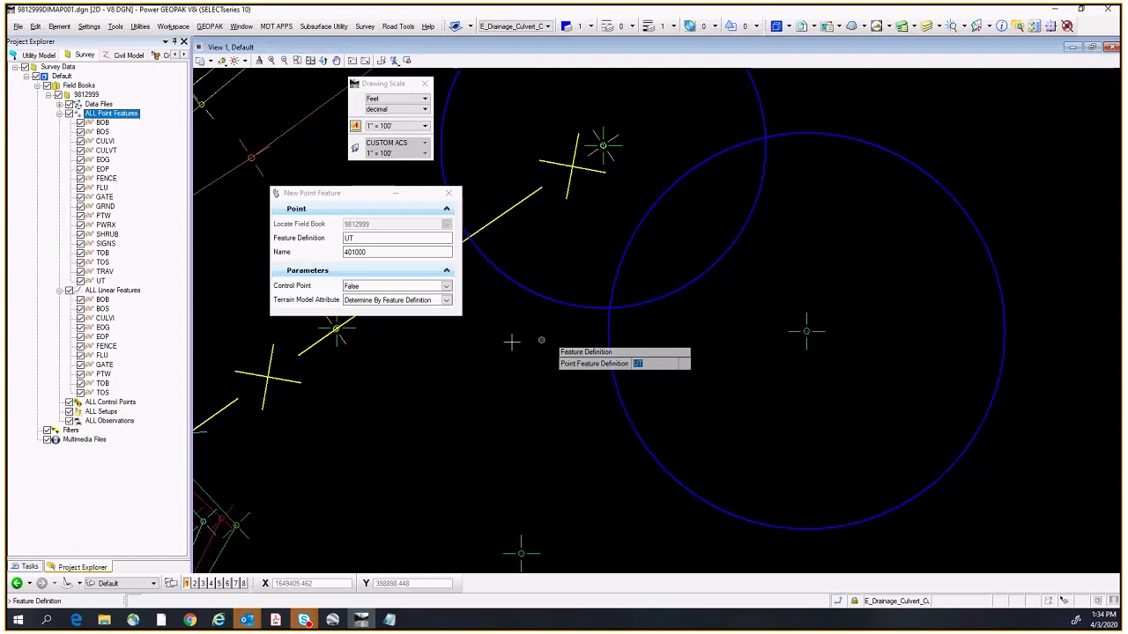
click(354, 238)
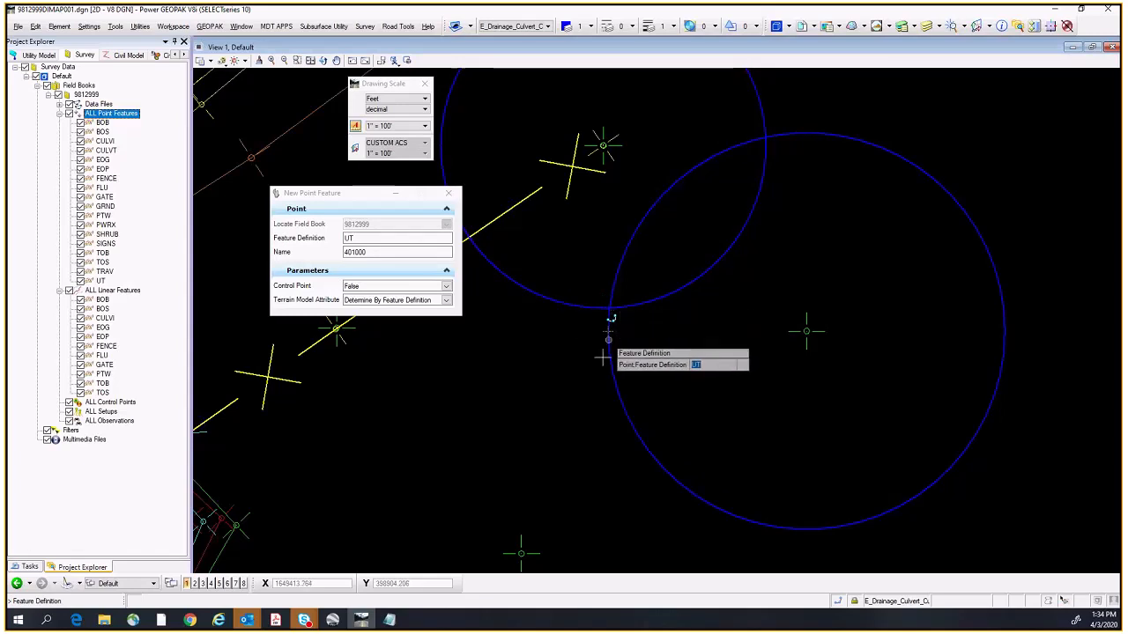
Step: Try to place point 401000 at the two circles' southwest crossing with the Intersection snap, and undo the new point feature
scroll(662, 285, up, 3)
scroll(632, 299, up, 3)
scroll(638, 309, down, 5)
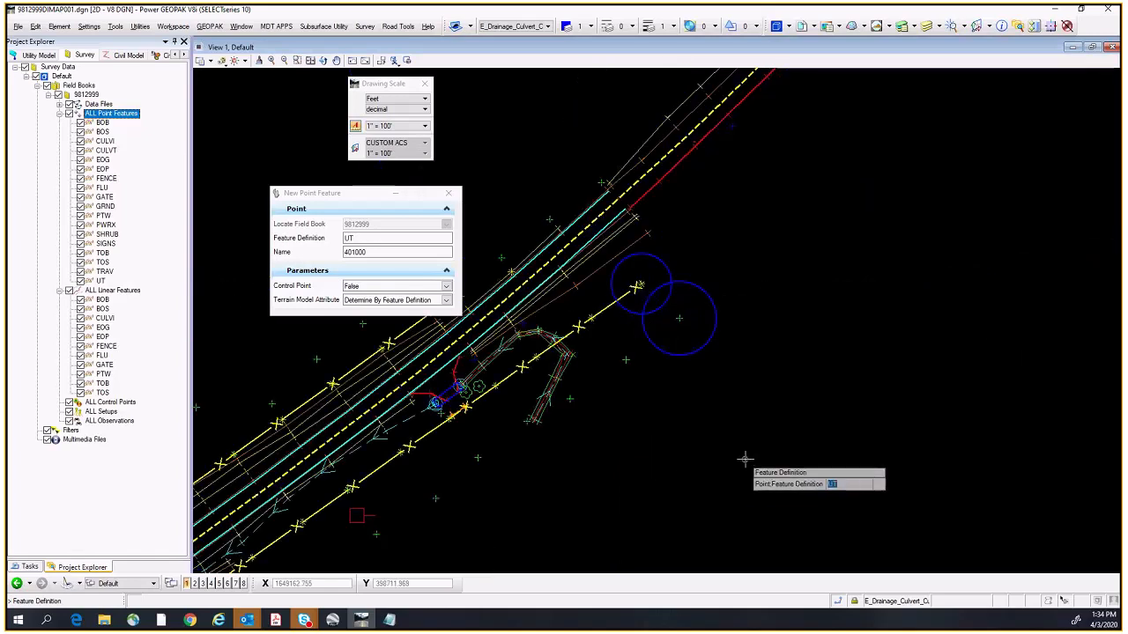
scroll(641, 311, up, 3)
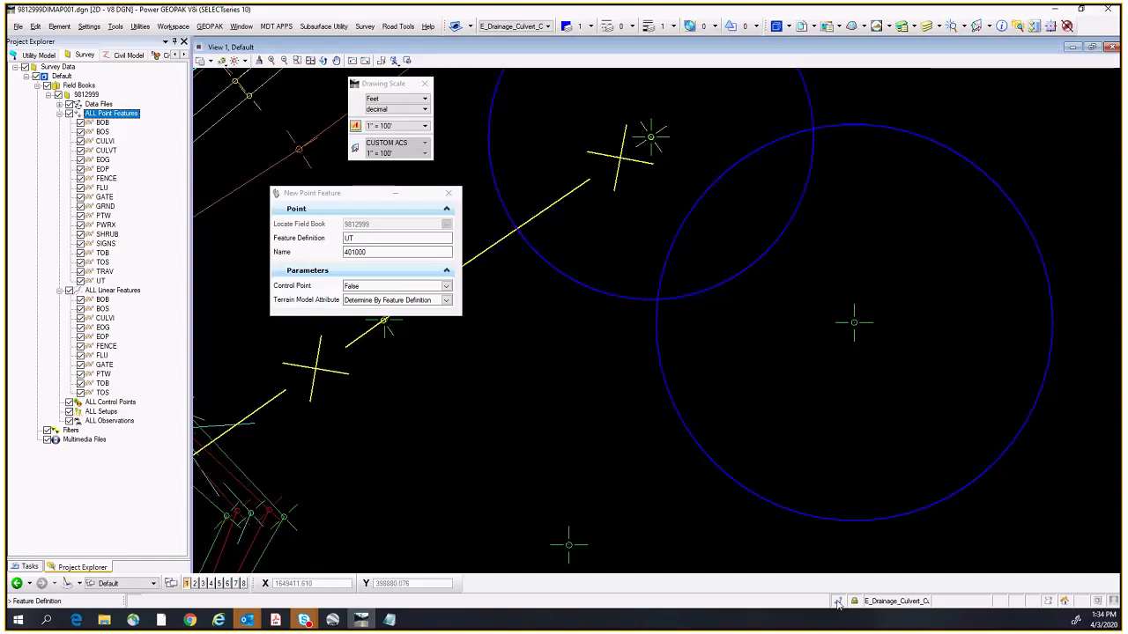
mouse_move(838, 603)
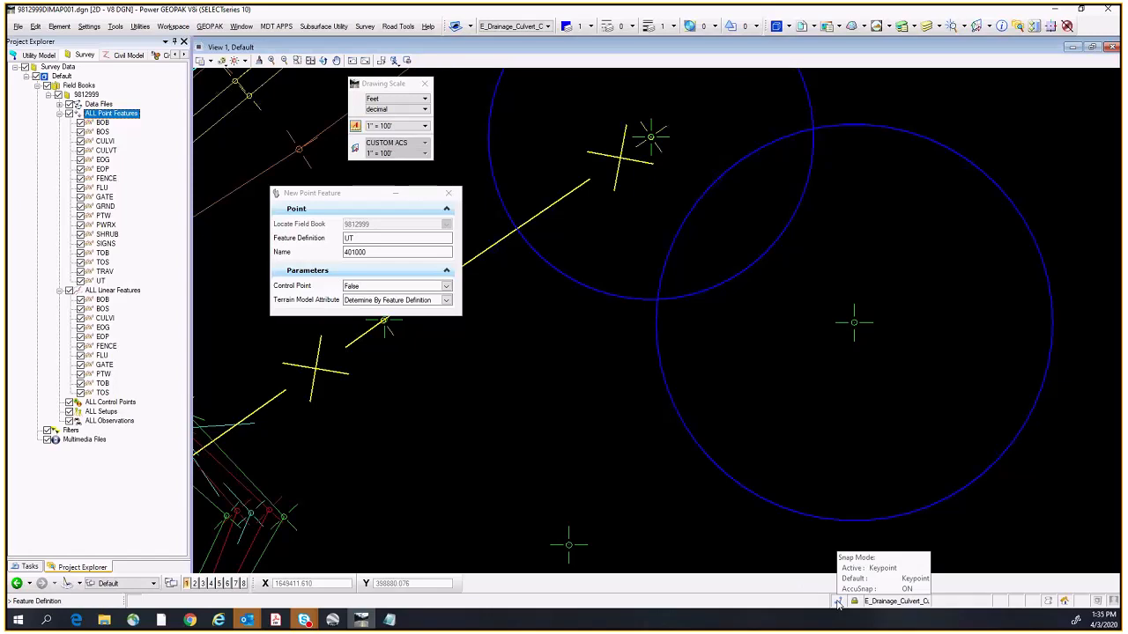
click(838, 604)
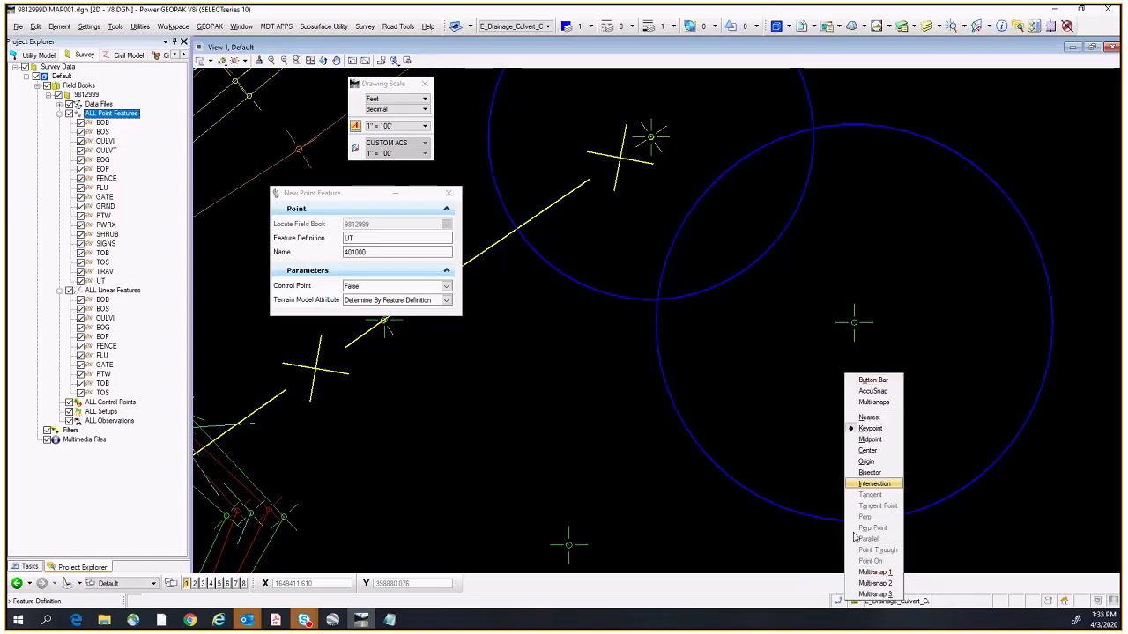
click(868, 485)
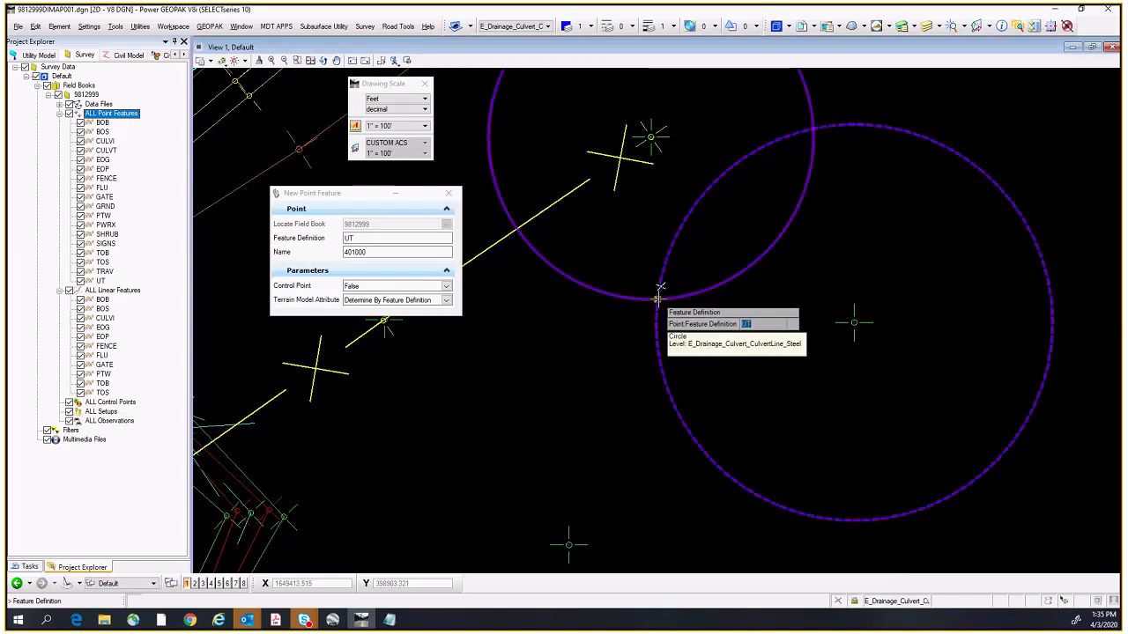
key(Return)
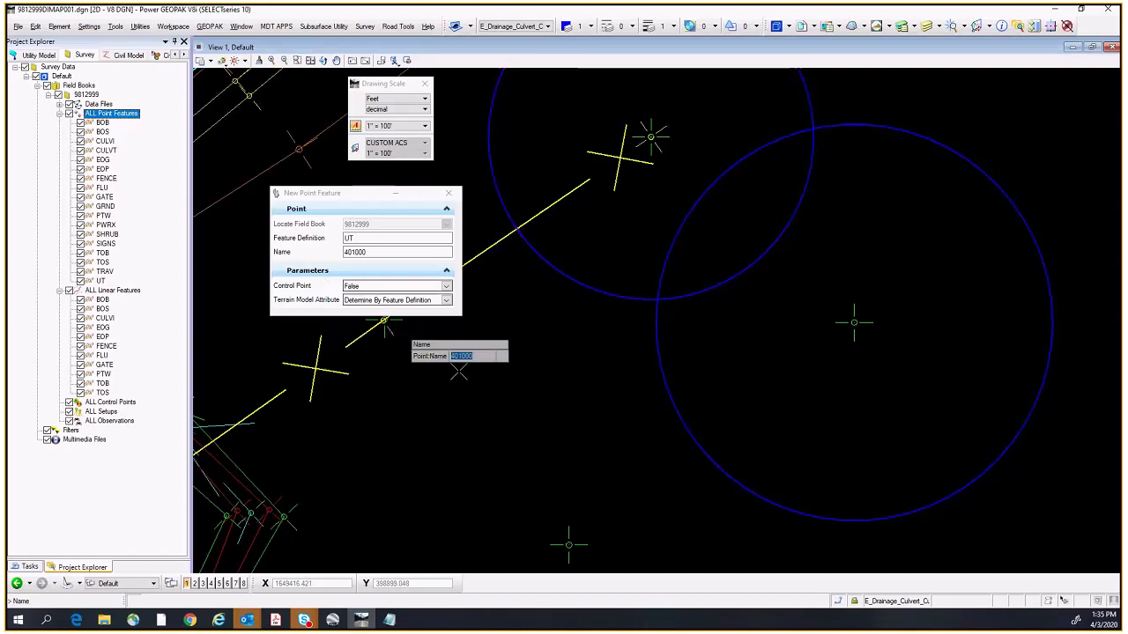
click(535, 323)
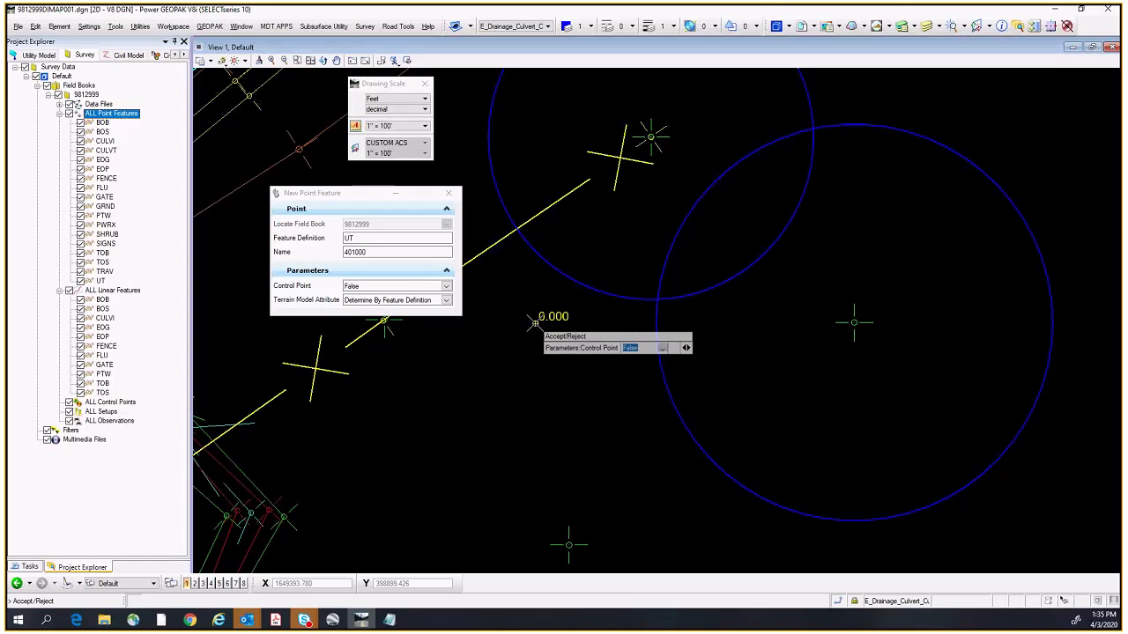
click(535, 323)
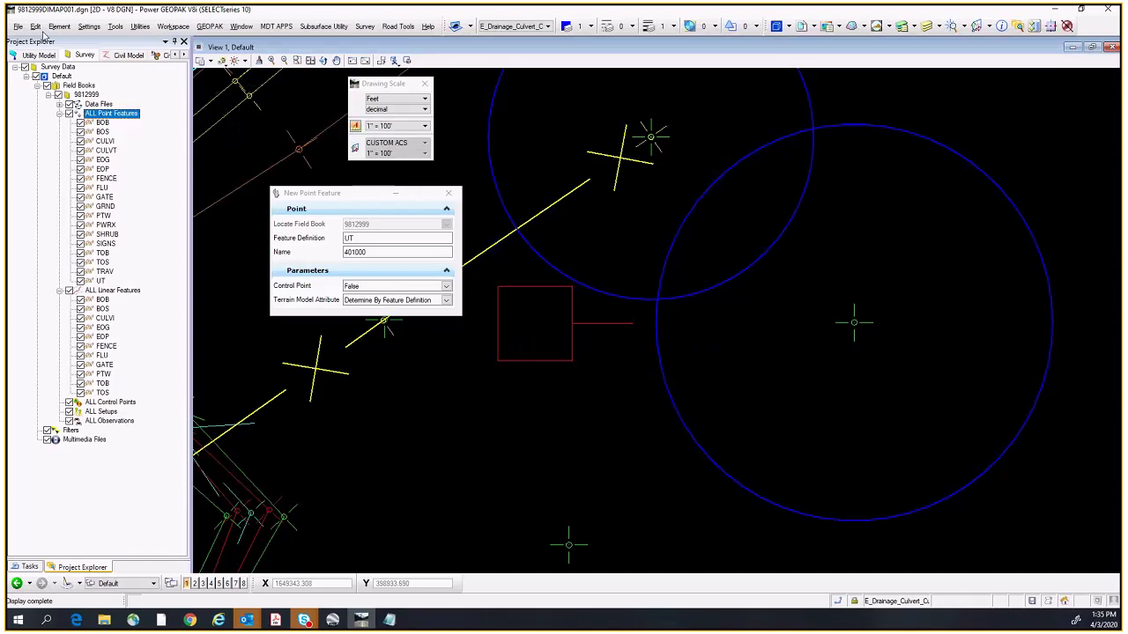
click(35, 25)
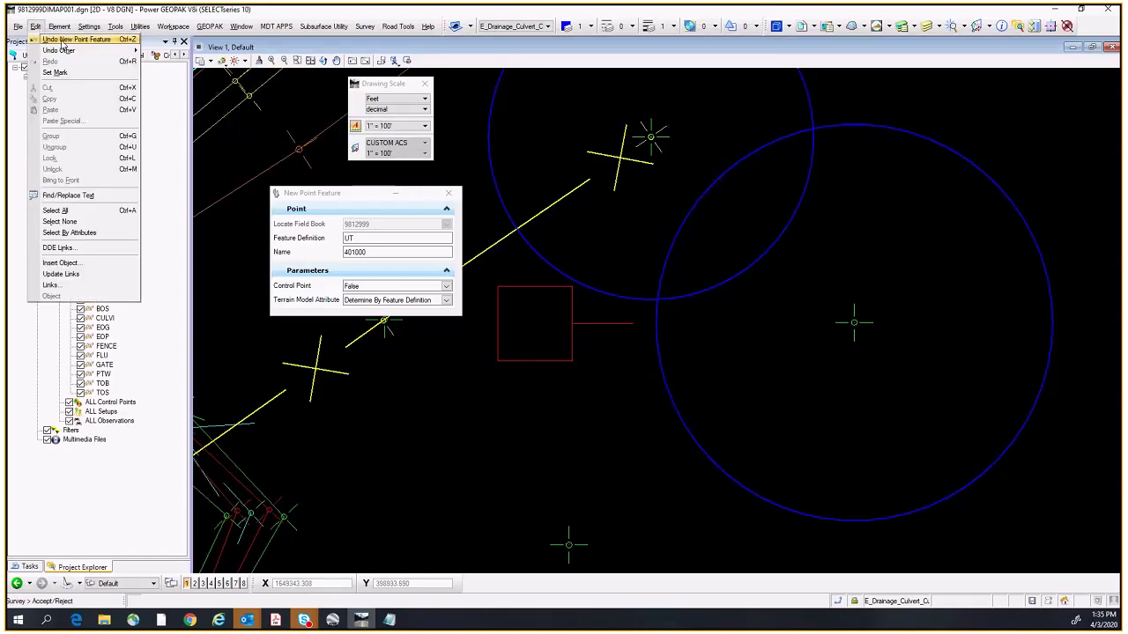
click(63, 41)
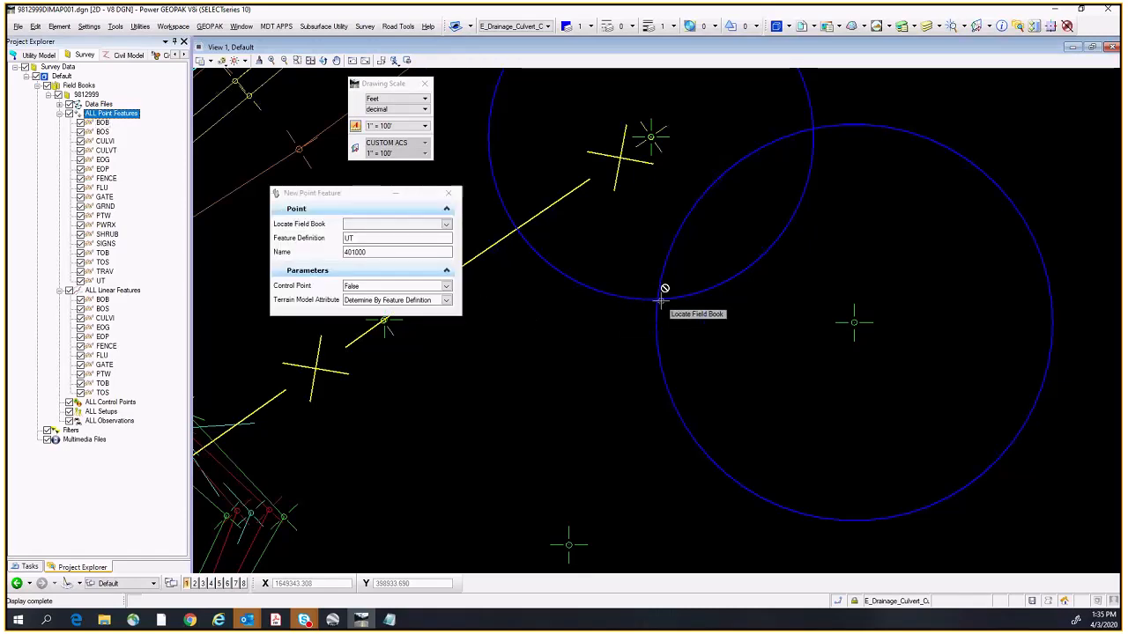
Step: Place UT point 401000 in field book 9812999 at the two circles' southwest crossing with the Intersection snap
click(446, 224)
click(379, 237)
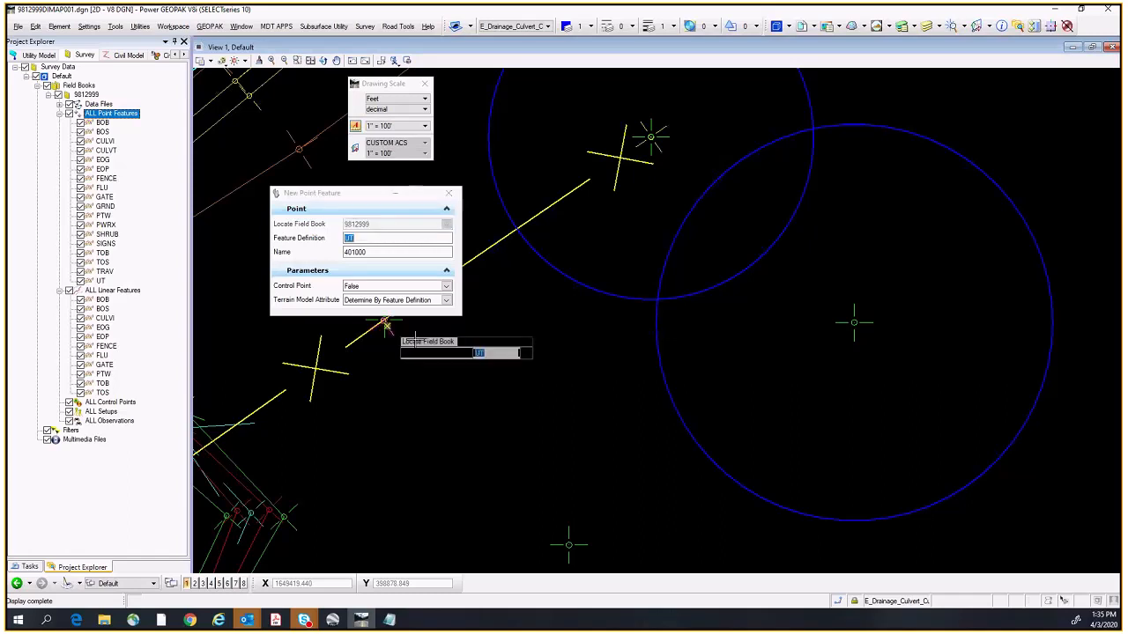
click(839, 601)
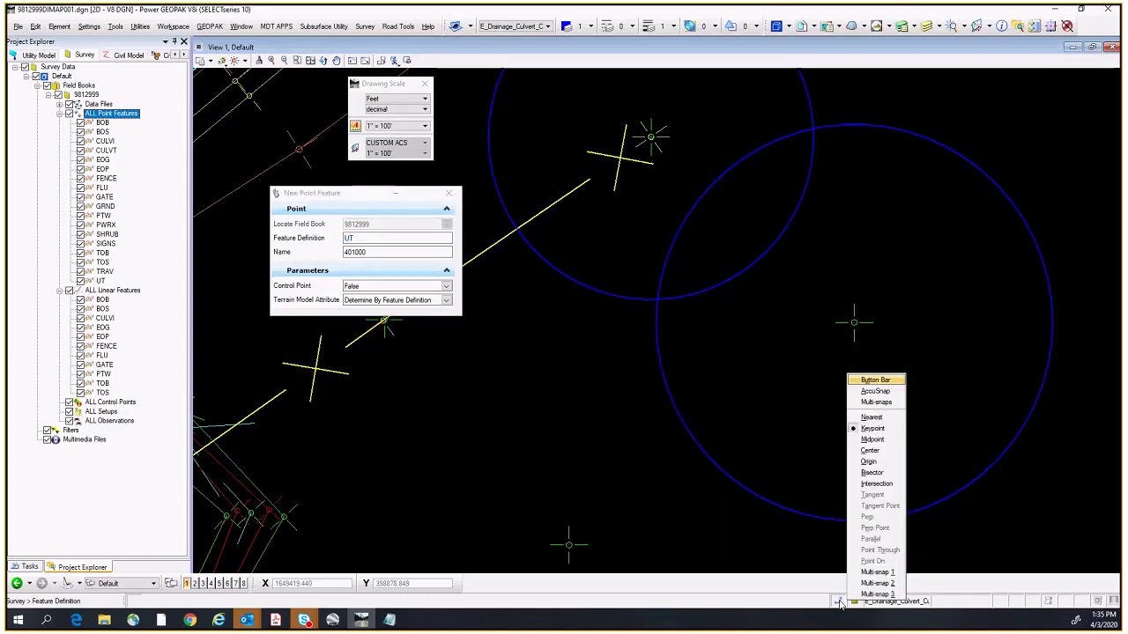
click(875, 484)
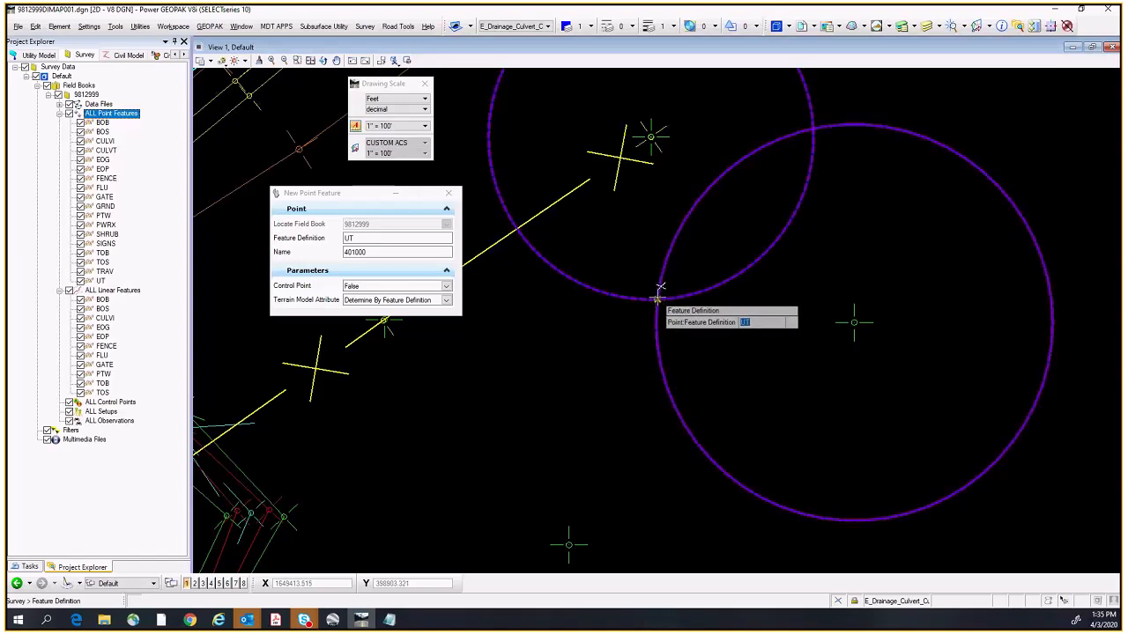
key(Return)
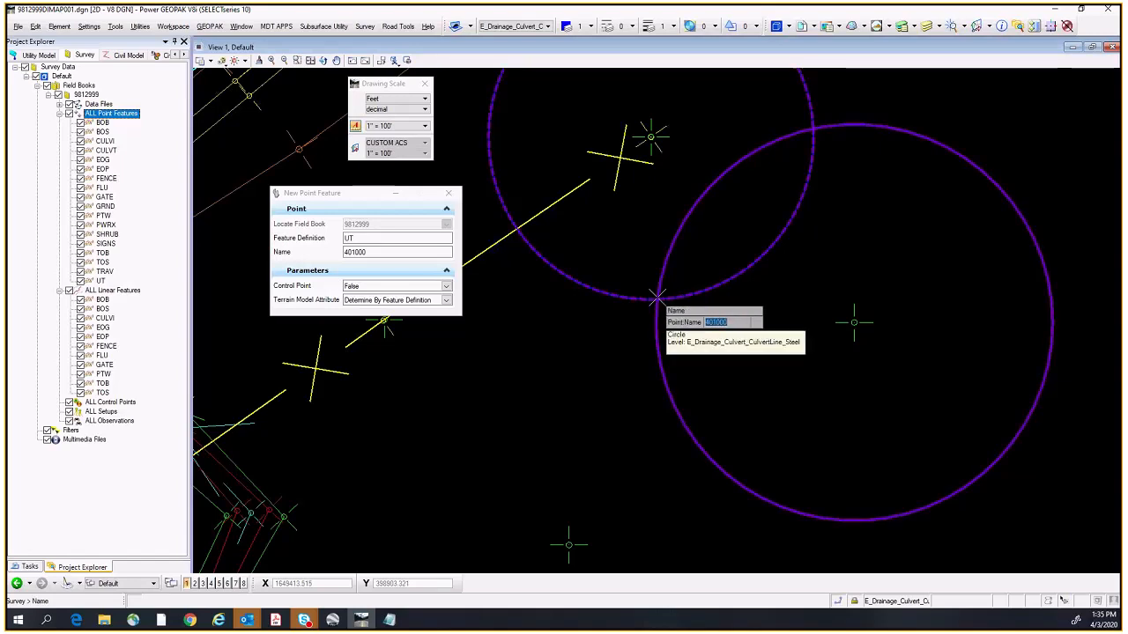
key(Return)
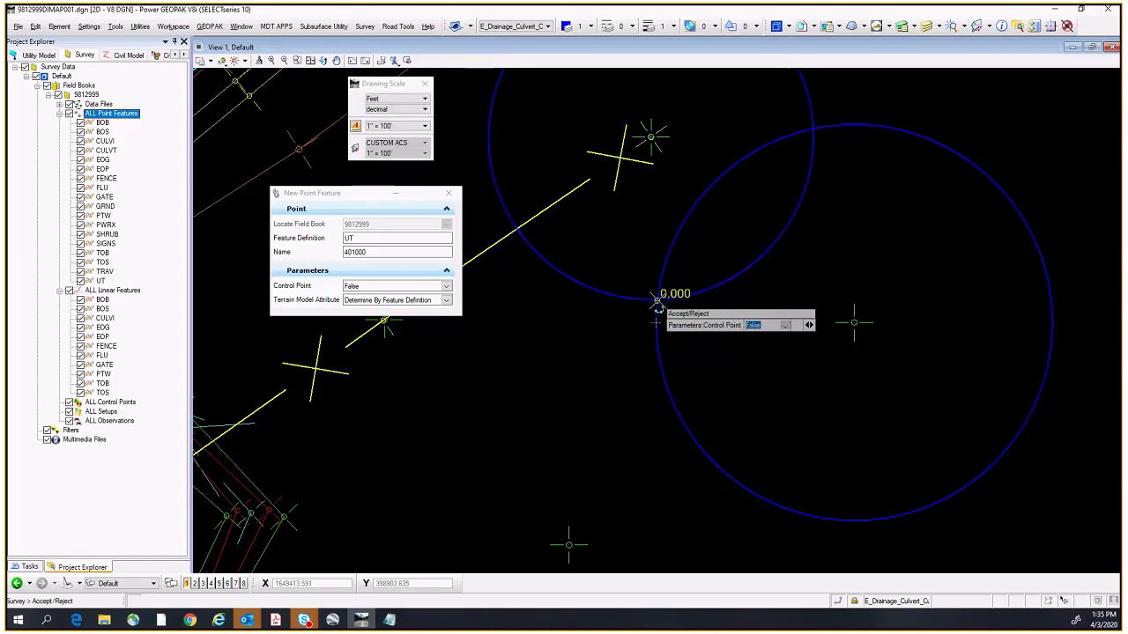
click(657, 301)
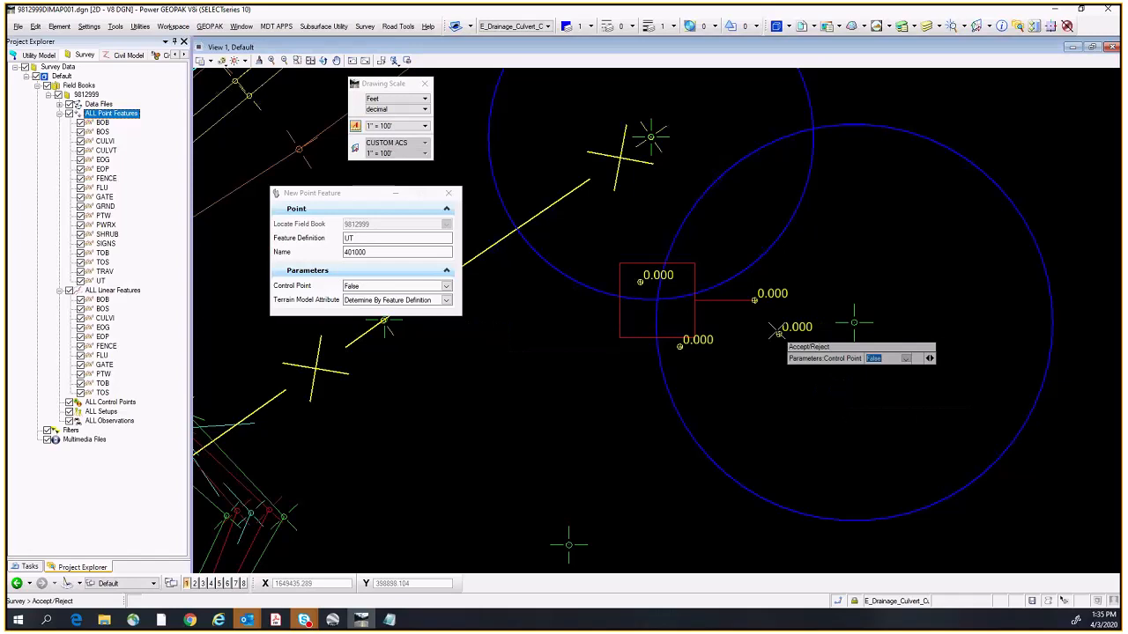
scroll(650, 280, up, 3)
scroll(669, 284, down, 6)
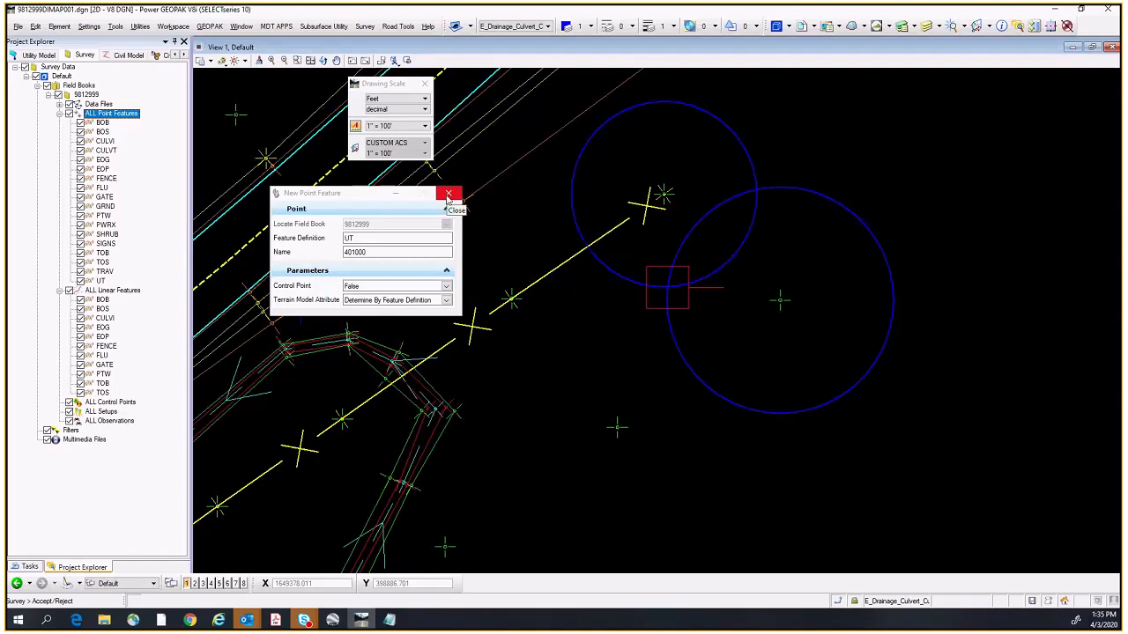
click(449, 195)
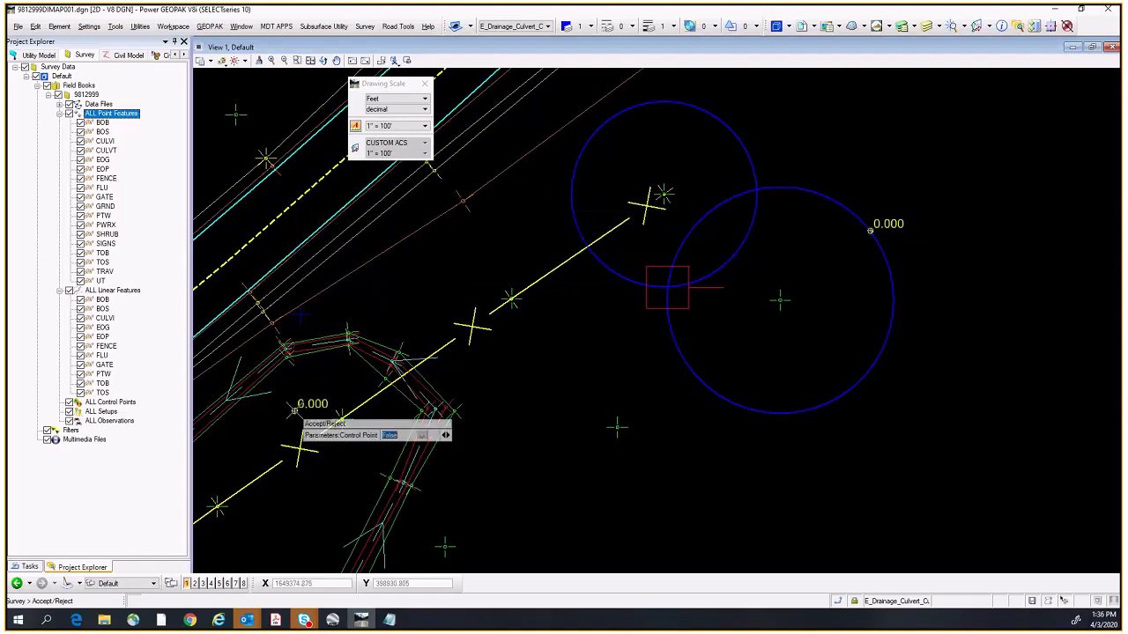
Step: Leave point placement and delete the two overlapping construction circles around the ground shots
click(30, 566)
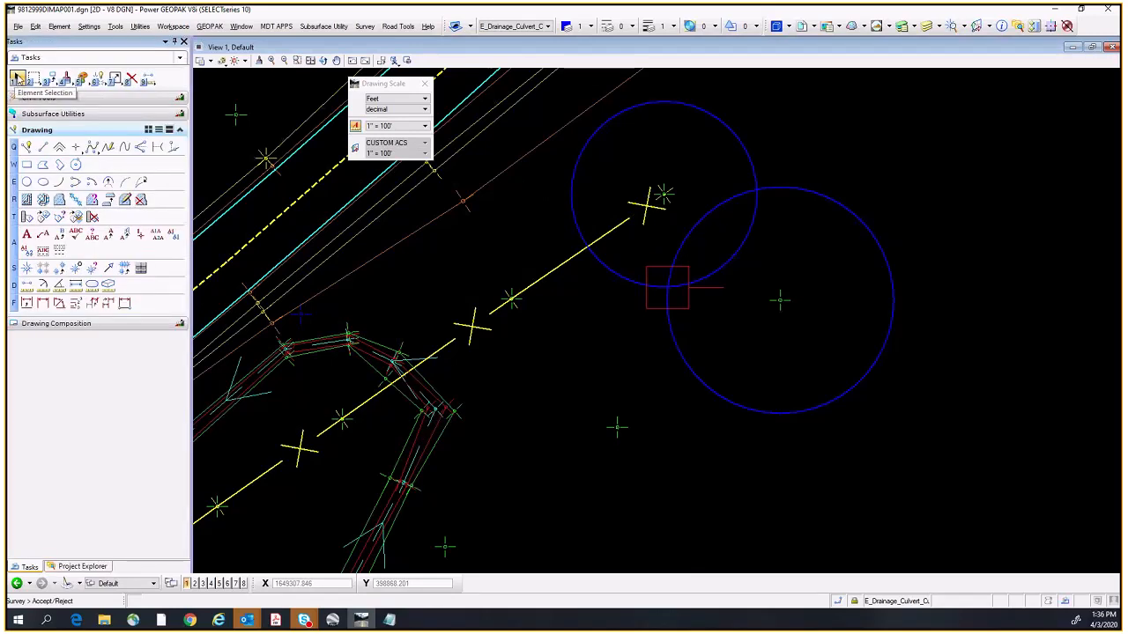
click(17, 79)
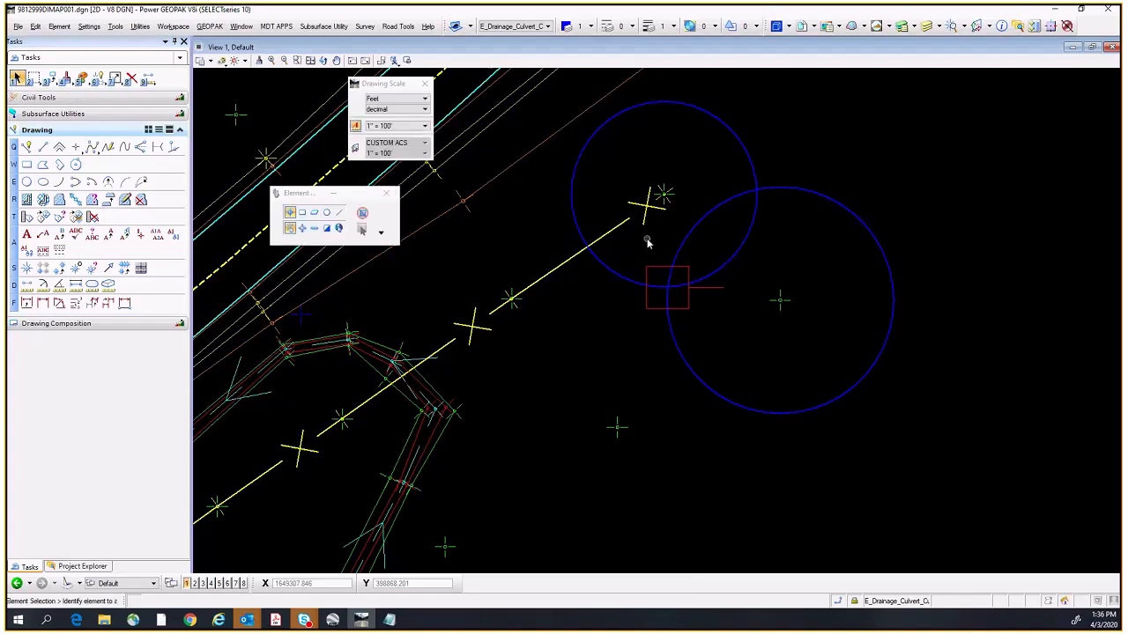
click(709, 217)
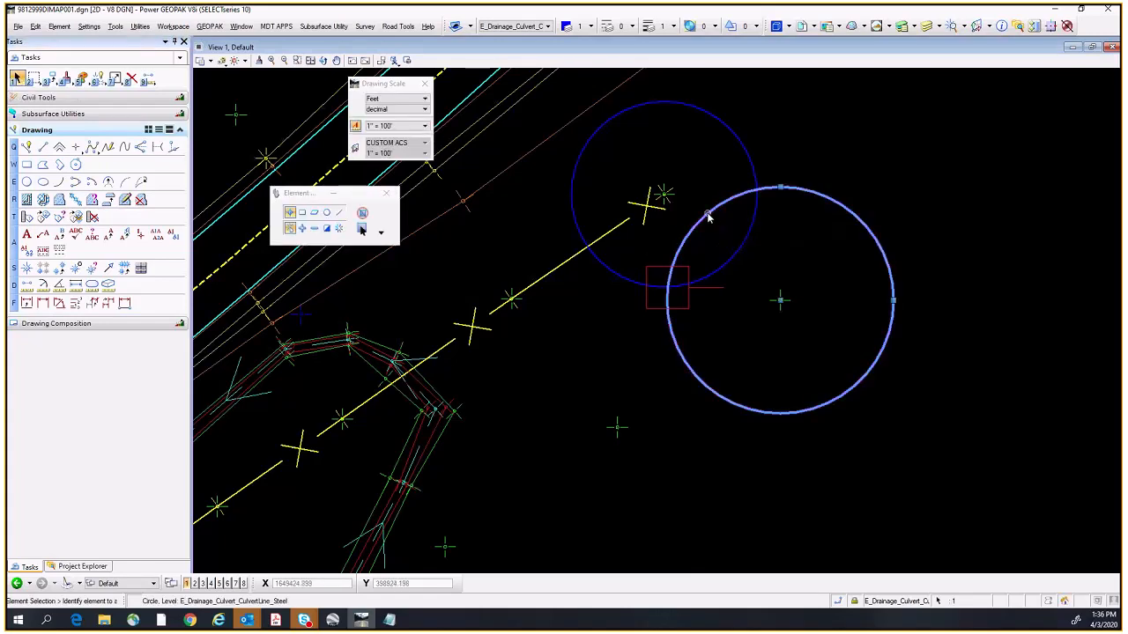
ctrl+click(736, 138)
mouse_move(735, 139)
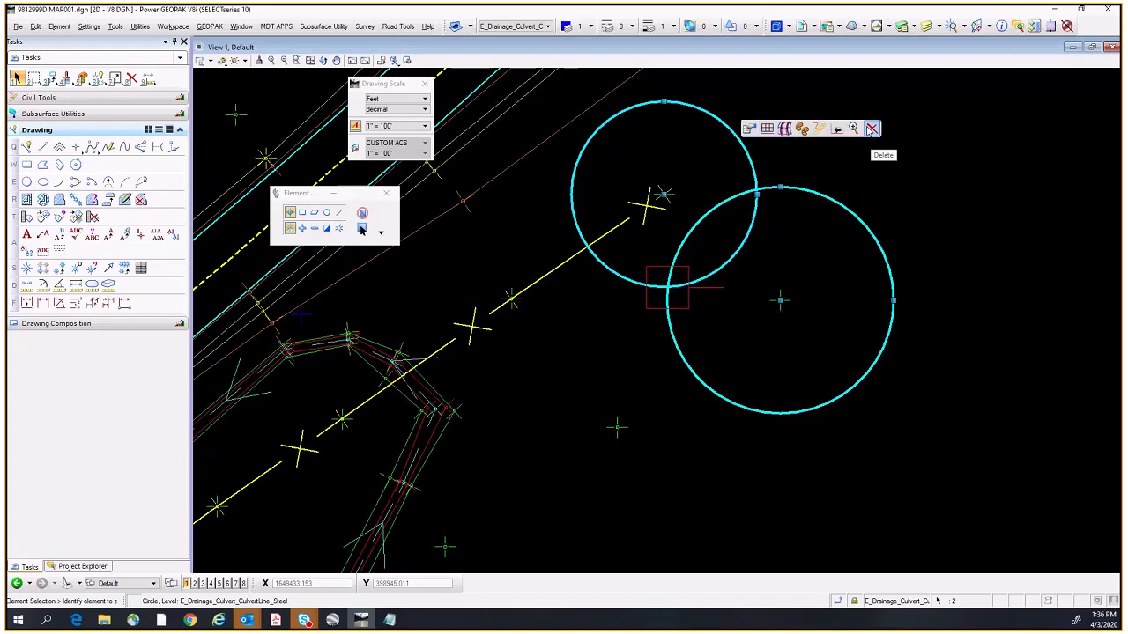
click(871, 129)
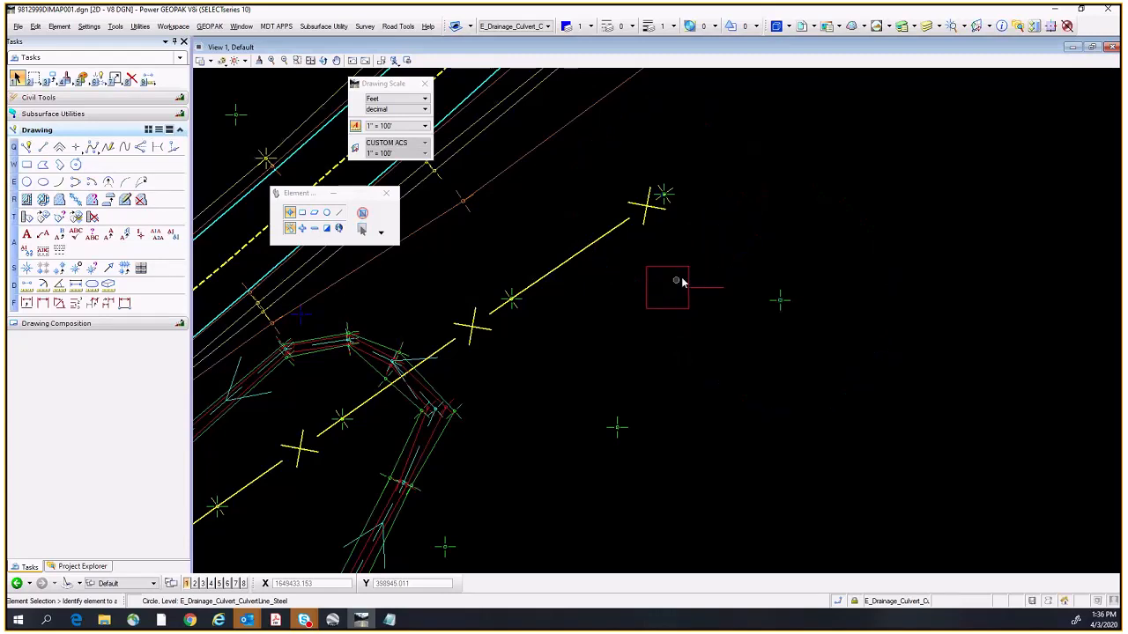
Step: Read the elevation of the ground shot east of UT point 401000 and try to enter it as the point's origin Z
mouse_move(688, 279)
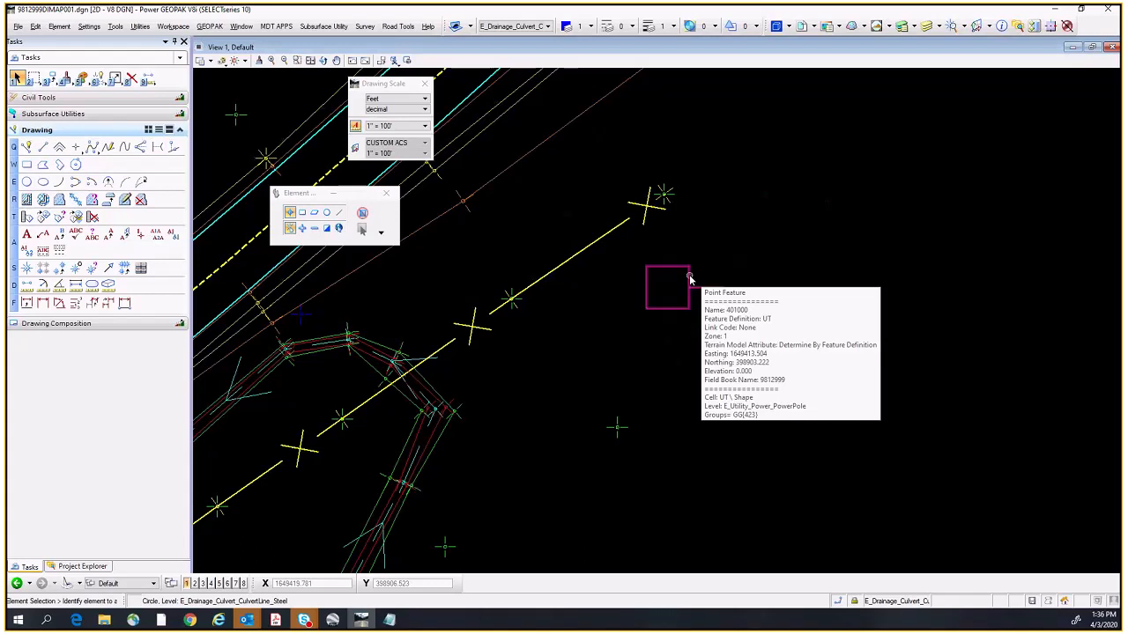
scroll(685, 282, up, 2)
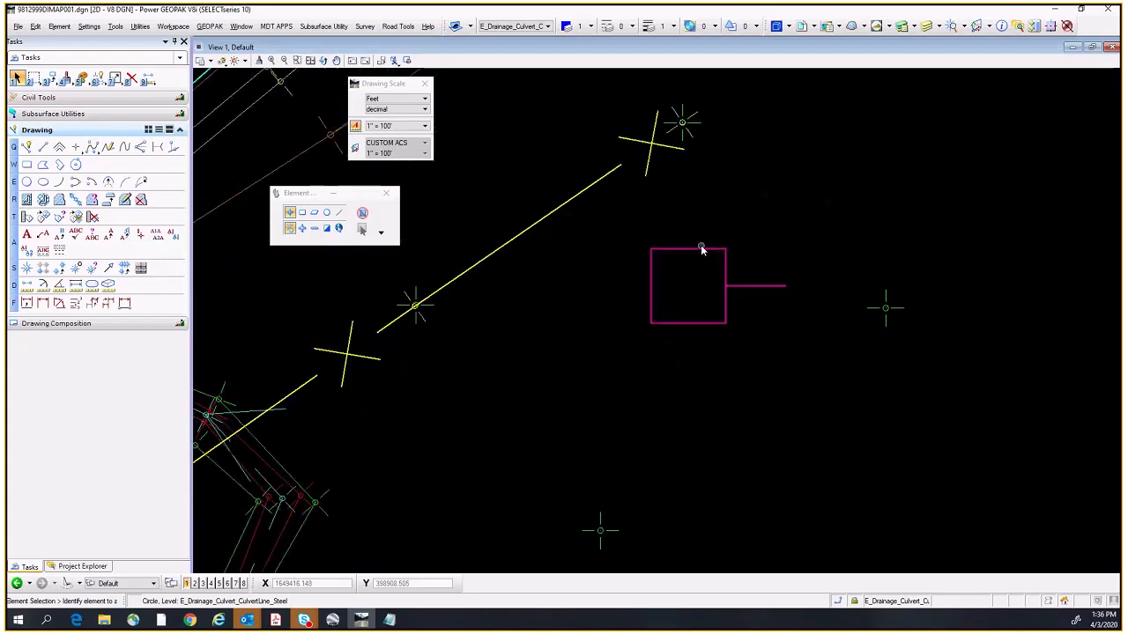
mouse_move(702, 253)
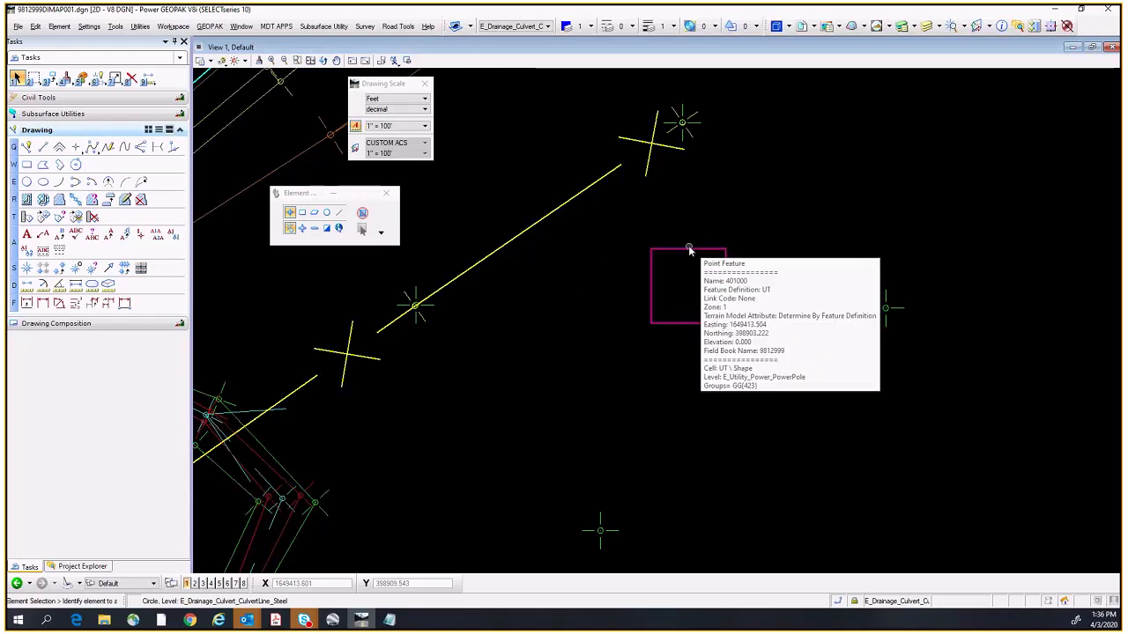
click(689, 252)
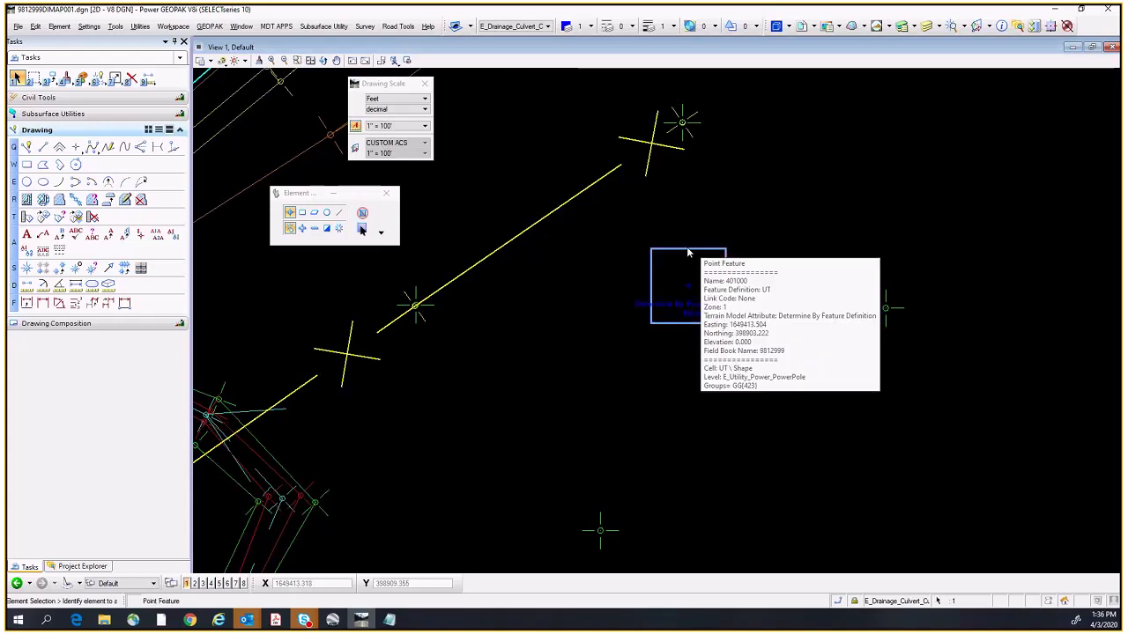
mouse_move(689, 252)
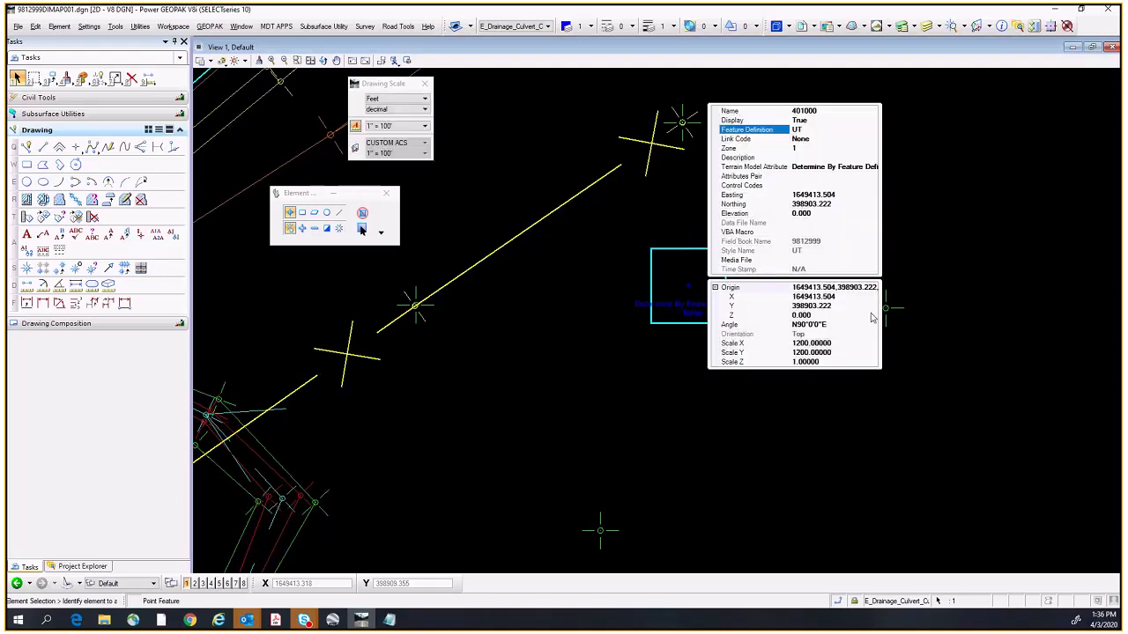
mouse_move(887, 314)
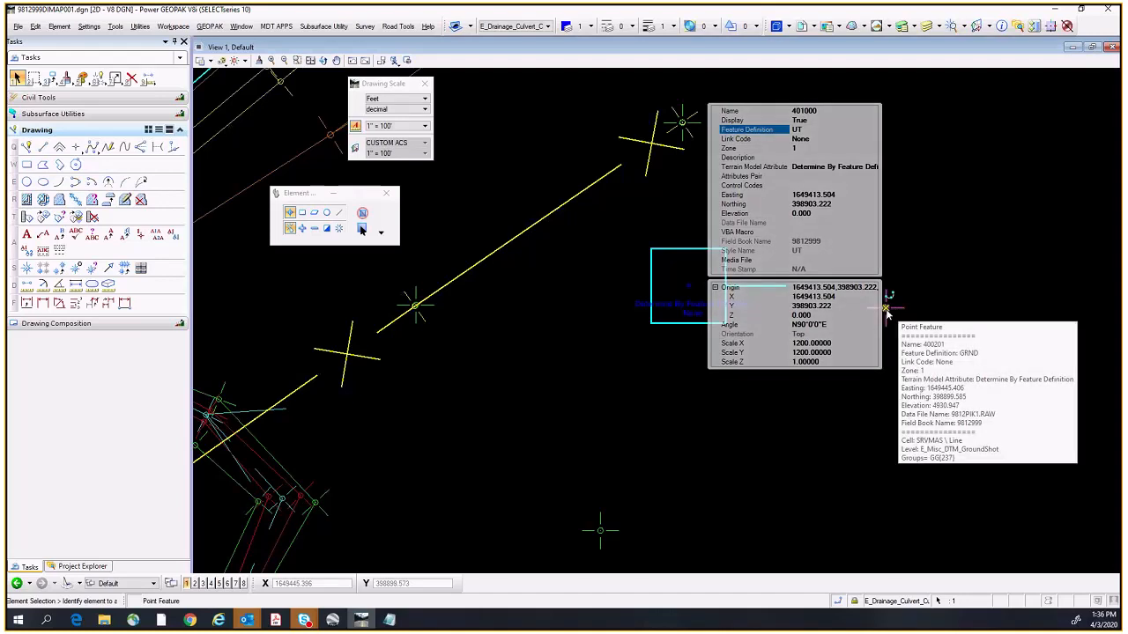
click(819, 318)
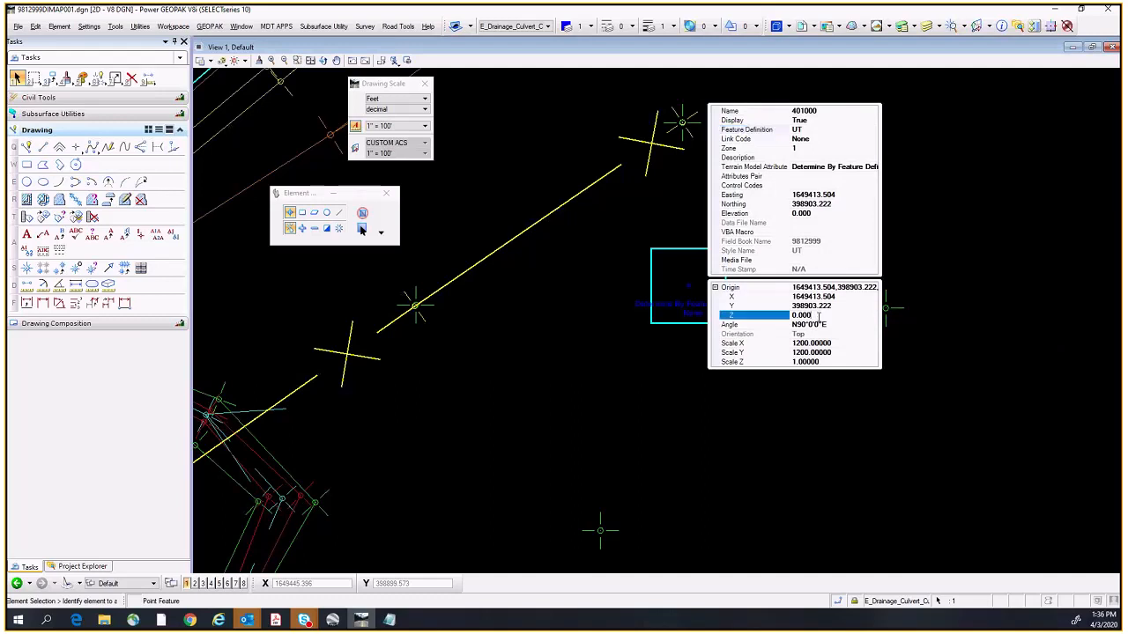
drag(806, 316, 769, 322)
text(493)
key(Return)
click(824, 317)
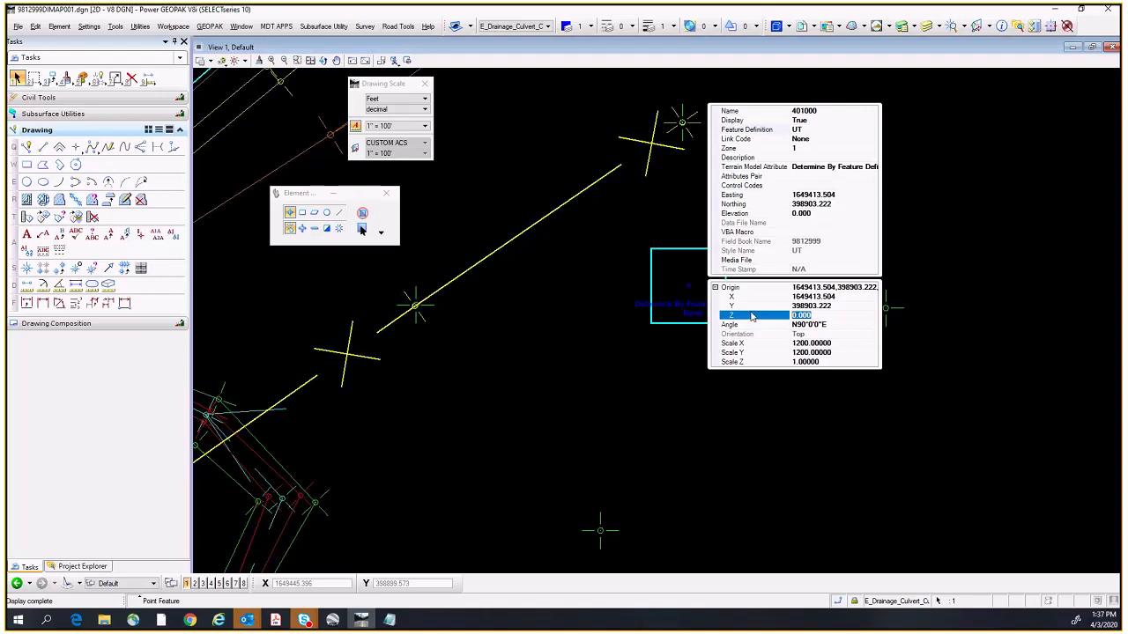
text(49)
key(Return)
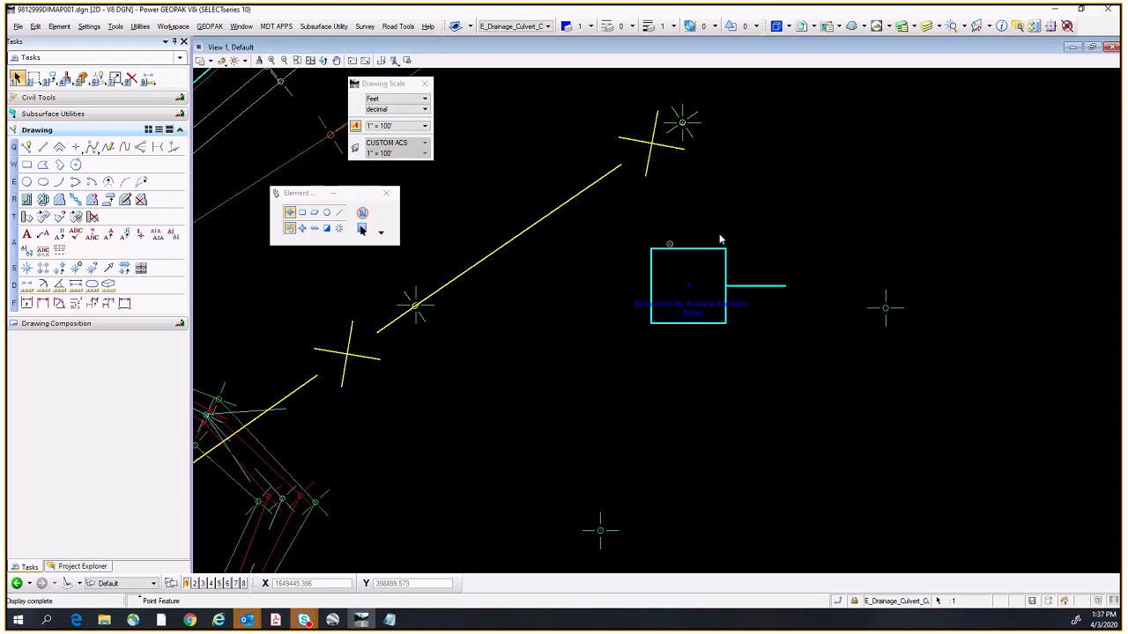
Step: Set the Point Feature elevation of UT point 401000 to 4931 through Element Information, and deselect the point
mouse_move(727, 284)
click(1001, 25)
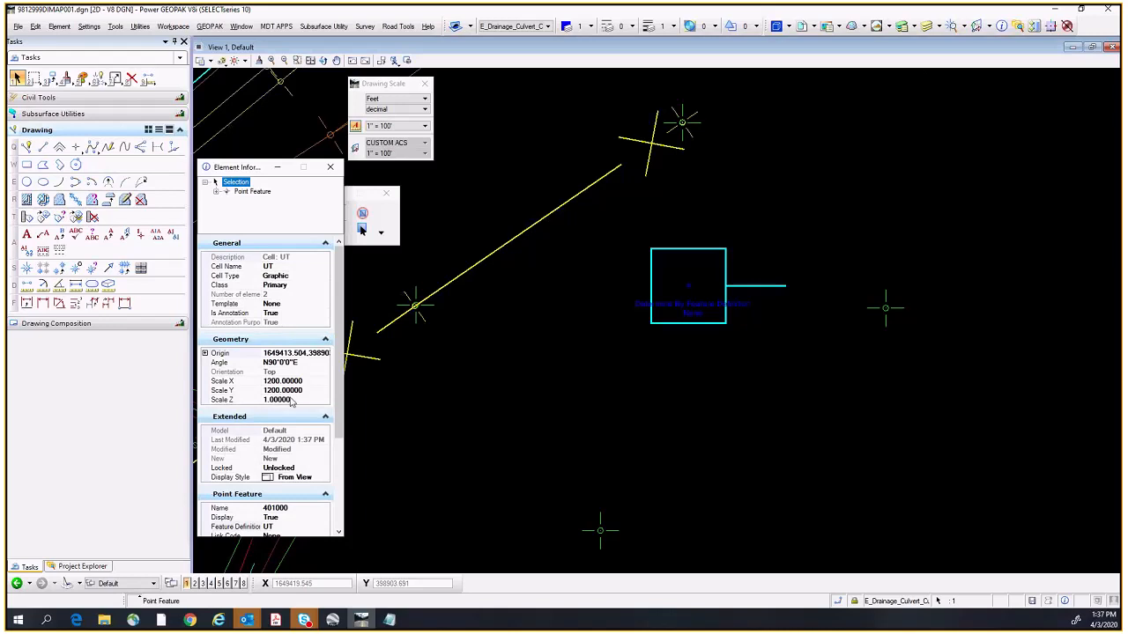
scroll(279, 430, down, 2)
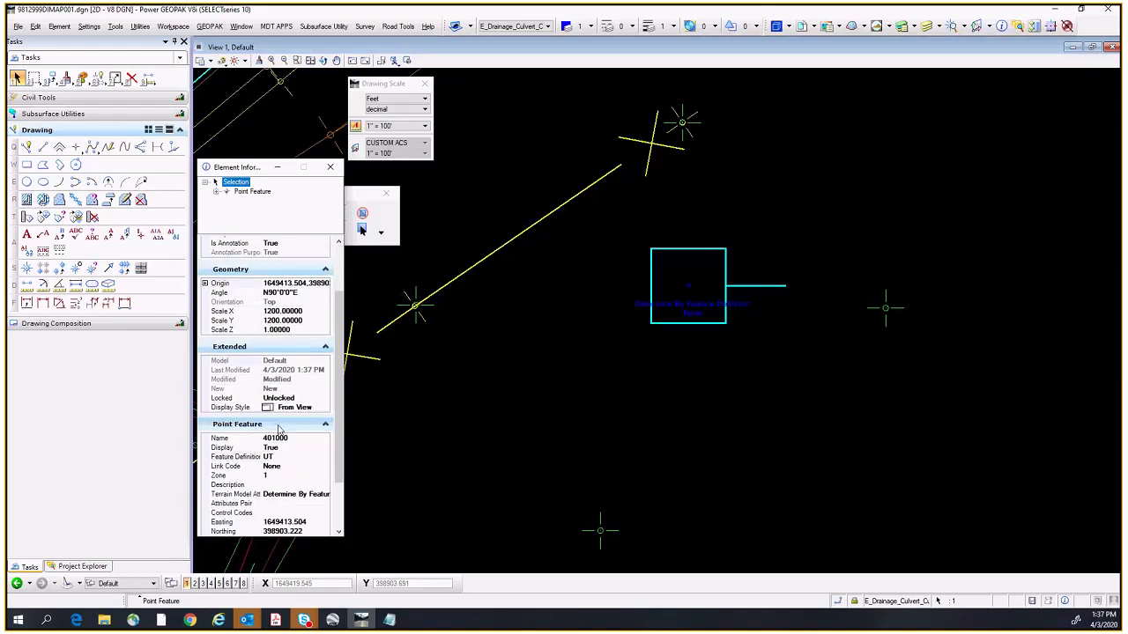
scroll(278, 429, down, 2)
drag(288, 490, 250, 490)
text(4931)
key(Return)
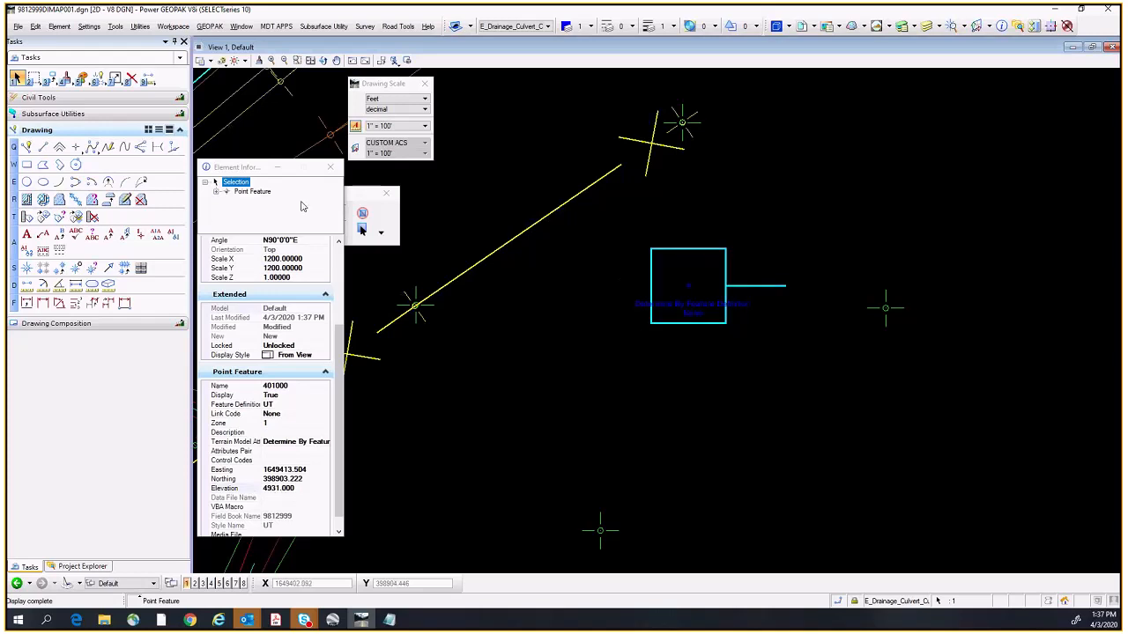
click(587, 285)
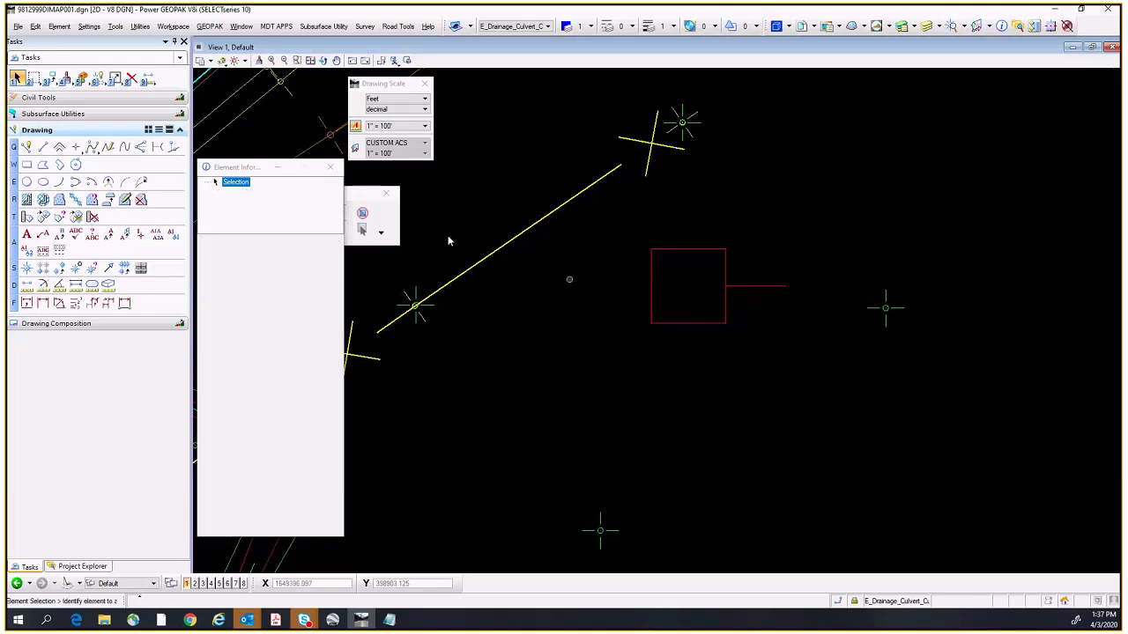
click(331, 172)
Step: Start a new linear feature under ALL Linear Features and move its point list clear of the survey drawing
scroll(672, 296, down, 5)
middle_drag(616, 358, 692, 266)
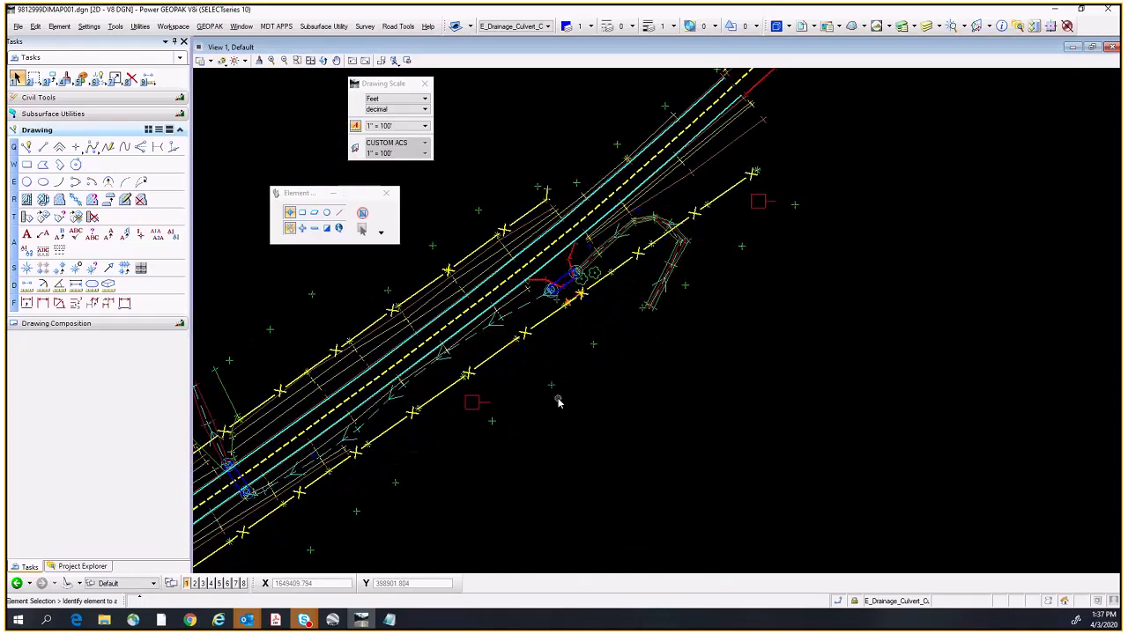
middle_drag(552, 397, 680, 267)
middle_drag(438, 443, 516, 374)
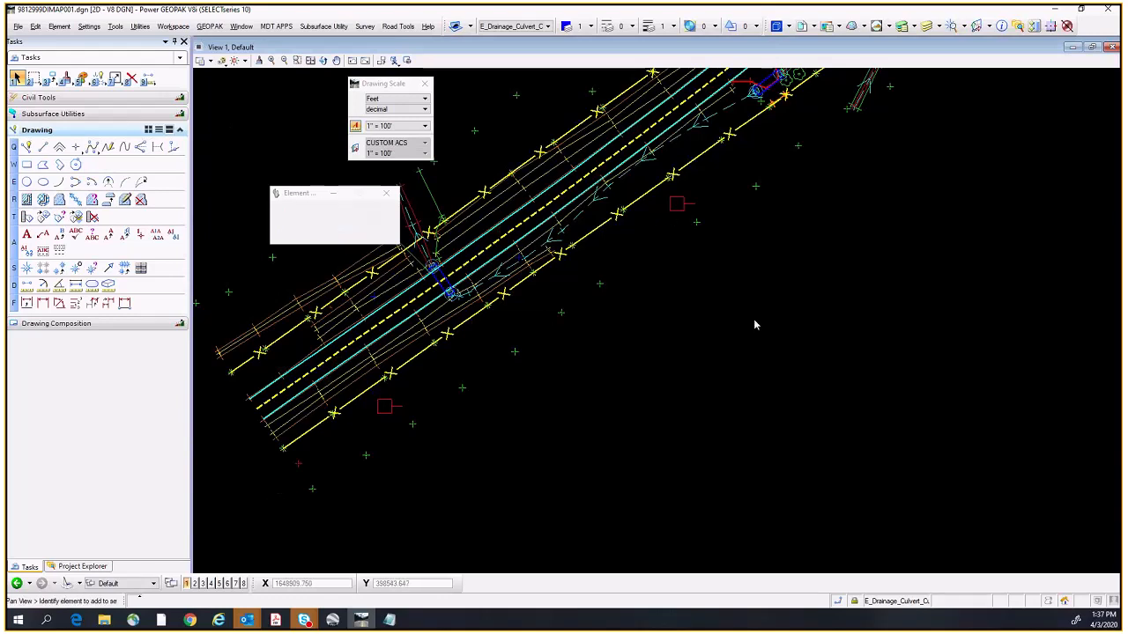
scroll(620, 443, down, 1)
scroll(604, 353, down, 3)
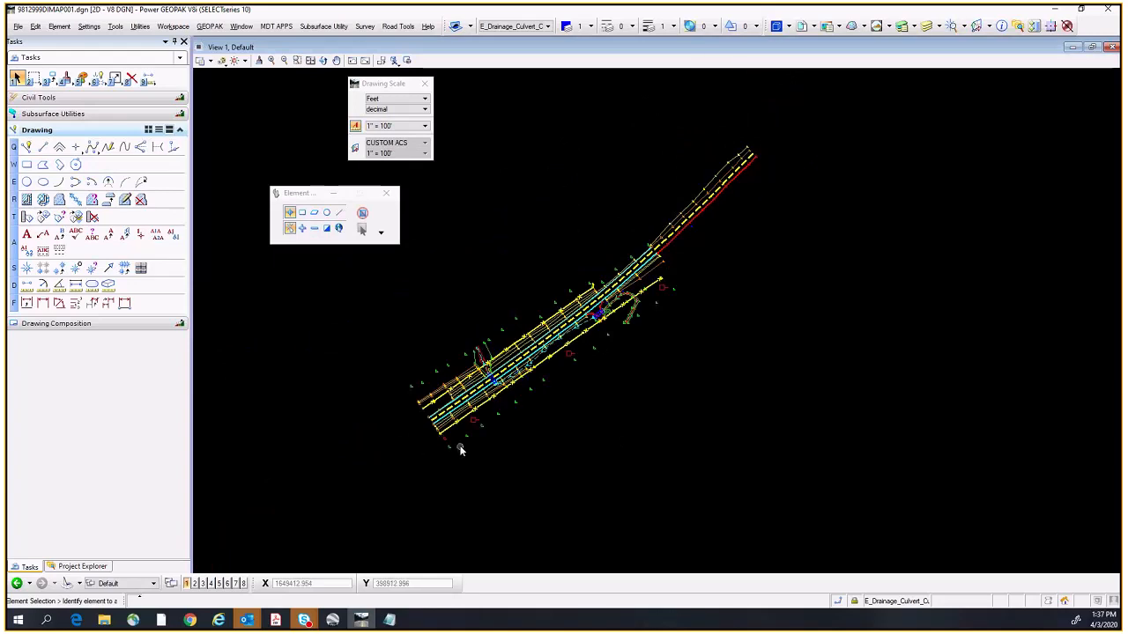
scroll(432, 418, up, 3)
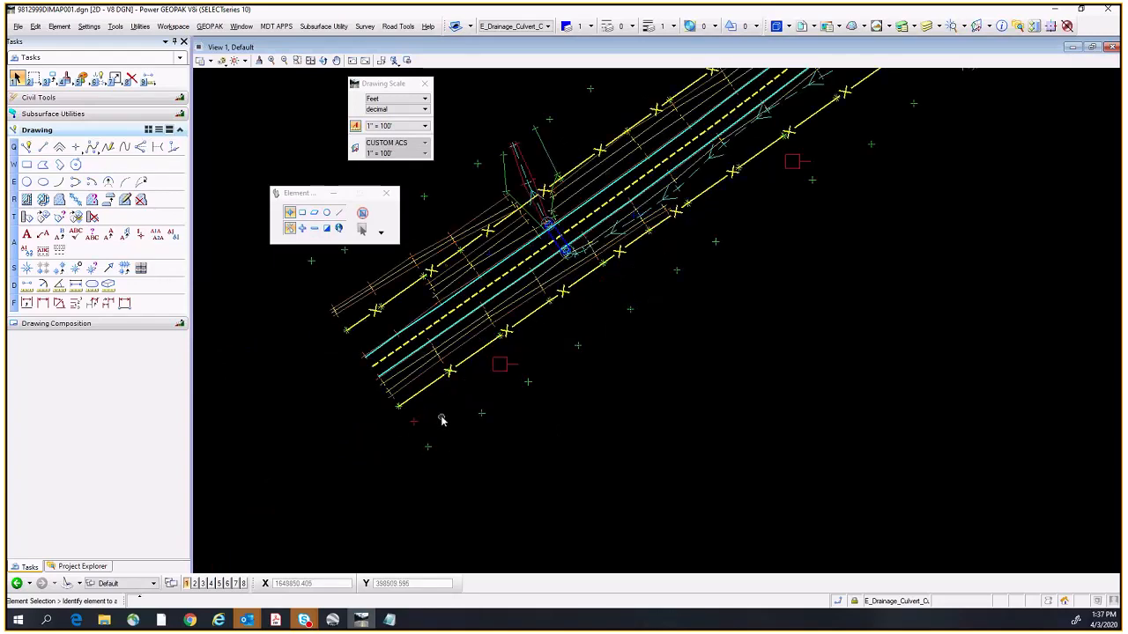
click(82, 566)
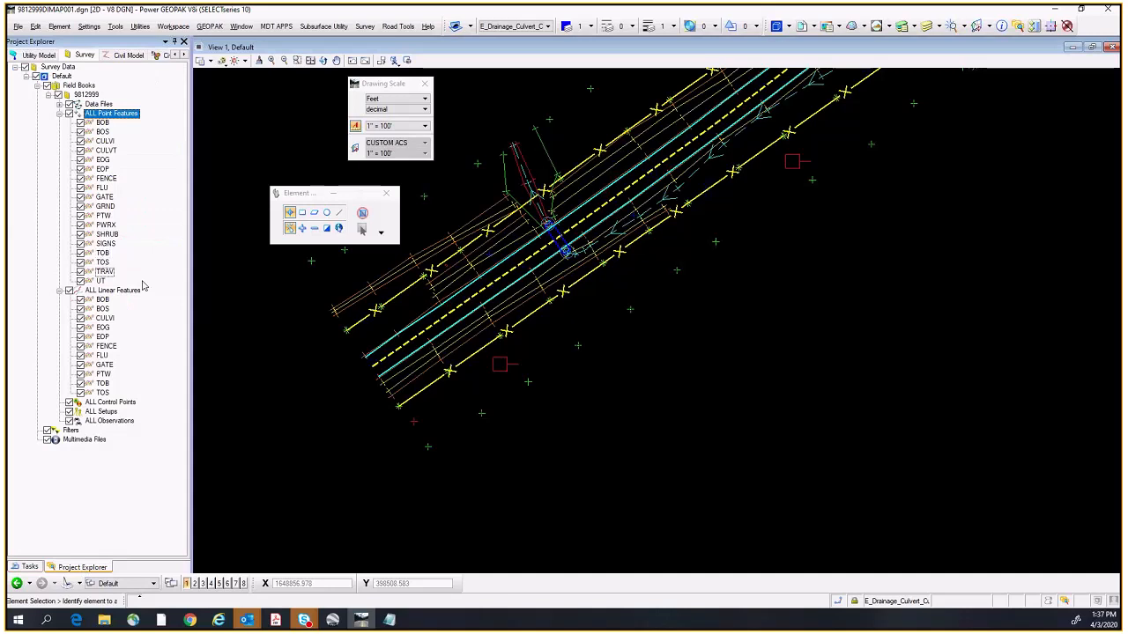
click(121, 290)
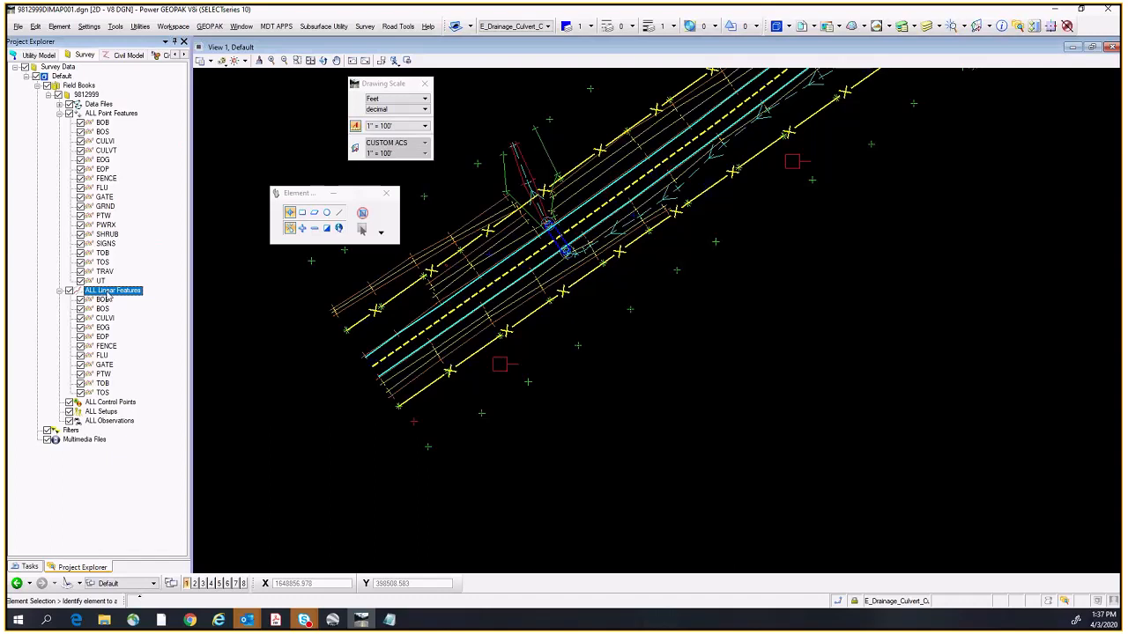
right_click(107, 295)
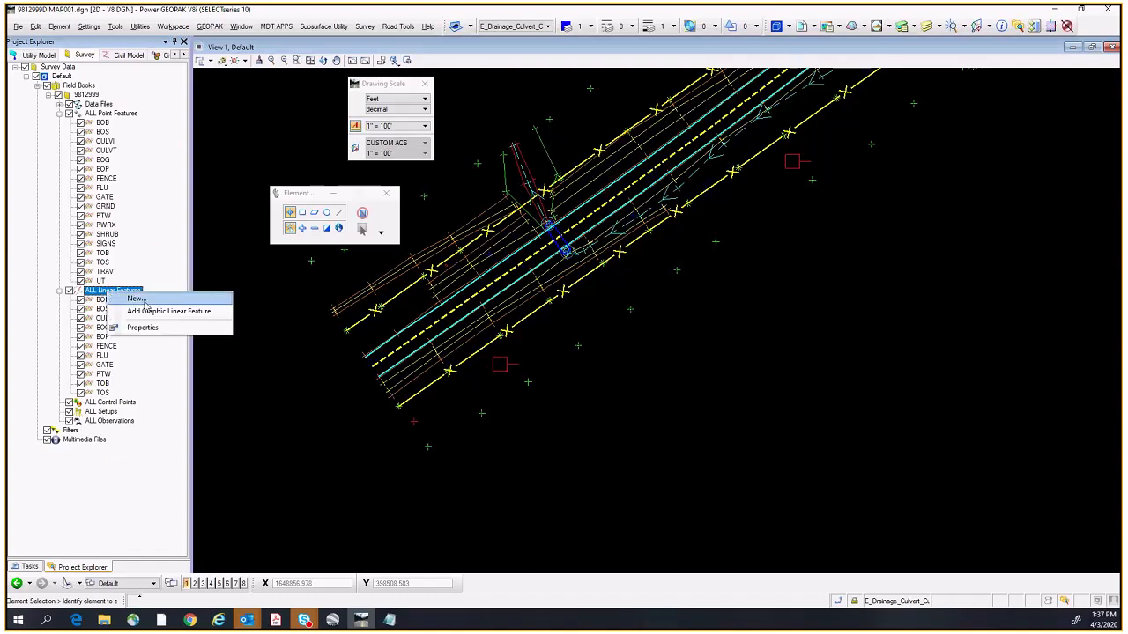
click(141, 302)
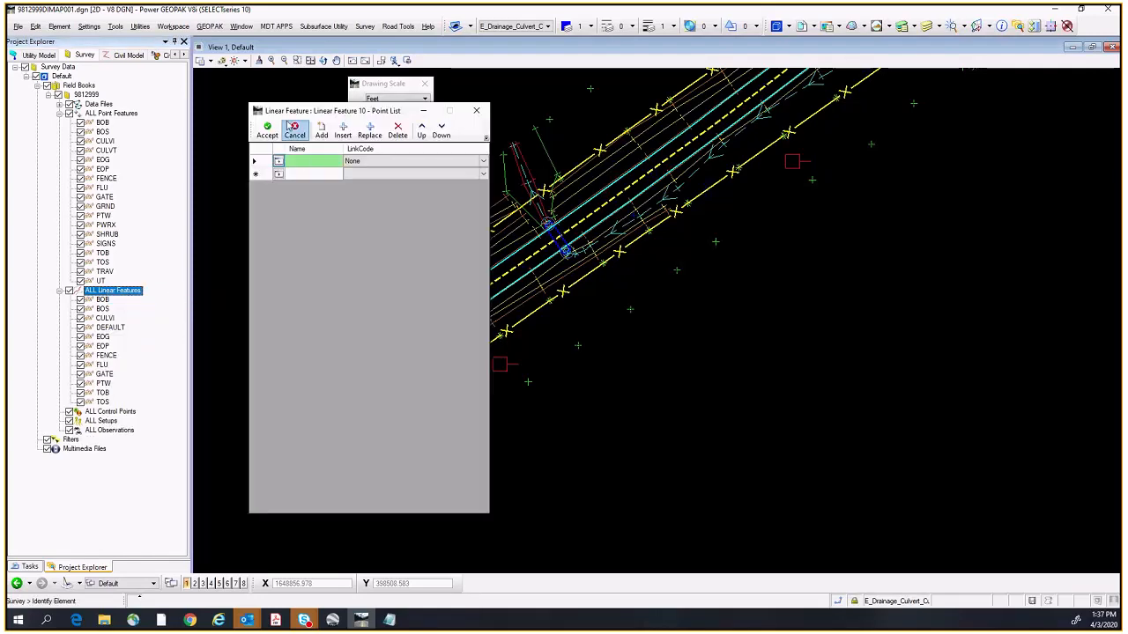
drag(297, 116, 897, 159)
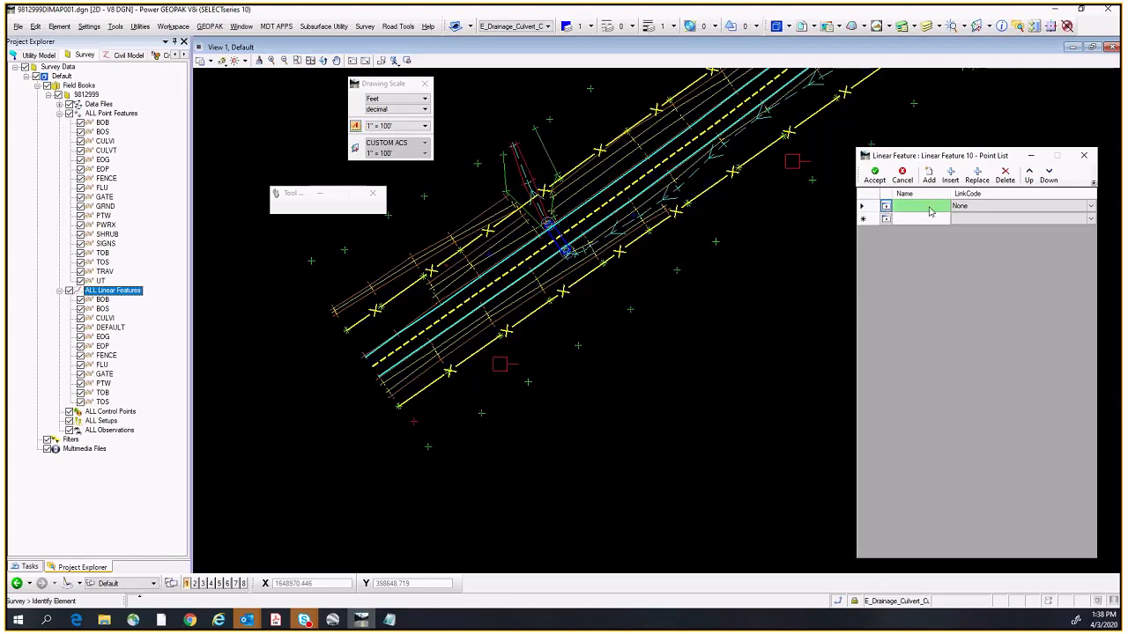
Step: Pick survey points 400020 and 400019 in the drawing as the first two points of Linear Feature 10
click(886, 206)
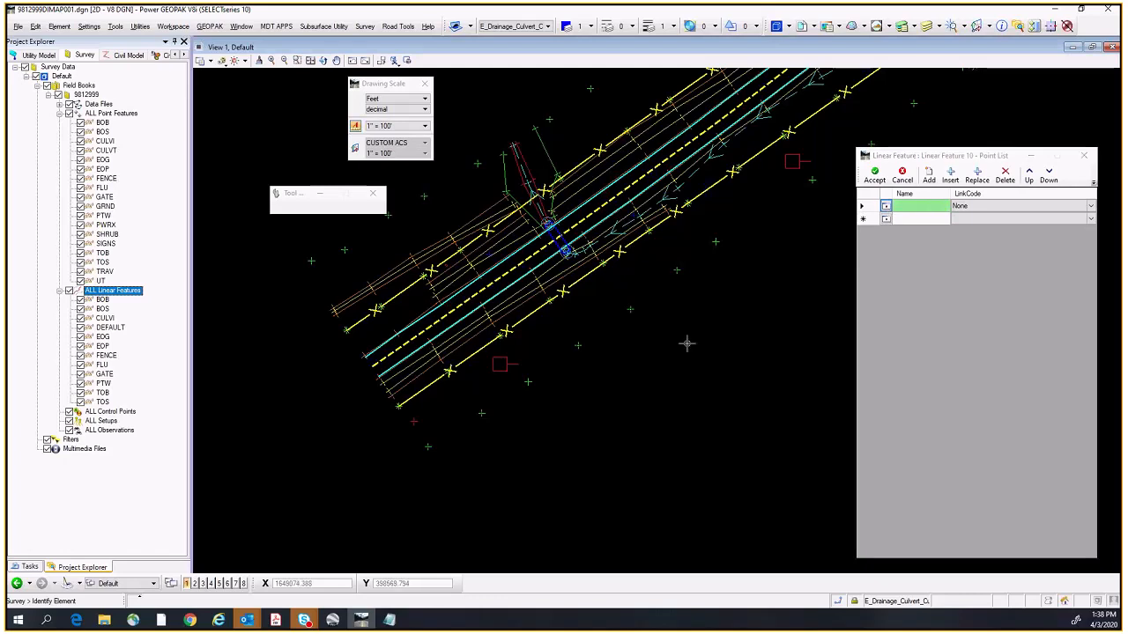
click(414, 426)
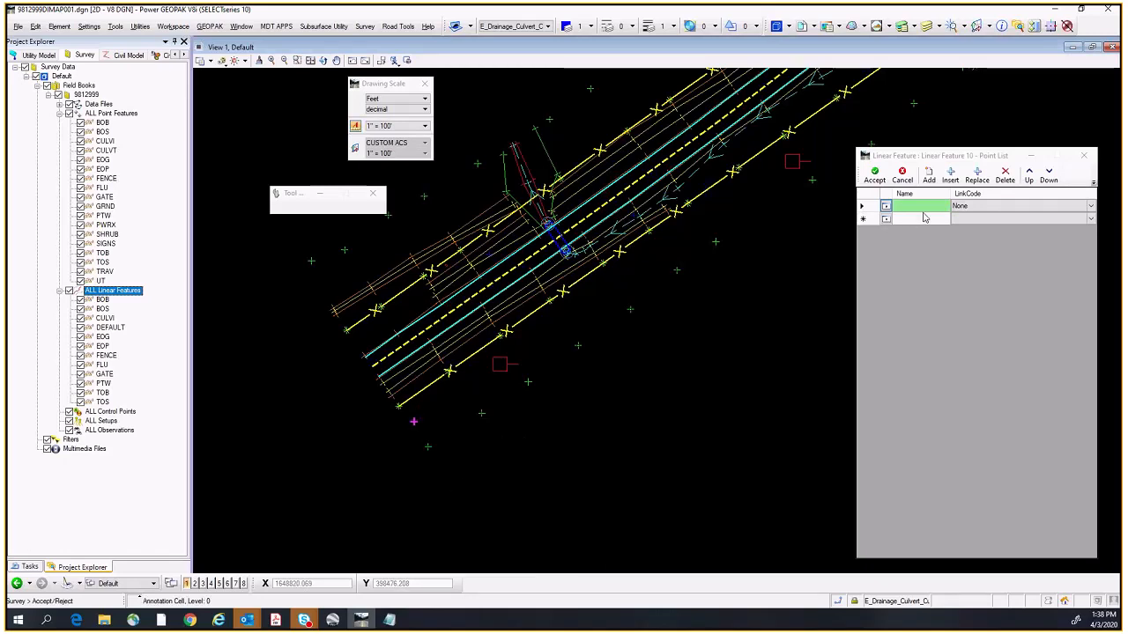
click(445, 407)
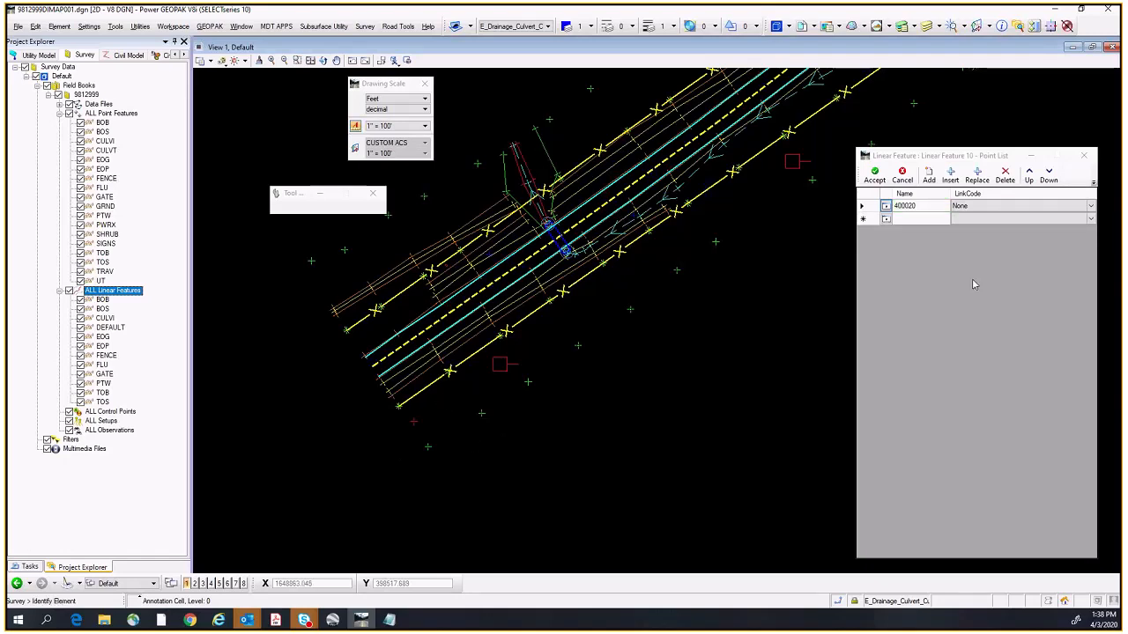
click(887, 220)
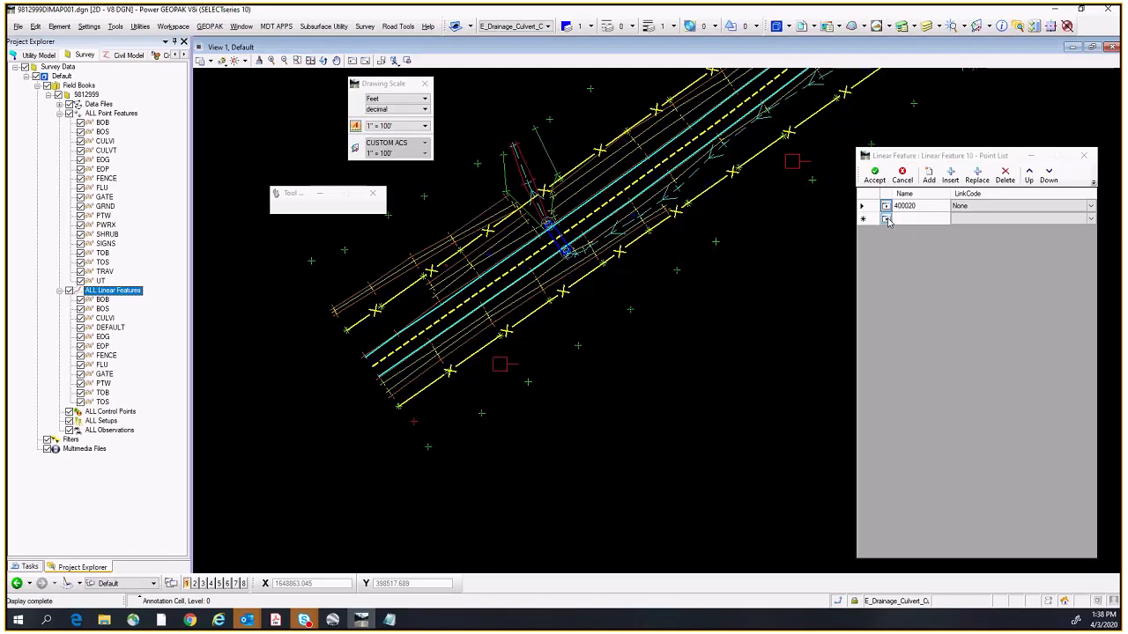
click(501, 364)
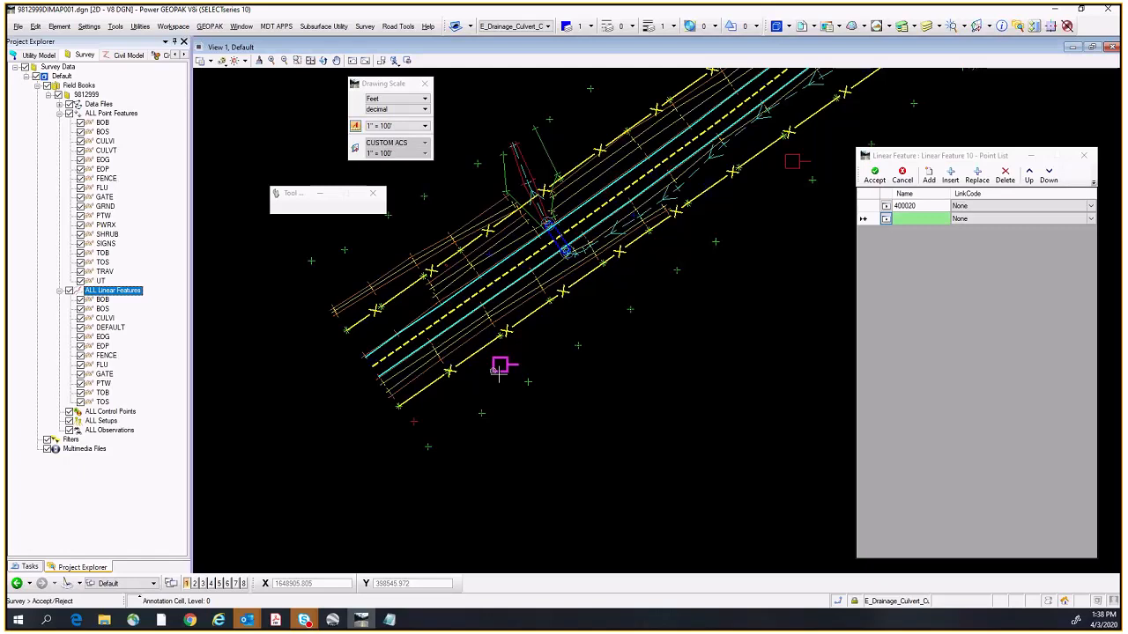
click(557, 428)
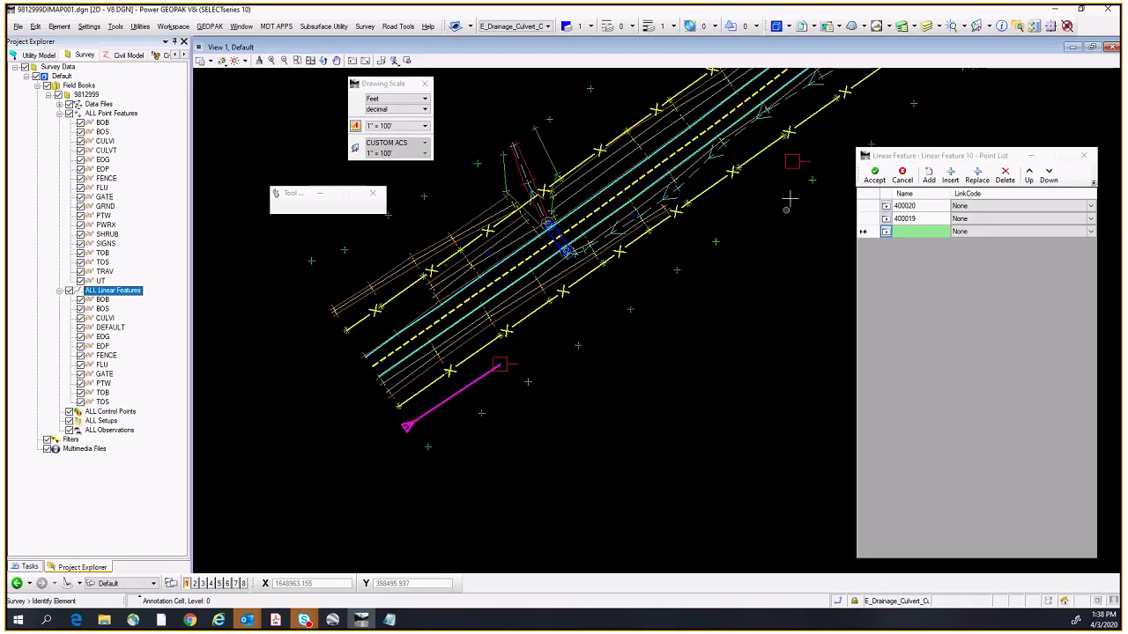
Step: Extend Linear Feature 10 through points 400085 and 401000, then accept the point list
click(792, 163)
click(807, 291)
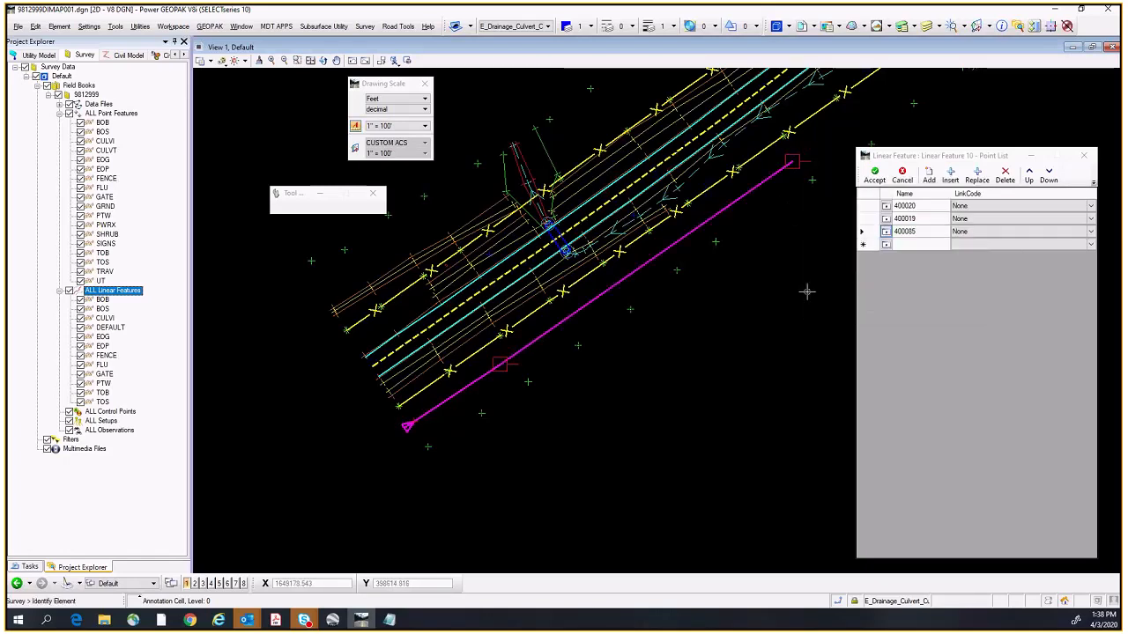
middle_drag(780, 257, 556, 444)
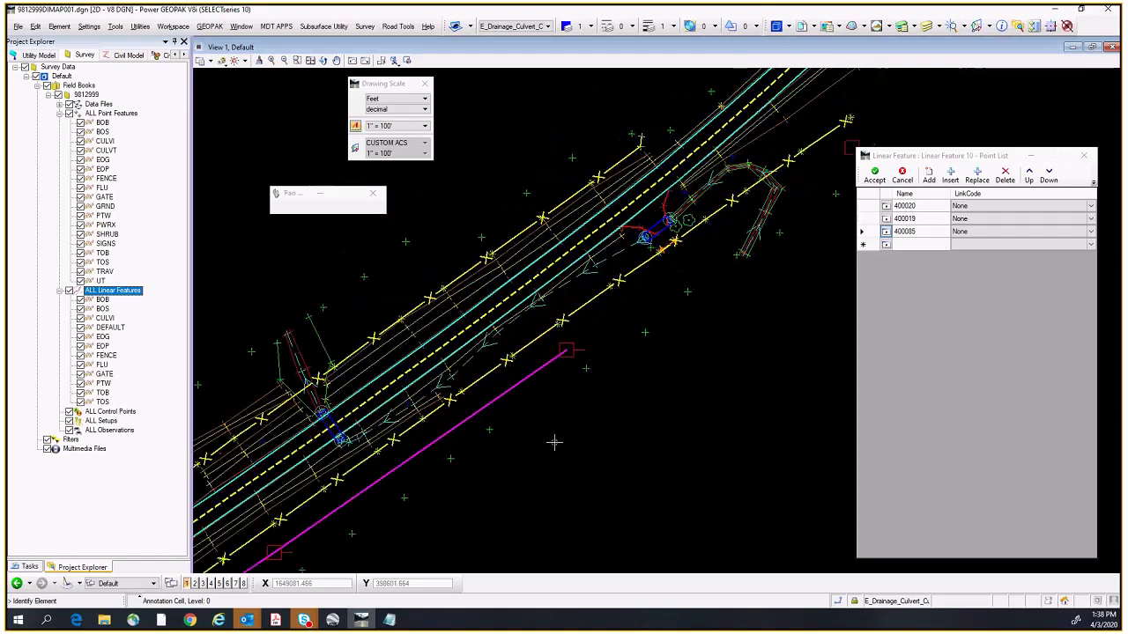
middle_drag(762, 327, 665, 387)
click(886, 247)
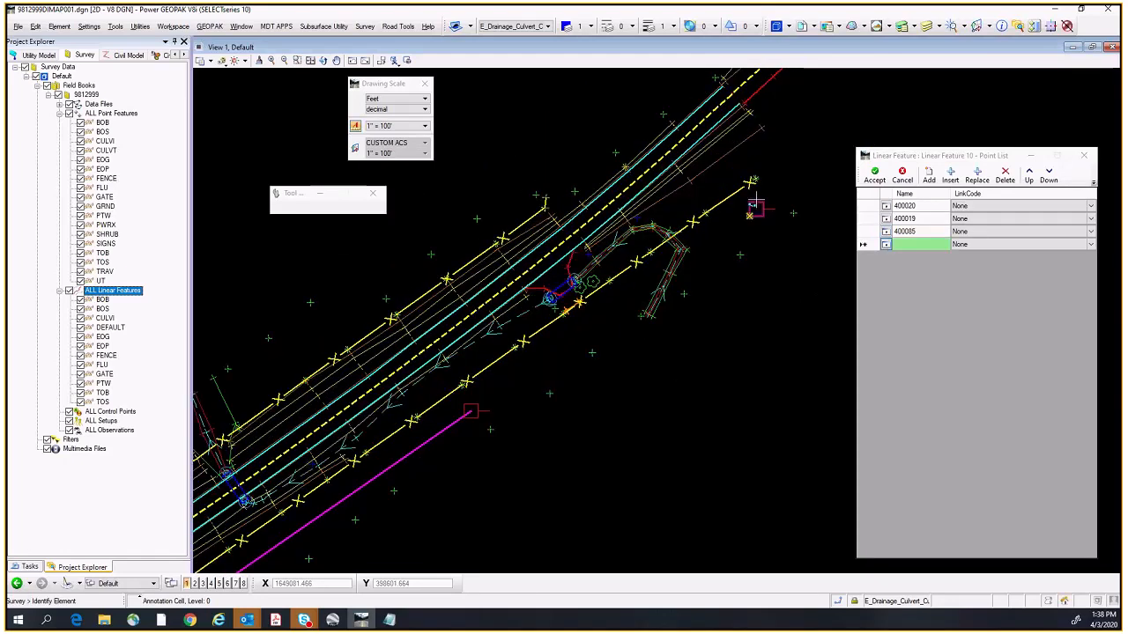
click(756, 208)
click(793, 290)
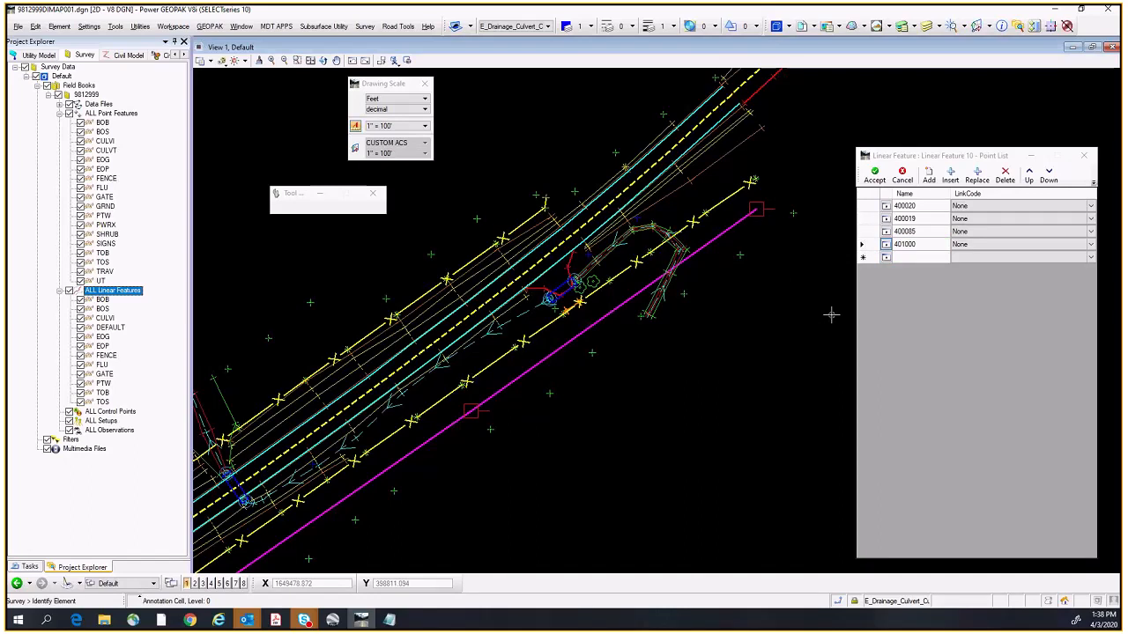
click(875, 180)
Step: Select the DEFAULT linear features and open their element list with the Survey Processing tools
scroll(512, 429, up, 4)
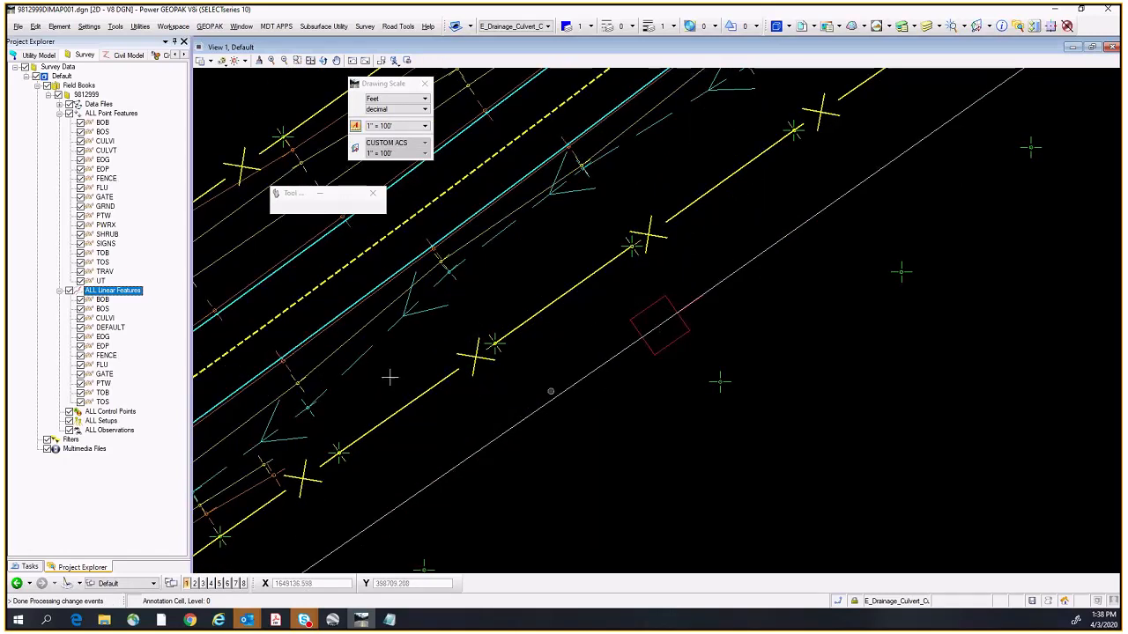
click(106, 330)
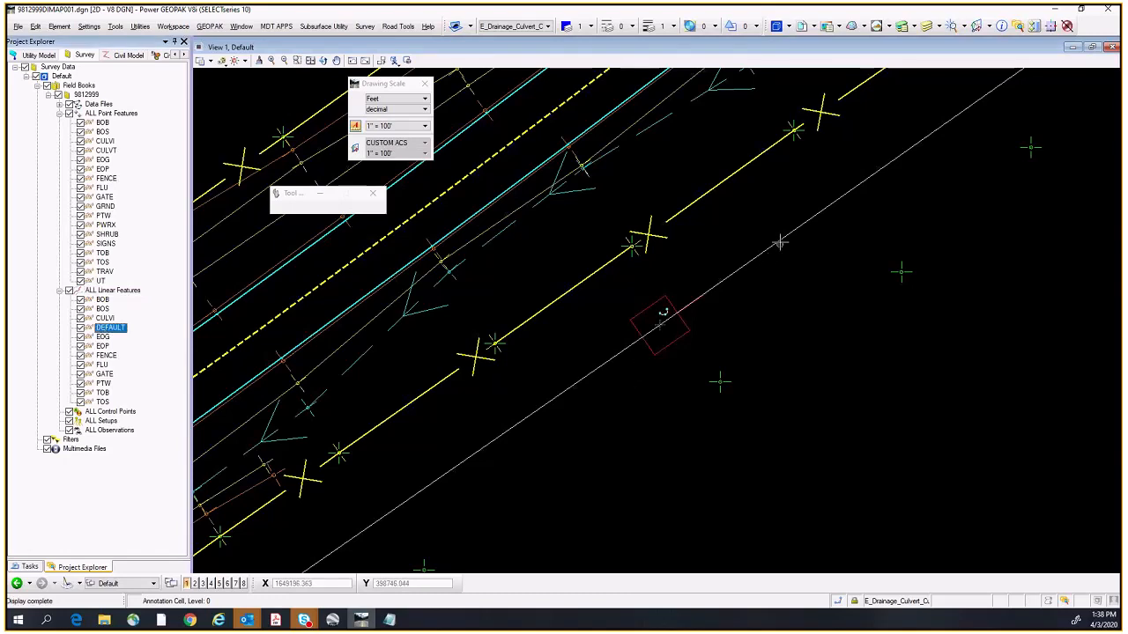
mouse_move(780, 241)
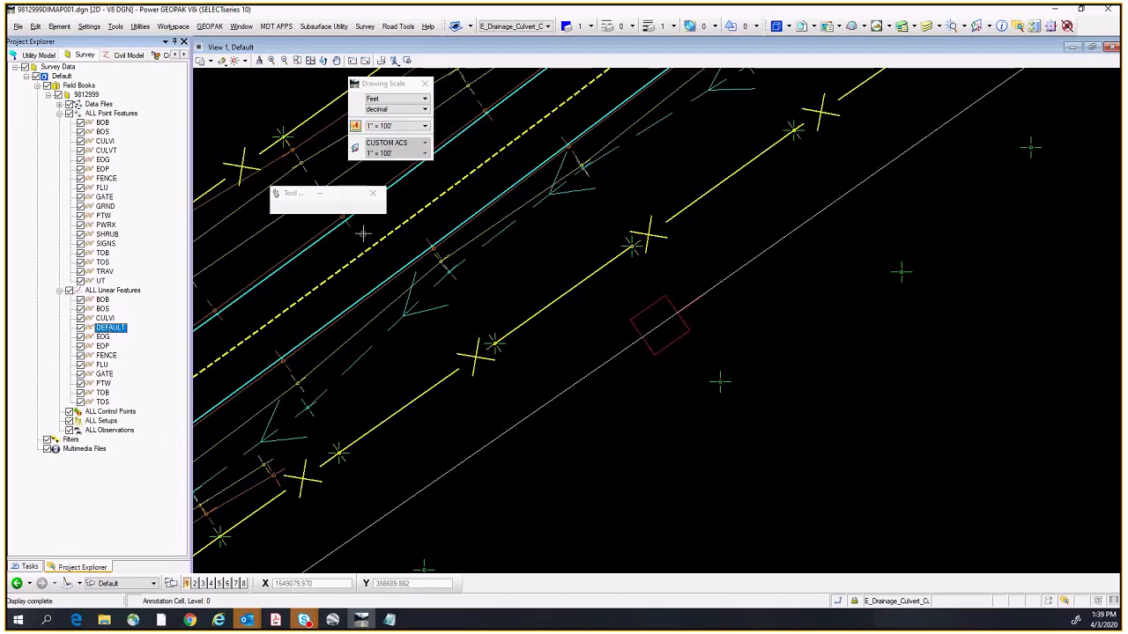
click(29, 567)
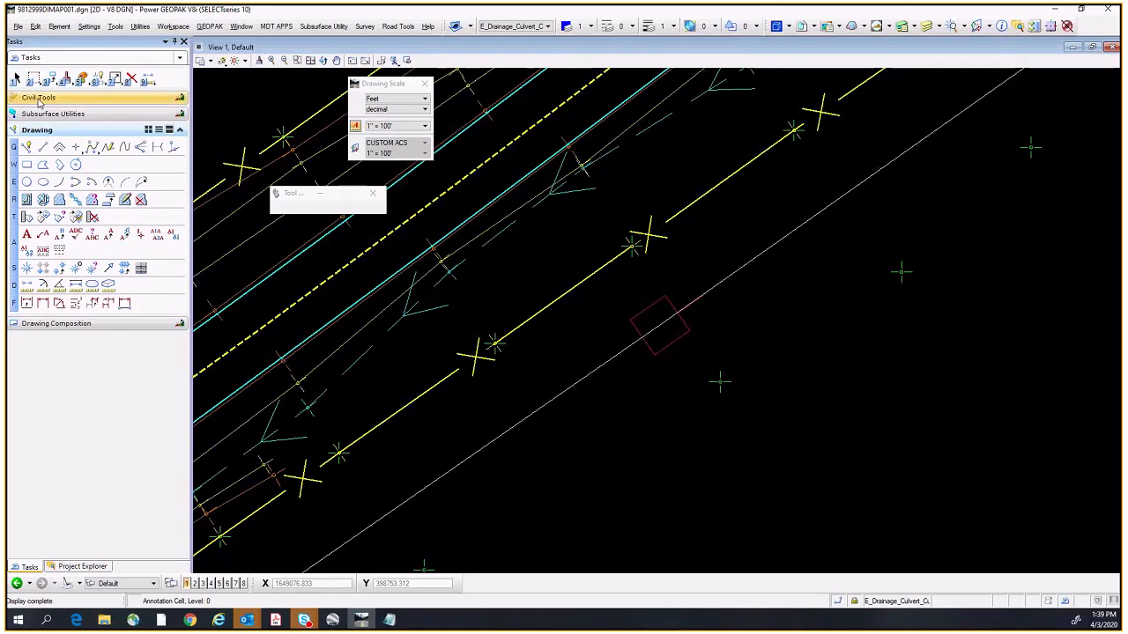
click(38, 102)
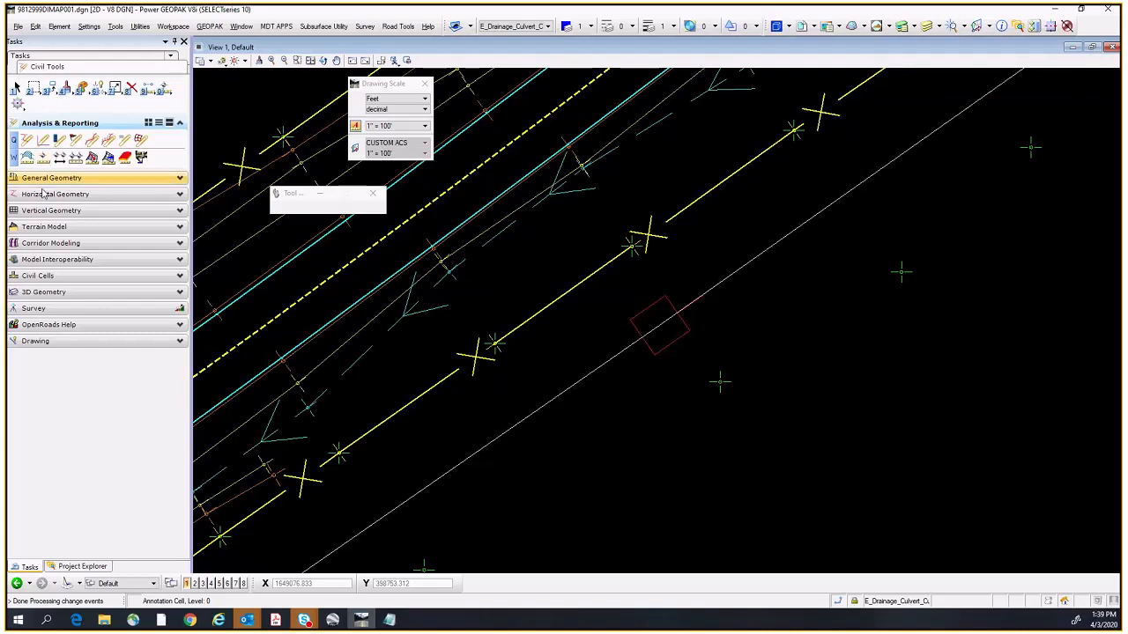
click(56, 310)
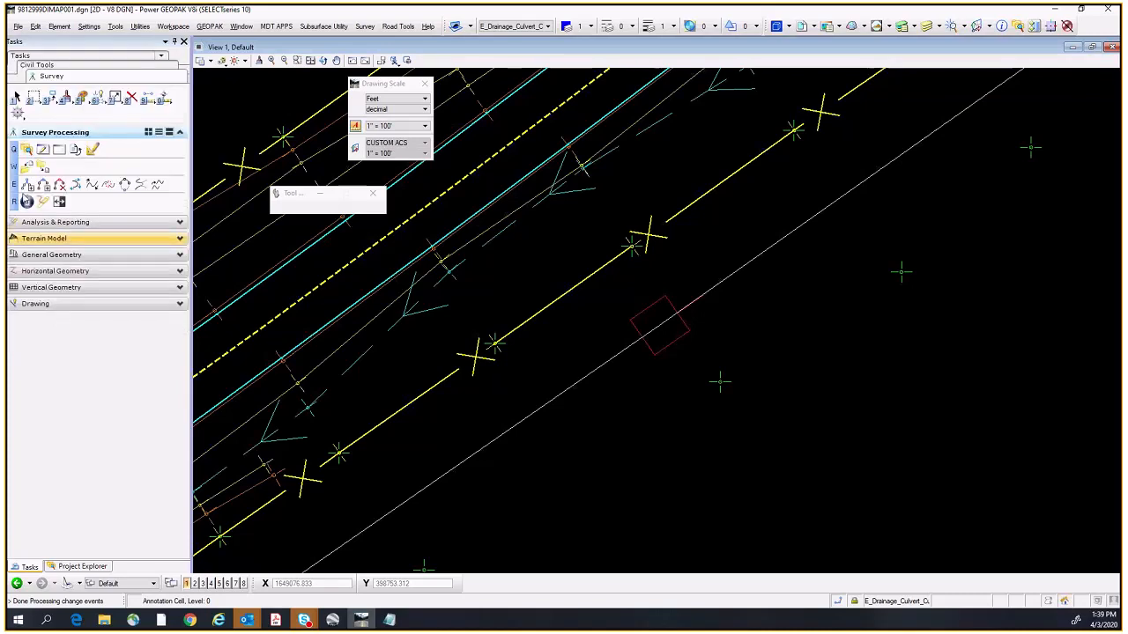
click(44, 151)
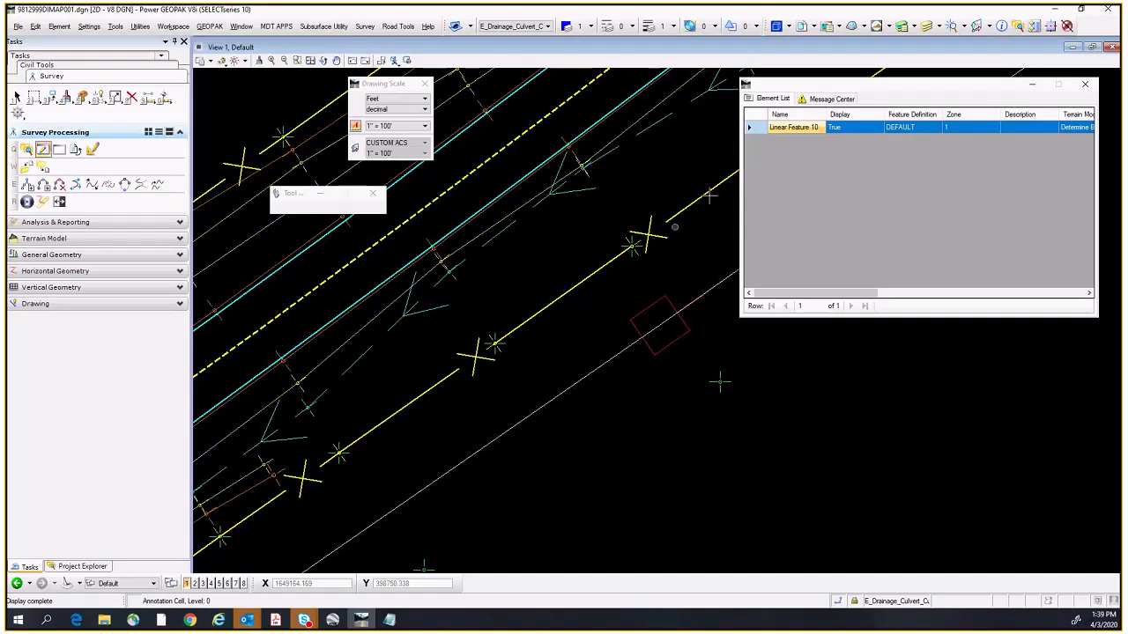
Step: Rename Linear Feature 10 in the DEFAULT group to PX01
click(82, 566)
click(105, 329)
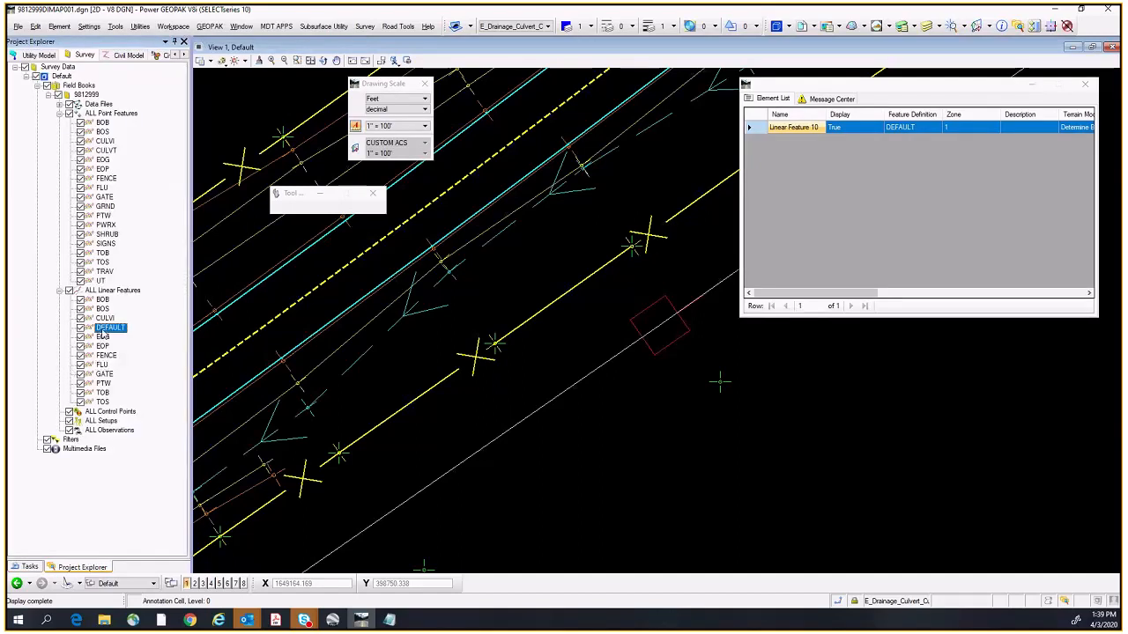
click(814, 129)
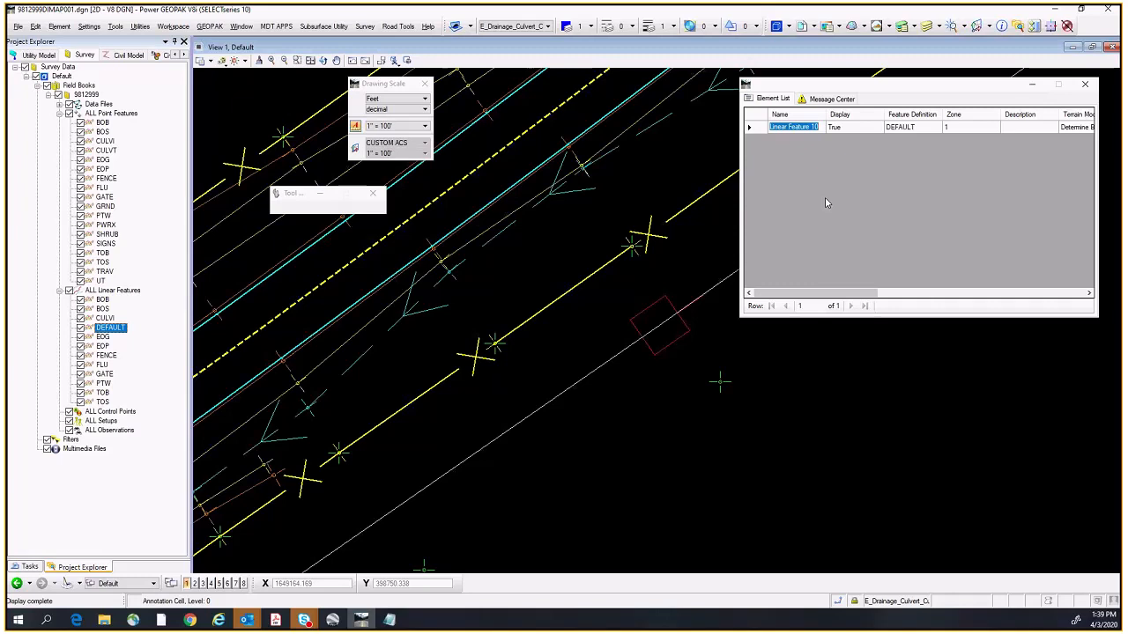
text(PX01)
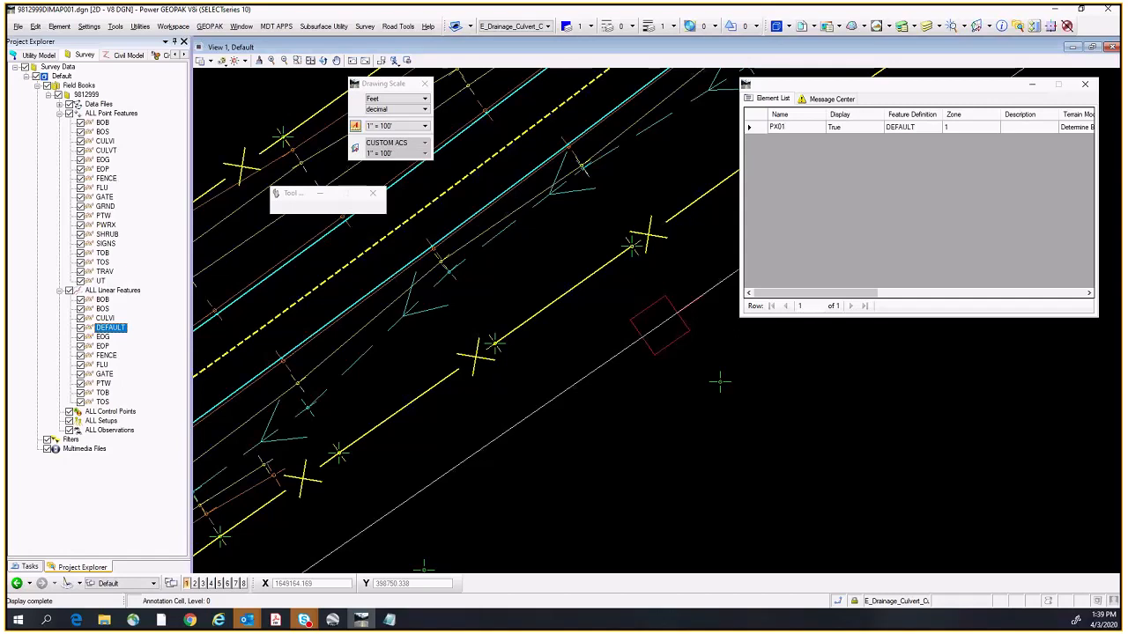
key(Tab)
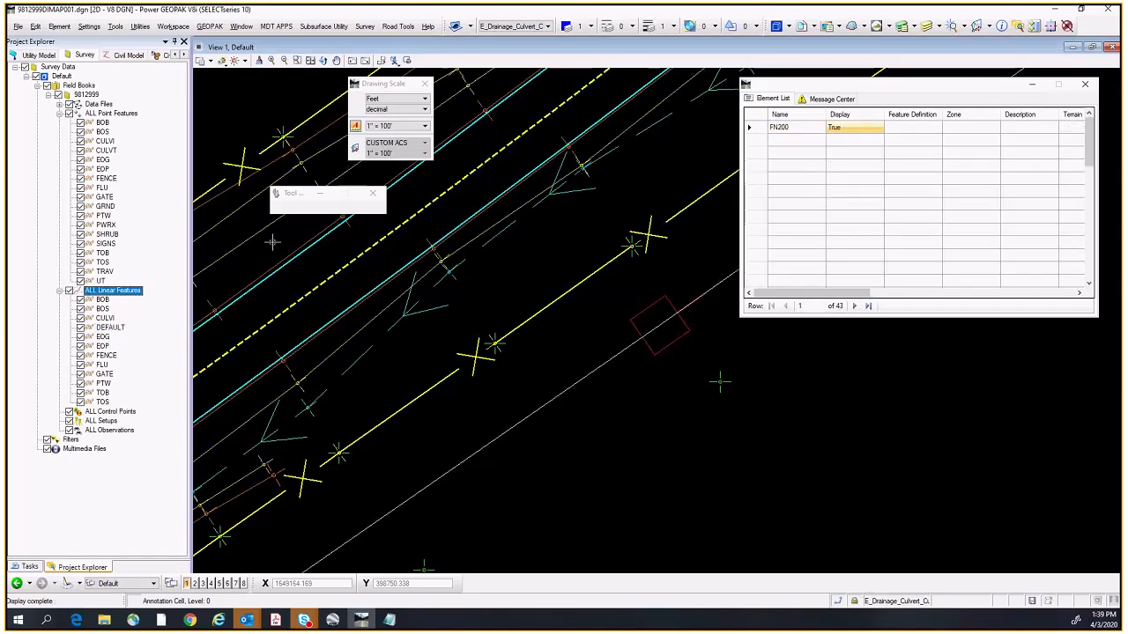
Step: Set the feature definition of linear feature PX01 to PWRX
click(109, 327)
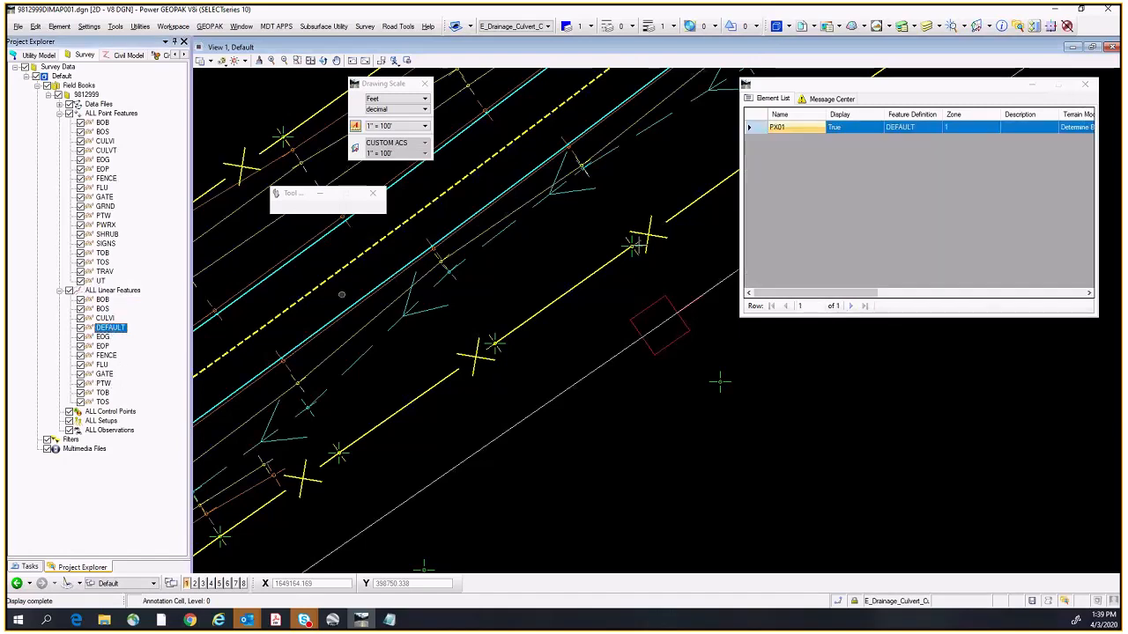
click(913, 129)
click(925, 130)
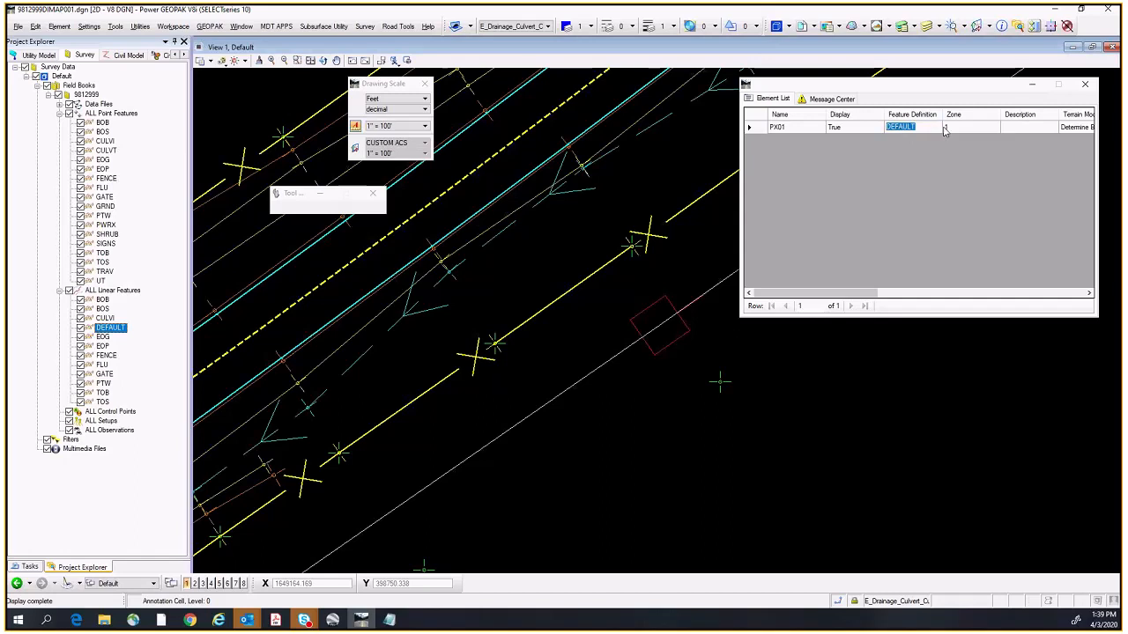
text(PWRX)
key(Return)
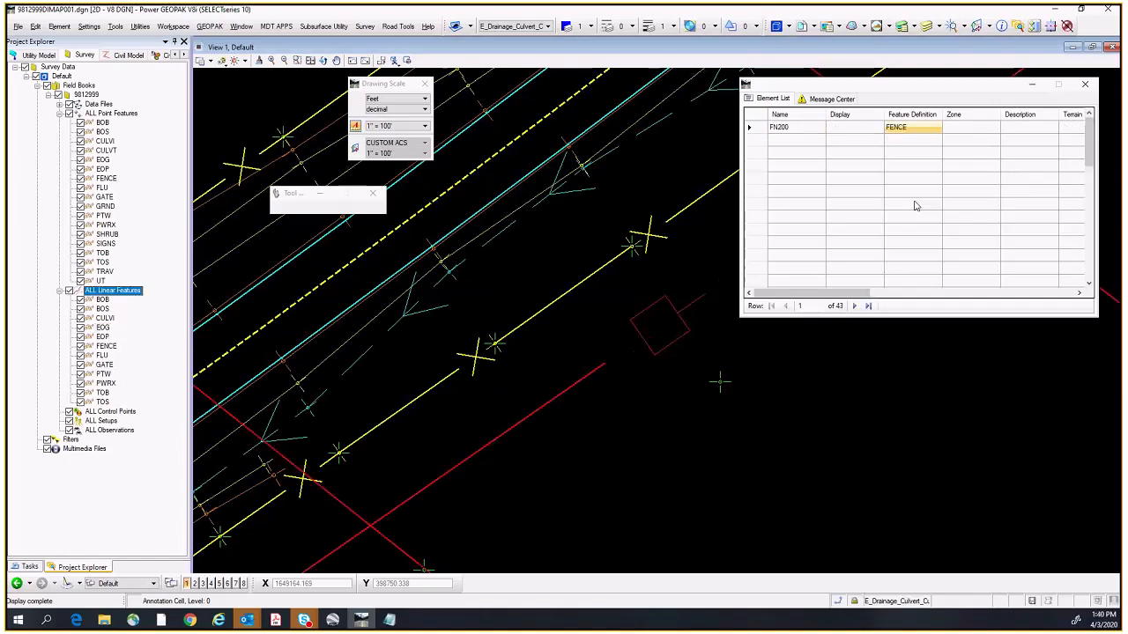
Step: Examine the scale and extent of the new power line's line-style symbols around the road survey, moving the element list aside
scroll(718, 310, down, 5)
scroll(643, 378, up, 3)
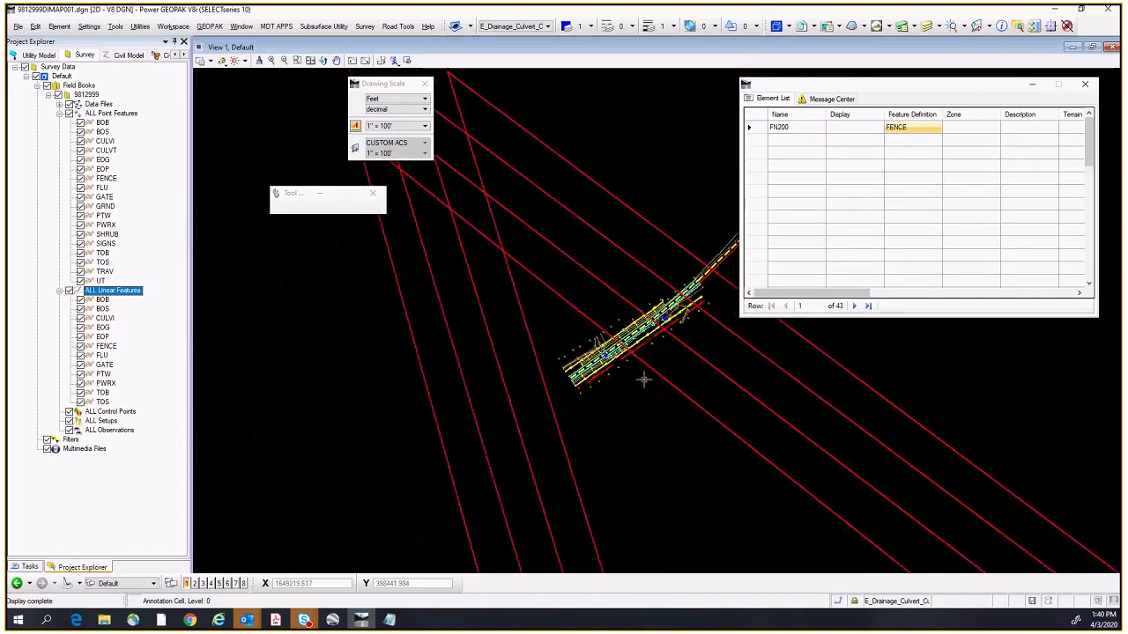
scroll(610, 333, up, 2)
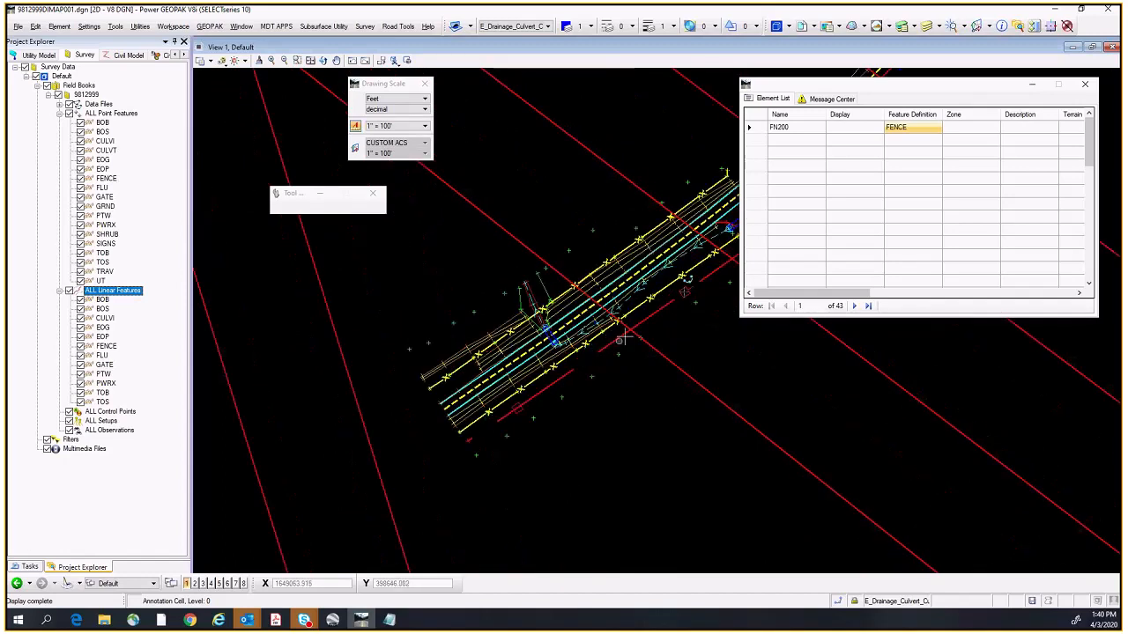
drag(965, 130, 957, 162)
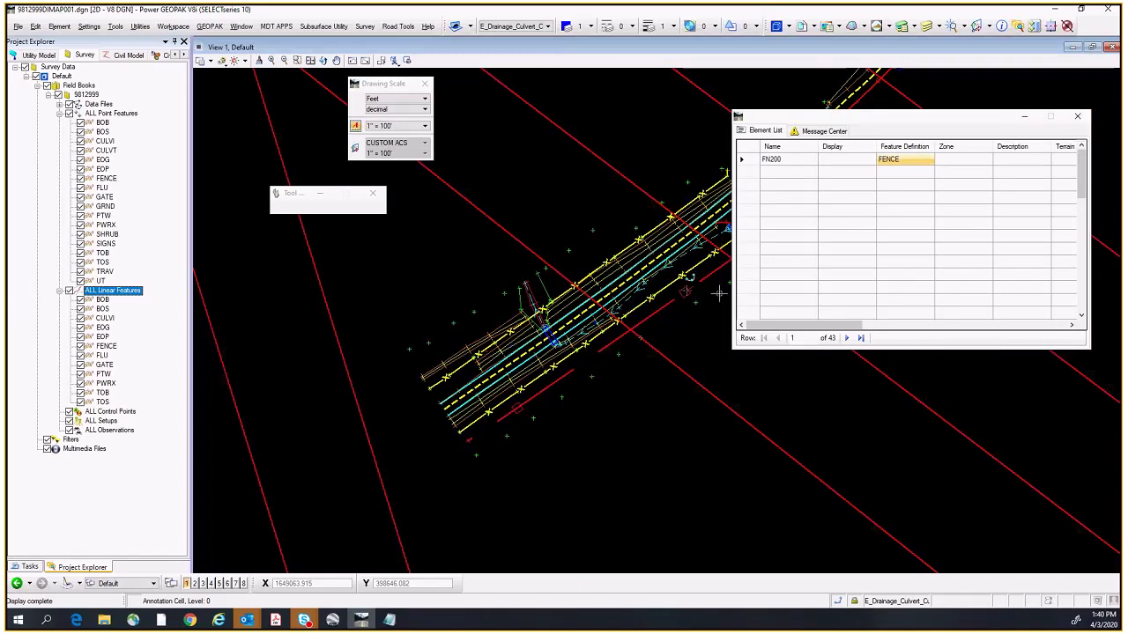
scroll(599, 348, up, 6)
scroll(599, 348, up, 2)
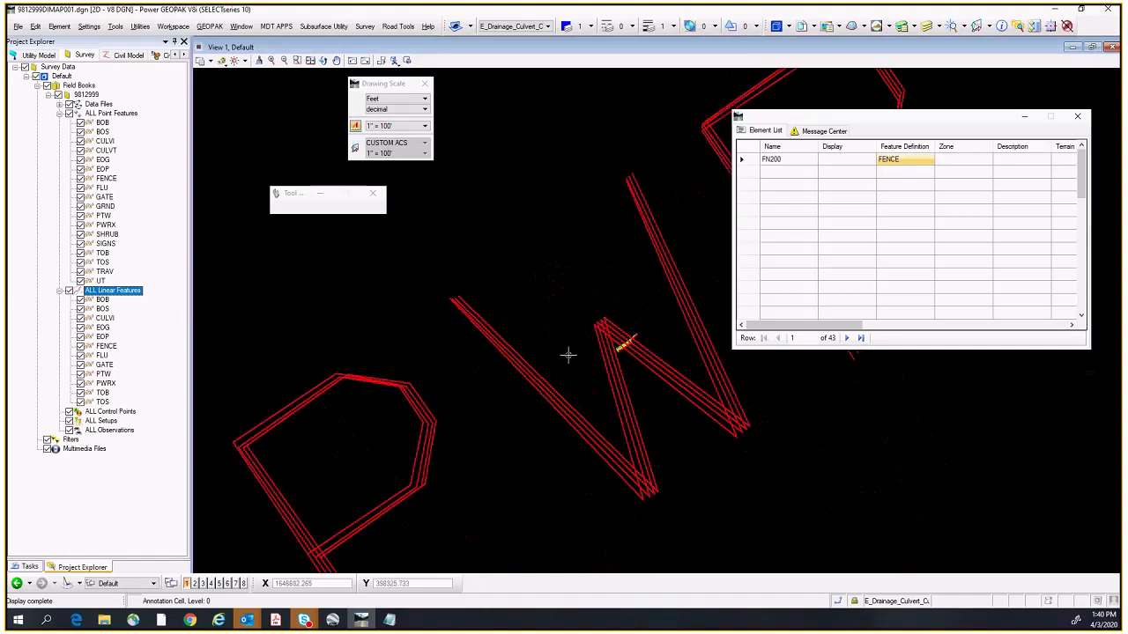
mouse_move(527, 370)
scroll(625, 340, up, 5)
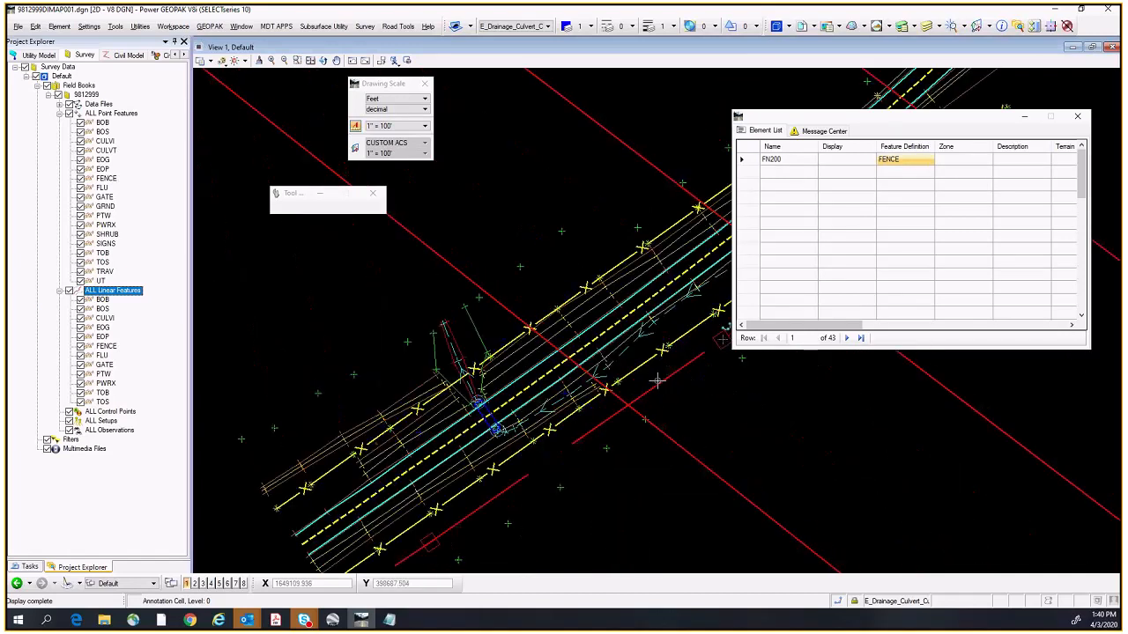
mouse_move(657, 385)
scroll(657, 384, down, 2)
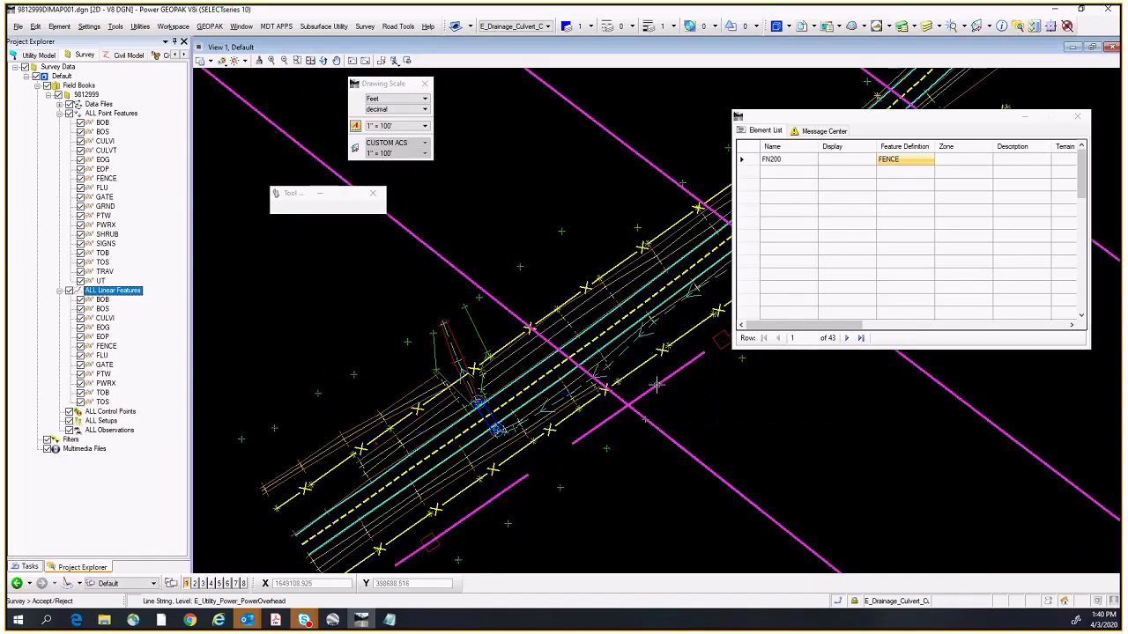
scroll(643, 414, down, 3)
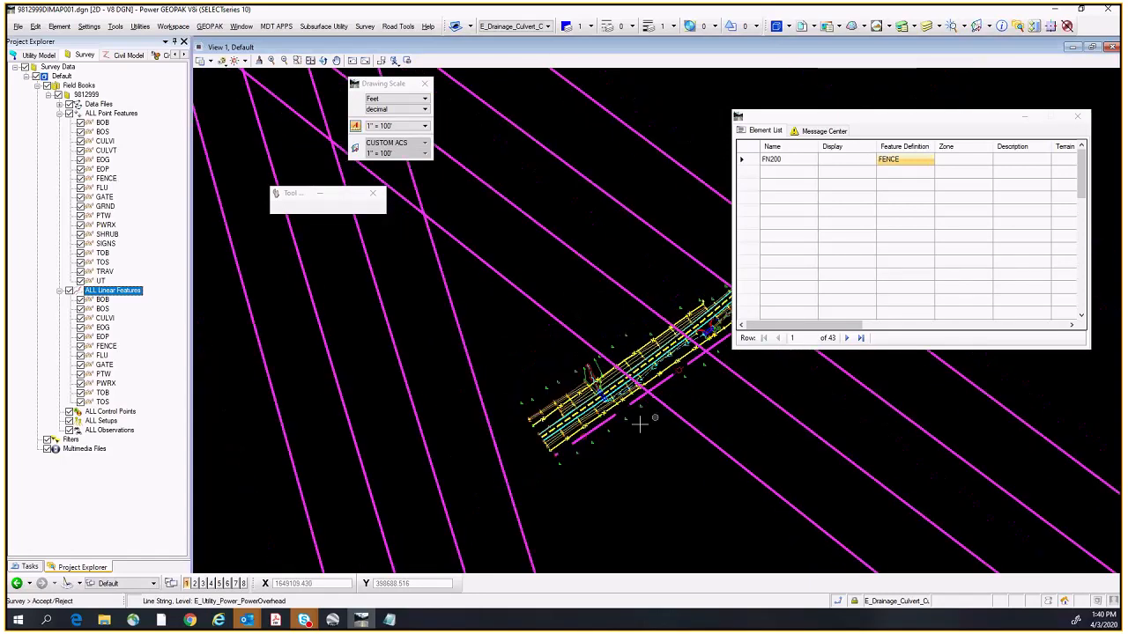
scroll(640, 424, up, 4)
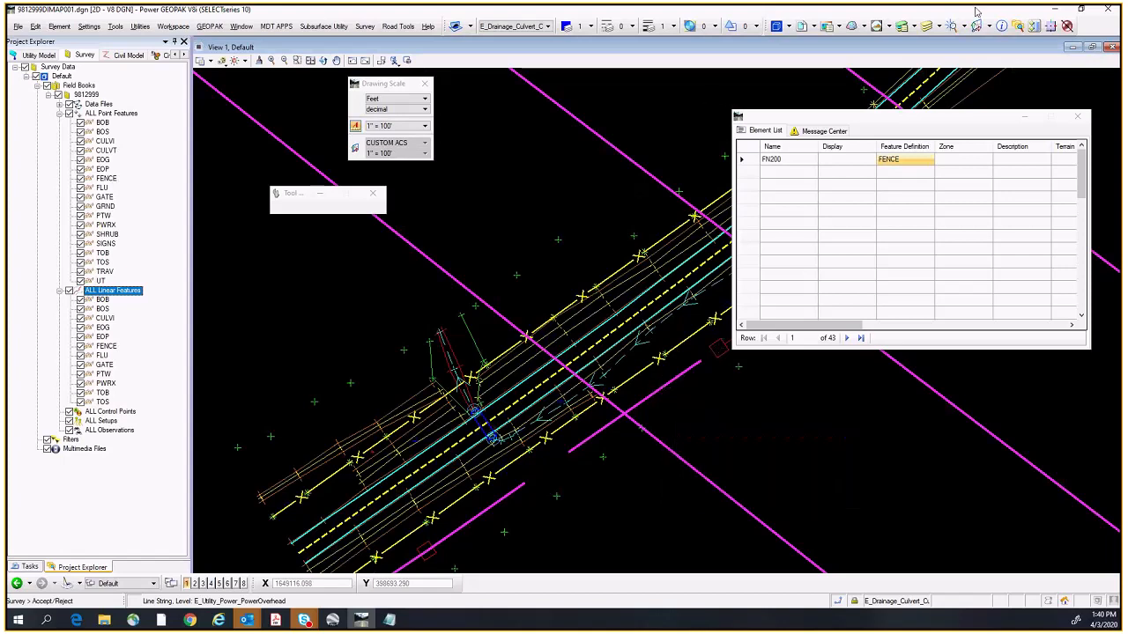
Step: Check the element information of the PWRX linear features and close it together with the element list
click(1002, 26)
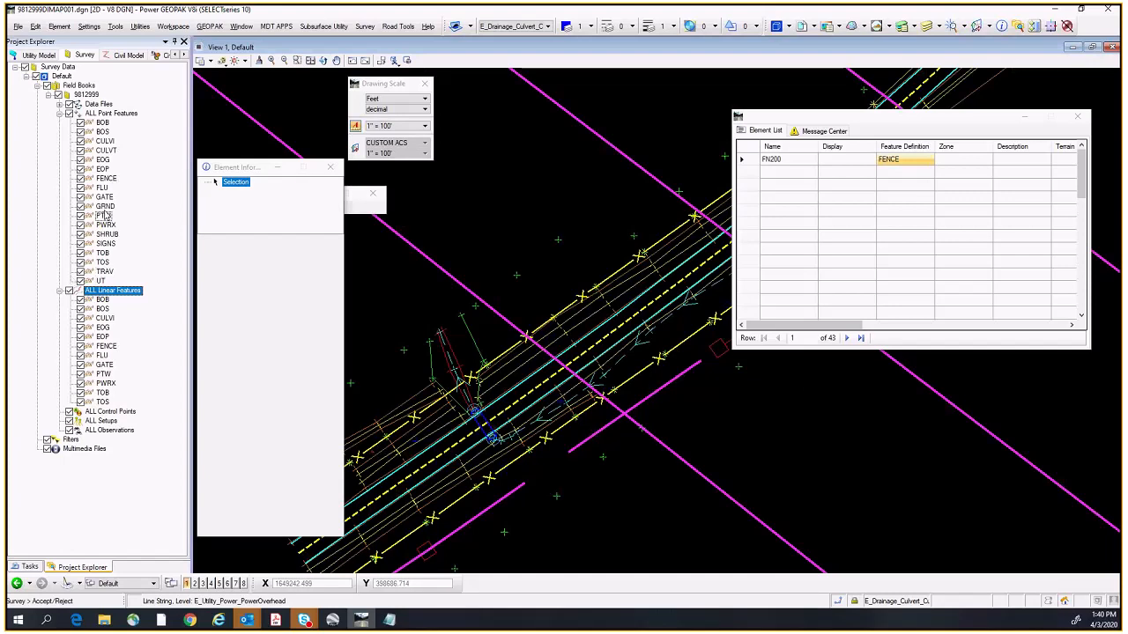
click(105, 384)
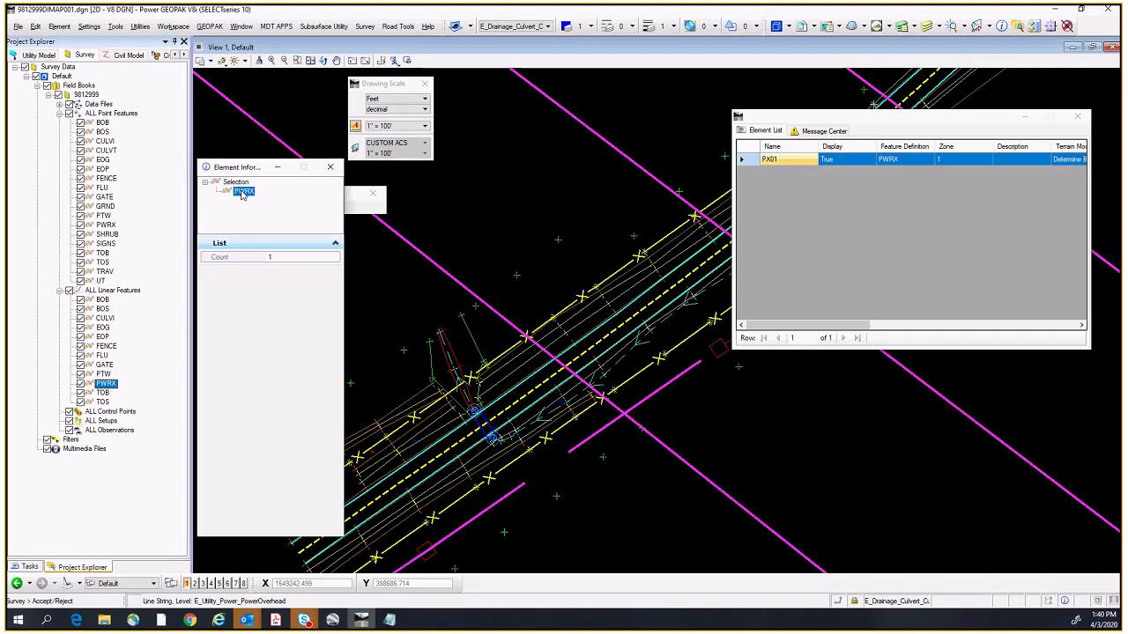
click(754, 166)
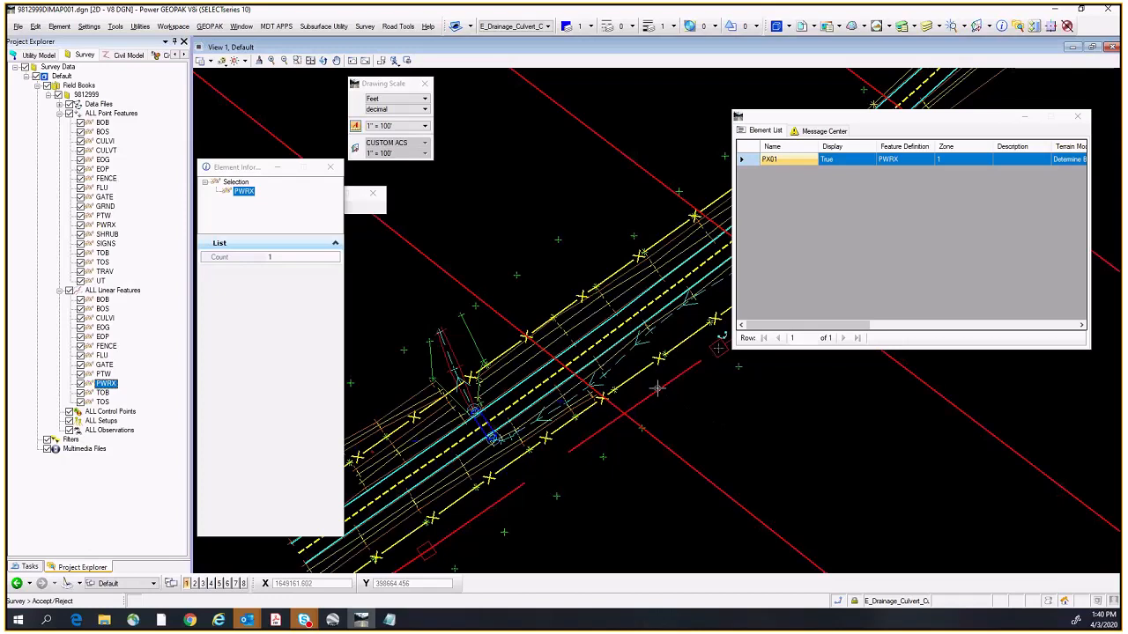
mouse_move(662, 386)
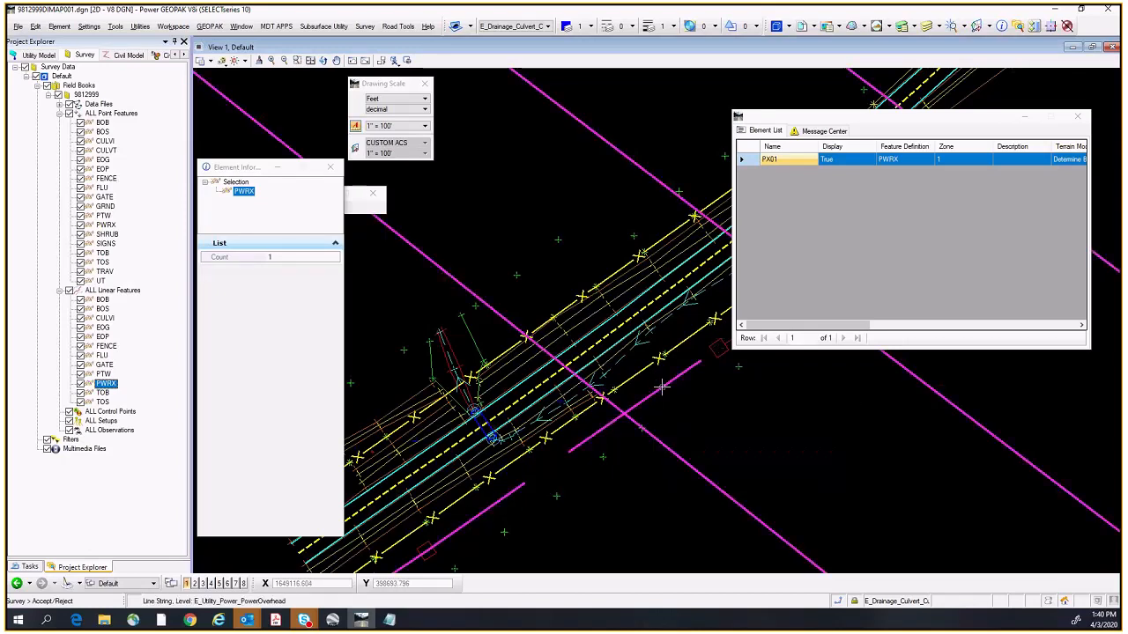
click(330, 168)
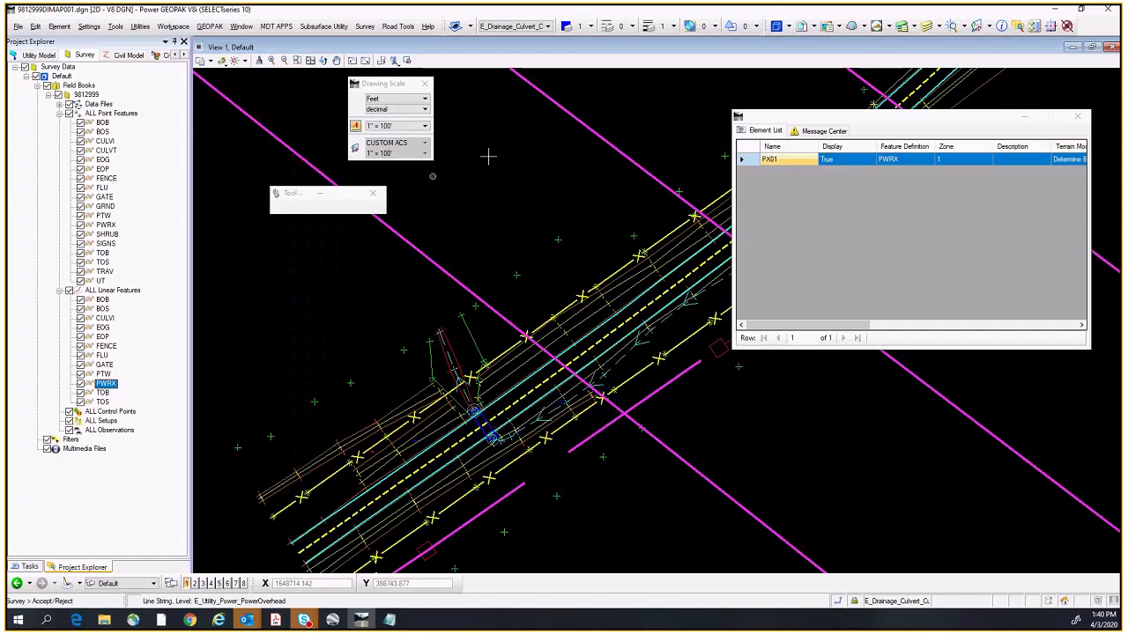
click(1077, 116)
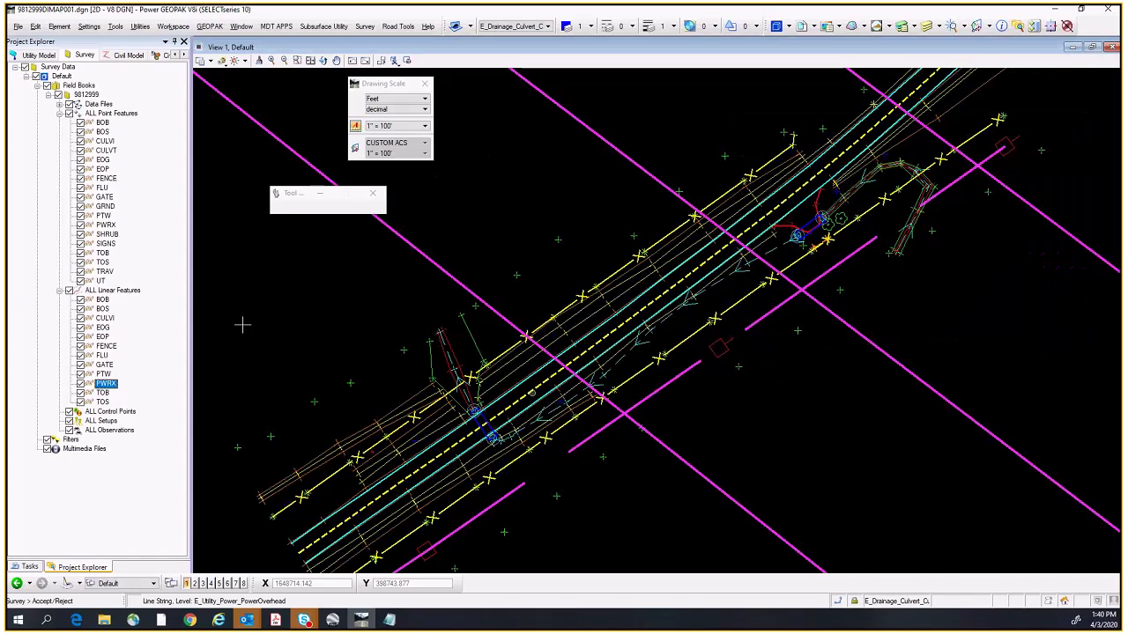
Step: Select power line PX01 in the drawing and override its line style with 0 in its element information
click(26, 566)
click(17, 97)
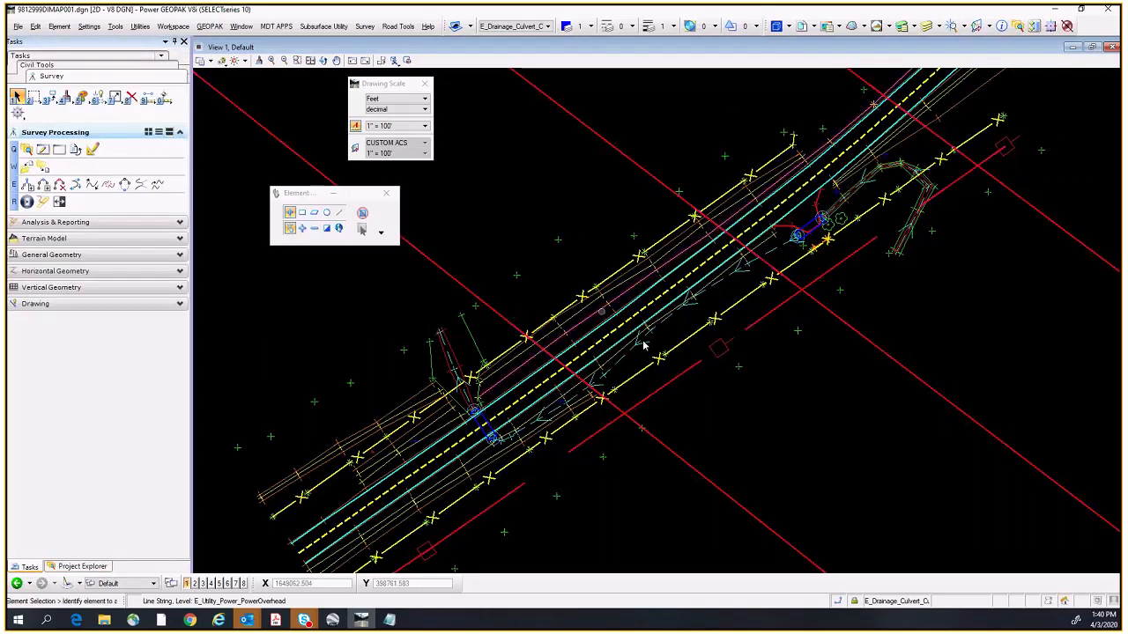
click(678, 384)
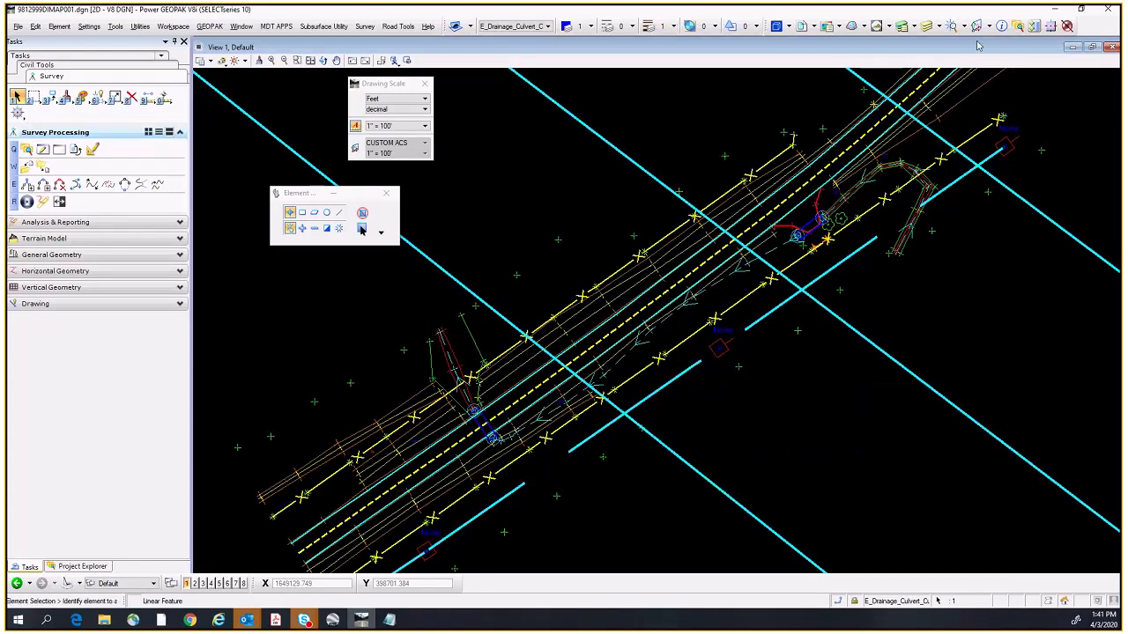
click(1006, 27)
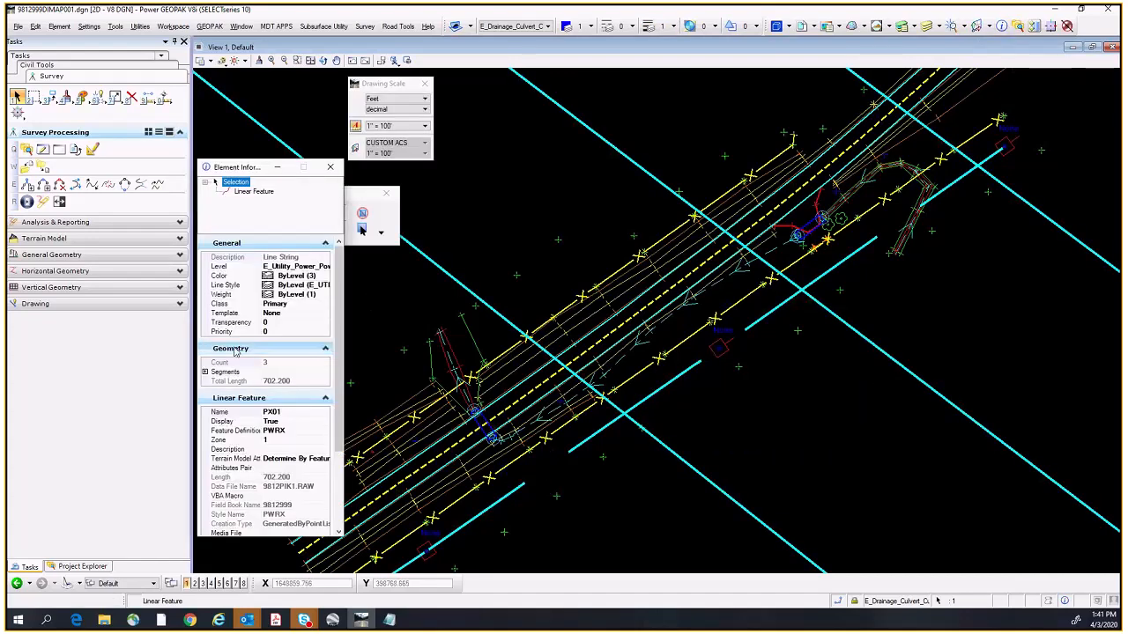
scroll(255, 457, down, 2)
scroll(255, 457, down, 4)
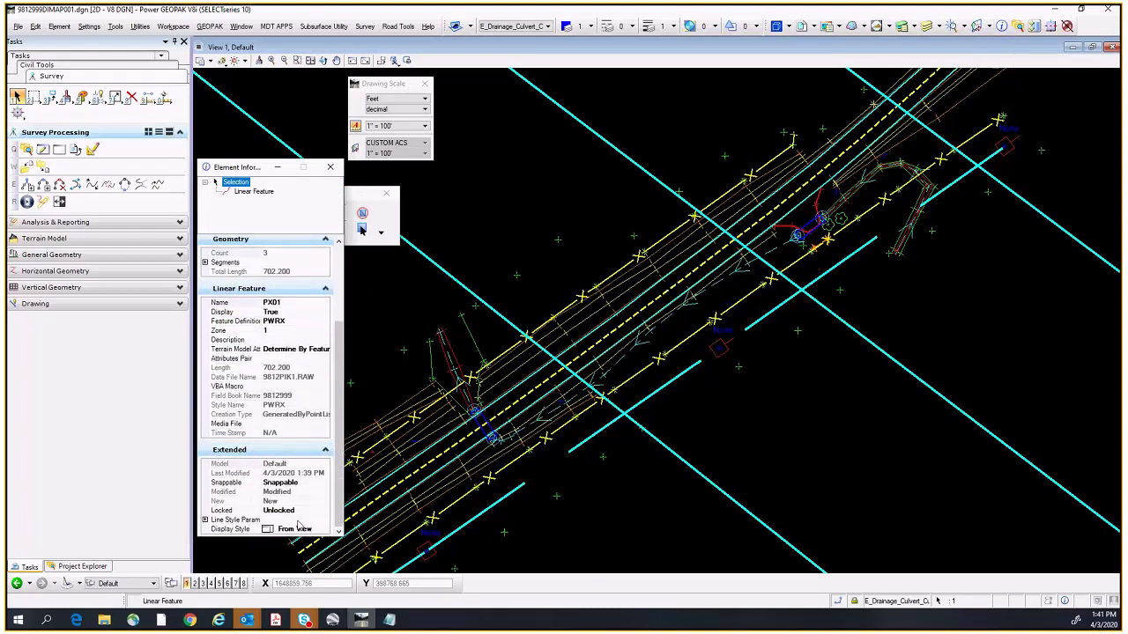
scroll(295, 440, up, 6)
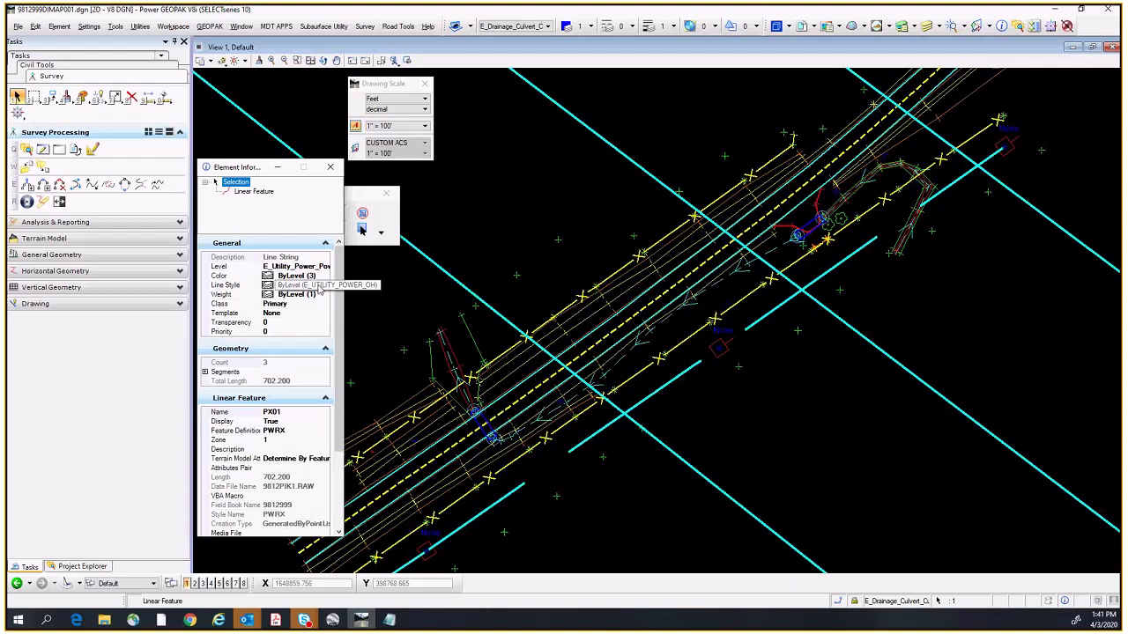
click(320, 288)
click(324, 287)
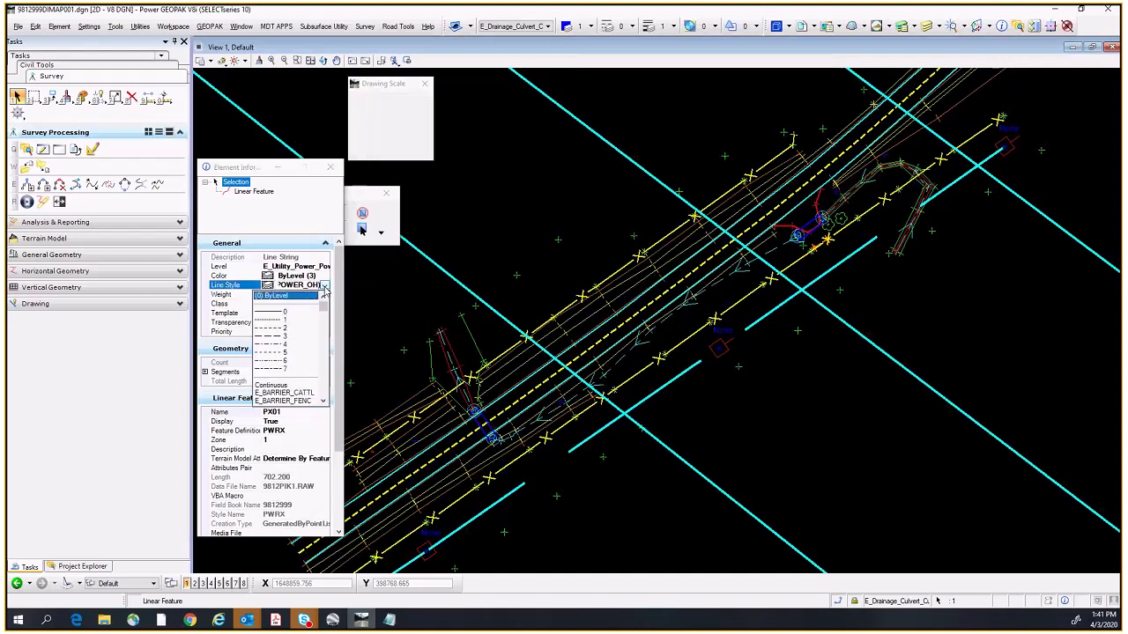
click(273, 313)
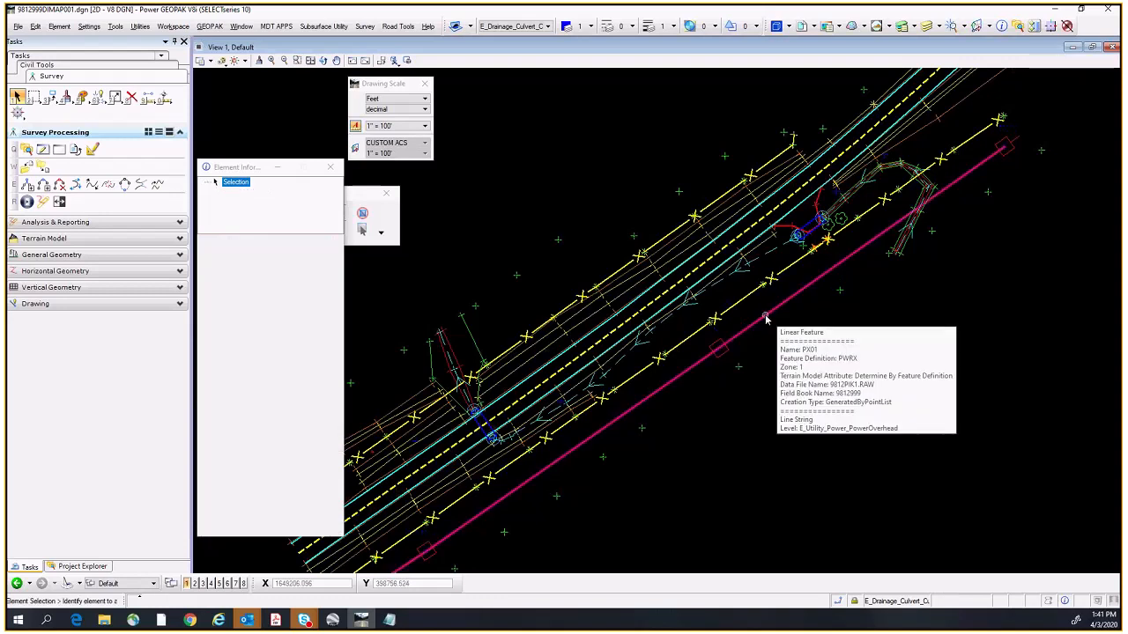
scroll(767, 319, down, 10)
scroll(768, 320, up, 5)
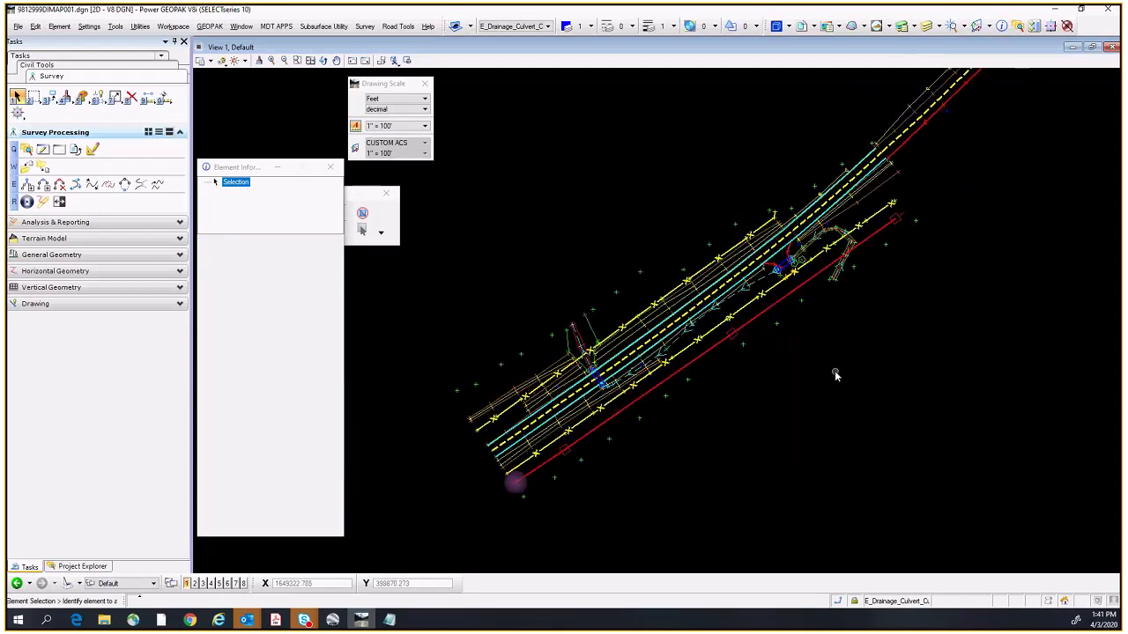
click(331, 167)
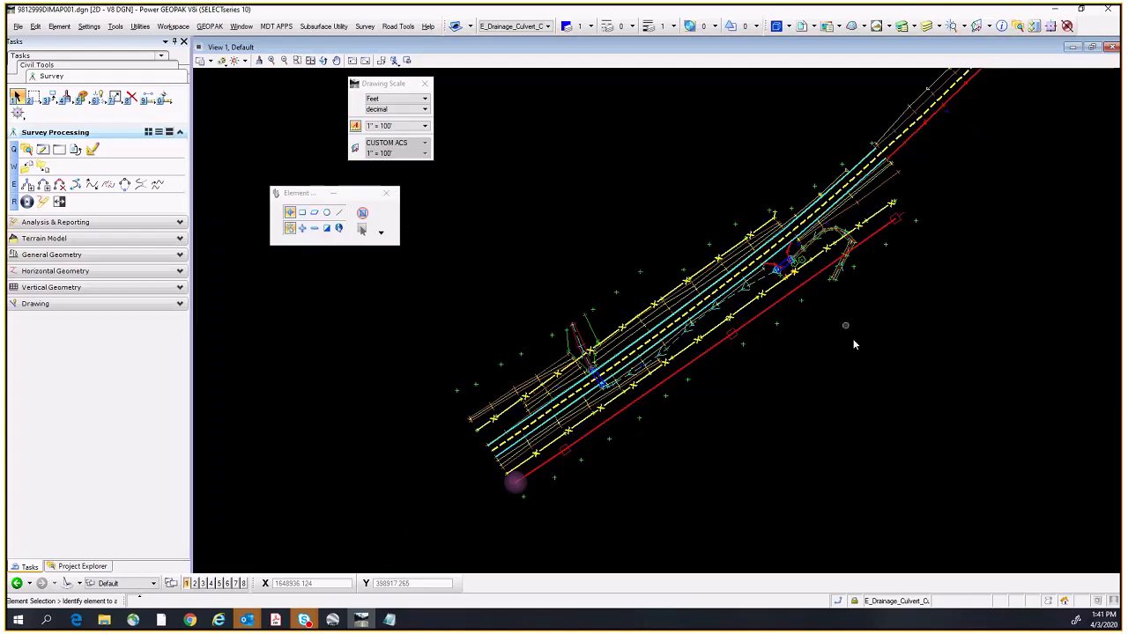
Step: Examine the processed survey along the whole road, including the power line, fences, culverts, ditches and the far road extension
scroll(809, 271, up, 3)
scroll(760, 345, down, 2)
middle_drag(519, 280, 773, 82)
mouse_move(864, 199)
middle_down()
mouse_move(780, 283)
mouse_move(682, 308)
middle_up()
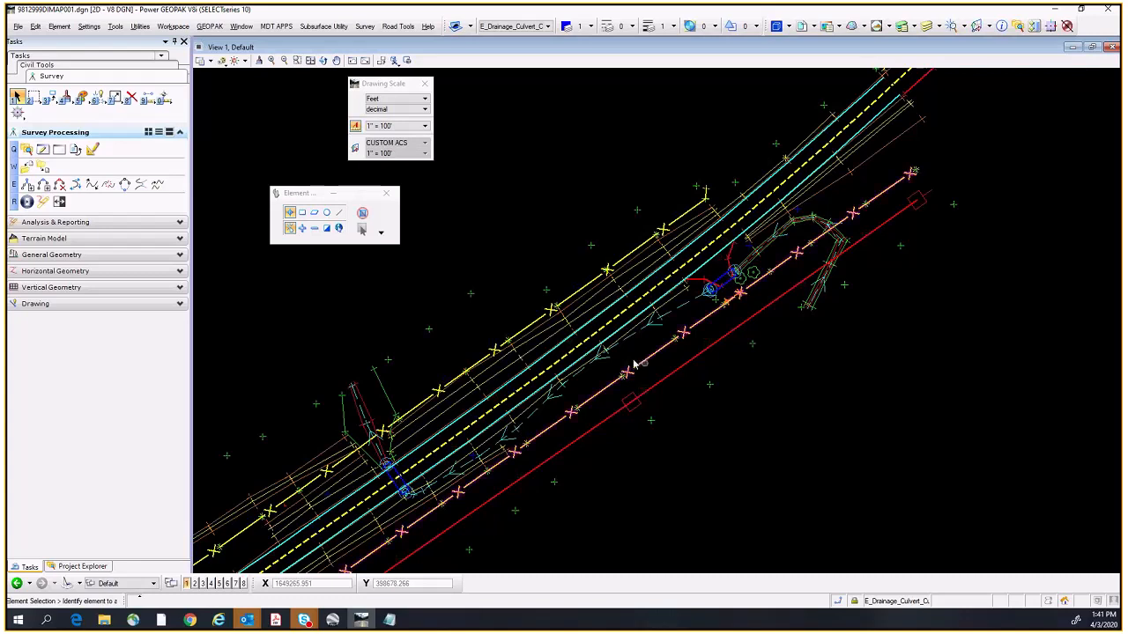
mouse_move(509, 389)
middle_down()
mouse_move(712, 211)
mouse_move(665, 289)
middle_up()
scroll(715, 261, up, 2)
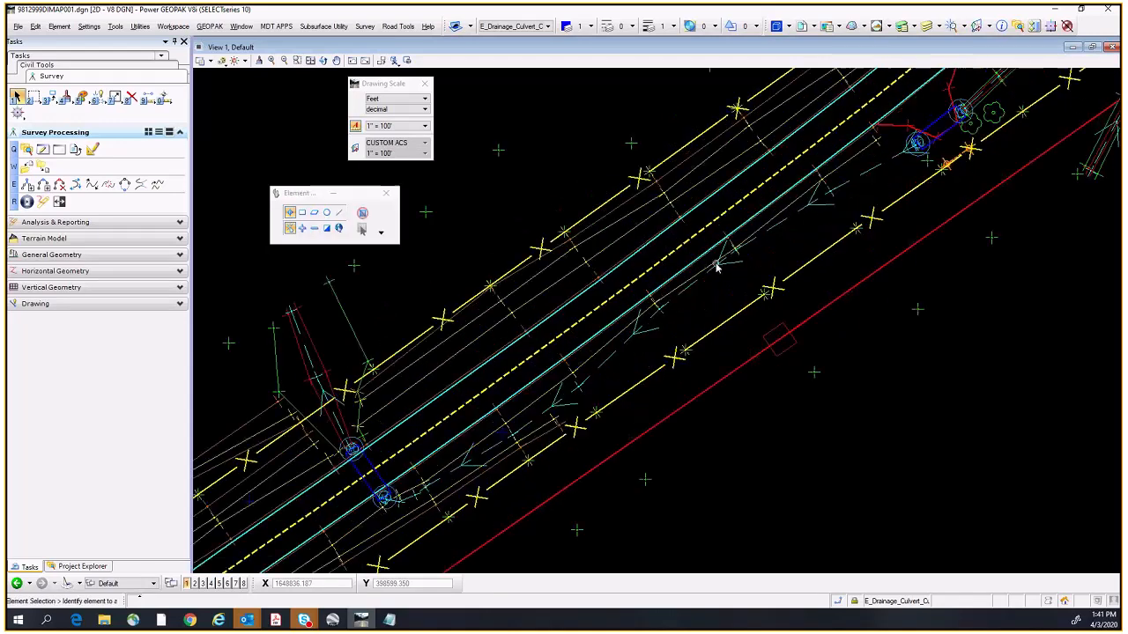
scroll(764, 240, down, 2)
middle_drag(824, 213, 642, 396)
scroll(737, 331, up, 2)
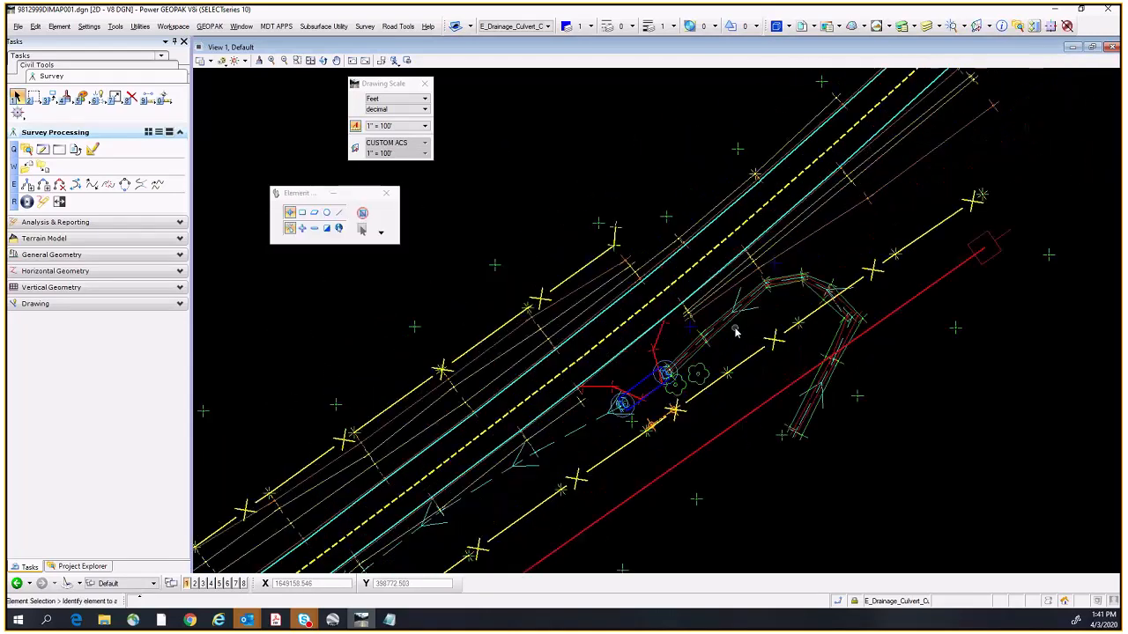
scroll(855, 218, down, 2)
mouse_move(890, 185)
middle_down()
mouse_move(826, 433)
mouse_move(795, 436)
mouse_move(901, 319)
middle_up()
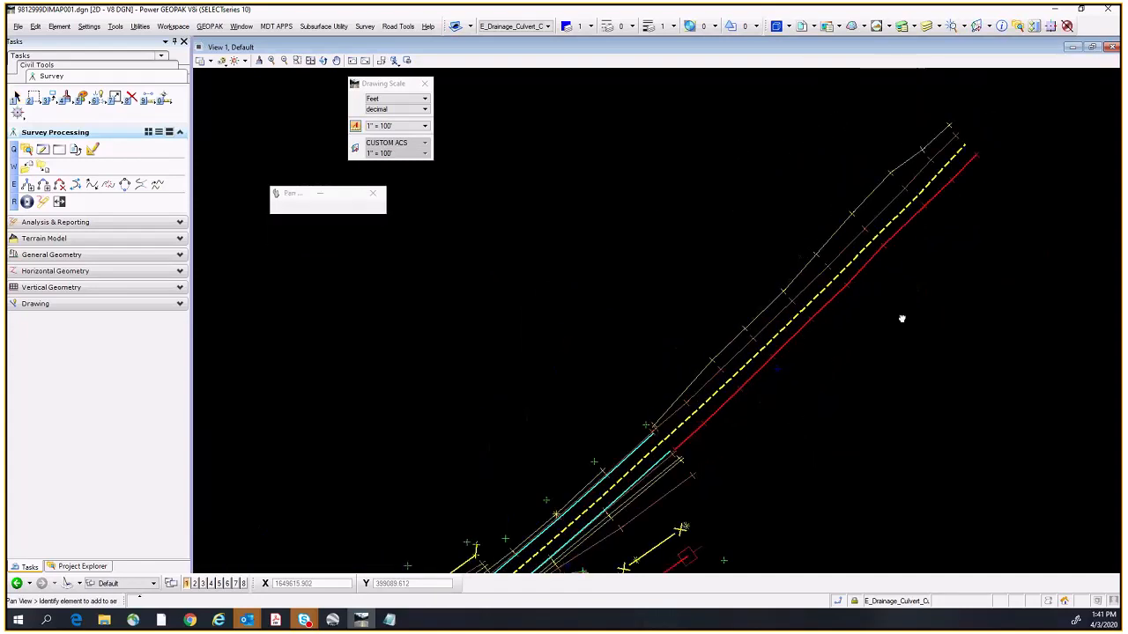
middle_drag(772, 423, 904, 248)
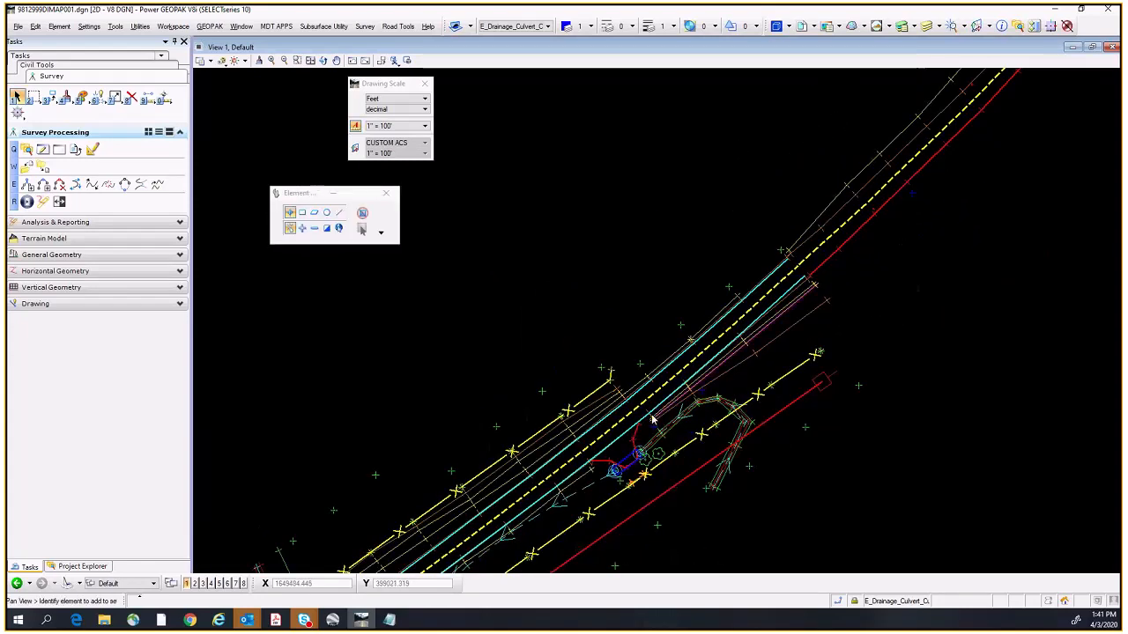
middle_drag(649, 402, 834, 202)
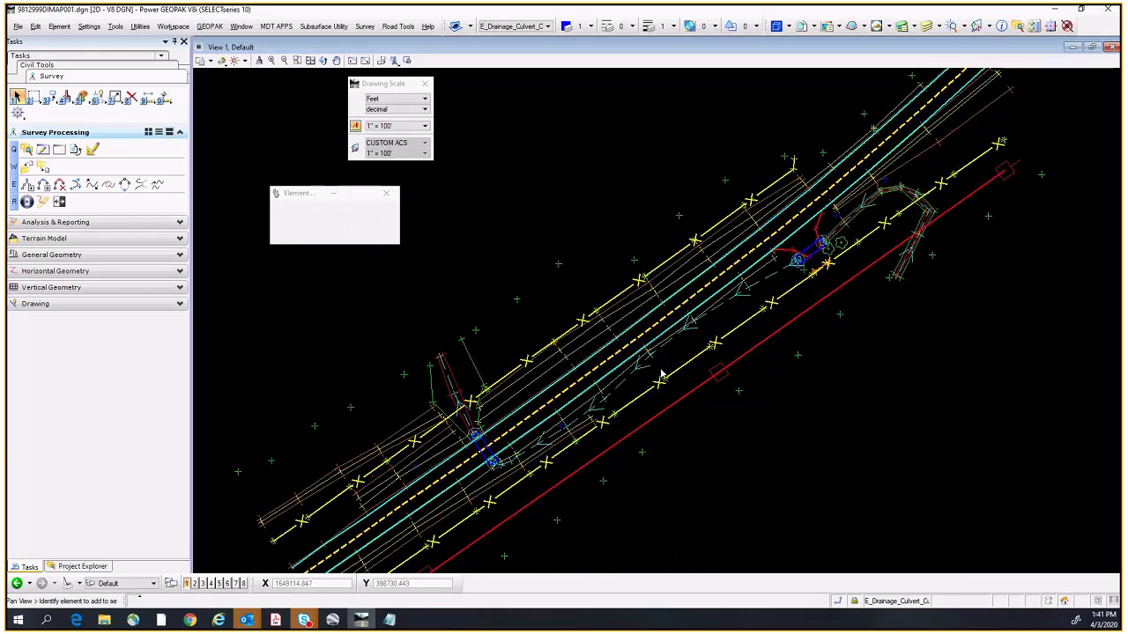
middle_drag(661, 371, 785, 289)
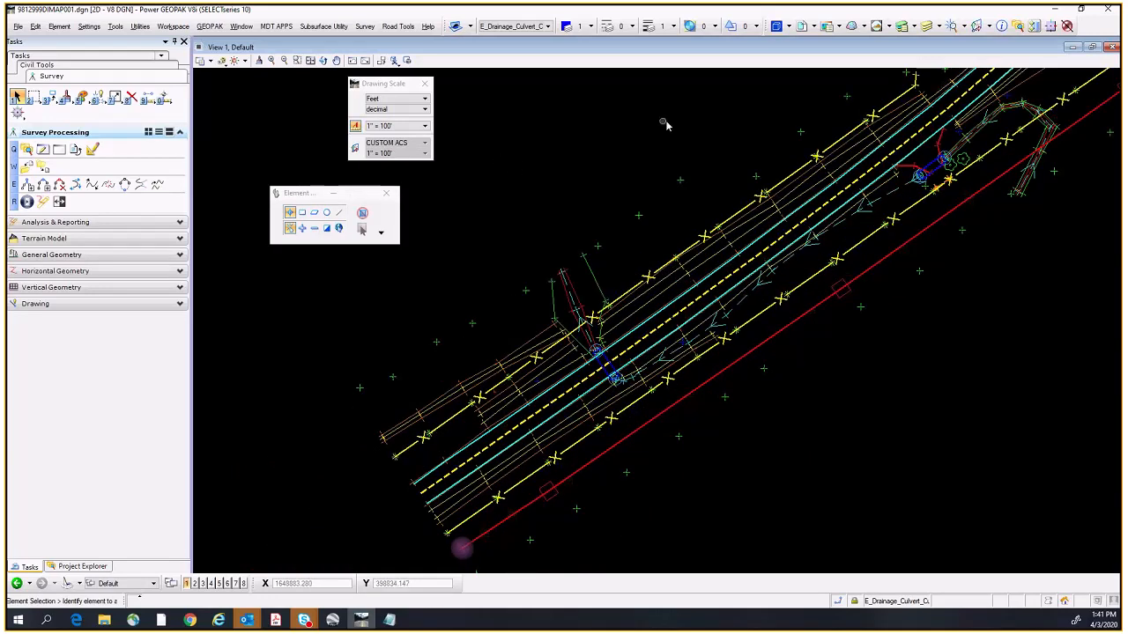
scroll(666, 129, down, 3)
mouse_move(666, 132)
middle_down()
mouse_move(599, 219)
mouse_move(520, 272)
middle_up()
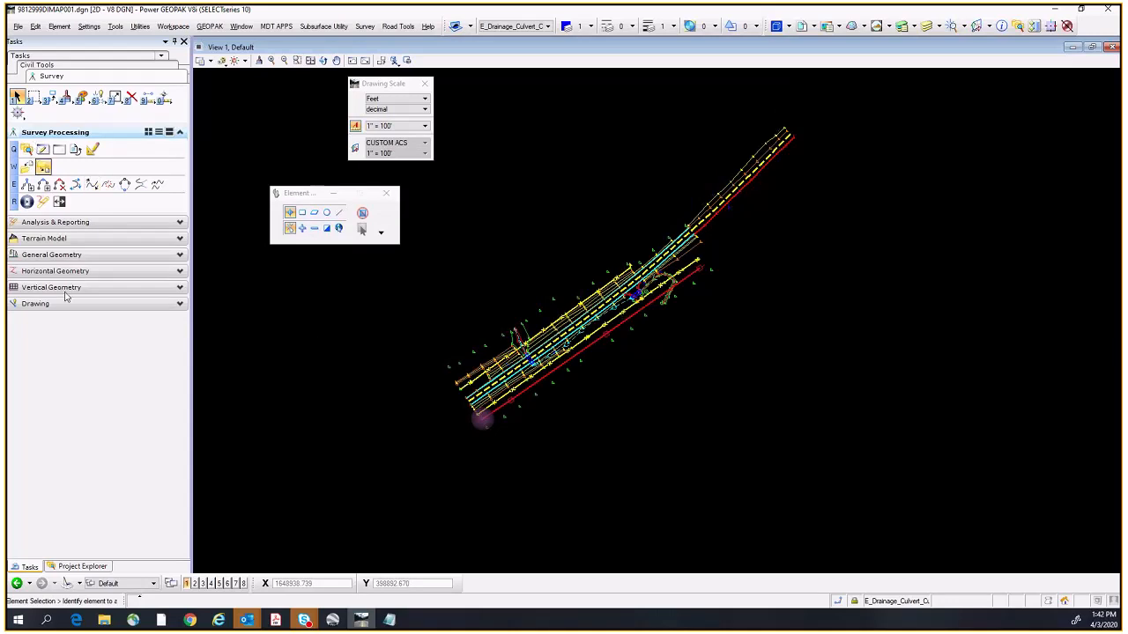
Step: Create a terrain model from field book 9812999 and inspect its triangles along the road
click(83, 567)
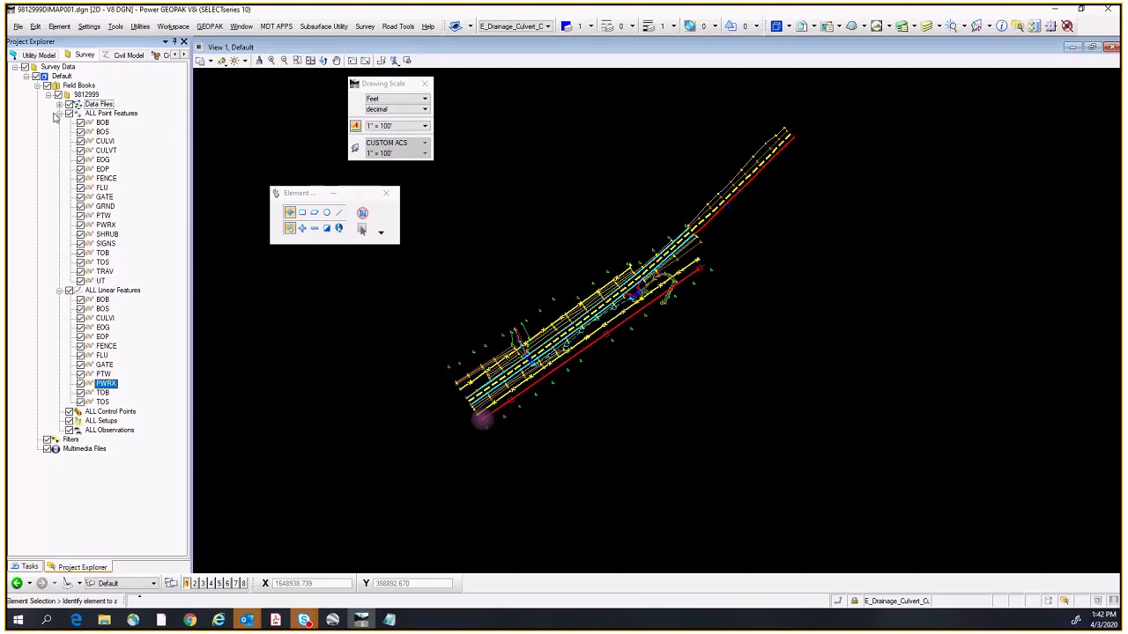
click(86, 95)
right_click(85, 94)
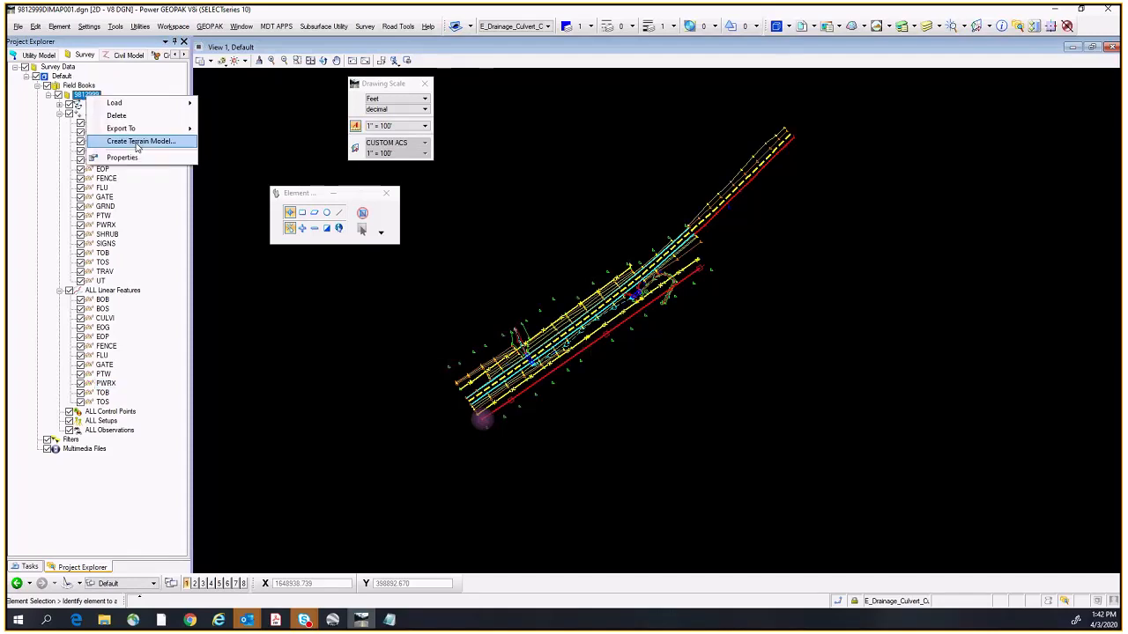
click(137, 144)
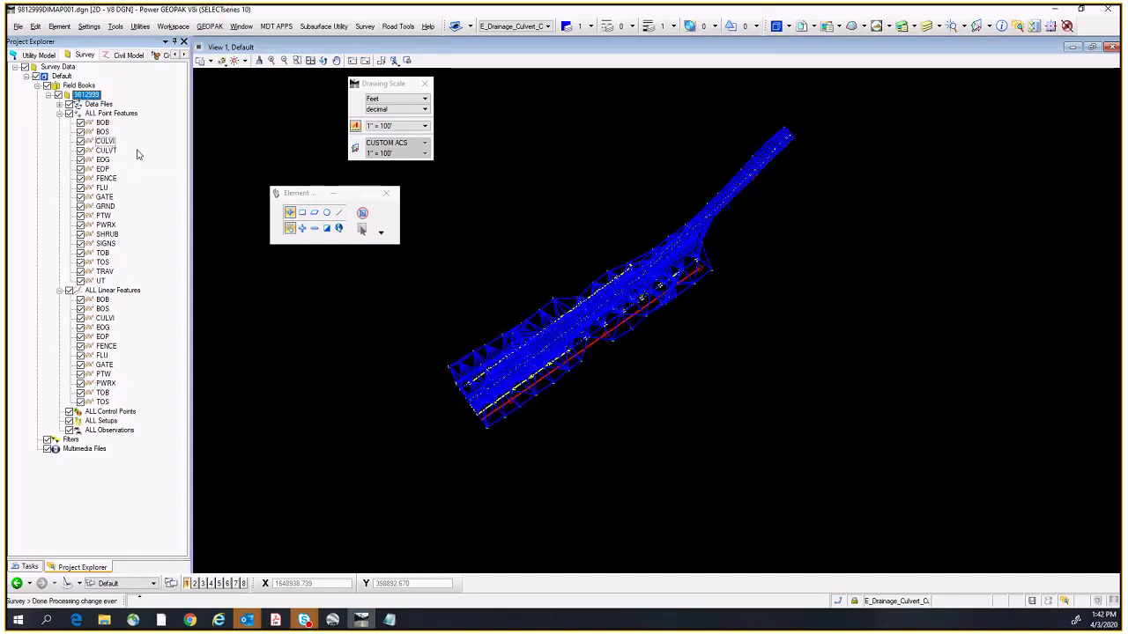
scroll(602, 291, up, 4)
scroll(602, 290, up, 2)
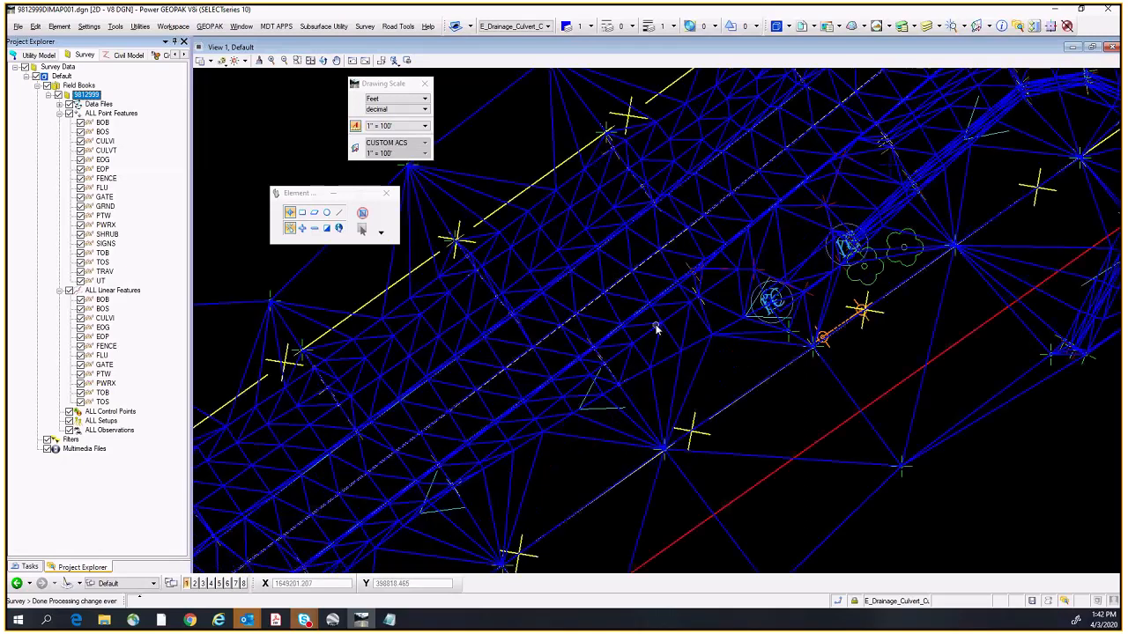
scroll(657, 329, down, 5)
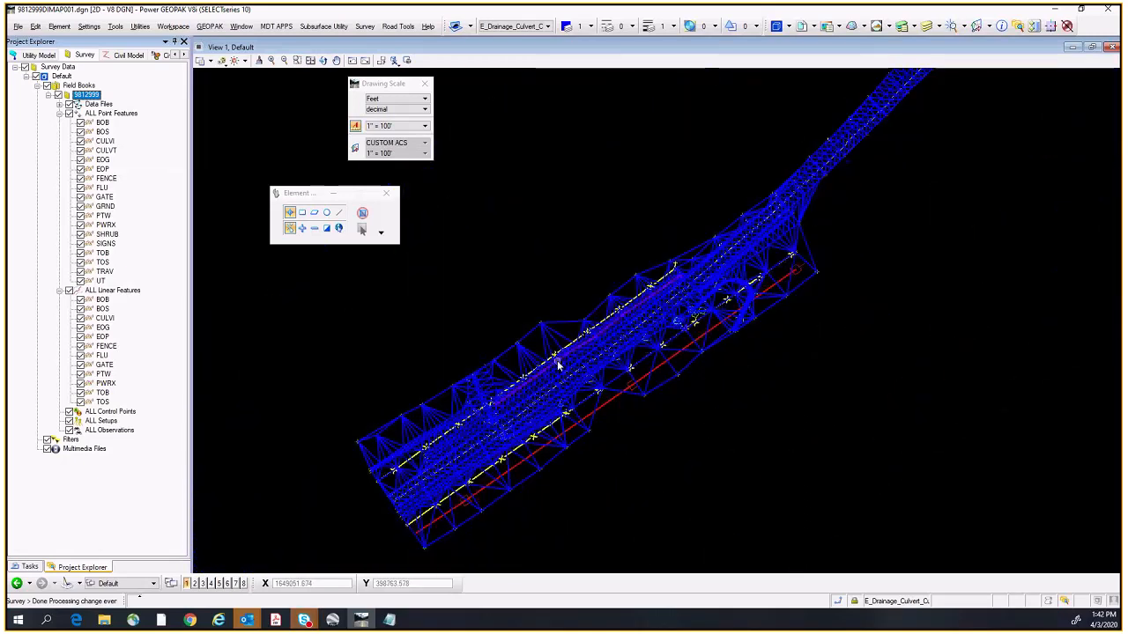
scroll(558, 366, up, 2)
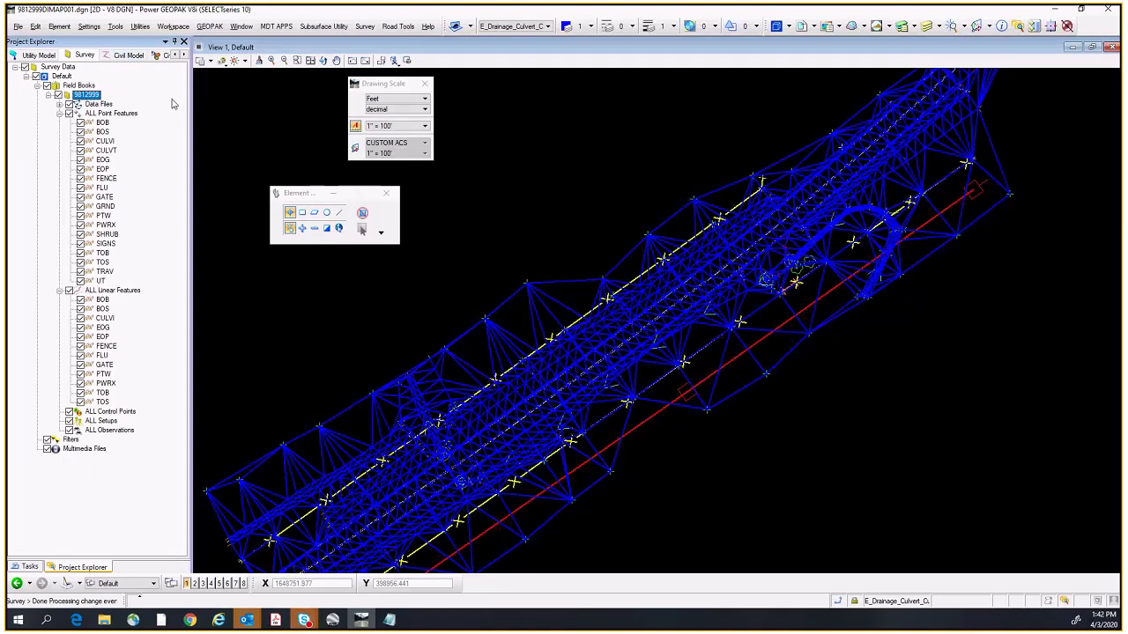
Step: Open the properties of terrain model 9812999 from the drawing's civil data
click(123, 55)
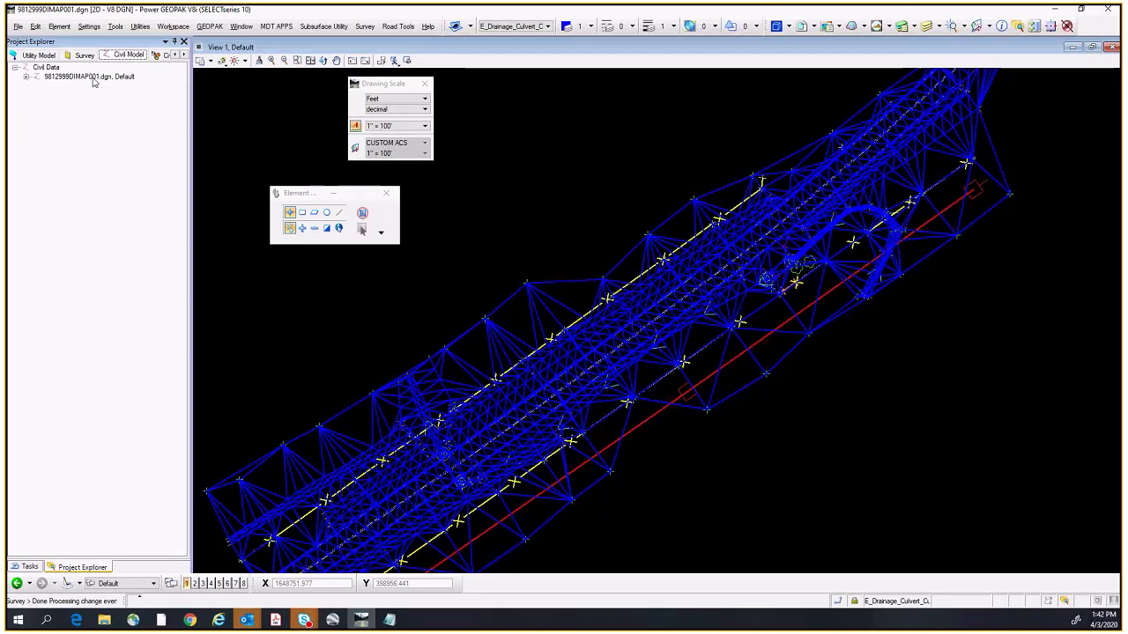
click(26, 77)
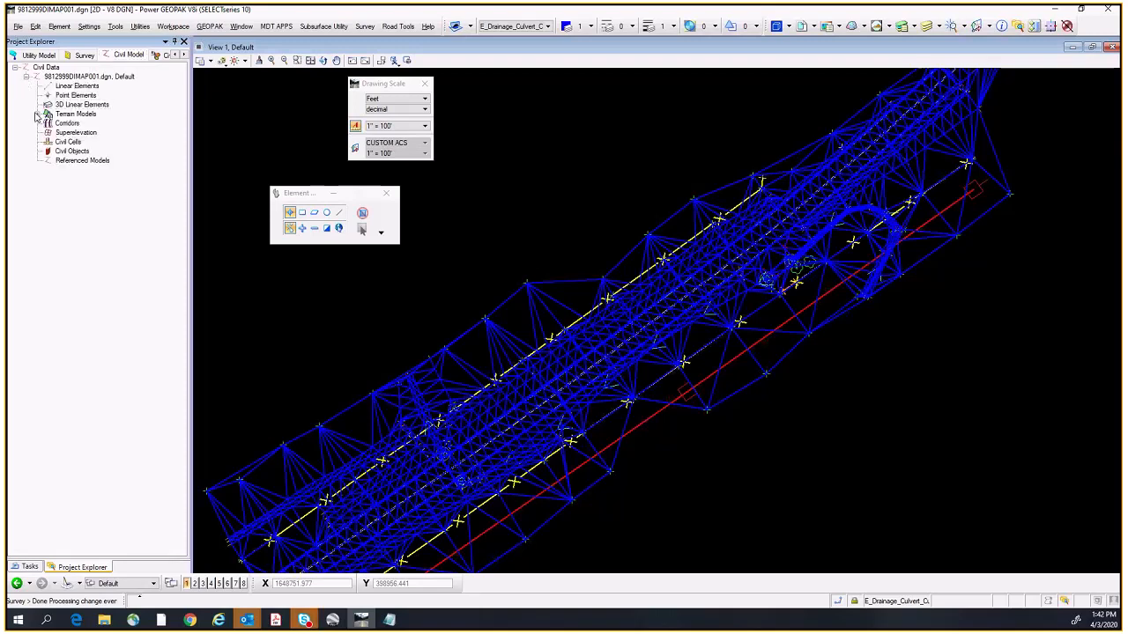
click(38, 113)
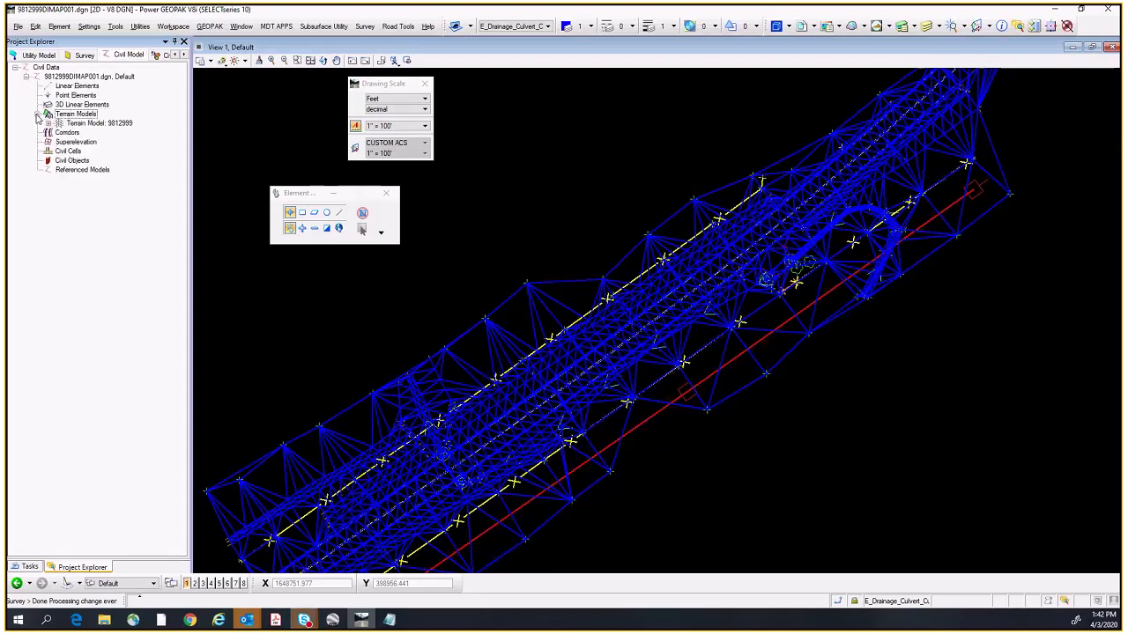
click(85, 126)
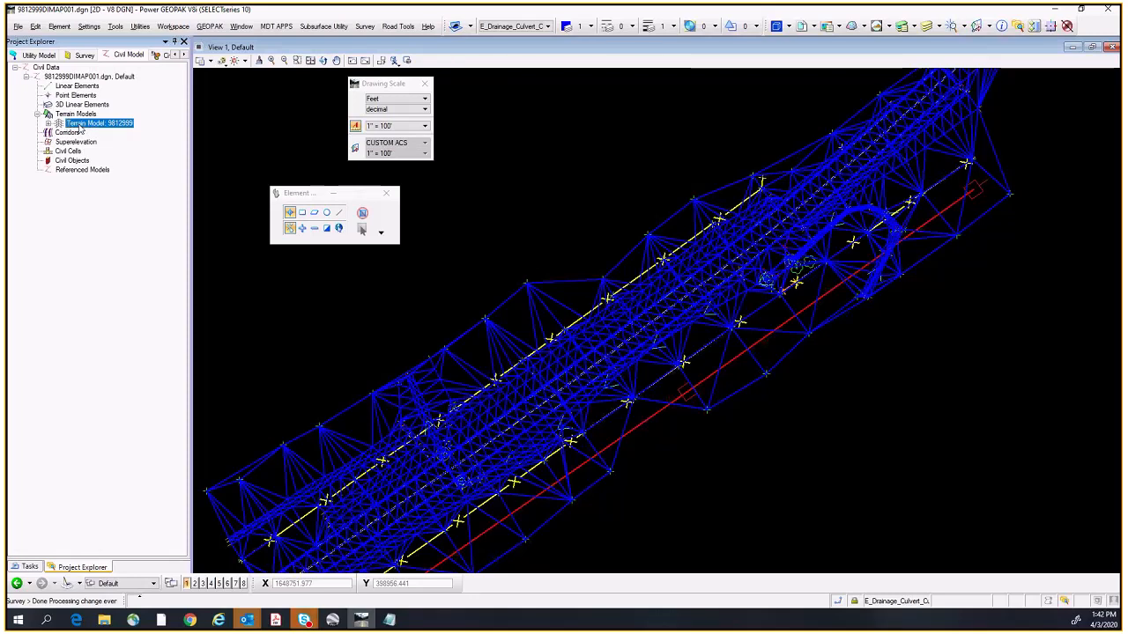
right_click(80, 126)
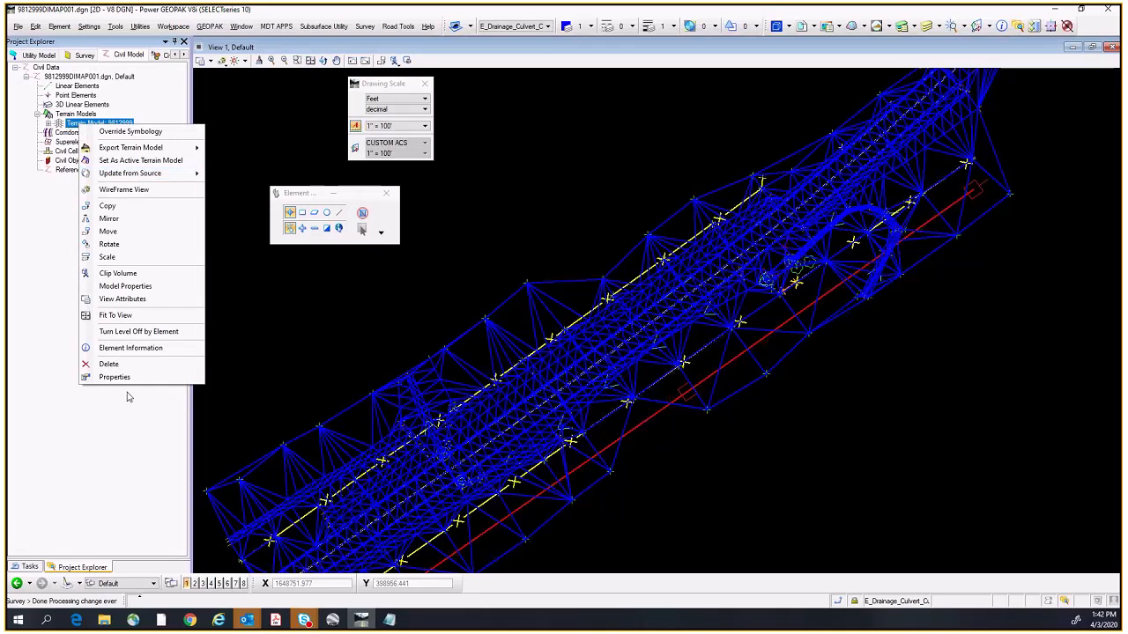
click(118, 377)
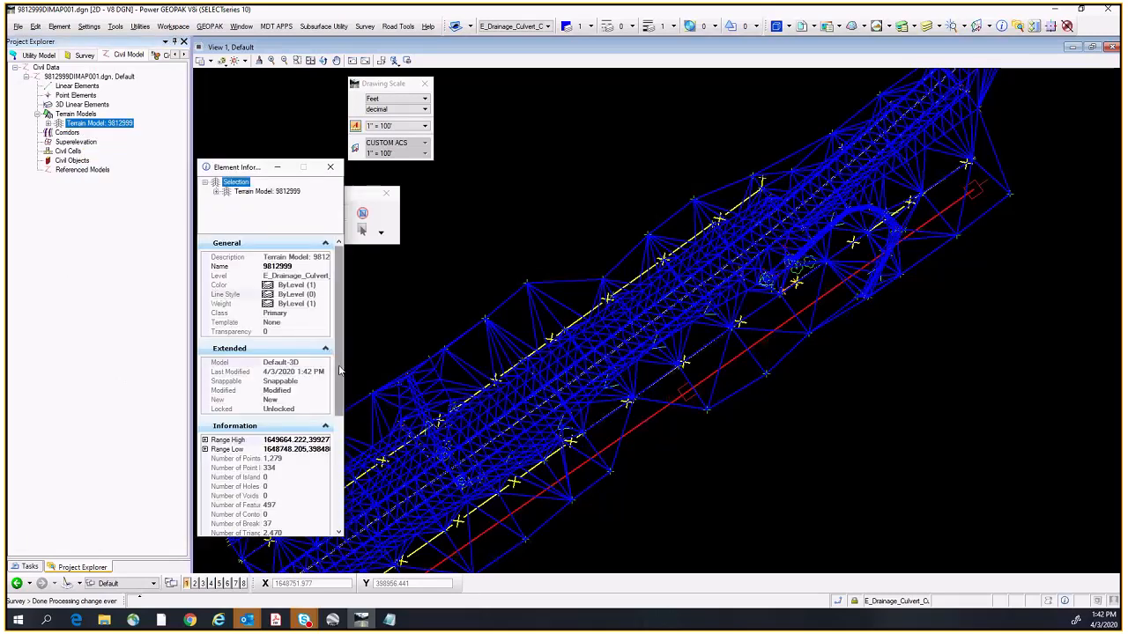
Step: Assign the TD_Existing_Contours feature definition from MDT_Terrain_Display to terrain model 9812999
scroll(340, 370, down, 5)
click(292, 513)
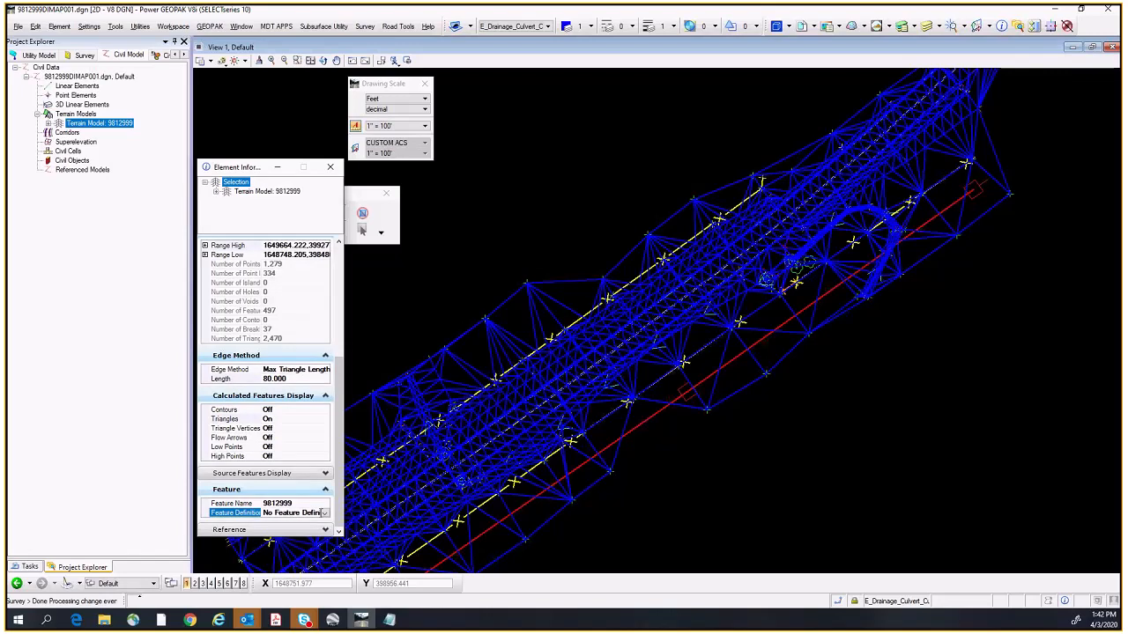
click(324, 513)
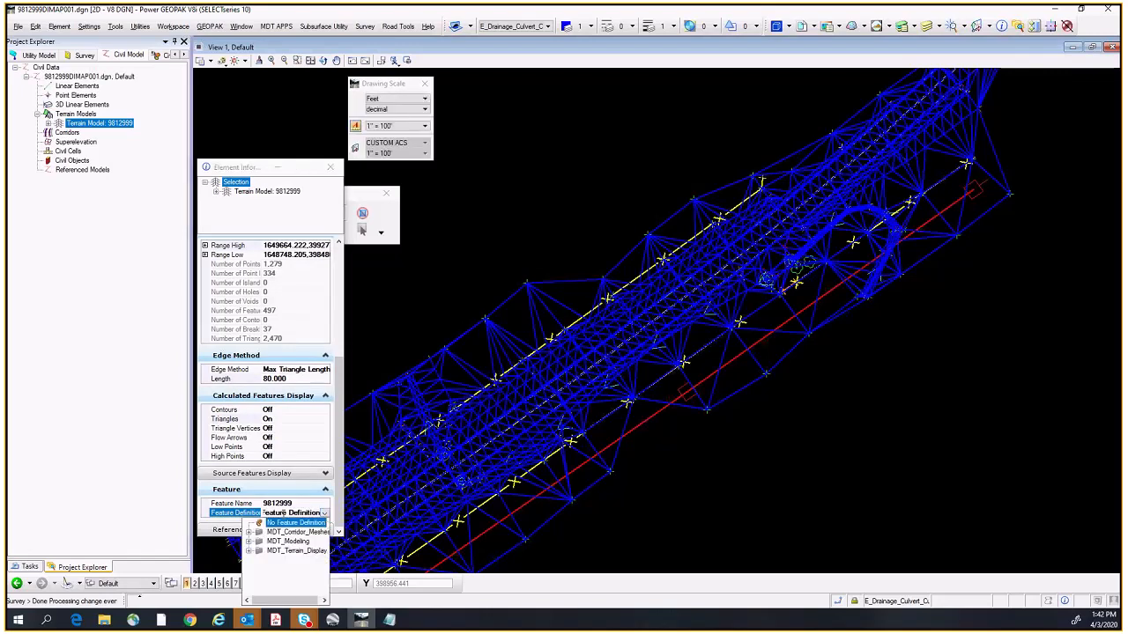
click(249, 552)
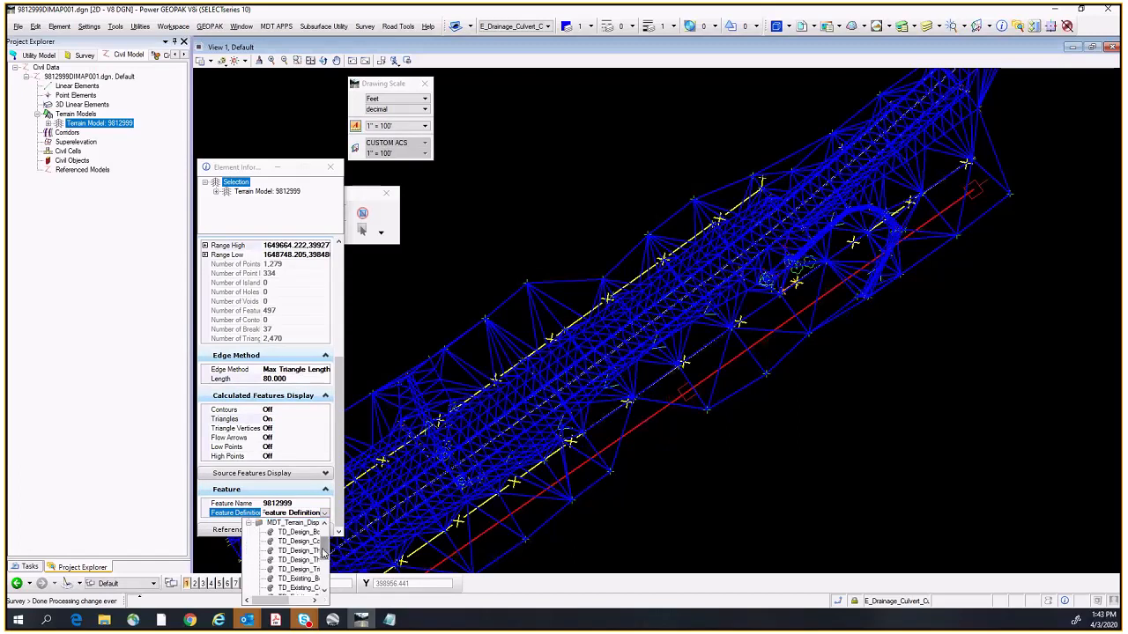
drag(324, 549, 324, 571)
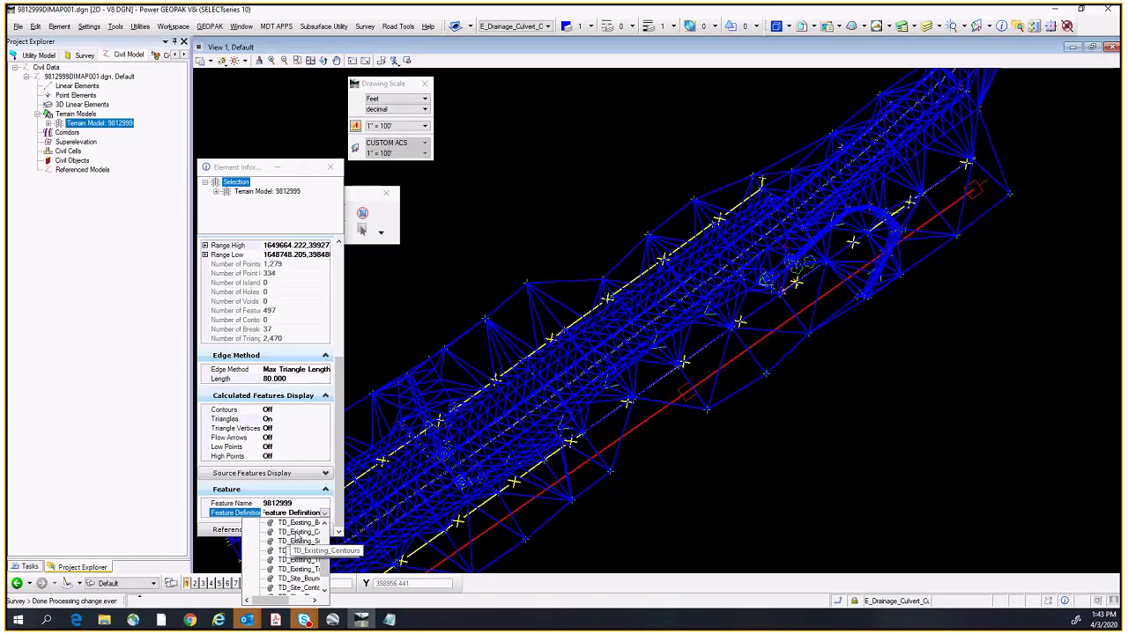
click(297, 533)
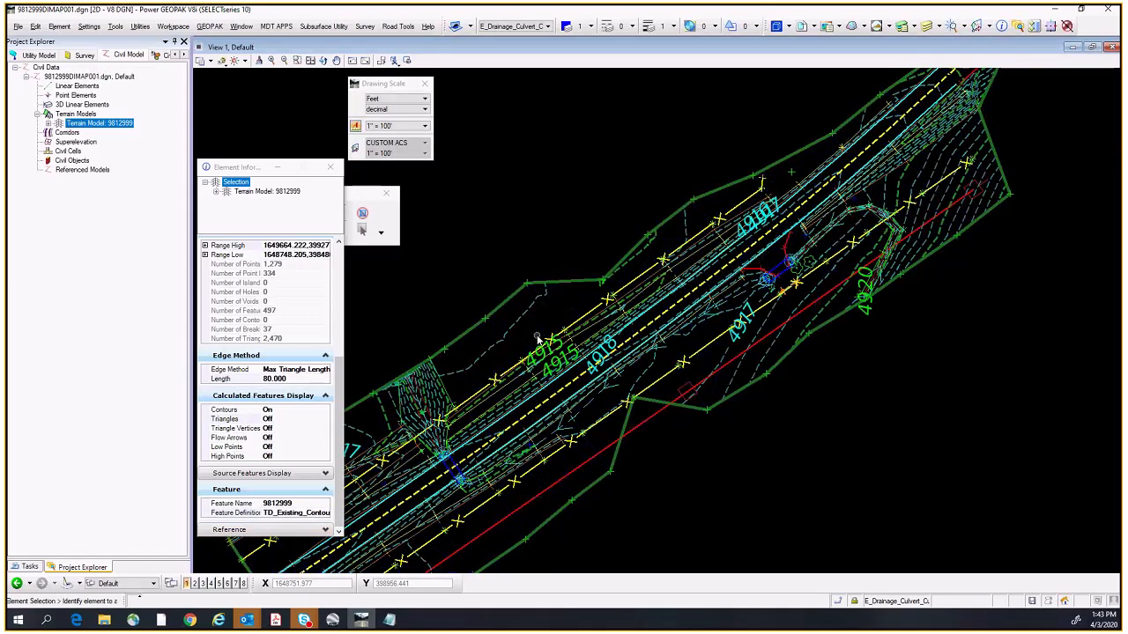
Step: Set the terrain model's maximum triangle length to 100, keeping its information window clear of the drawing
middle_drag(598, 457, 716, 340)
scroll(701, 384, down, 2)
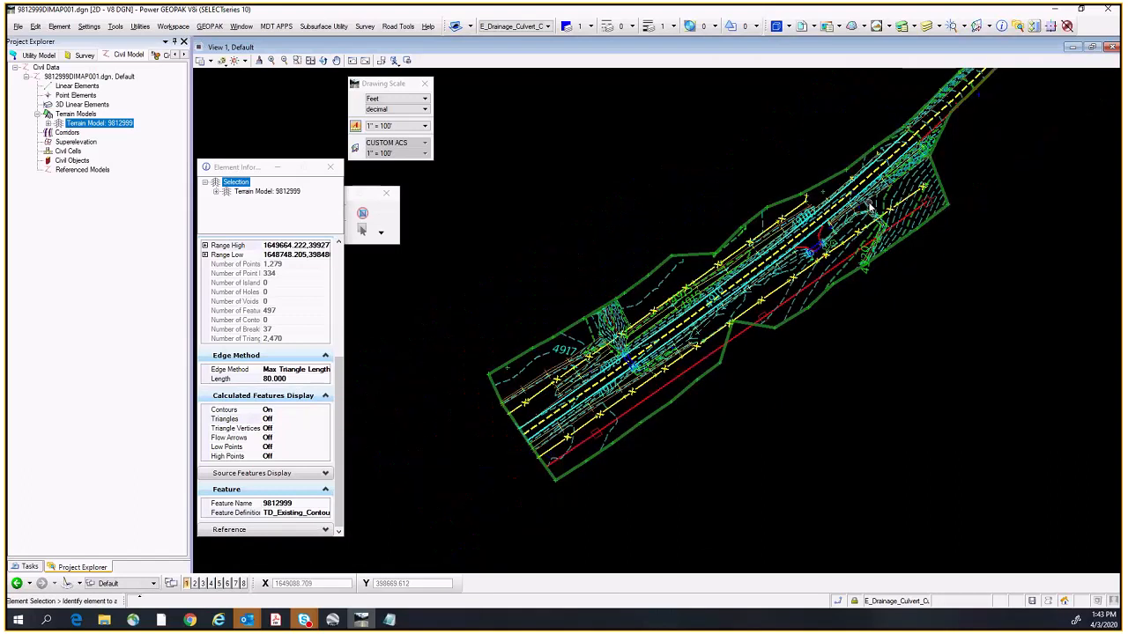
scroll(733, 328, up, 3)
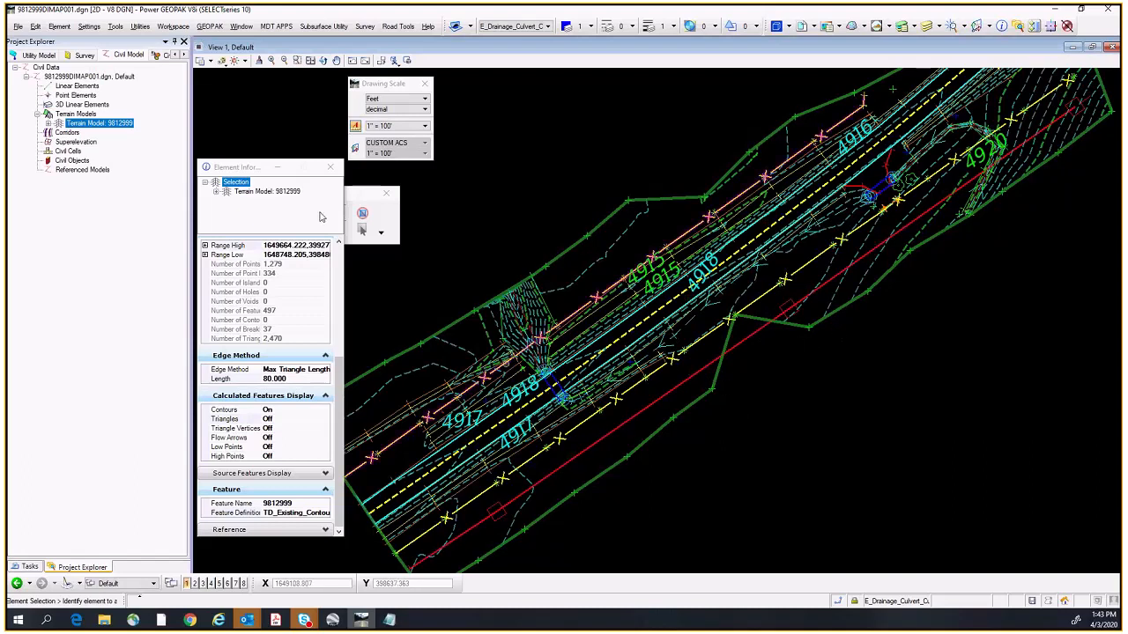
drag(235, 168, 239, 87)
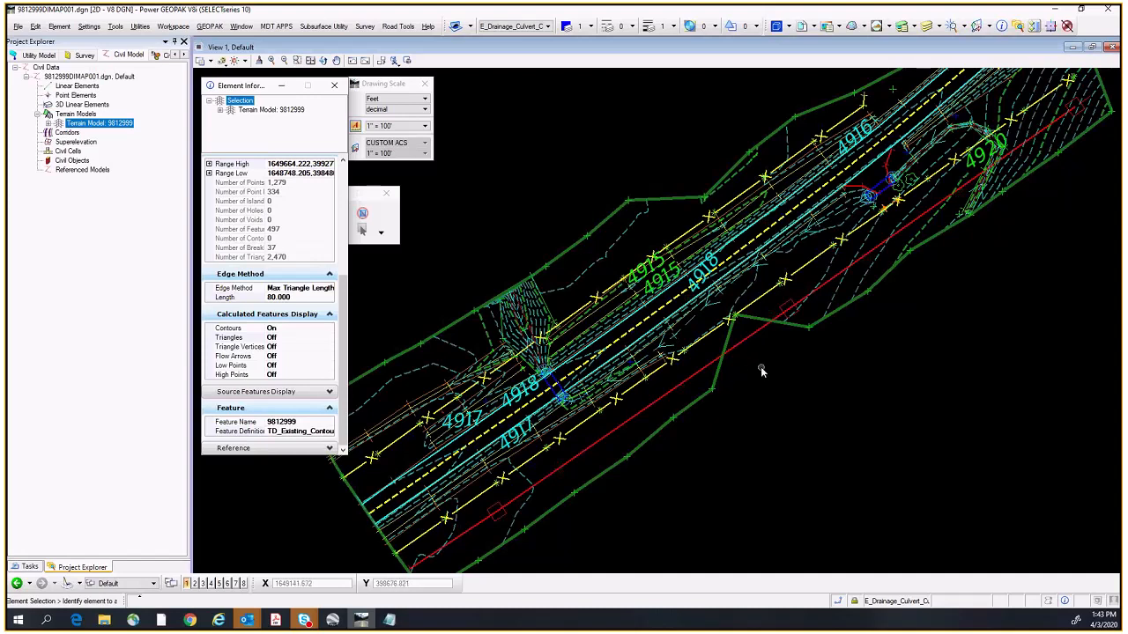
click(298, 300)
text(100)
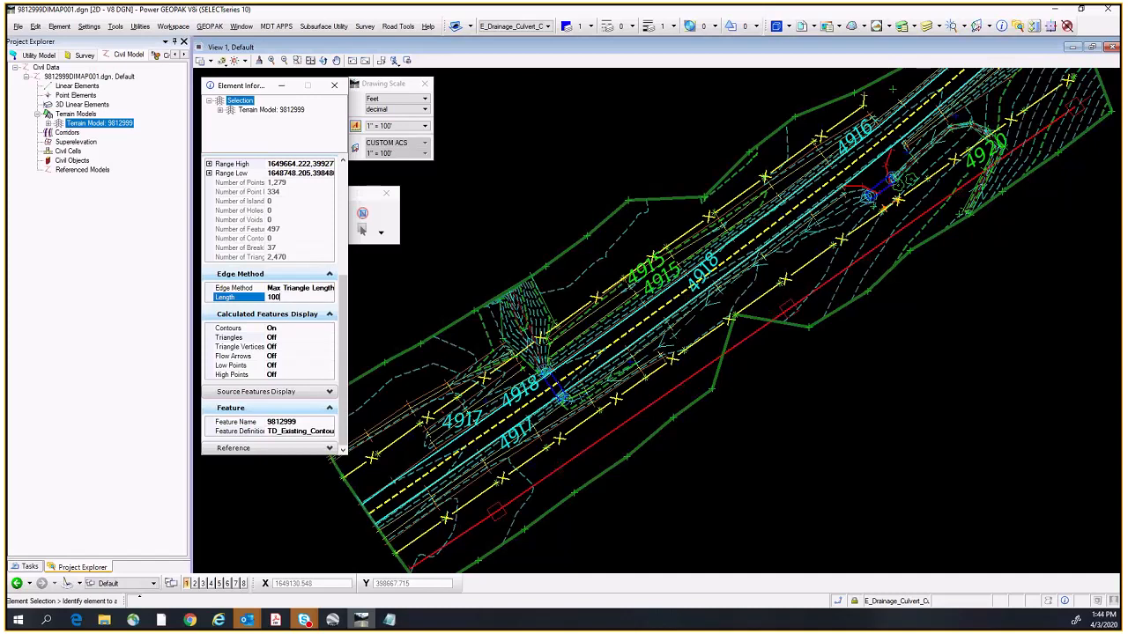
key(Return)
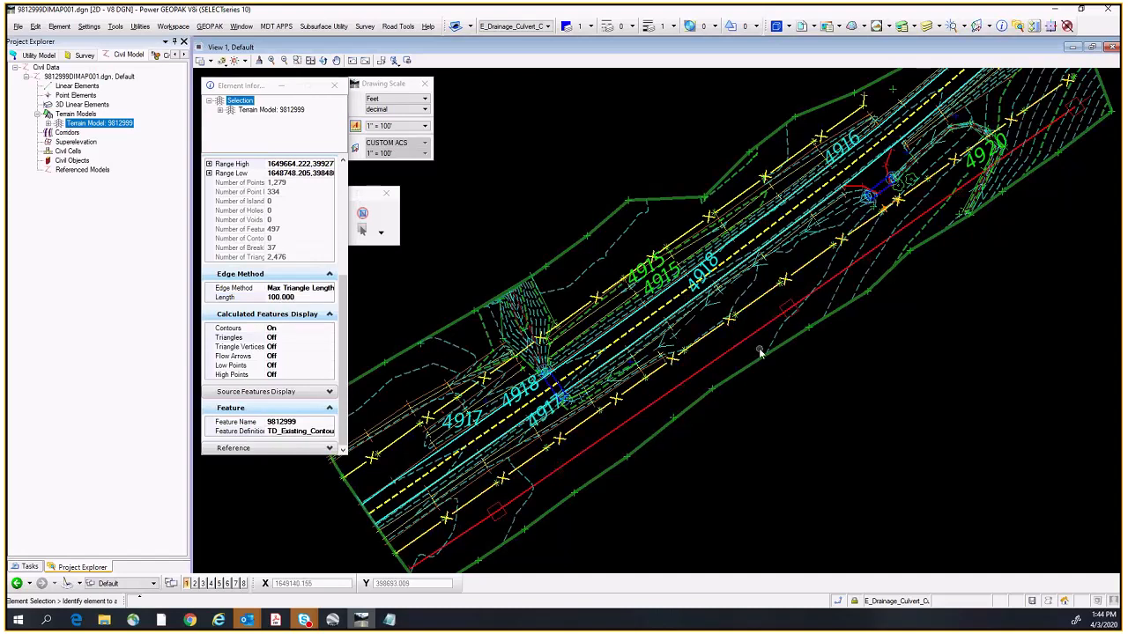
Step: Examine the terrain model's boundary and contours beside the power line, at the near road end and around the culvert ditch
scroll(763, 351, up, 2)
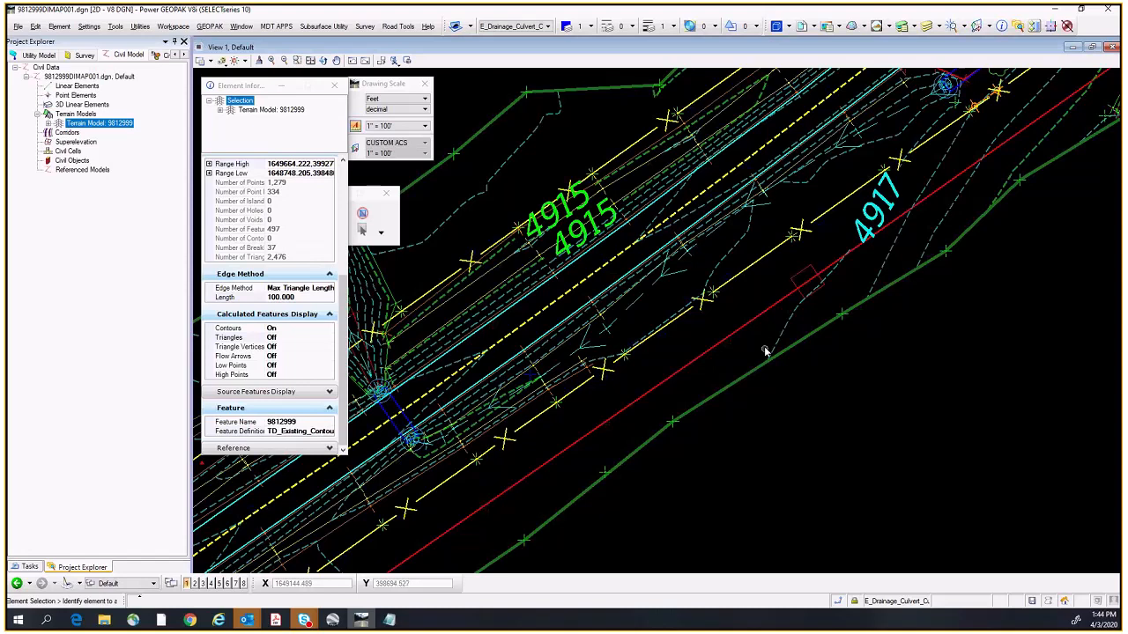
scroll(755, 408, down, 1)
scroll(732, 421, down, 1)
mouse_move(982, 348)
middle_down()
mouse_move(838, 456)
mouse_move(864, 346)
mouse_move(760, 435)
mouse_move(778, 384)
middle_up()
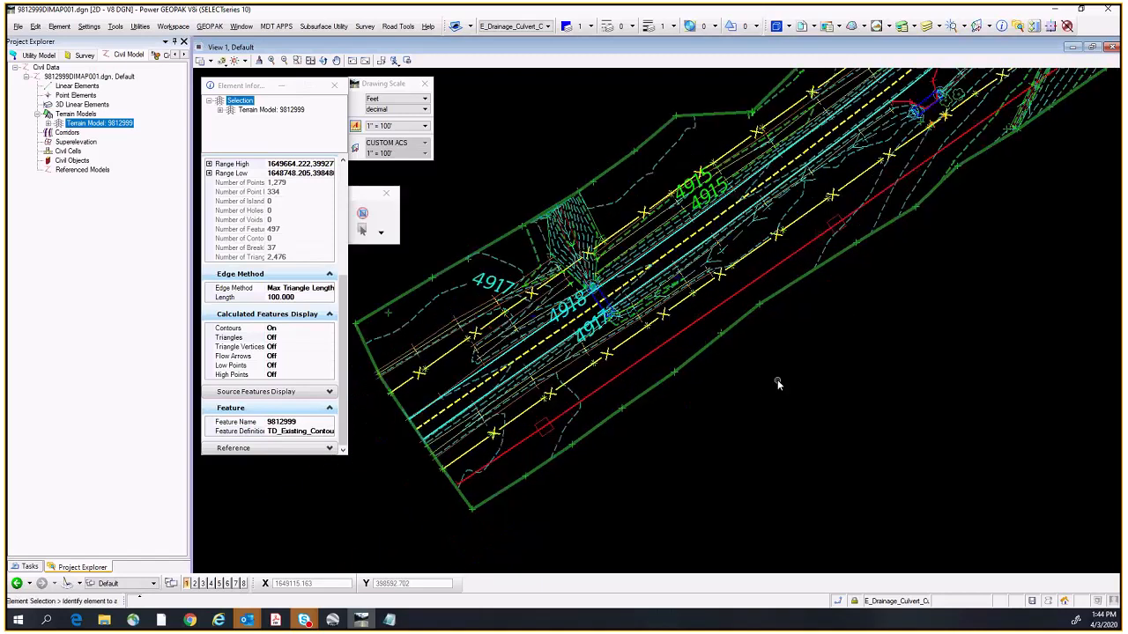
middle_drag(800, 243, 758, 313)
middle_drag(730, 199, 589, 360)
middle_drag(521, 355, 612, 290)
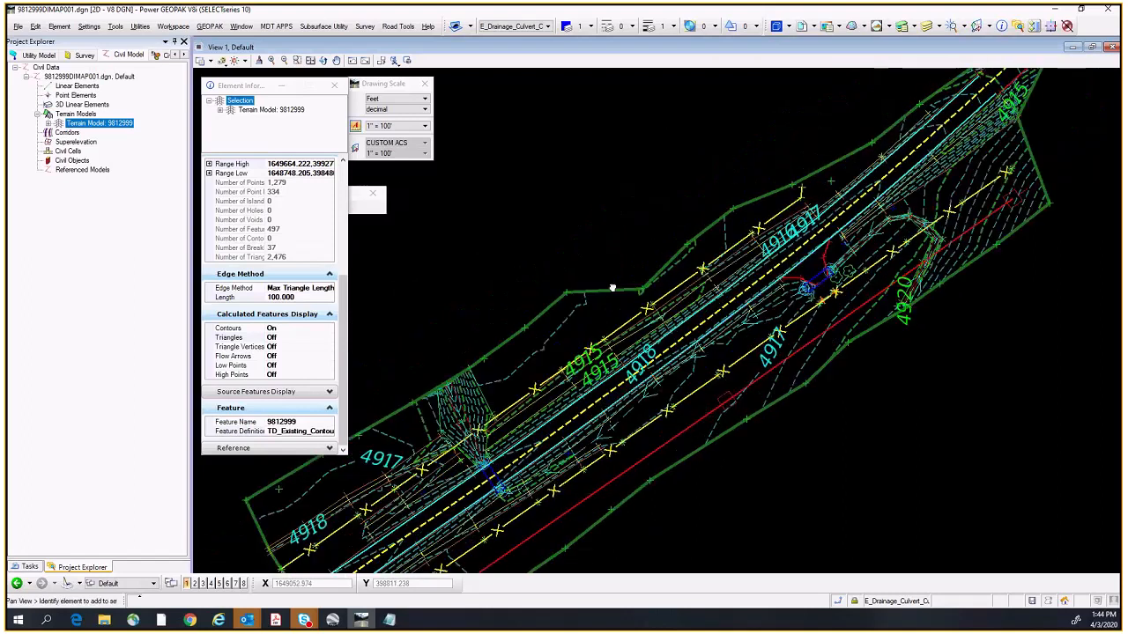
middle_drag(414, 432, 532, 343)
scroll(564, 317, up, 4)
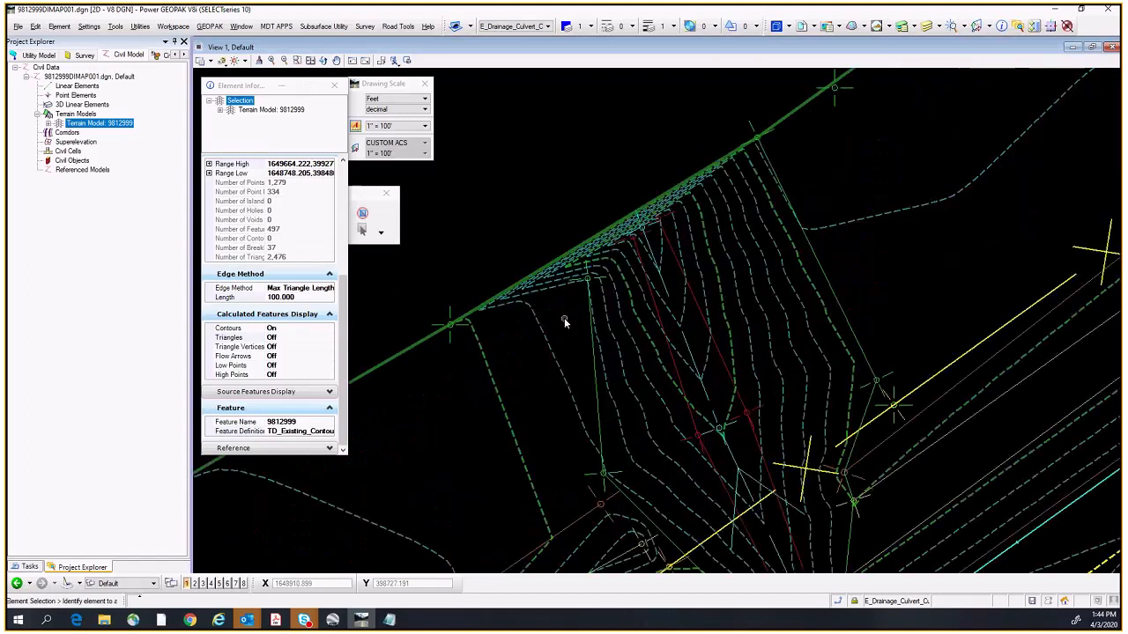
scroll(566, 315, down, 4)
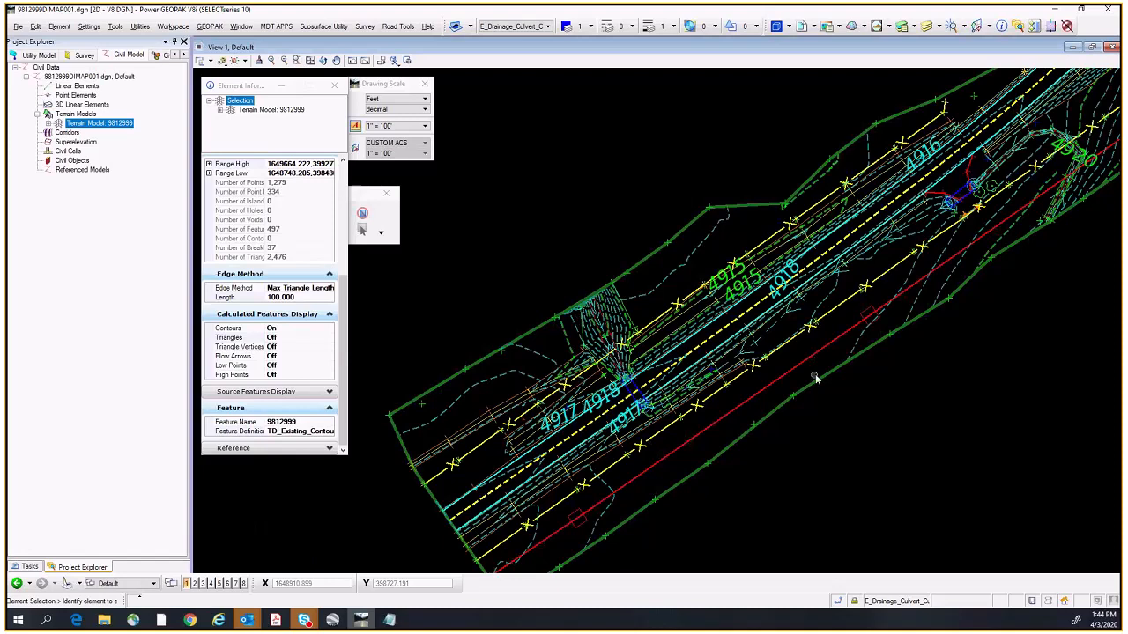
scroll(886, 325, up, 2)
middle_drag(886, 325, 713, 410)
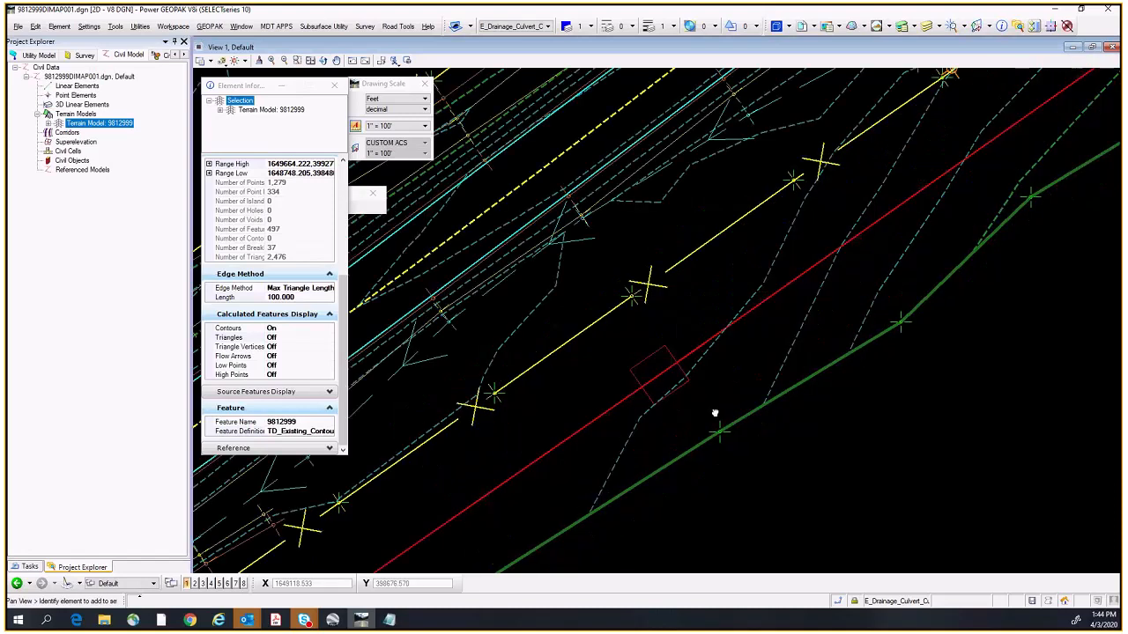
scroll(715, 416, down, 1)
middle_drag(649, 450, 783, 321)
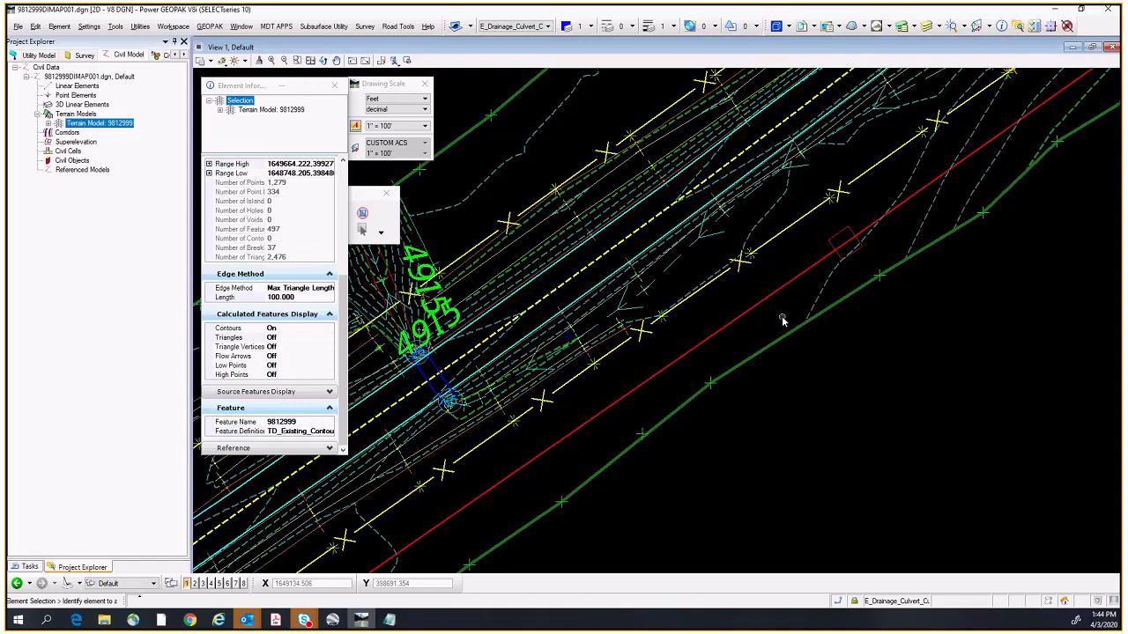
middle_drag(572, 443, 751, 267)
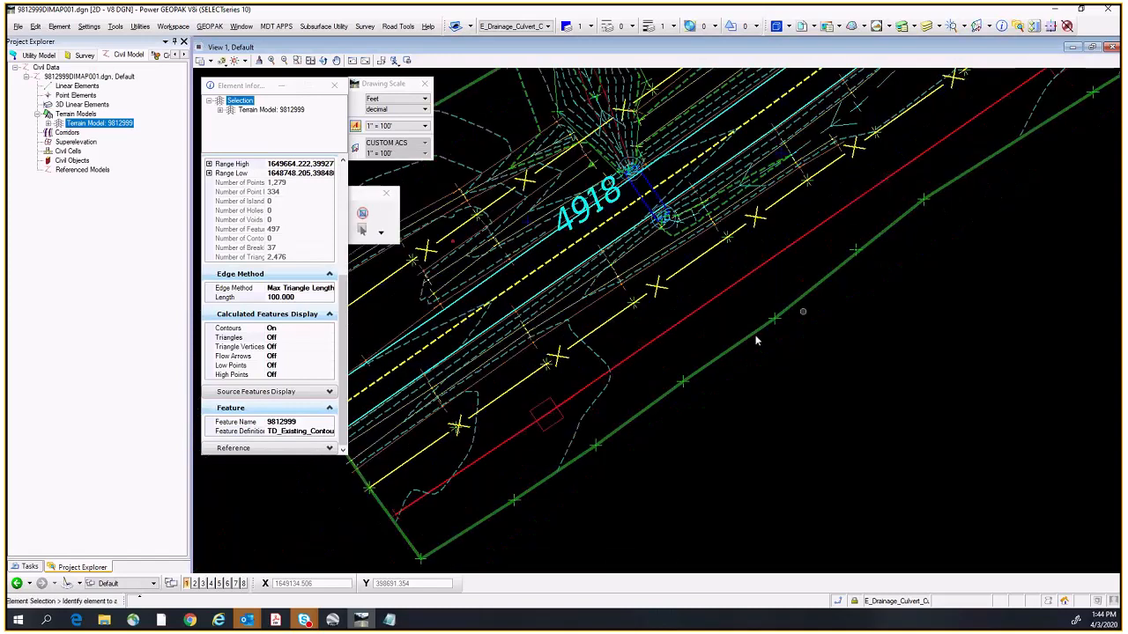
mouse_move(756, 340)
middle_down()
mouse_move(701, 398)
mouse_move(592, 443)
middle_up()
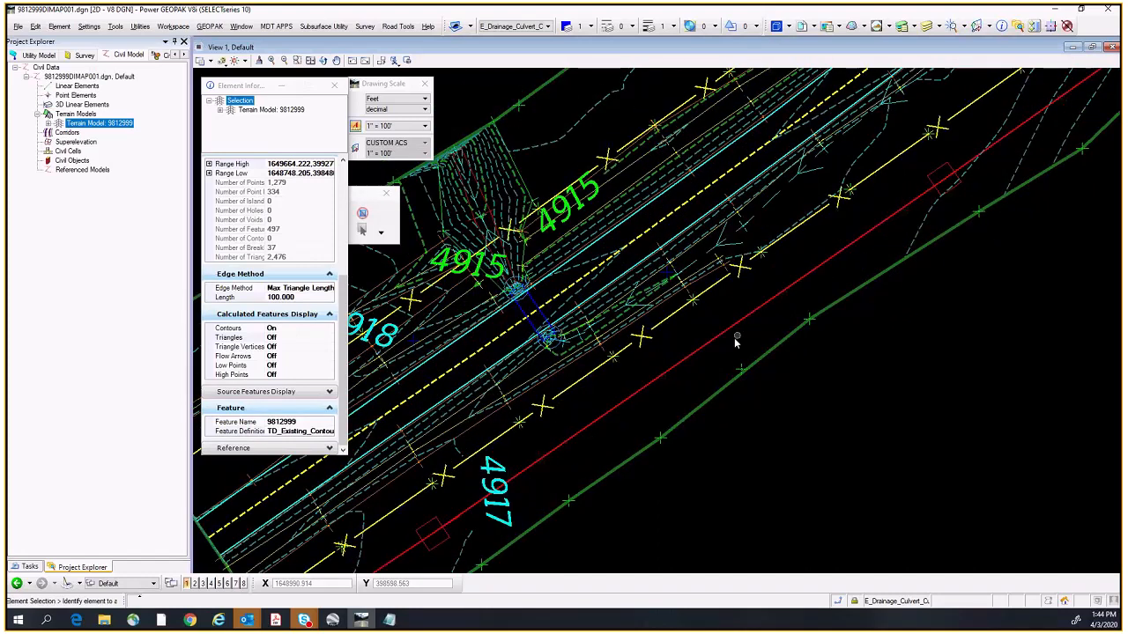
Step: Examine the contours along the road from the culvert crossing to the far road extension
scroll(735, 341, down, 4)
middle_drag(942, 255, 880, 356)
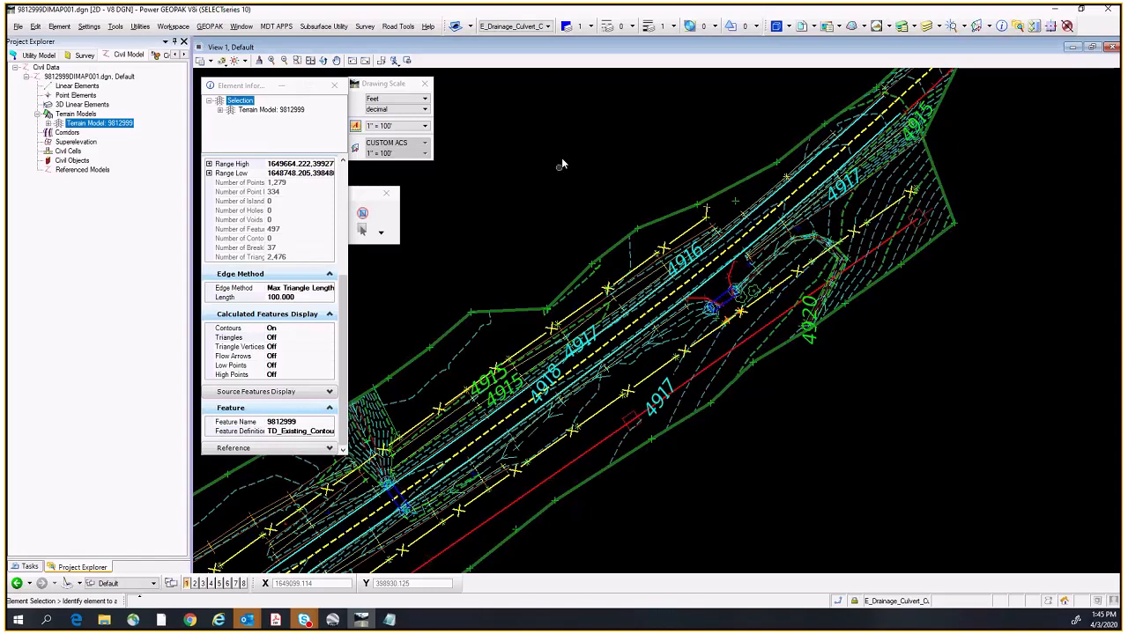
middle_drag(407, 310, 551, 226)
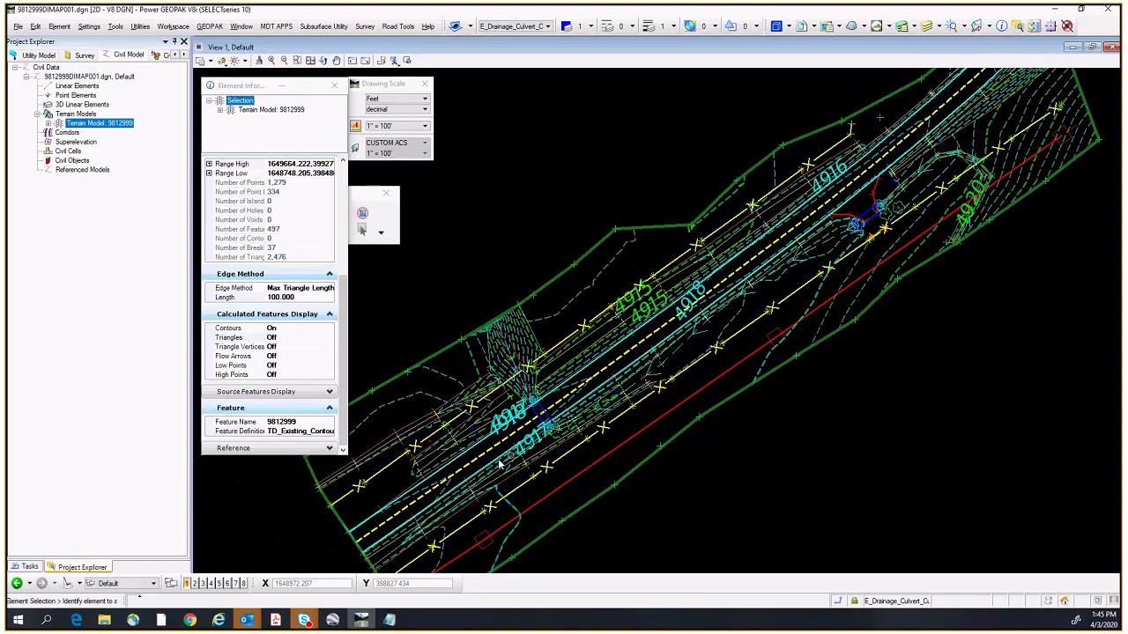
scroll(499, 463, up, 5)
middle_drag(797, 224, 648, 390)
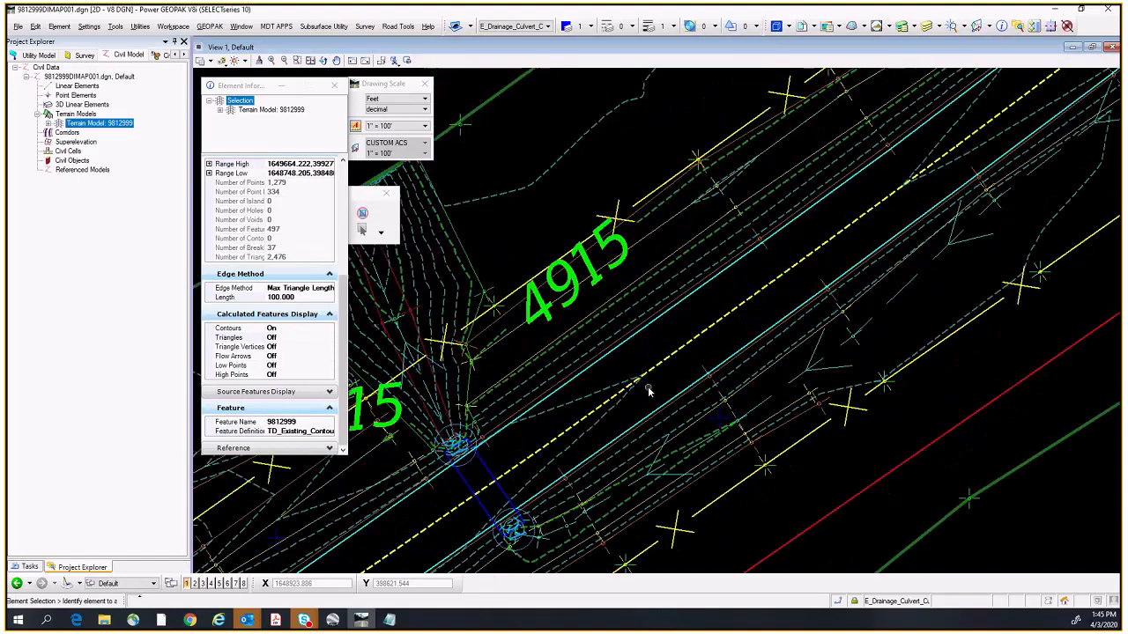
scroll(649, 390, down, 5)
middle_drag(924, 176, 680, 327)
middle_drag(738, 150, 641, 288)
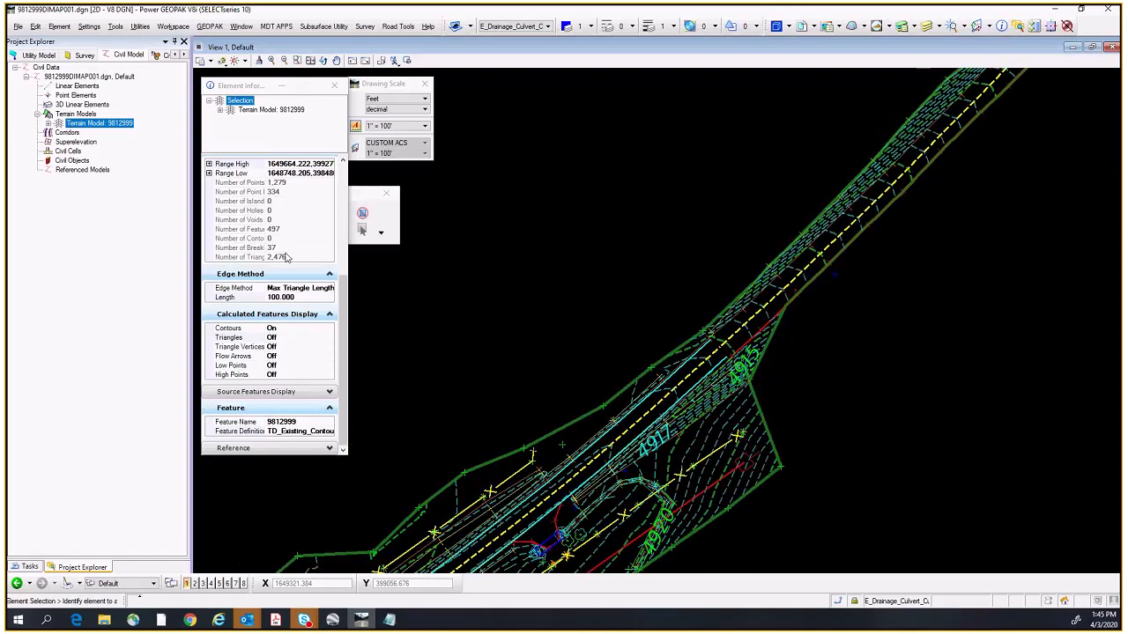
Step: Run the Report Crossing Features tool on terrain model 9812999 with the elevation tolerance applied at 0.030
click(28, 567)
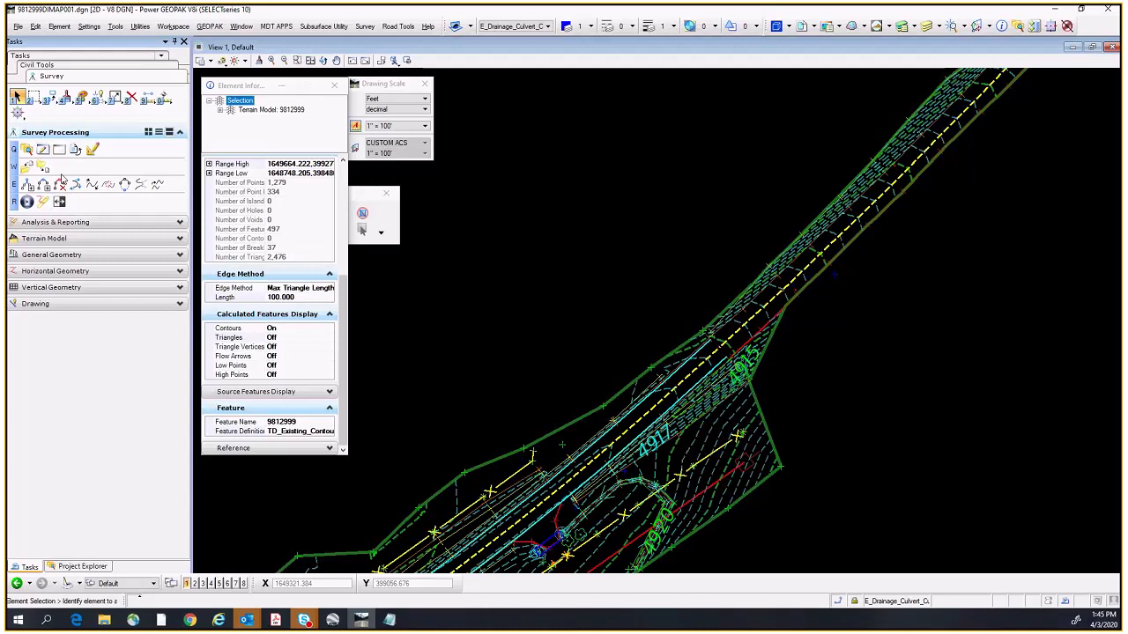
click(48, 239)
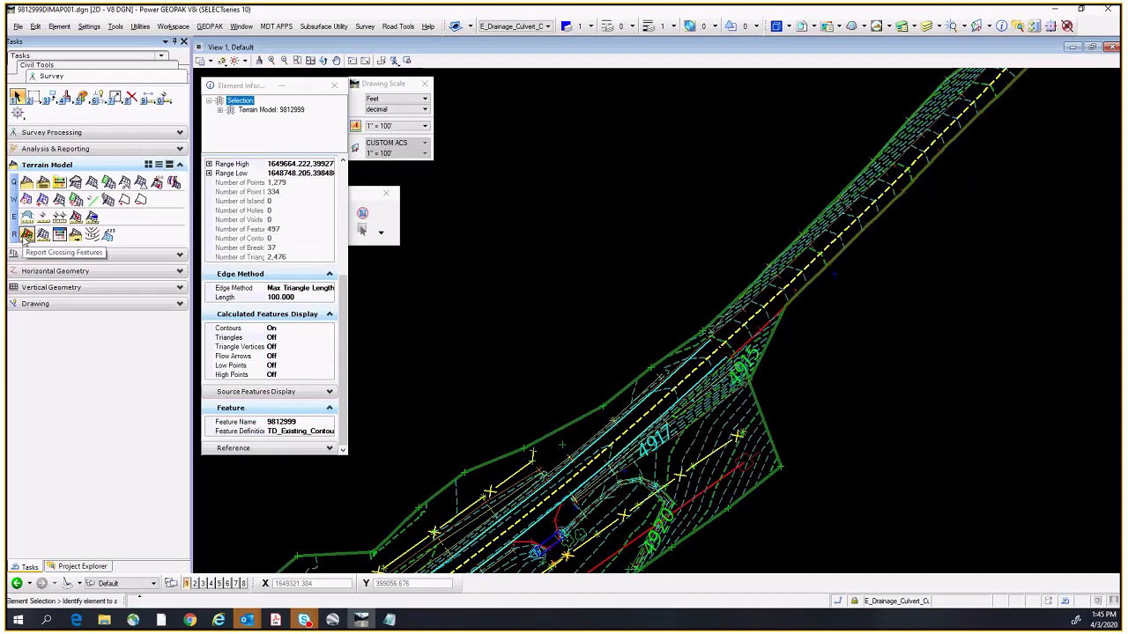
click(27, 235)
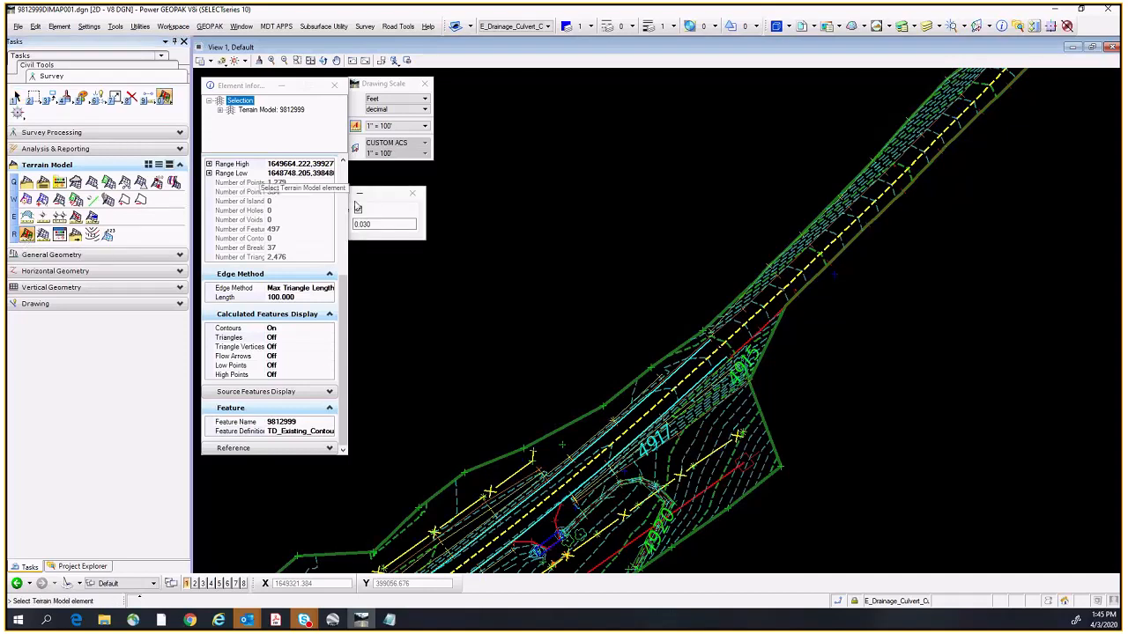
mouse_move(397, 193)
mouse_down()
mouse_move(374, 184)
mouse_move(514, 119)
mouse_move(534, 93)
mouse_up()
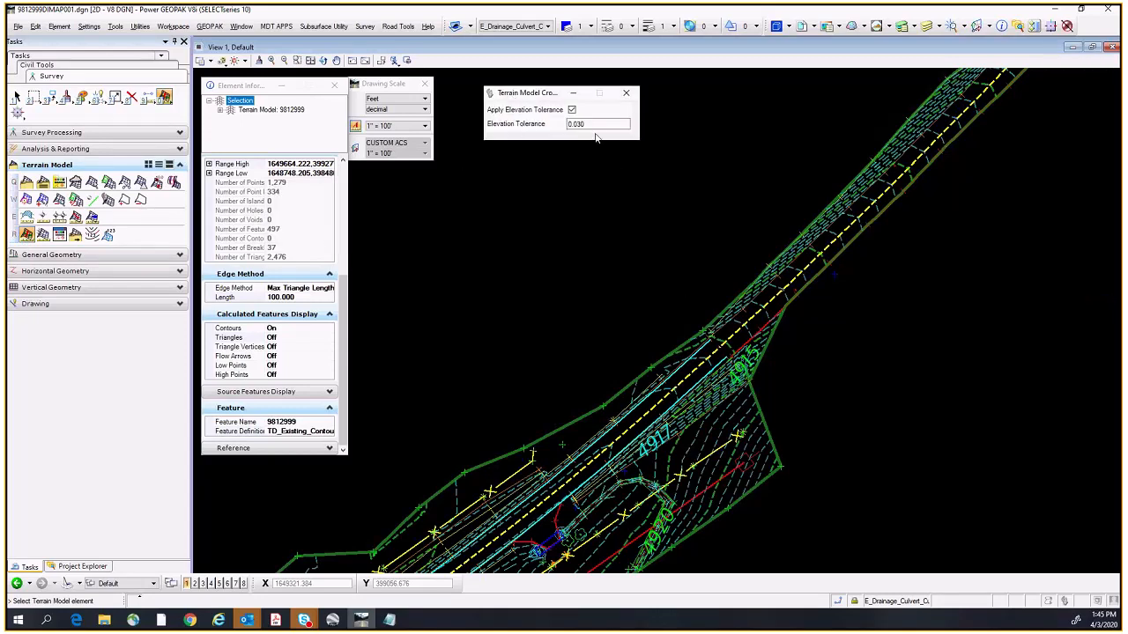
drag(602, 127, 579, 127)
click(599, 123)
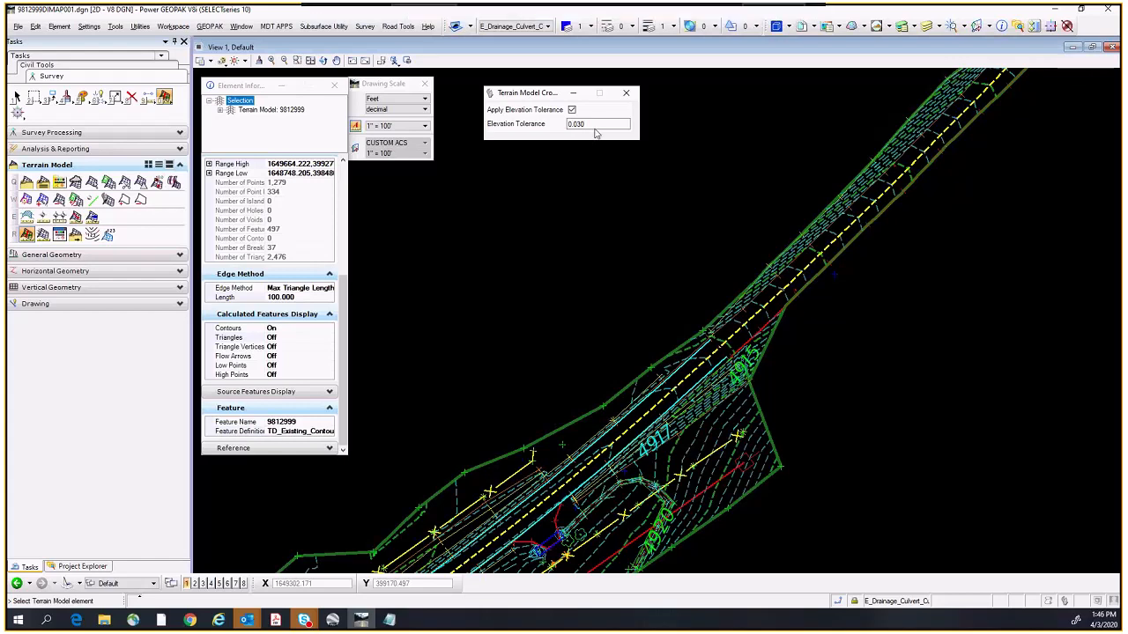
click(598, 123)
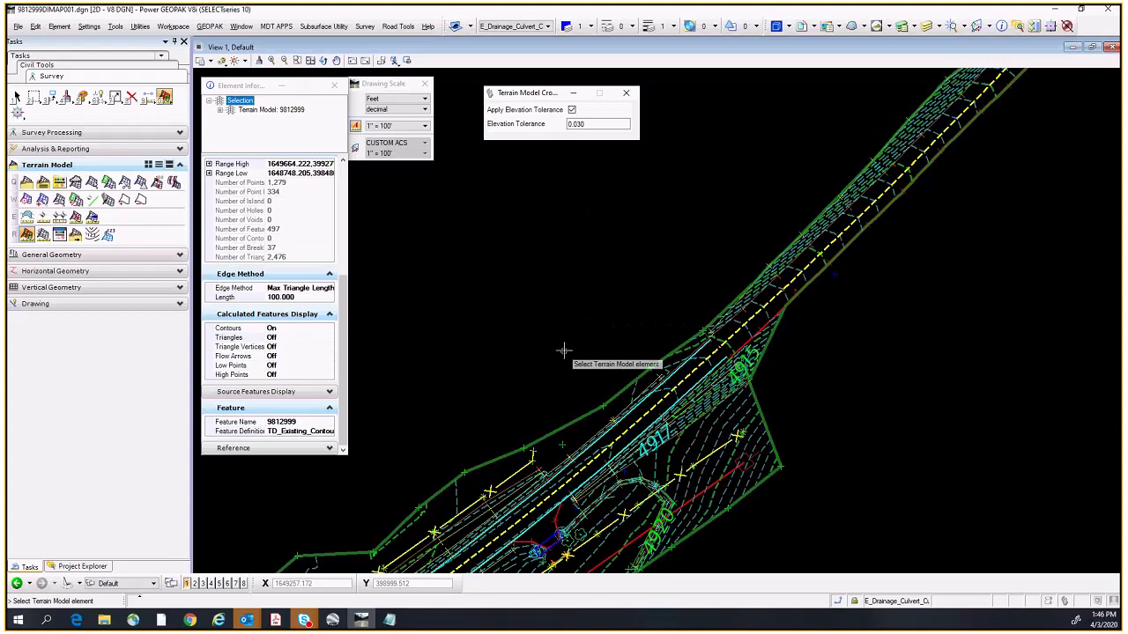
mouse_move(582, 414)
click(581, 414)
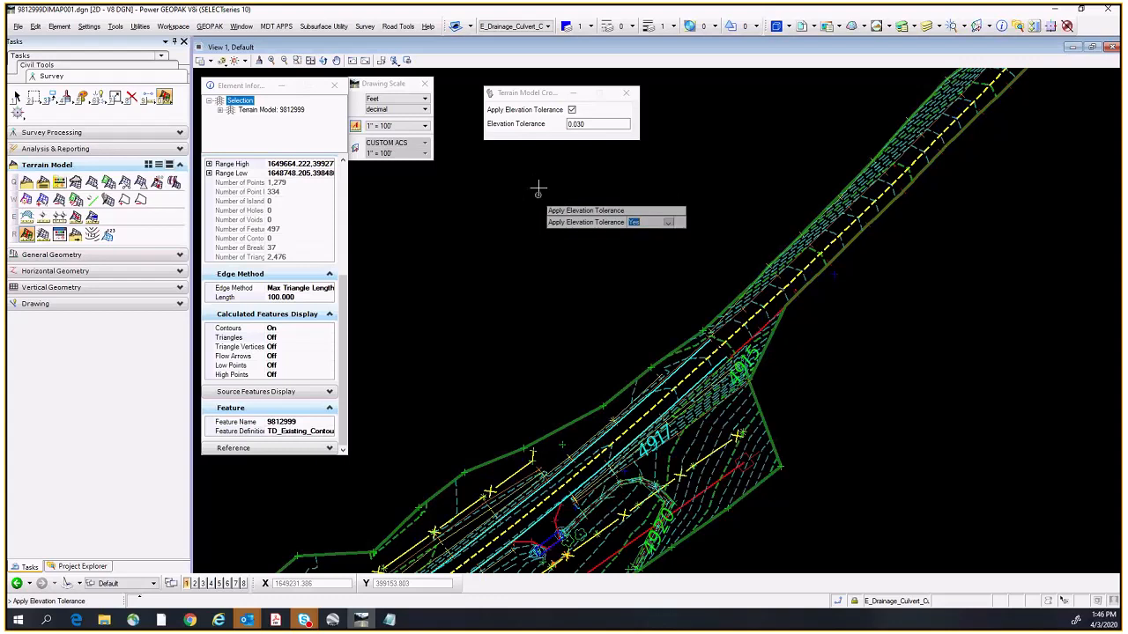
click(539, 187)
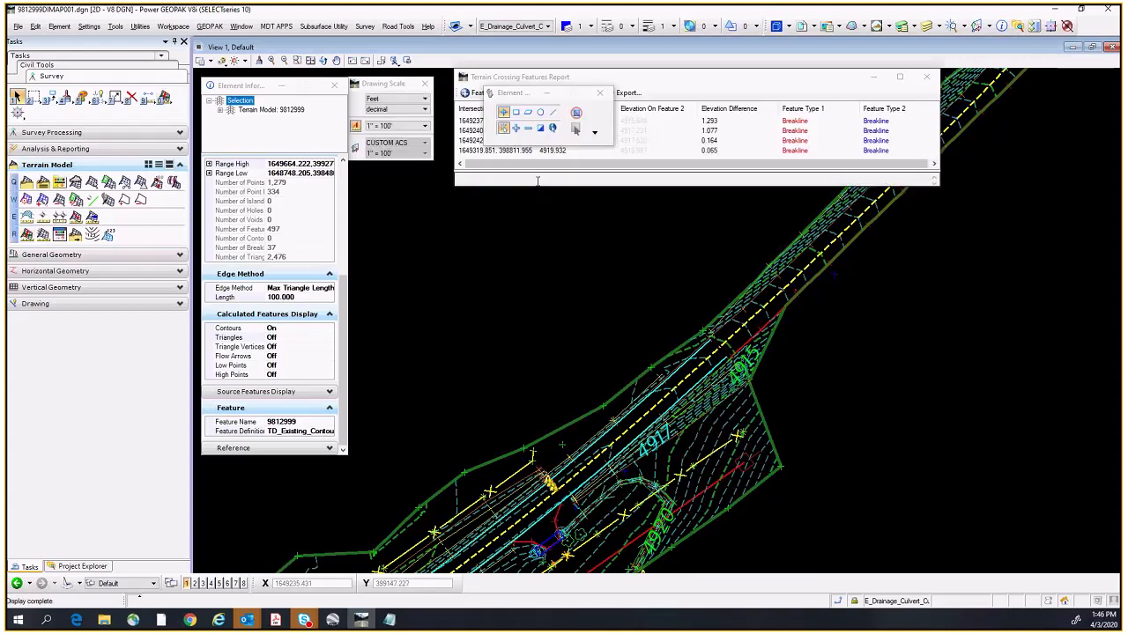
Step: Uncover and enlarge the crossing features report, and zoom the drawing to its first listed crossing
drag(518, 99, 254, 232)
click(717, 184)
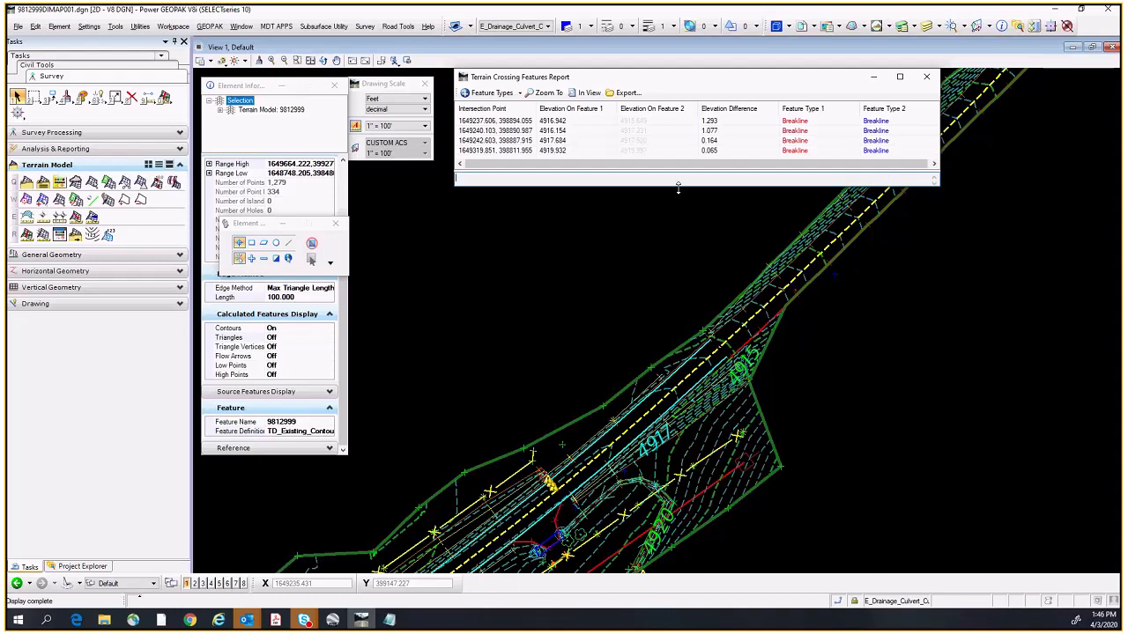
drag(678, 188, 677, 210)
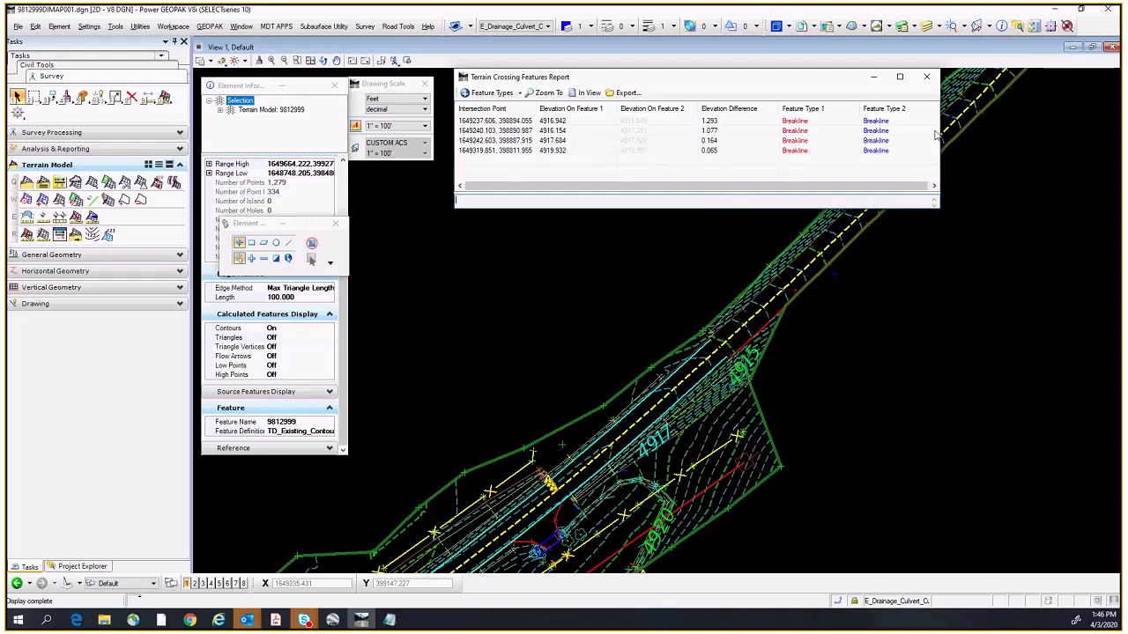
click(514, 125)
click(542, 95)
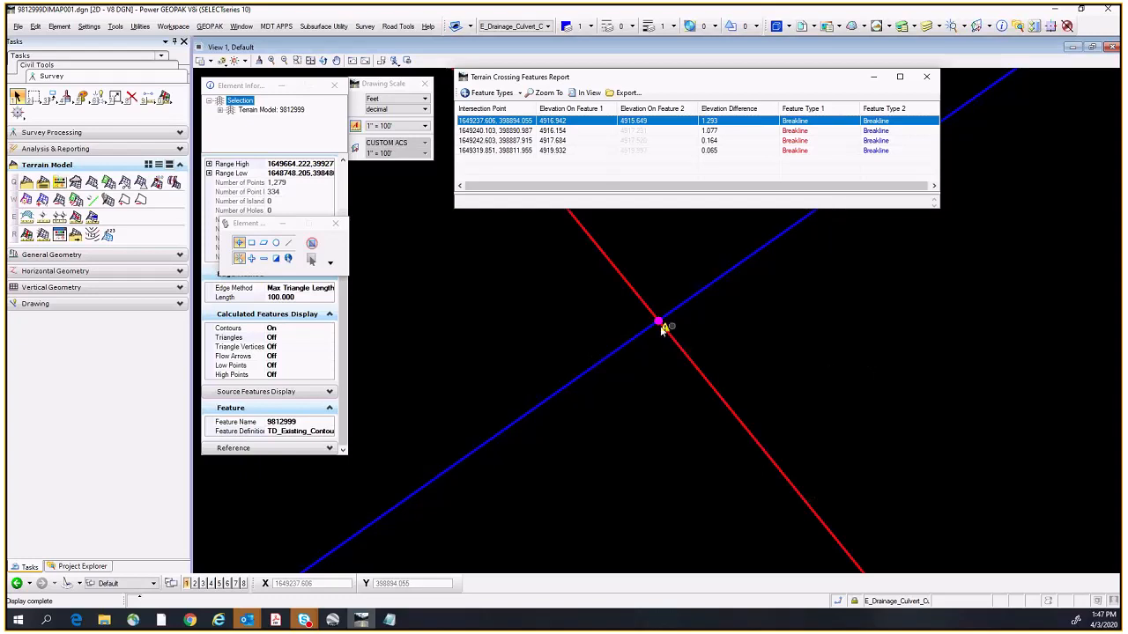
Step: Examine how the two highlighted breaklines run and overlap around the first reported crossing
scroll(659, 328, down, 3)
scroll(662, 331, down, 3)
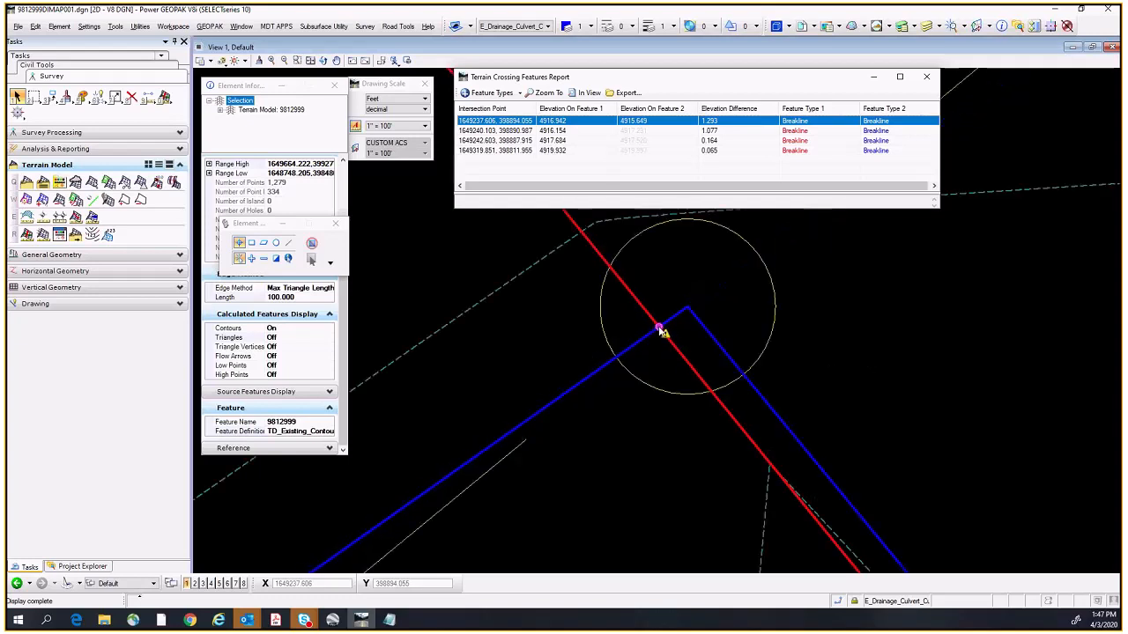
scroll(663, 331, down, 3)
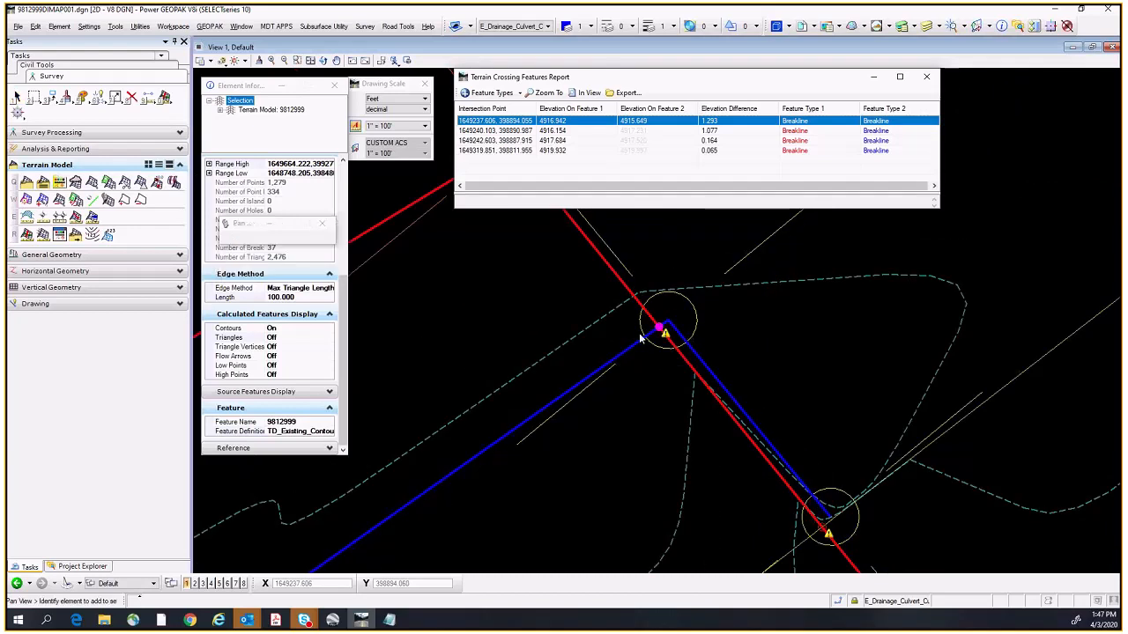
scroll(650, 363, down, 3)
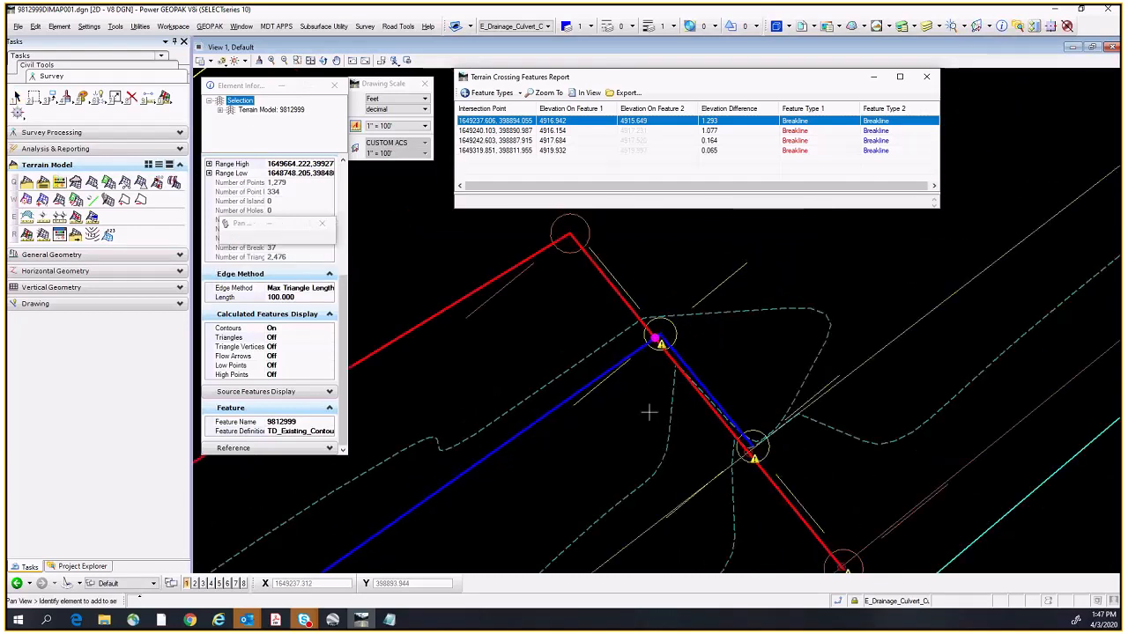
scroll(740, 258, down, 3)
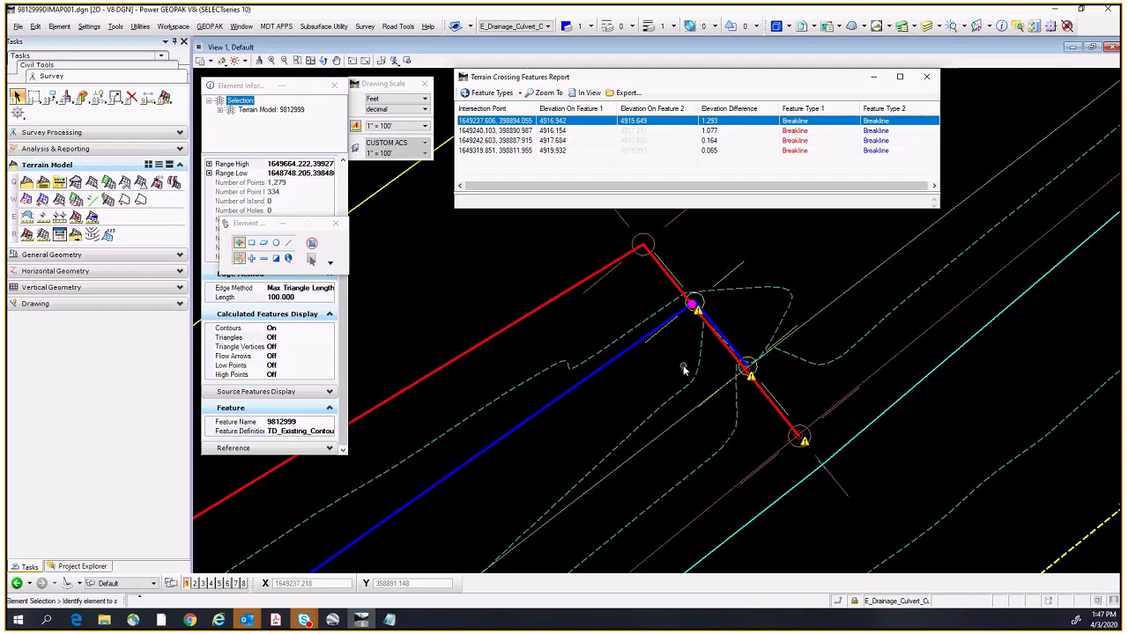
mouse_move(748, 324)
middle_down()
mouse_move(675, 376)
mouse_move(763, 287)
middle_up()
scroll(675, 376, down, 3)
scroll(702, 337, up, 5)
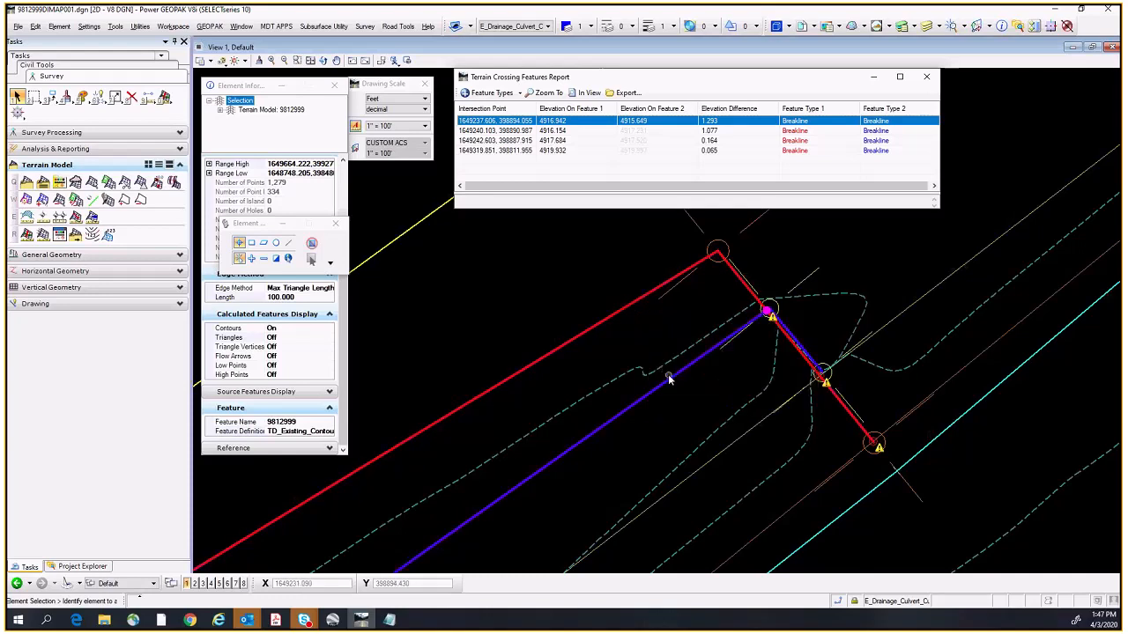
scroll(821, 377, up, 2)
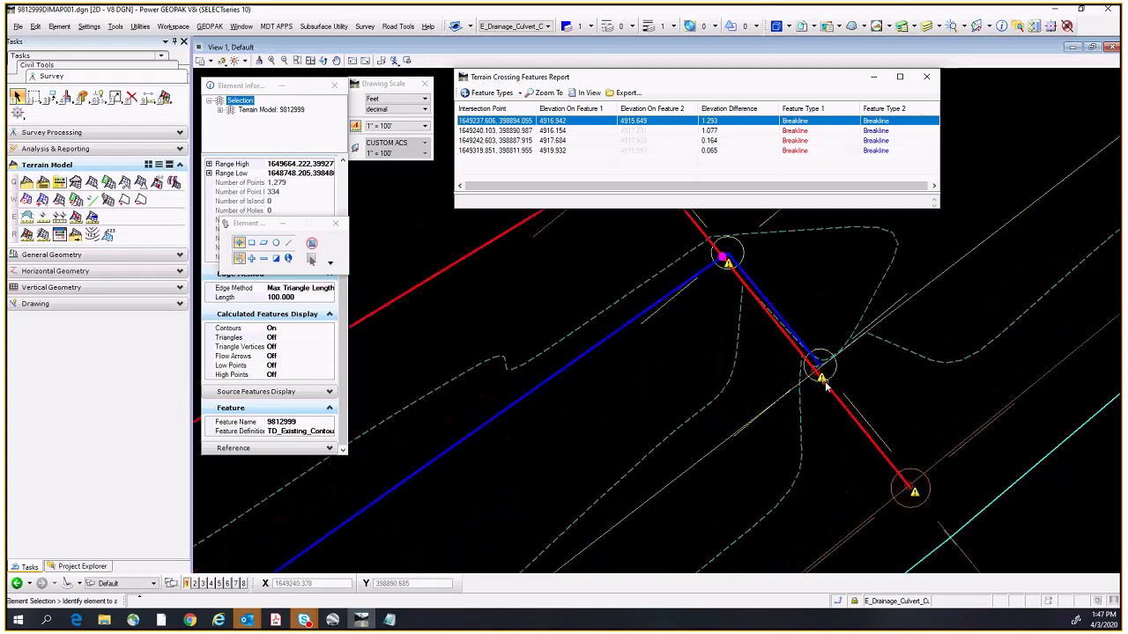
Step: Examine the neighbouring crossing markers and the points where the breaklines and adjoining slope lines meet
middle_drag(825, 385, 889, 449)
middle_drag(918, 538, 799, 452)
scroll(839, 468, up, 5)
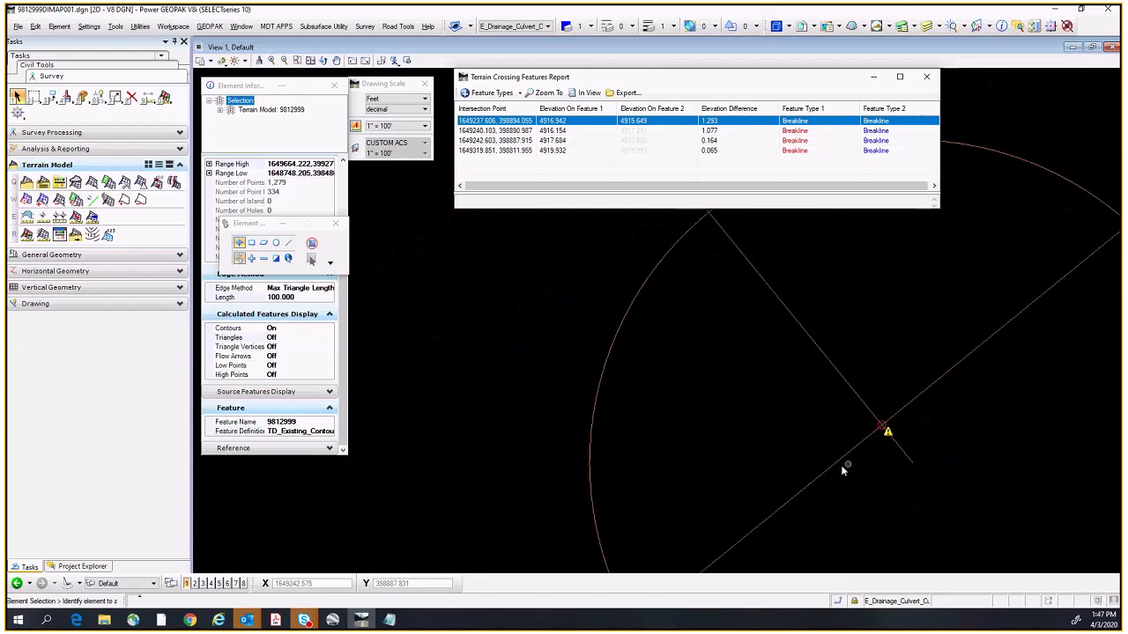
mouse_move(839, 461)
scroll(913, 465, down, 4)
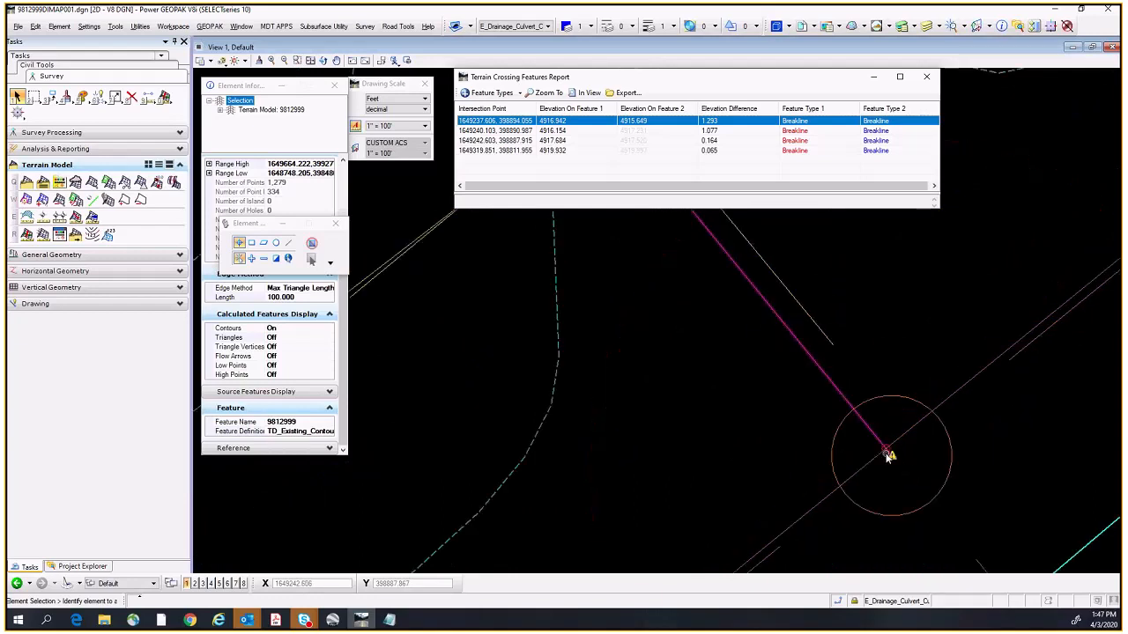
scroll(887, 453, down, 2)
scroll(772, 344, up, 7)
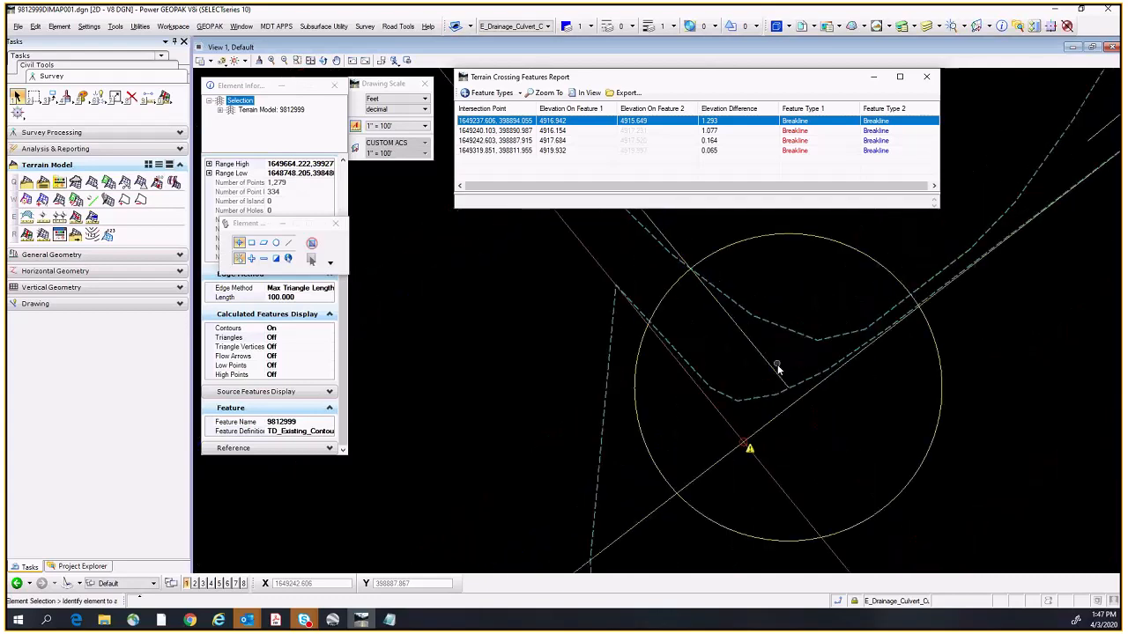
scroll(769, 399, down, 2)
scroll(750, 408, up, 3)
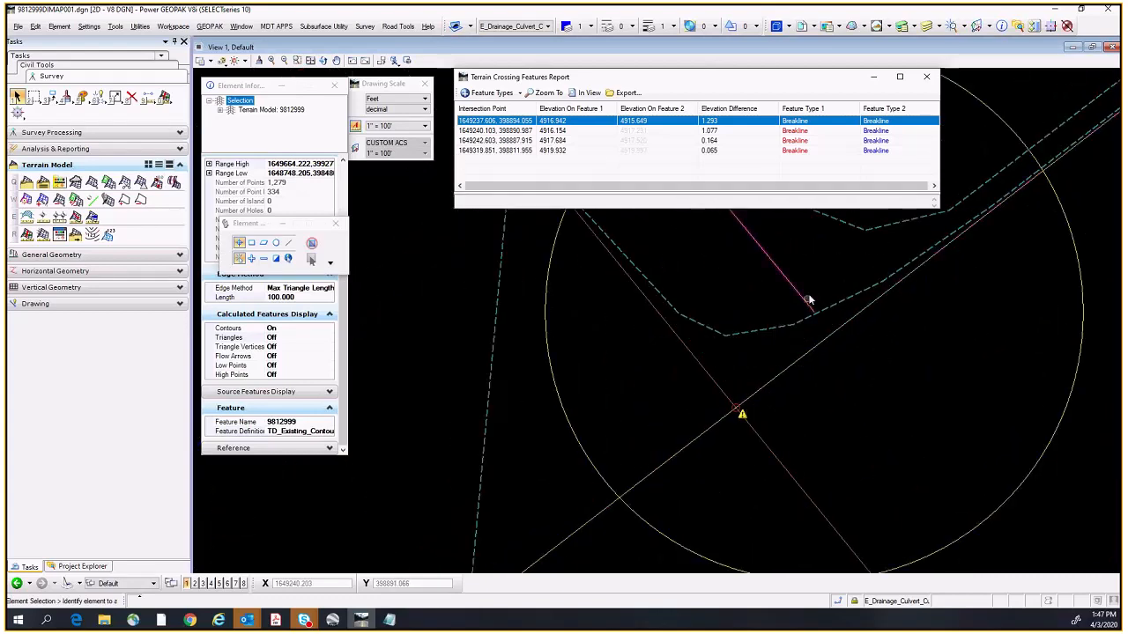
scroll(809, 301, down, 3)
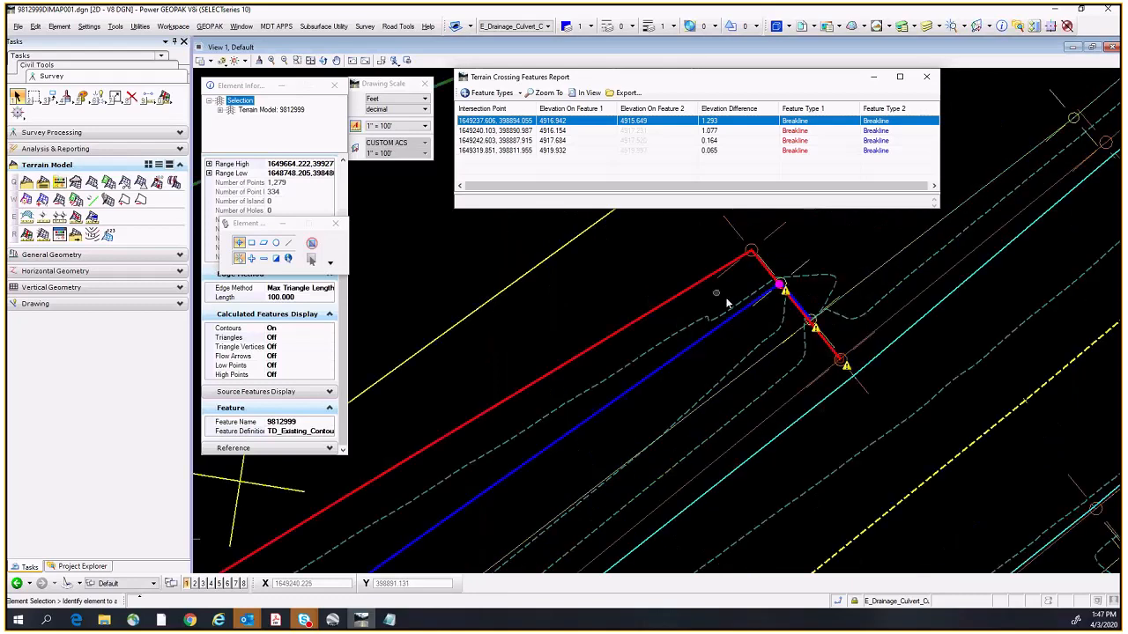
middle_drag(848, 269, 840, 326)
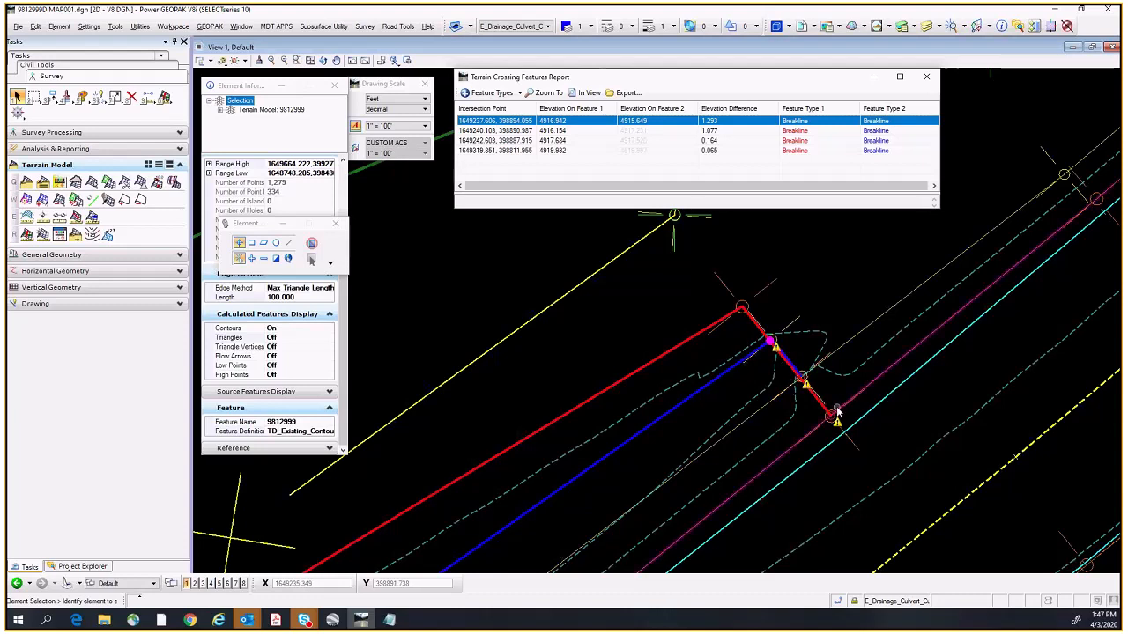
scroll(848, 402, up, 3)
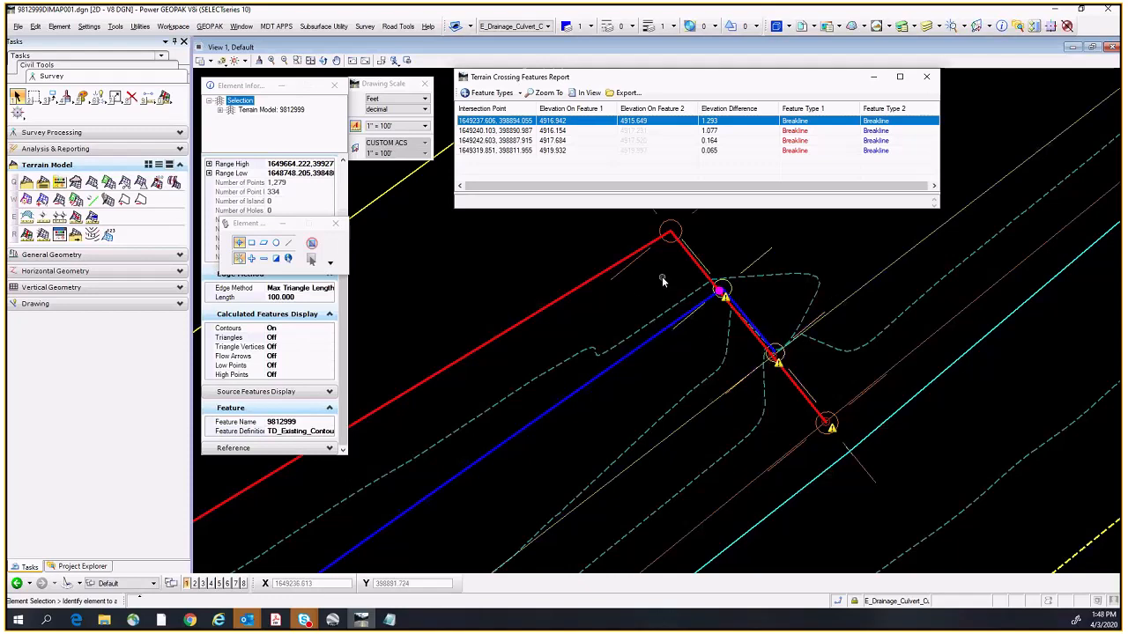
Step: Remove the point at the middle crossing marker from the bottom-of-slope linear feature BS211
click(631, 355)
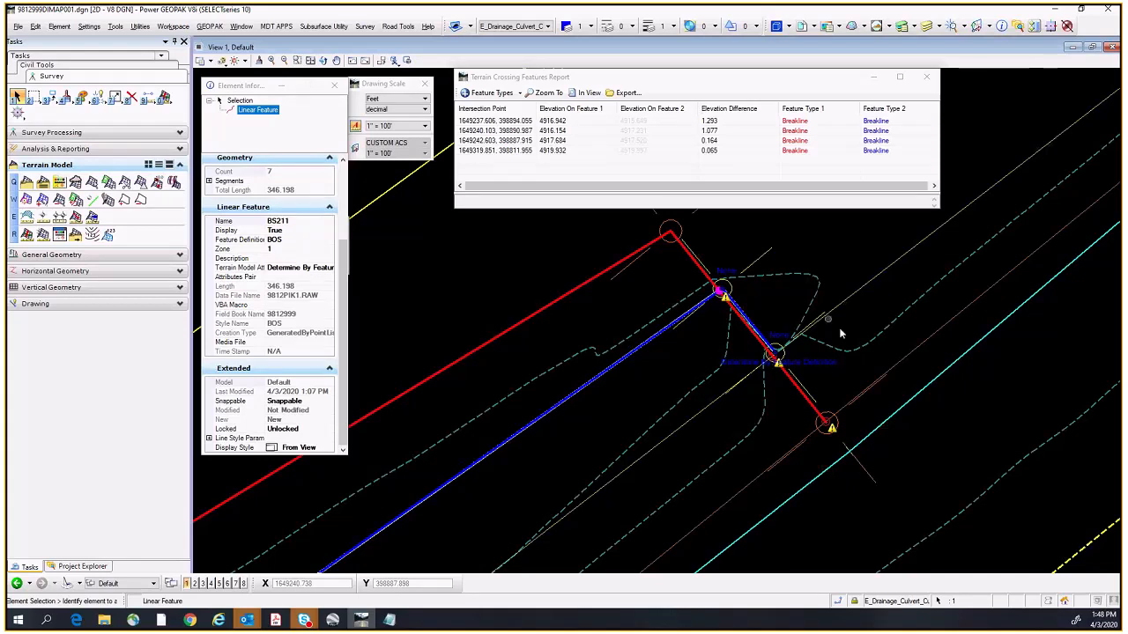
scroll(799, 423, up, 2)
scroll(793, 405, up, 4)
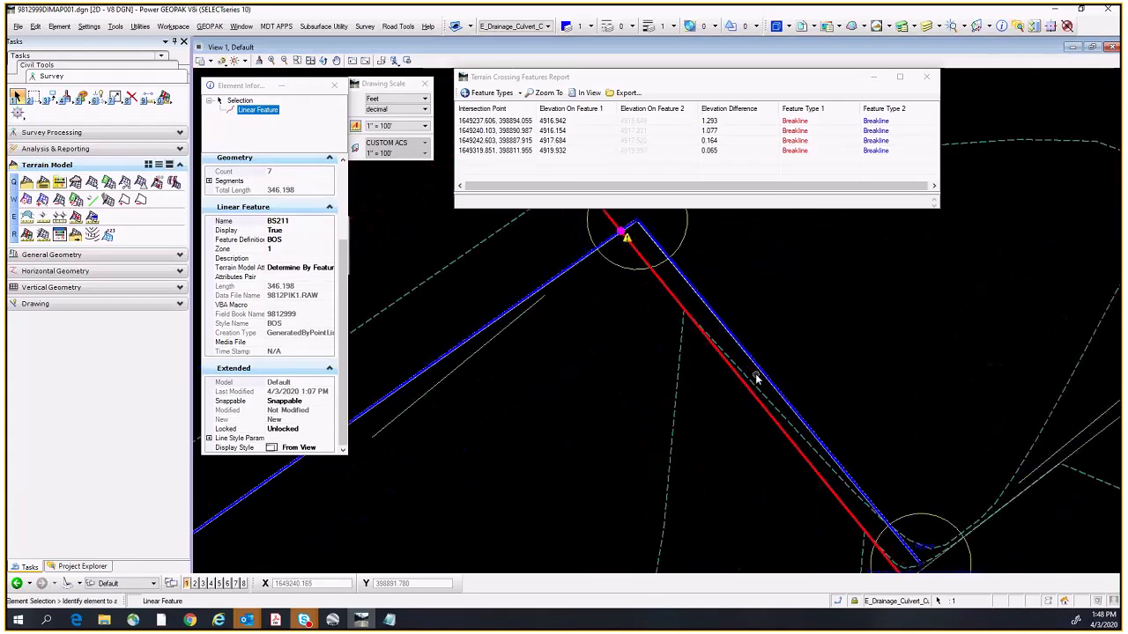
scroll(819, 366, down, 5)
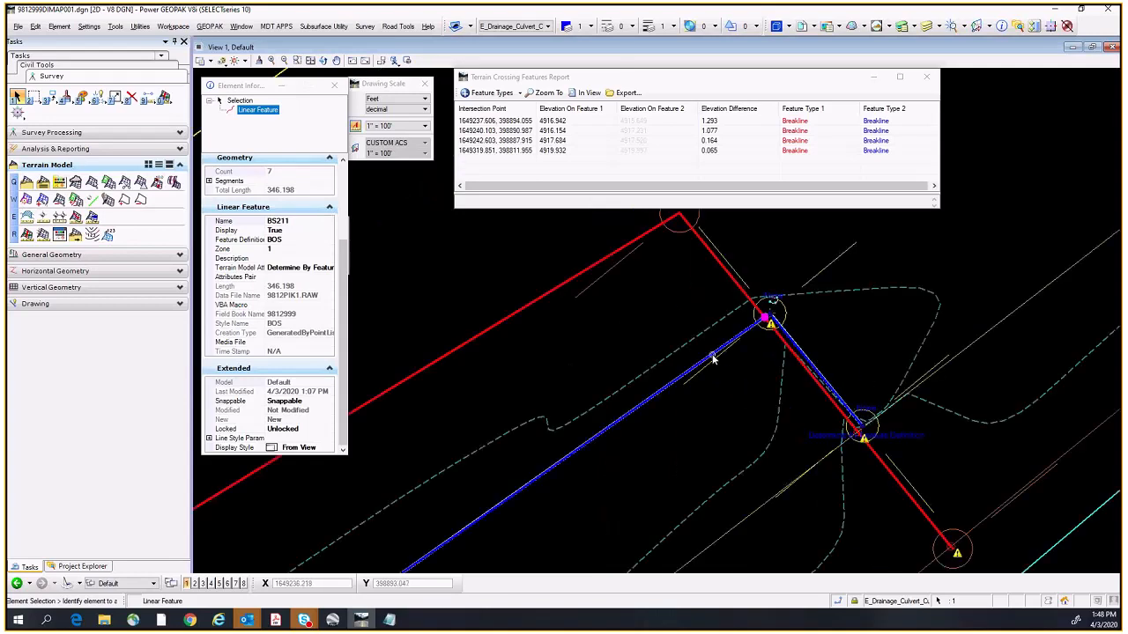
mouse_move(714, 357)
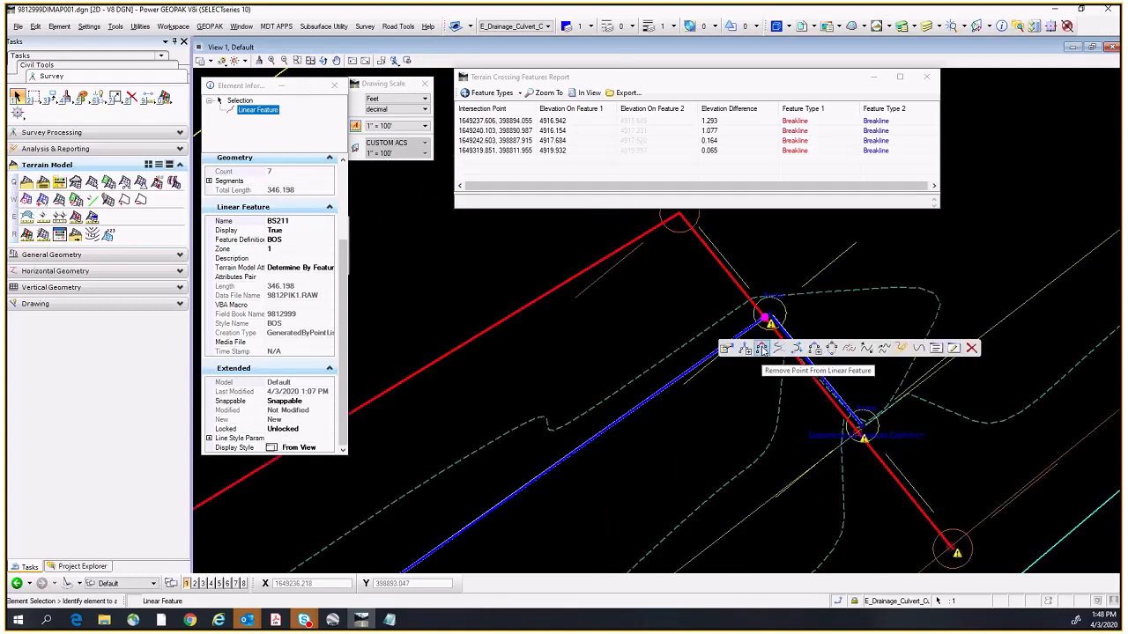
click(760, 350)
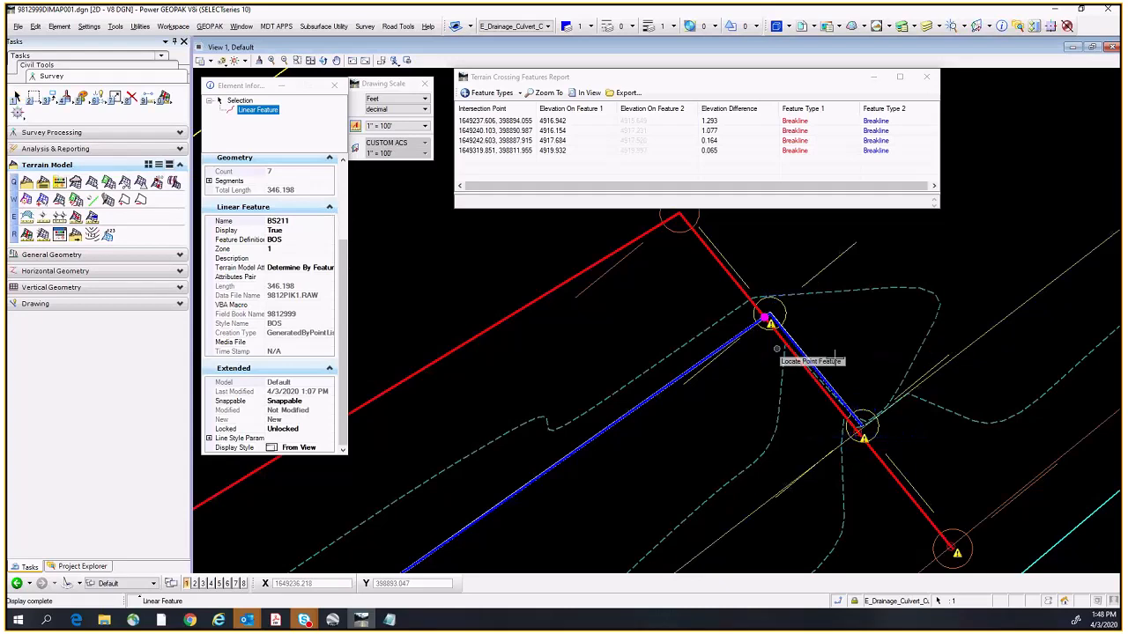
click(867, 423)
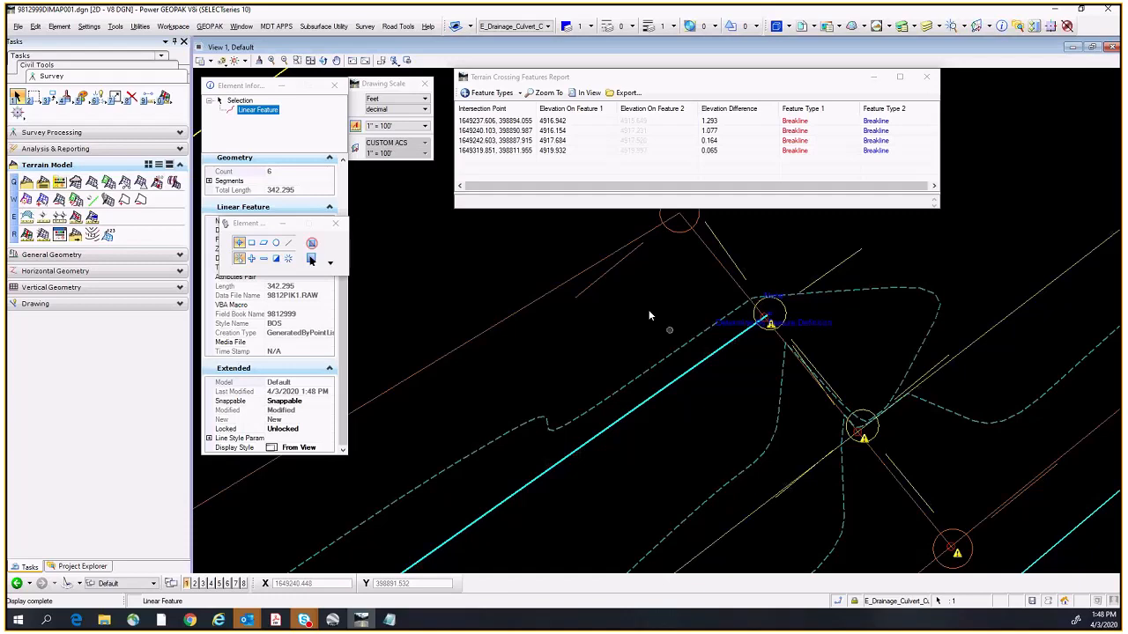
Step: Remove the point at the crossing marker nearest the road from the TOS linear feature, and check the updated contours there
click(667, 297)
click(712, 256)
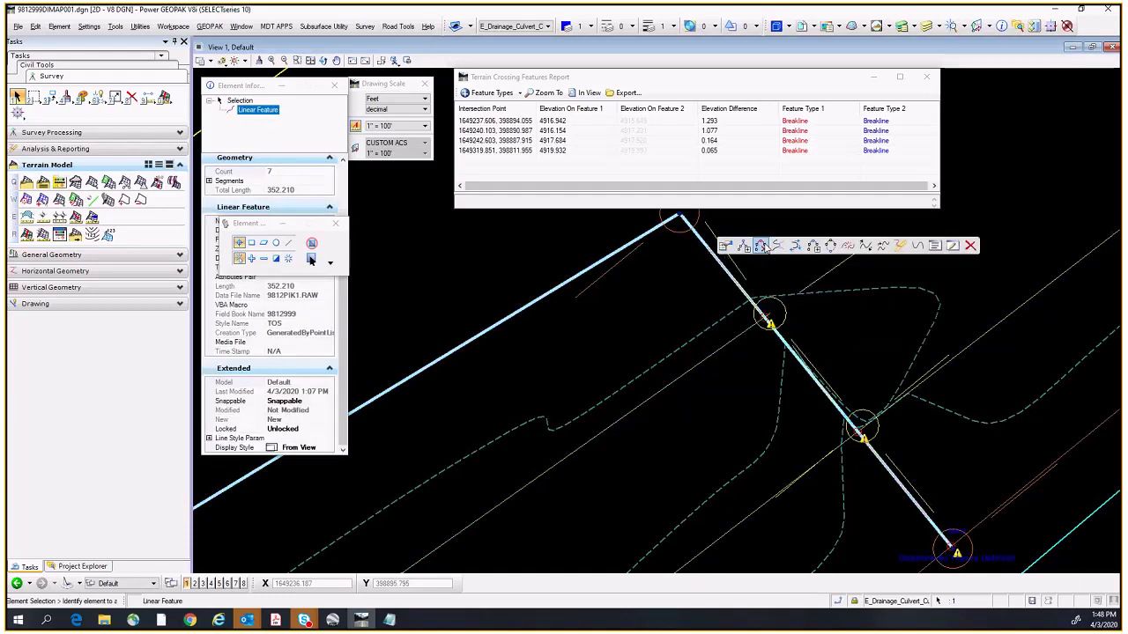
click(760, 247)
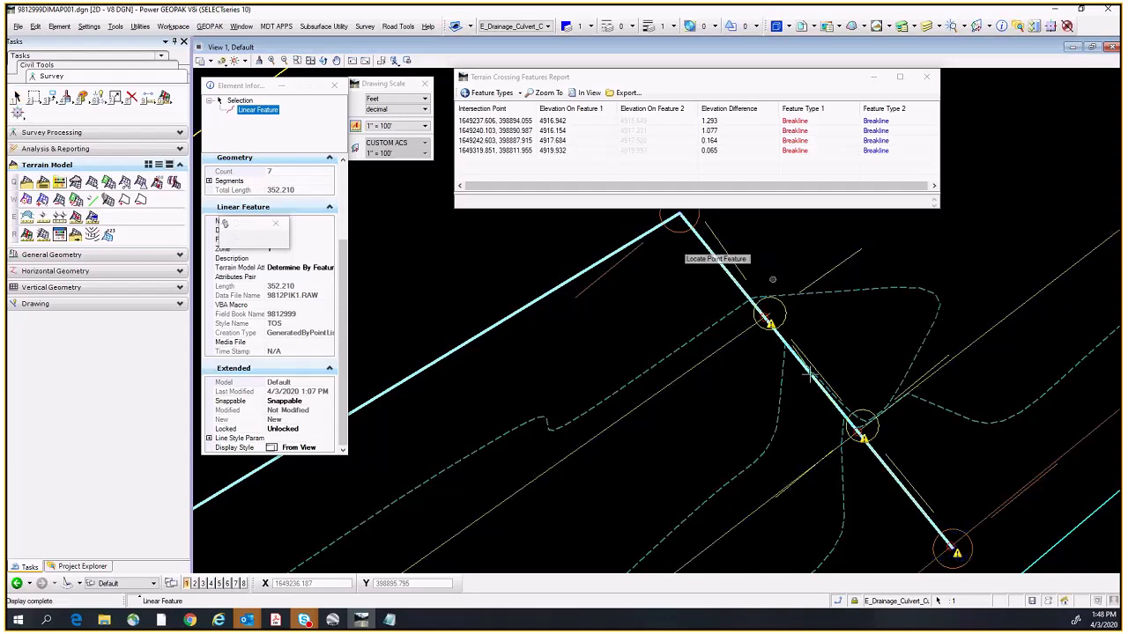
click(957, 533)
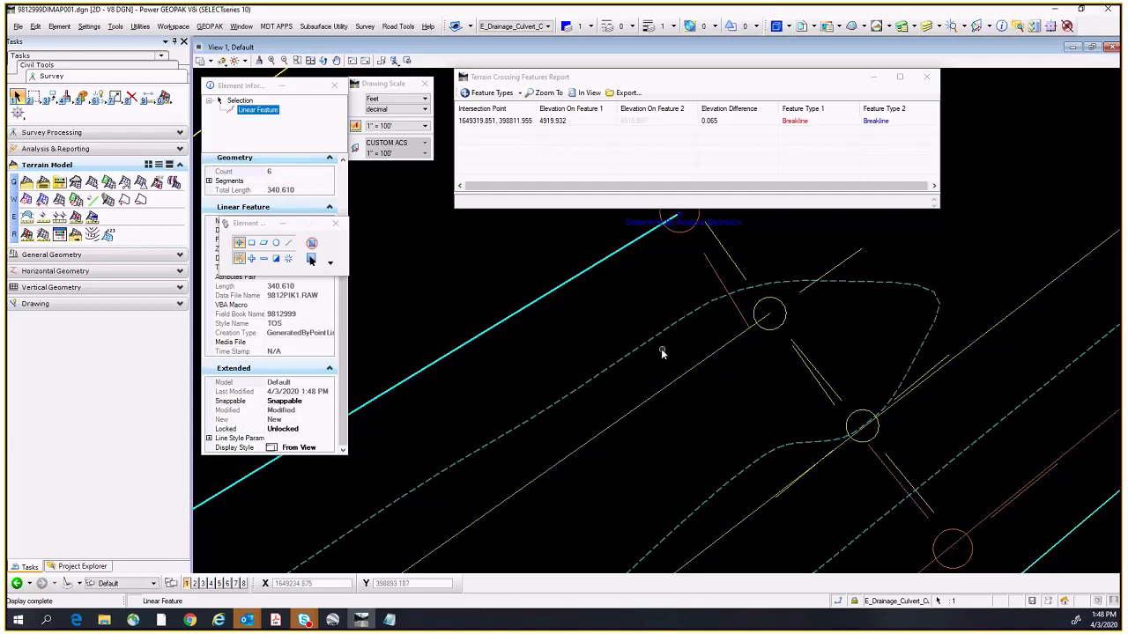
middle_drag(797, 436, 652, 310)
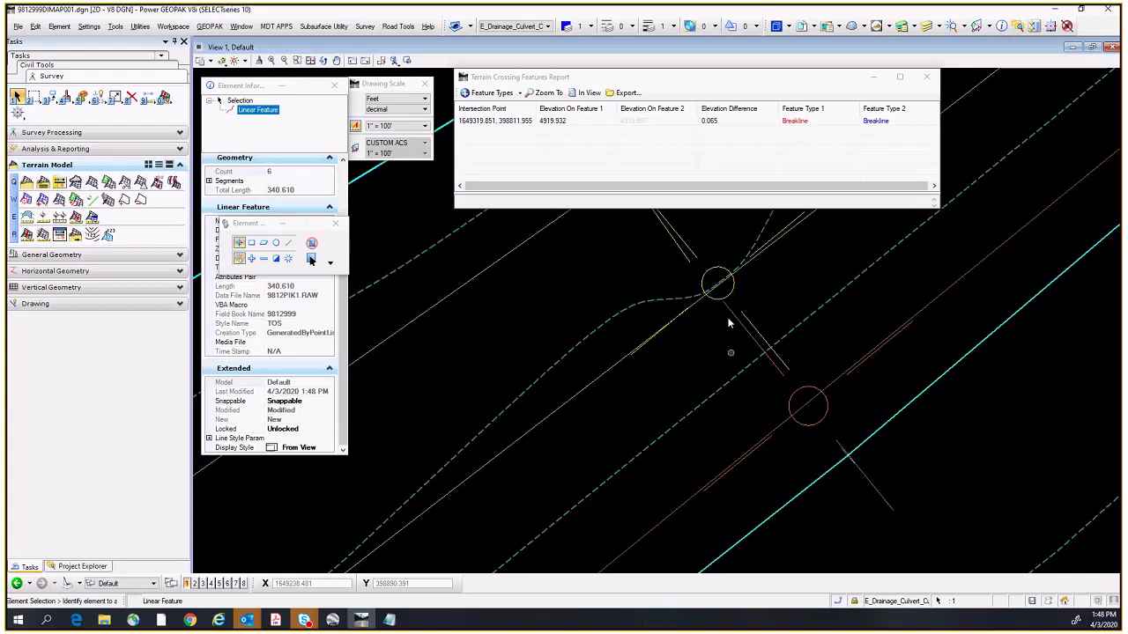
scroll(728, 324, down, 2)
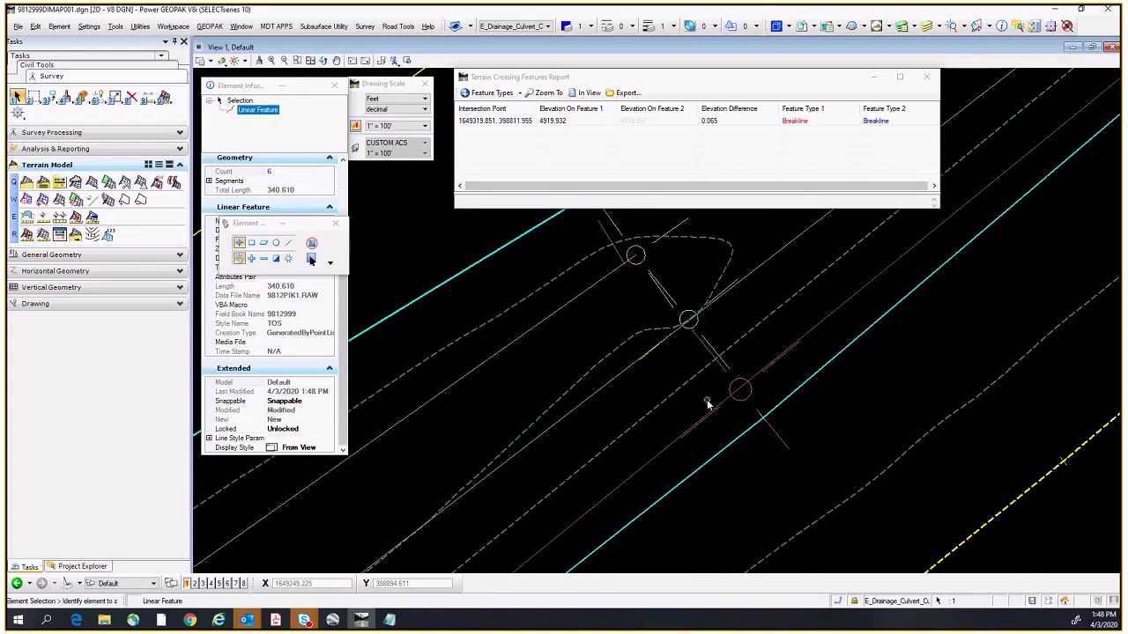
Step: Insert point 400265 at the middle crossing marker into the BOS linear feature that passes through it
scroll(682, 350, up, 4)
middle_drag(658, 246, 666, 314)
scroll(719, 335, up, 6)
scroll(706, 351, down, 8)
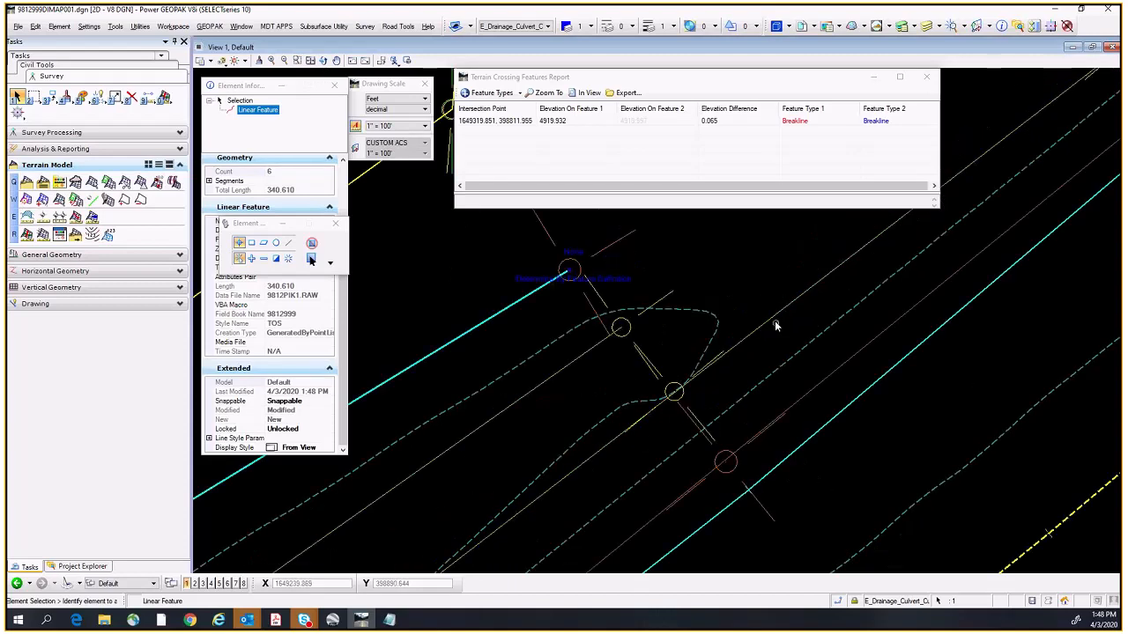
click(775, 324)
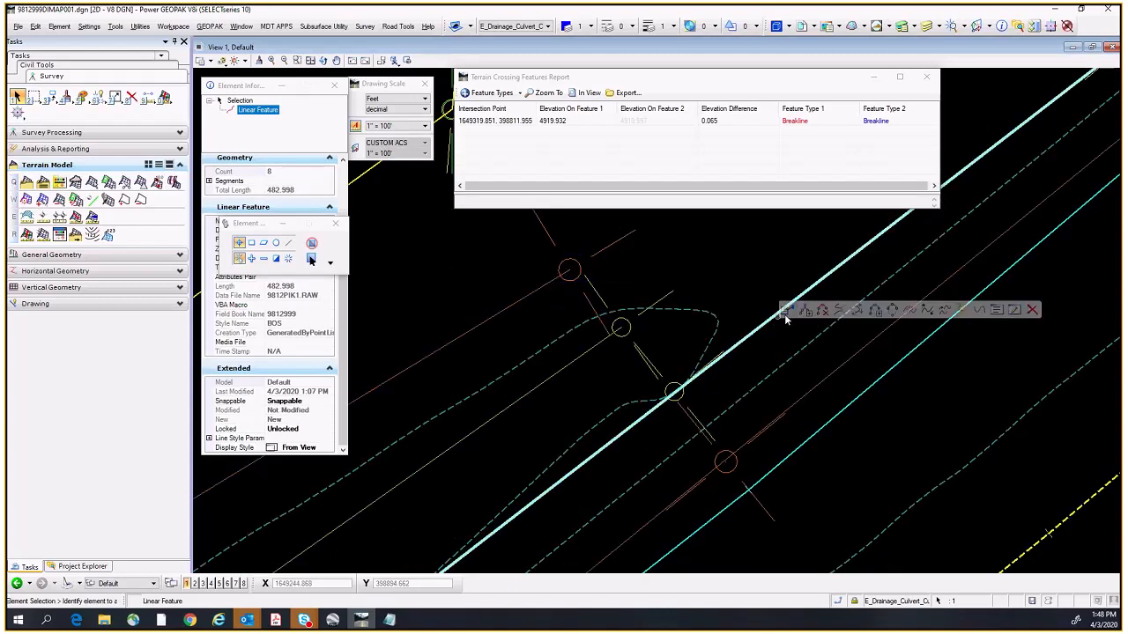
click(875, 311)
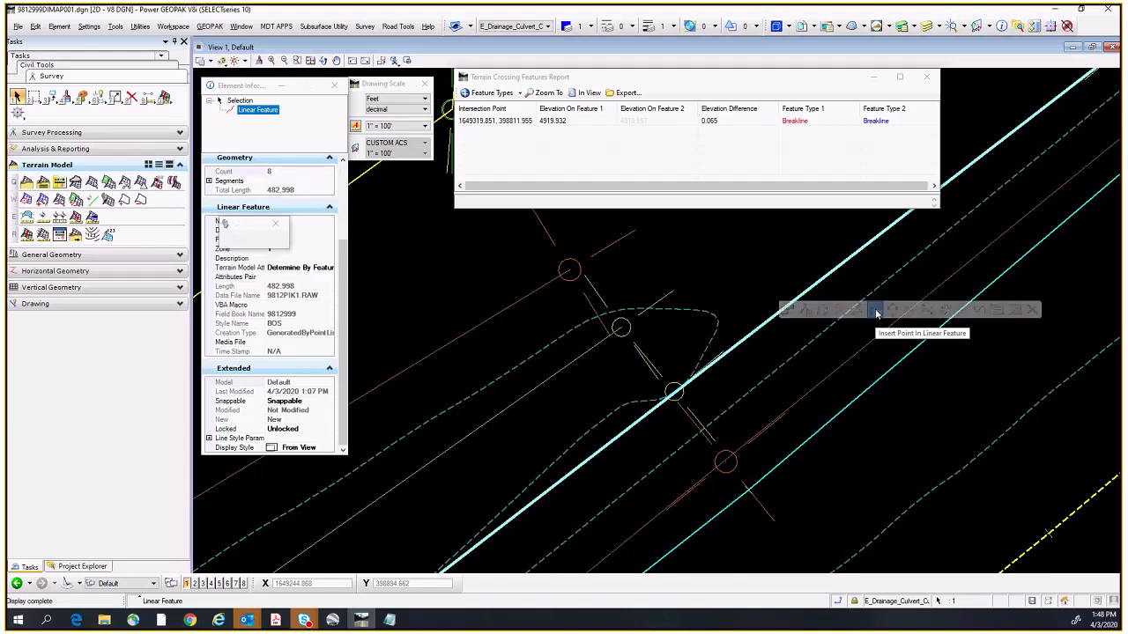
click(672, 390)
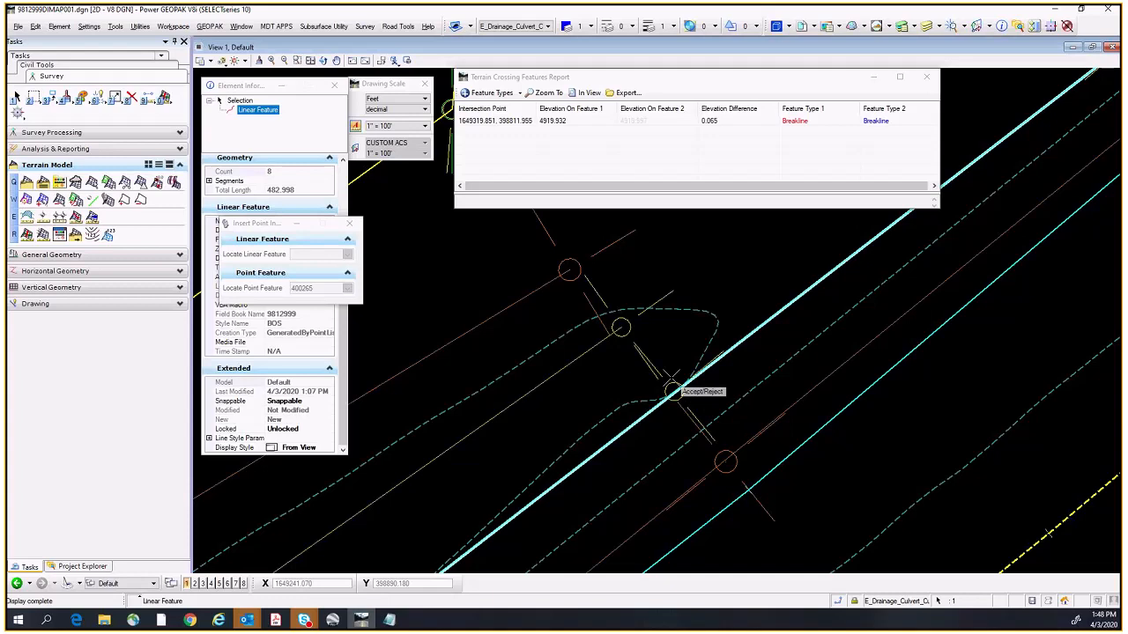
click(672, 390)
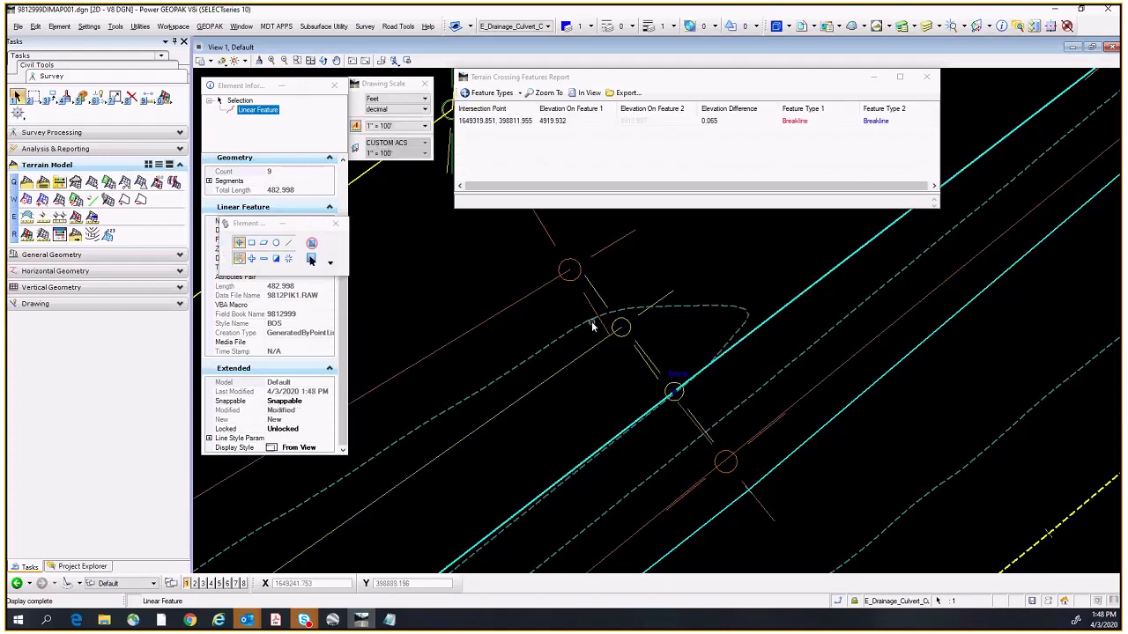
Step: Insert point 400264 at the marker nearest the road into the TOS linear feature TS210
click(814, 391)
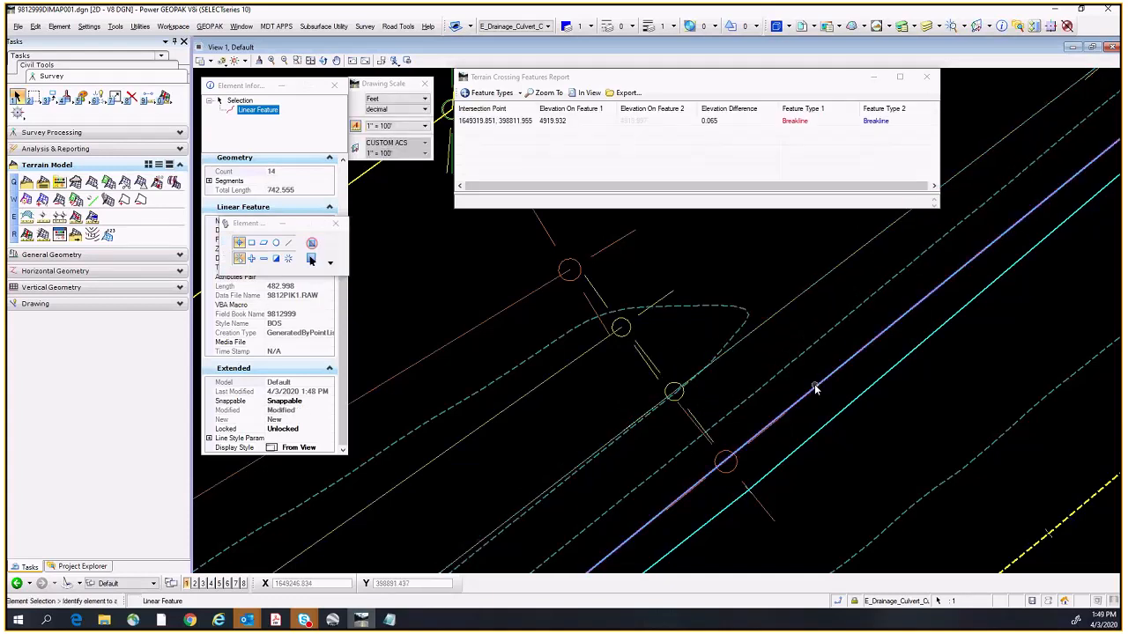
mouse_move(814, 391)
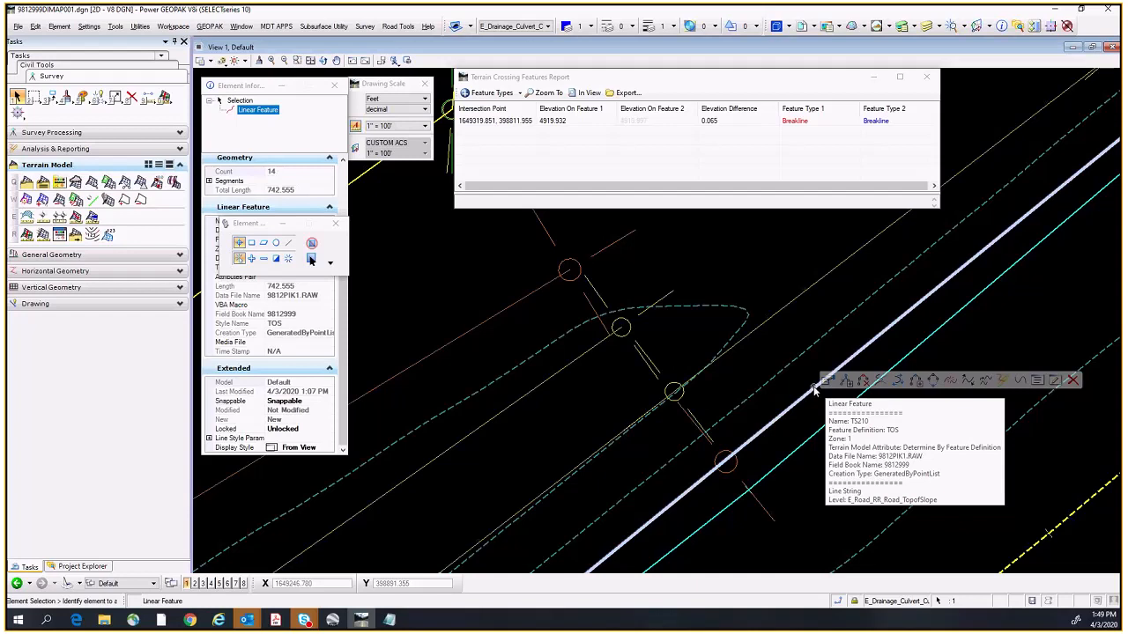
click(915, 381)
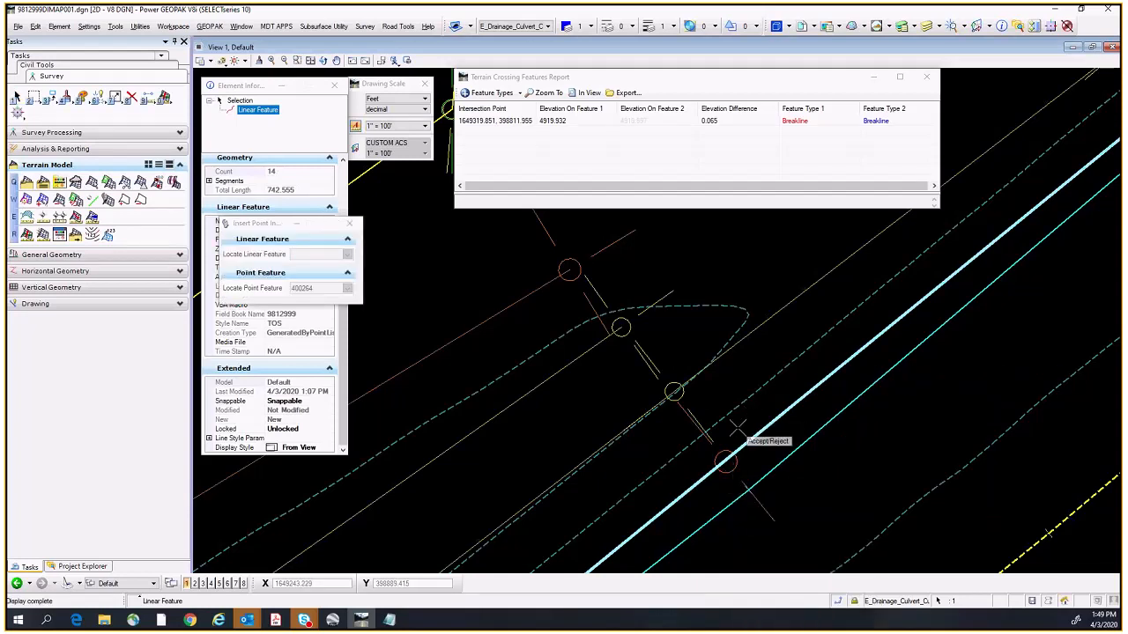
click(738, 430)
Step: Examine the contours and slope lines around the edited markers and along the neighbouring stretch of road
scroll(577, 411, down, 3)
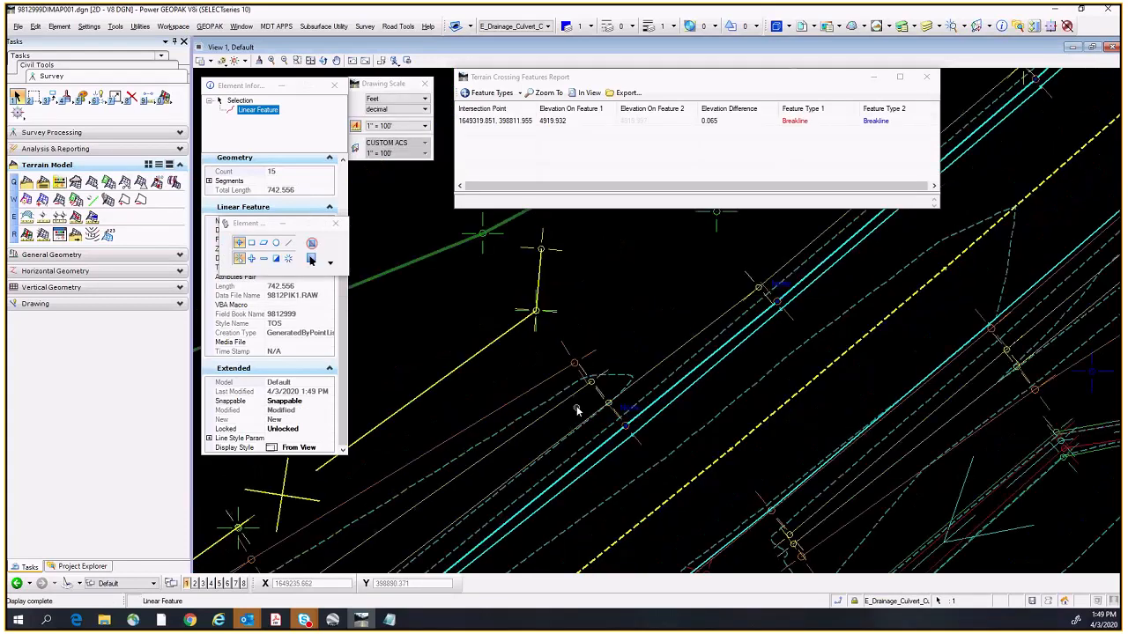
scroll(578, 412, up, 3)
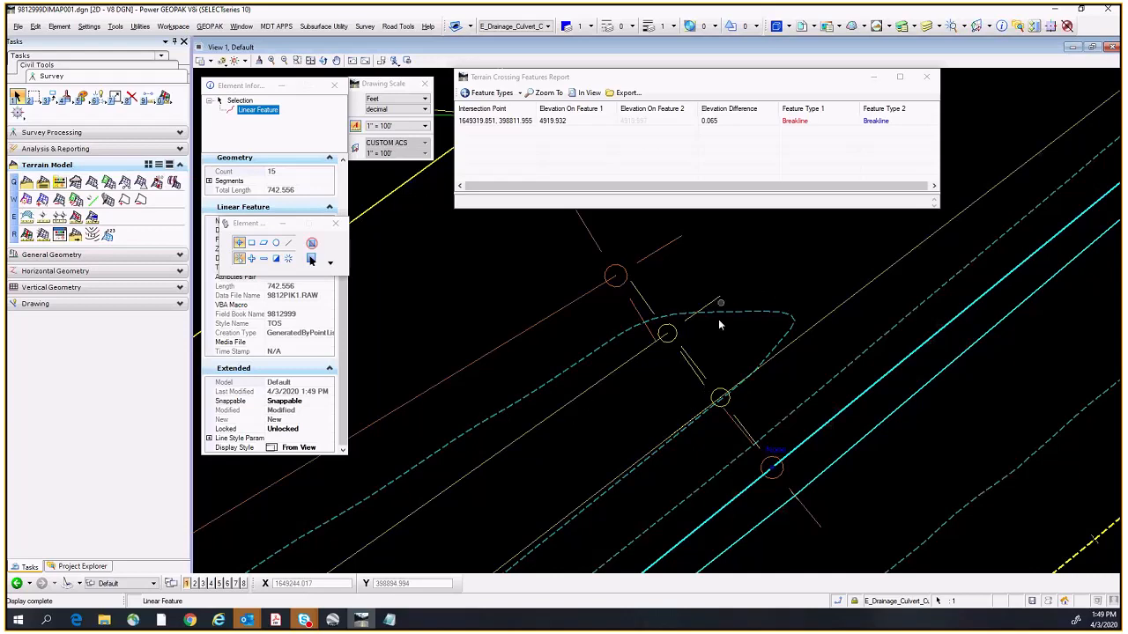
scroll(786, 282, down, 5)
middle_drag(778, 286, 723, 359)
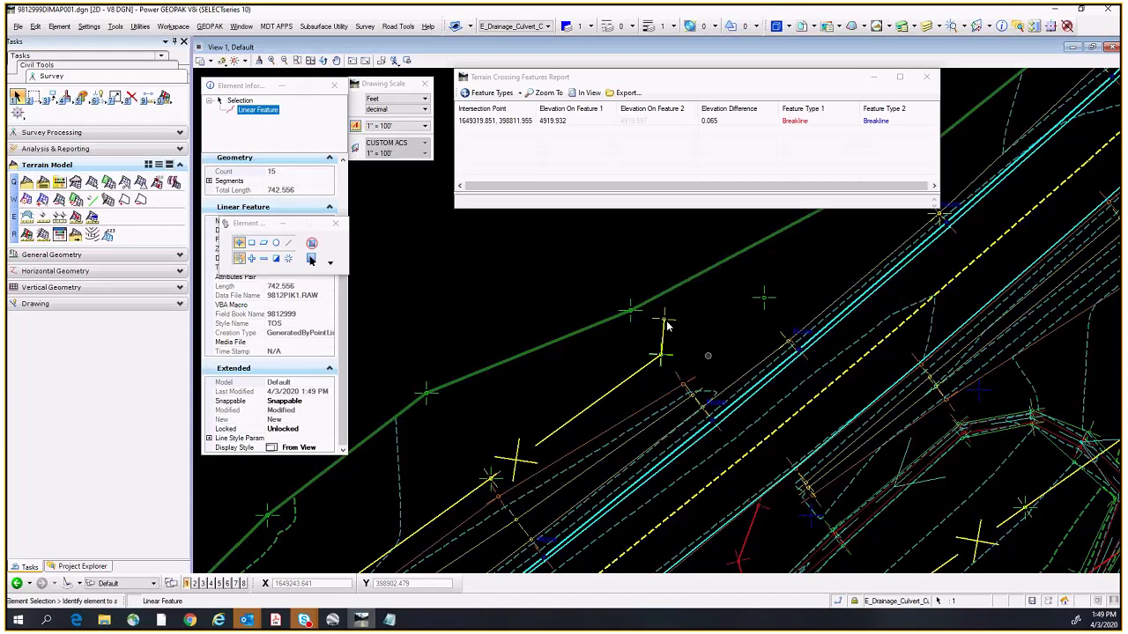
middle_drag(667, 326, 614, 304)
scroll(743, 311, up, 4)
scroll(820, 298, down, 3)
middle_drag(829, 264, 769, 352)
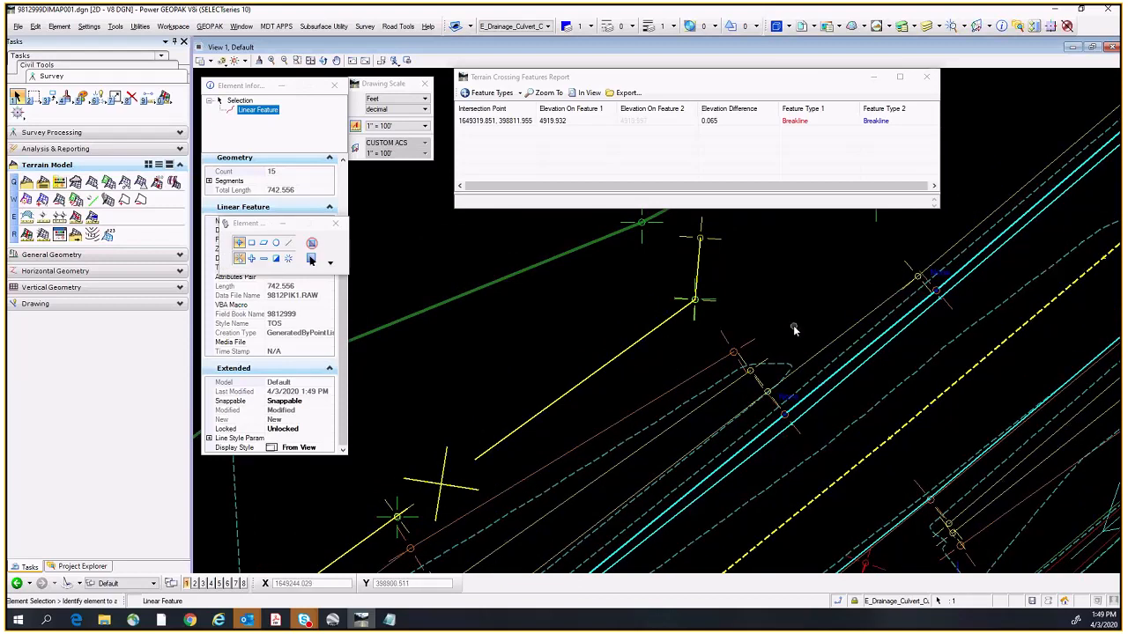
scroll(626, 438, down, 3)
middle_drag(626, 438, 750, 310)
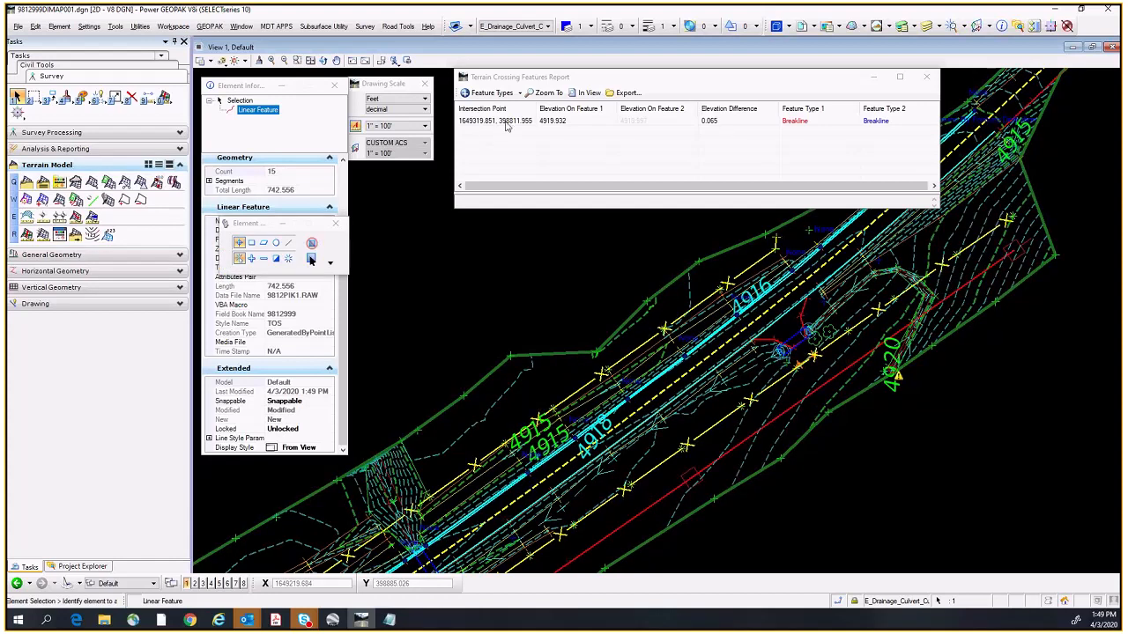
Step: Zoom to the remaining breakline crossing in the report and examine how the two highlighted lines meet
click(506, 124)
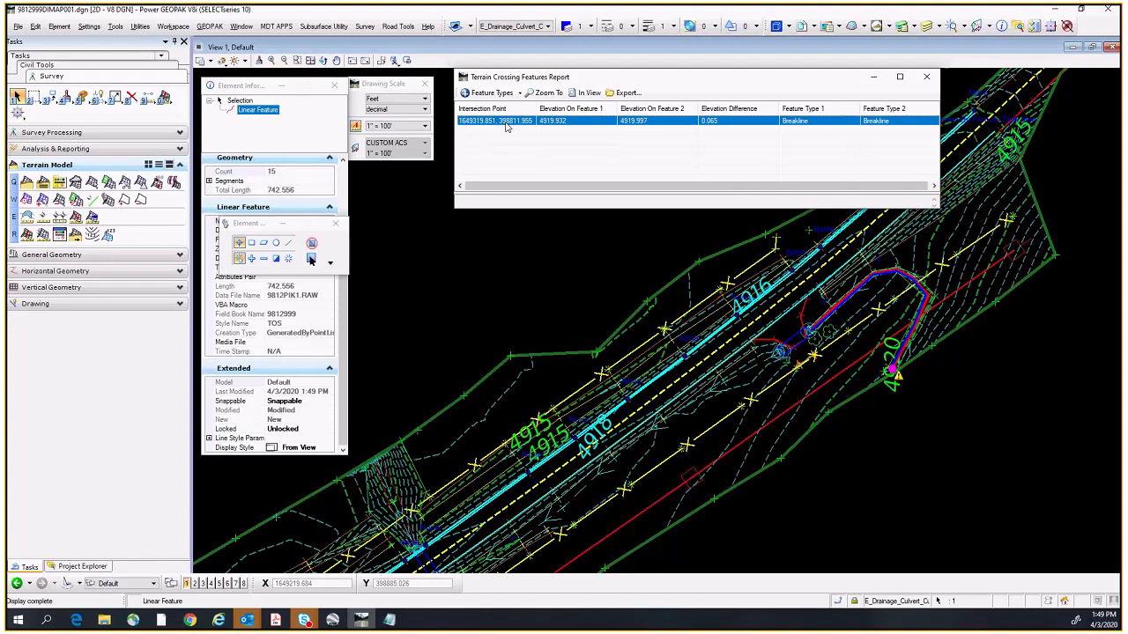
click(546, 92)
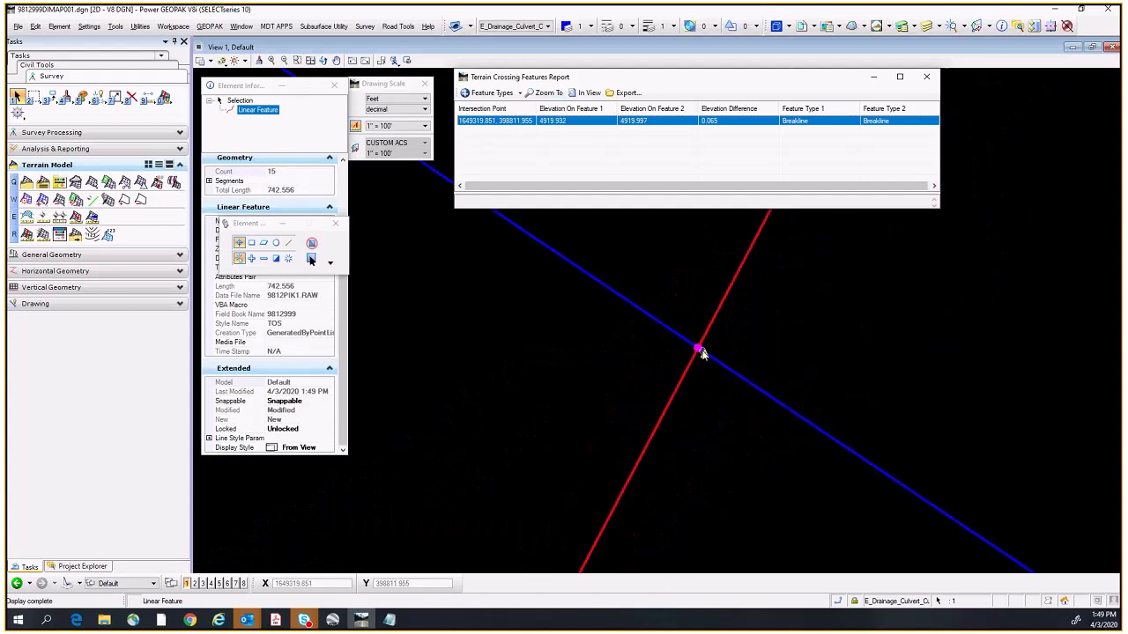
scroll(700, 354, down, 2)
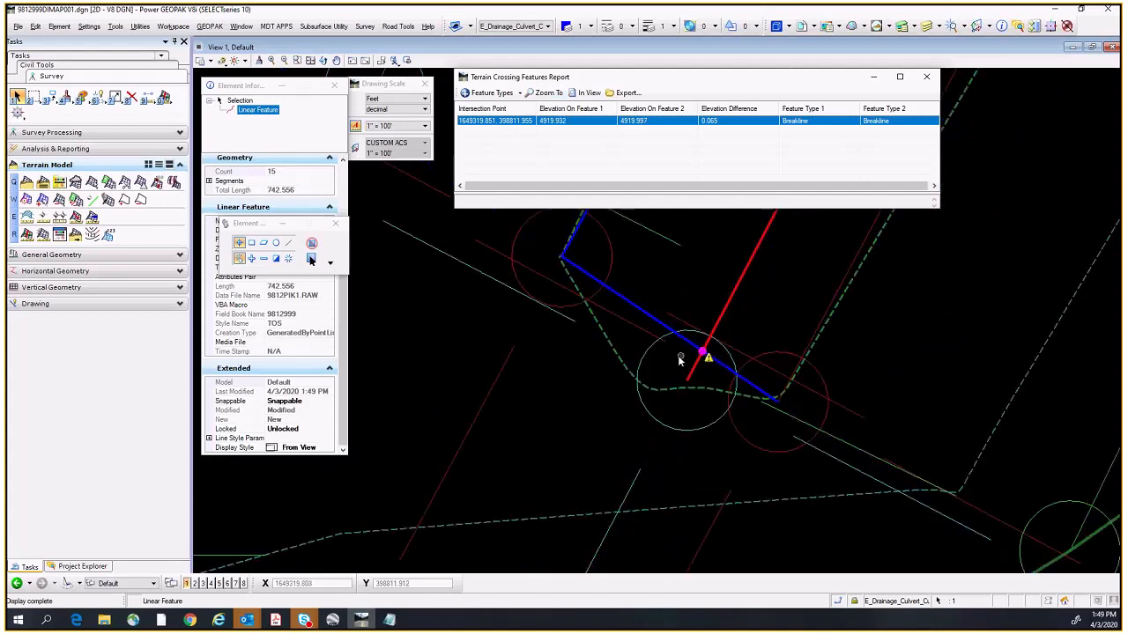
scroll(577, 277, down, 3)
middle_drag(611, 266, 648, 372)
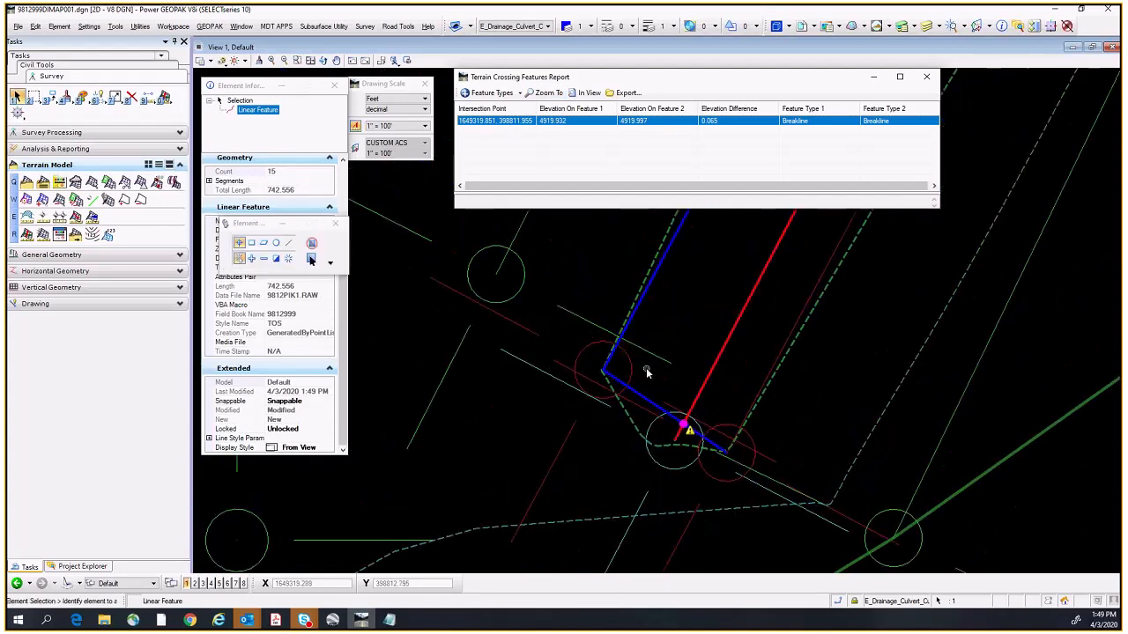
scroll(702, 442, up, 3)
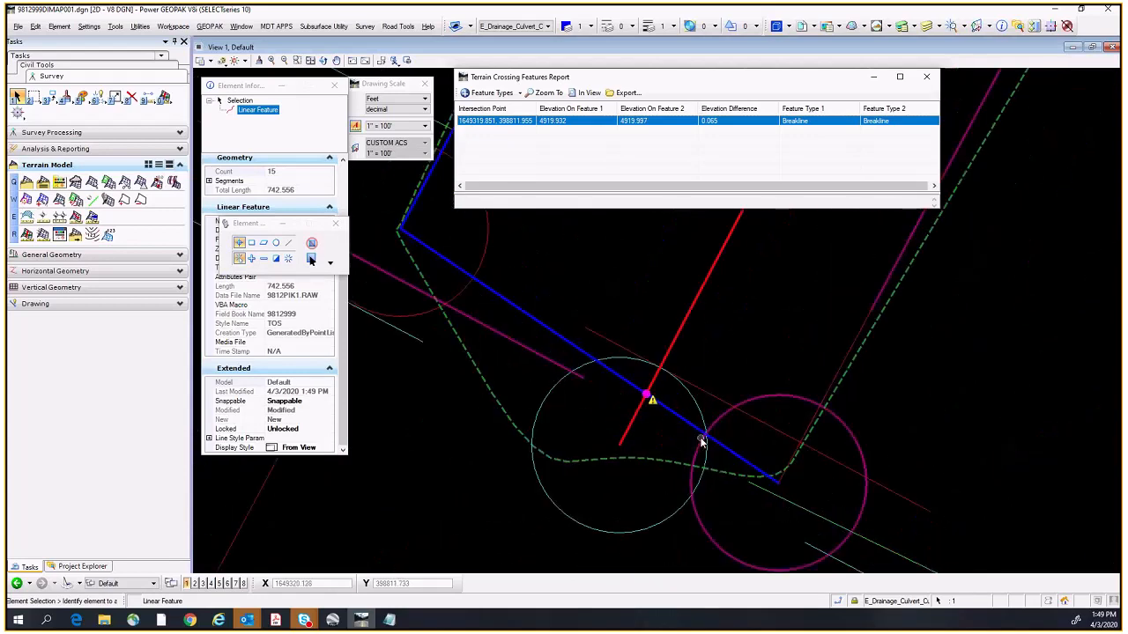
Step: Remove the end point just past the crossing from the BOB linear feature, and close the crossing features report
click(532, 322)
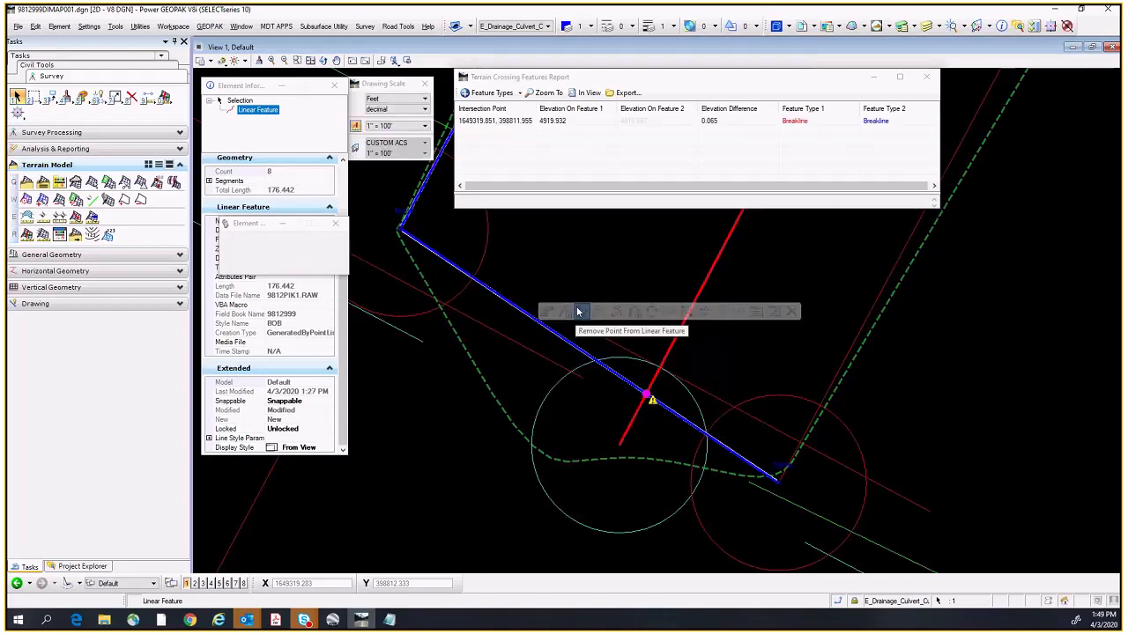
click(568, 313)
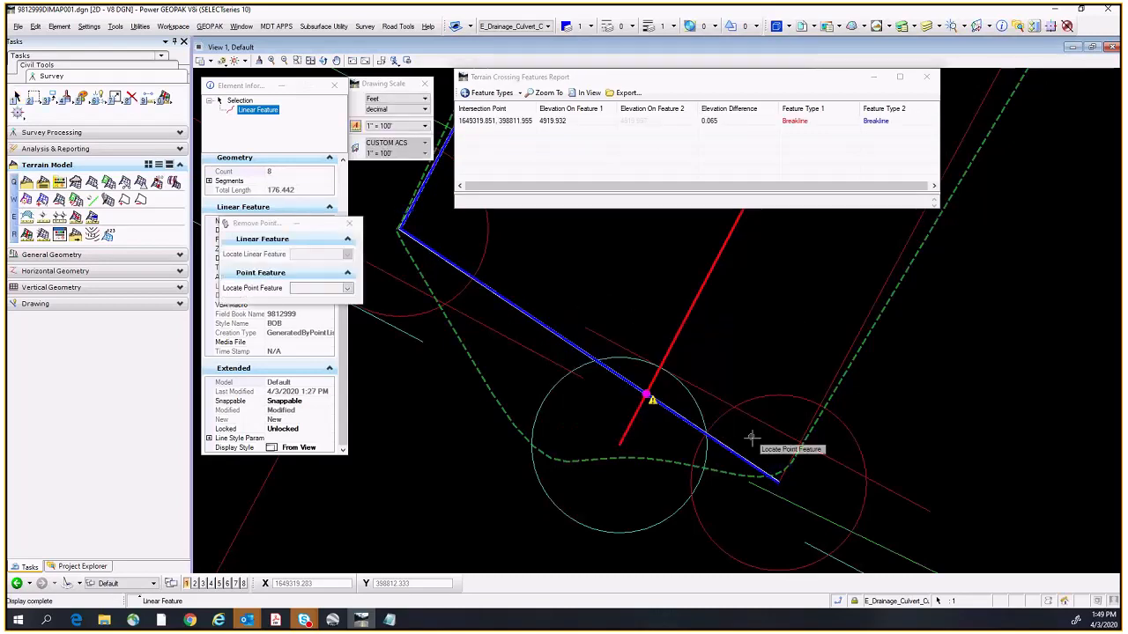
click(864, 506)
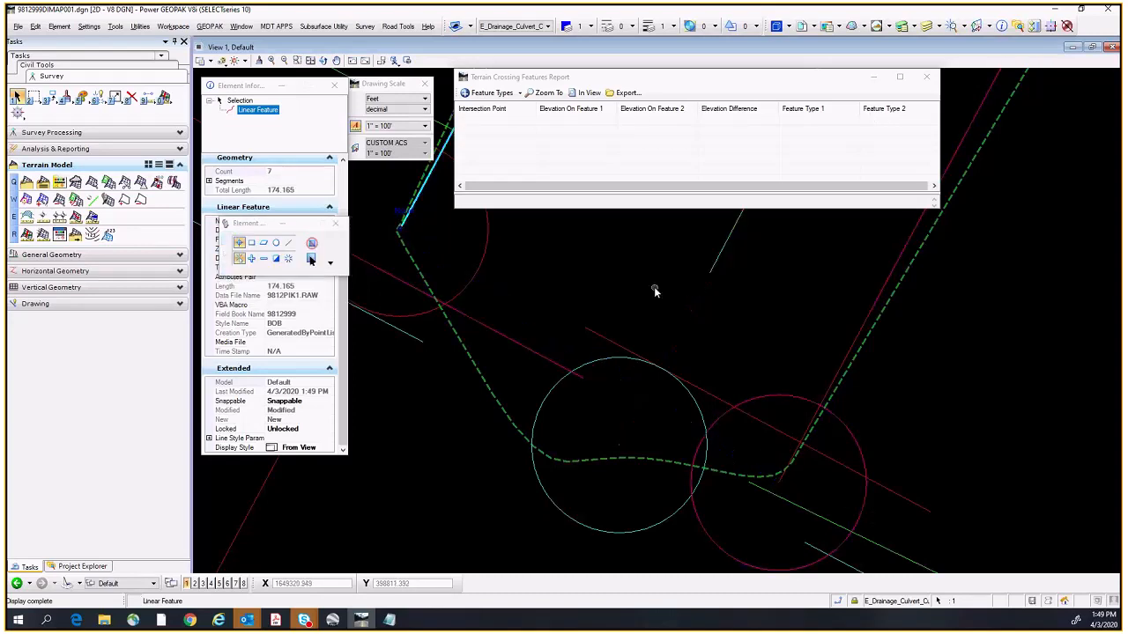
click(655, 291)
scroll(654, 291, down, 5)
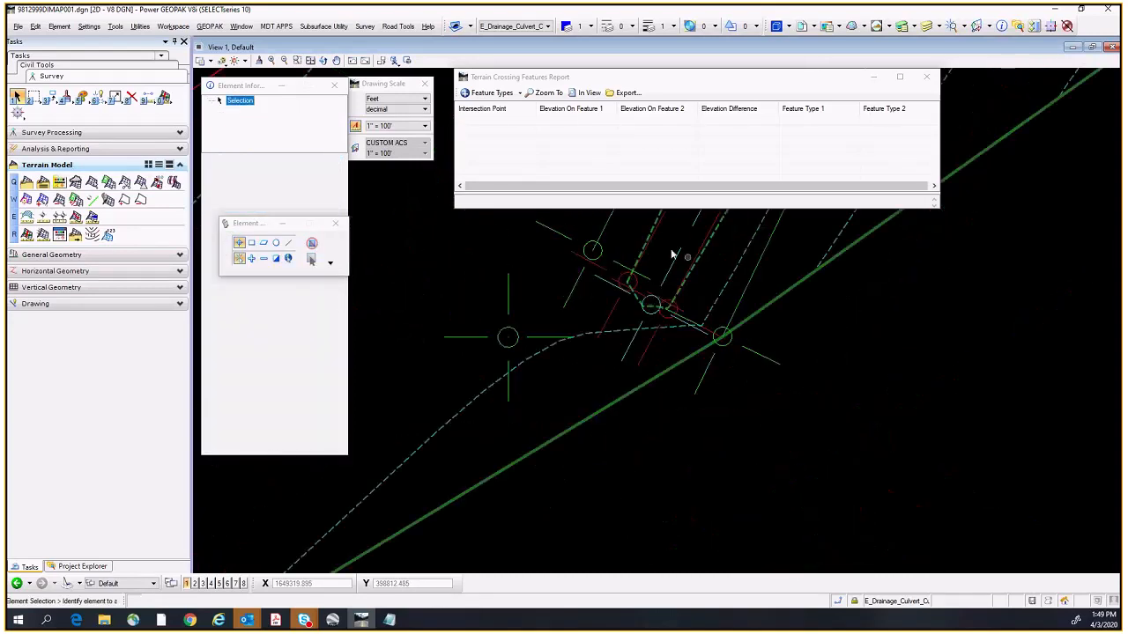
middle_drag(655, 279, 635, 338)
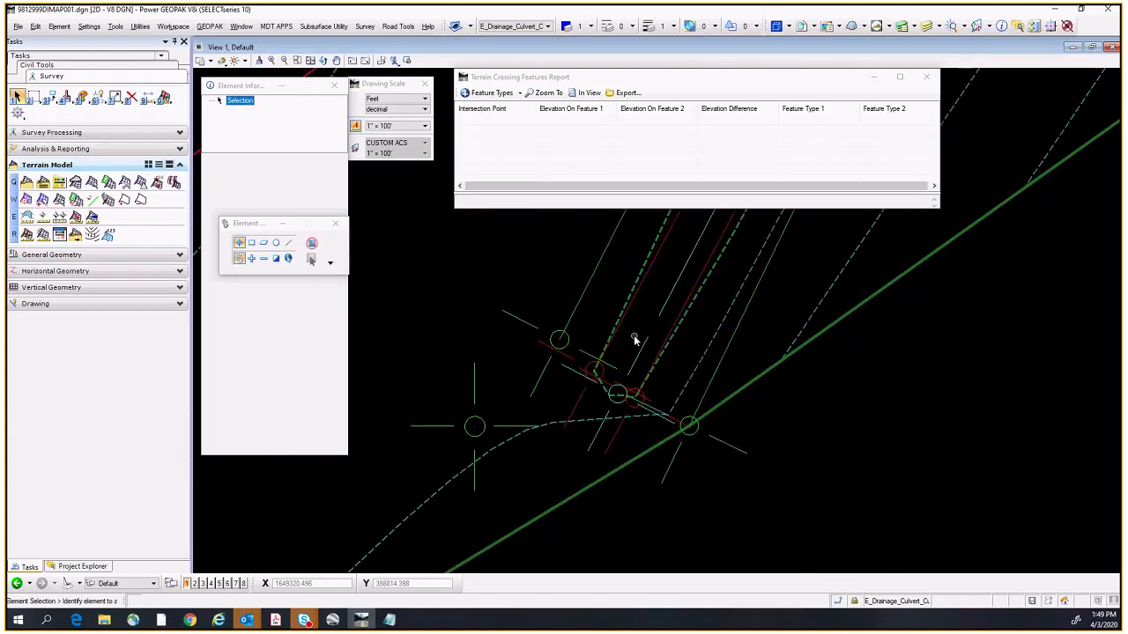
click(927, 79)
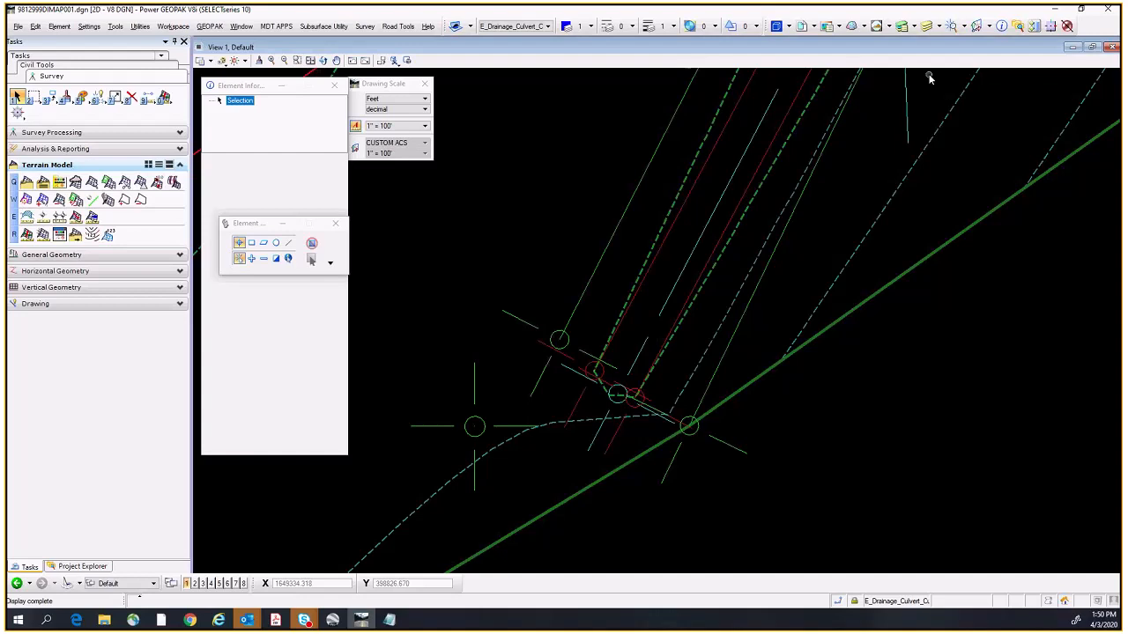
Step: Examine the terrain contours along the whole survey, from the culvert area to the narrow northeastern road section
scroll(911, 118, down, 5)
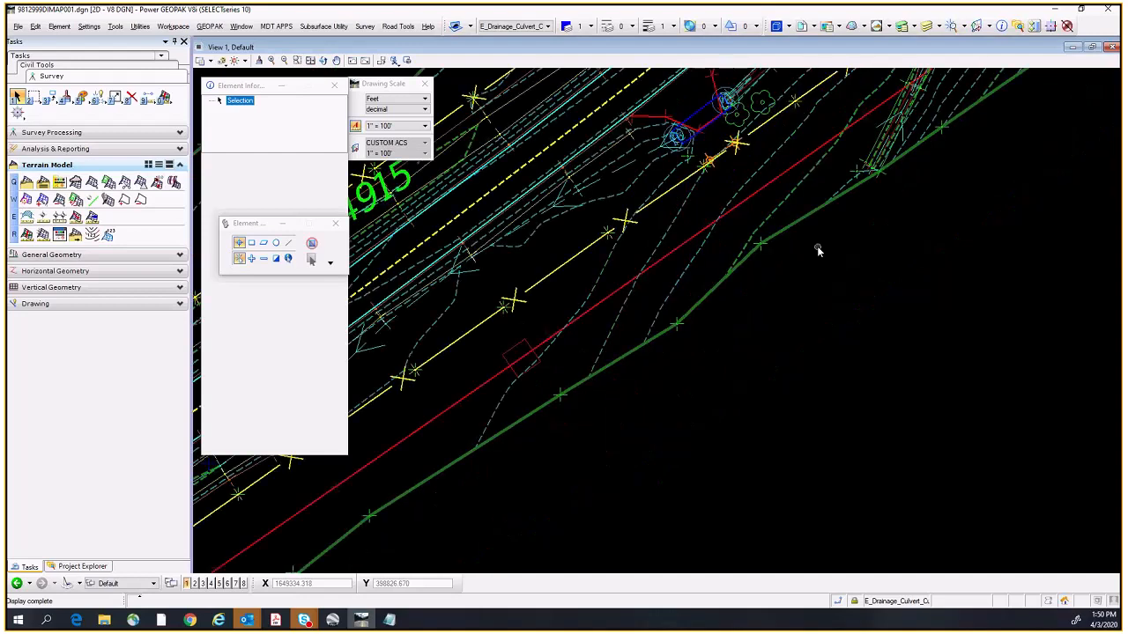
middle_drag(486, 313, 647, 252)
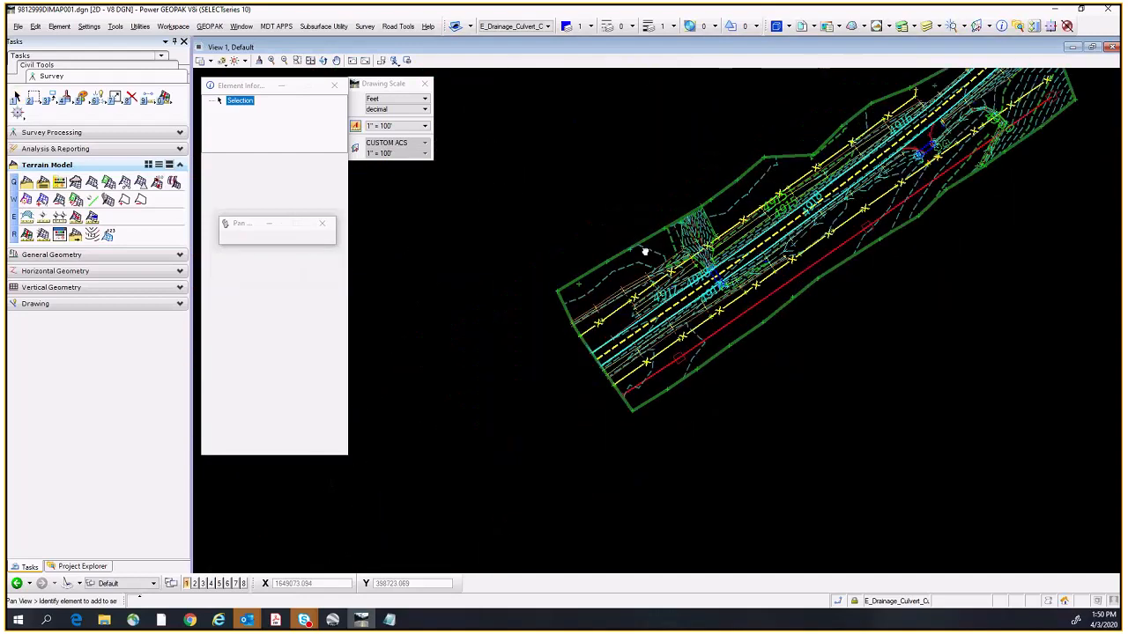
scroll(733, 240, up, 3)
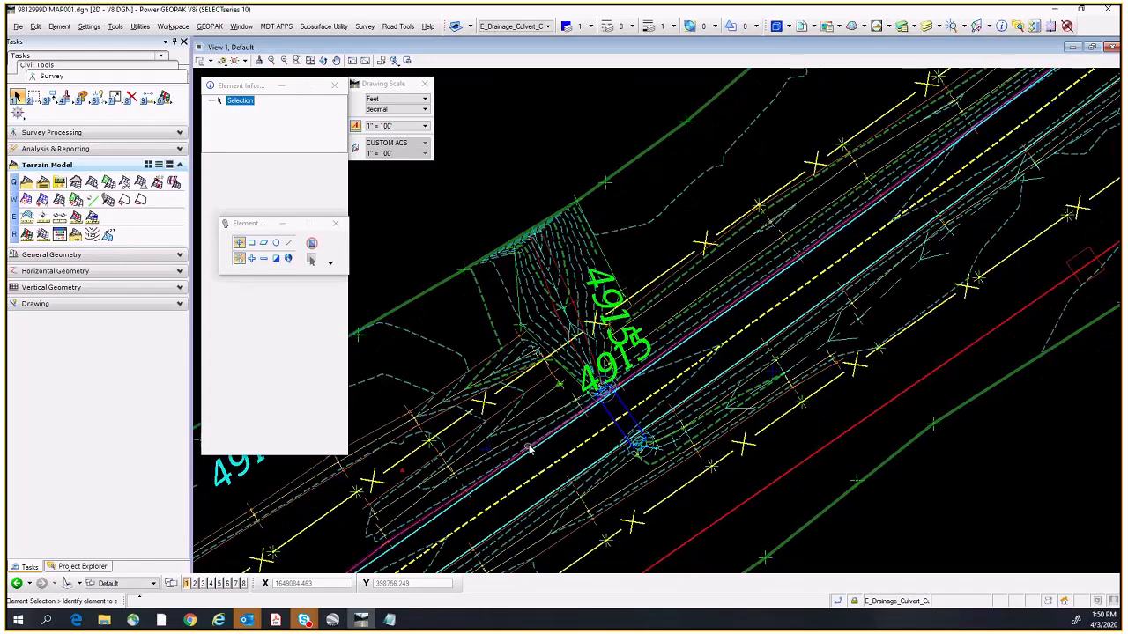
middle_drag(406, 525, 539, 388)
scroll(538, 387, down, 3)
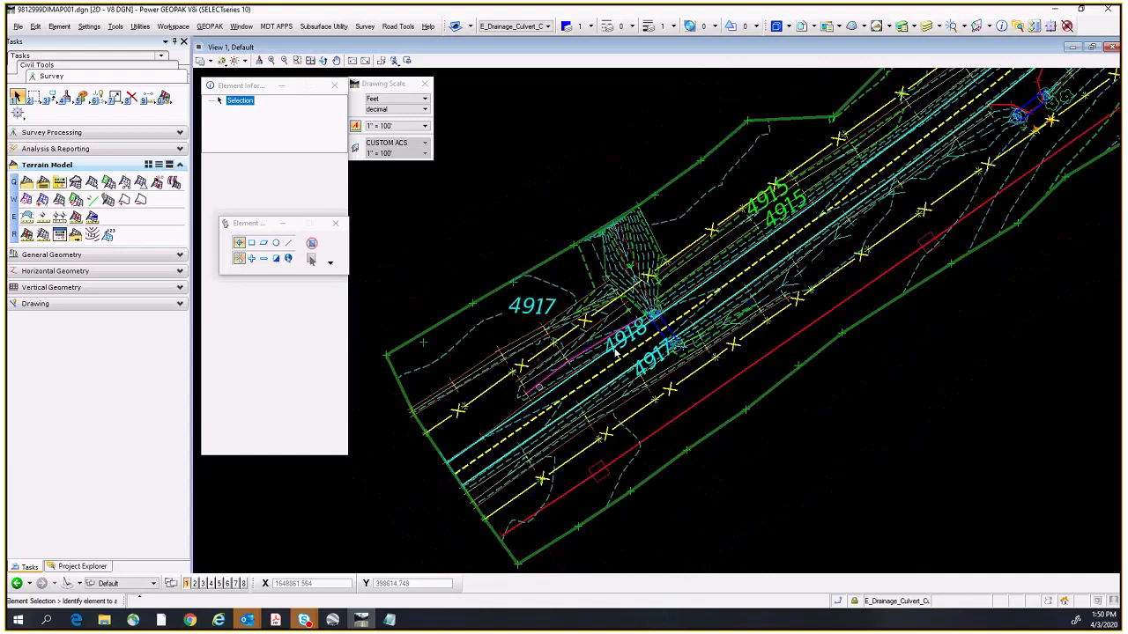
middle_drag(836, 222, 560, 455)
scroll(558, 457, down, 3)
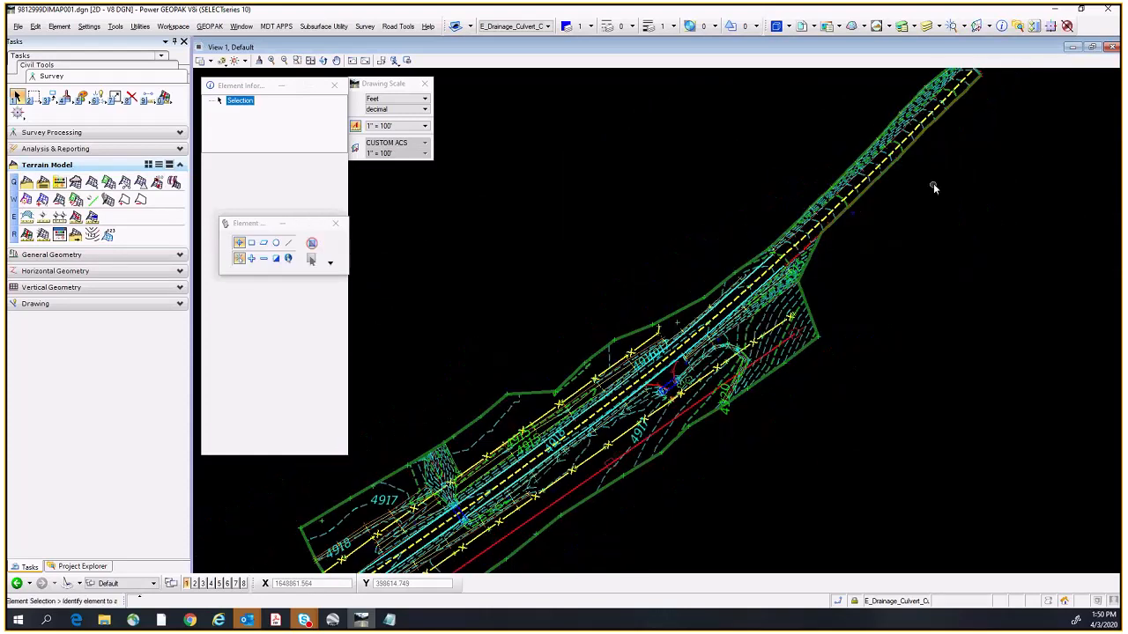
scroll(846, 310, up, 2)
scroll(687, 365, up, 3)
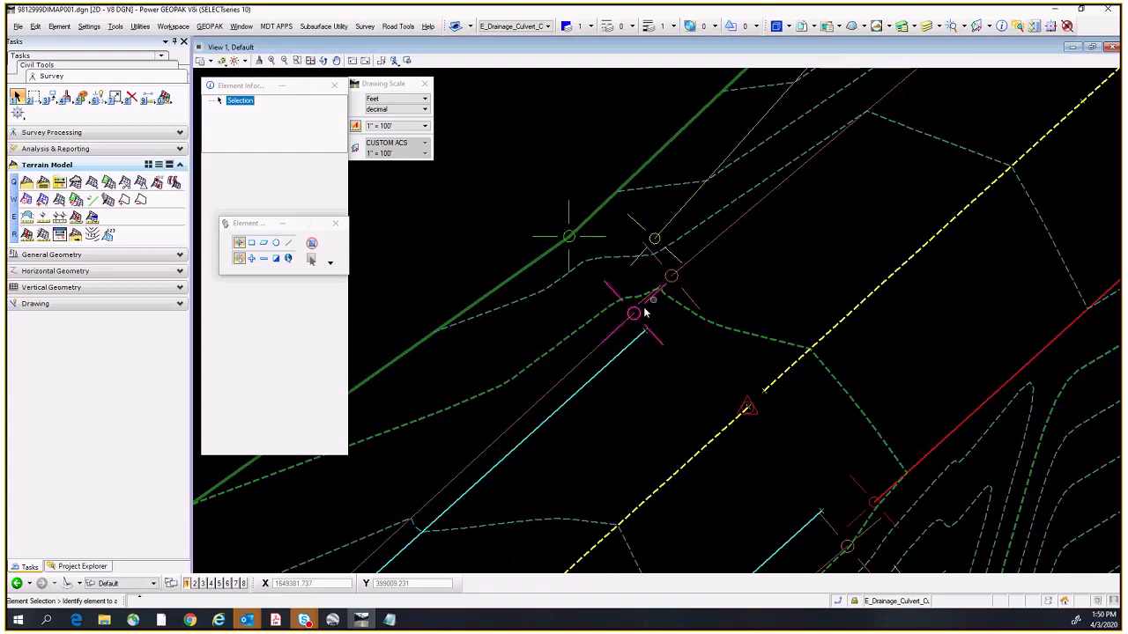
middle_drag(782, 452, 771, 320)
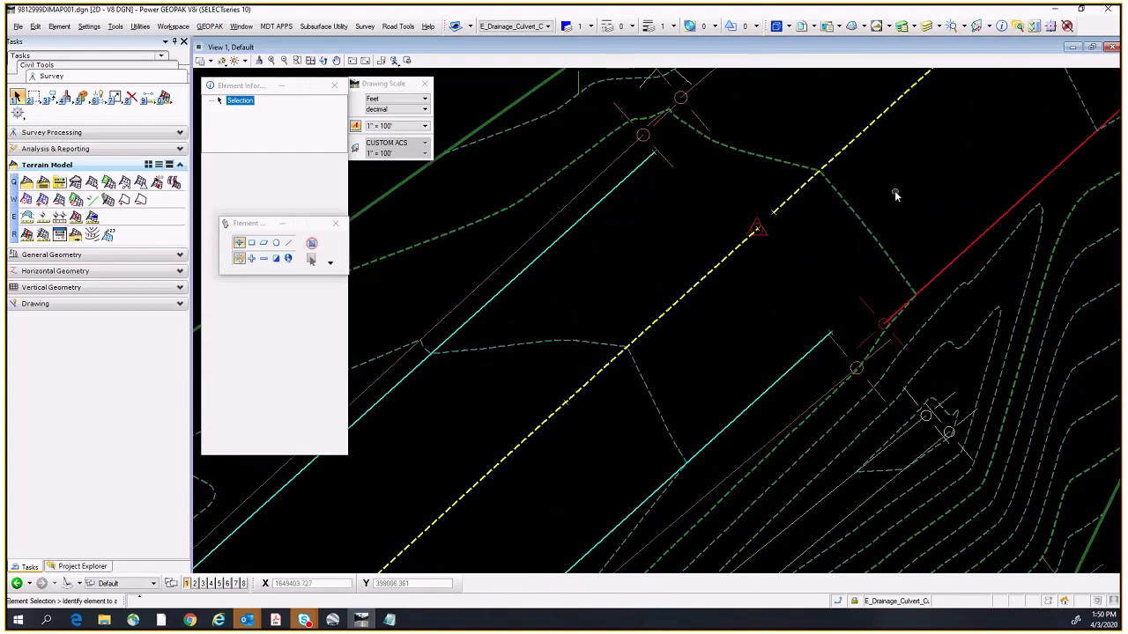
scroll(932, 183, down, 1)
middle_drag(931, 182, 810, 417)
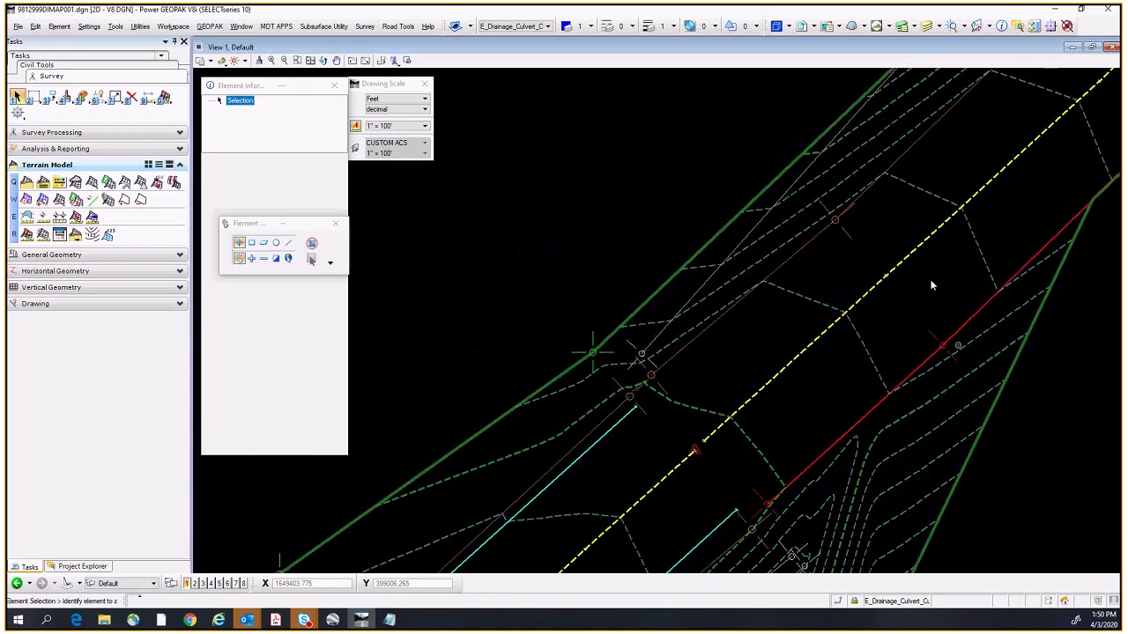
scroll(913, 343, down, 1)
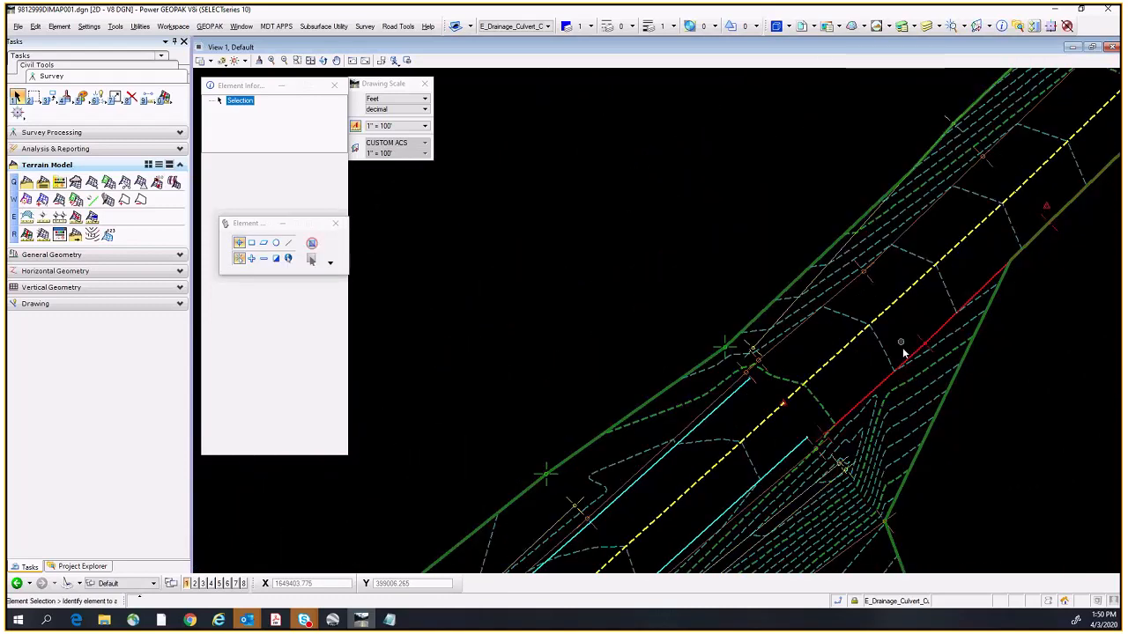
scroll(903, 353, down, 3)
scroll(718, 392, up, 2)
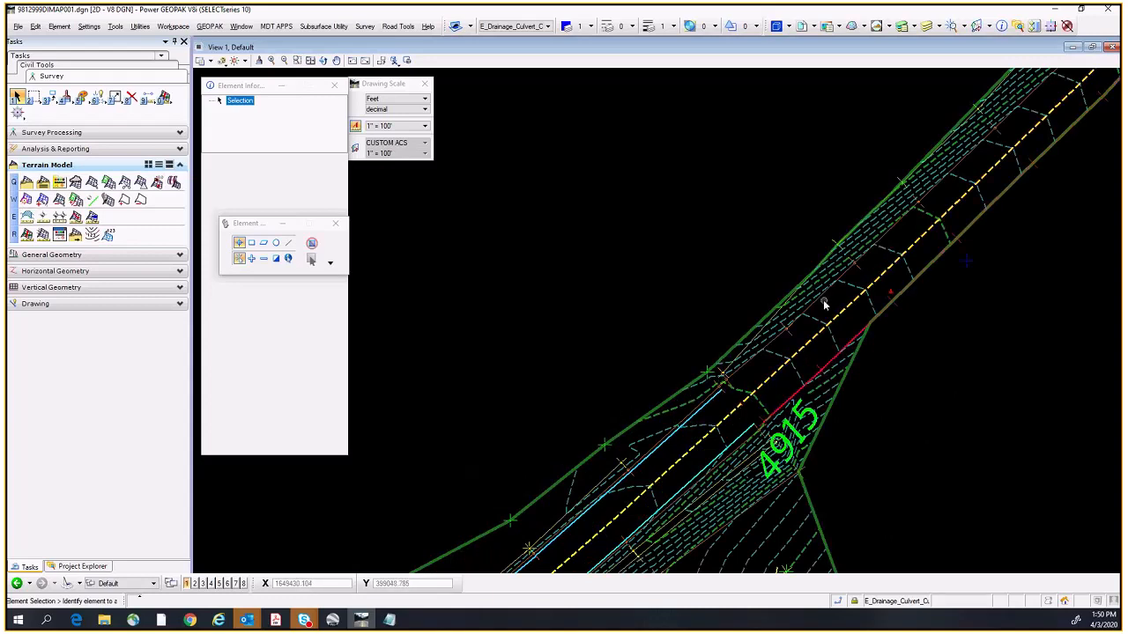
mouse_move(848, 308)
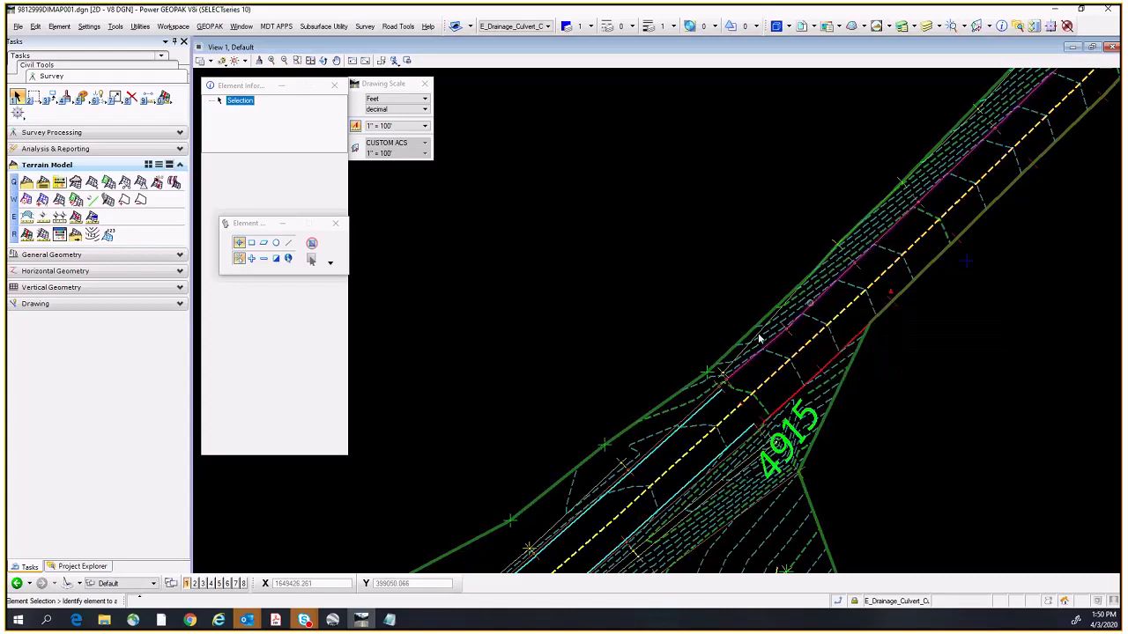
Step: Examine the contours where the road narrows toward the northeast, and compare them with the surrounding survey terrain
scroll(757, 380, up, 4)
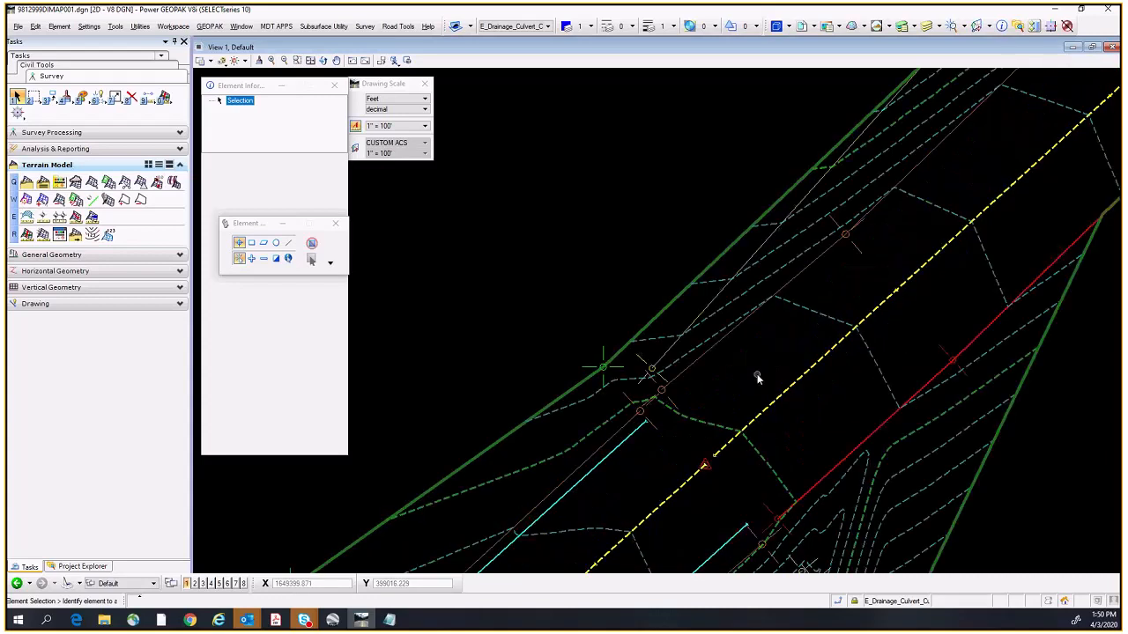
scroll(757, 378, down, 4)
middle_drag(959, 191, 743, 415)
scroll(743, 415, down, 2)
middle_drag(964, 186, 932, 159)
scroll(934, 157, down, 2)
scroll(698, 330, up, 1)
mouse_move(765, 270)
middle_down()
mouse_move(676, 315)
mouse_move(687, 324)
middle_up()
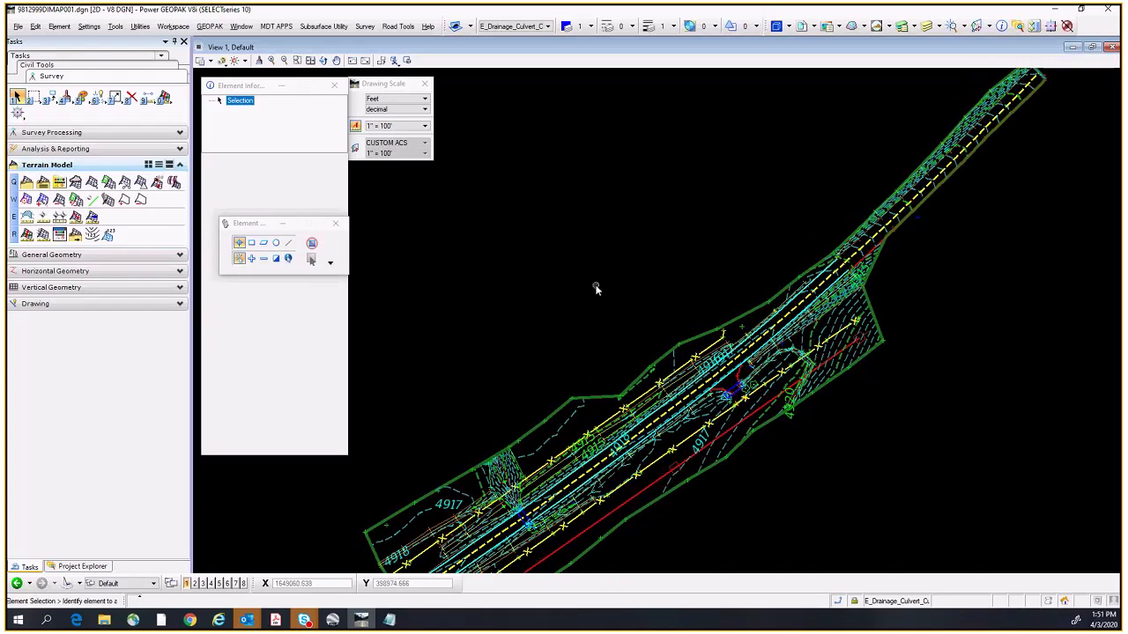
Step: Save the survey drawing 9812999DIMAP001.dgn and arrange the element selection and element information windows beside the drawing scale window
mouse_move(254, 224)
mouse_down()
mouse_move(377, 208)
mouse_move(474, 86)
mouse_up()
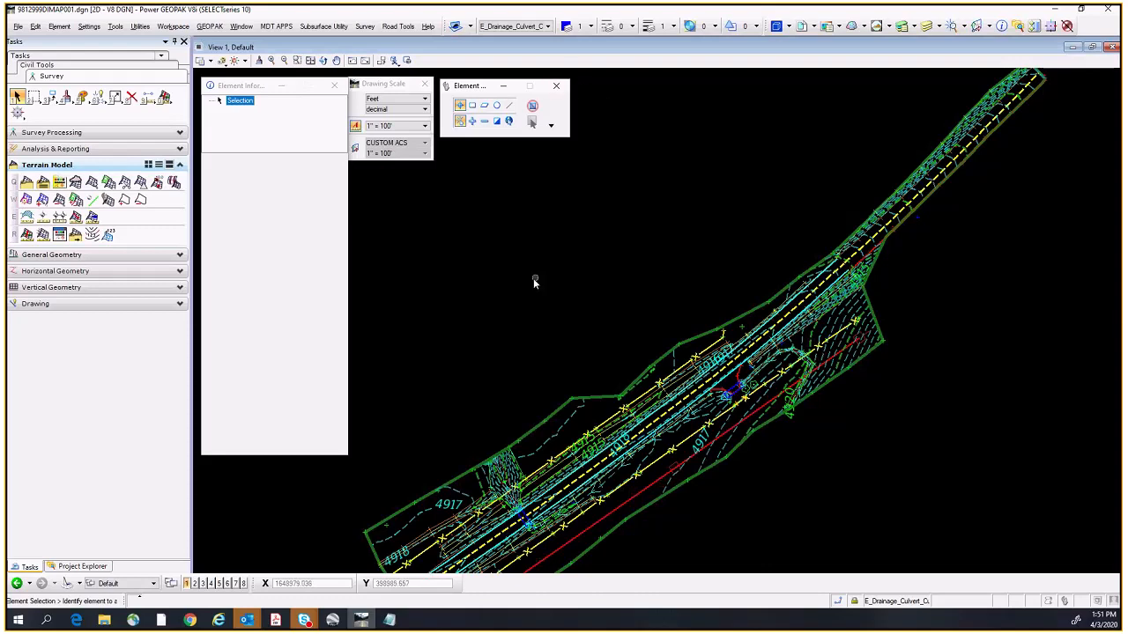
click(18, 28)
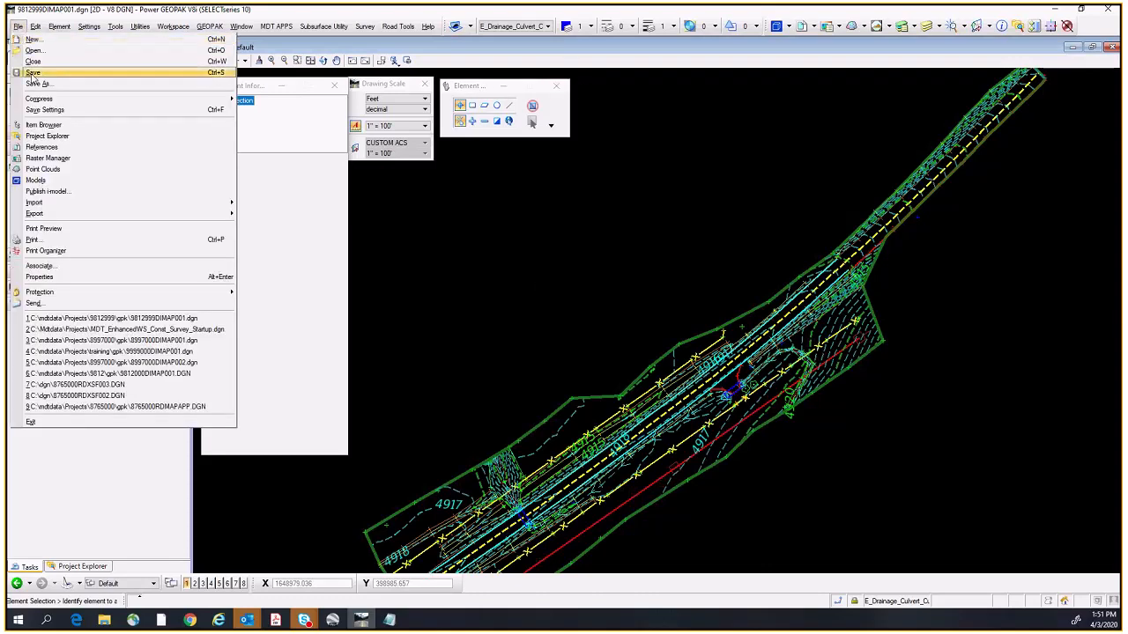
click(33, 73)
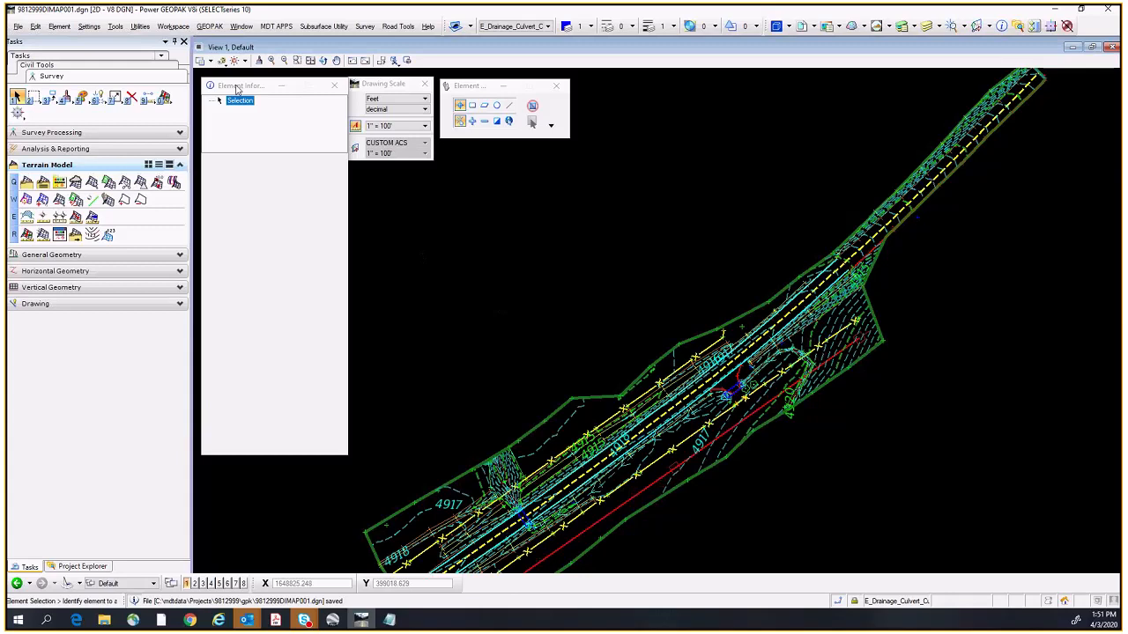
drag(236, 89, 230, 84)
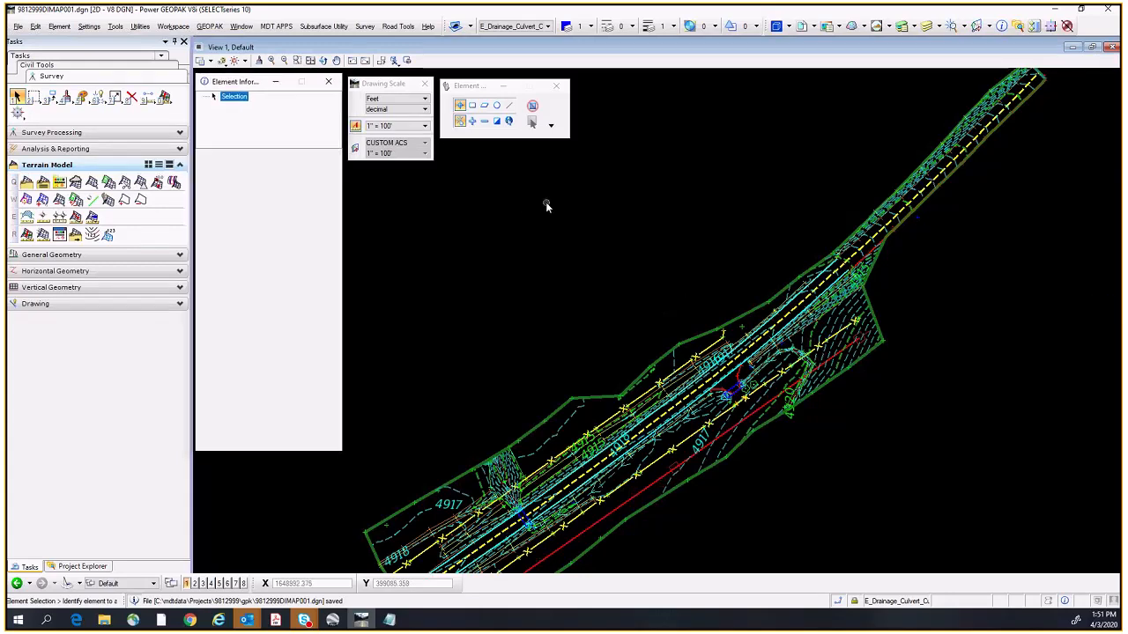
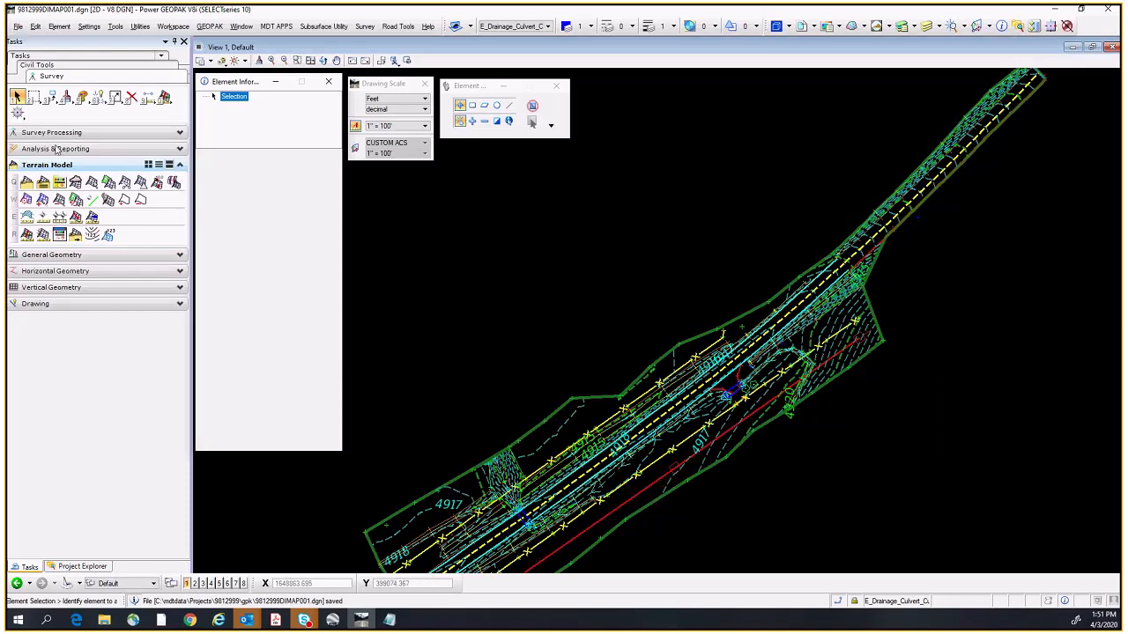
Step: Export terrain model 9812999 as a GEOPAK TIN named 9812999DIDTM001.tin in the output folder, and leave the export command
click(82, 567)
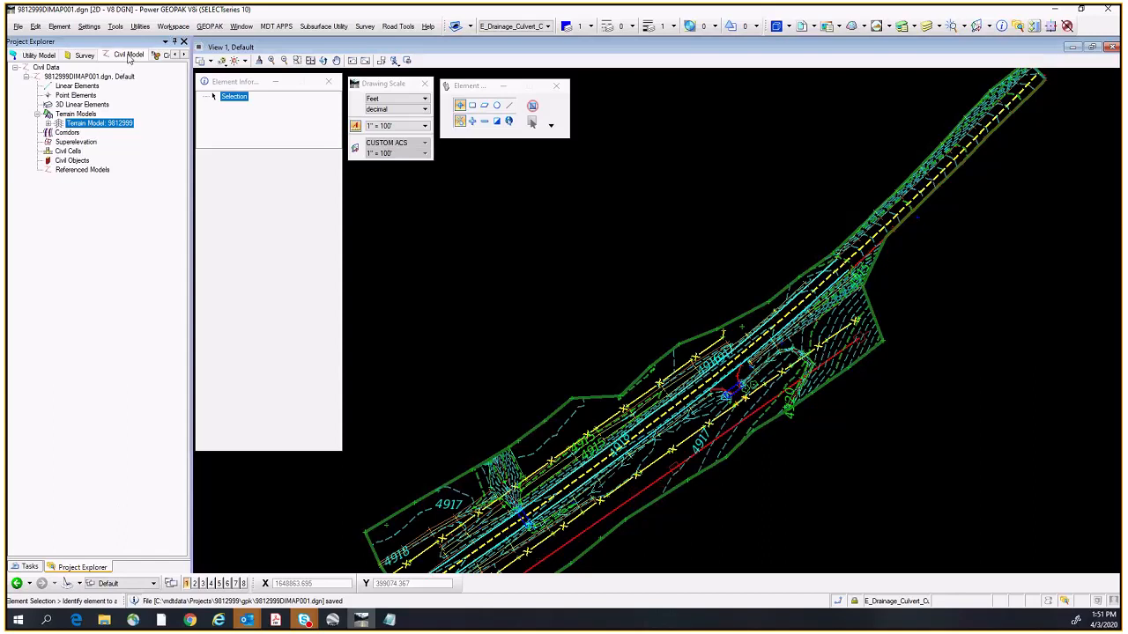
right_click(94, 127)
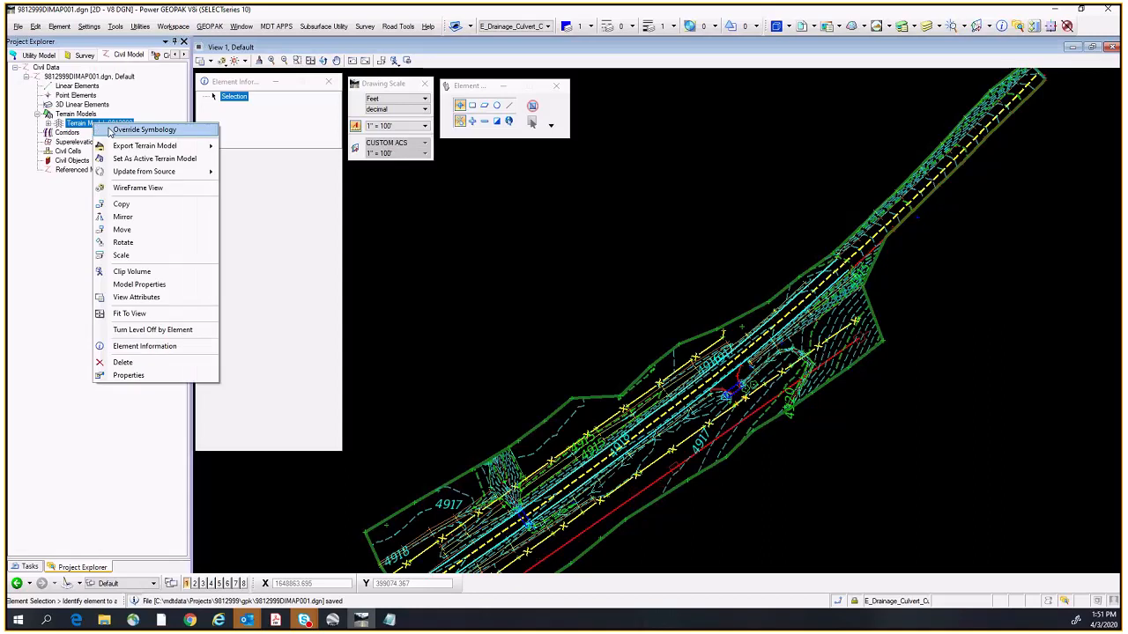
mouse_move(141, 146)
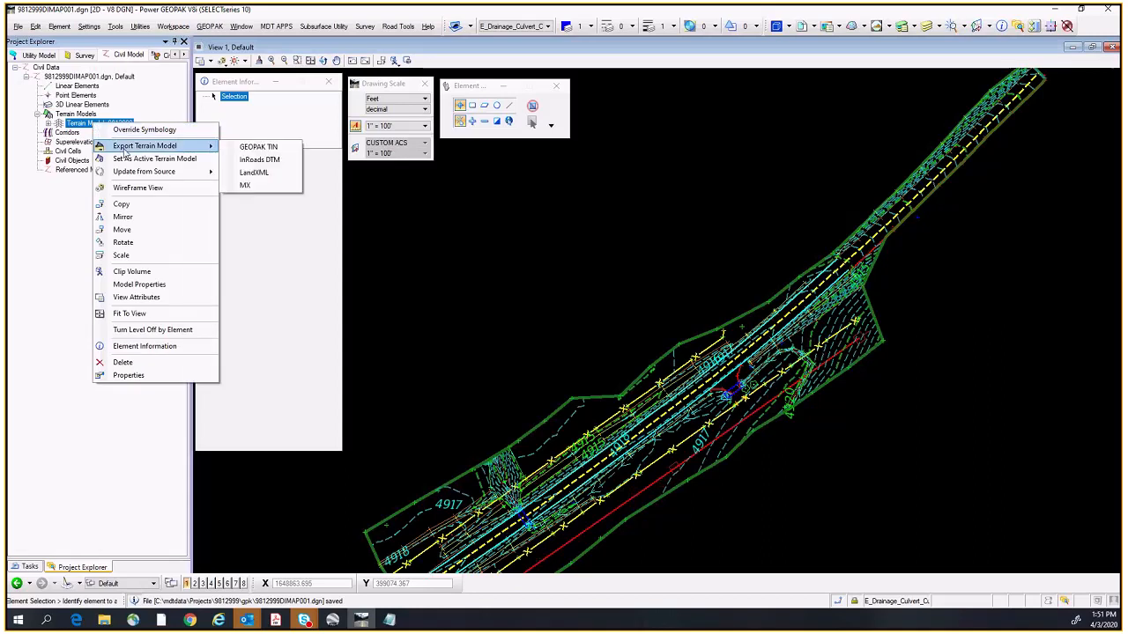
click(266, 148)
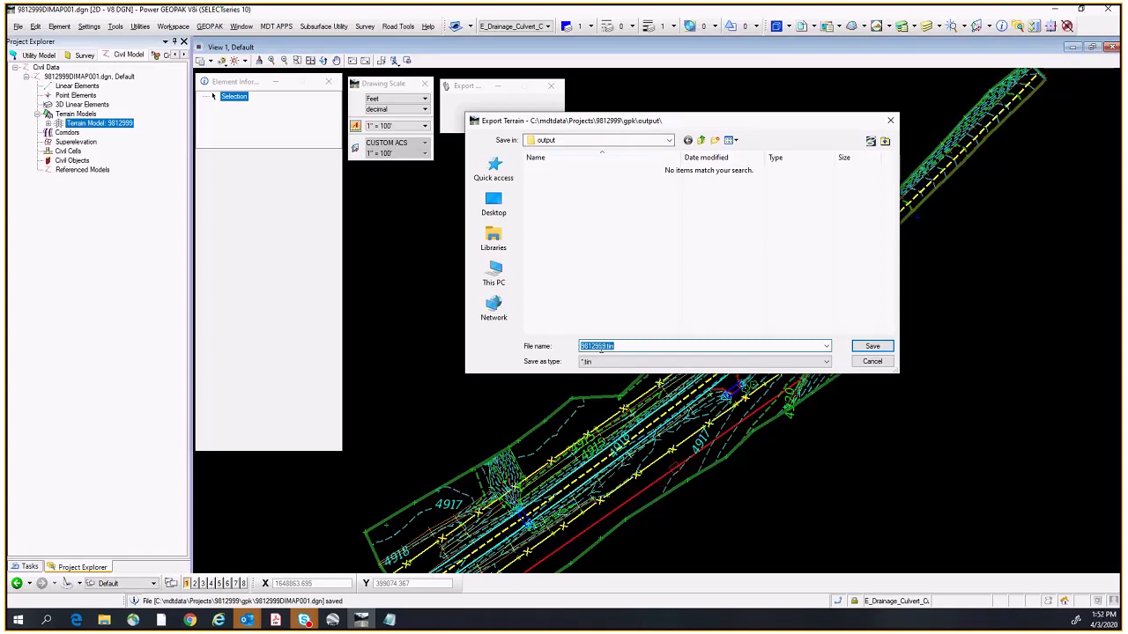
click(606, 345)
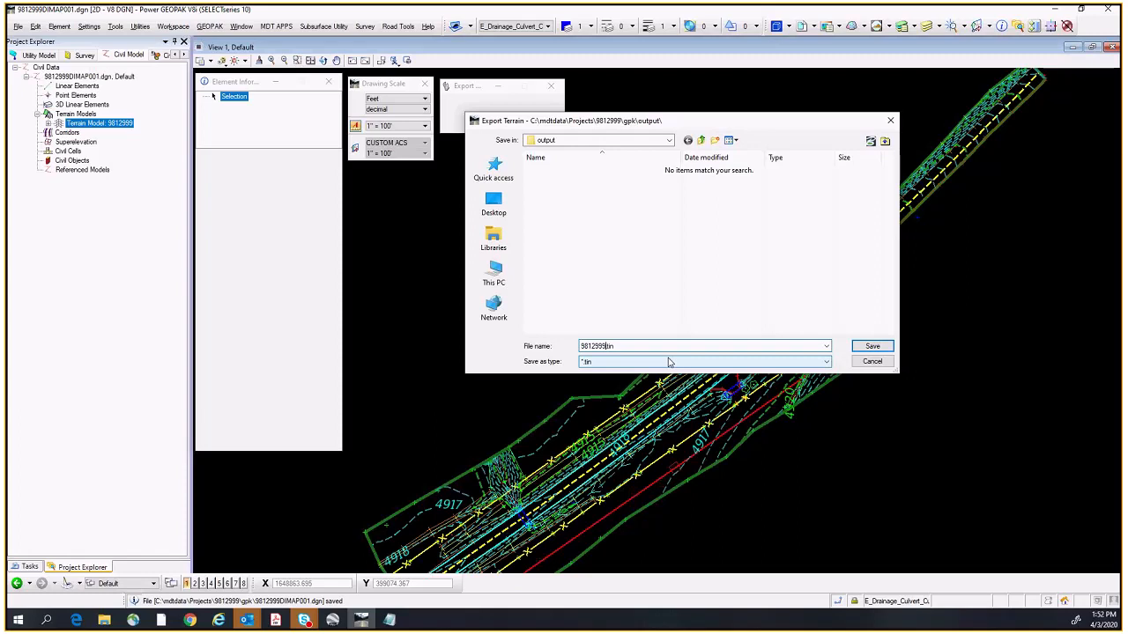
text(DIDTM001)
click(869, 347)
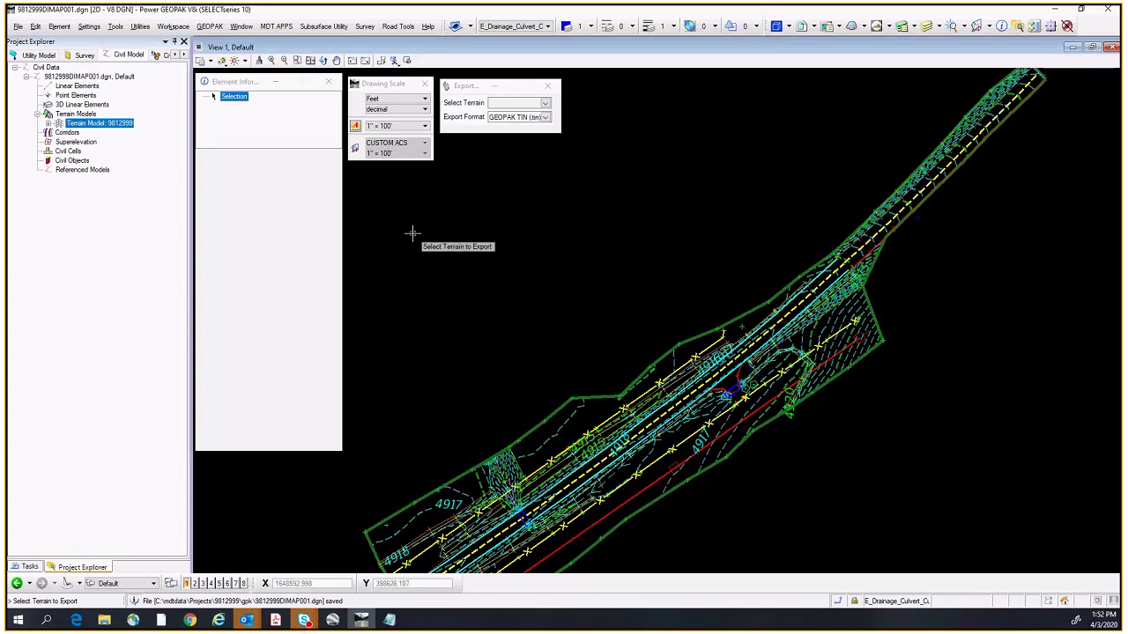
click(30, 567)
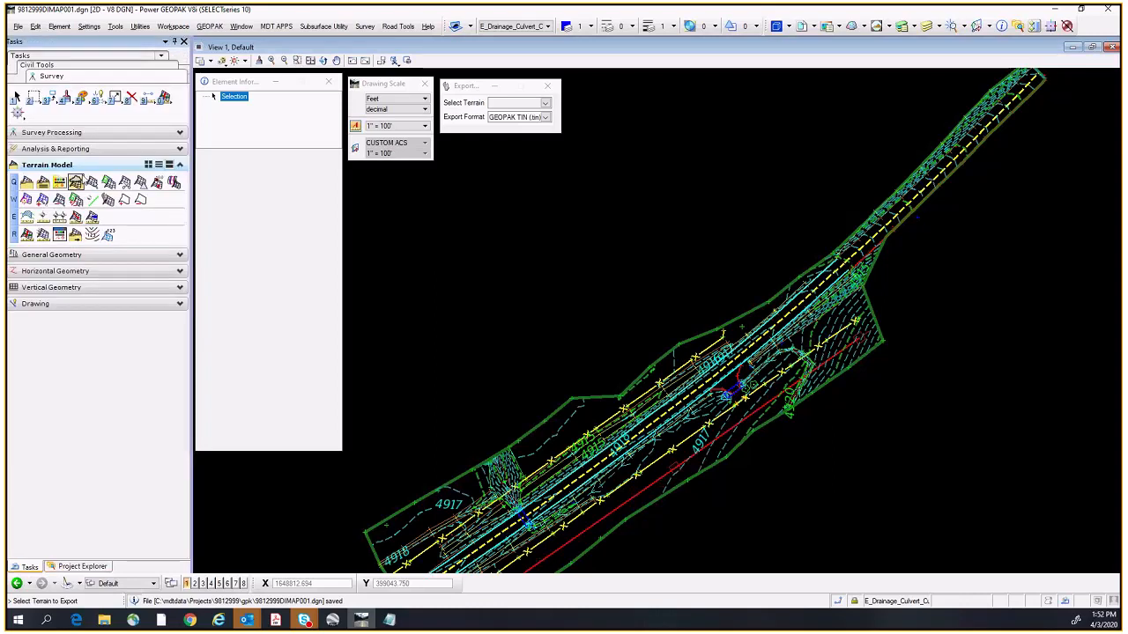
click(16, 96)
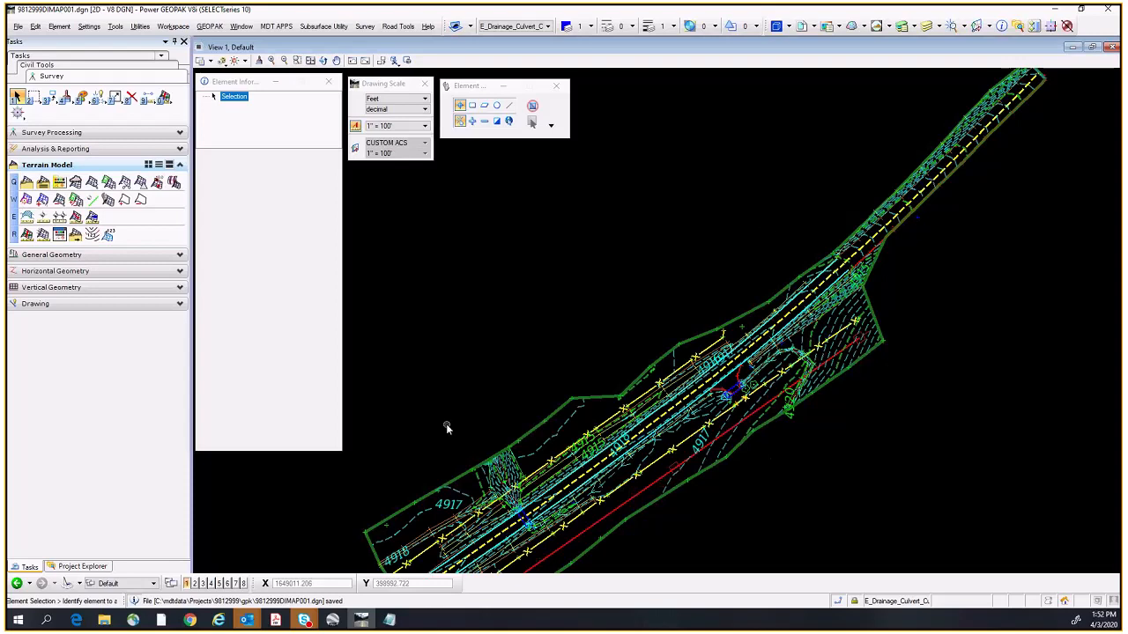
Step: Switch to File Explorer and open the example survey readme 9812000DIRME001.TXT from the C: drive's dgn folder
click(104, 621)
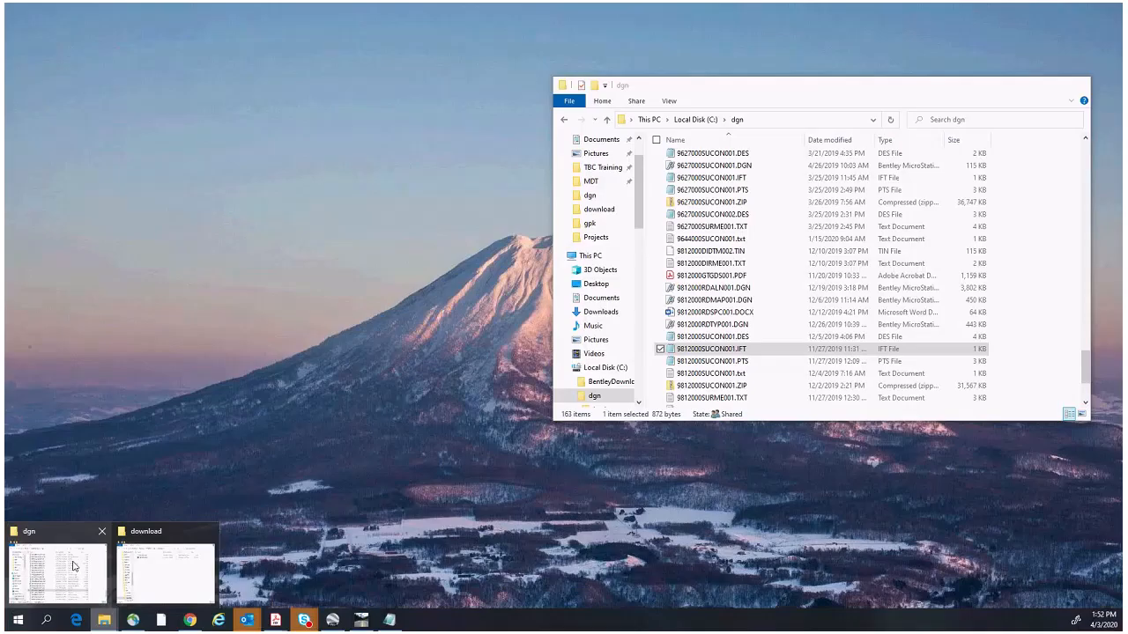
click(33, 586)
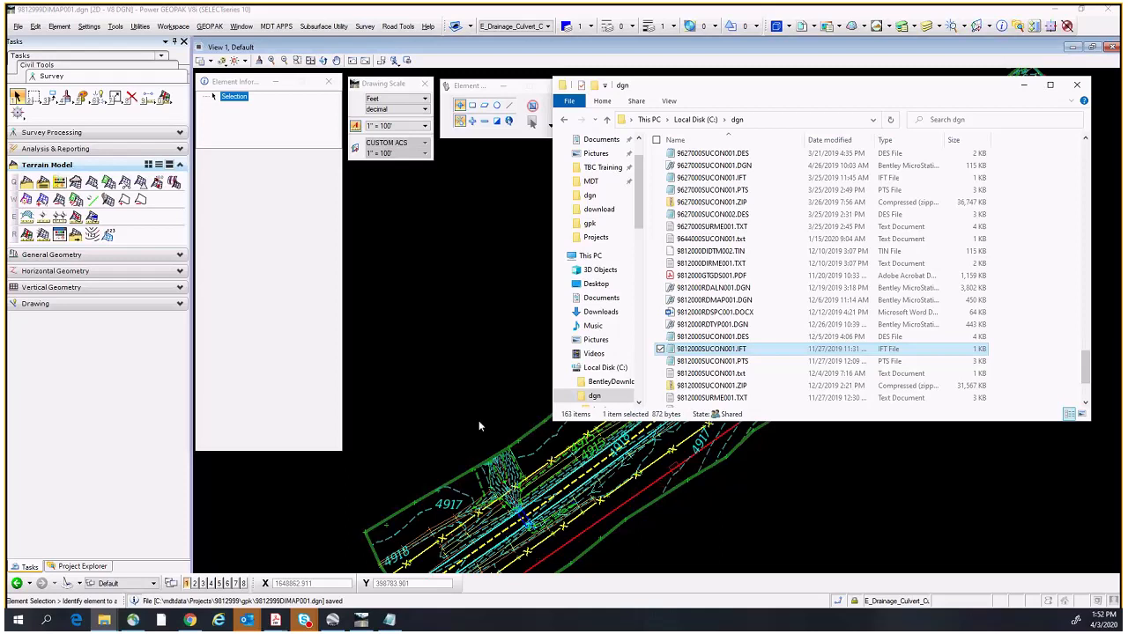
click(713, 386)
scroll(723, 388, down, 3)
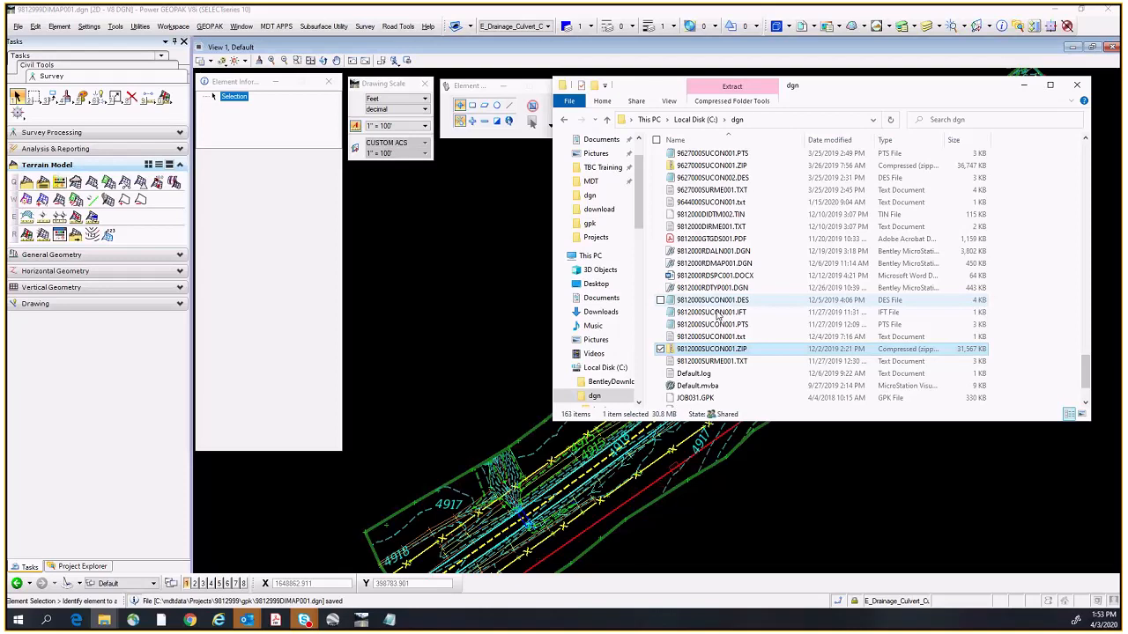
click(713, 227)
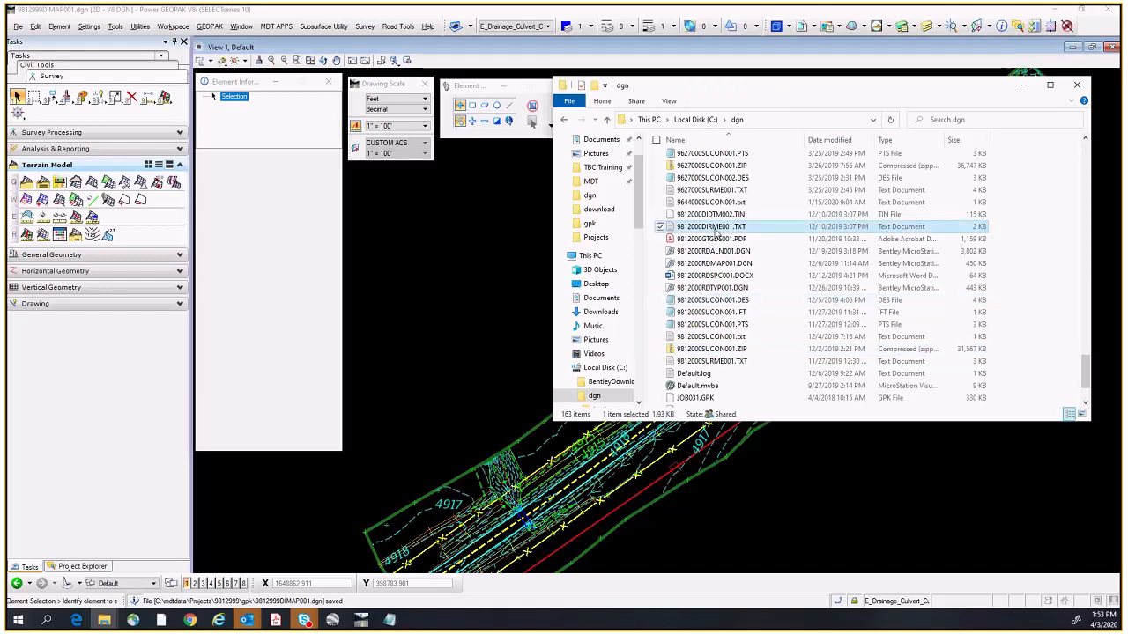
double_click(702, 231)
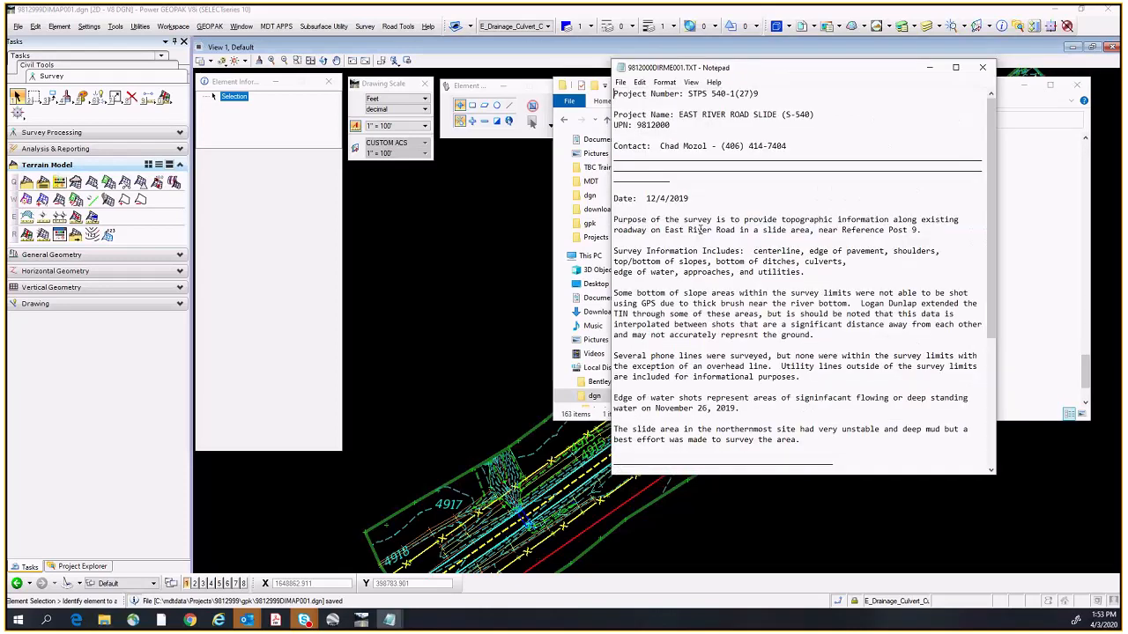
Step: Read the readme's contact line, survey purpose, dated remarks and uploaded file list, widening the Notepad window for the long lines
drag(755, 75, 510, 51)
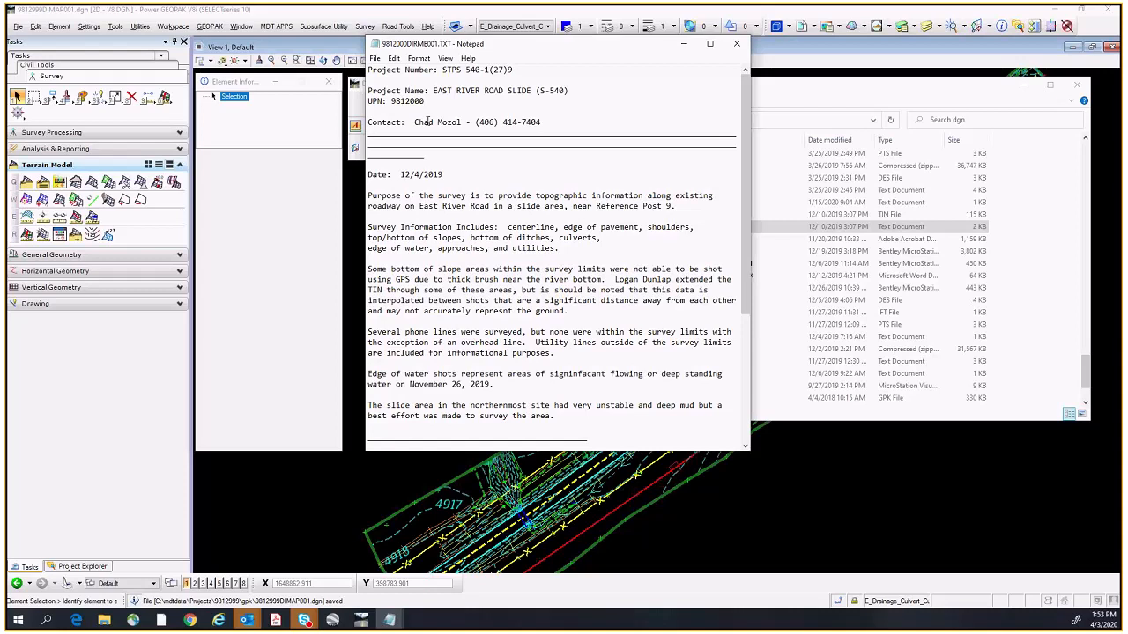
drag(558, 117, 413, 121)
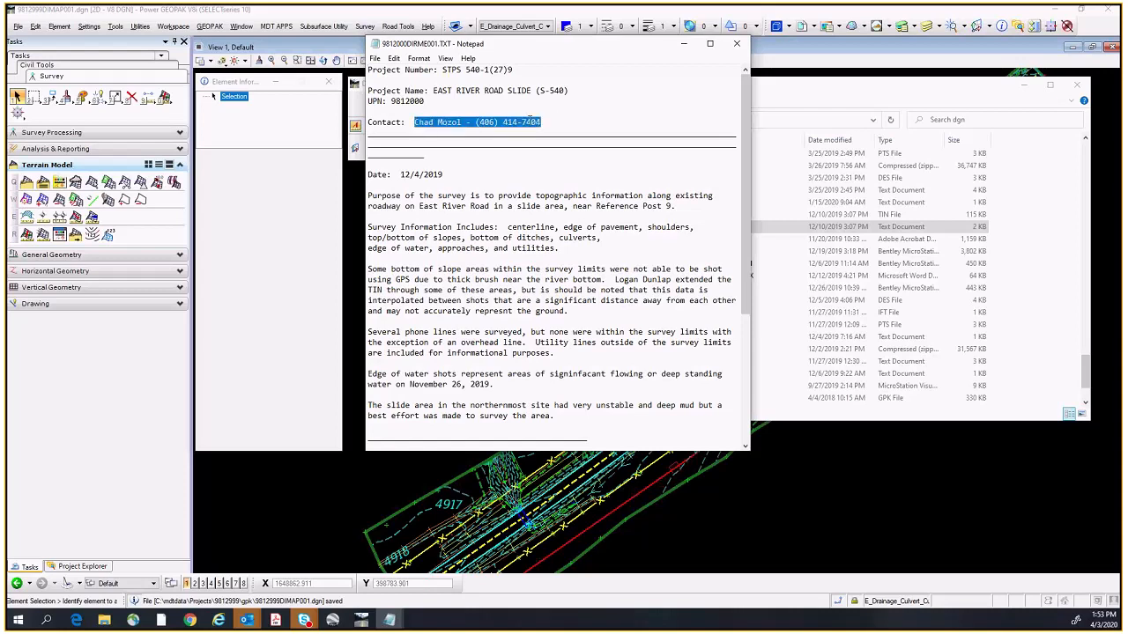
click(567, 125)
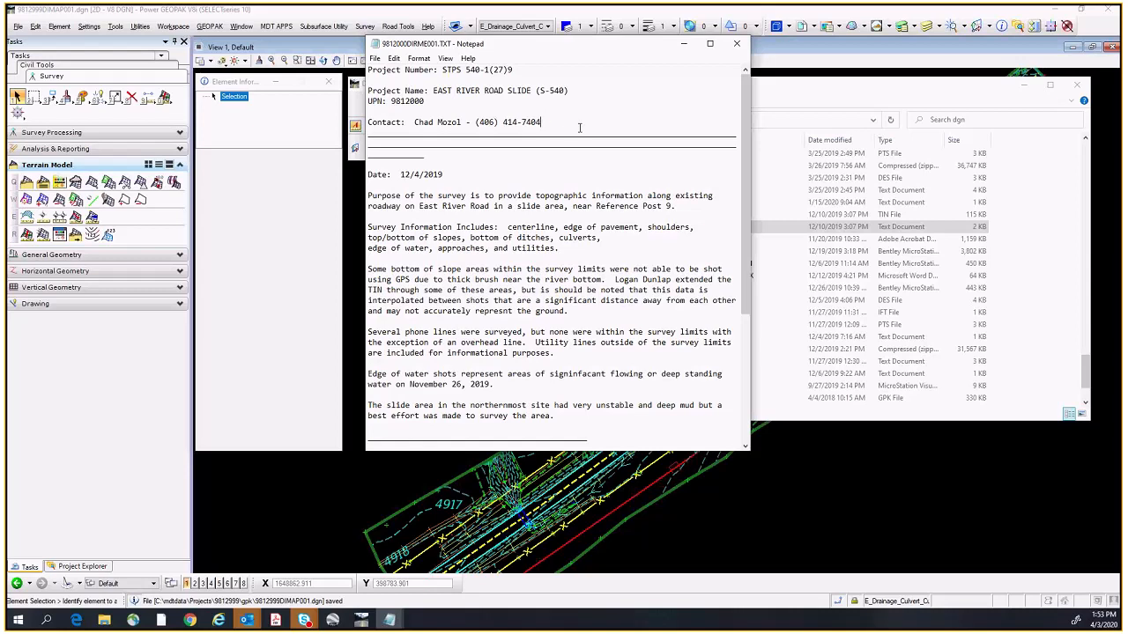
scroll(579, 127, down, 4)
drag(749, 280, 1080, 280)
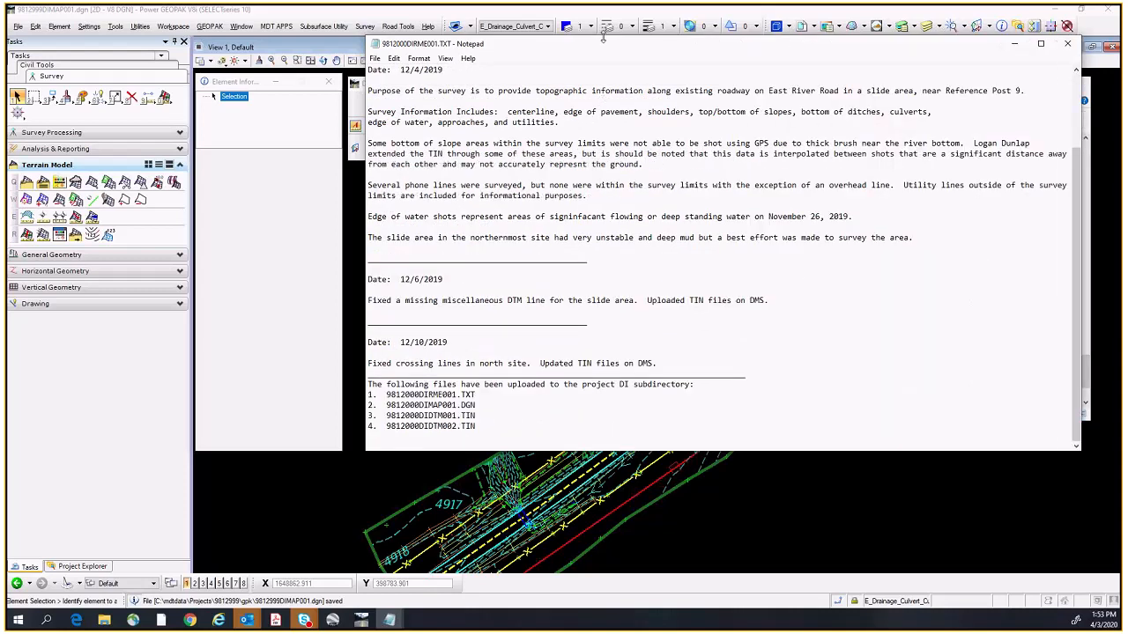
drag(604, 45, 525, 69)
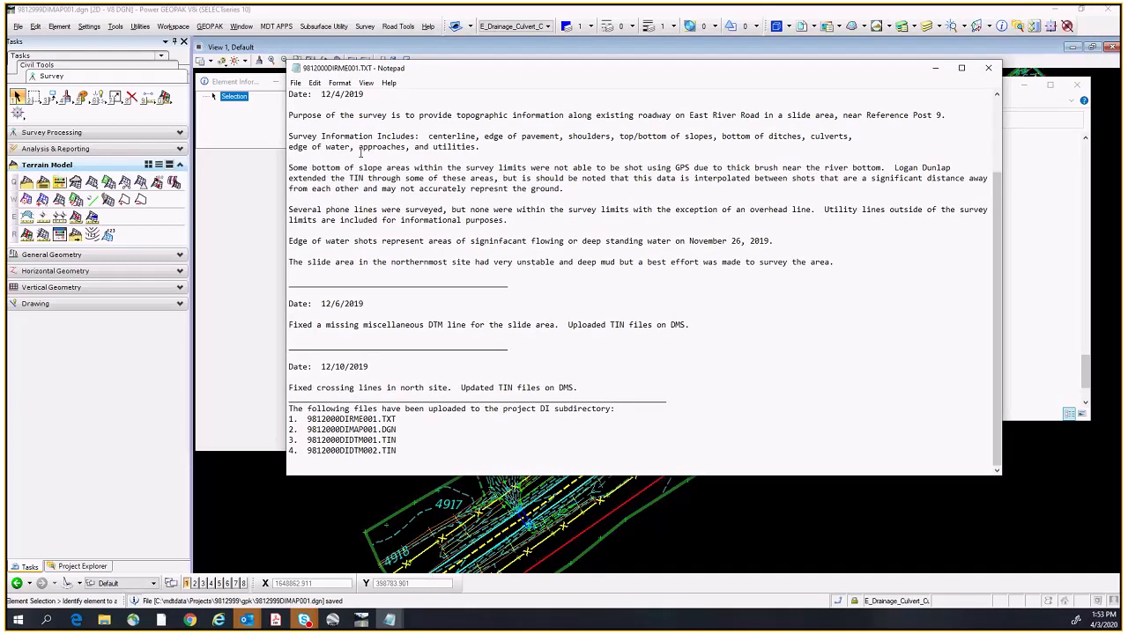
scroll(335, 174, up, 2)
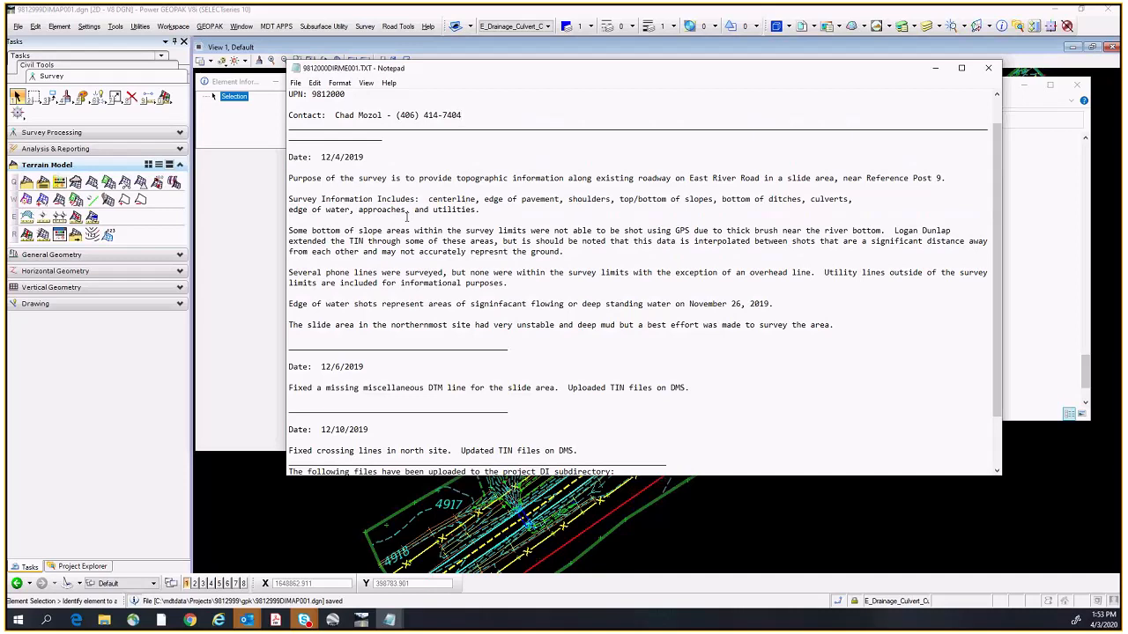
drag(289, 230, 836, 325)
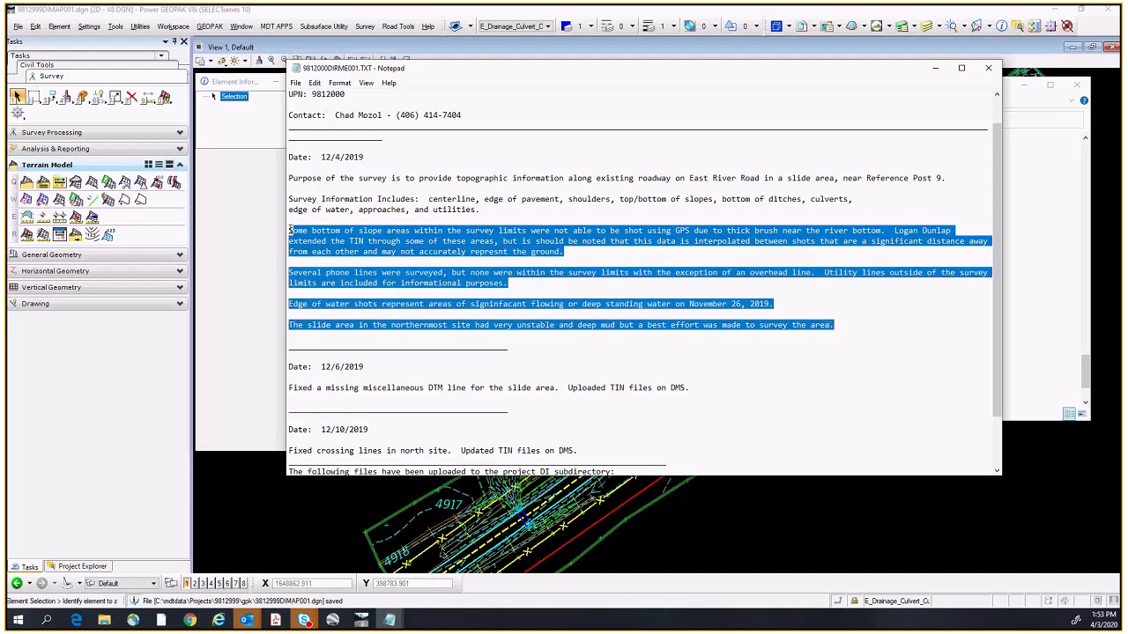
key(Left)
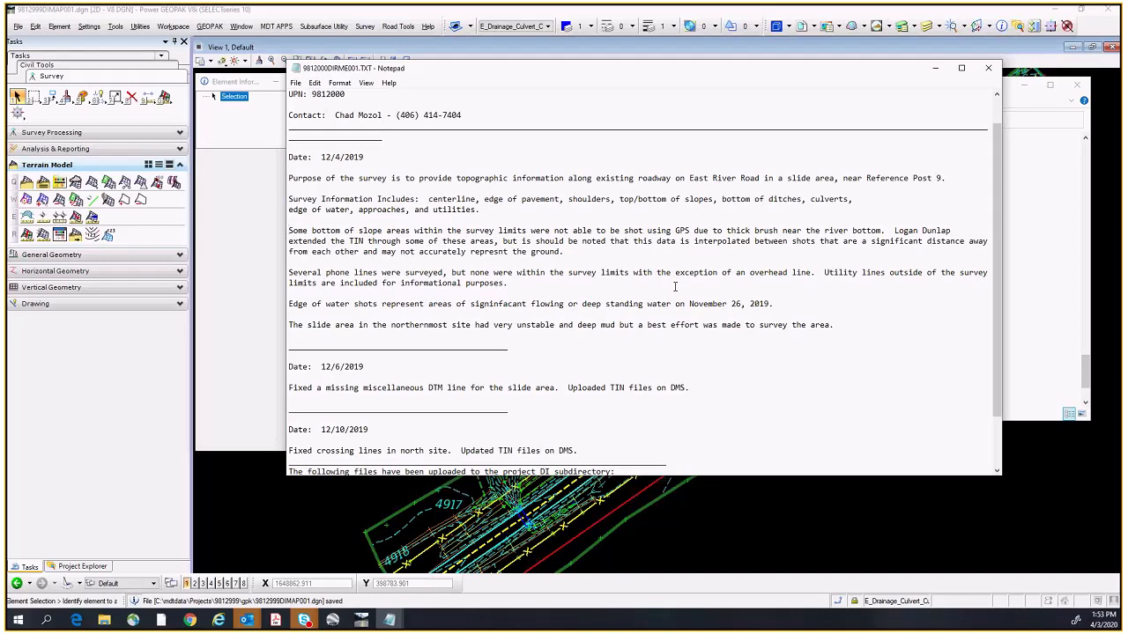
Step: Return to the Power GEOPAK drawing and inspect the survey along the road, up to the power pole feature at the red line's northeastern end
click(815, 519)
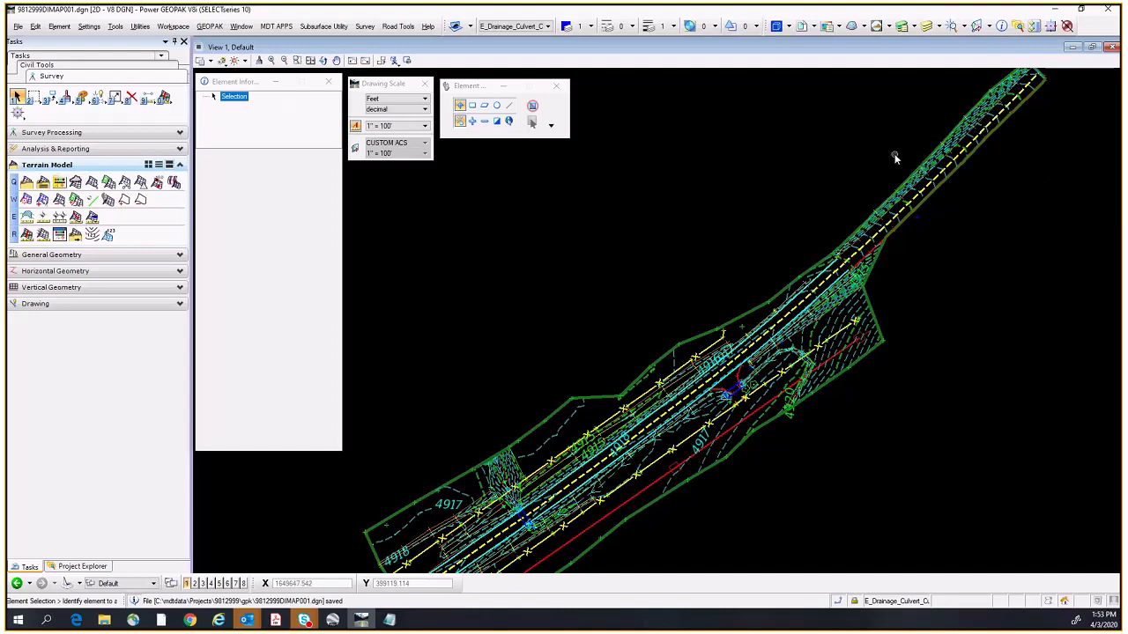
mouse_move(389, 620)
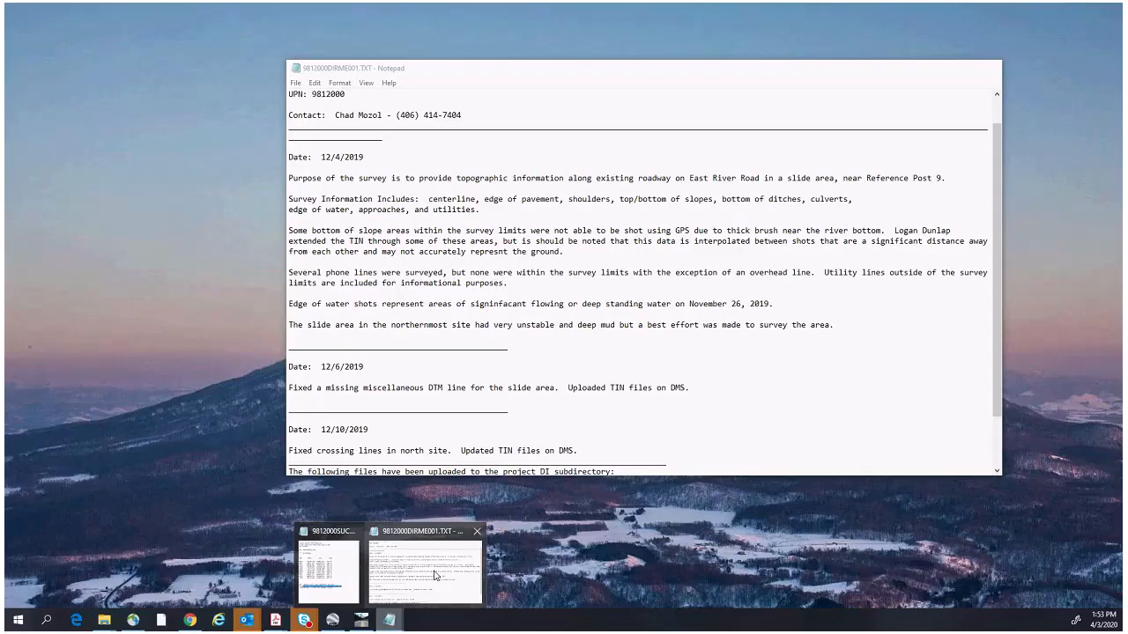
click(435, 575)
click(842, 568)
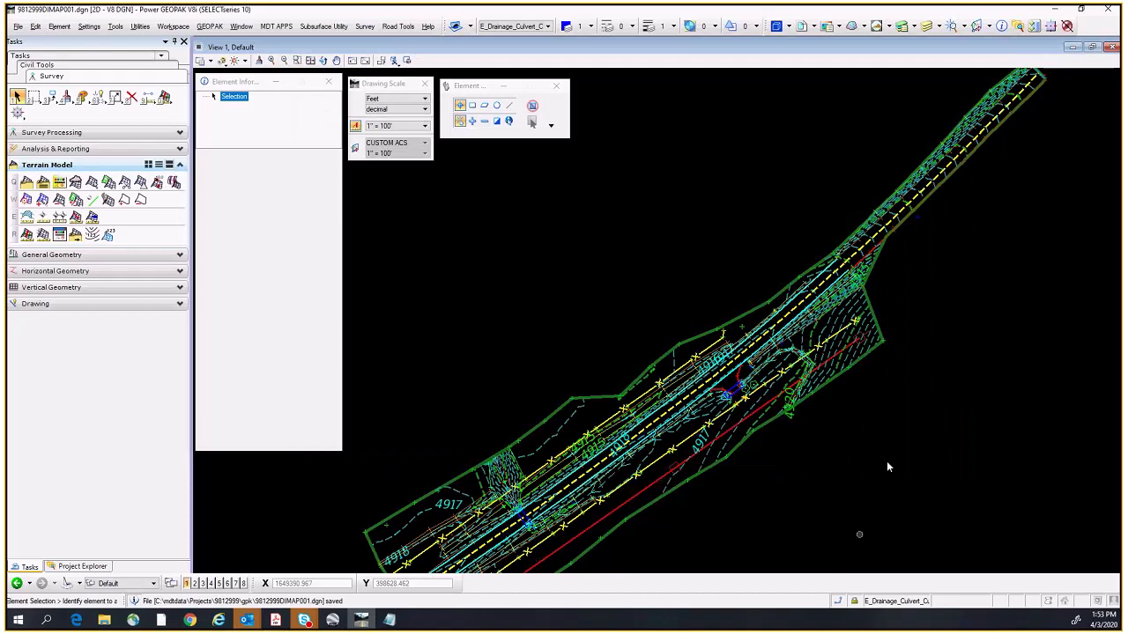
scroll(886, 461, up, 3)
scroll(760, 392, down, 2)
middle_drag(667, 414, 898, 242)
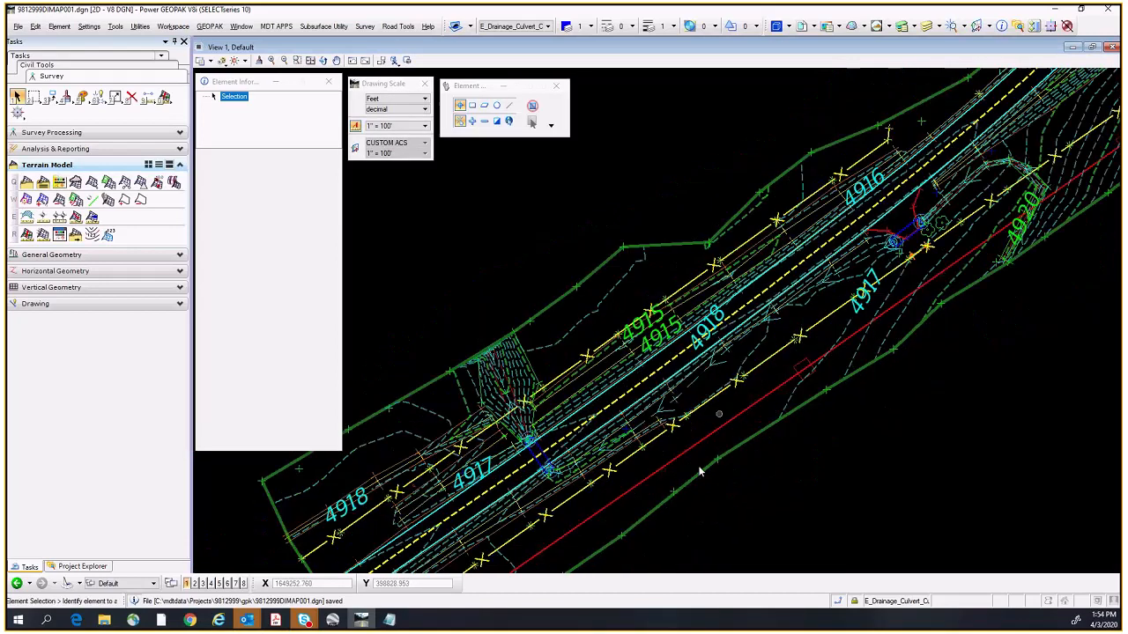
middle_drag(699, 470, 864, 322)
middle_drag(920, 257, 584, 453)
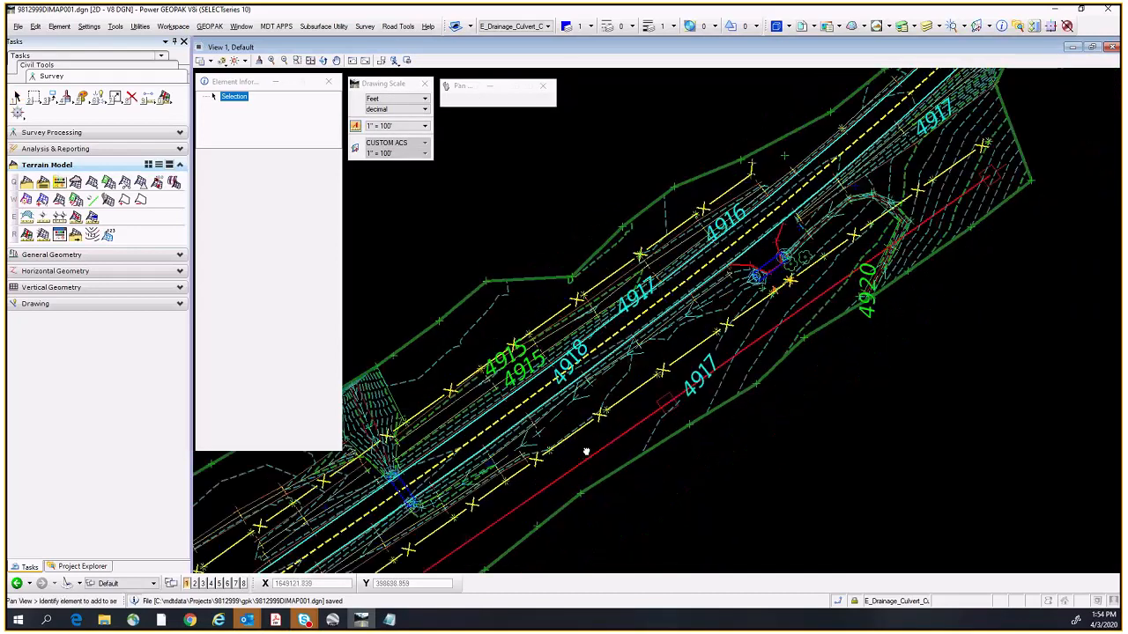
scroll(793, 282, up, 1)
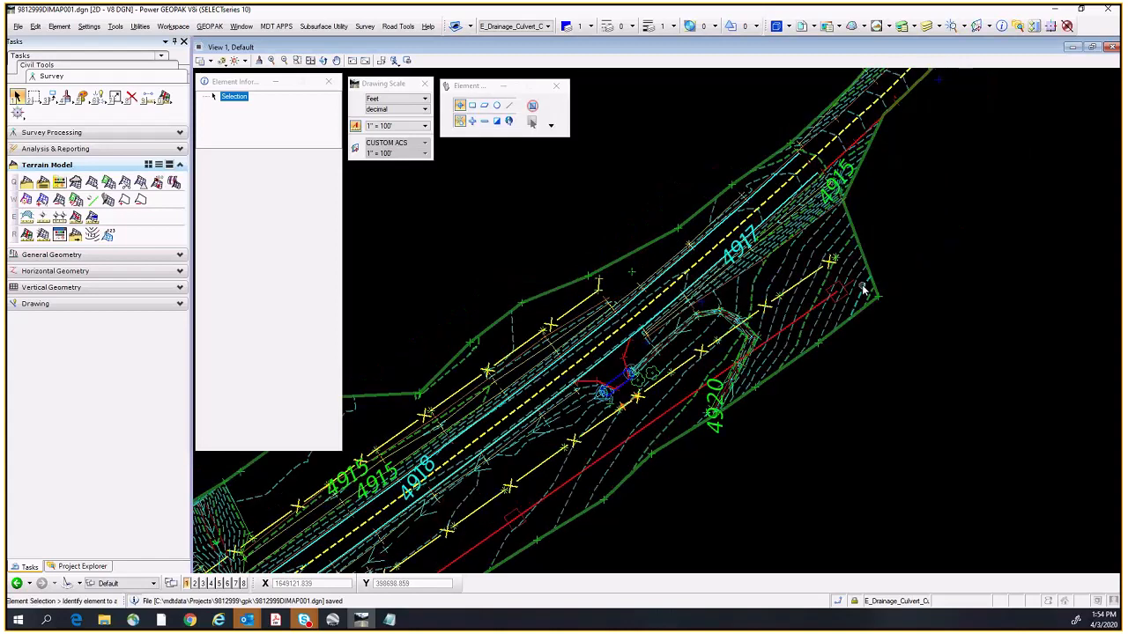
scroll(768, 282, up, 2)
mouse_move(754, 282)
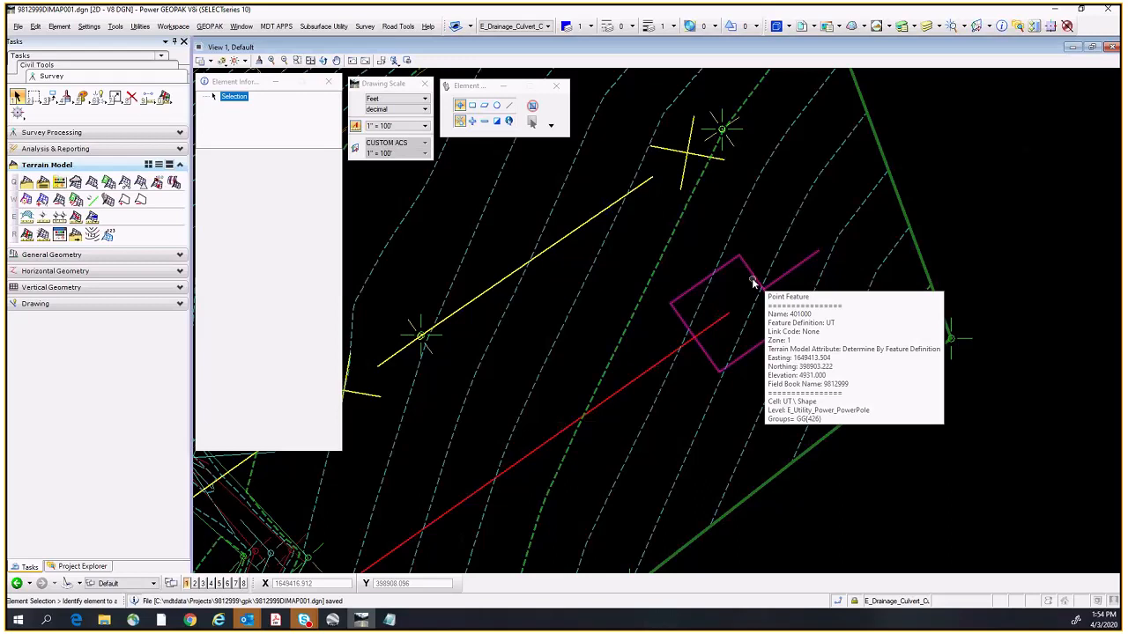
Step: Examine the full extent of the mapped survey, following the road corridor from its northeastern stretch back to the southwestern end
scroll(839, 257, down, 3)
scroll(839, 259, down, 4)
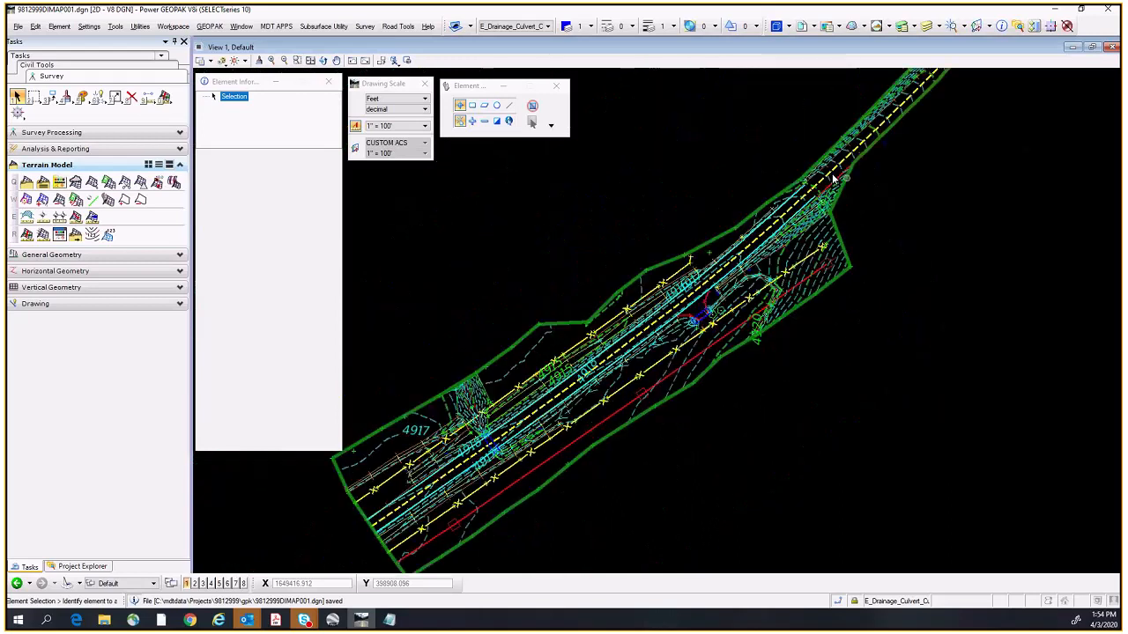
scroll(835, 178, up, 5)
middle_drag(1009, 201, 857, 316)
middle_drag(519, 422, 745, 214)
scroll(746, 214, down, 5)
middle_drag(626, 358, 701, 292)
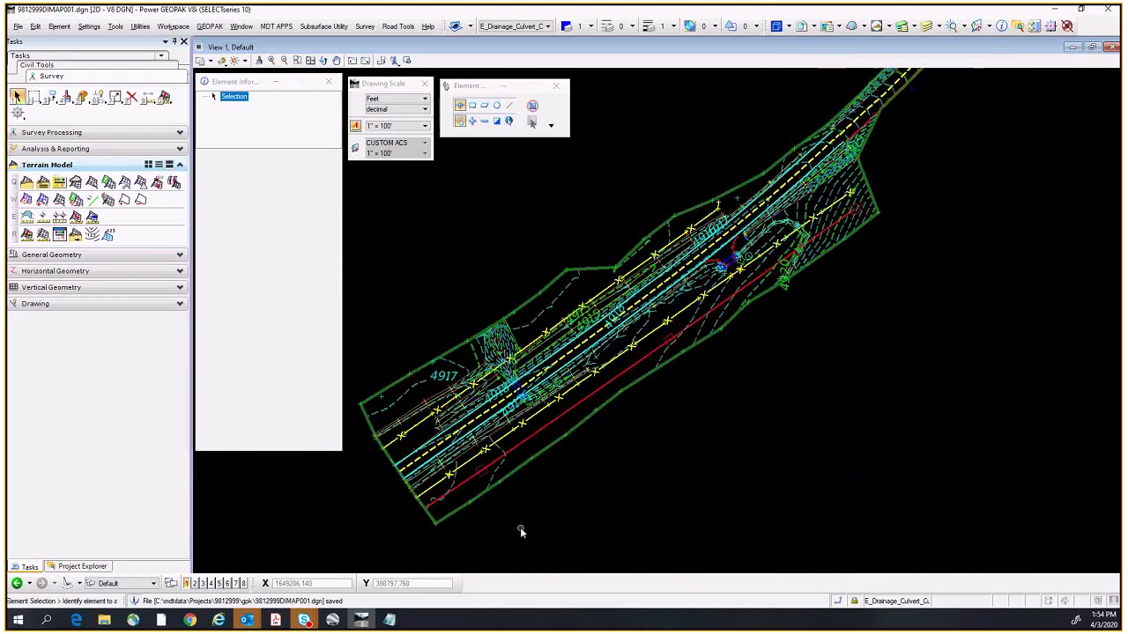
Step: Switch to the readme in Notepad and review the 12/6/2019 and 12/10/2019 revision entries and the uploaded file list
click(389, 620)
scroll(331, 313, down, 2)
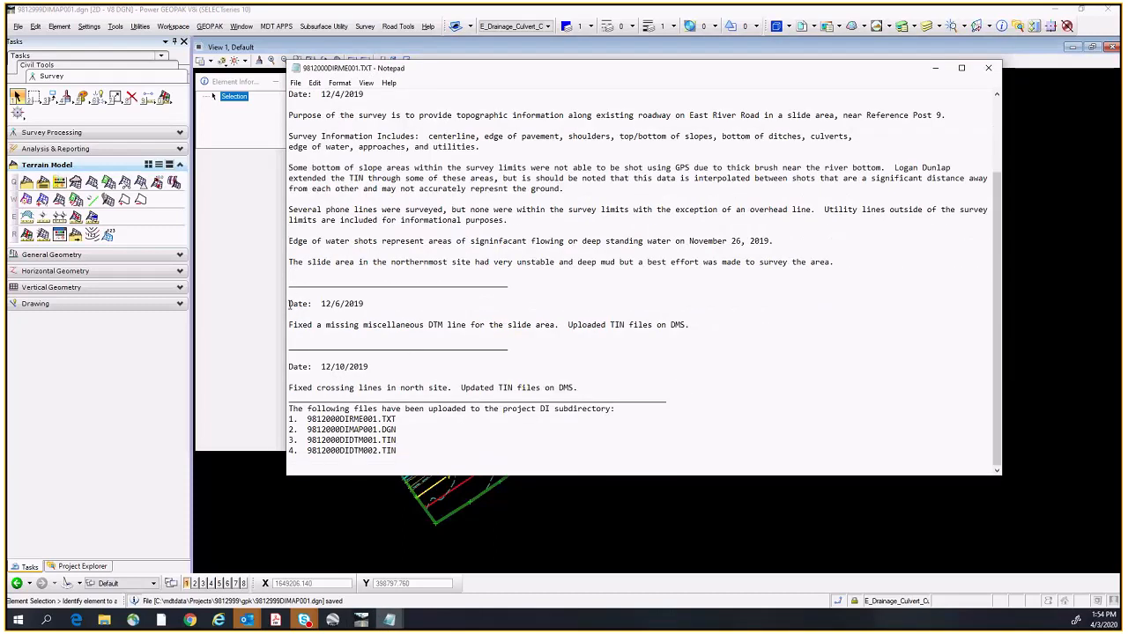
drag(289, 304, 724, 327)
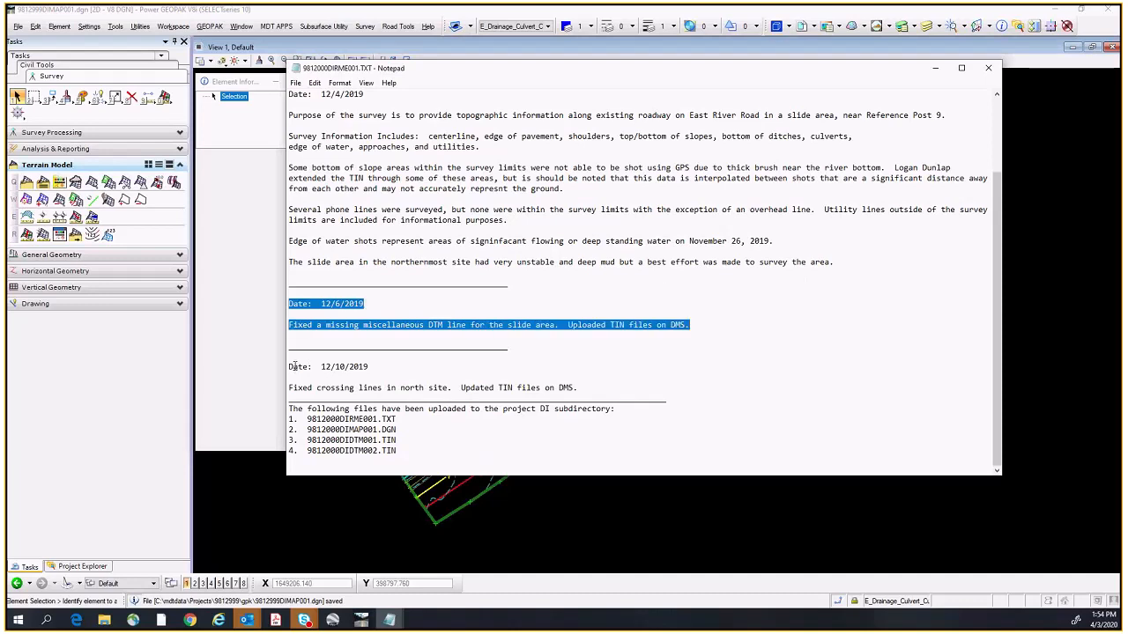
drag(289, 367, 594, 386)
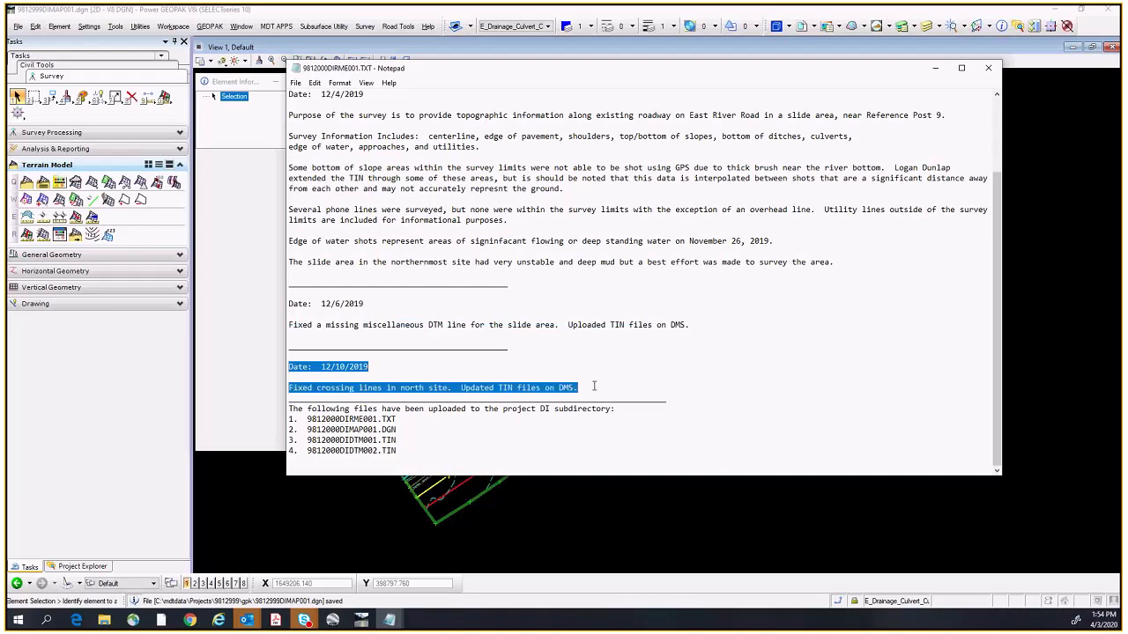
click(424, 369)
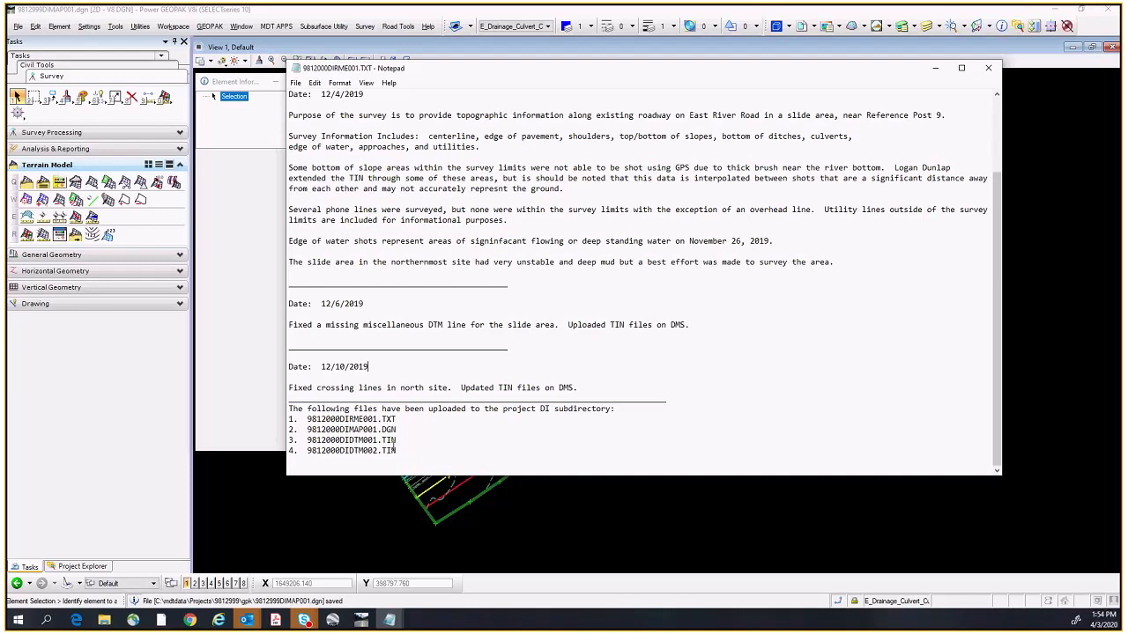
drag(290, 410, 409, 451)
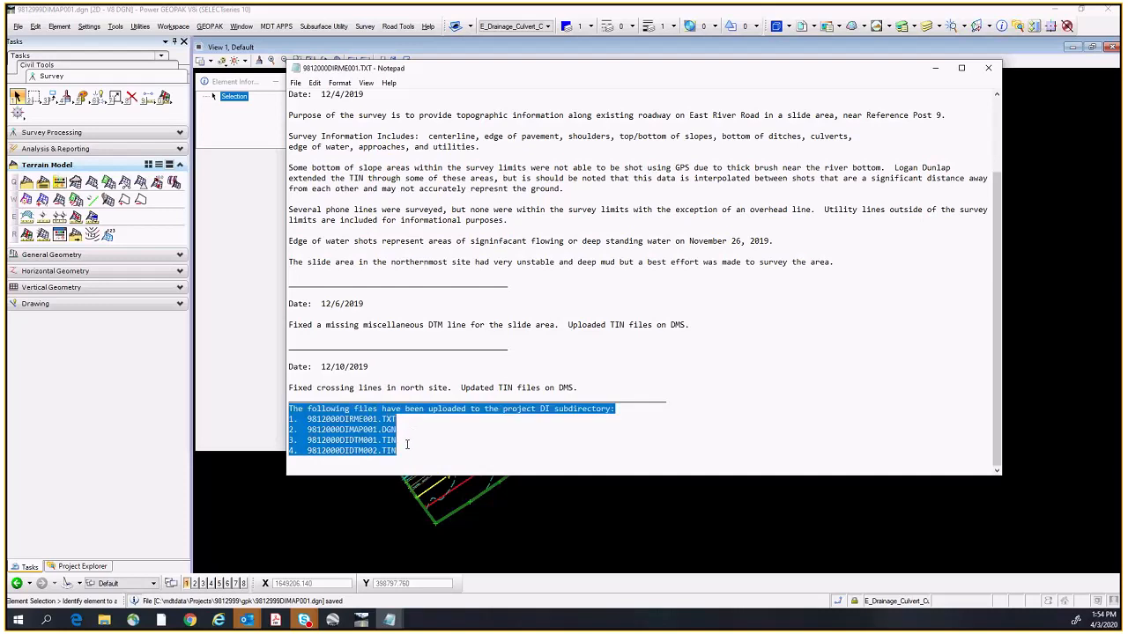
click(474, 450)
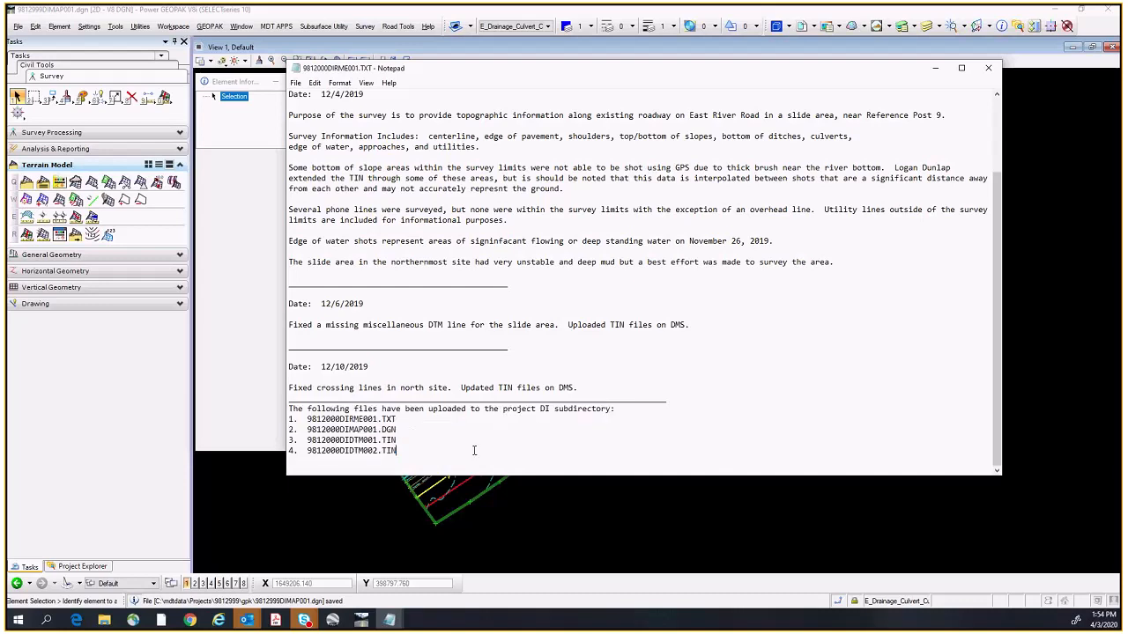
Step: Review the readme's original 12/4/2019 remarks against the dated revisions and uploaded file list, and close the file
drag(418, 450, 290, 410)
click(414, 444)
drag(401, 457, 335, 138)
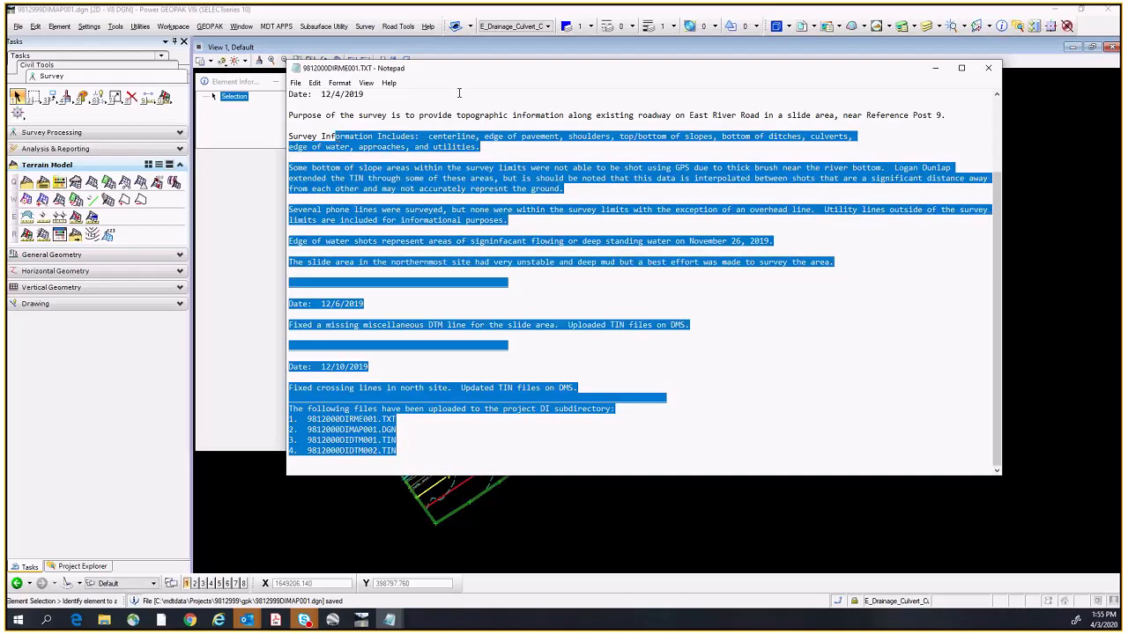
drag(289, 94, 576, 268)
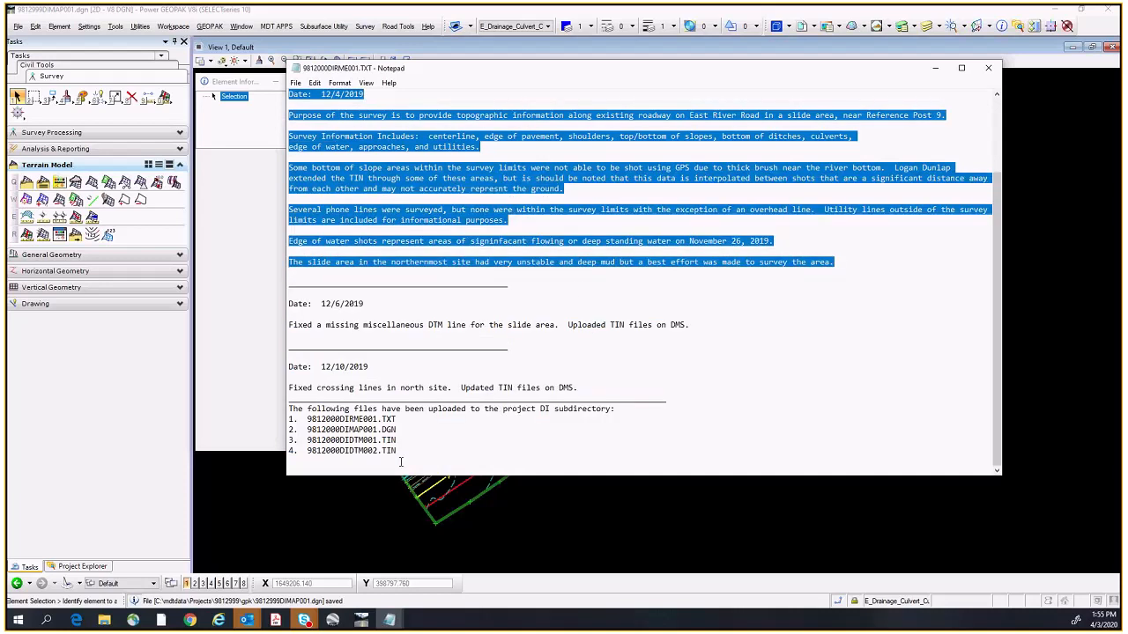
drag(409, 452, 361, 325)
drag(289, 282, 456, 459)
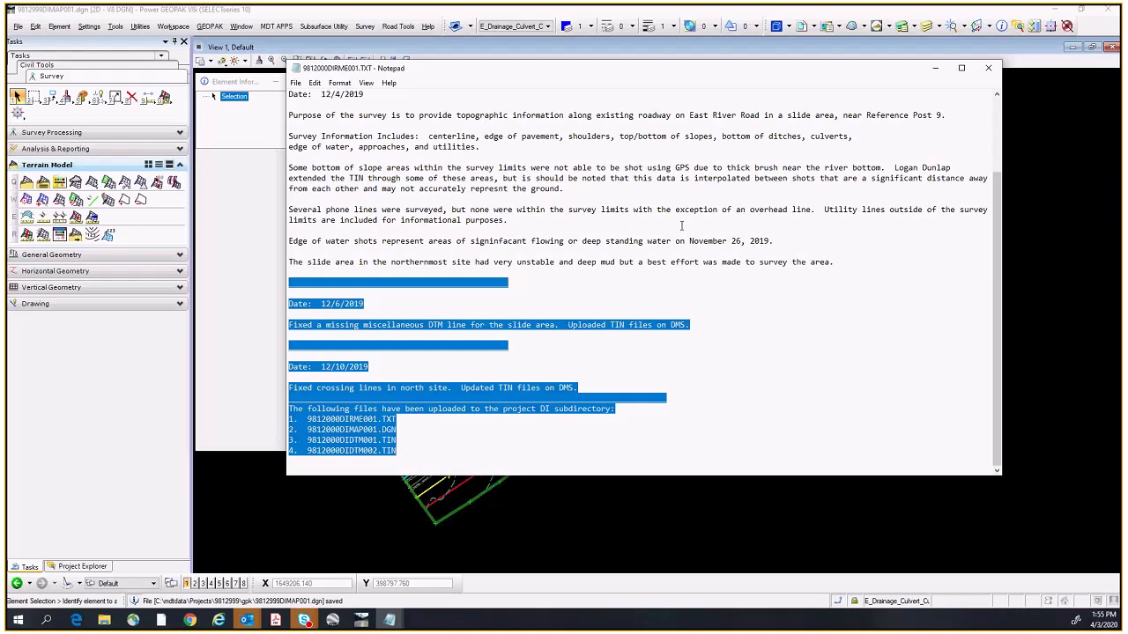
click(991, 68)
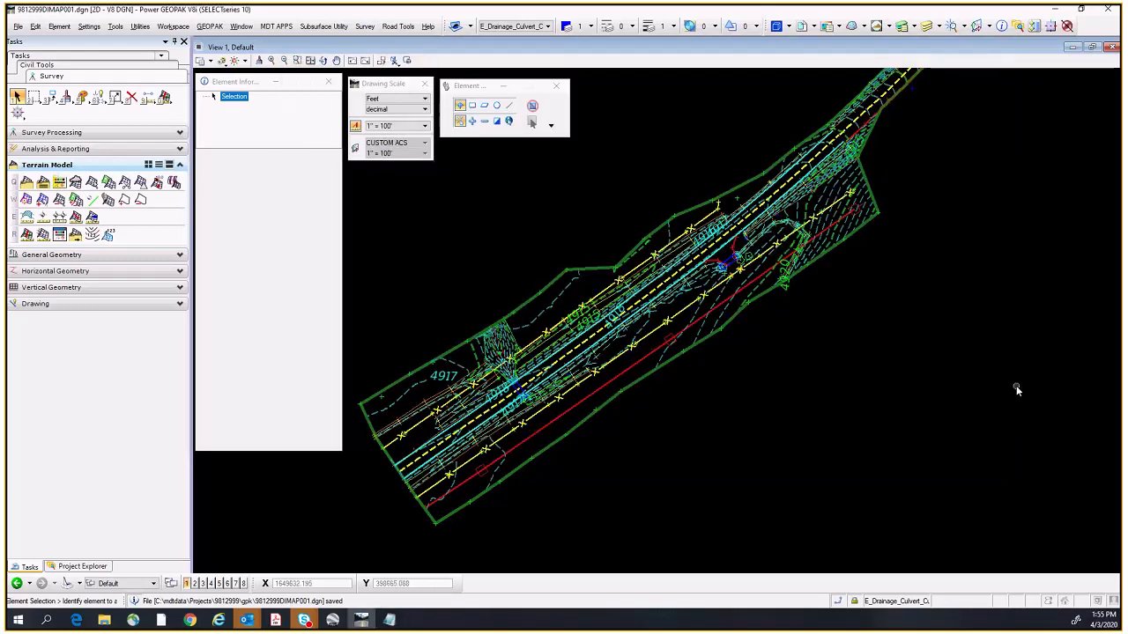